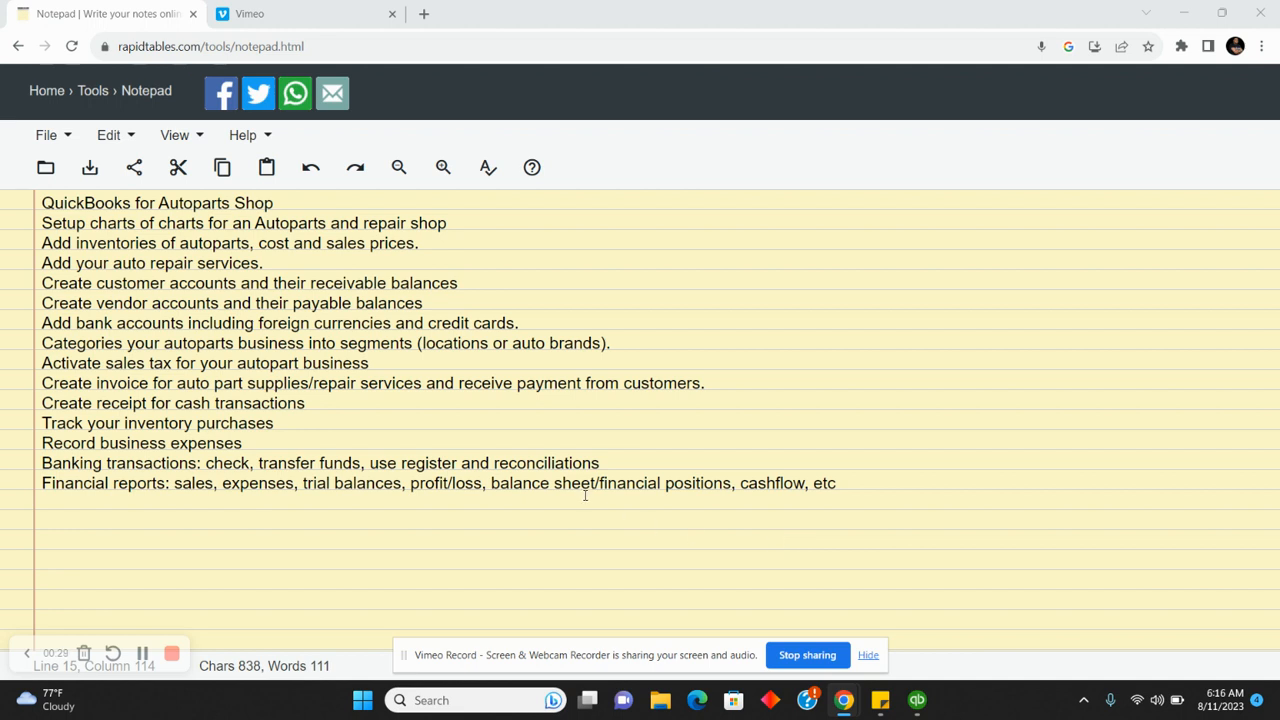
Correct the outline's second line by replacing the word "charts" after "Setup charts of" with "accounts"
click(288, 343)
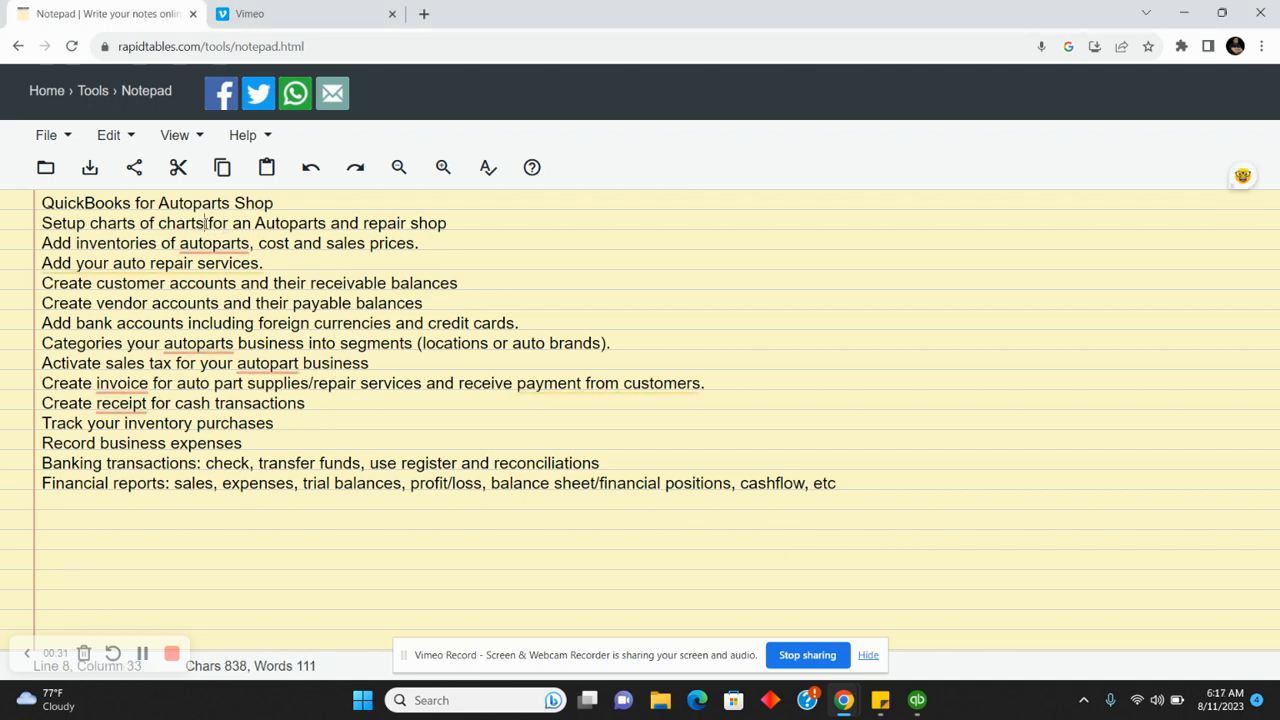
double_click(170, 223)
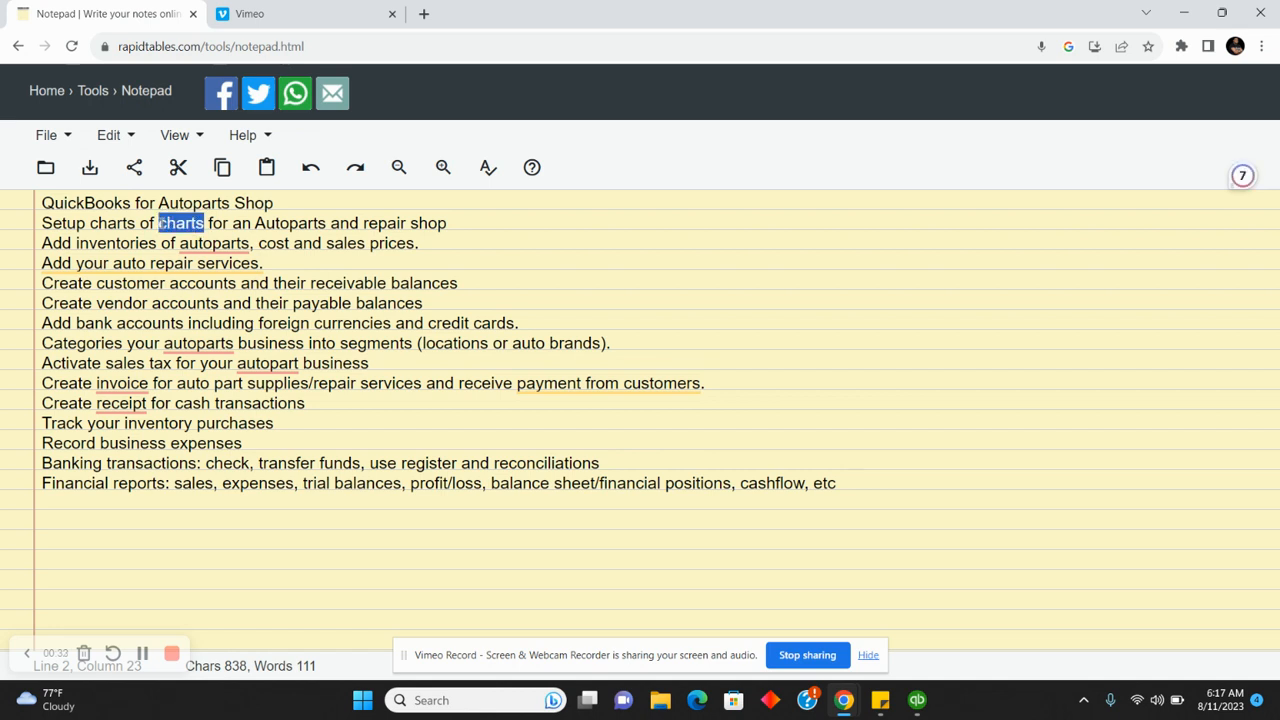
text(accounts)
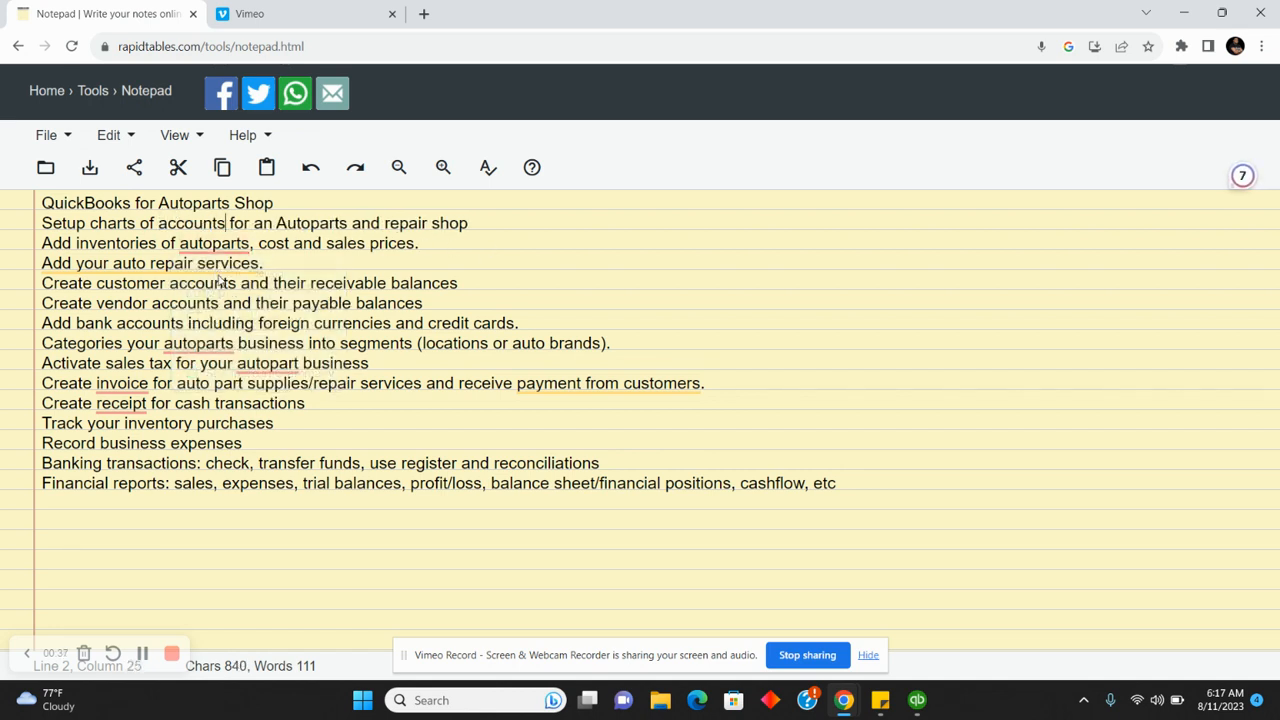
Accept the suggestion "Please feel free to add" for the repair services line, and correct "autoparts" to "auto parts" and "autopart" to "auto part" in the lines below the heading
mouse_move(200, 265)
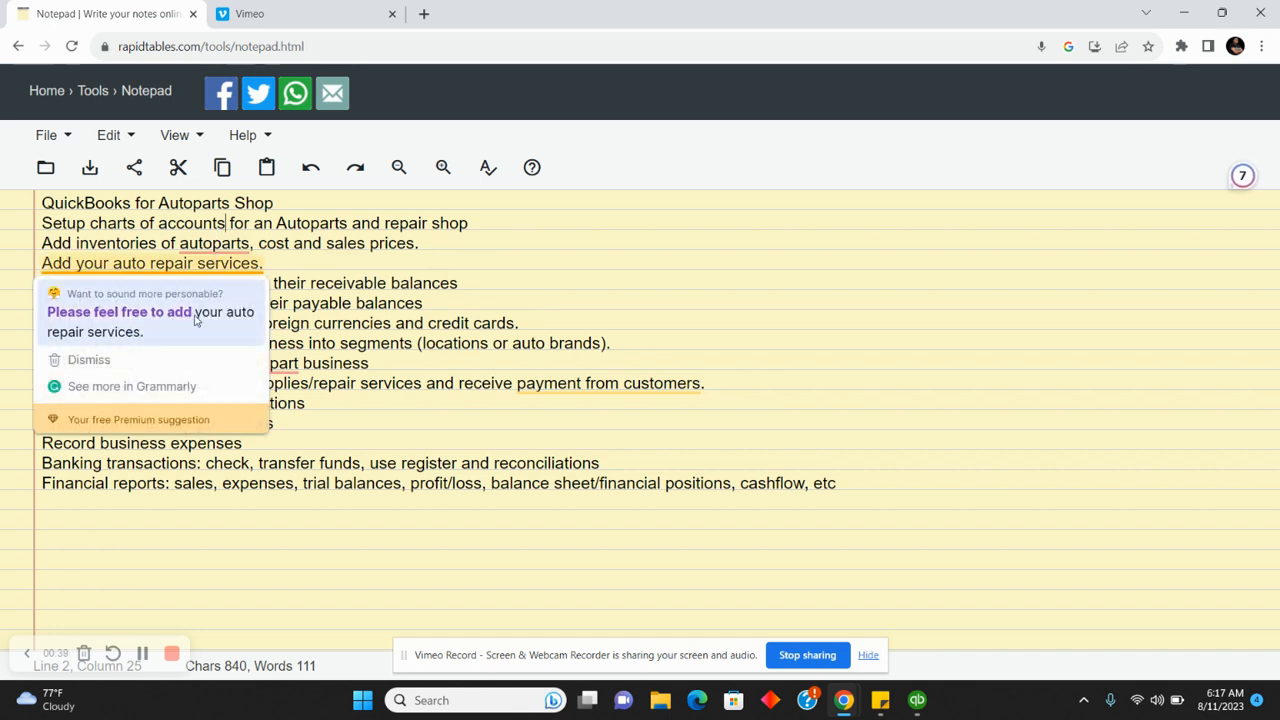
click(197, 318)
mouse_move(220, 246)
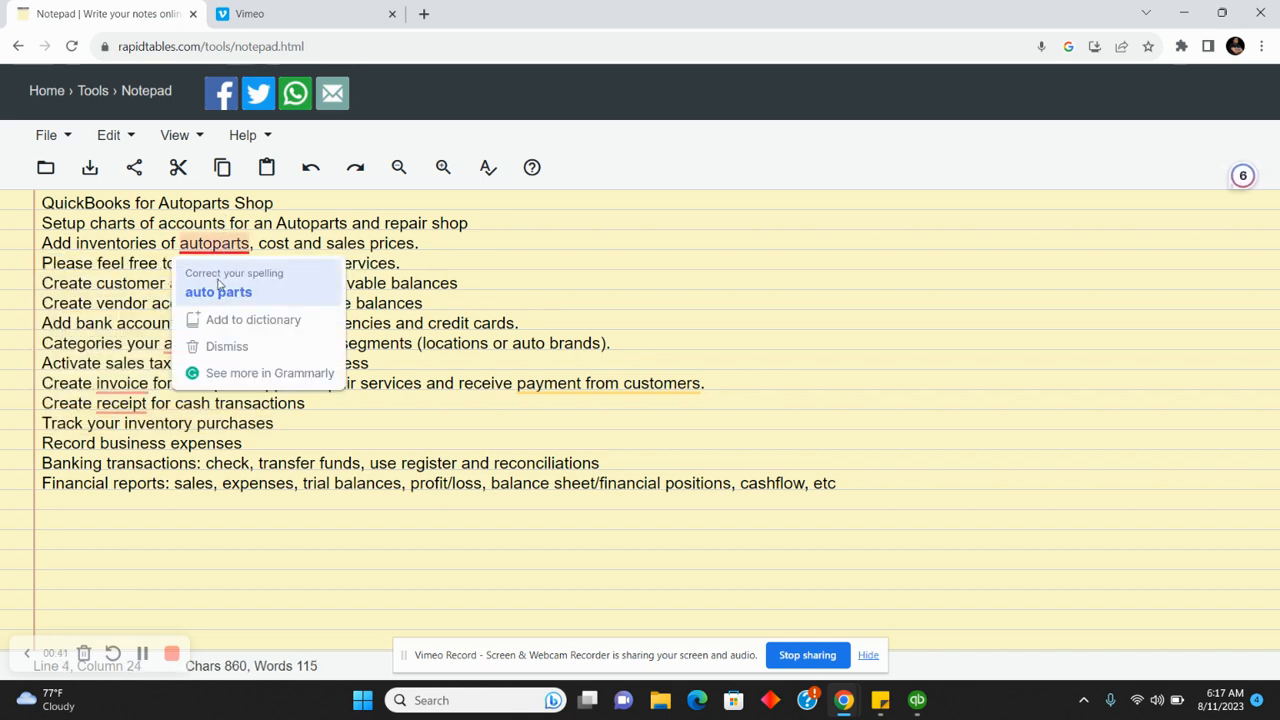
click(218, 291)
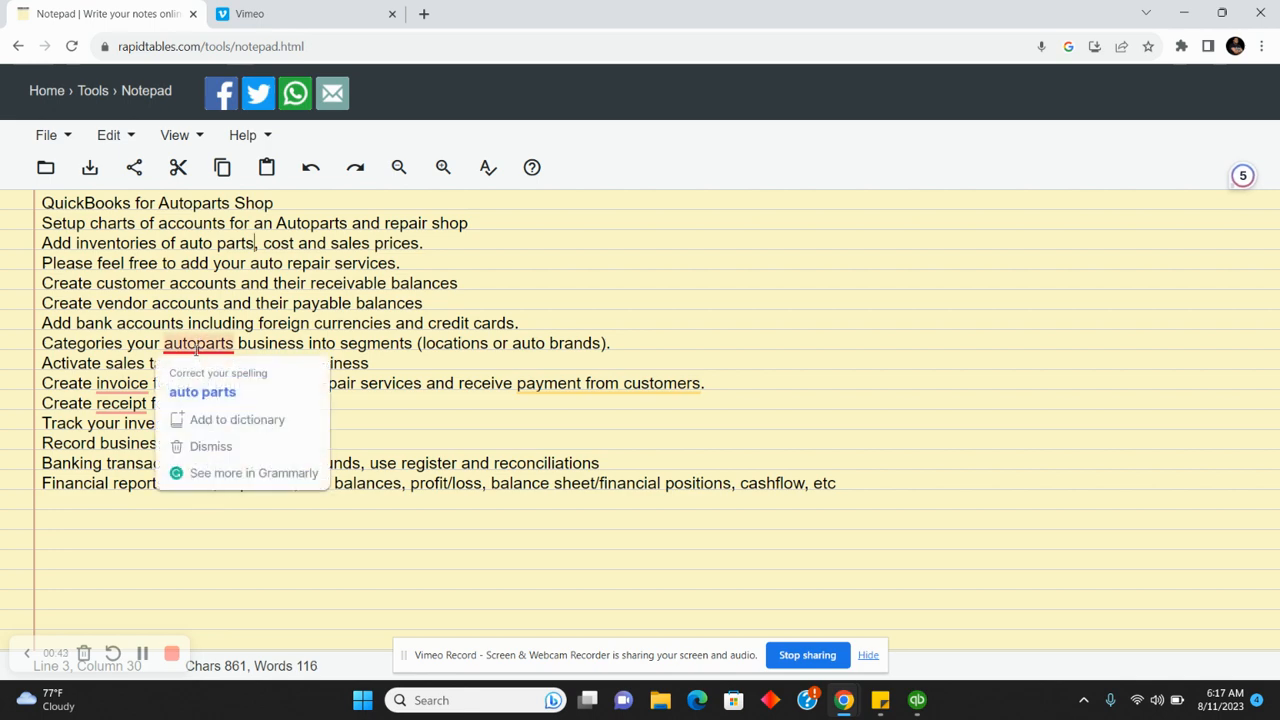
double_click(197, 345)
click(197, 391)
double_click(267, 363)
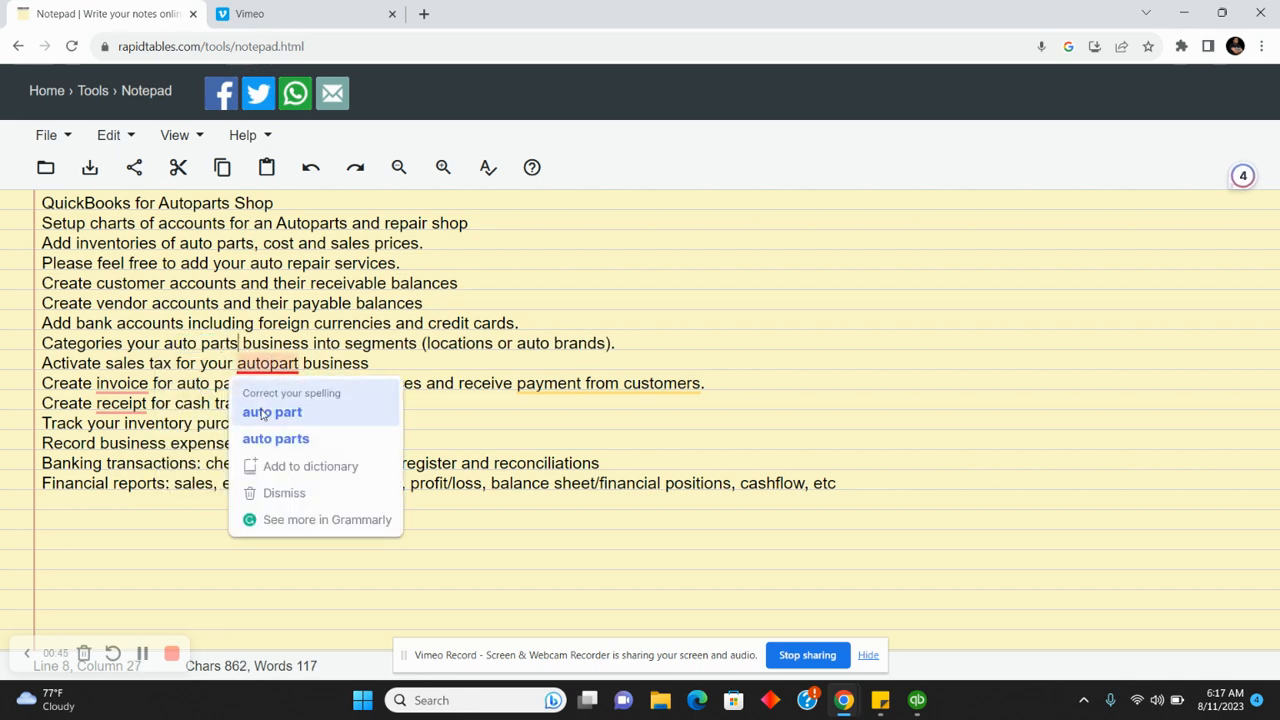
Apply the plural corrections "receipts" in the cash transactions line and "invoices" in the auto part supplies line
double_click(121, 403)
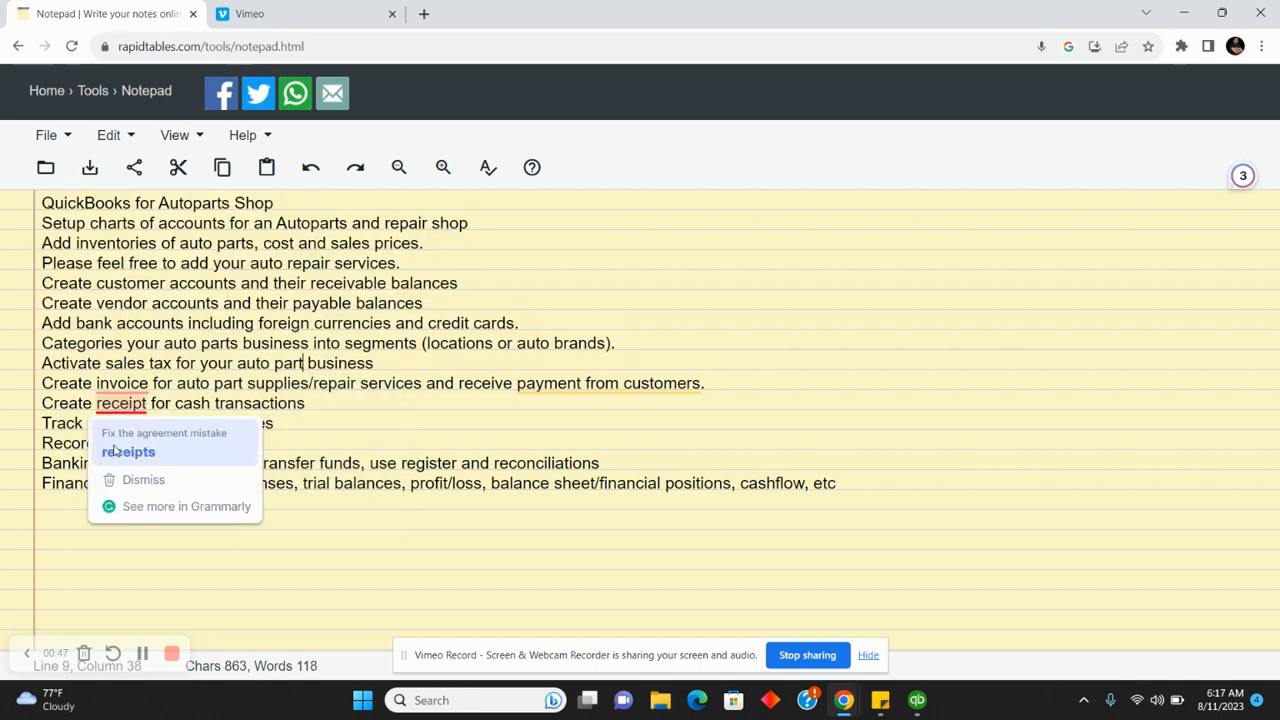
click(115, 452)
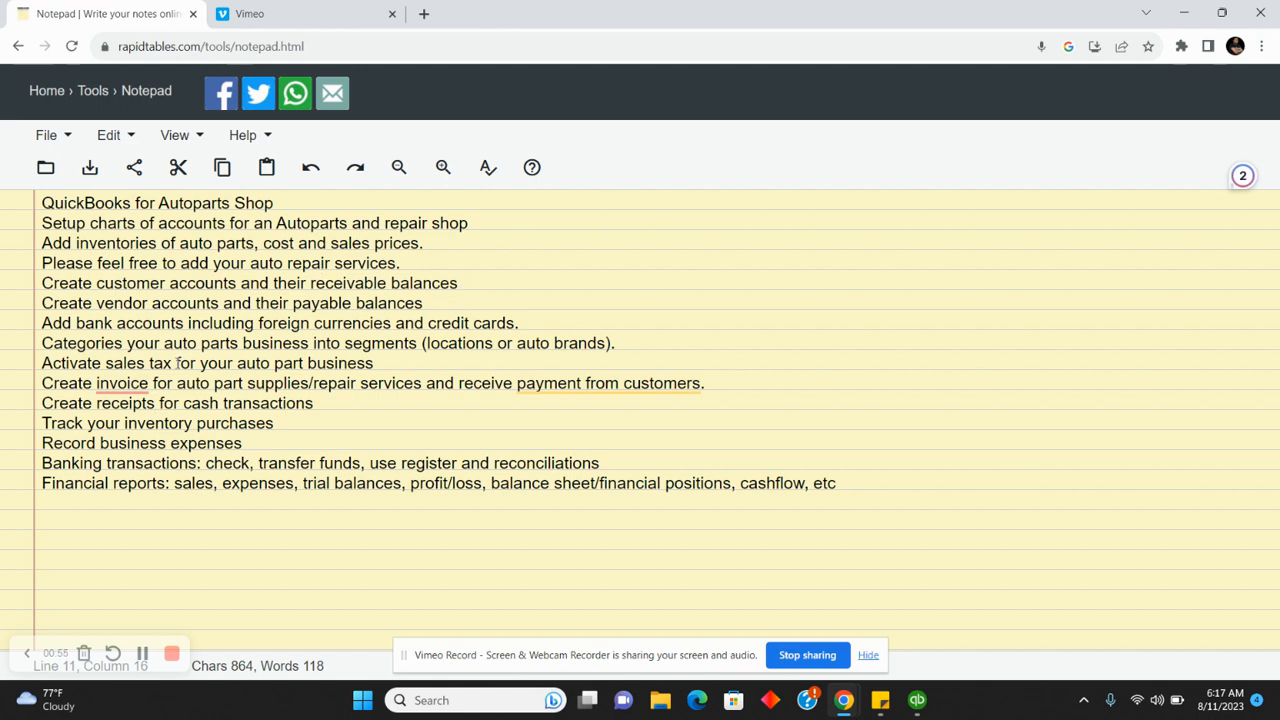
mouse_move(122, 384)
click(133, 432)
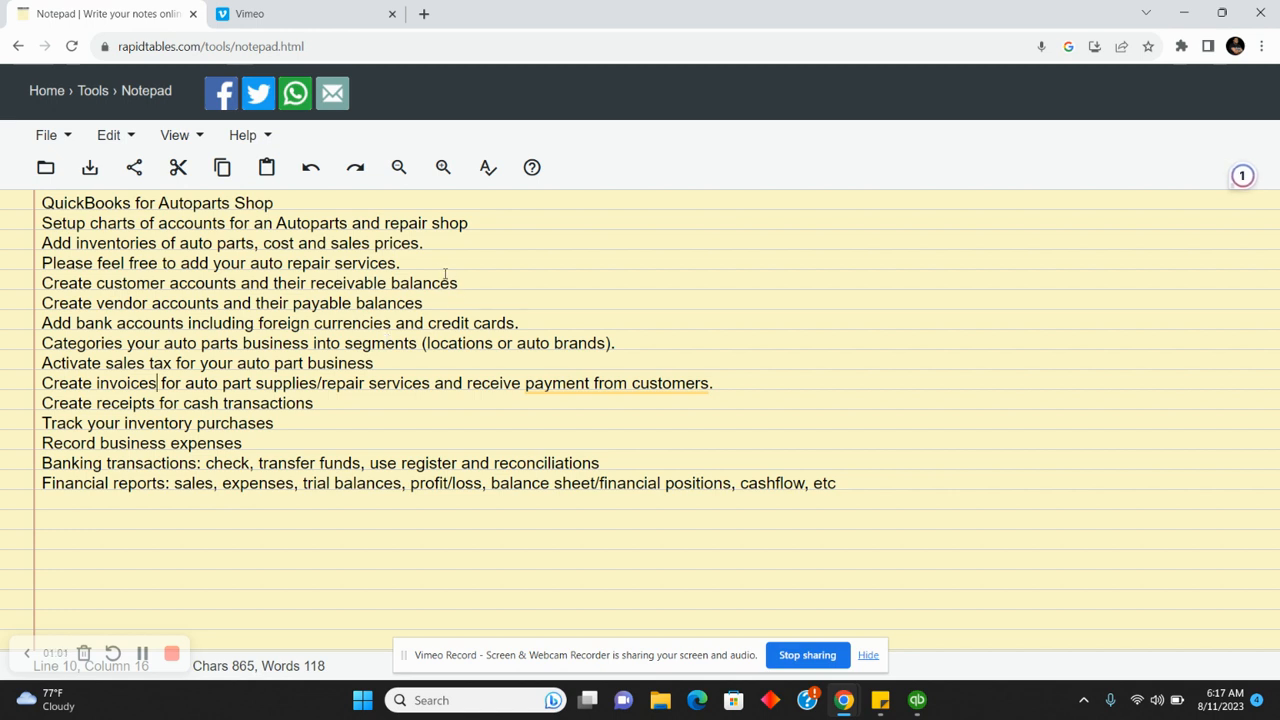
Delete the "Please feel free to add your auto repair services." line and reword the end of the invoices line to "receive customer payment"
click(411, 262)
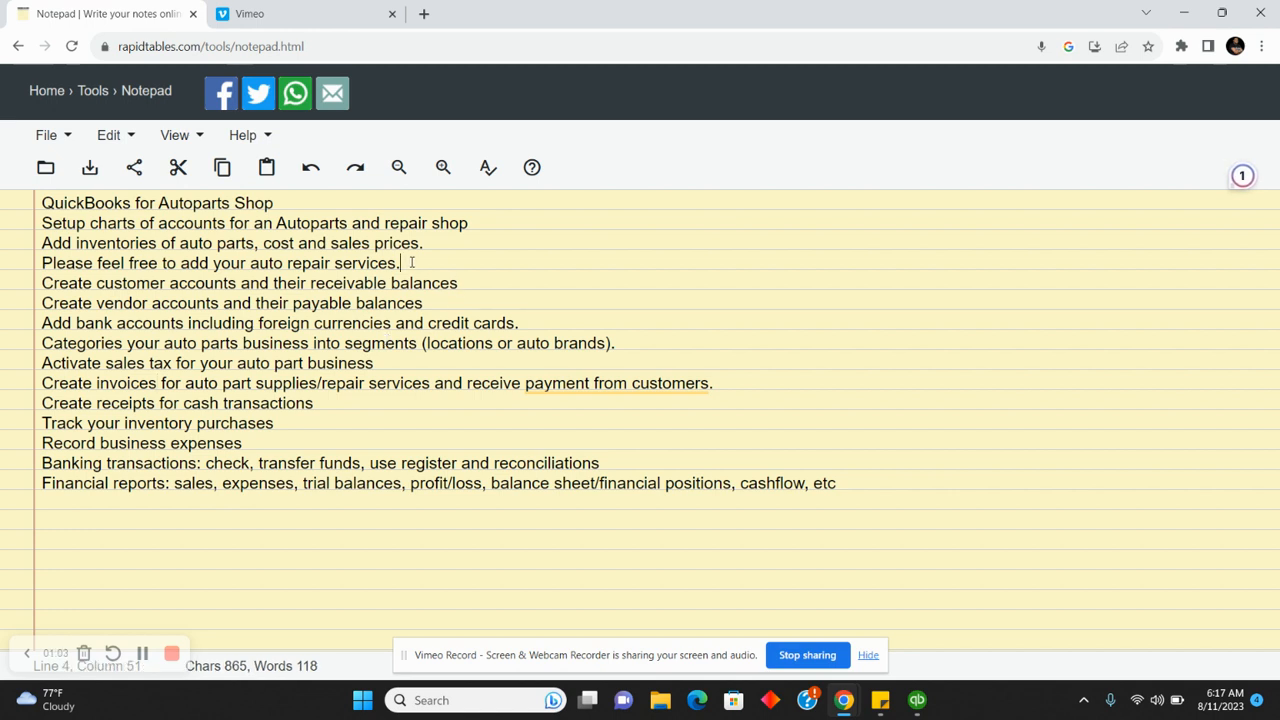
drag(402, 263, 44, 262)
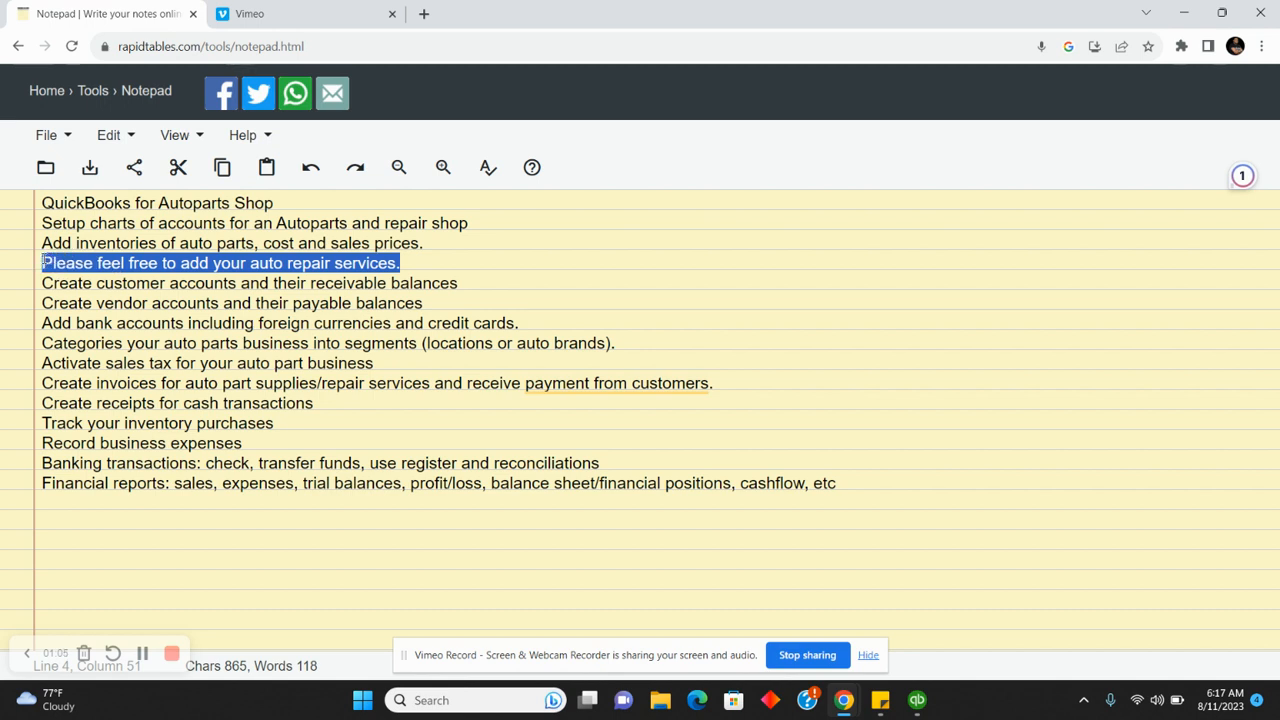
key(Delete)
key(Delete)
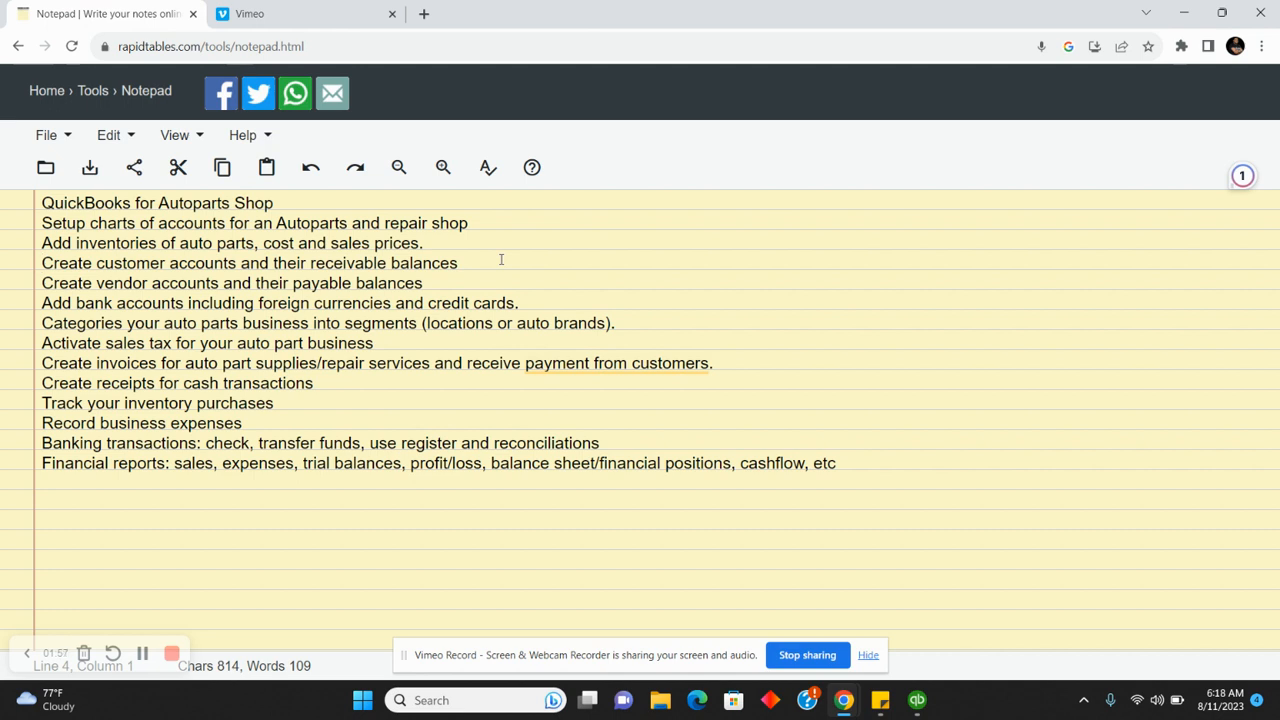
mouse_move(590, 365)
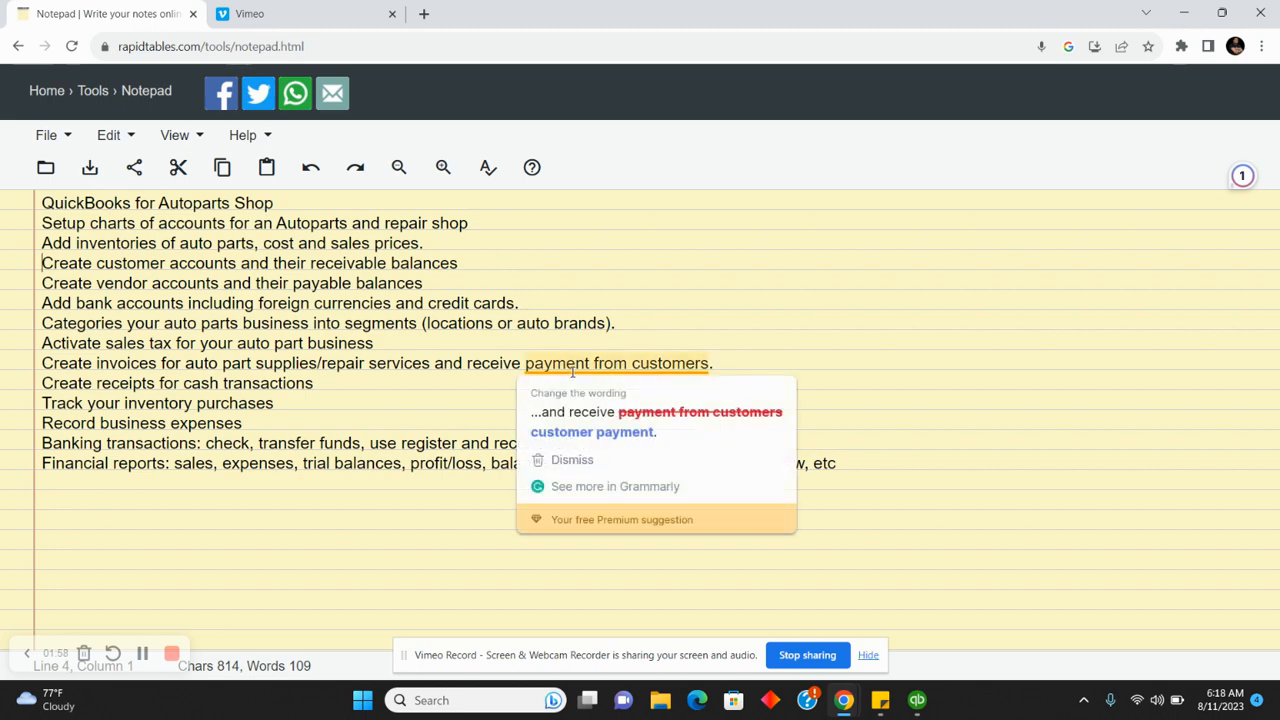
click(570, 432)
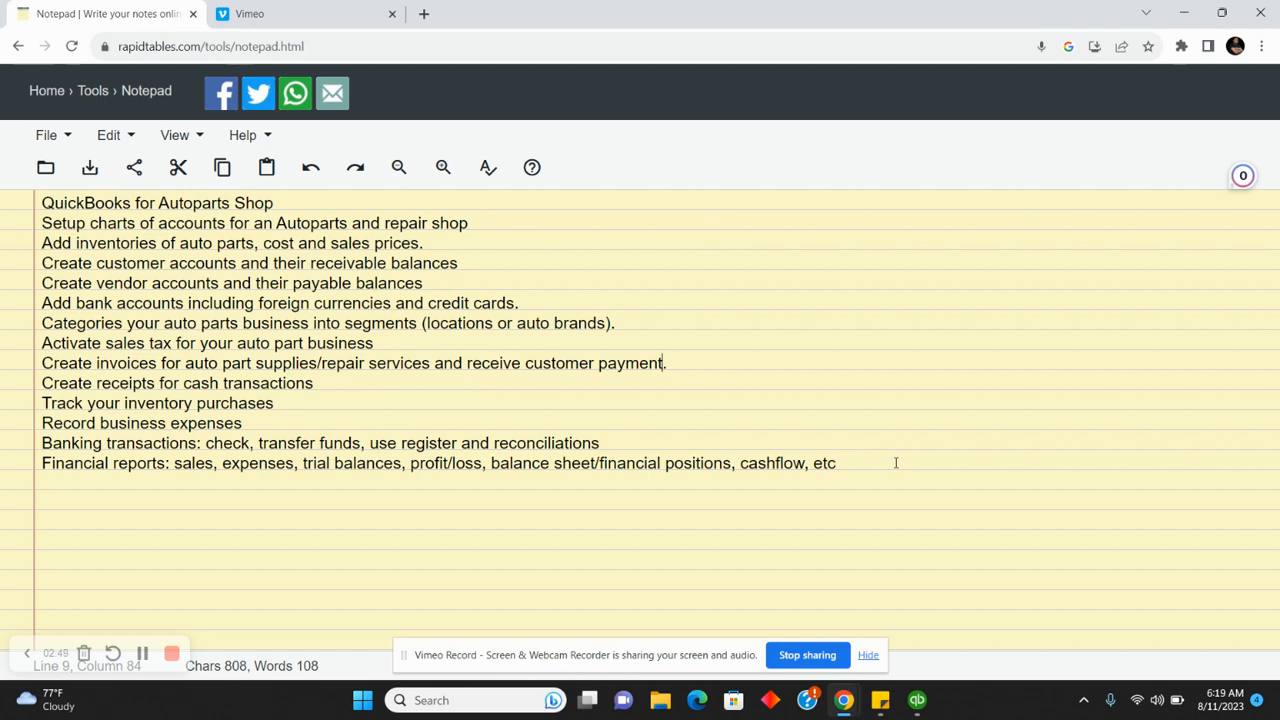
Switch to QuickBooks and open the Chart of Accounts from the home page to review the existing accounts
click(917, 701)
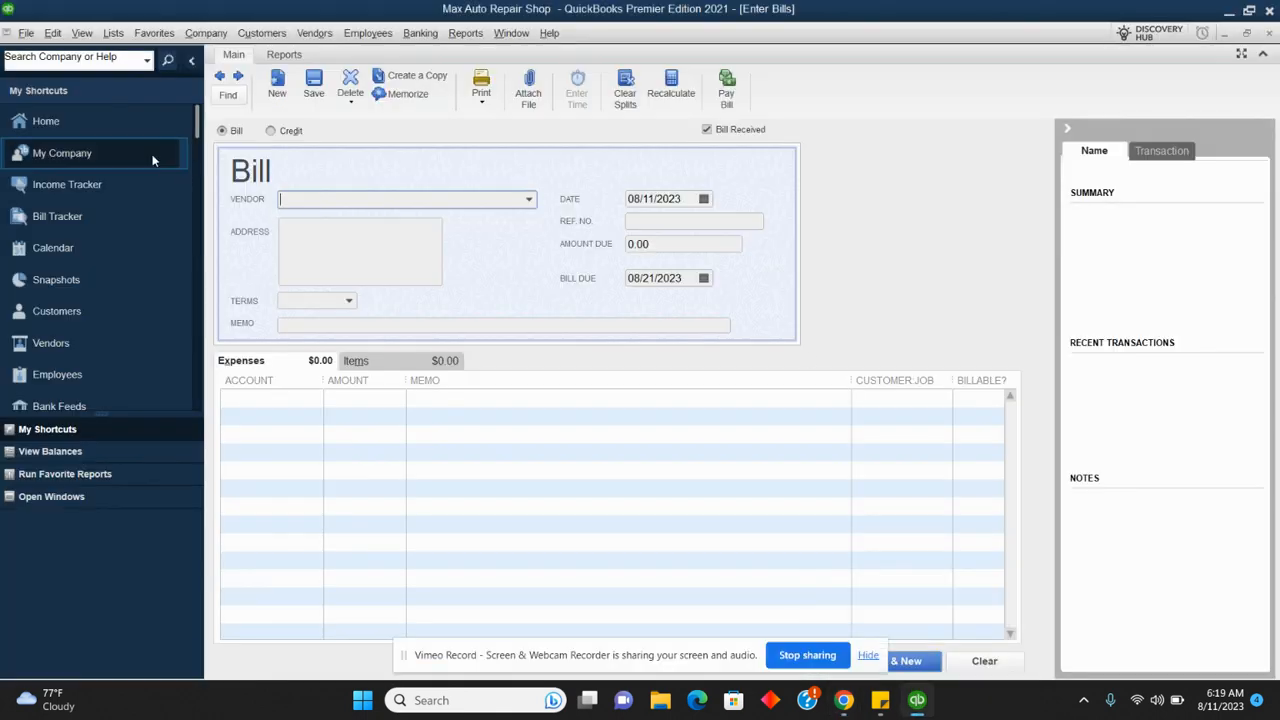
click(105, 126)
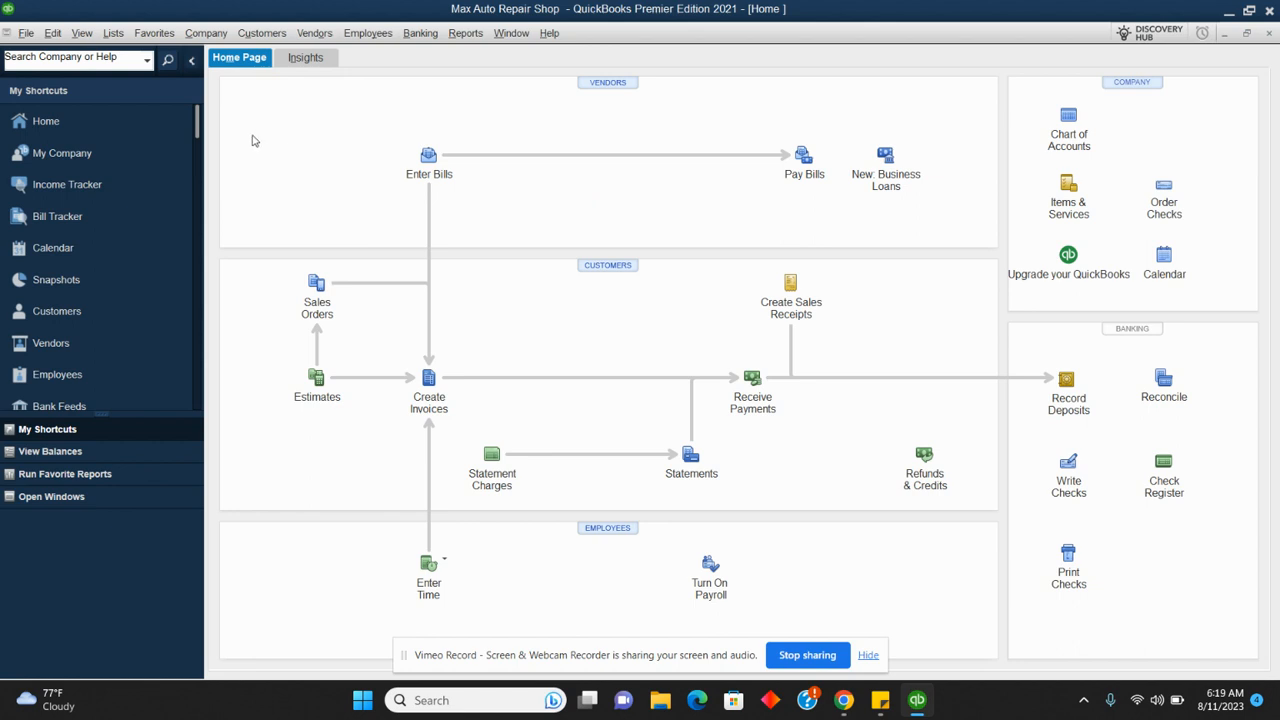
click(115, 36)
click(130, 57)
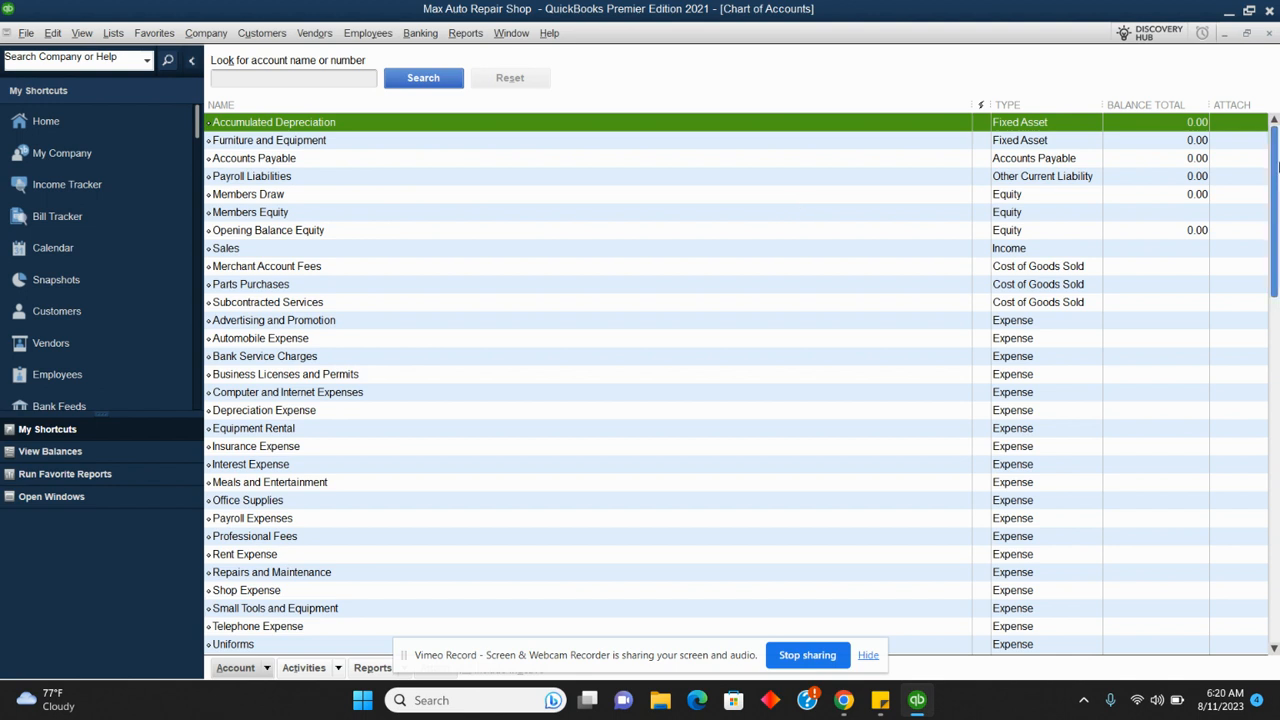
mouse_move(1277, 170)
mouse_down()
mouse_move(1277, 520)
mouse_move(1277, 170)
mouse_up()
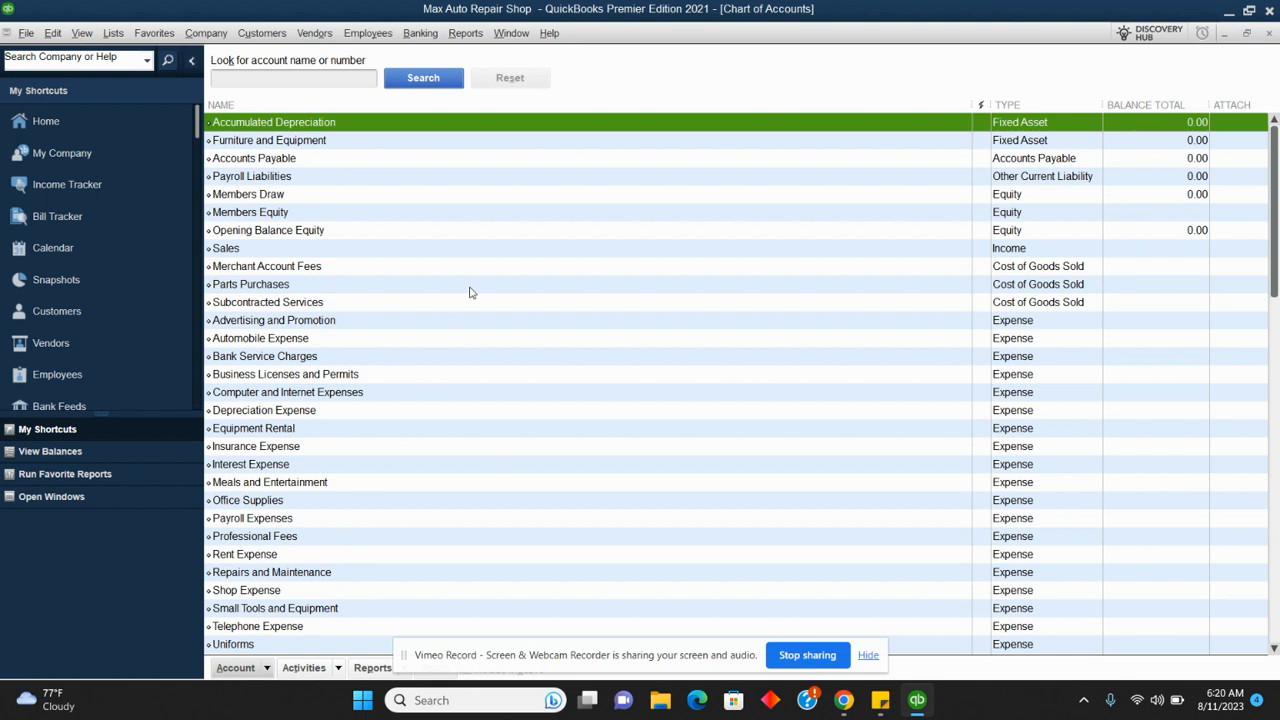
mouse_move(1275, 224)
mouse_down()
mouse_move(1275, 456)
mouse_move(1275, 215)
mouse_up()
click(317, 254)
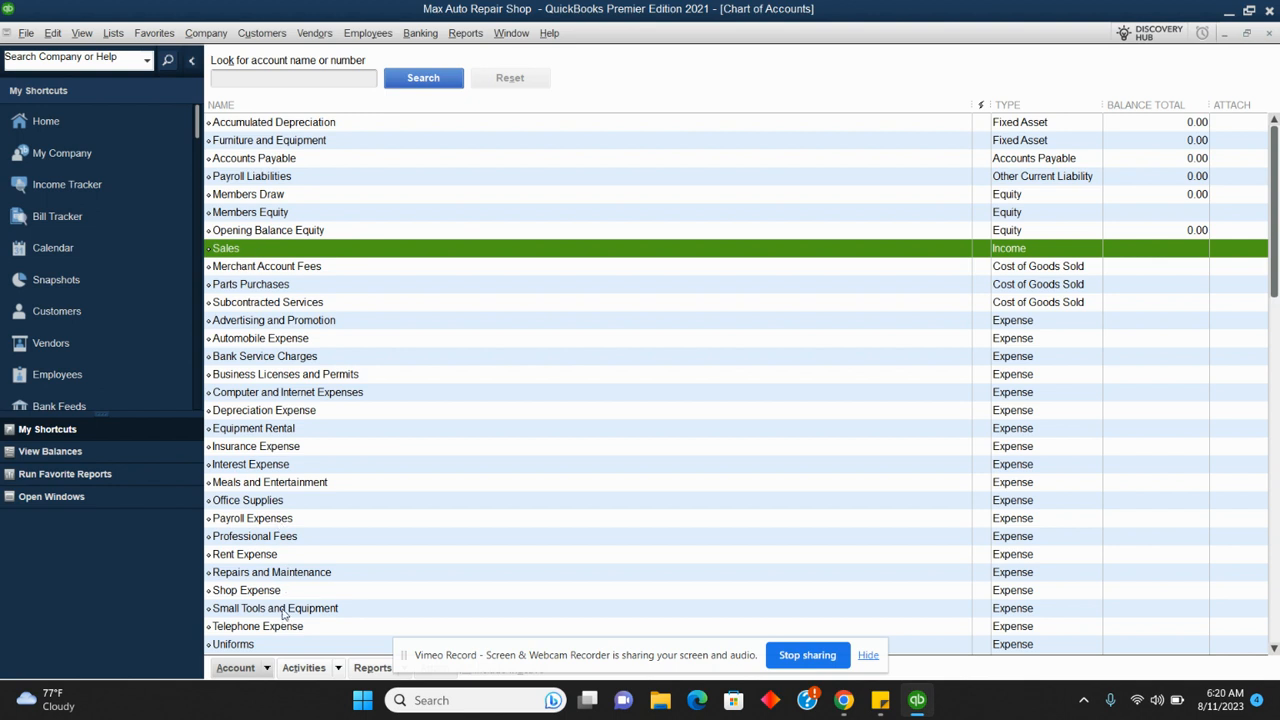
Add a new Income account named "Auto repair services" to the chart of accounts and save it
click(268, 669)
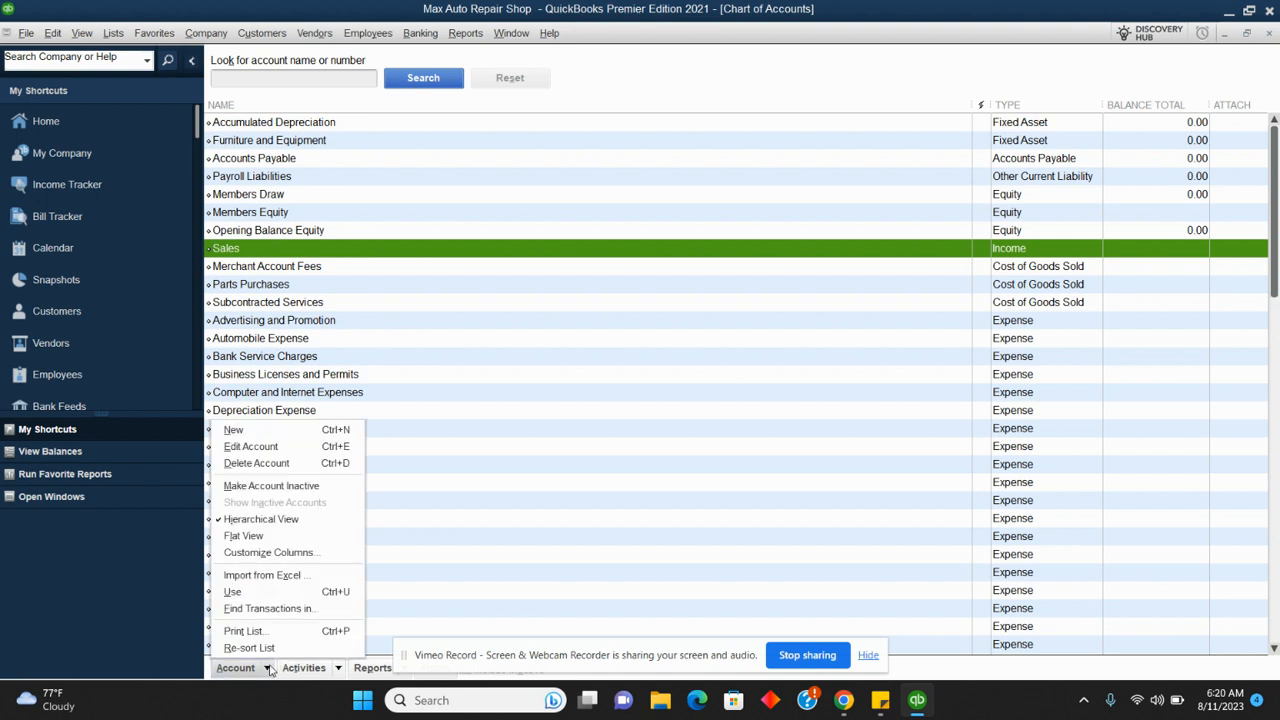
click(233, 431)
click(250, 121)
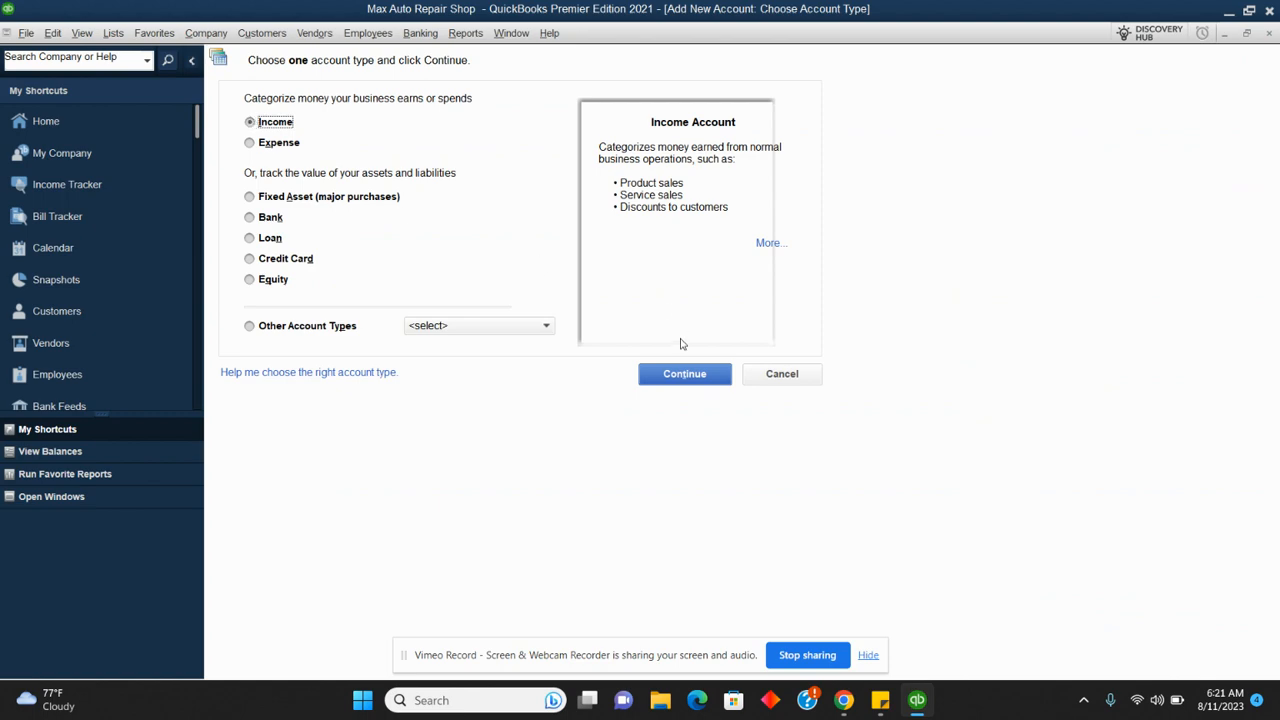
click(680, 373)
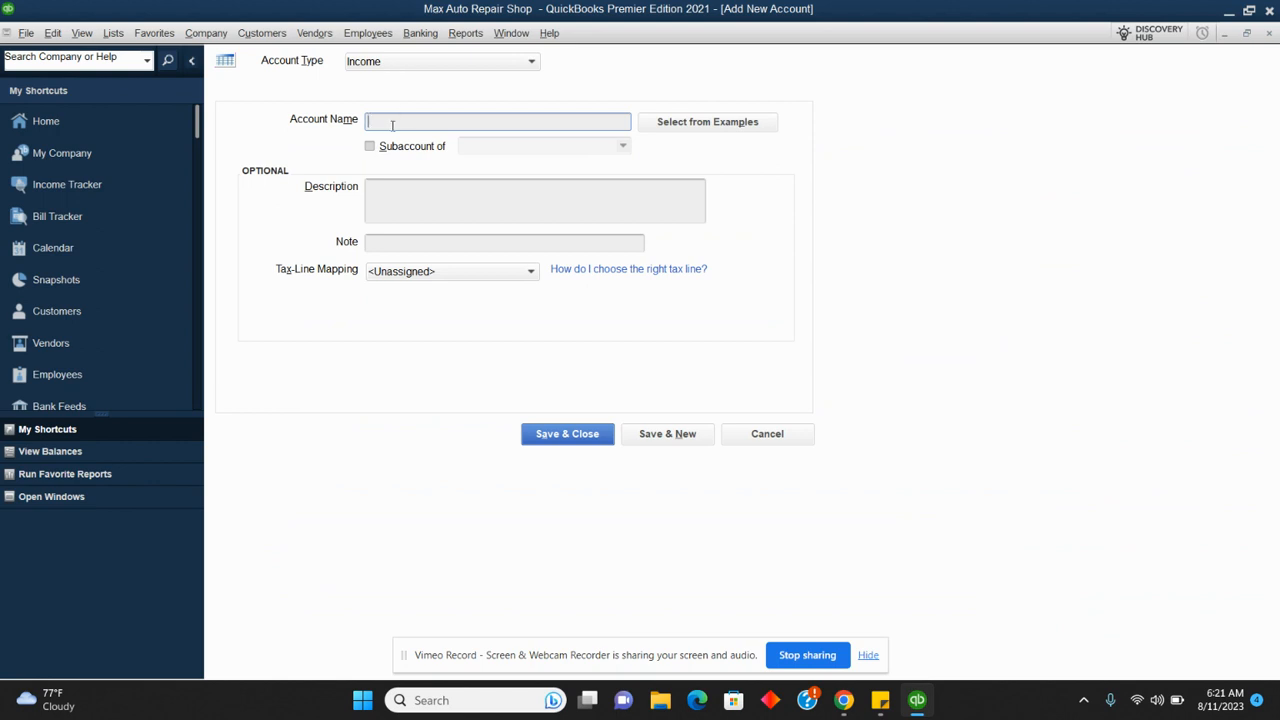
text(Auto repair services)
click(563, 435)
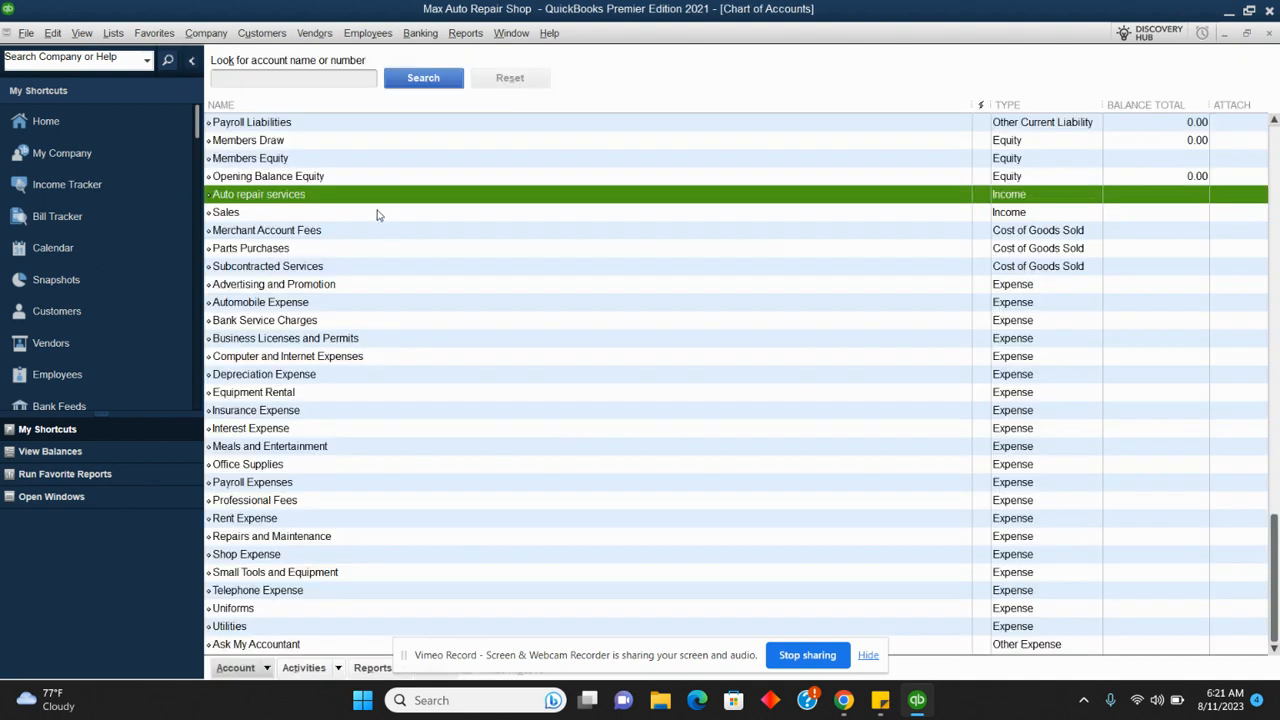
Rename the Sales income account to "Sales of auto parts" and save the change
right_click(248, 214)
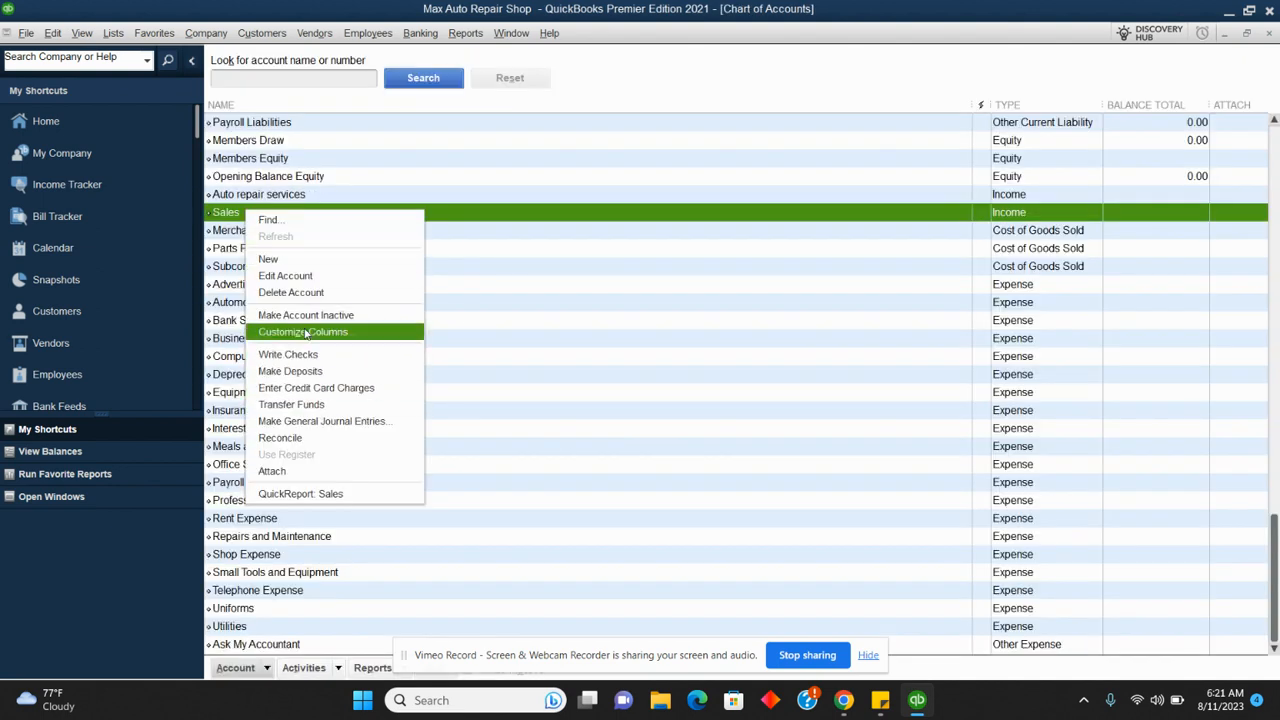
click(279, 279)
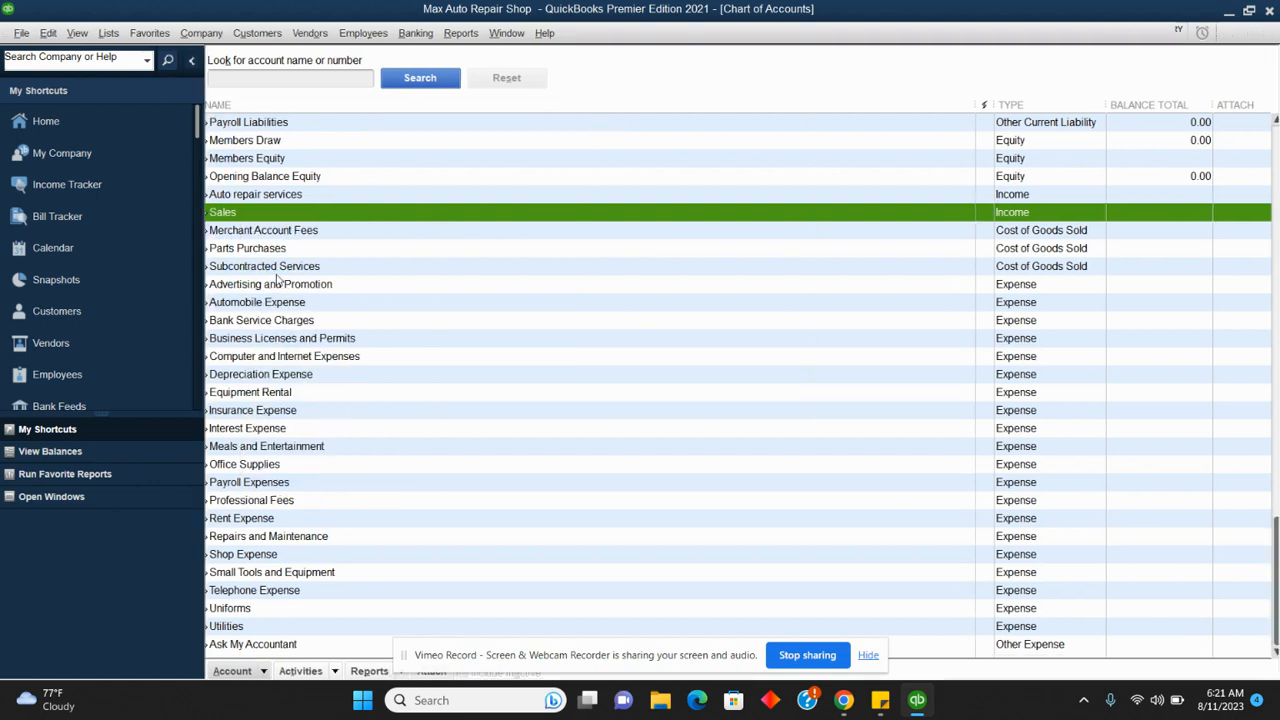
click(419, 124)
text(of)
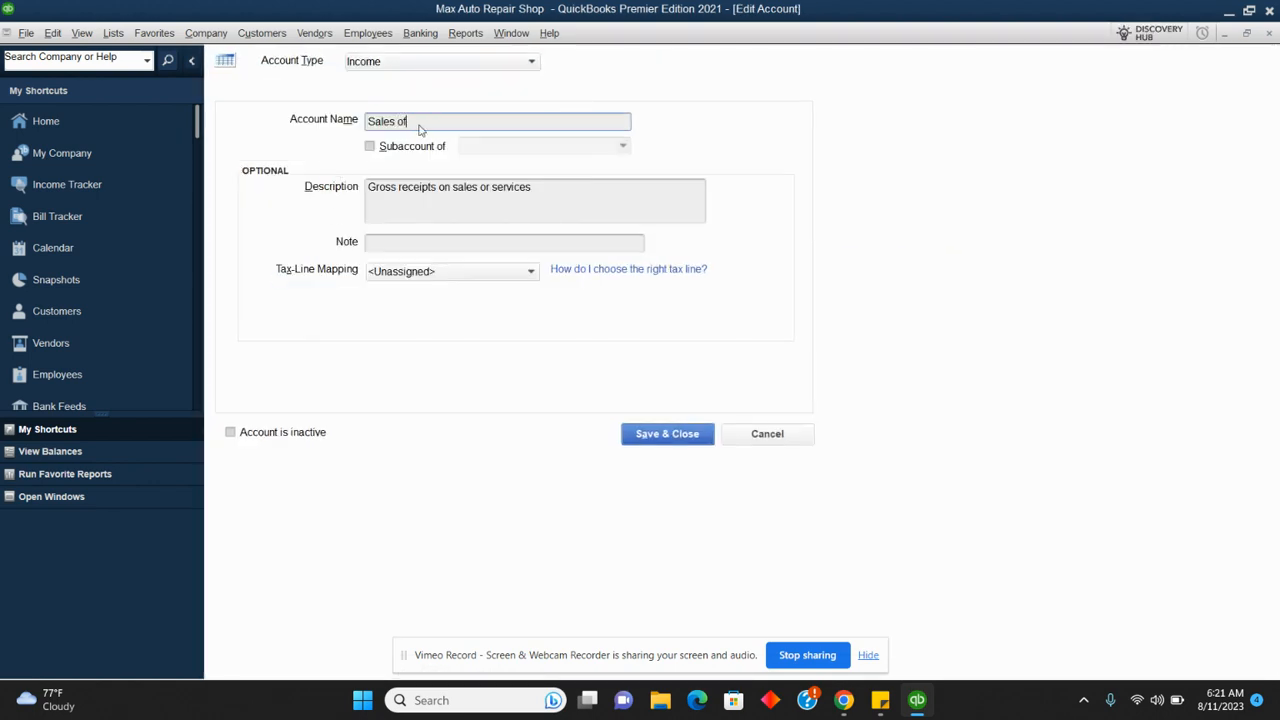
text( auto parts)
click(679, 434)
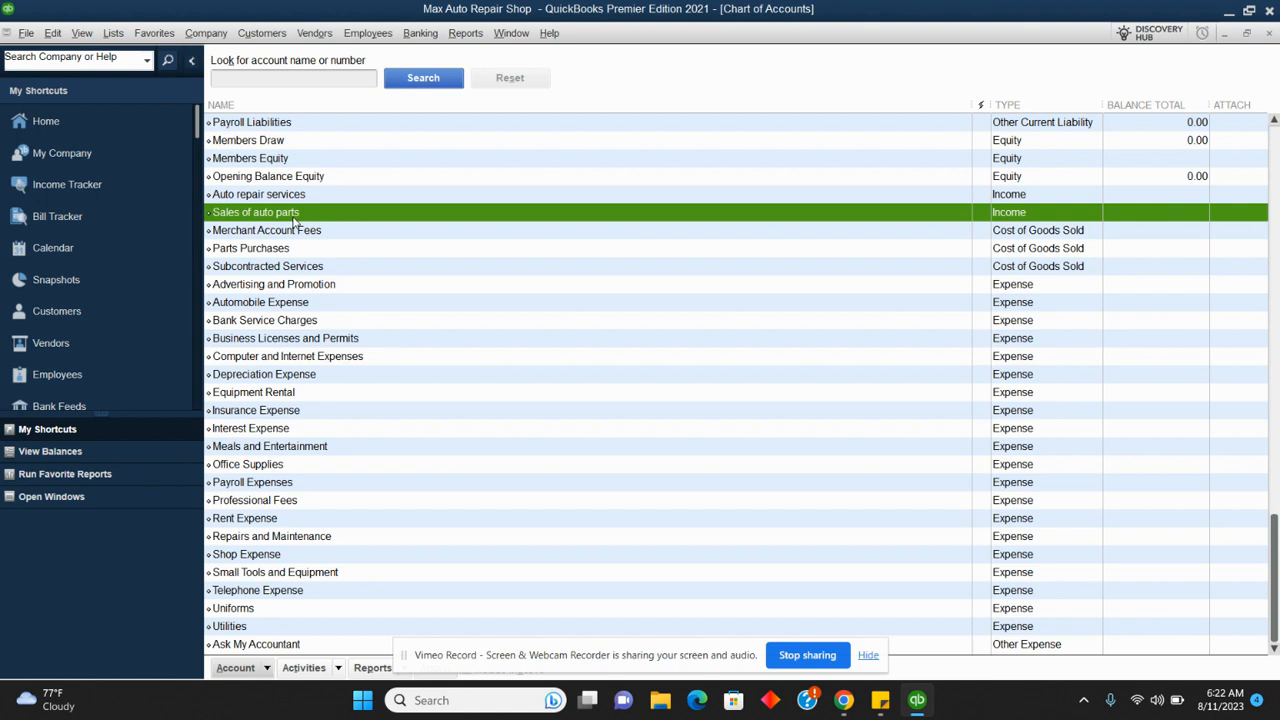
Add a new Cost of Goods Sold account named "Auto part consumptions" to the chart of accounts and save it
click(245, 256)
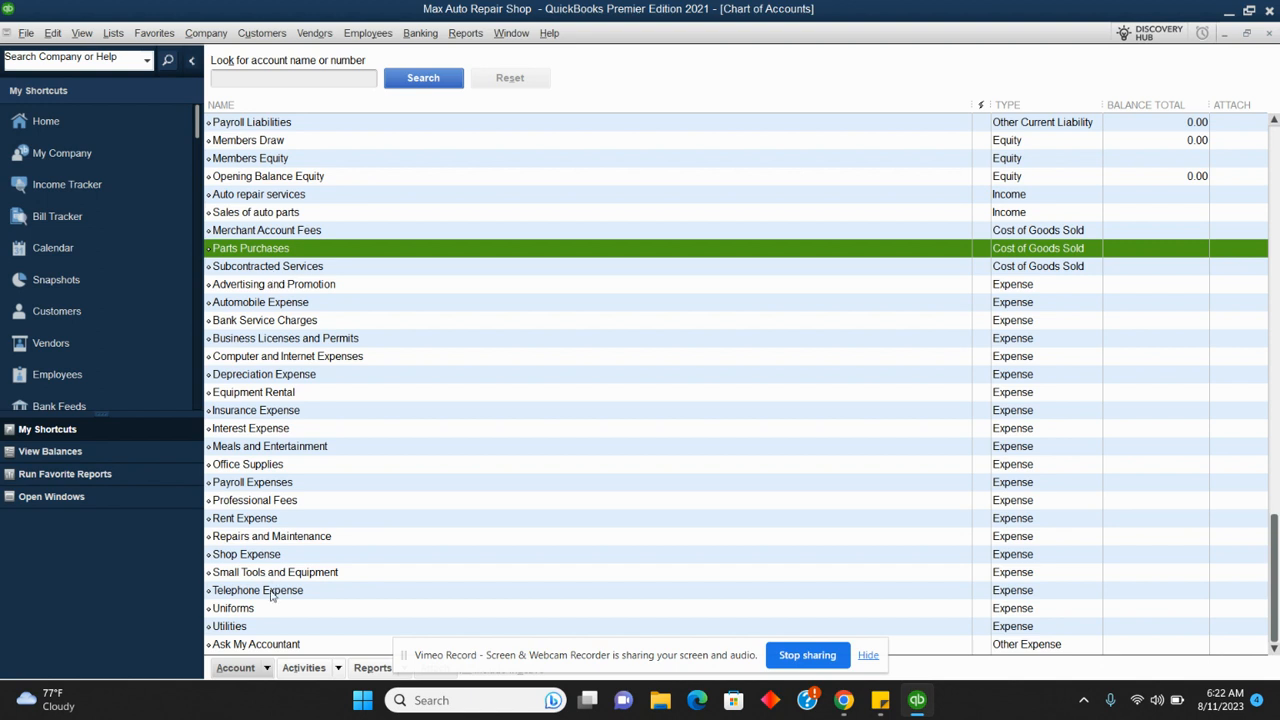
click(264, 669)
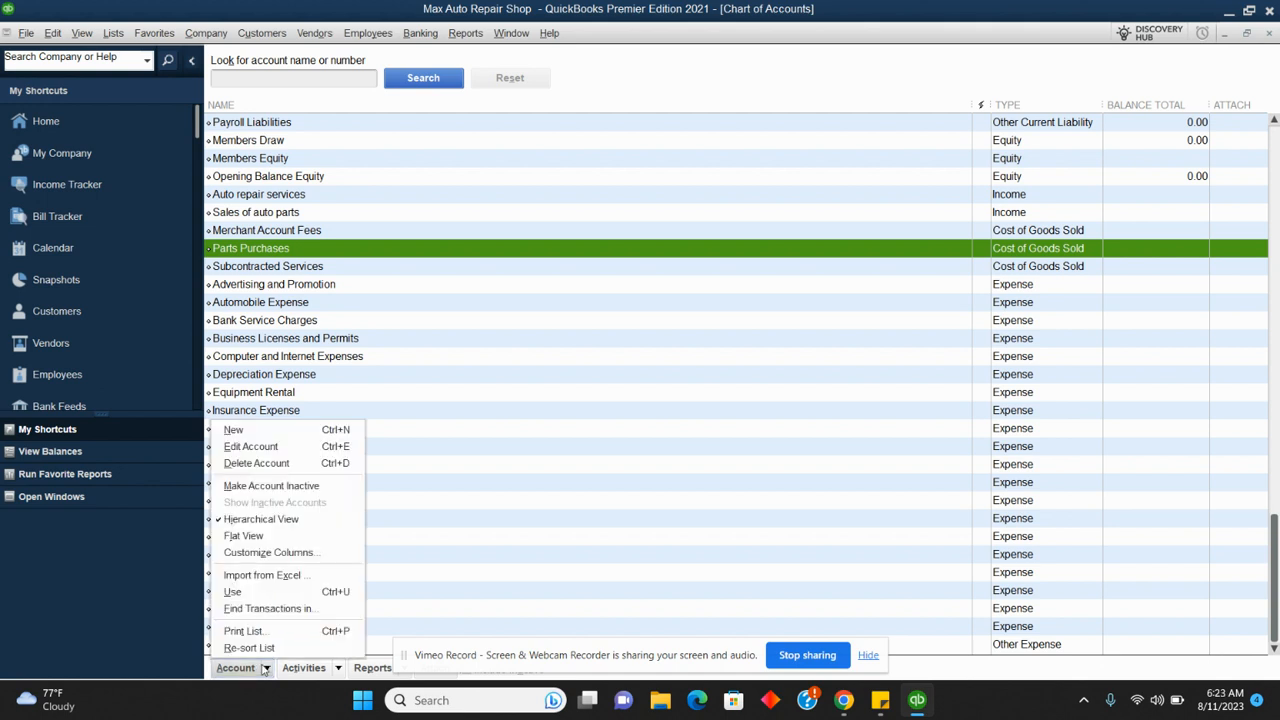
click(262, 438)
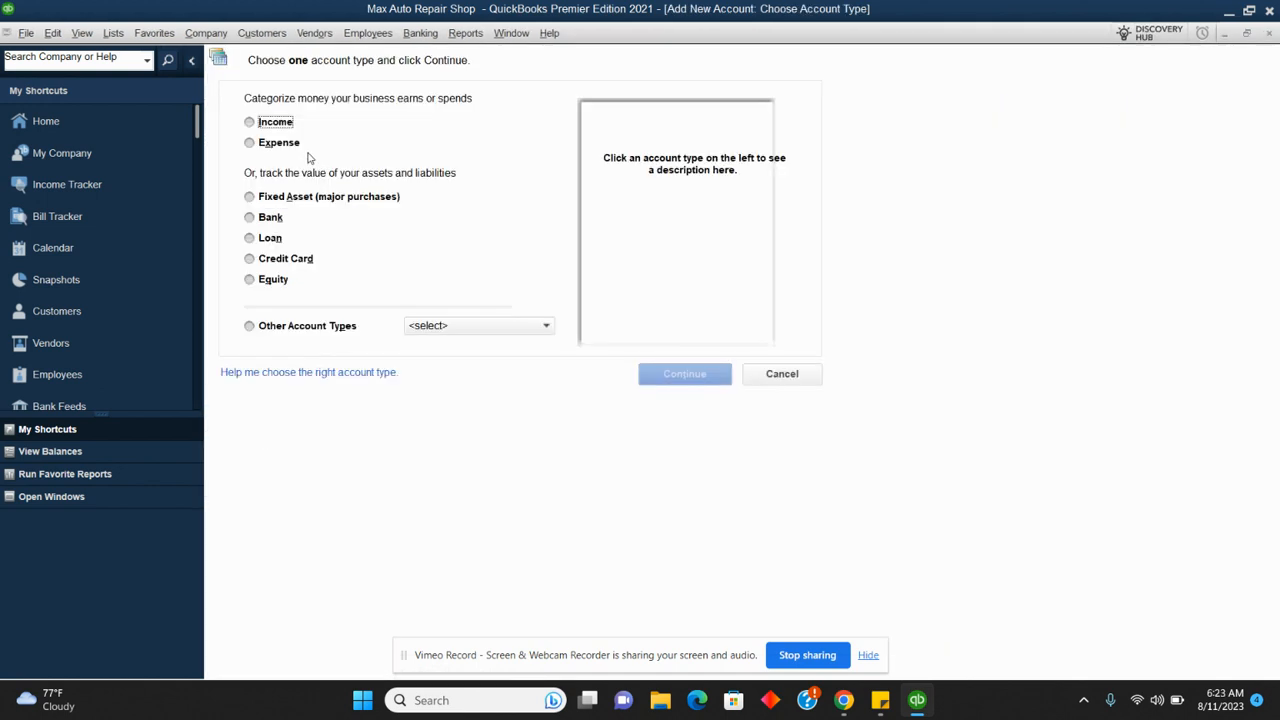
click(301, 331)
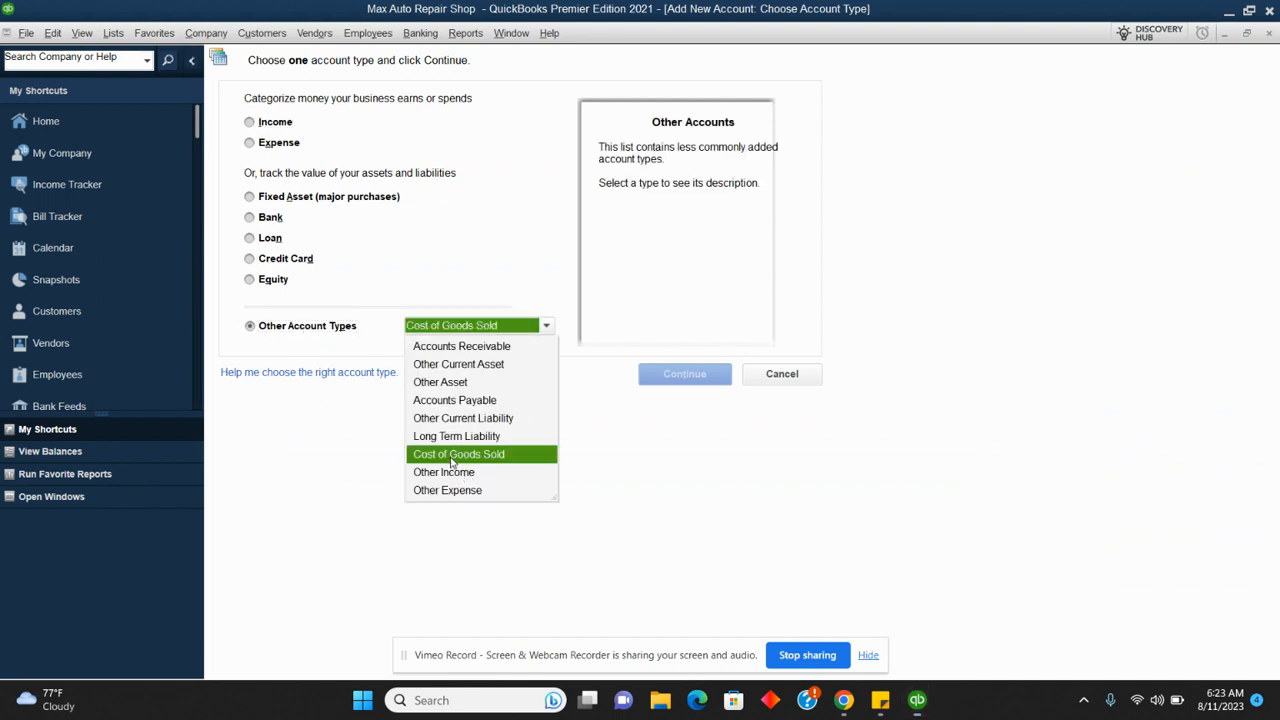
click(452, 456)
click(675, 380)
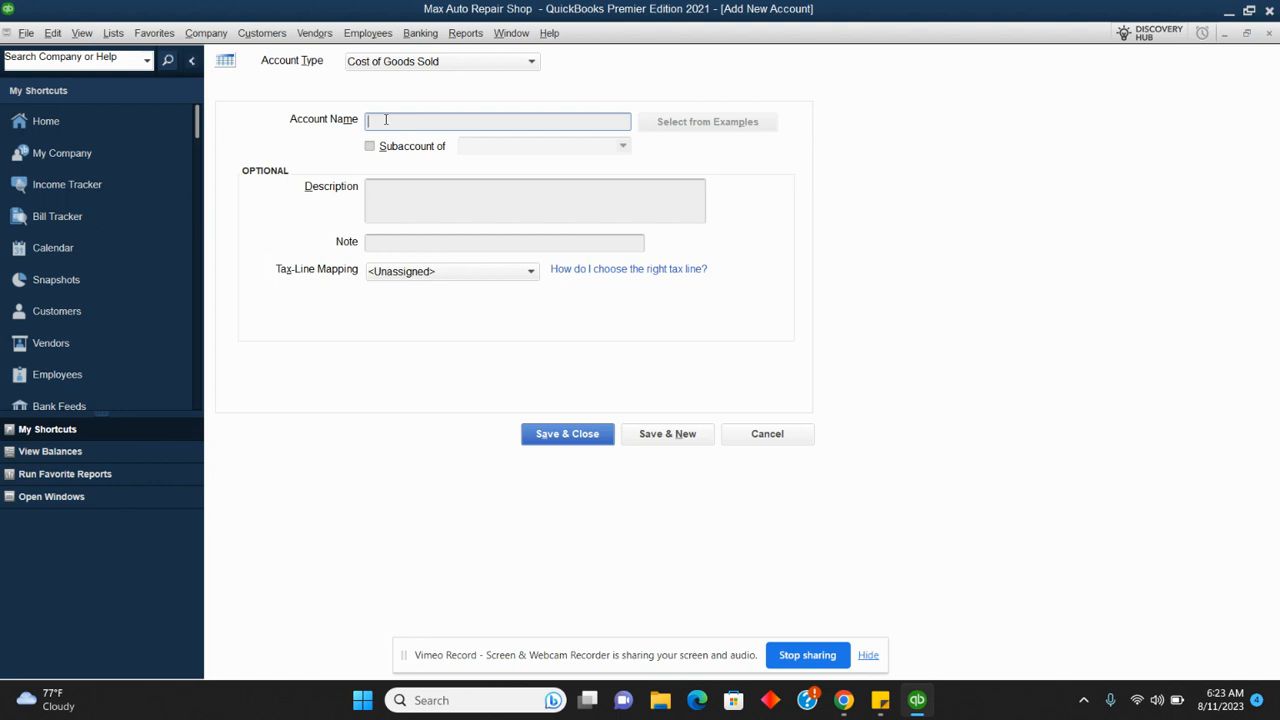
text(Auto part consumptions)
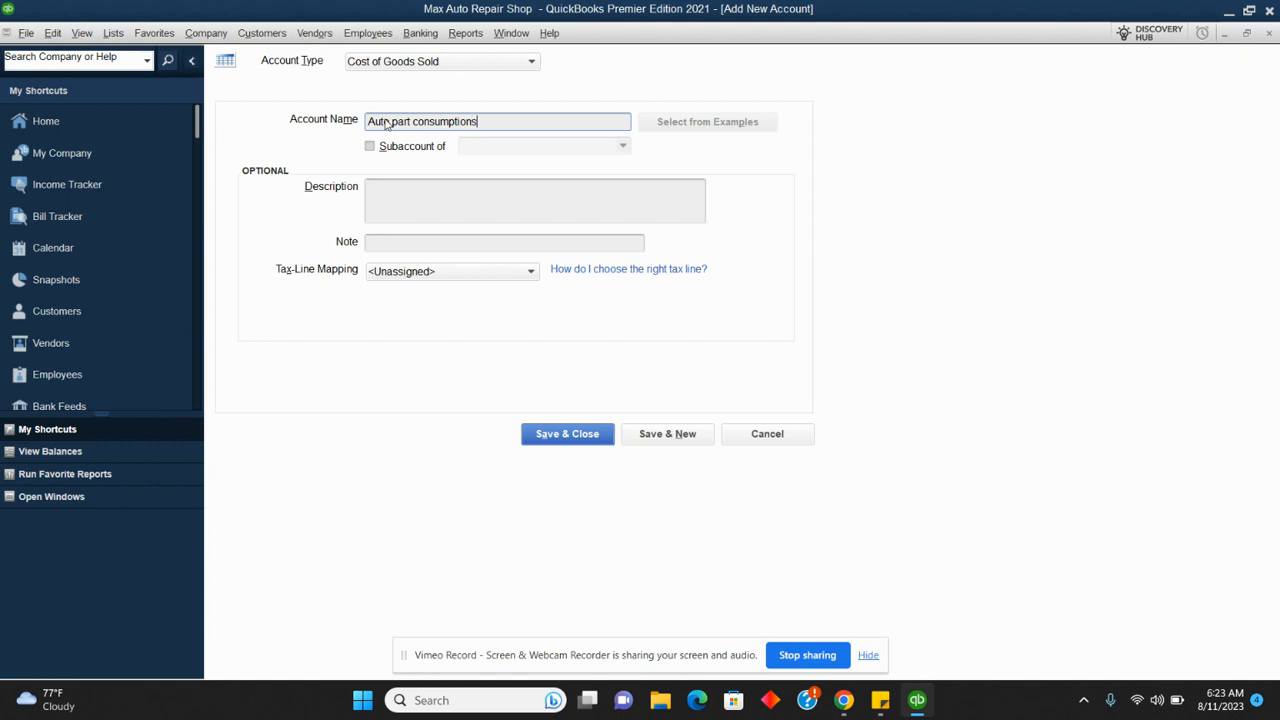
click(590, 443)
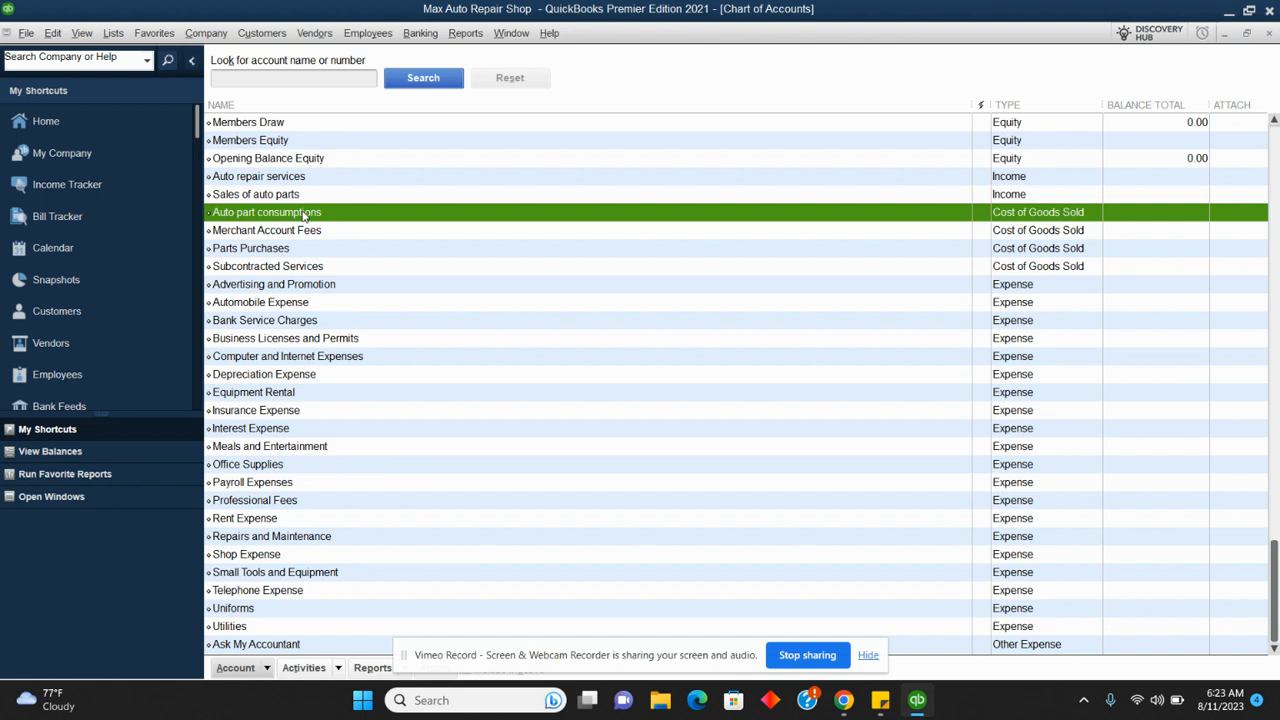
Examine the Income, Expense and other account types offered for a new account, and leave without creating one
click(289, 272)
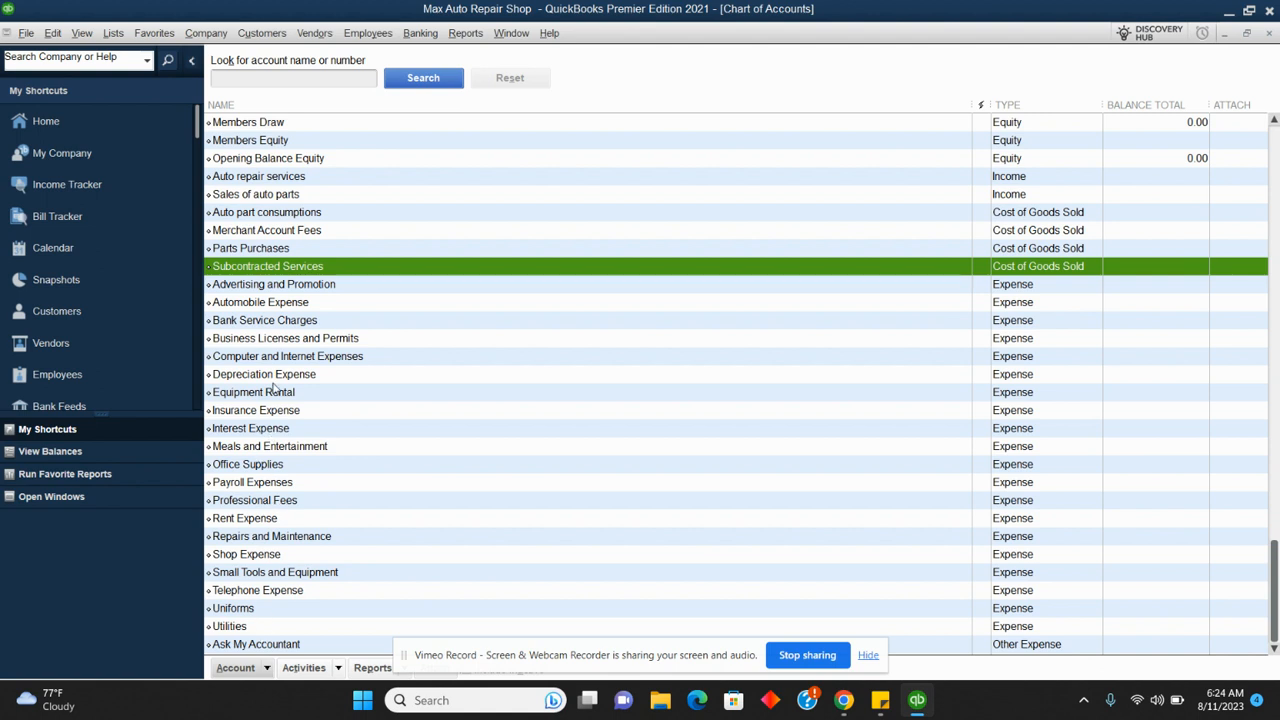
click(266, 668)
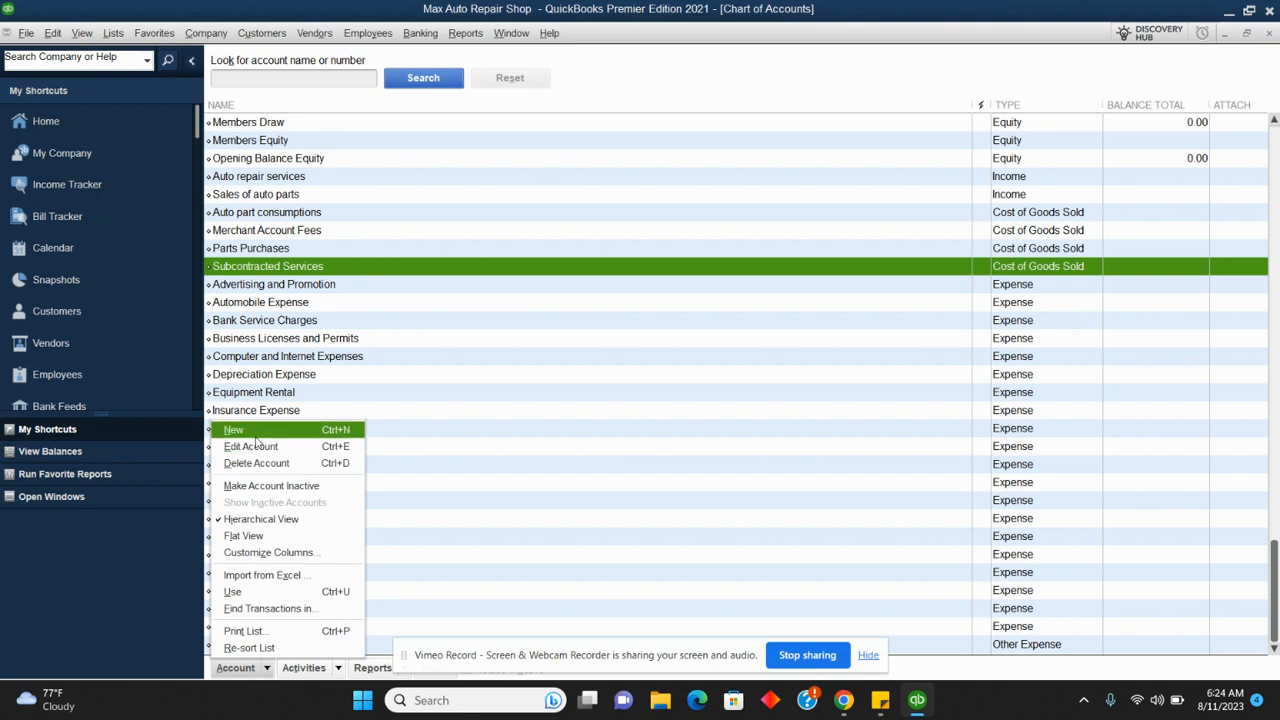
click(258, 432)
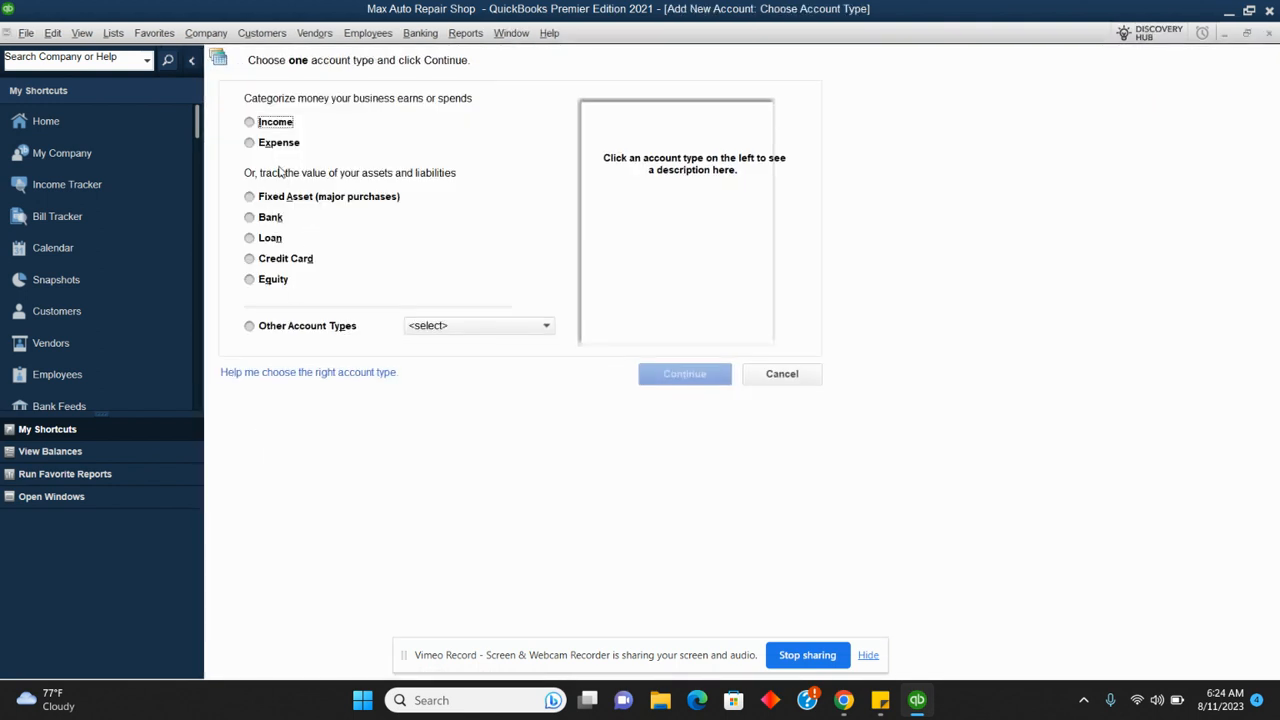
click(250, 122)
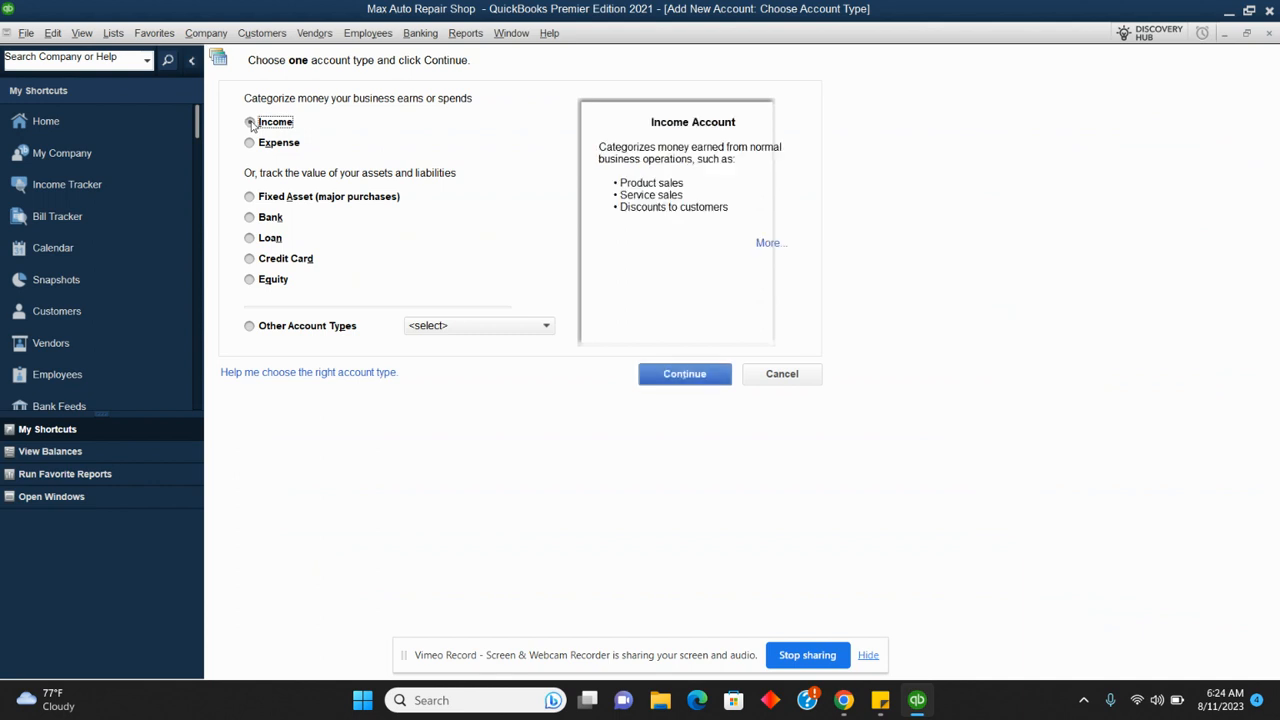
click(251, 144)
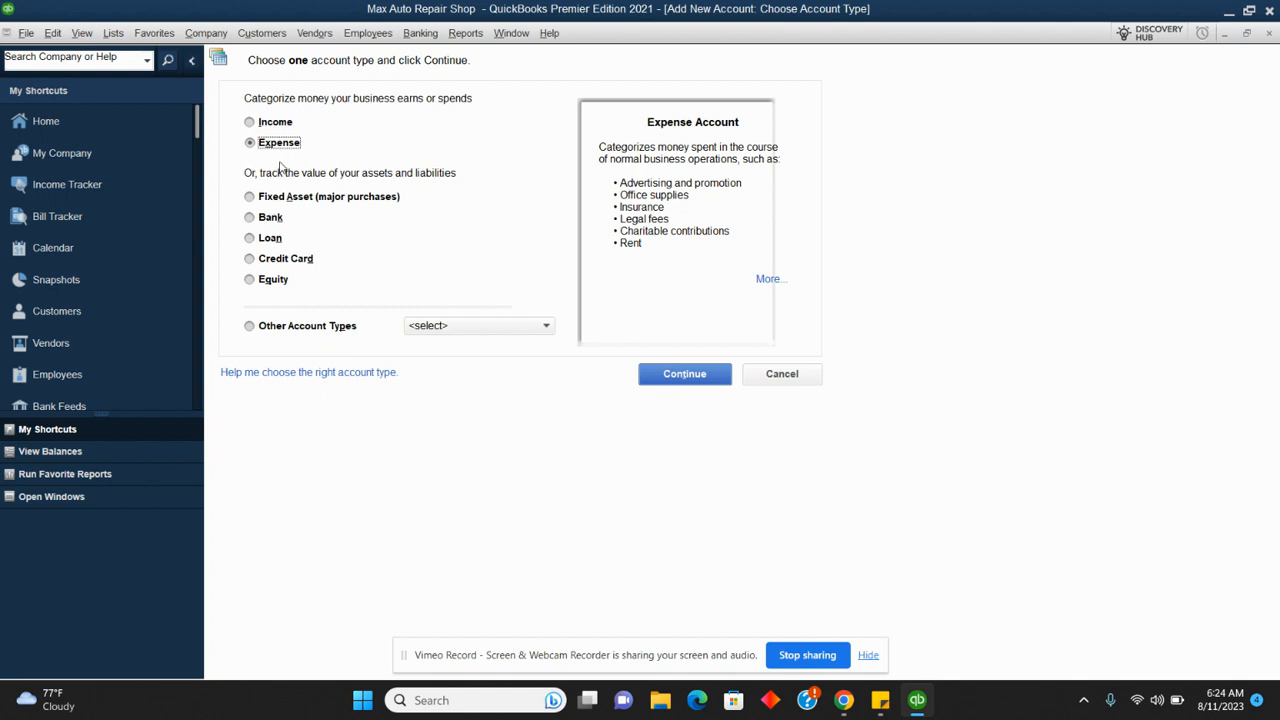
click(297, 333)
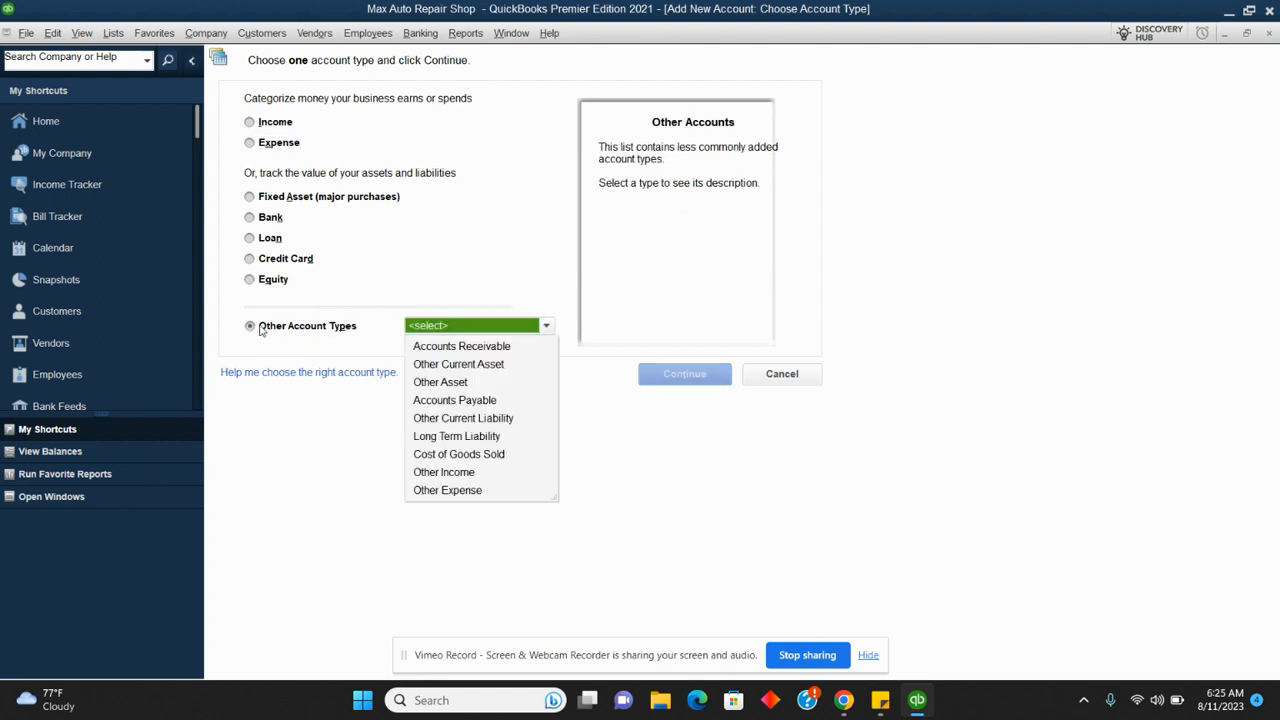
click(379, 256)
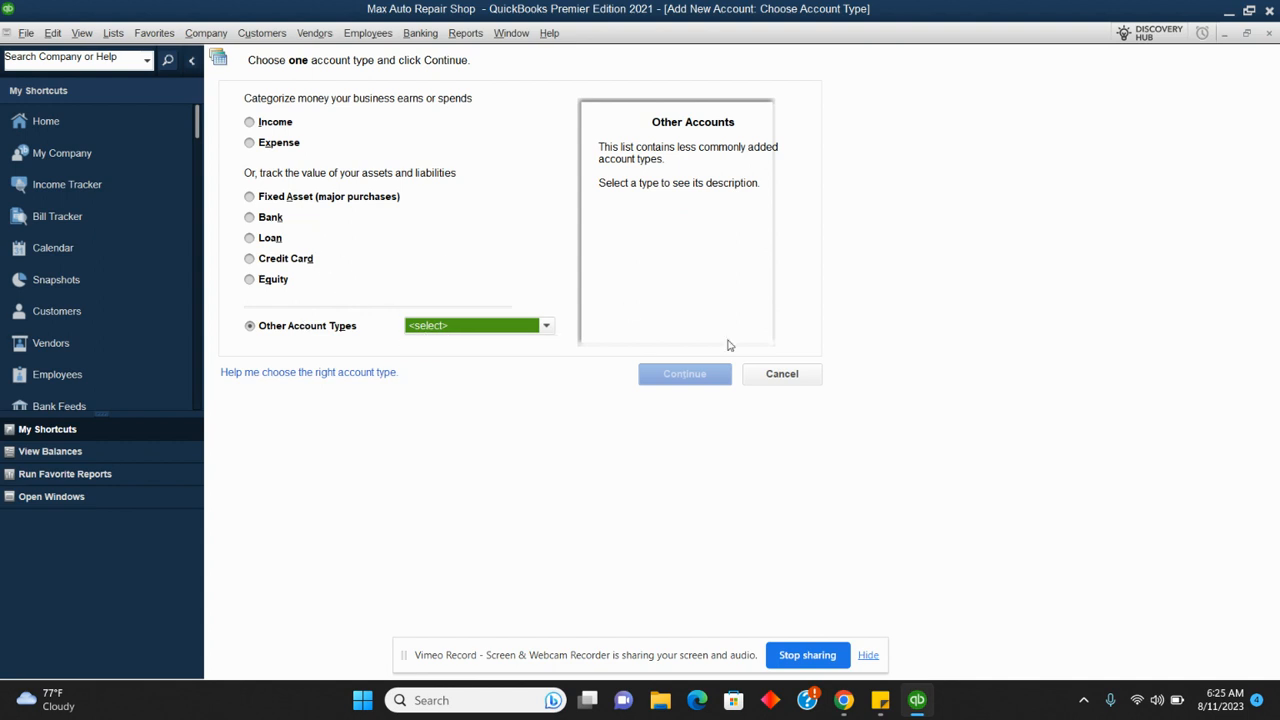
click(779, 374)
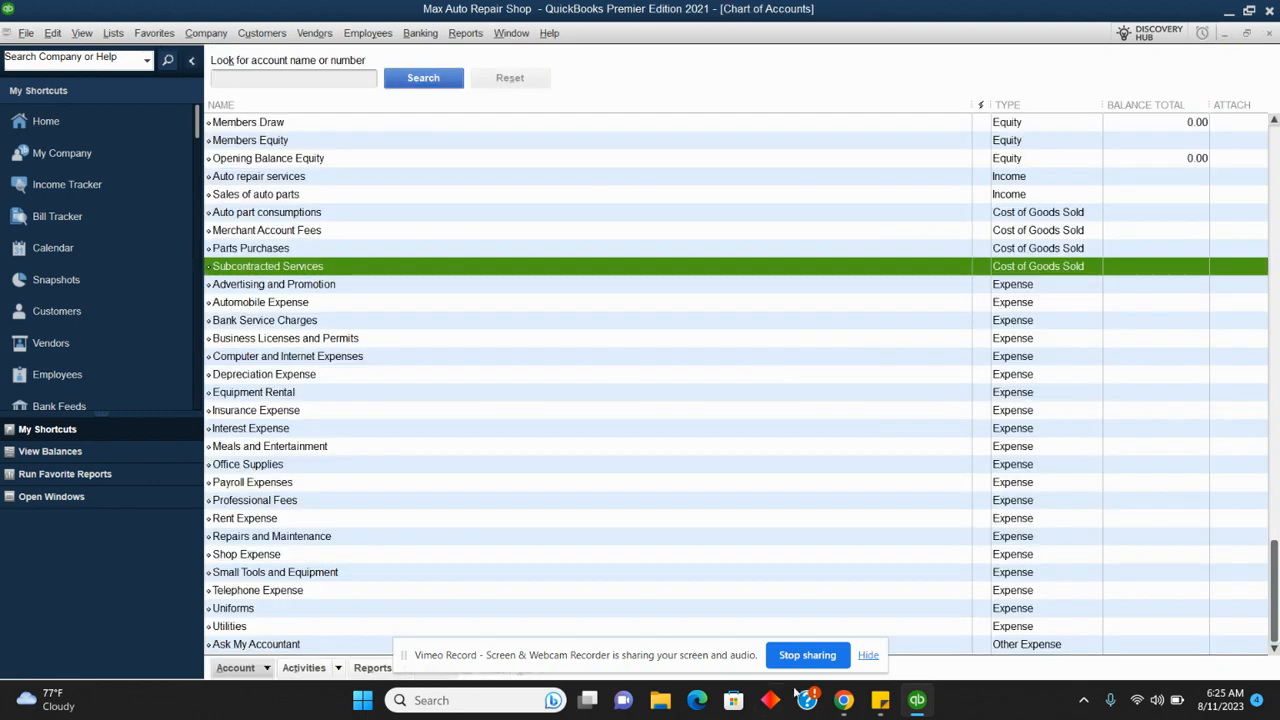
Switch to the browser notepad to check the tutorial outline, and return to QuickBooks
mouse_move(843, 706)
click(750, 640)
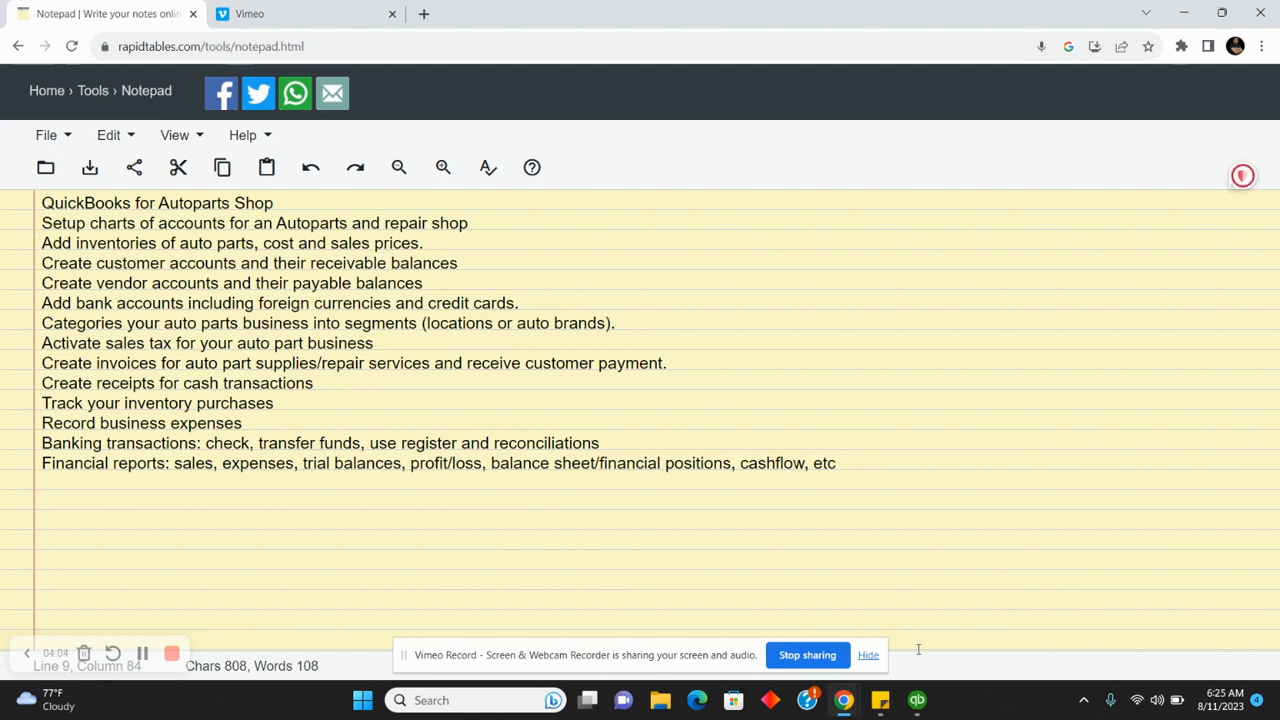
click(920, 702)
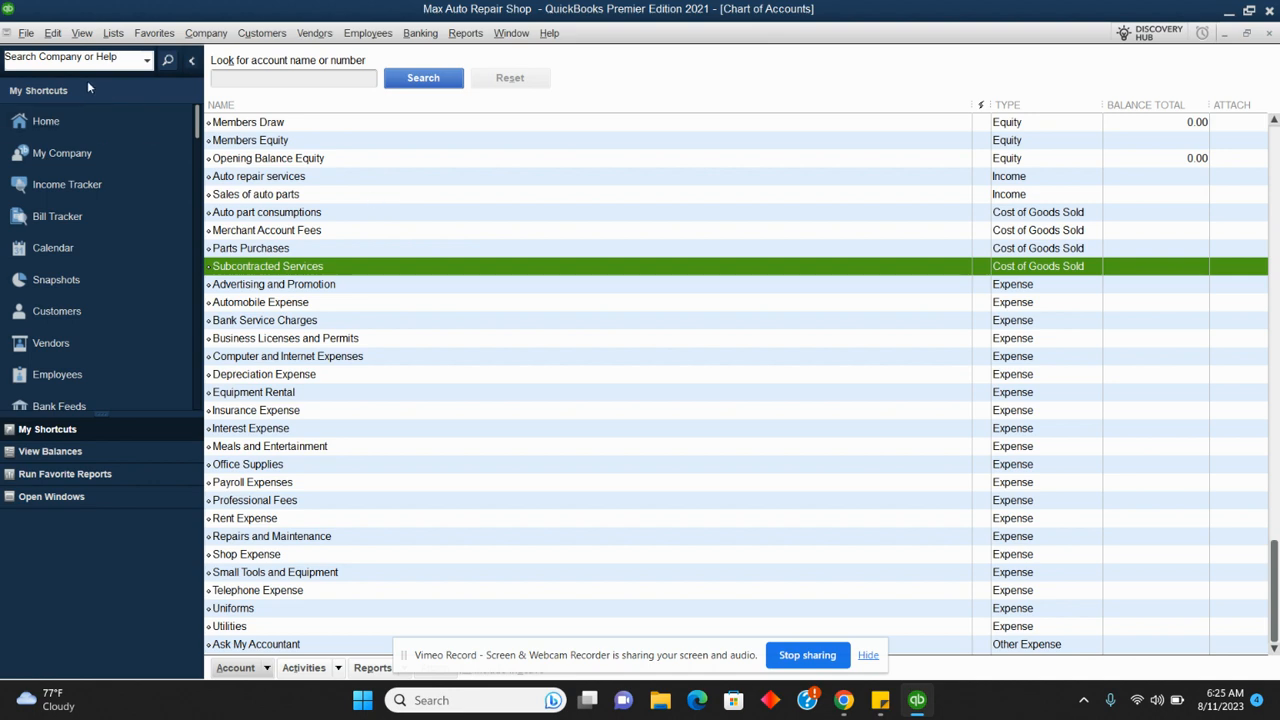
Turn on multiple currency tracking in the company preferences and accept the conditions
click(52, 33)
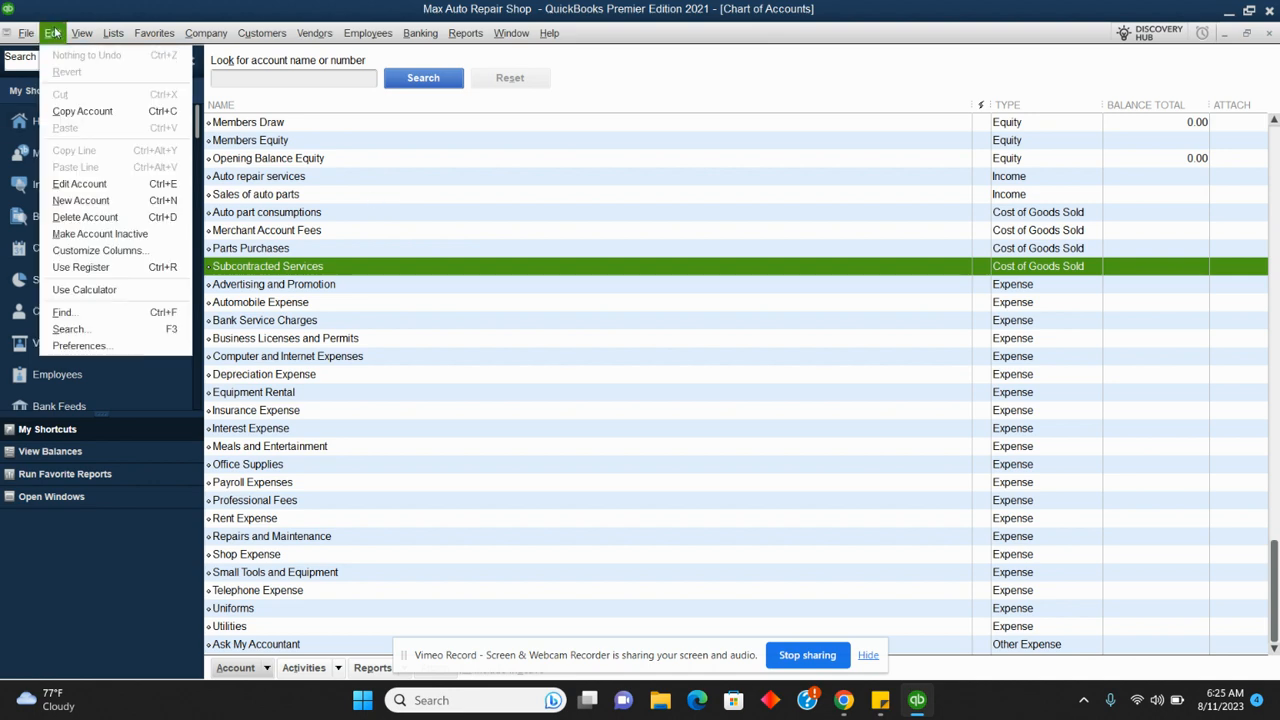
click(124, 345)
click(322, 336)
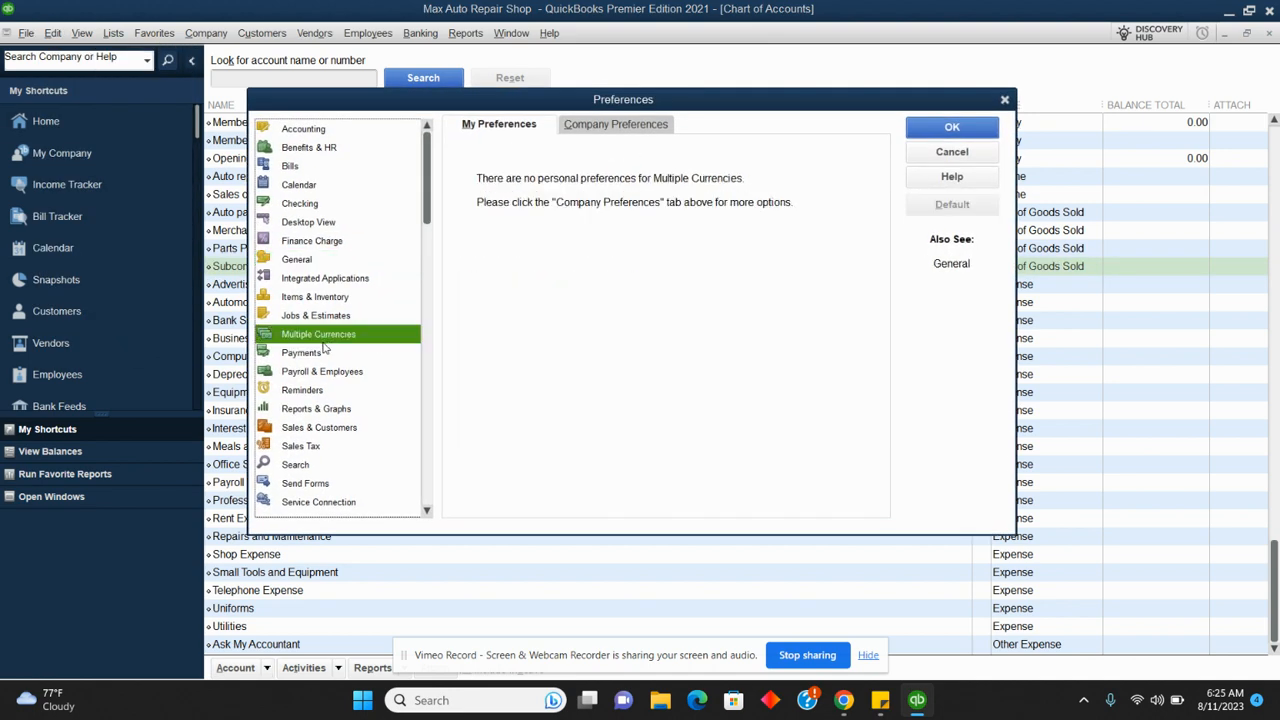
click(630, 128)
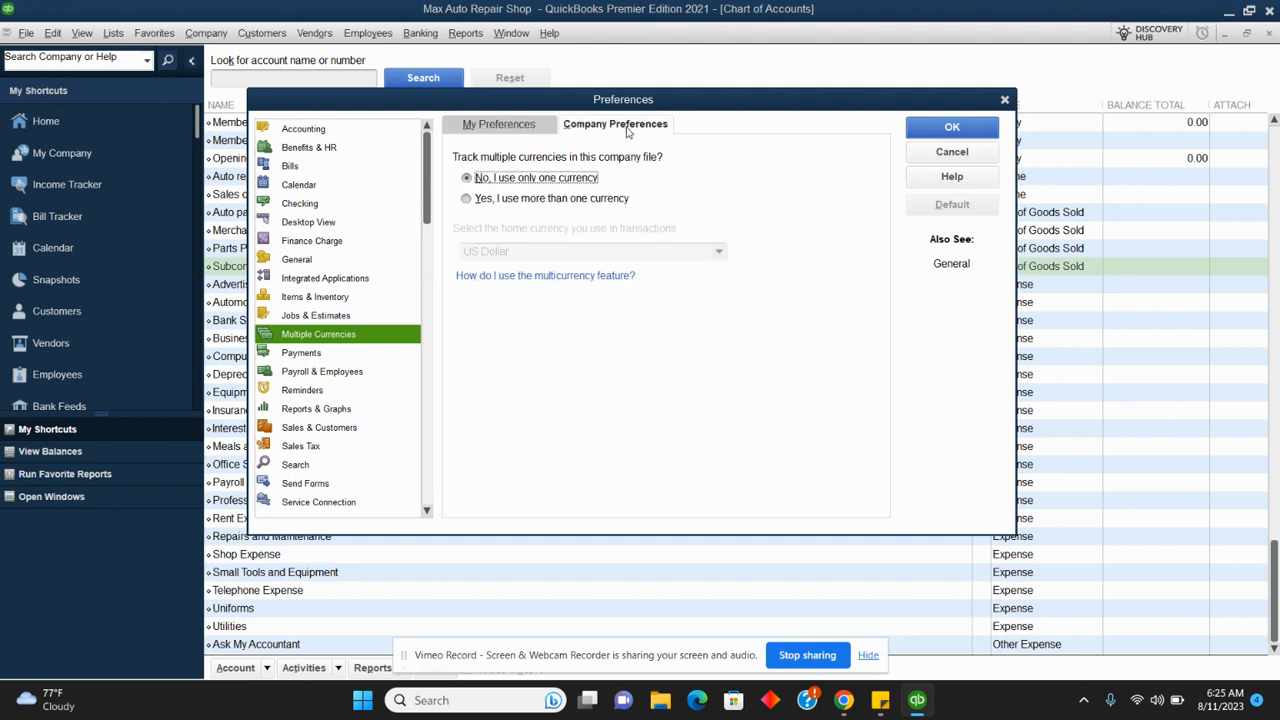
click(467, 199)
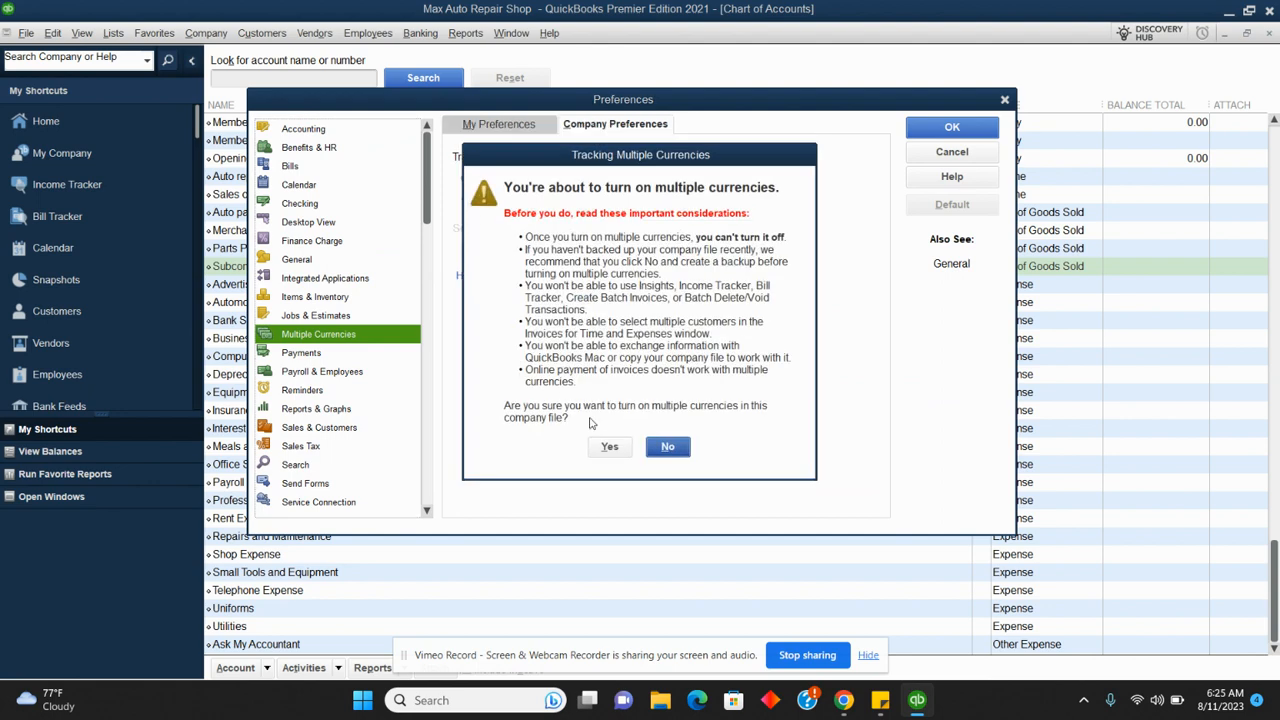
click(607, 447)
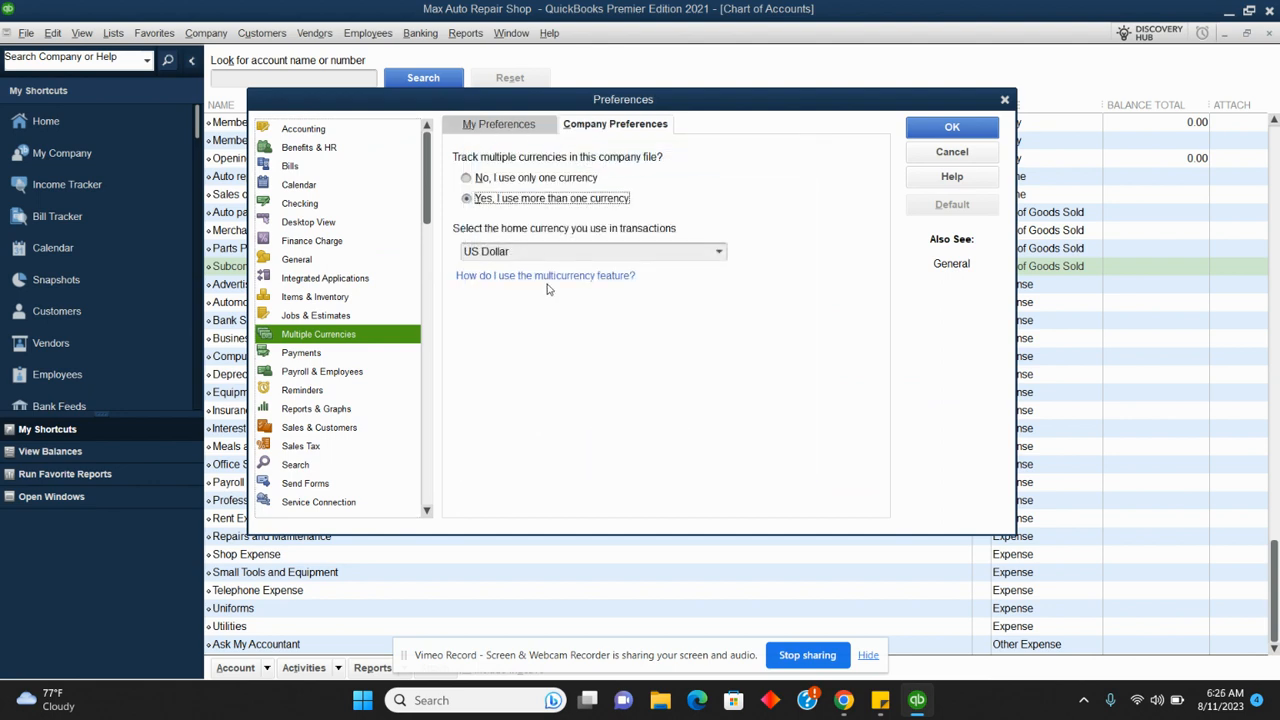
Choose US Dollar as the home currency from the full currency list, save the preferences and let the company file reopen
click(721, 253)
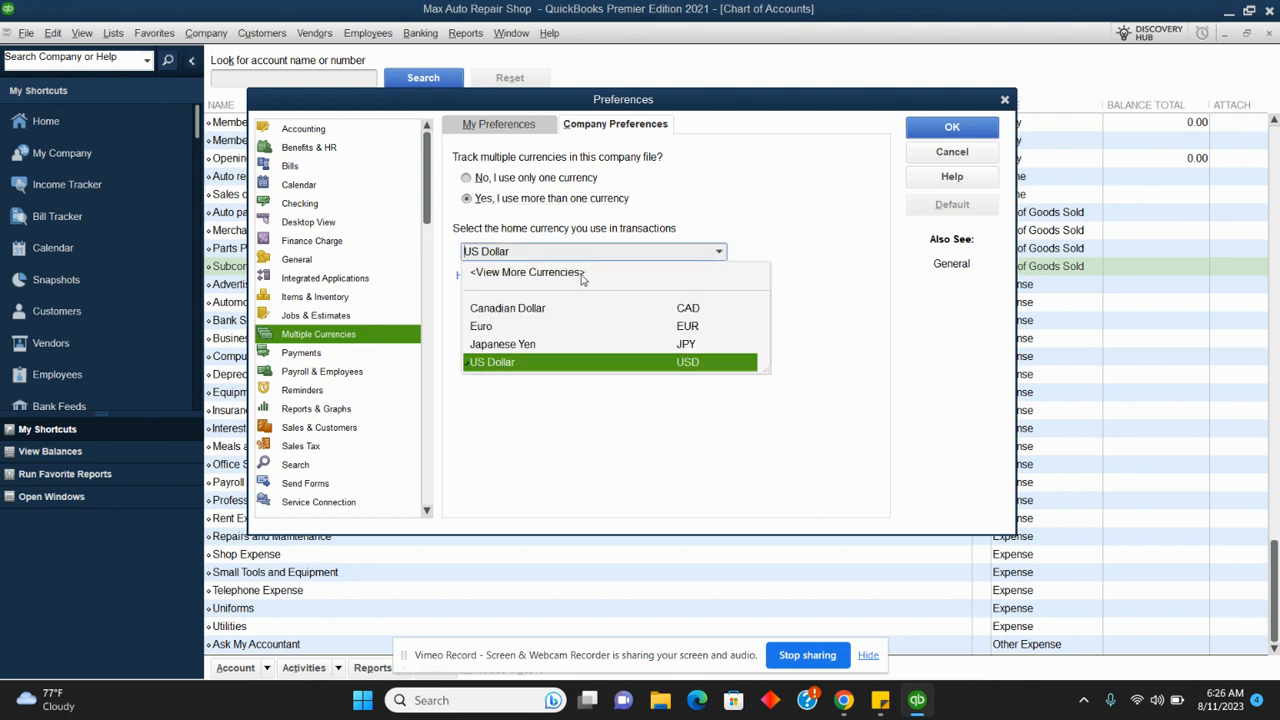
click(578, 276)
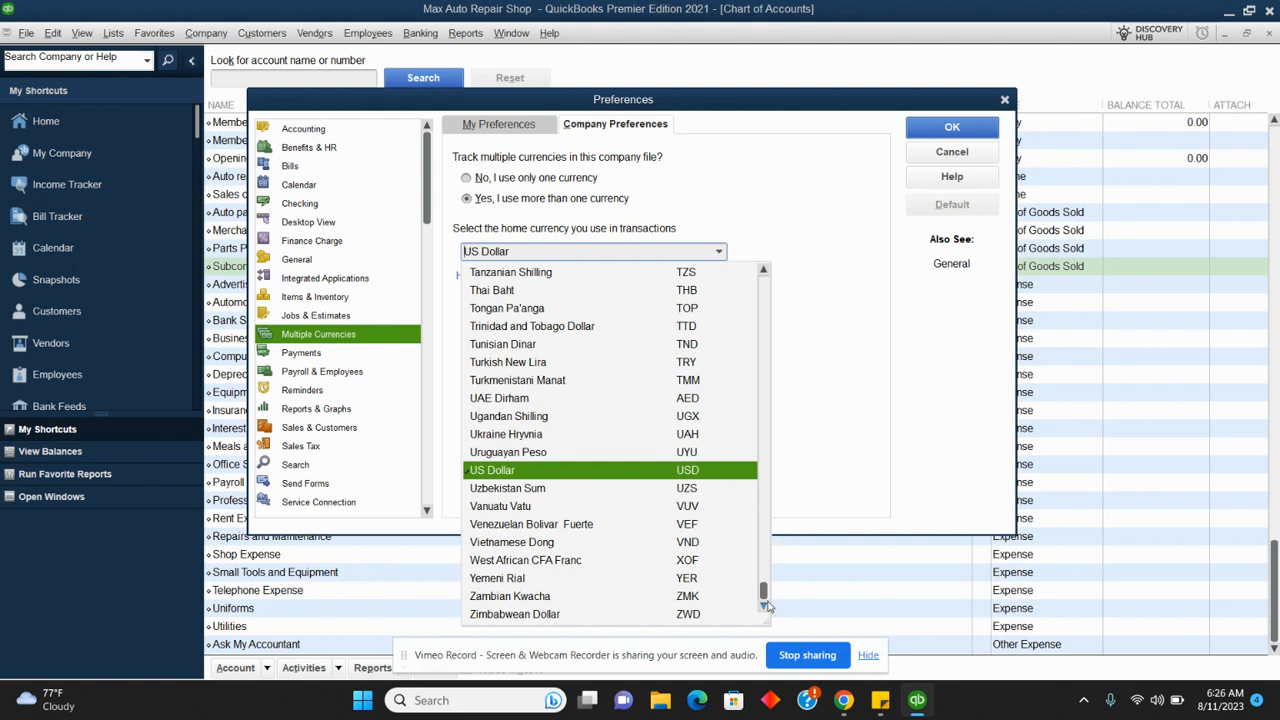
mouse_move(765, 593)
mouse_down()
mouse_move(748, 288)
mouse_move(783, 552)
mouse_move(772, 611)
mouse_up()
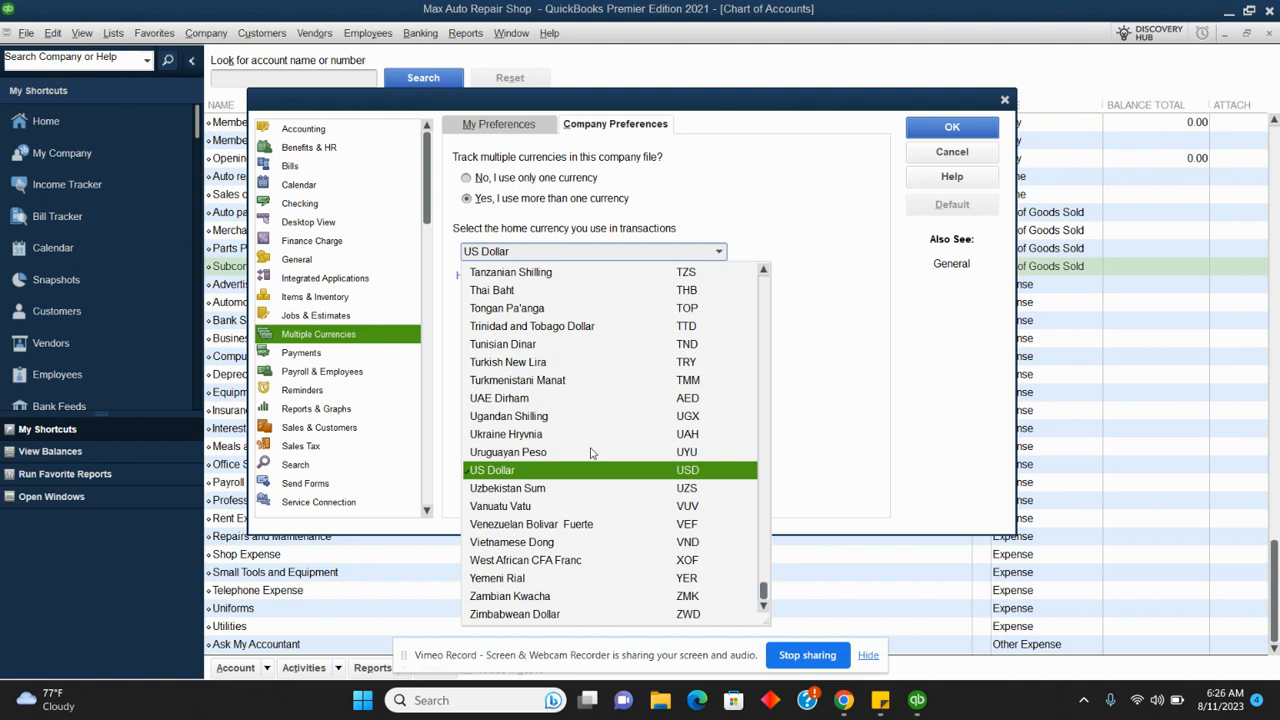
click(530, 474)
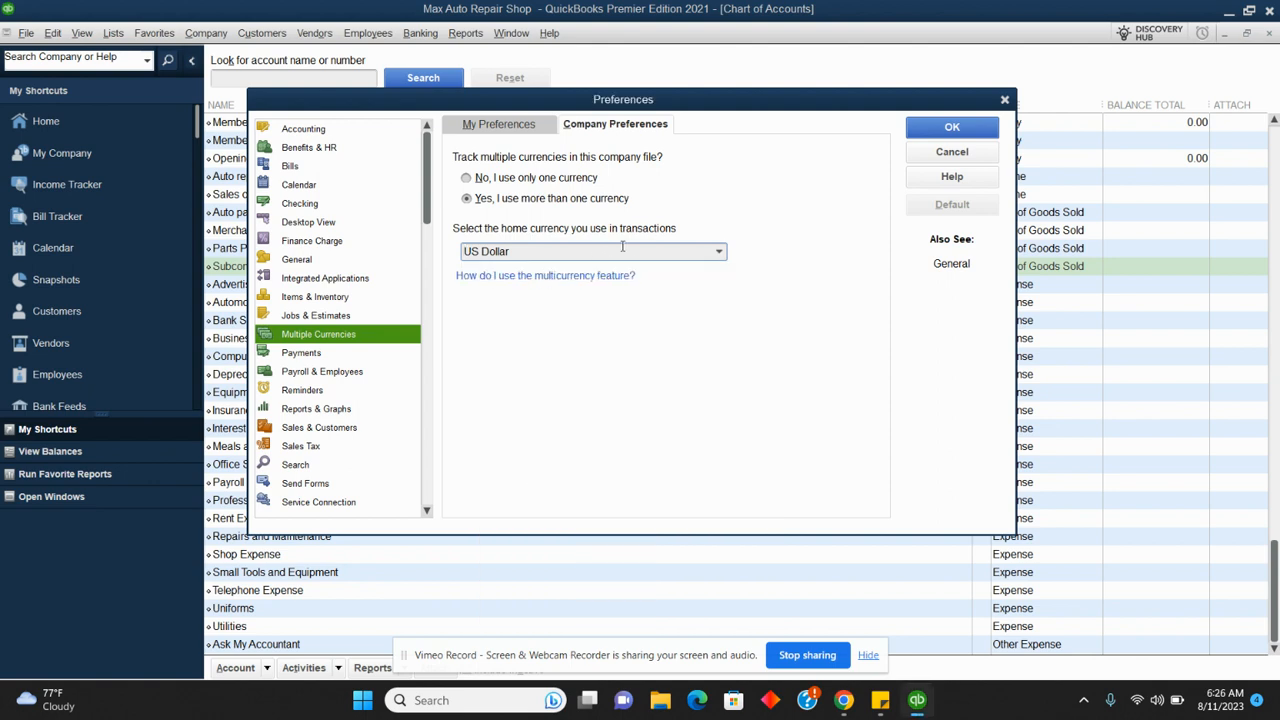
click(952, 130)
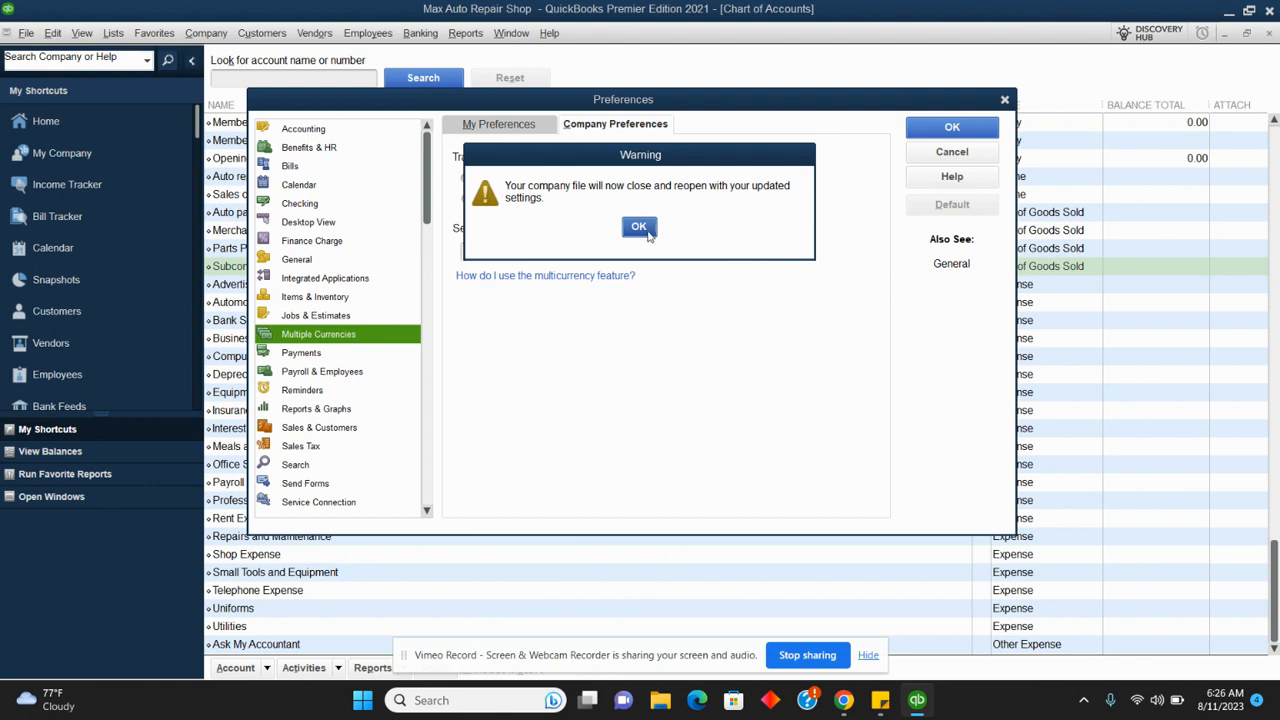
click(639, 227)
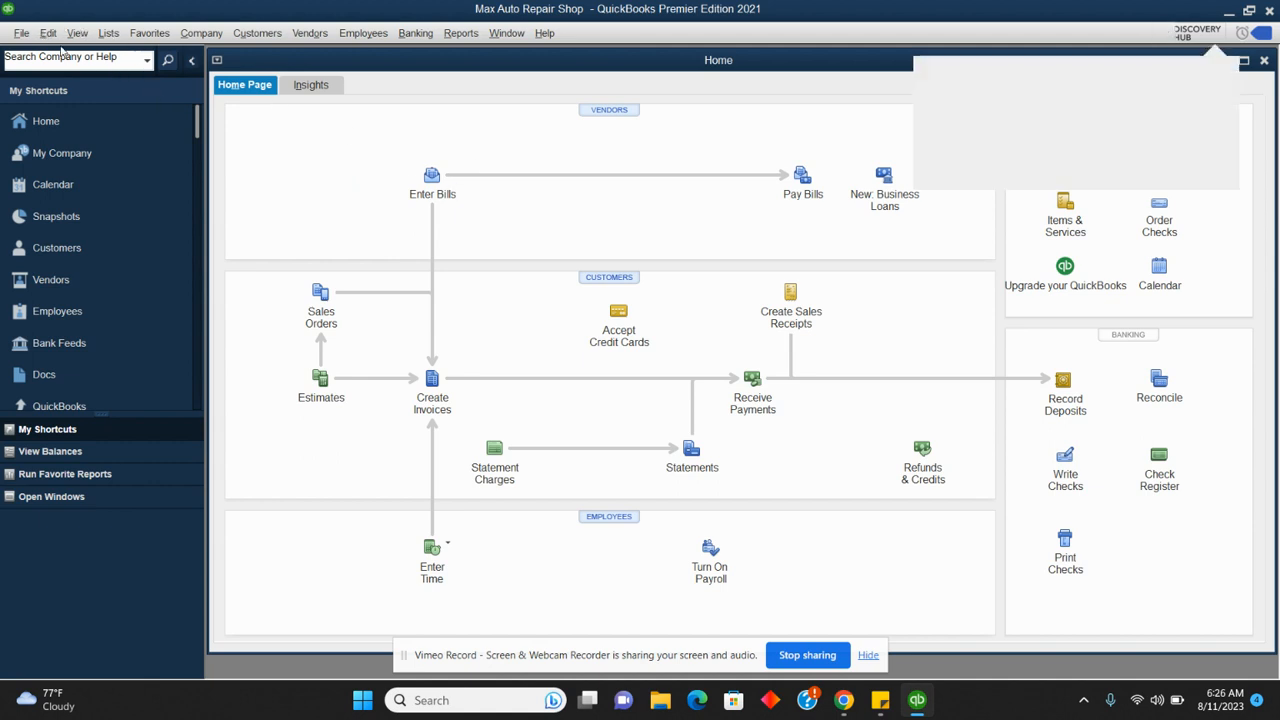
Check the company's Multiple Currencies preferences, close them without changes and dismiss the feature discovery pop-up
click(48, 33)
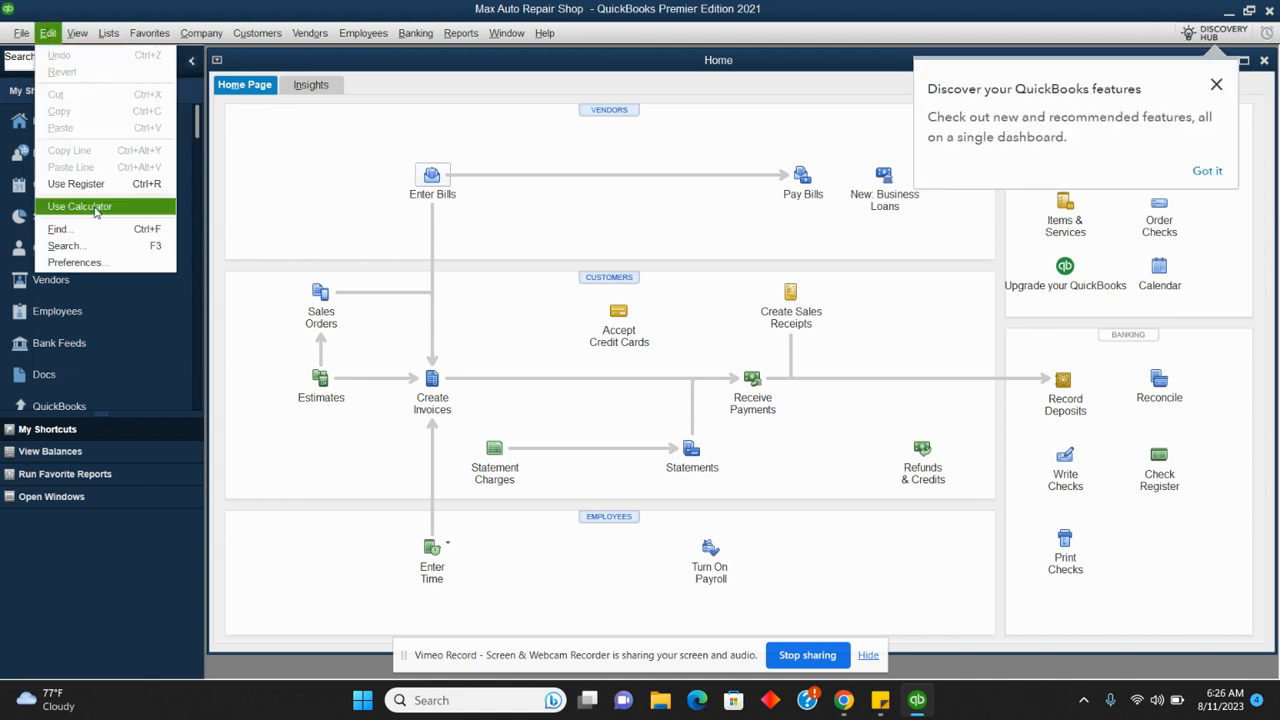
click(103, 261)
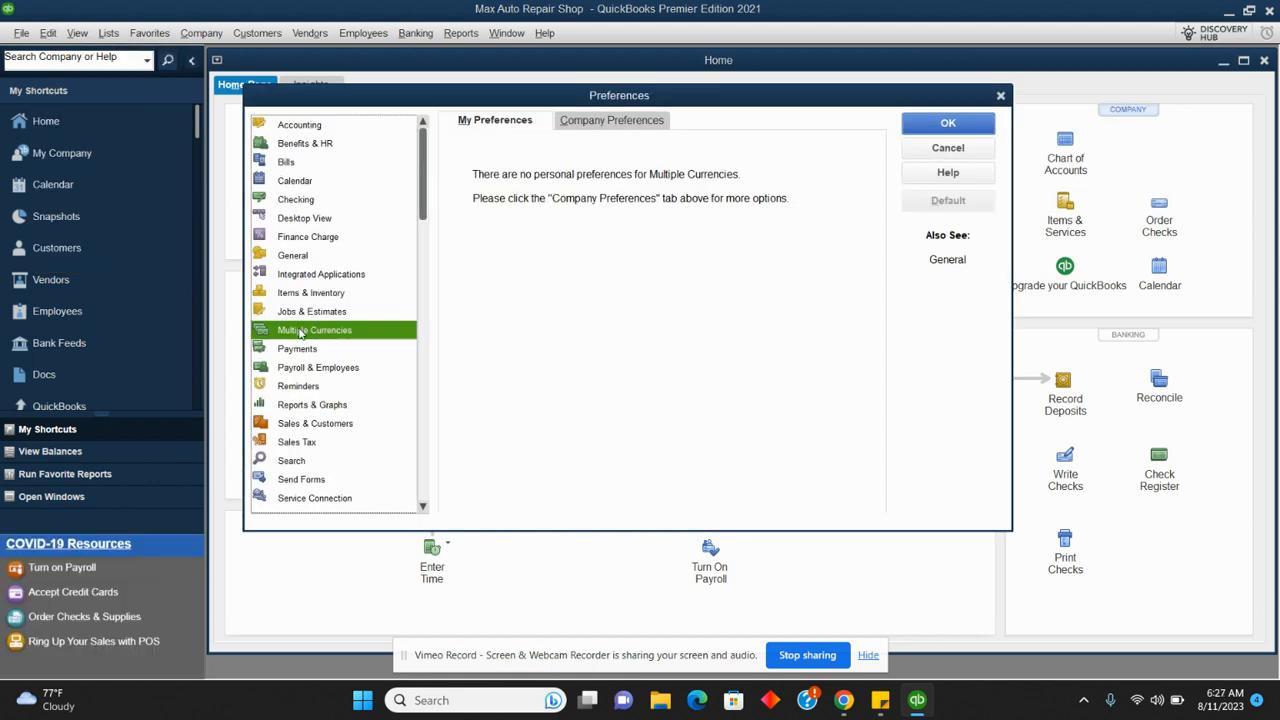
click(594, 122)
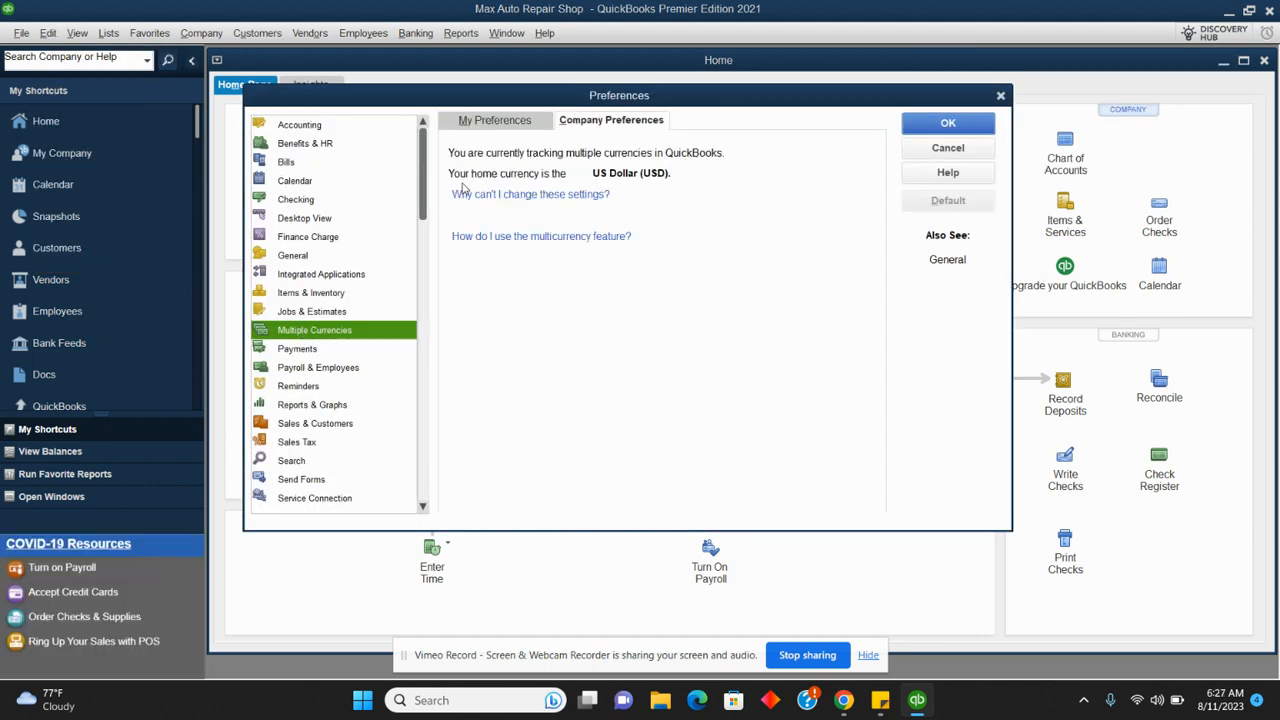
click(920, 151)
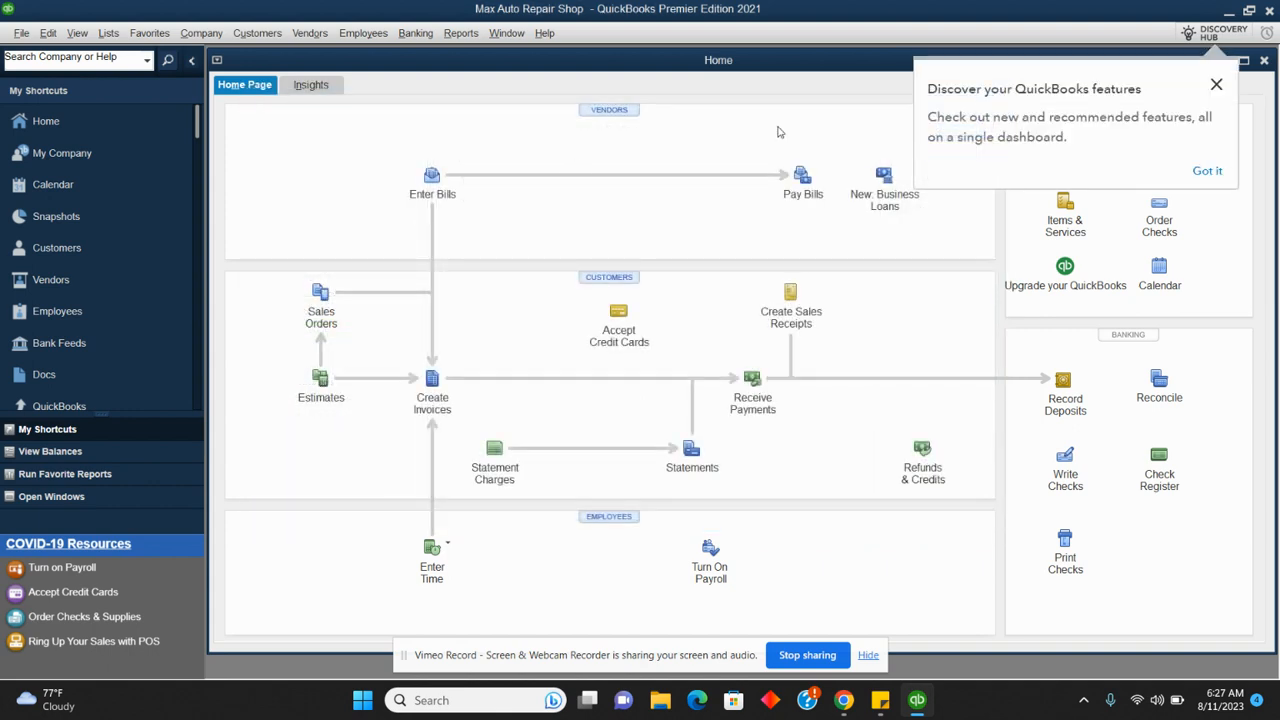
click(1216, 88)
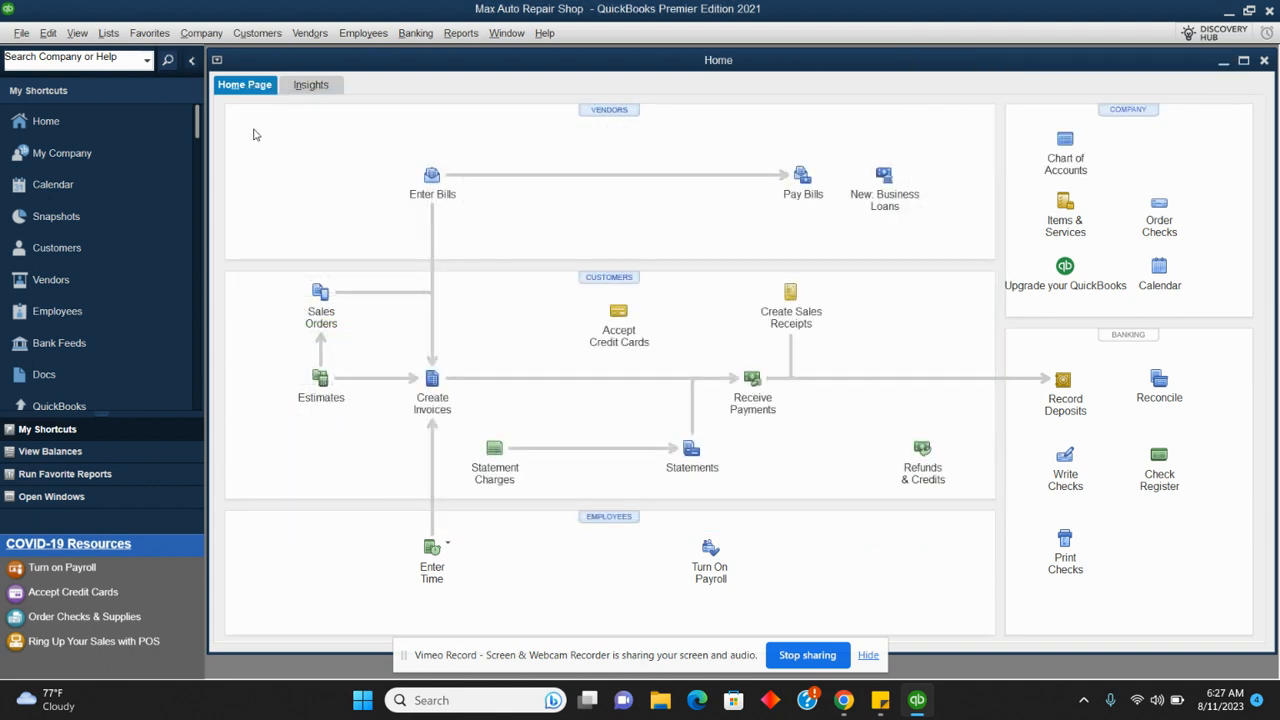
Open the Chart of Accounts and maximize its window
click(108, 33)
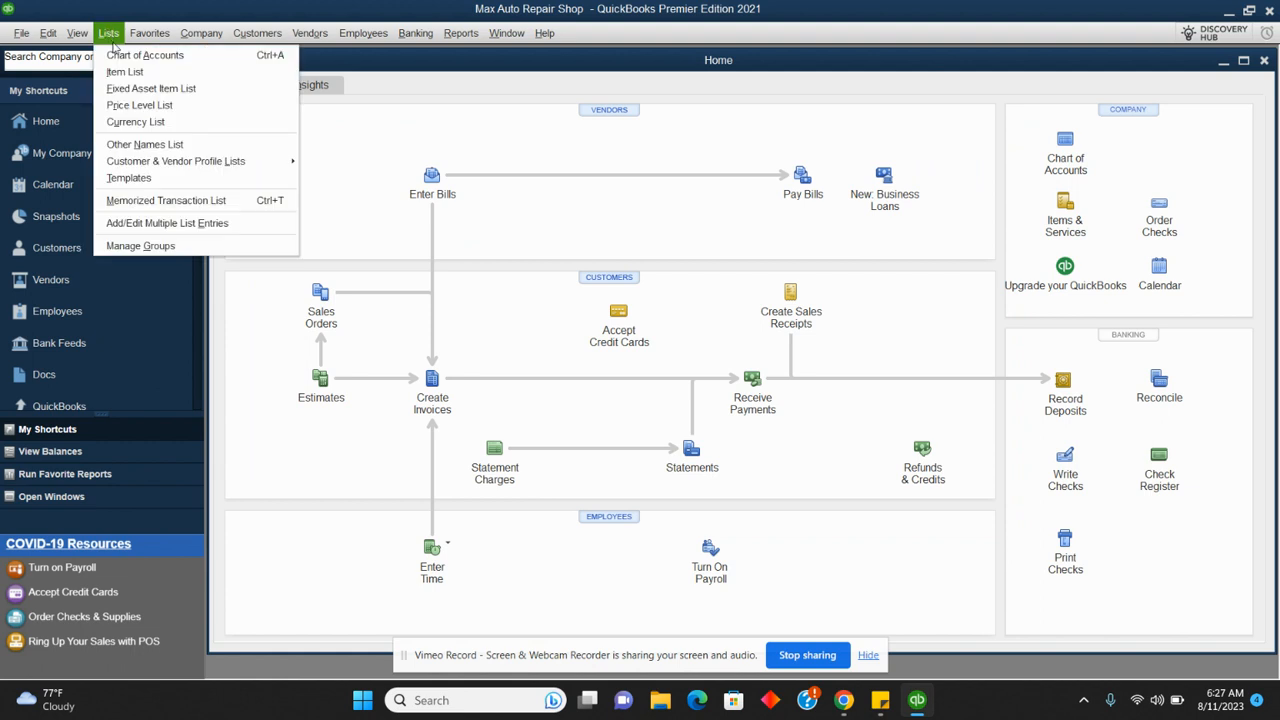
click(128, 57)
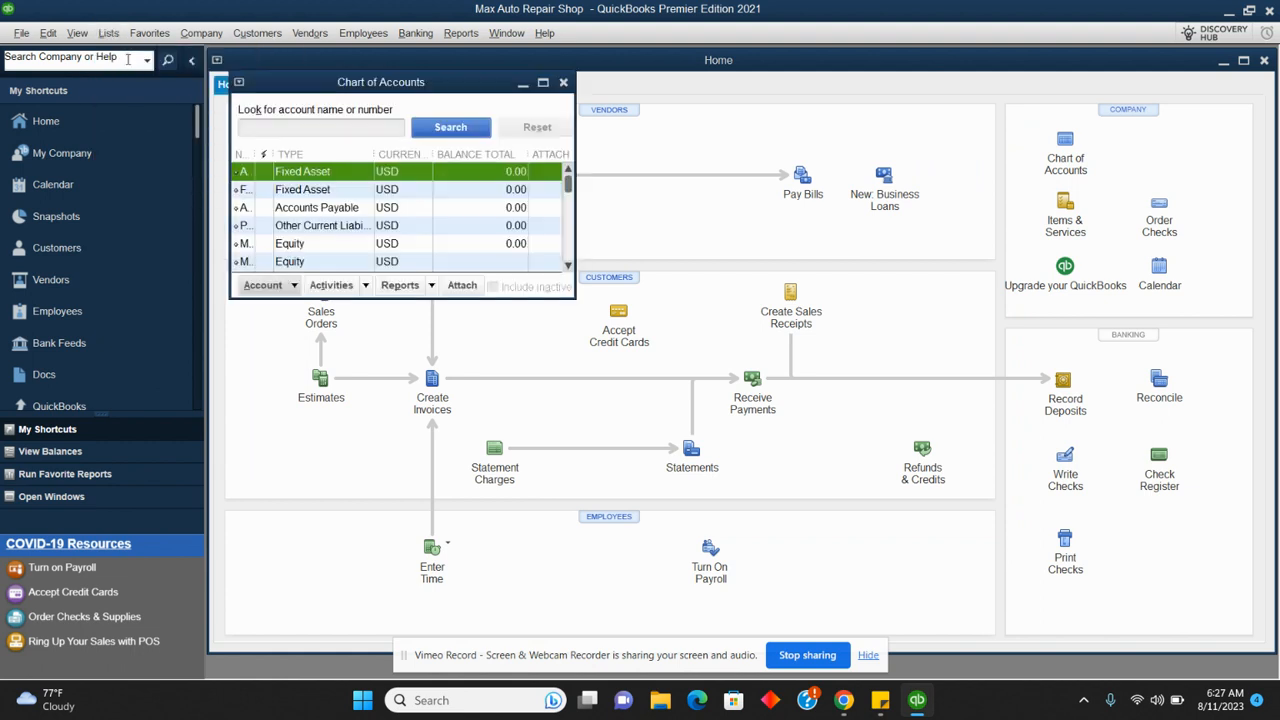
click(547, 84)
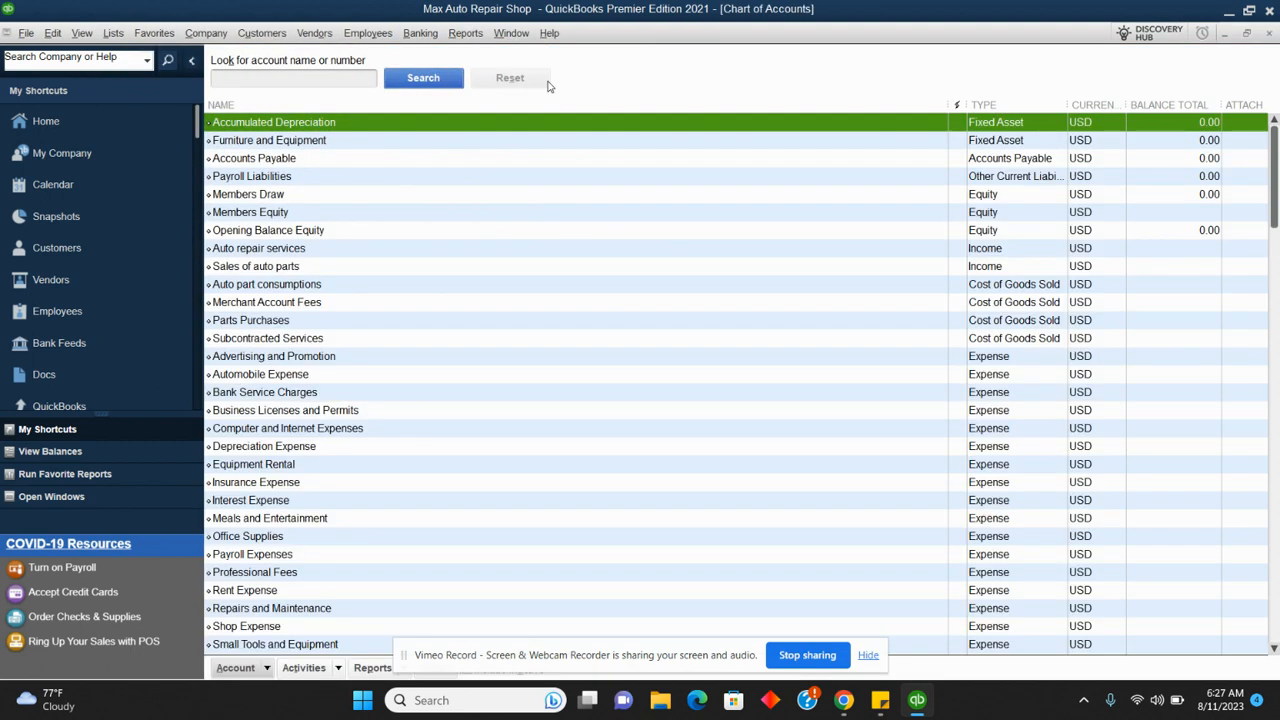
Start a new account of type Bank in the chart of accounts and name it Bank of America
click(267, 668)
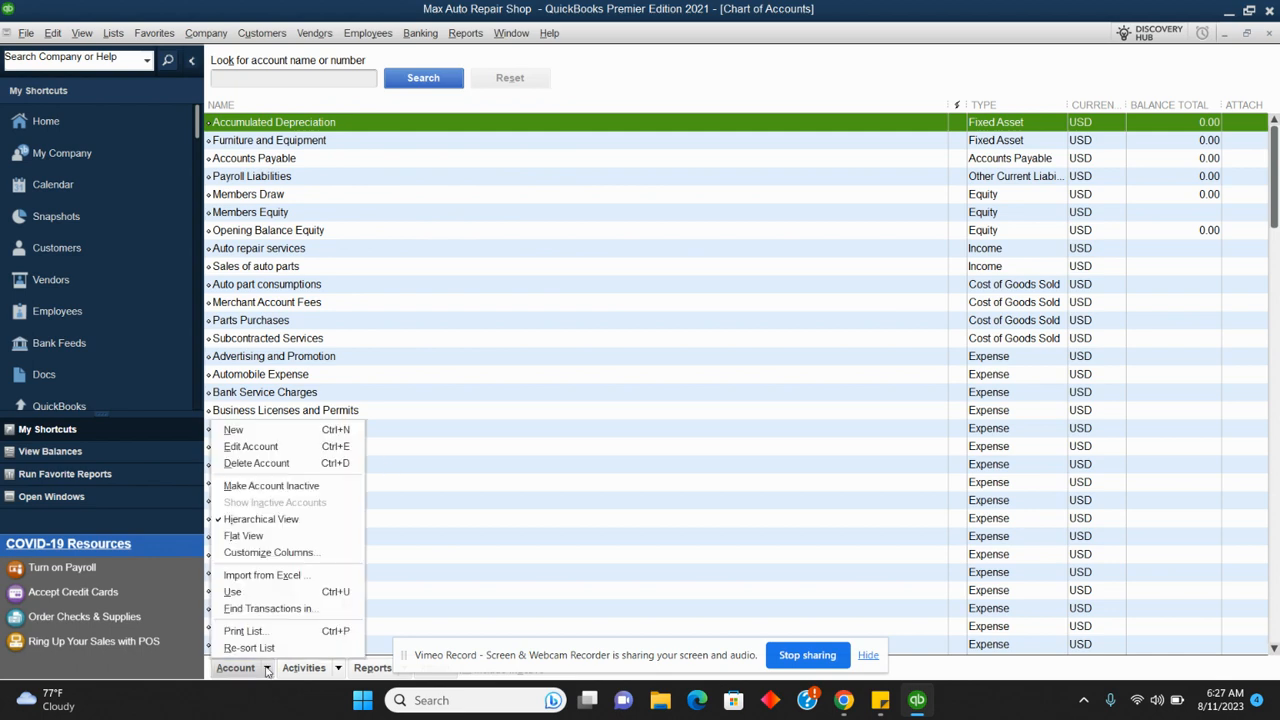
click(268, 432)
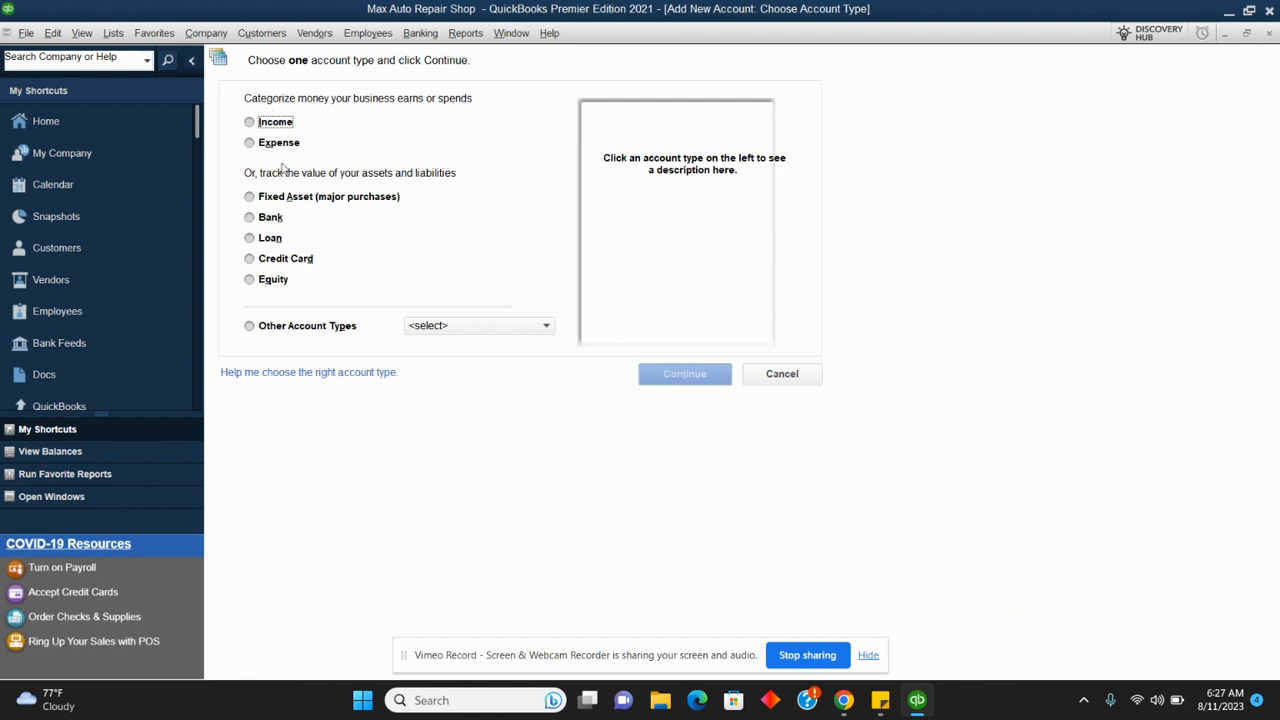
click(250, 218)
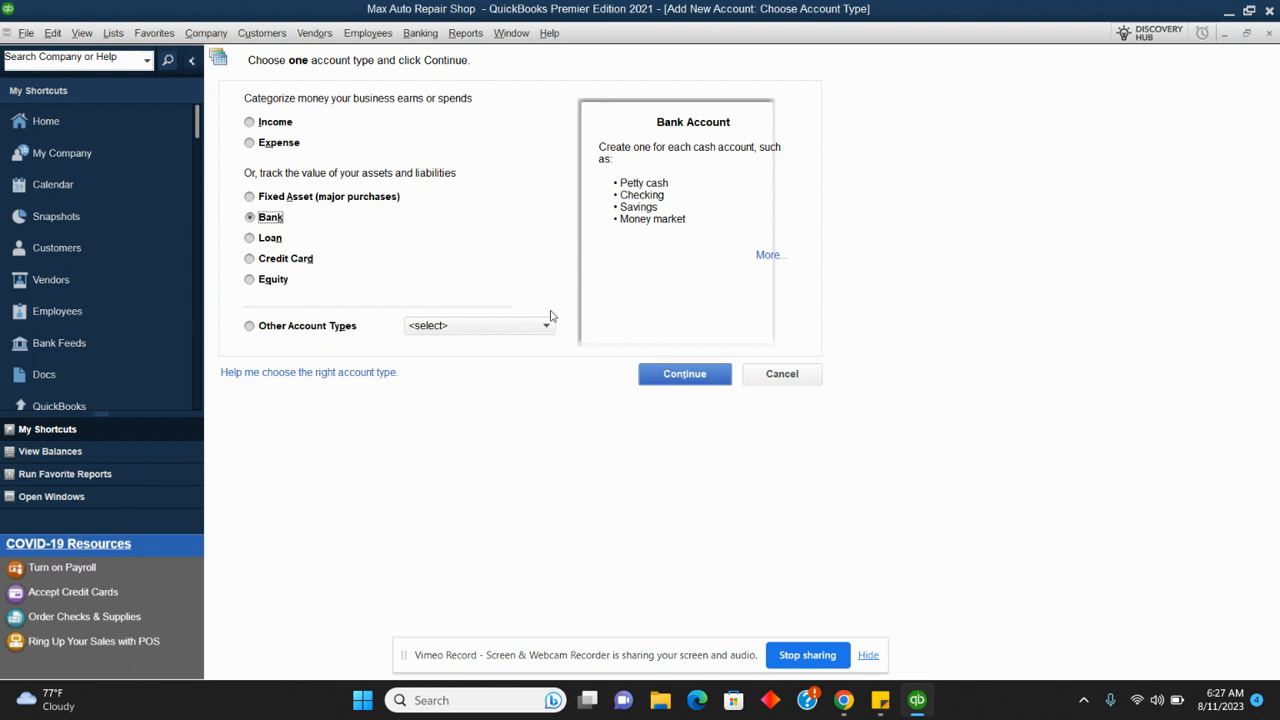
click(686, 373)
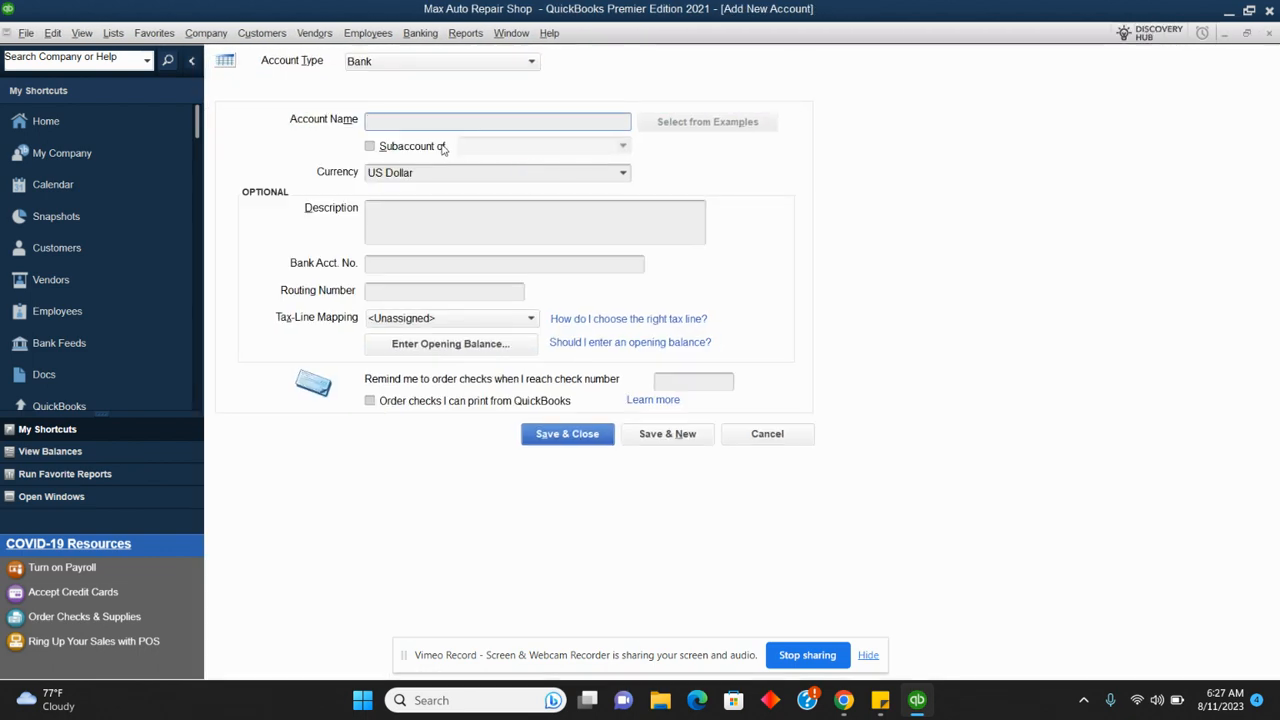
text(Bank)
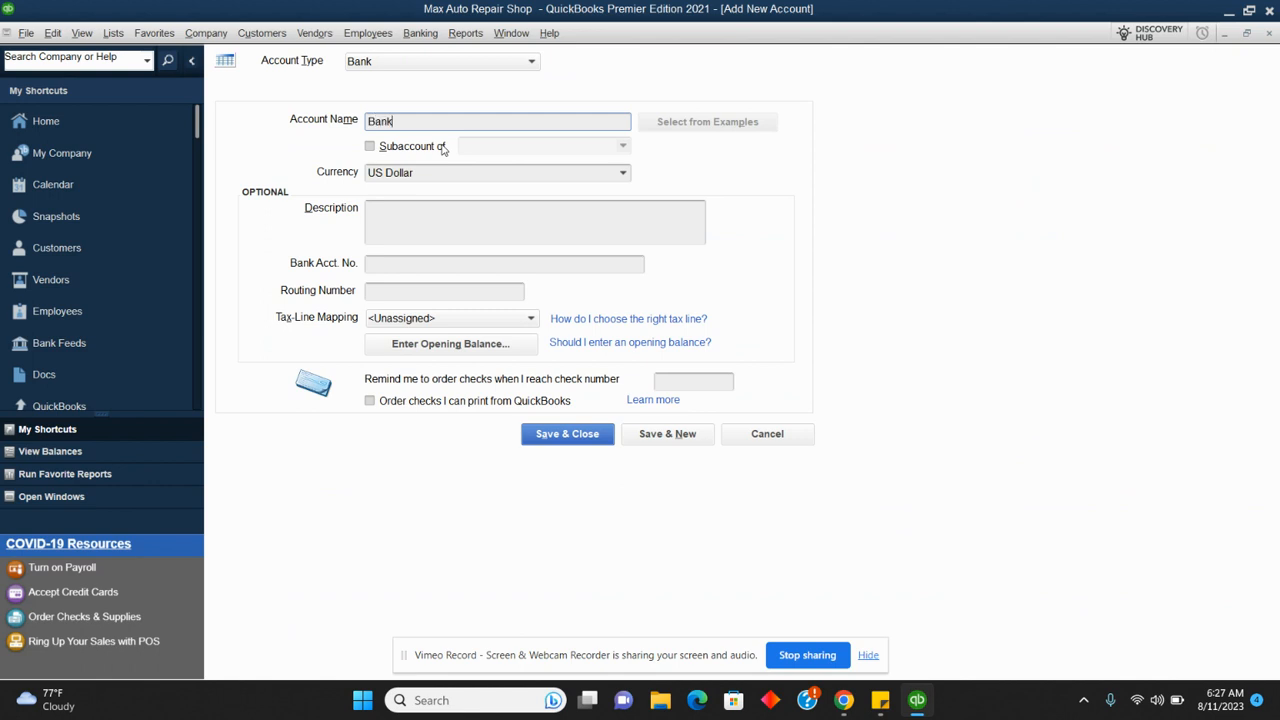
text( of America)
Enter a statement ending balance of 2,300,000 USD as the Bank of America account's opening balance
click(457, 345)
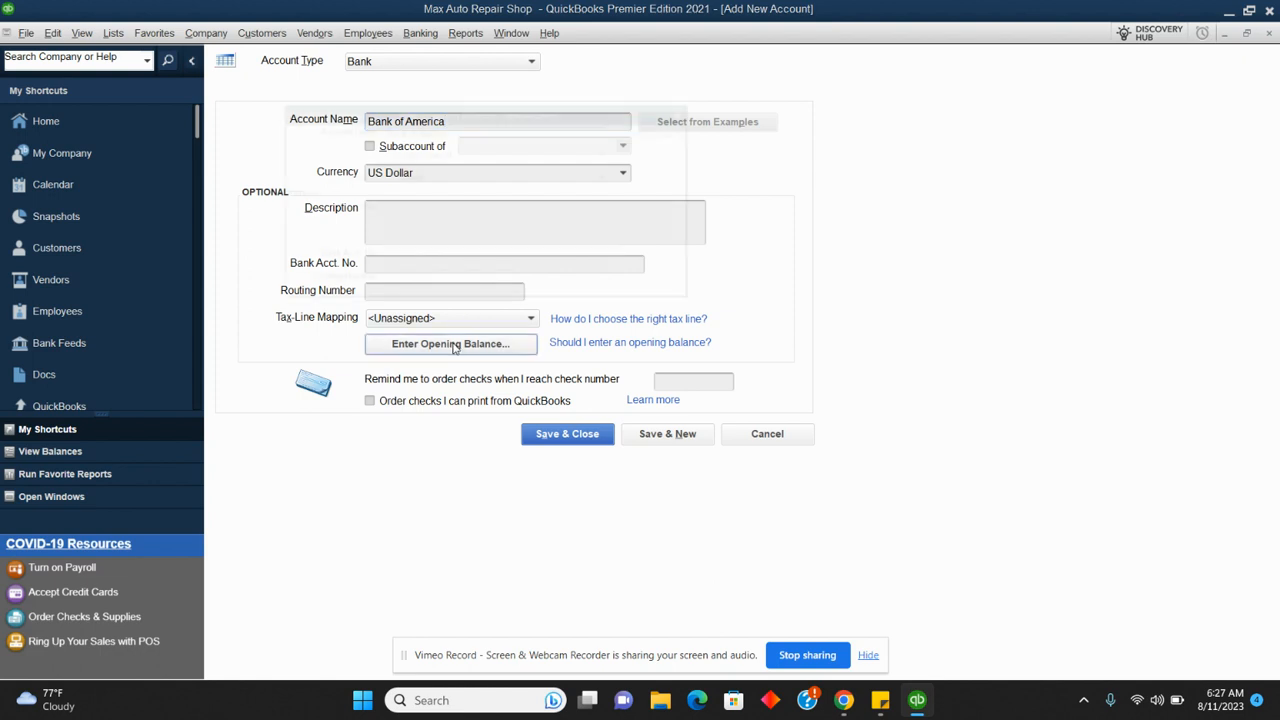
text(2)
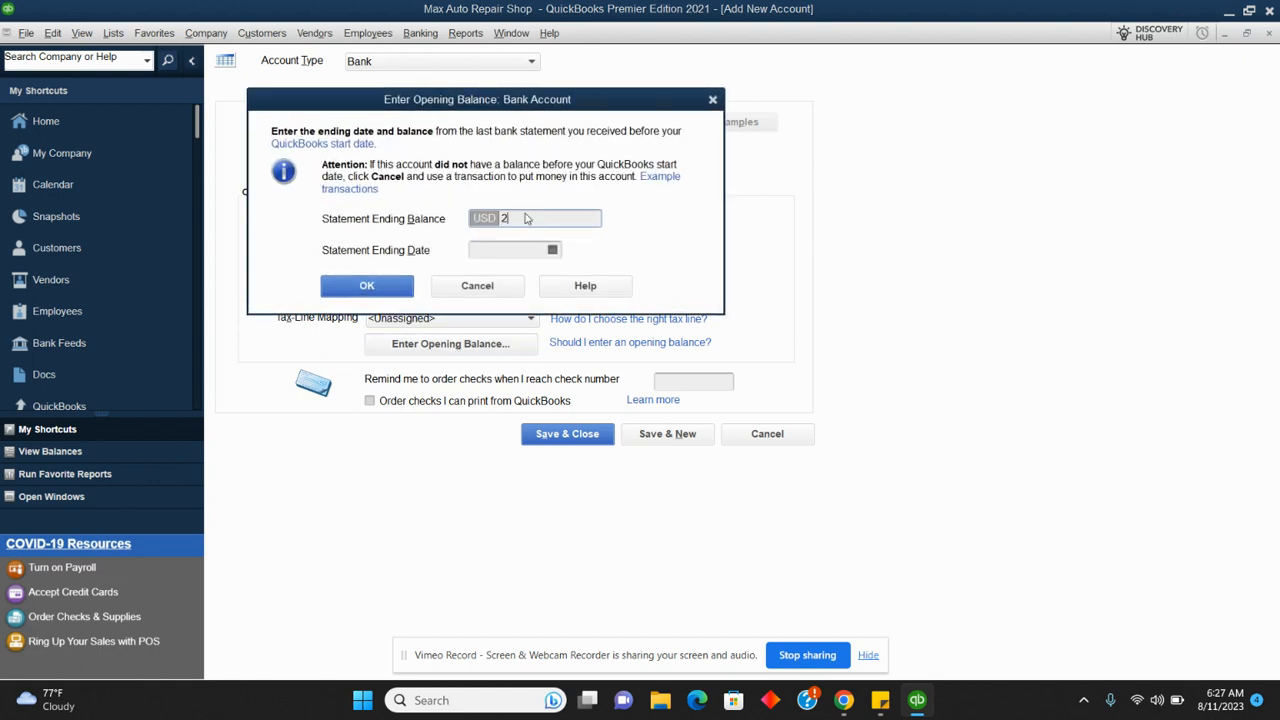
text(300000)
click(554, 250)
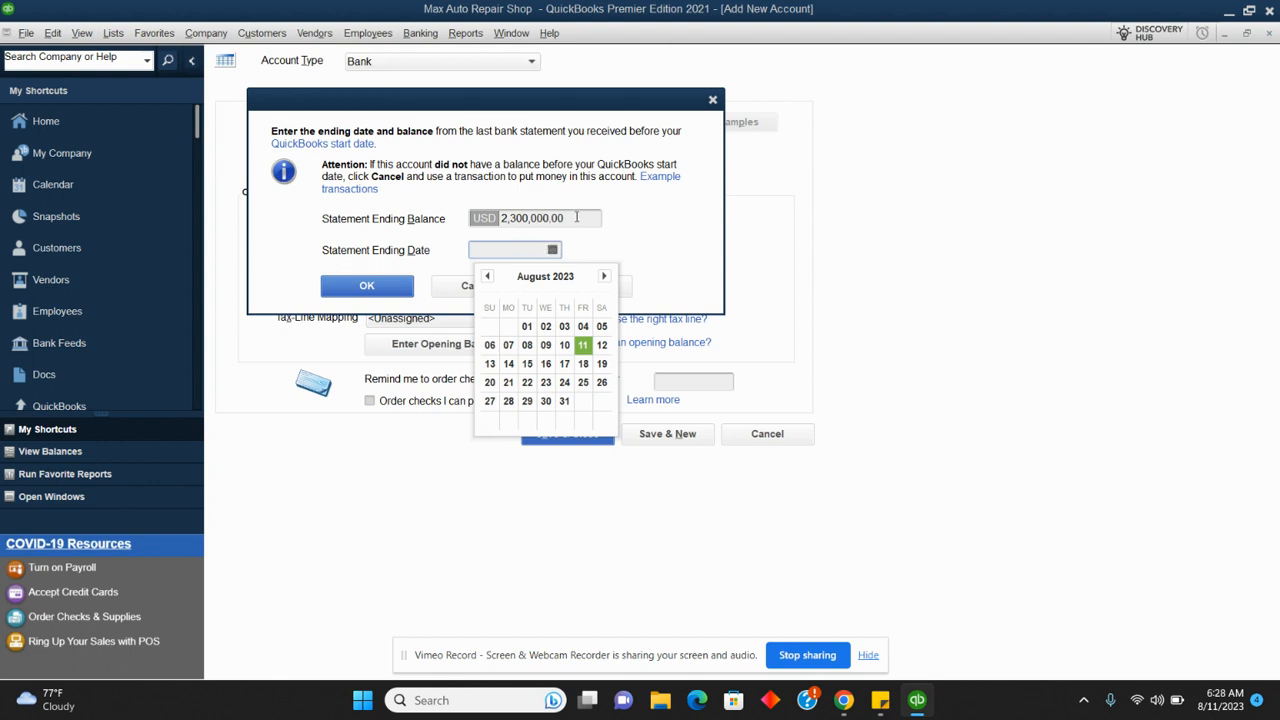
drag(576, 217, 490, 227)
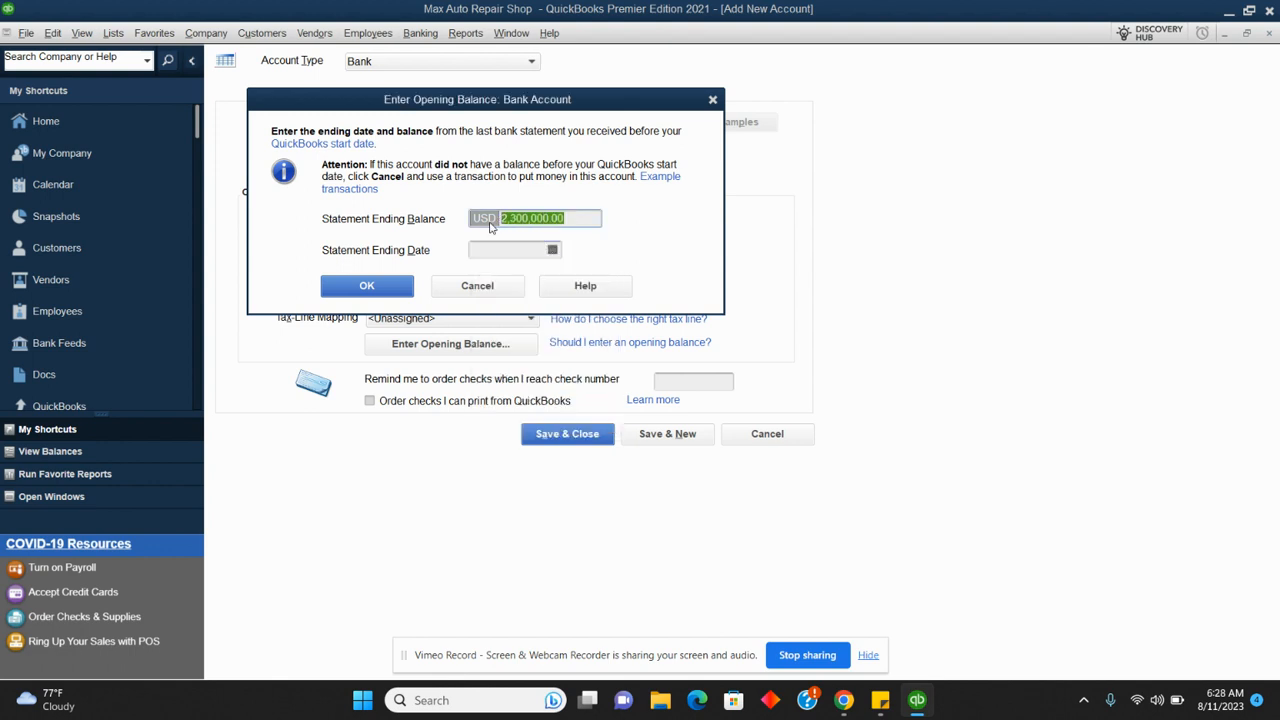
key(BackSpace)
text(2,300,0)
text(00)
key(Tab)
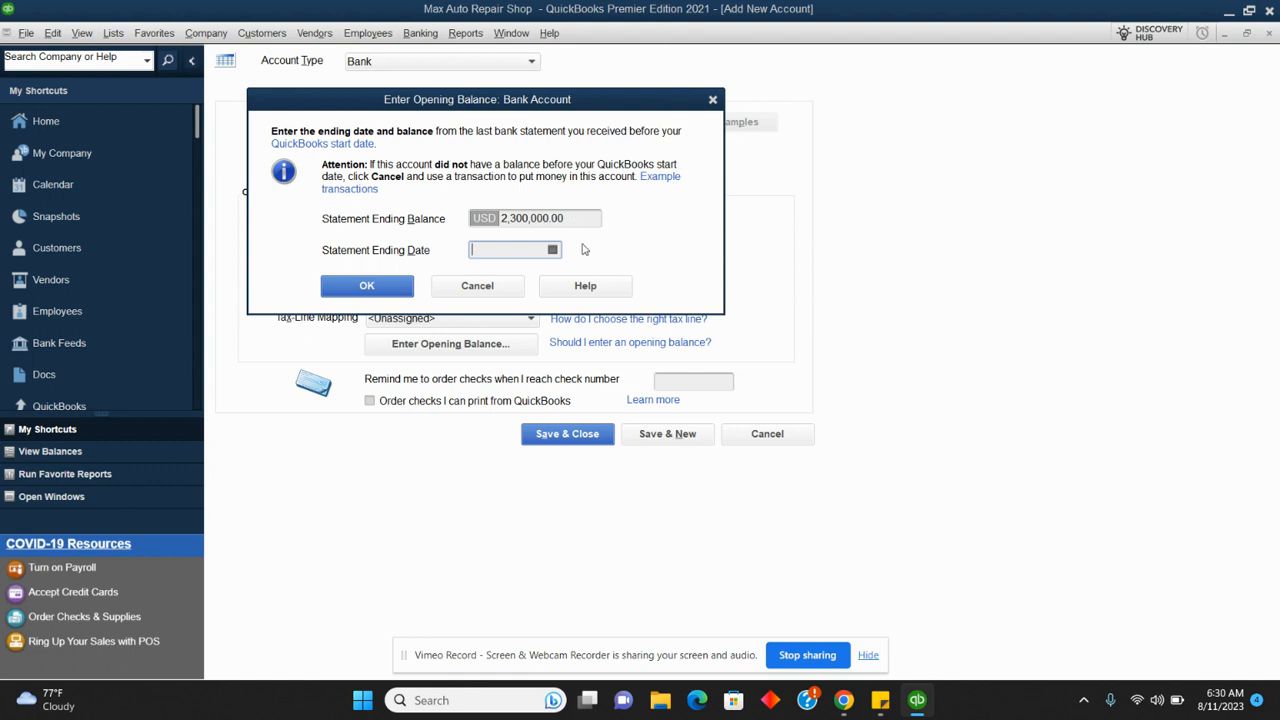
Set the statement ending date to 06/30/2023 and confirm the Bank of America opening balance
click(552, 251)
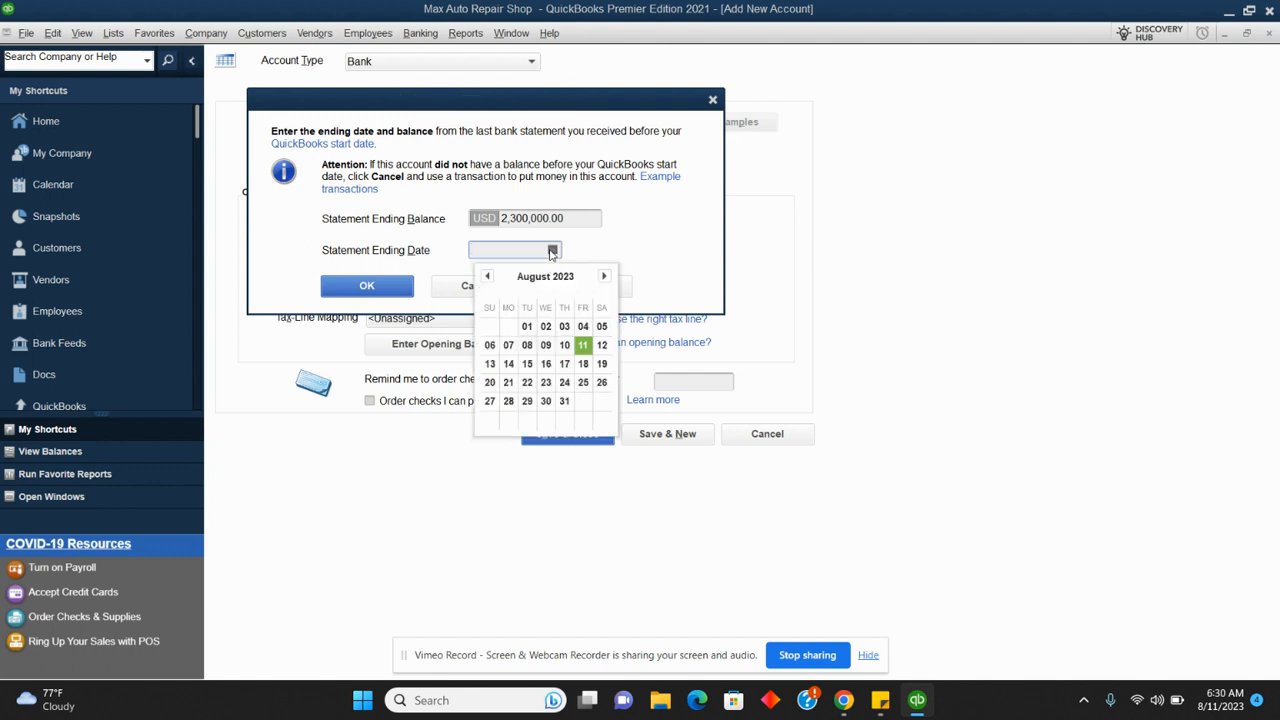
click(489, 276)
click(489, 276)
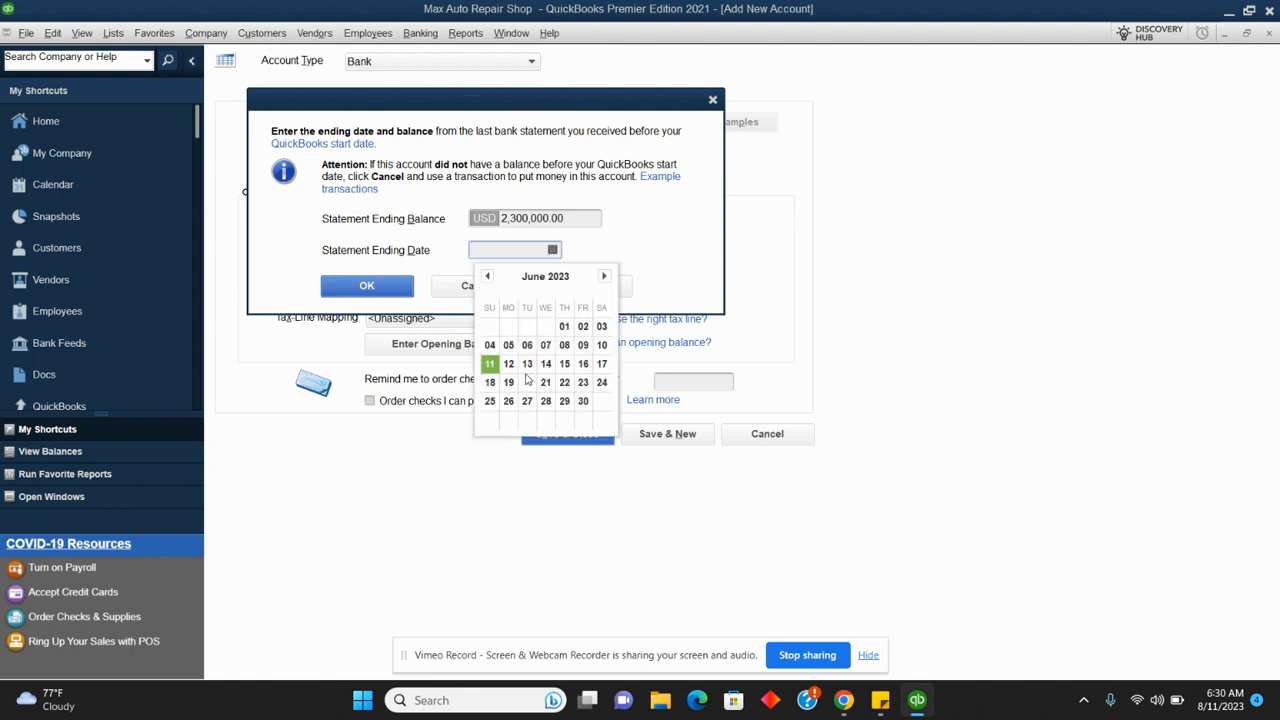
click(583, 401)
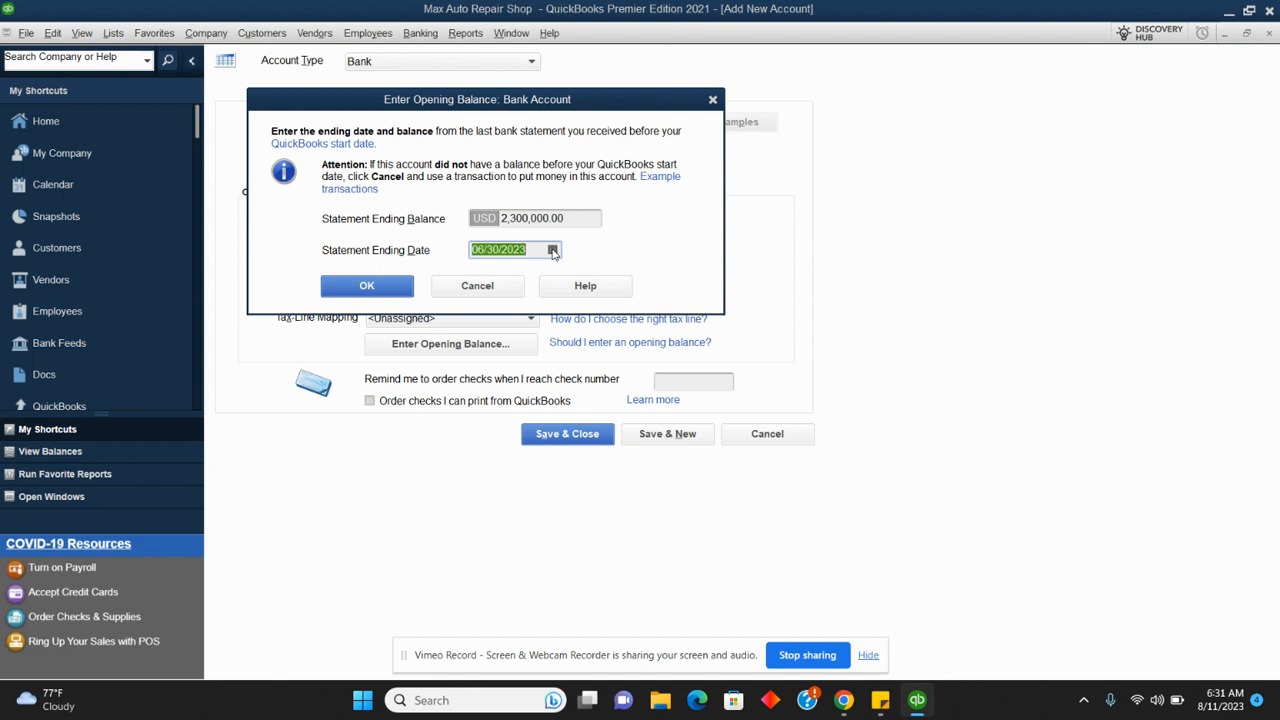
click(367, 286)
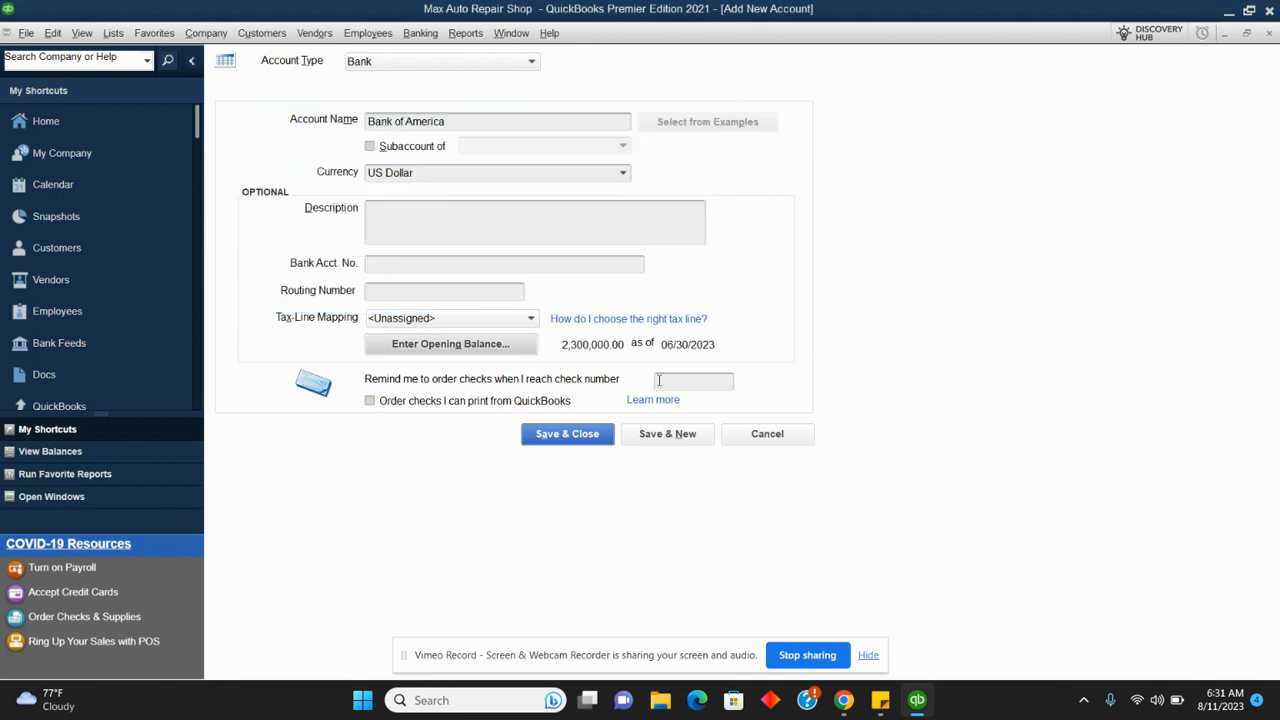
Save the Bank of America account and decline setting up bank feeds for it
click(595, 435)
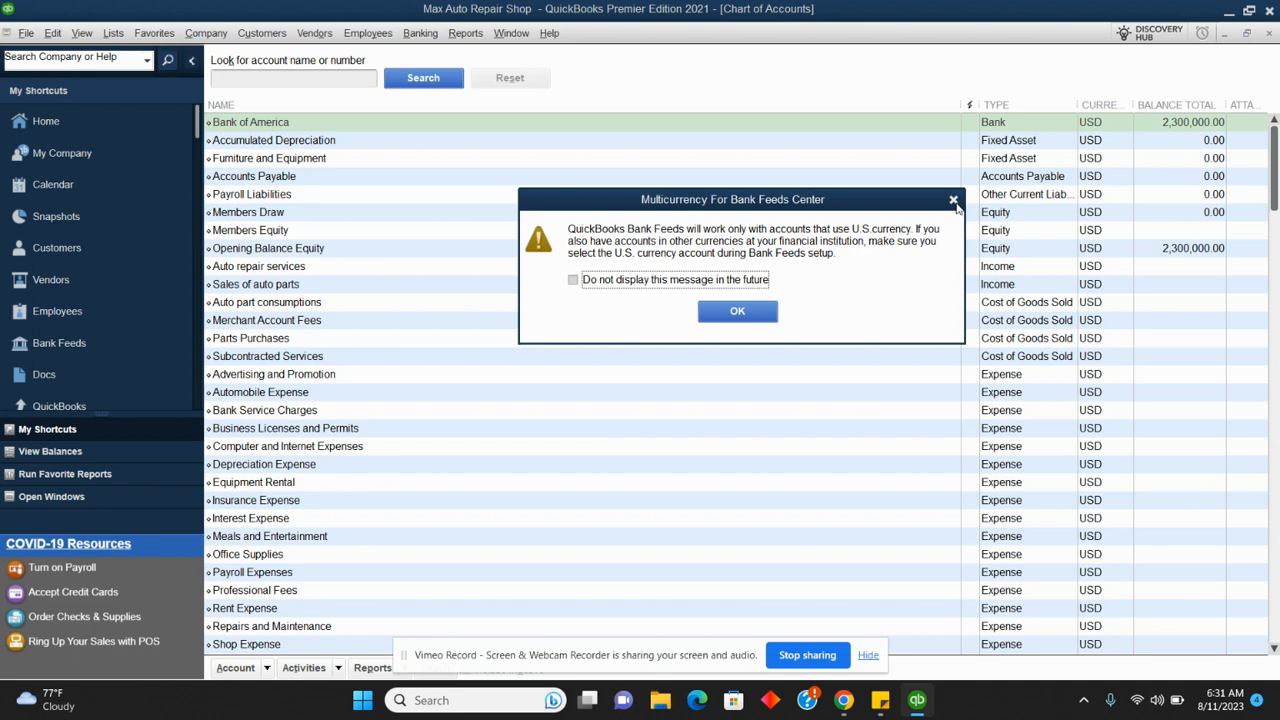
click(954, 201)
click(586, 302)
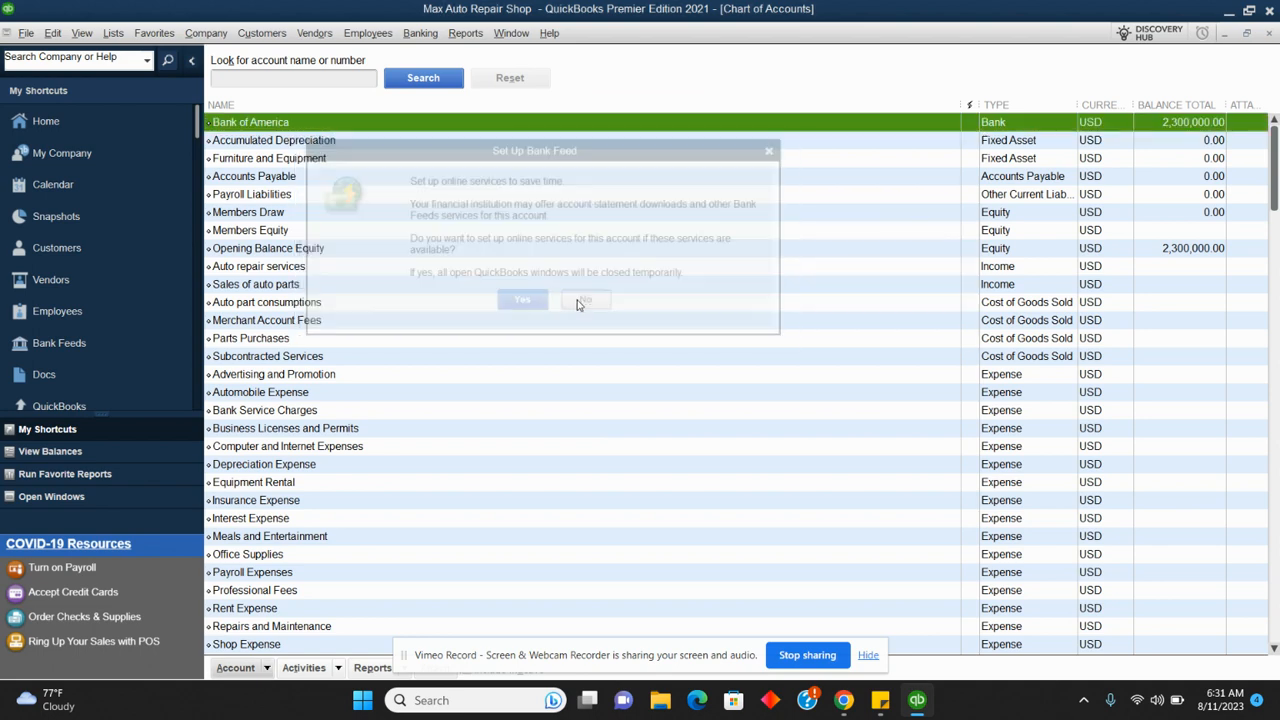
Start another account of type Bank and name it Chase Mobile
click(263, 668)
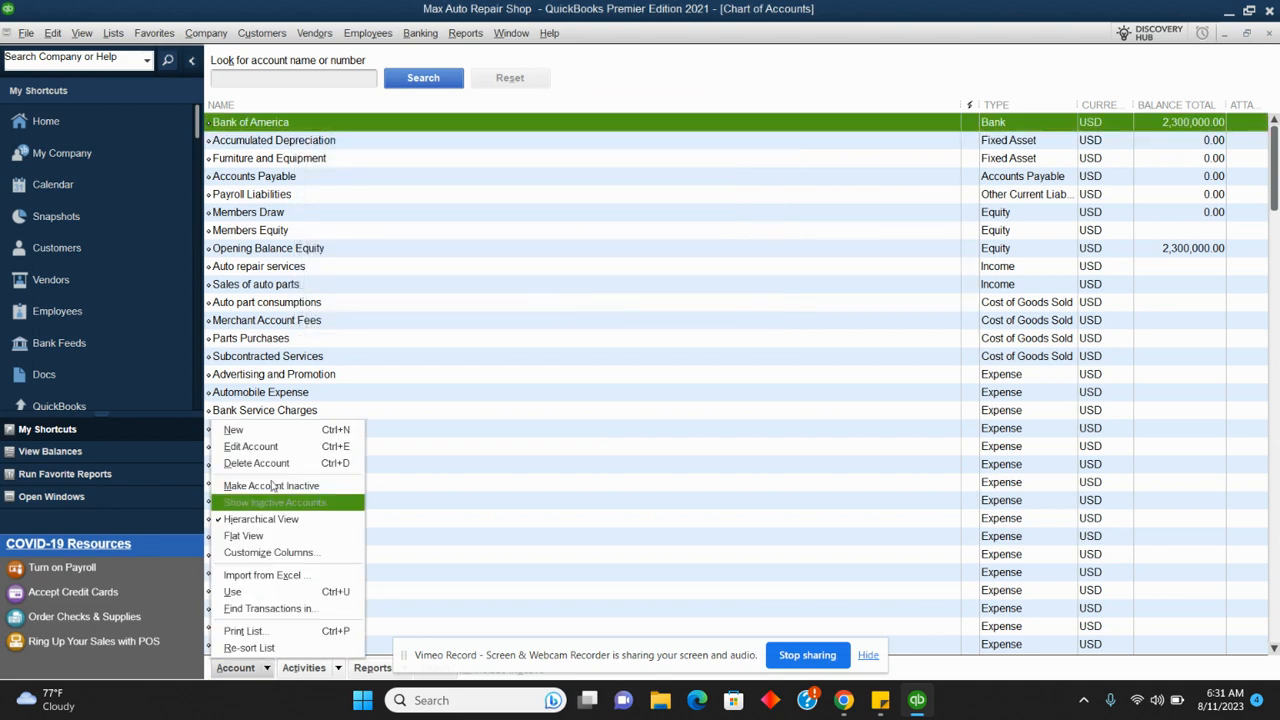
click(266, 434)
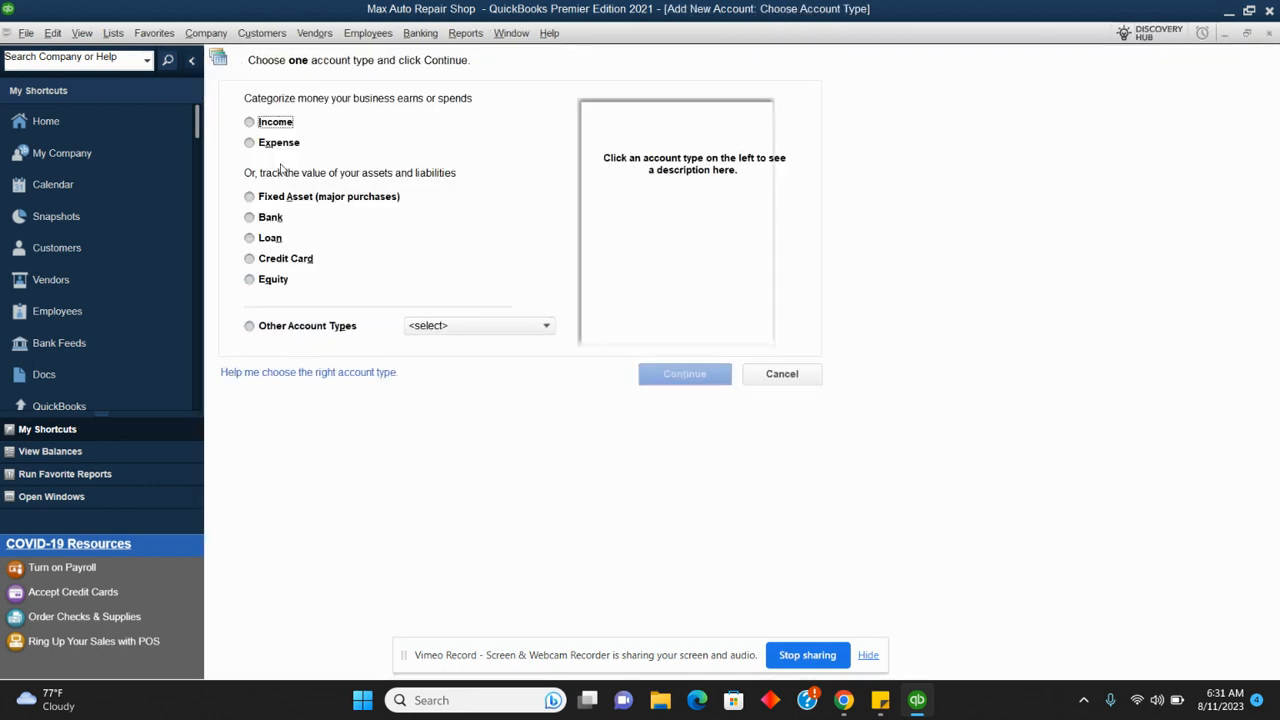
click(264, 220)
click(668, 375)
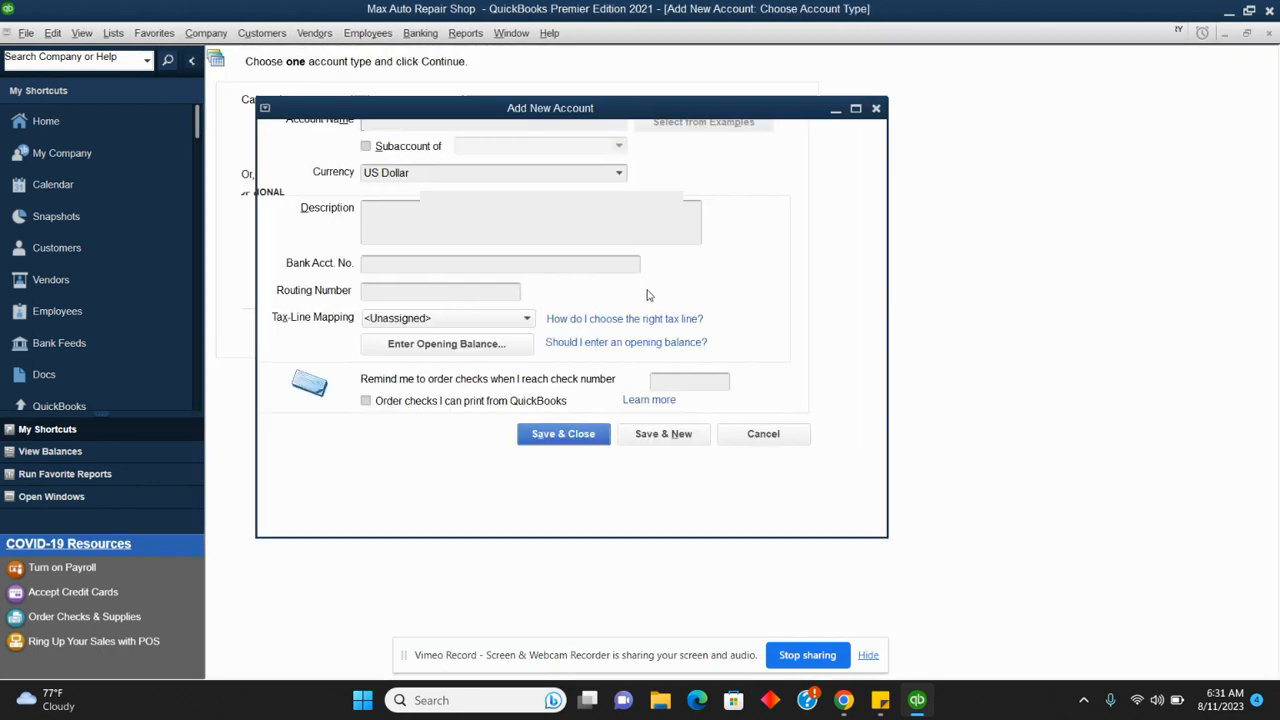
text(Chas)
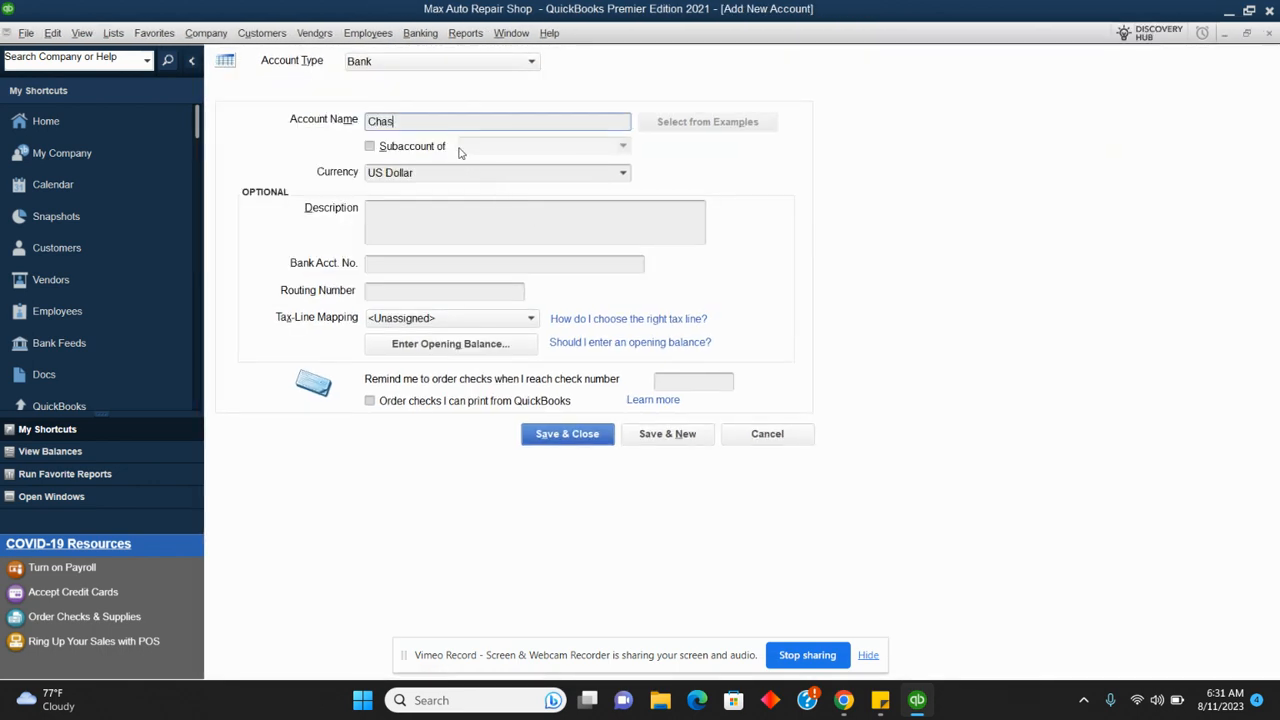
text(e Mobile)
Give the Chase Mobile account an opening balance of 24,000 USD with a statement ending date of 06/30/2023
click(503, 352)
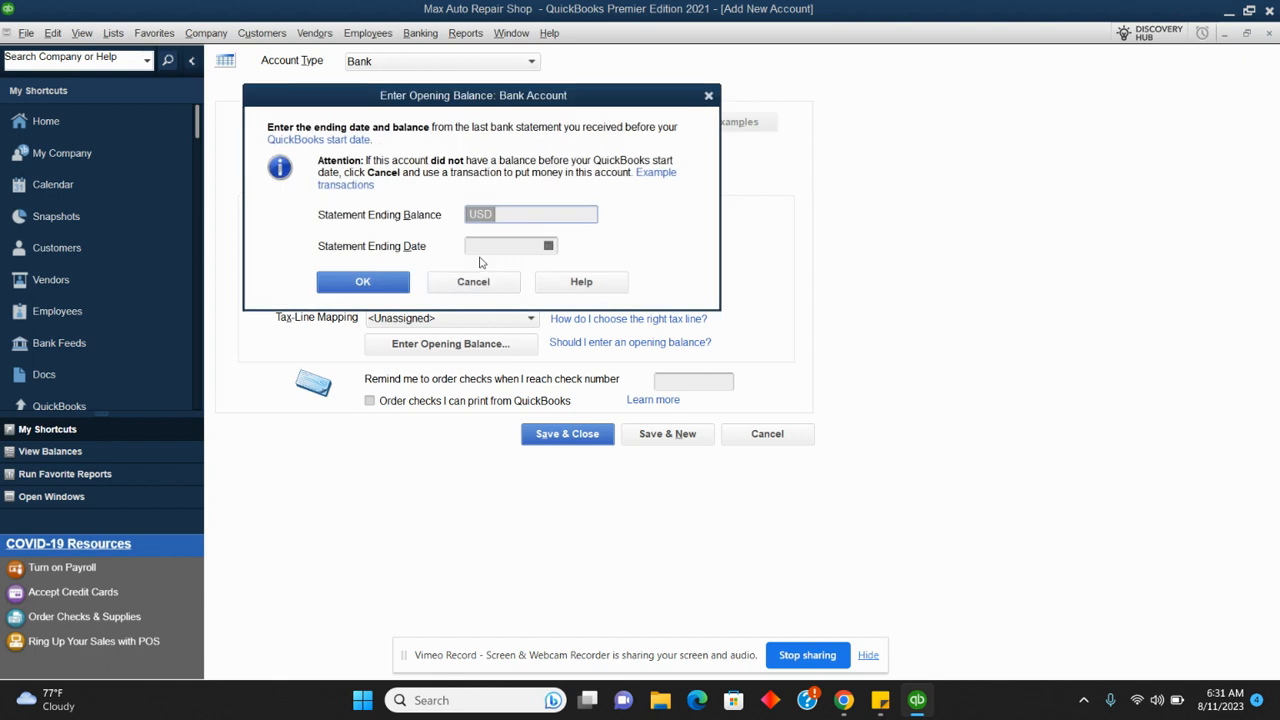
text(24000)
click(552, 248)
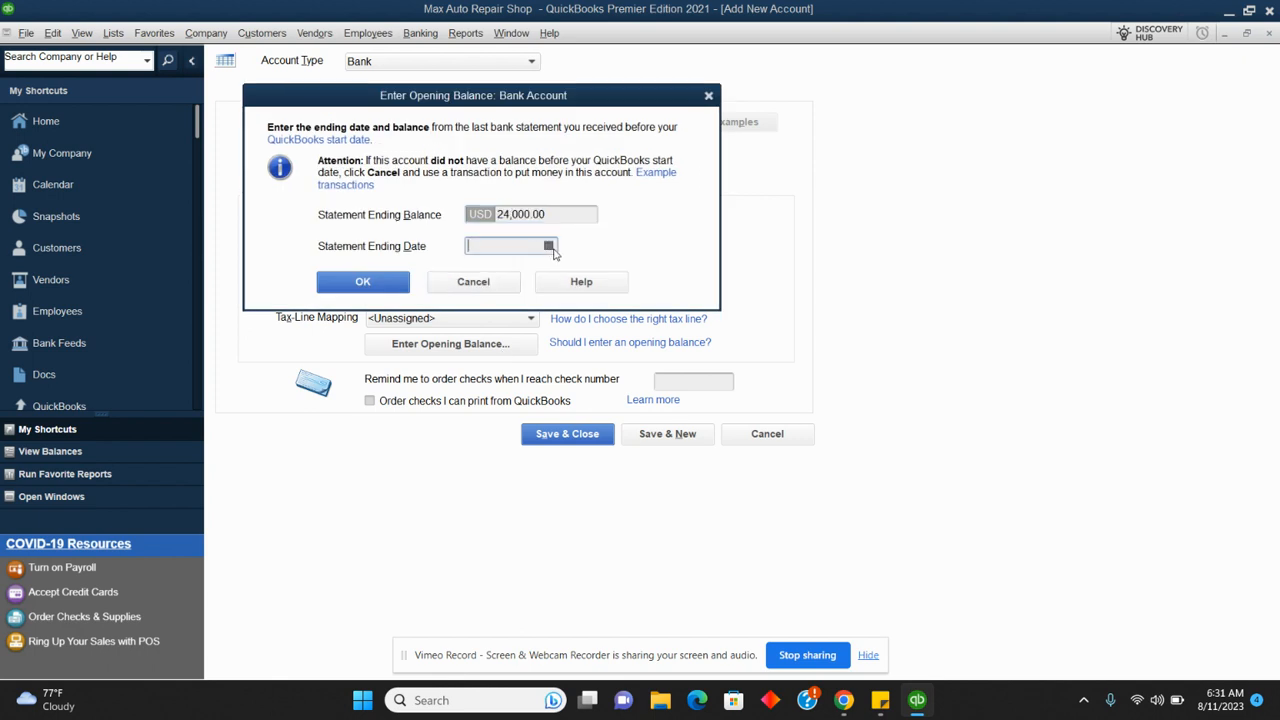
click(553, 248)
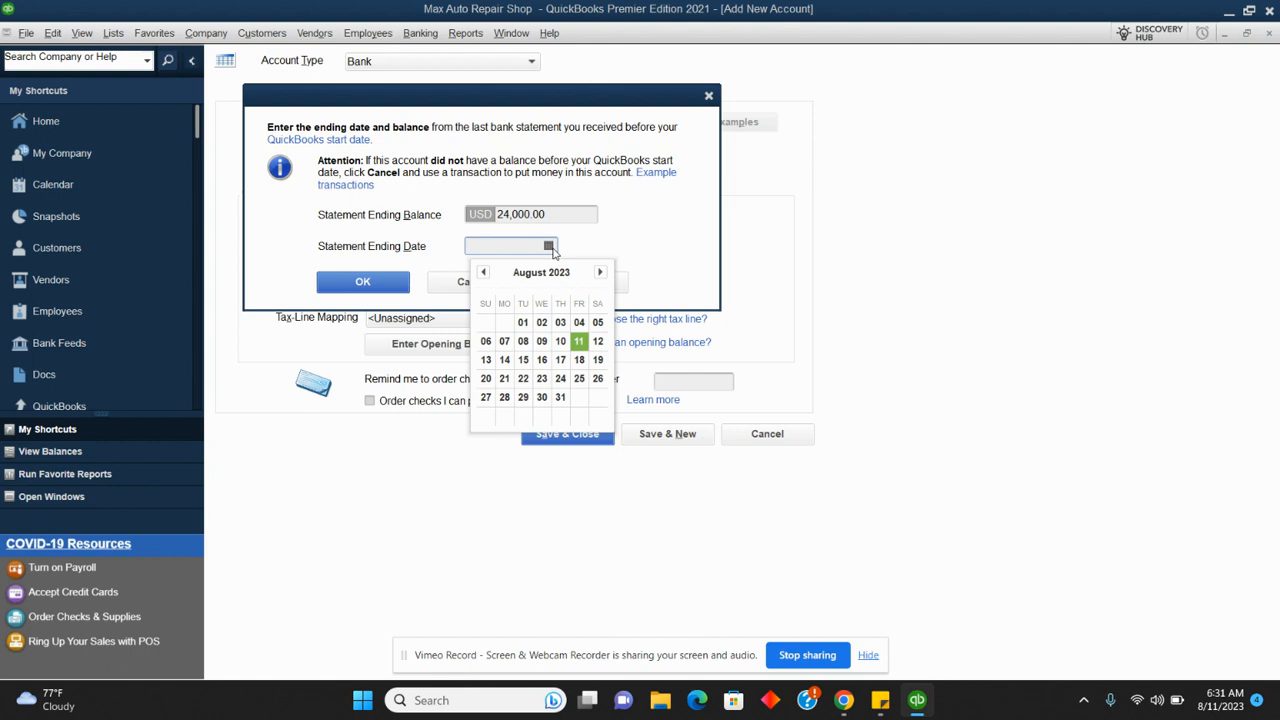
click(483, 273)
click(483, 273)
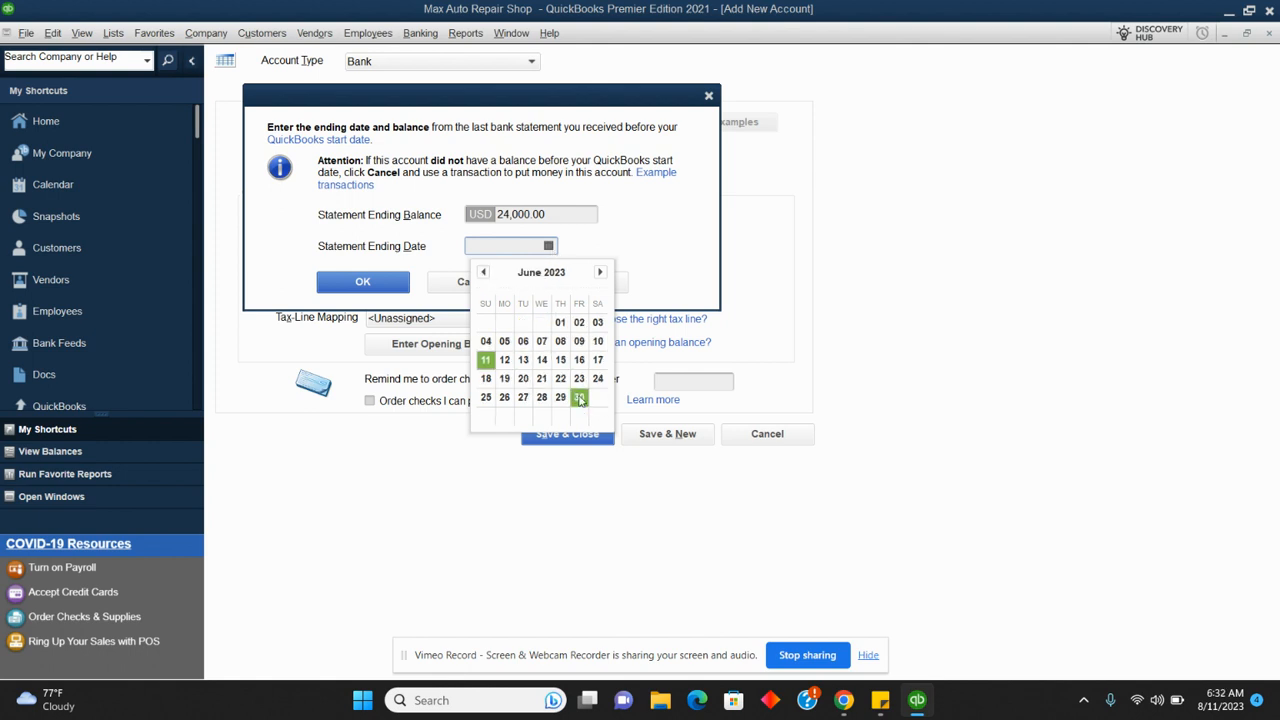
click(579, 397)
click(396, 285)
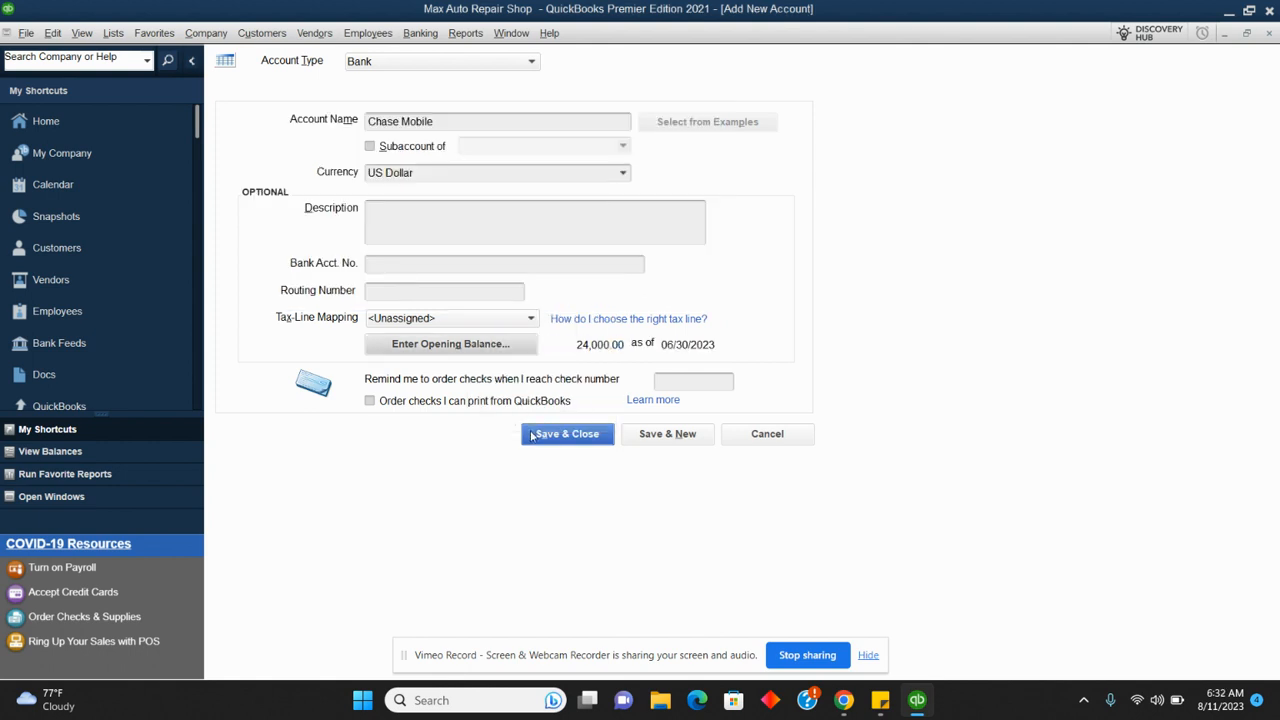
Save the Chase Mobile account and decline setting up bank feeds for it
click(534, 433)
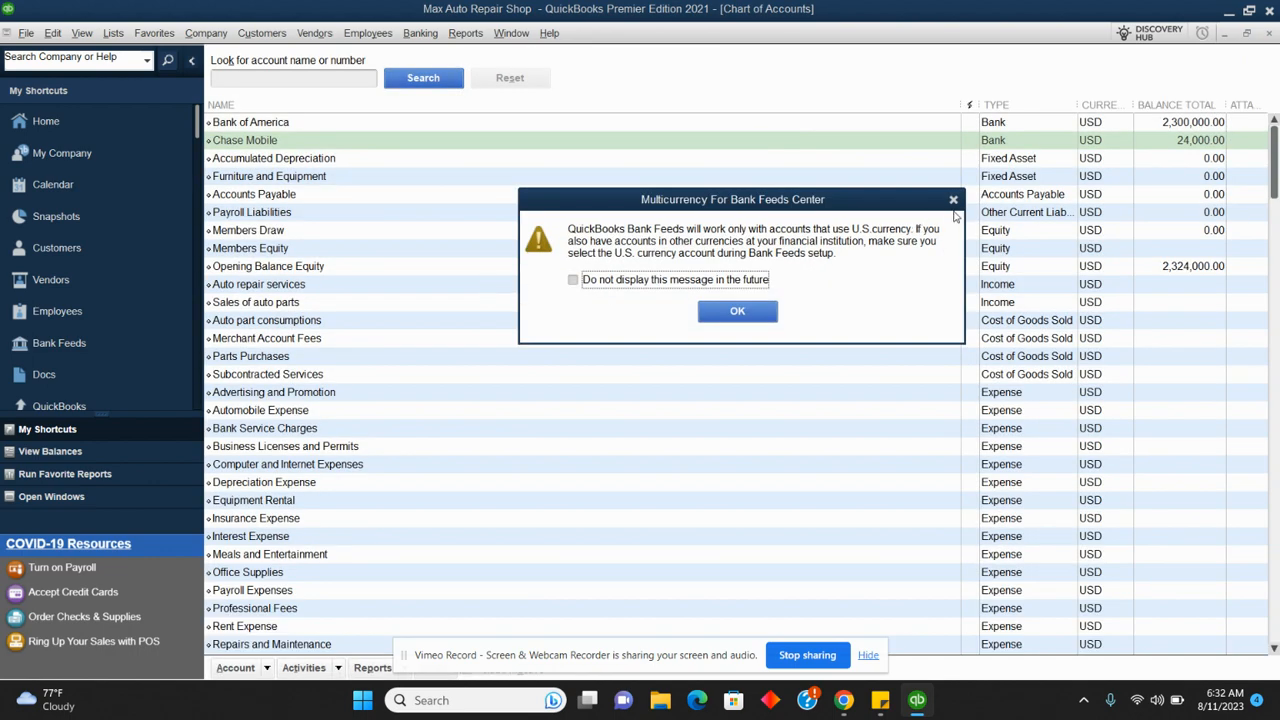
click(953, 200)
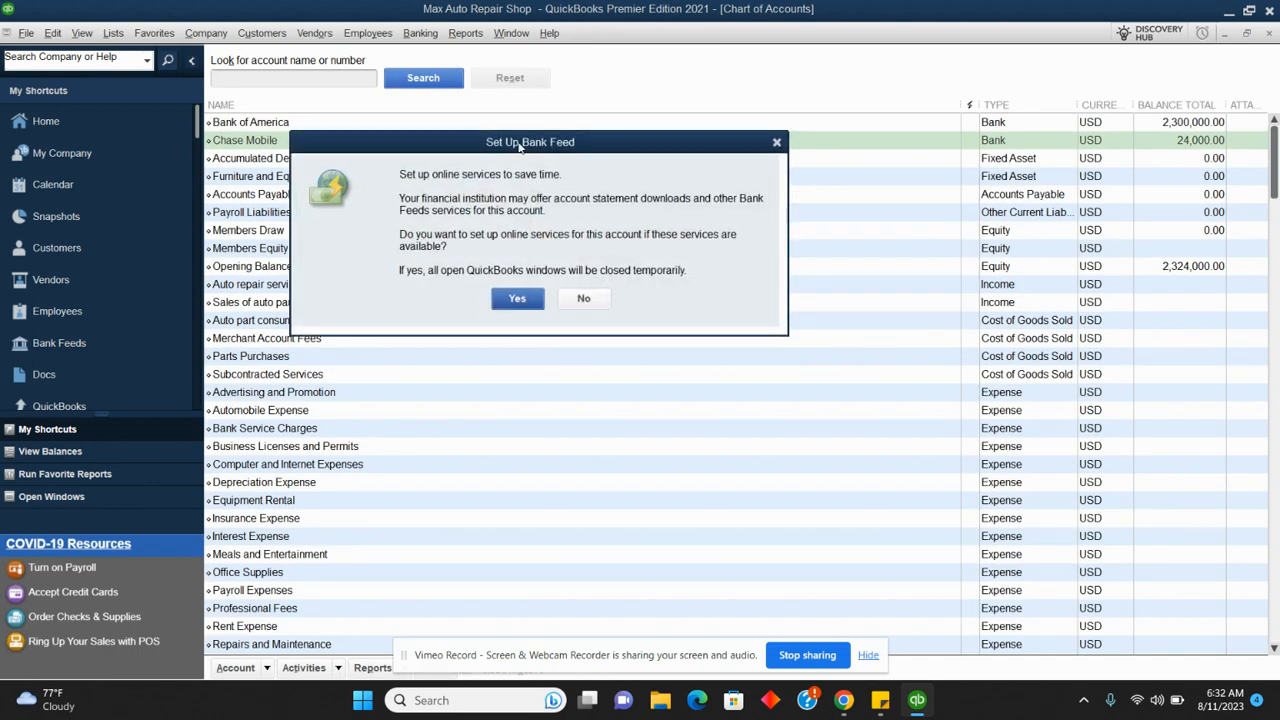
click(600, 300)
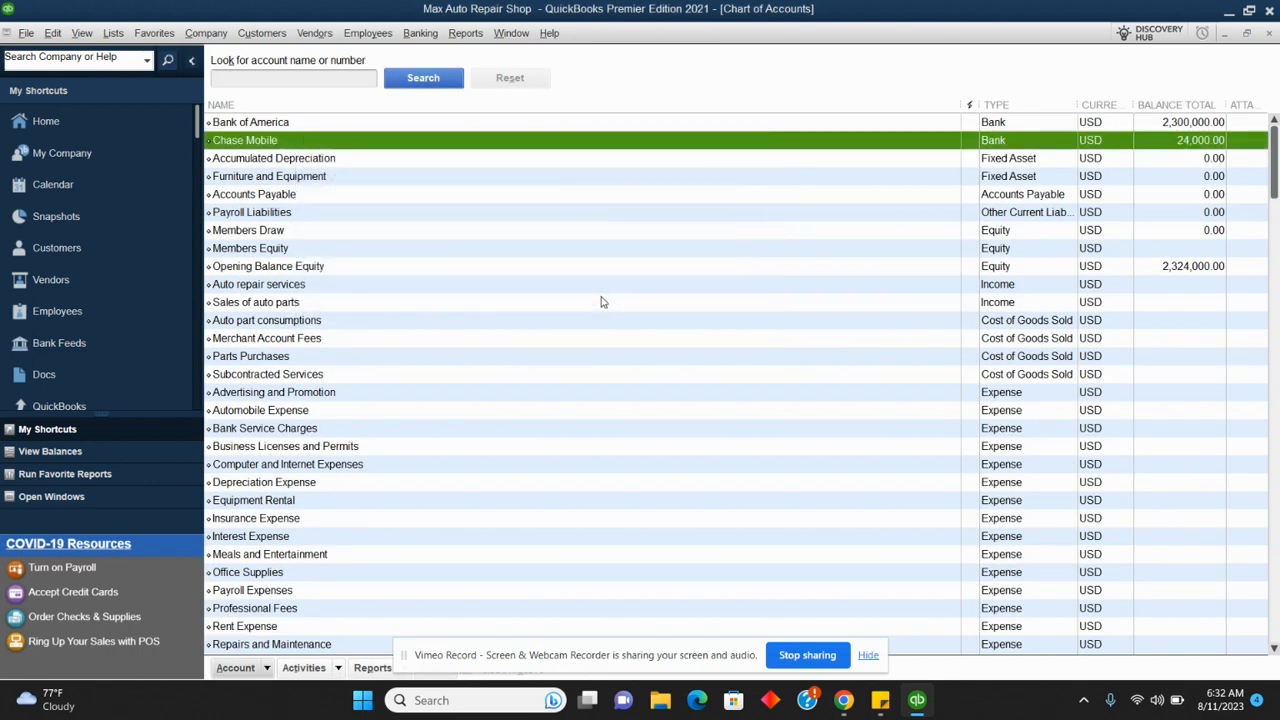
Start a third account of type Bank and name it Zenith Bank
click(264, 667)
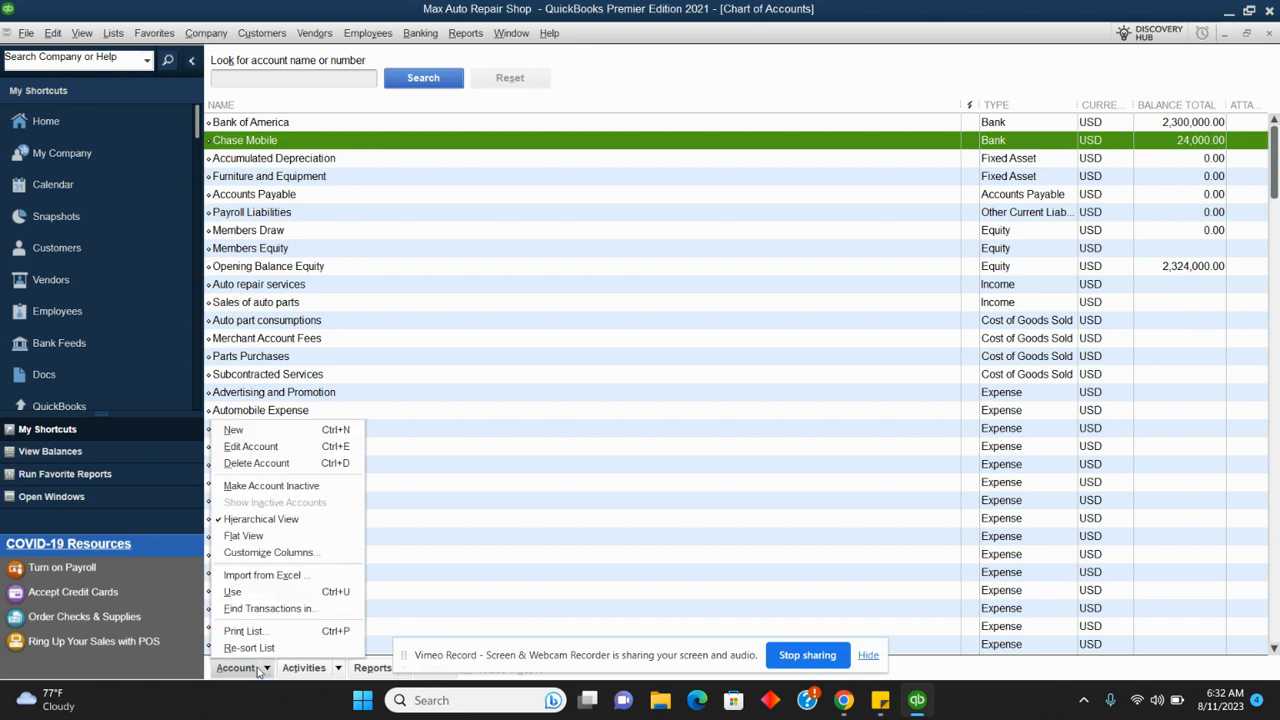
click(266, 435)
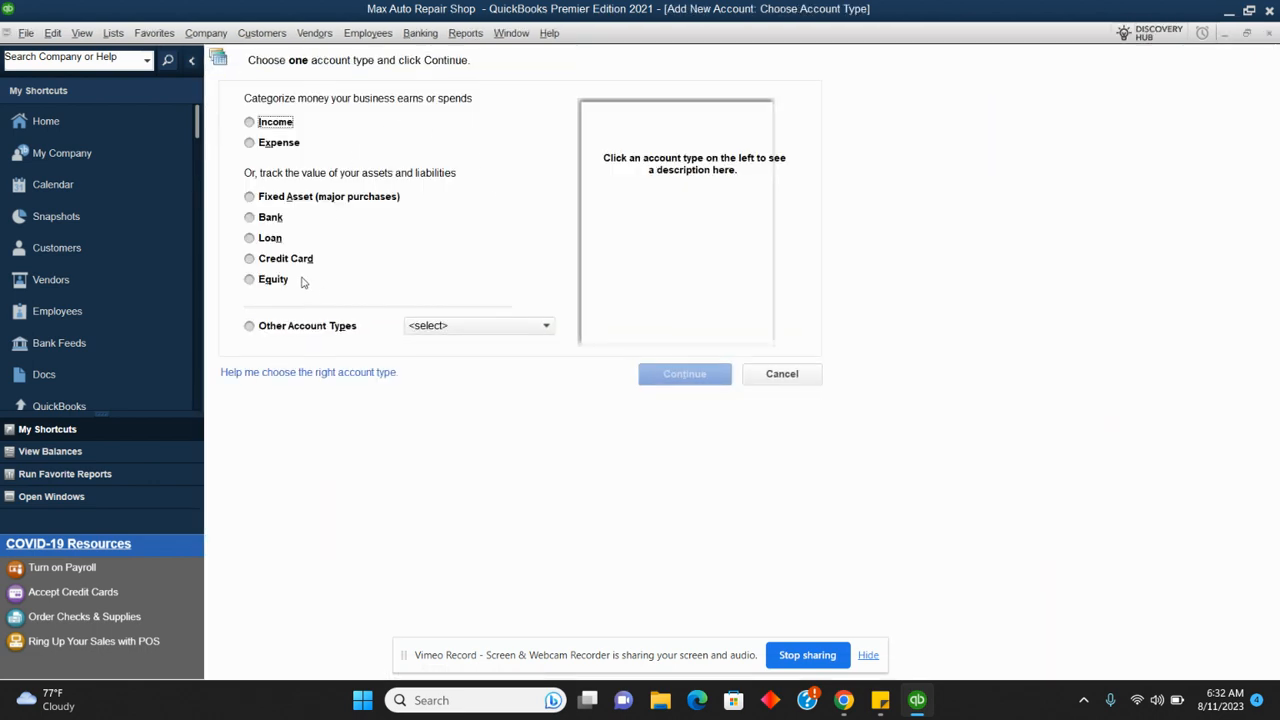
click(268, 218)
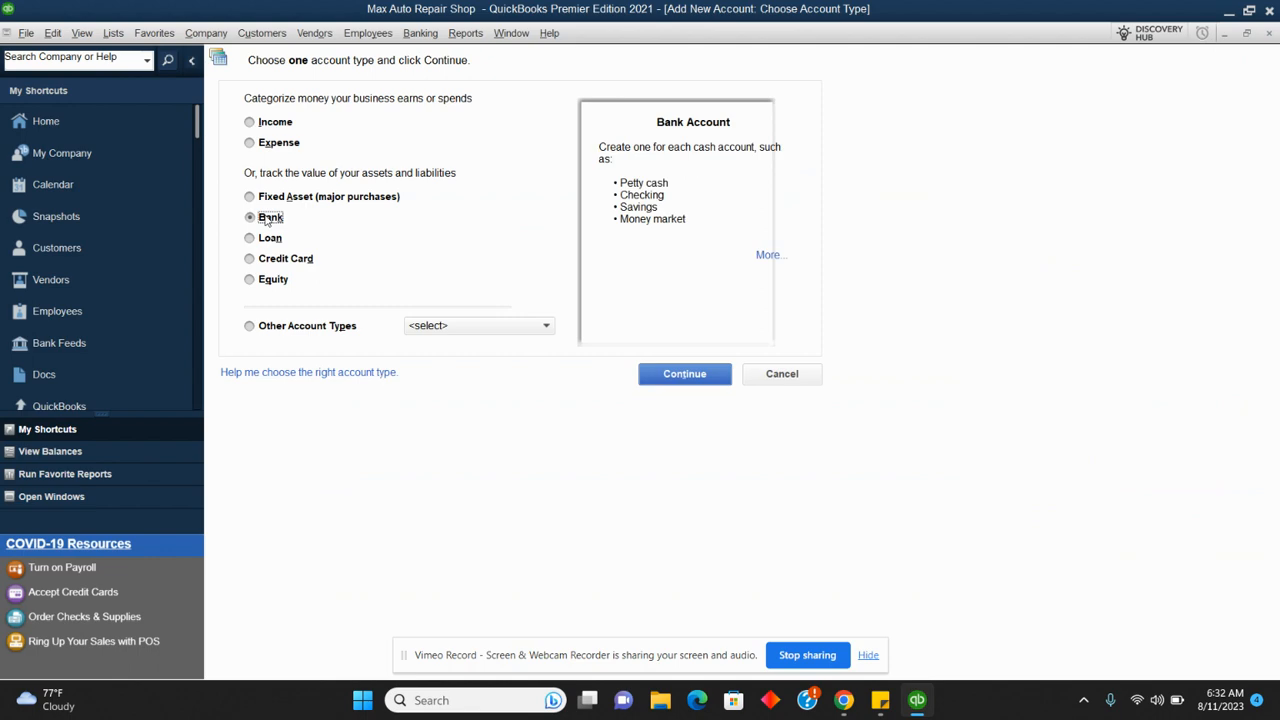
click(683, 378)
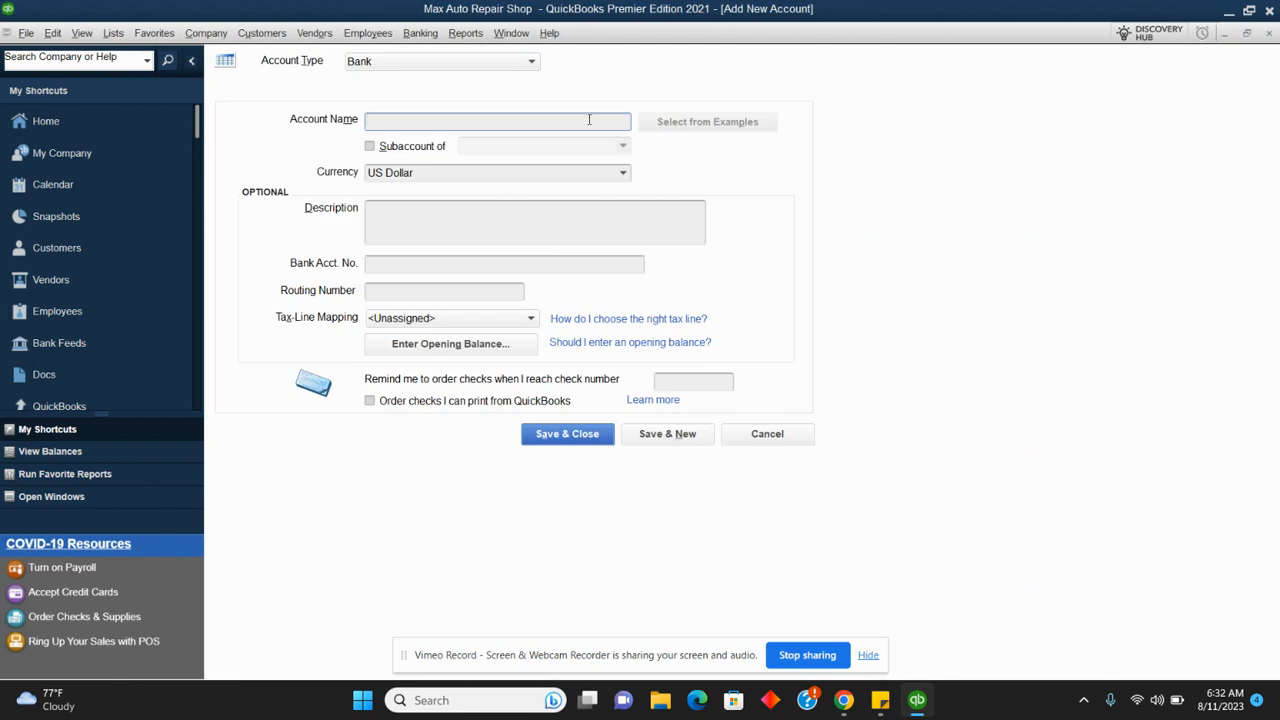
text(Zenith Bank)
Set the Zenith Bank account's currency to Nigerian Naira from the full currency list, using the inactive currency once
click(623, 173)
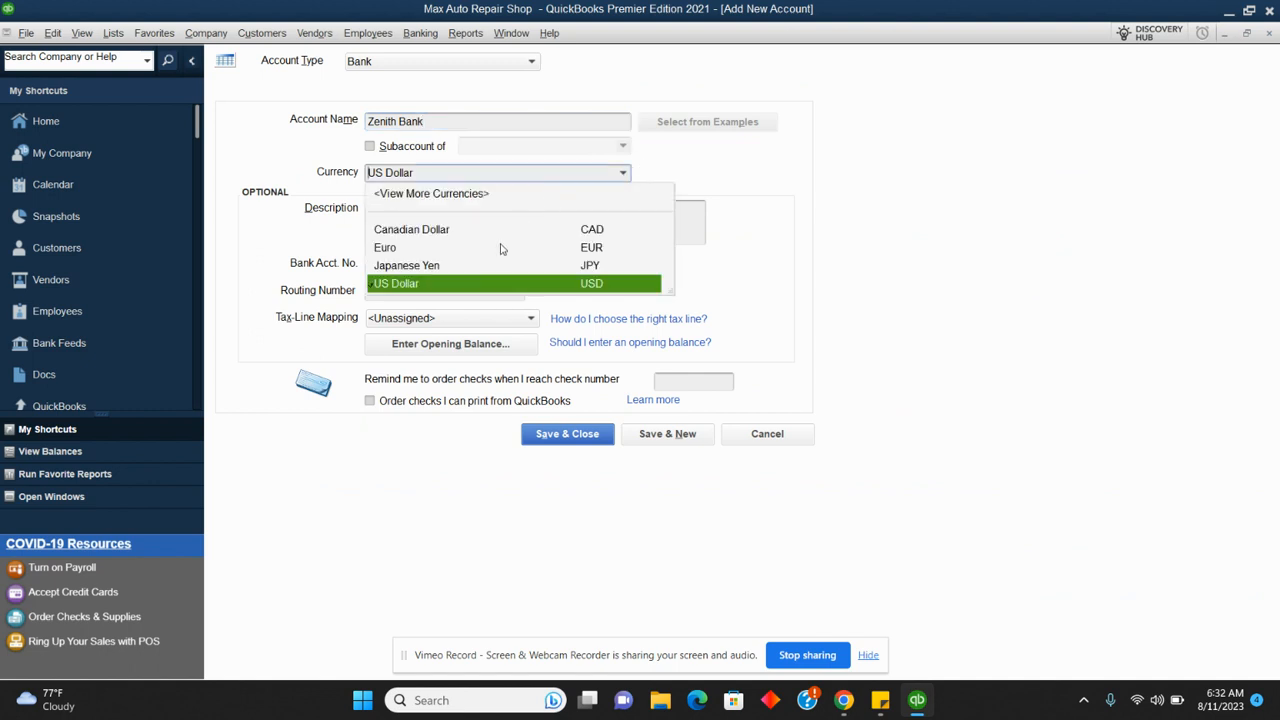
click(474, 196)
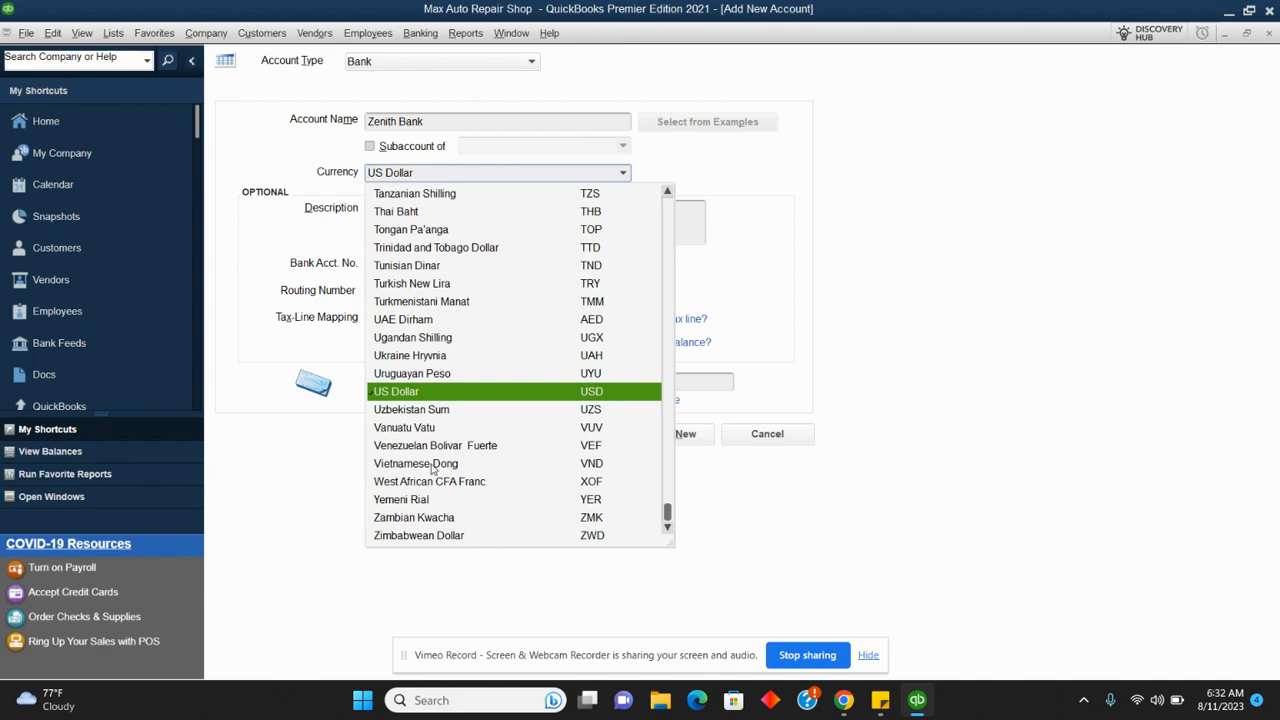
text(nn)
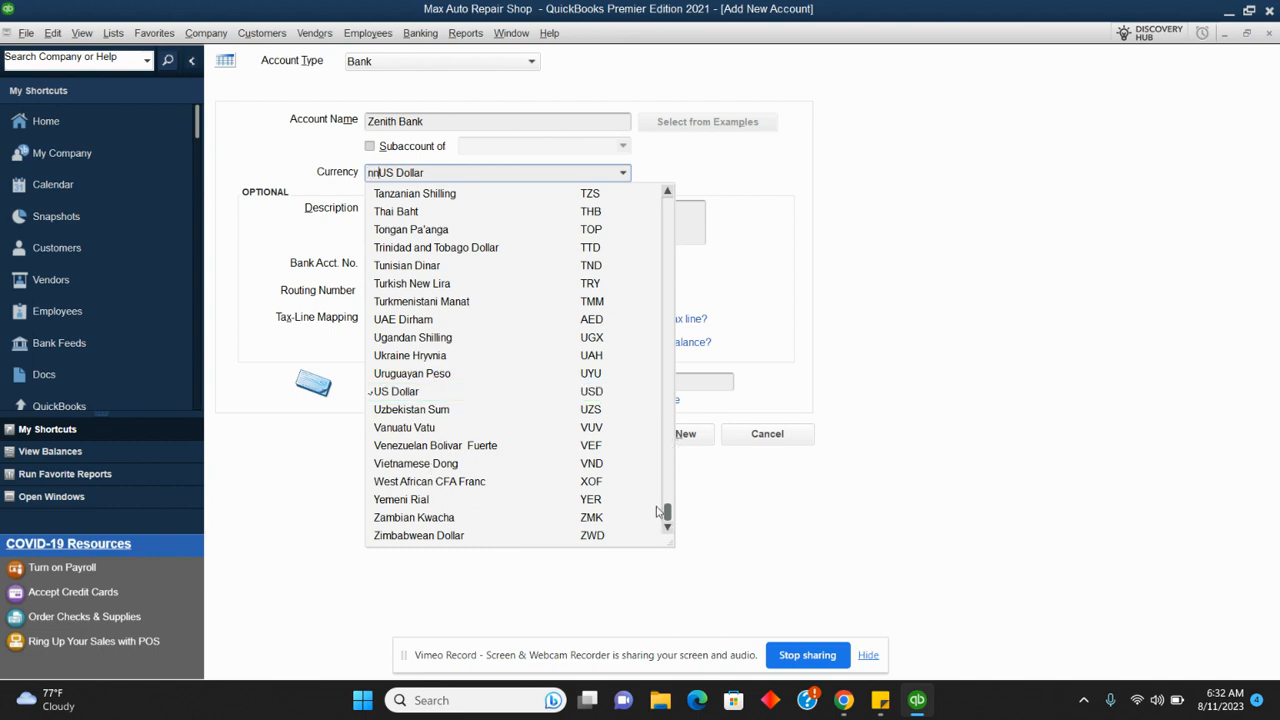
drag(667, 516, 669, 406)
click(445, 412)
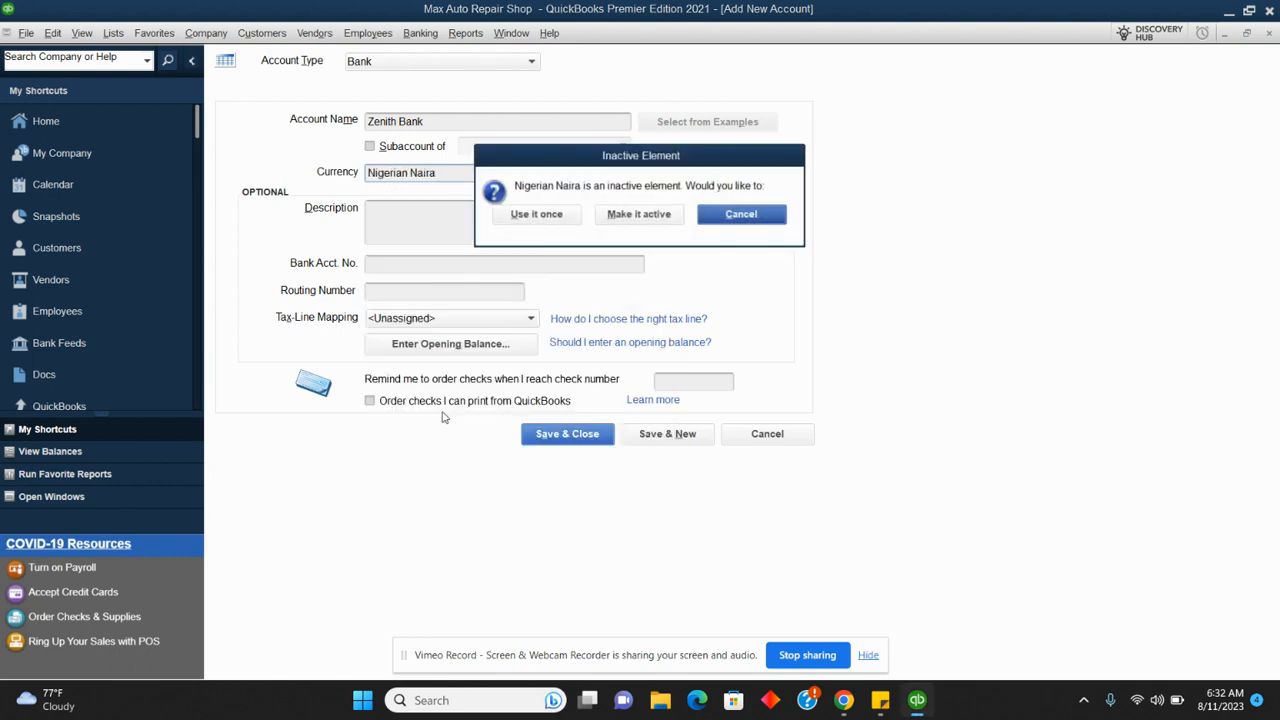
click(534, 215)
Enter a statement ending balance of 34,000,000,000 NGN for Zenith Bank with an exchange rate of .009 USD
click(467, 340)
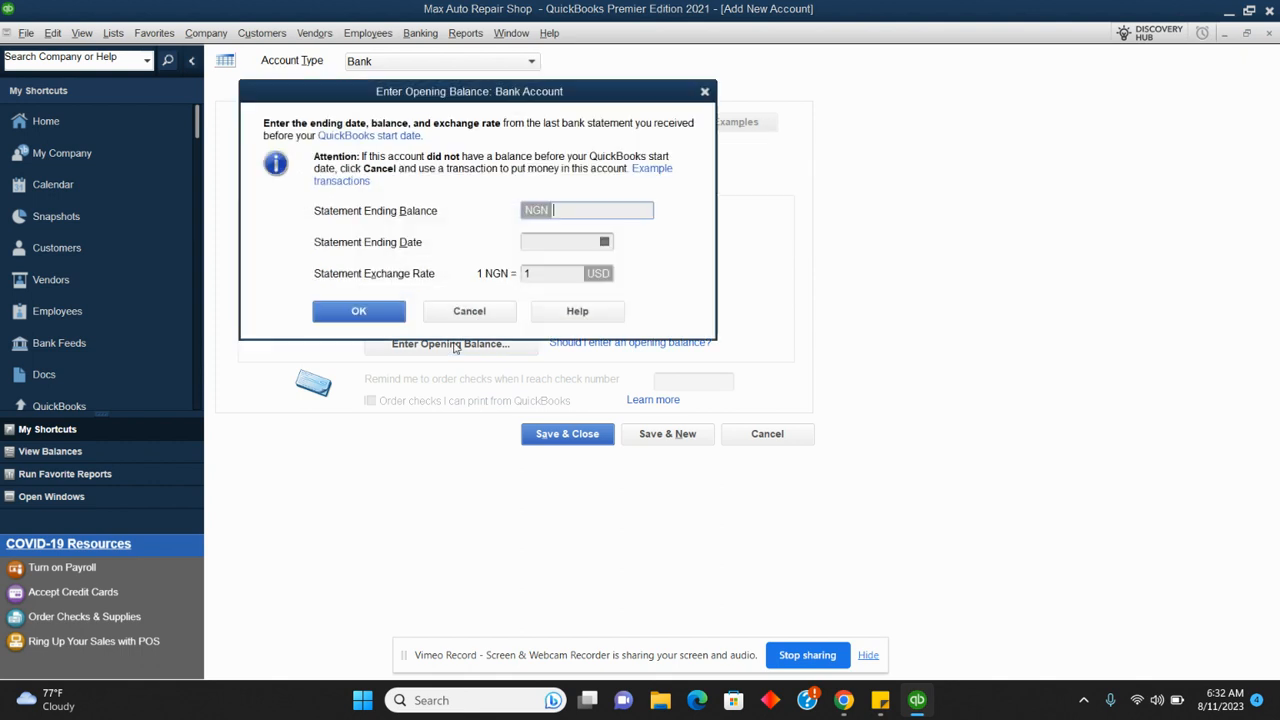
click(541, 276)
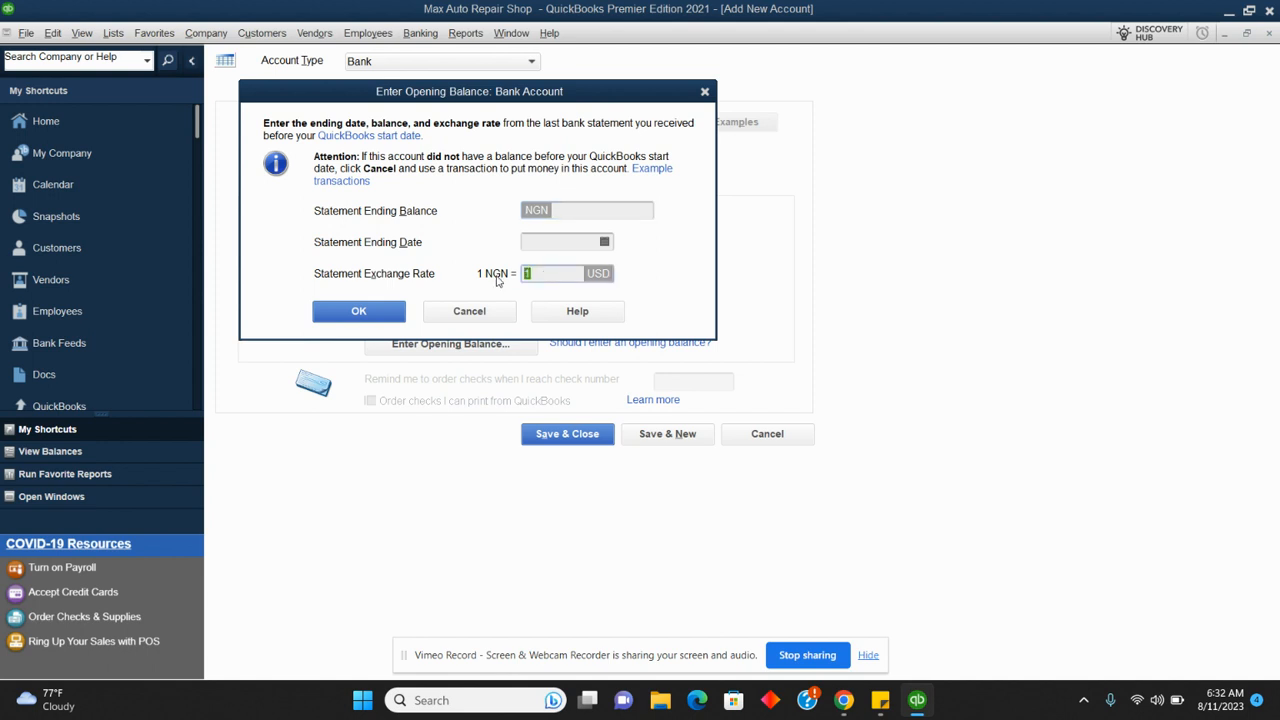
text(0.009)
click(577, 210)
text(3400)
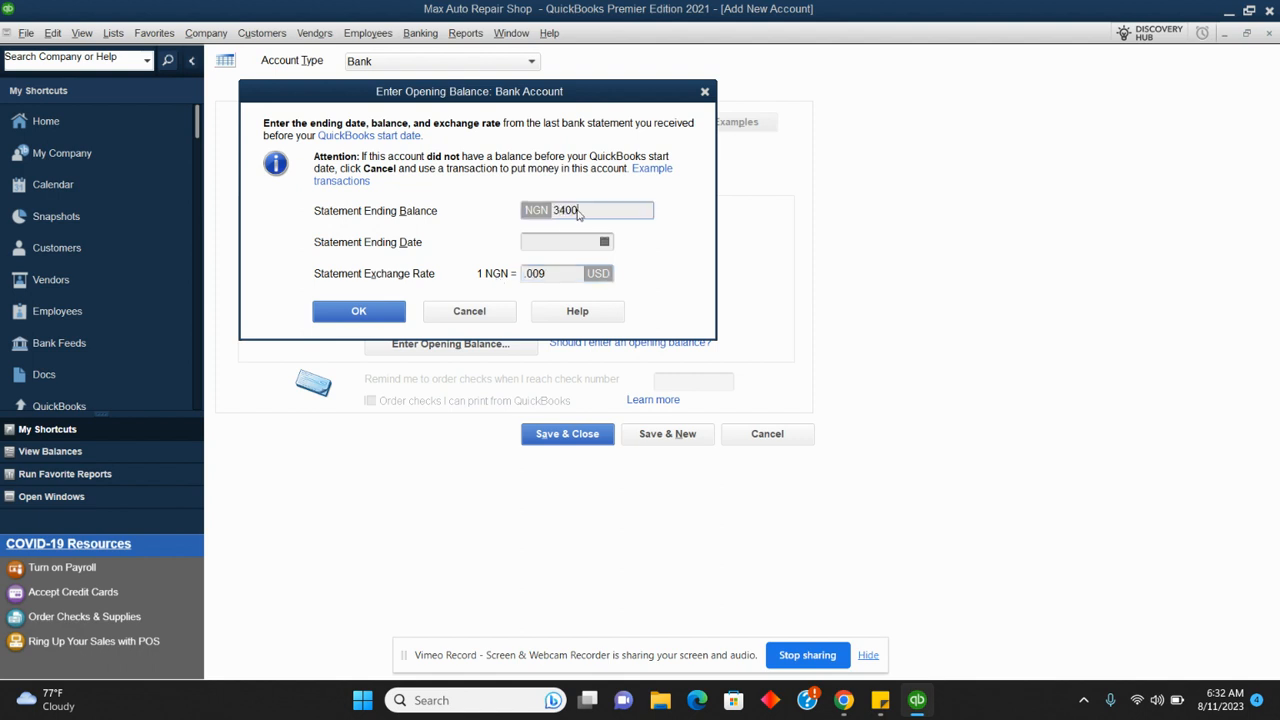
text(0000000)
click(390, 312)
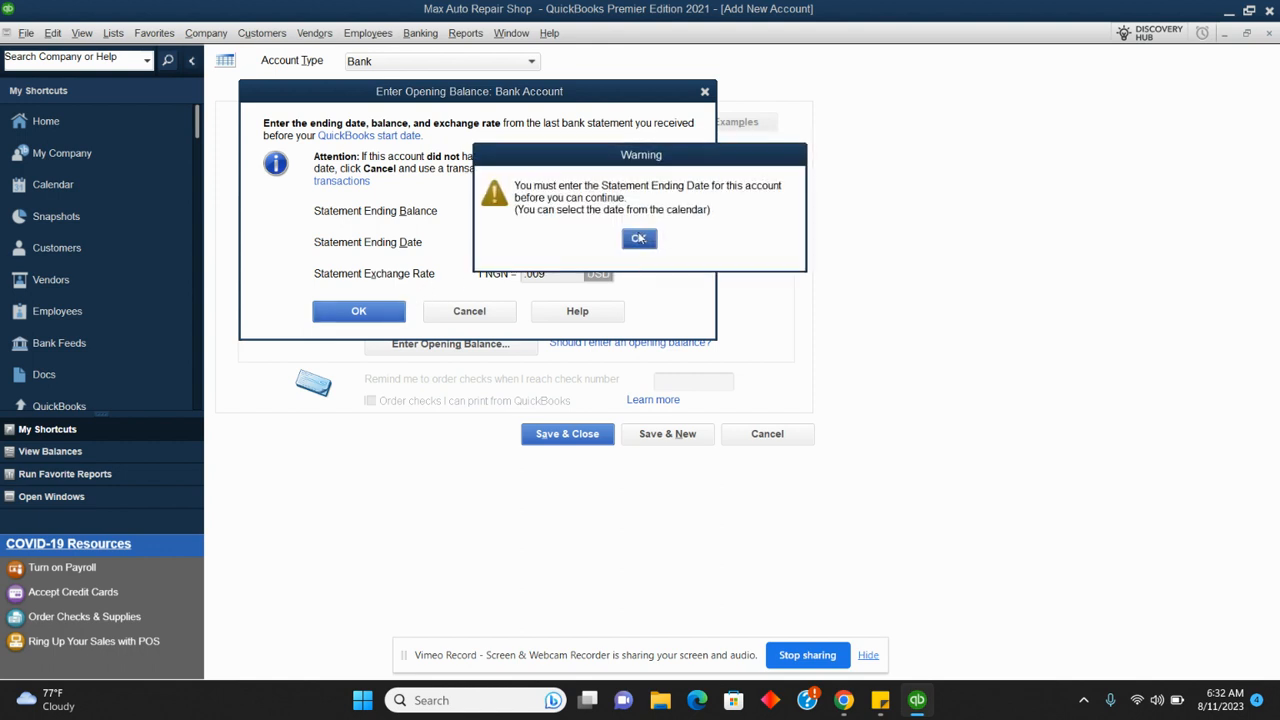
click(640, 238)
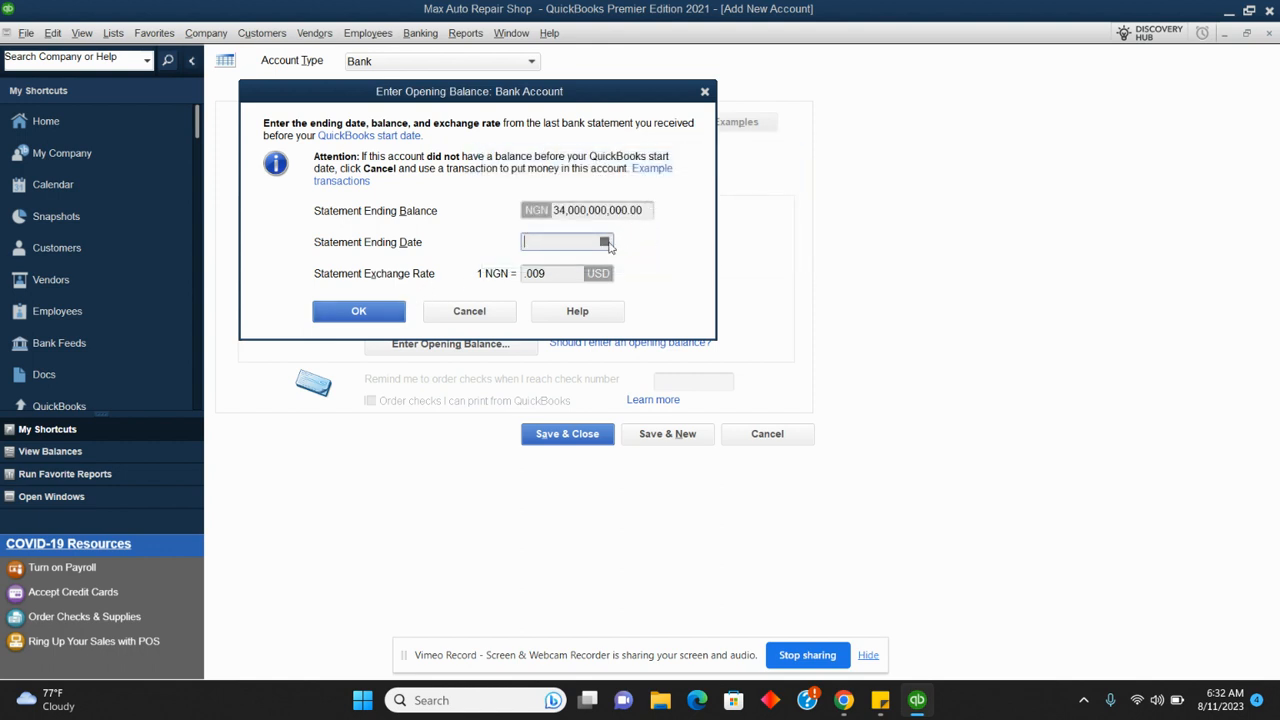
Set the statement ending date to 06/30/2023, accept the opening balance and save the Zenith Bank account
click(606, 243)
click(538, 270)
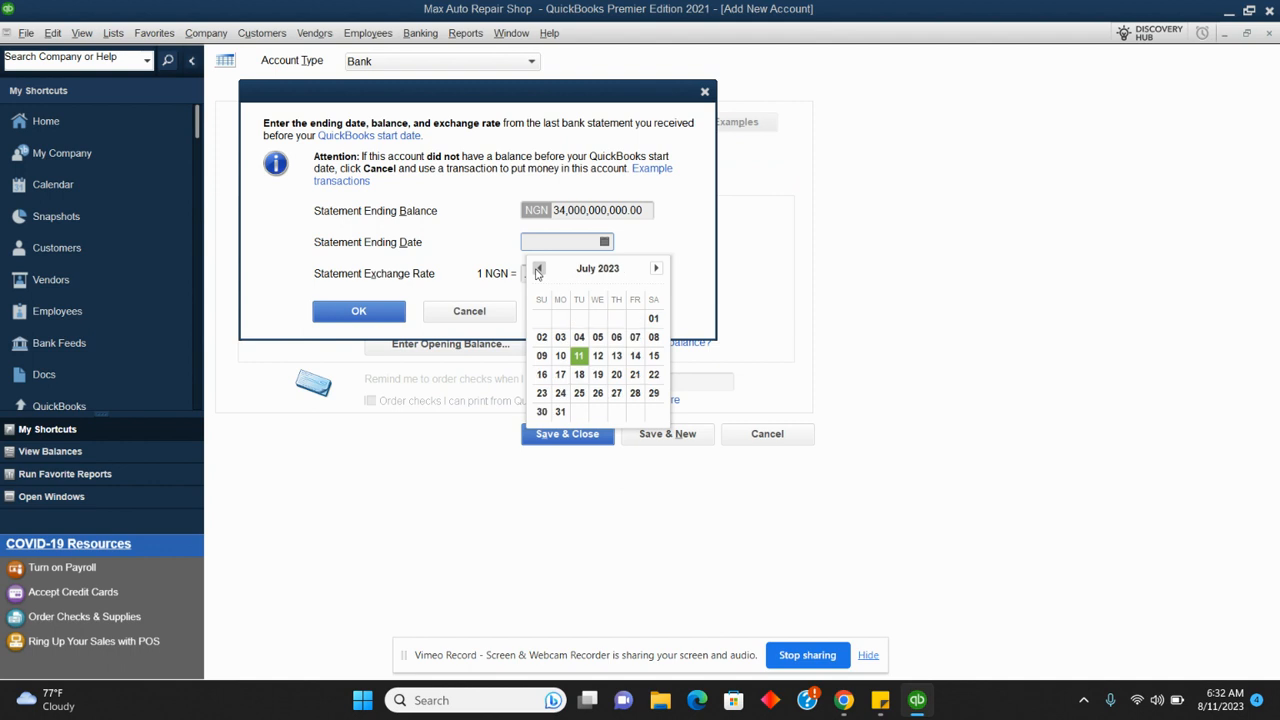
click(538, 270)
click(635, 396)
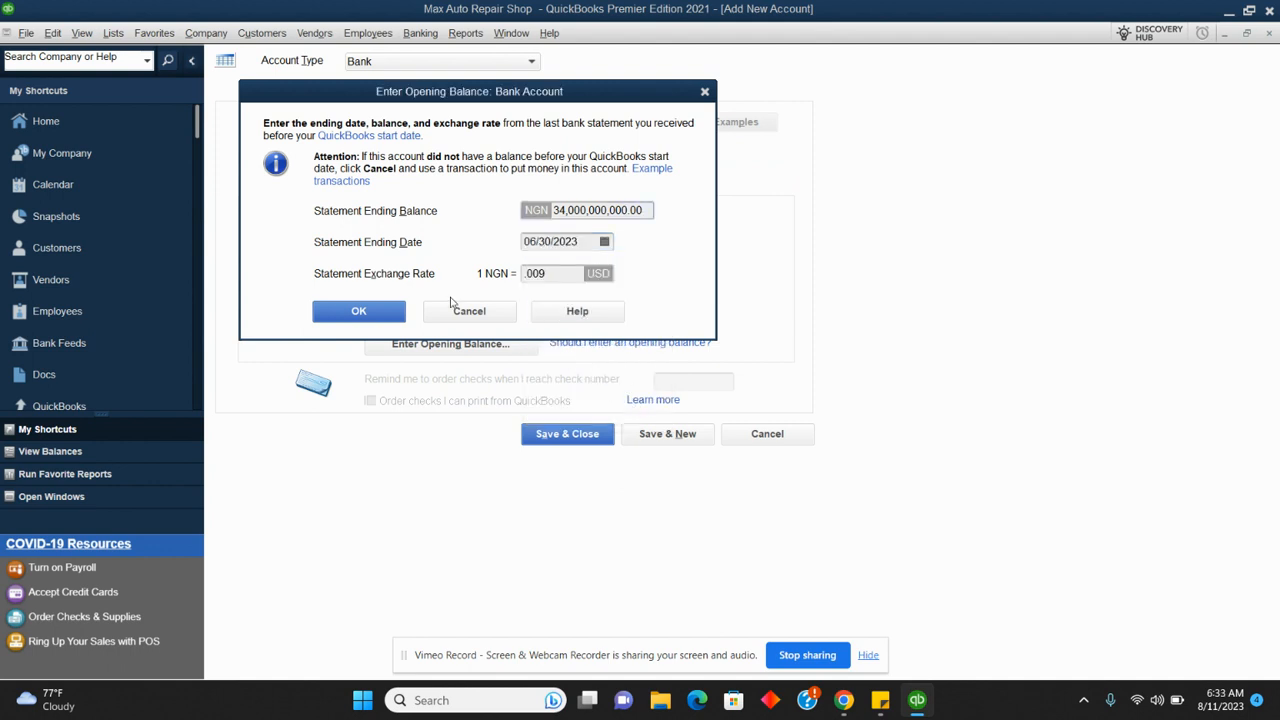
click(382, 310)
click(570, 438)
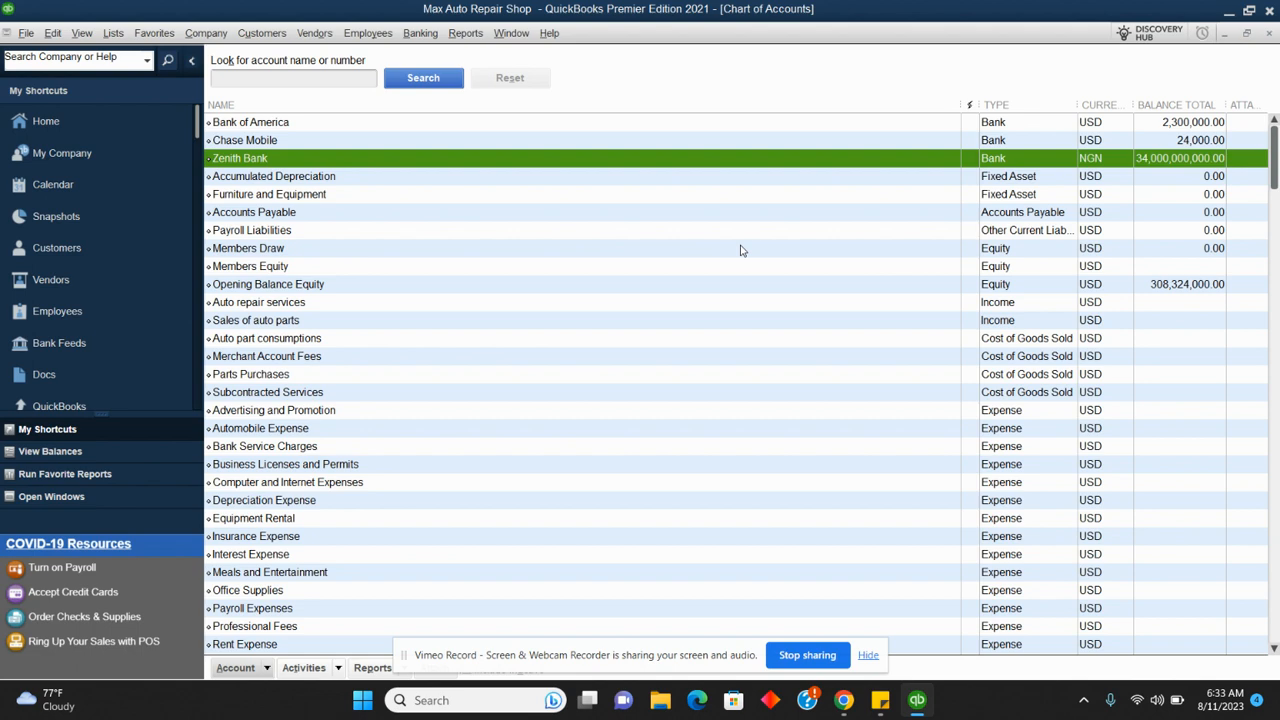
Activate inventory and purchase orders in the company preferences for Items & Inventory
click(71, 127)
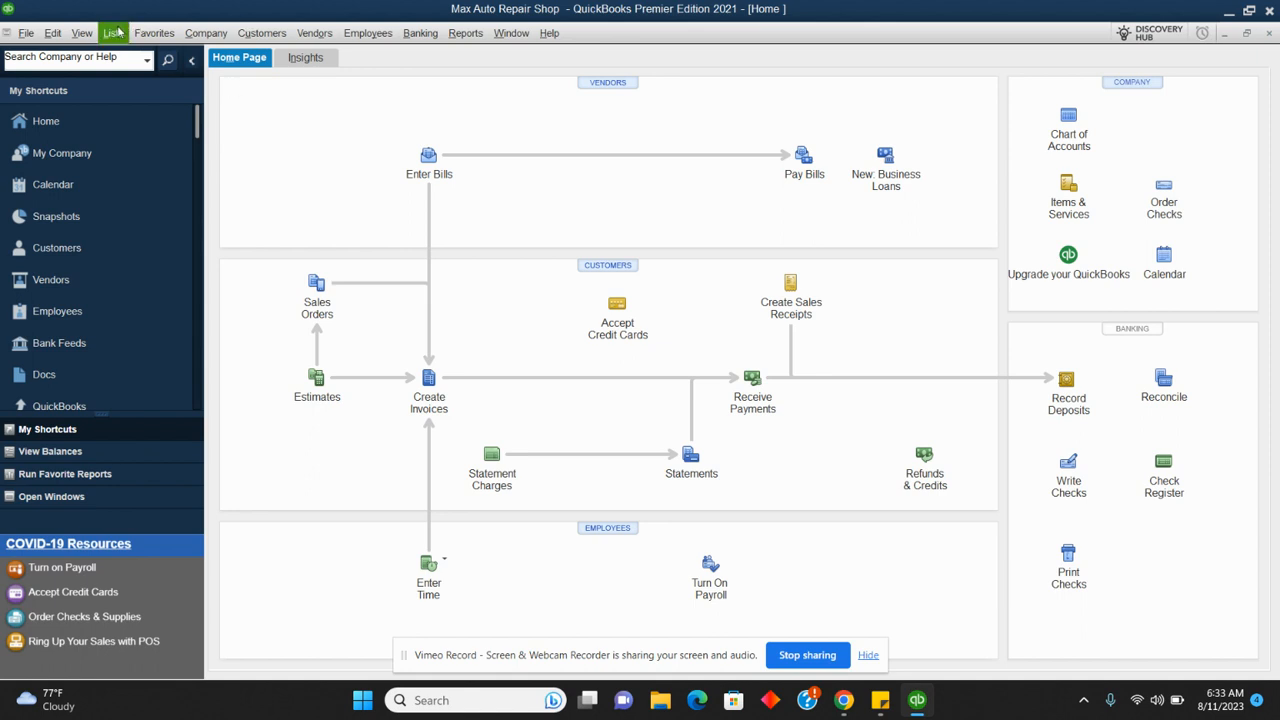
click(53, 33)
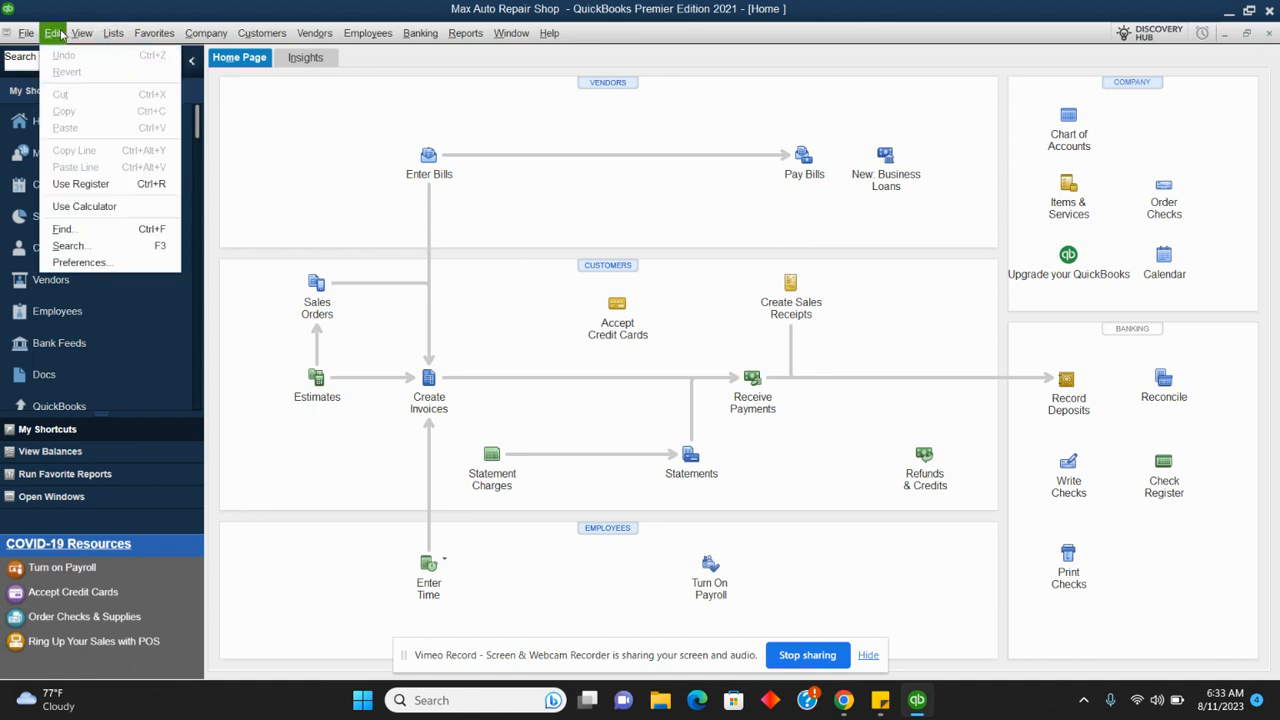
click(85, 268)
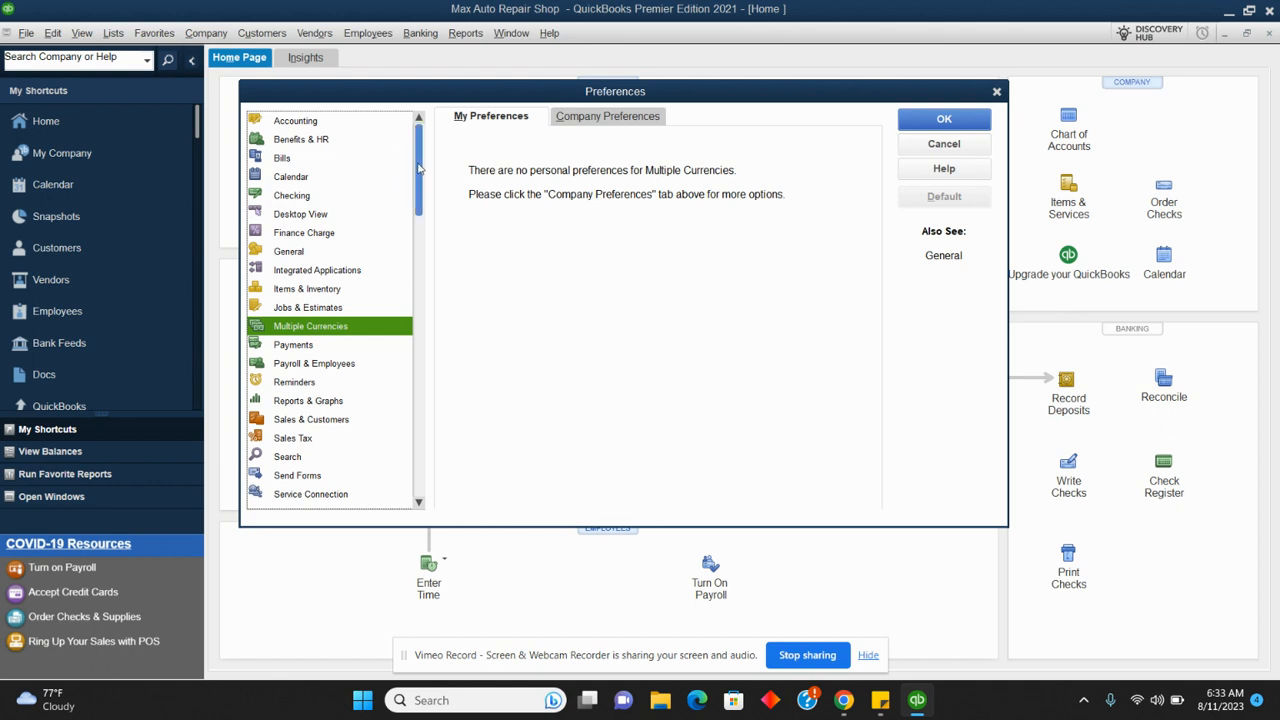
drag(420, 172, 380, 251)
click(318, 269)
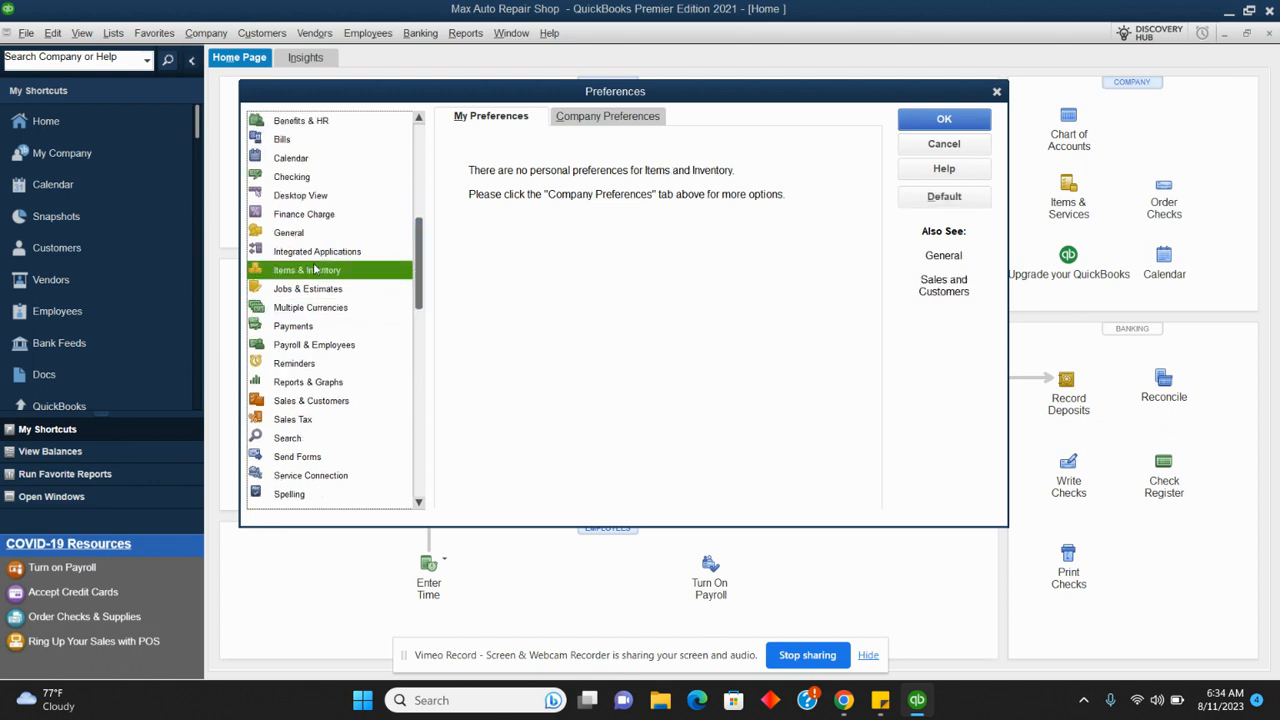
click(568, 118)
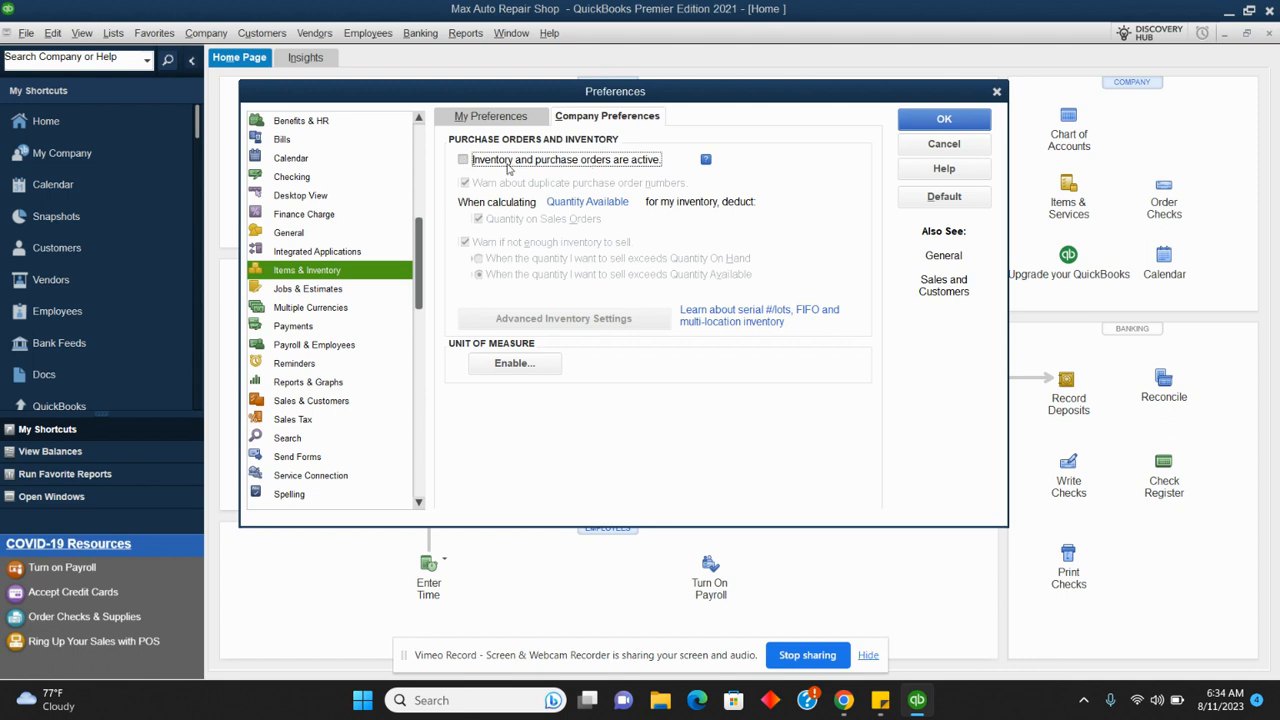
click(464, 160)
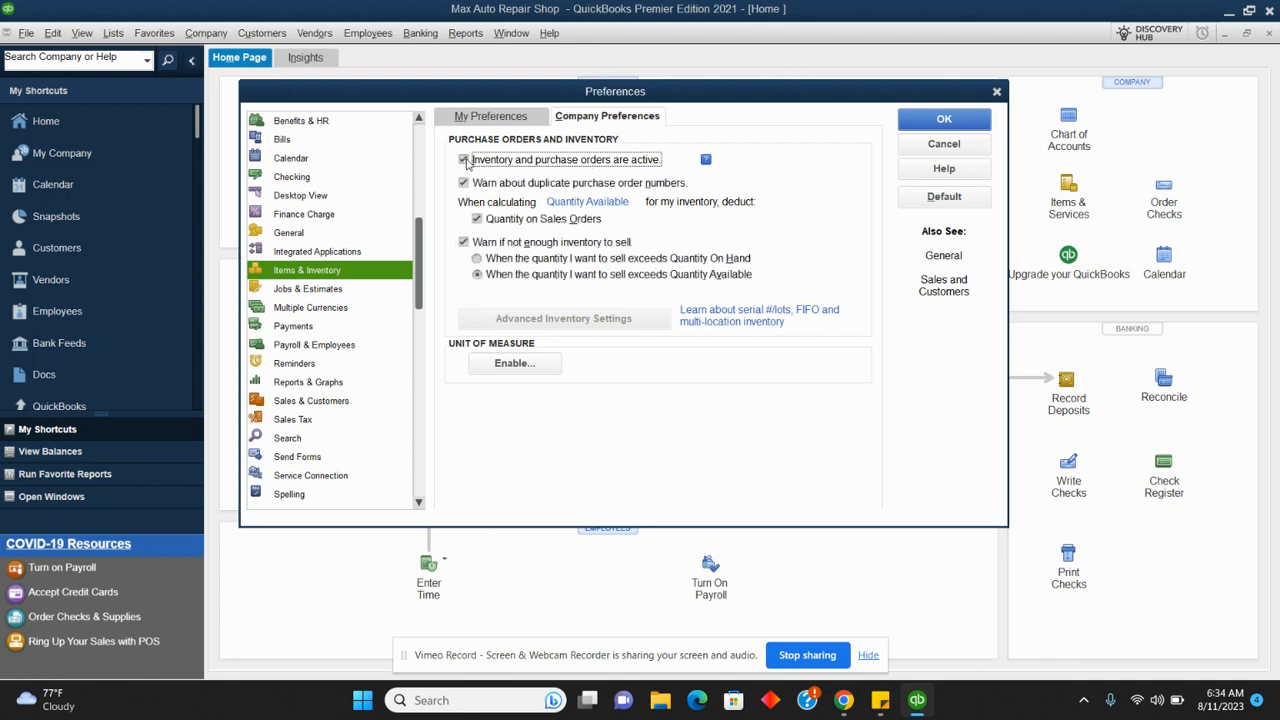
click(659, 161)
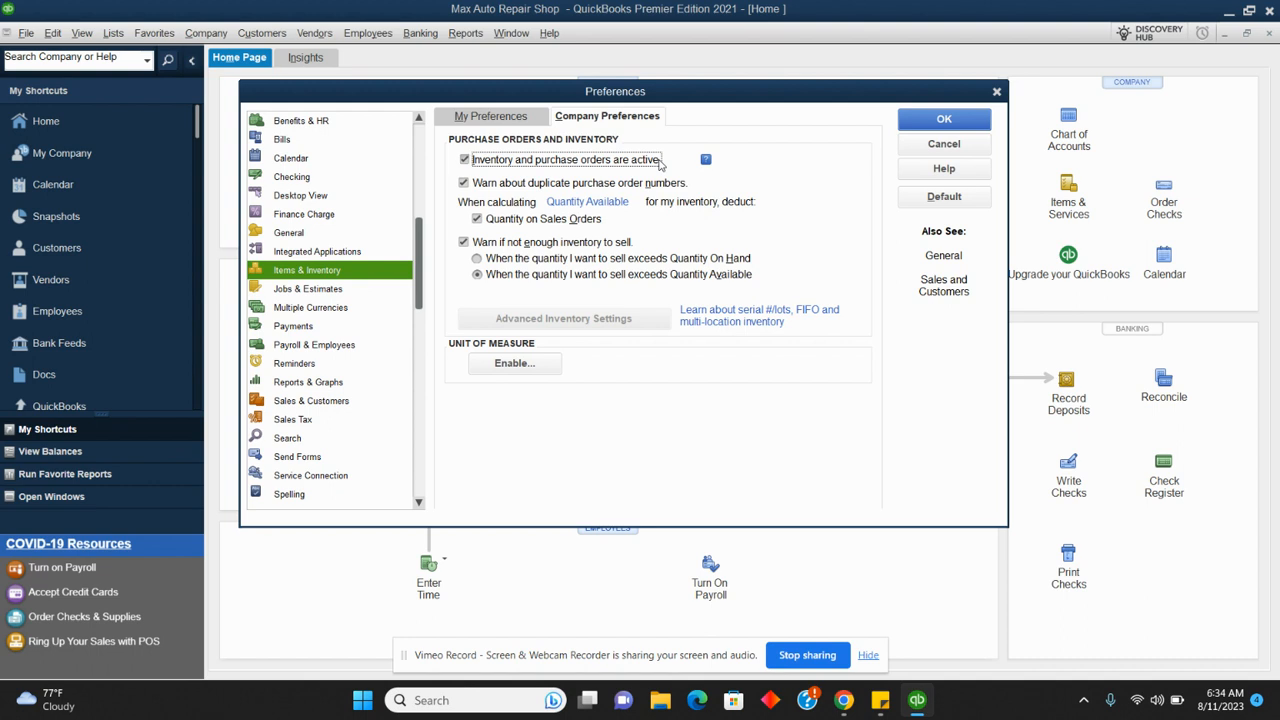
click(464, 160)
Set the low-inventory warning to trigger when the quantity sold exceeds Quantity Available, save the preferences and maximize the home page
click(476, 259)
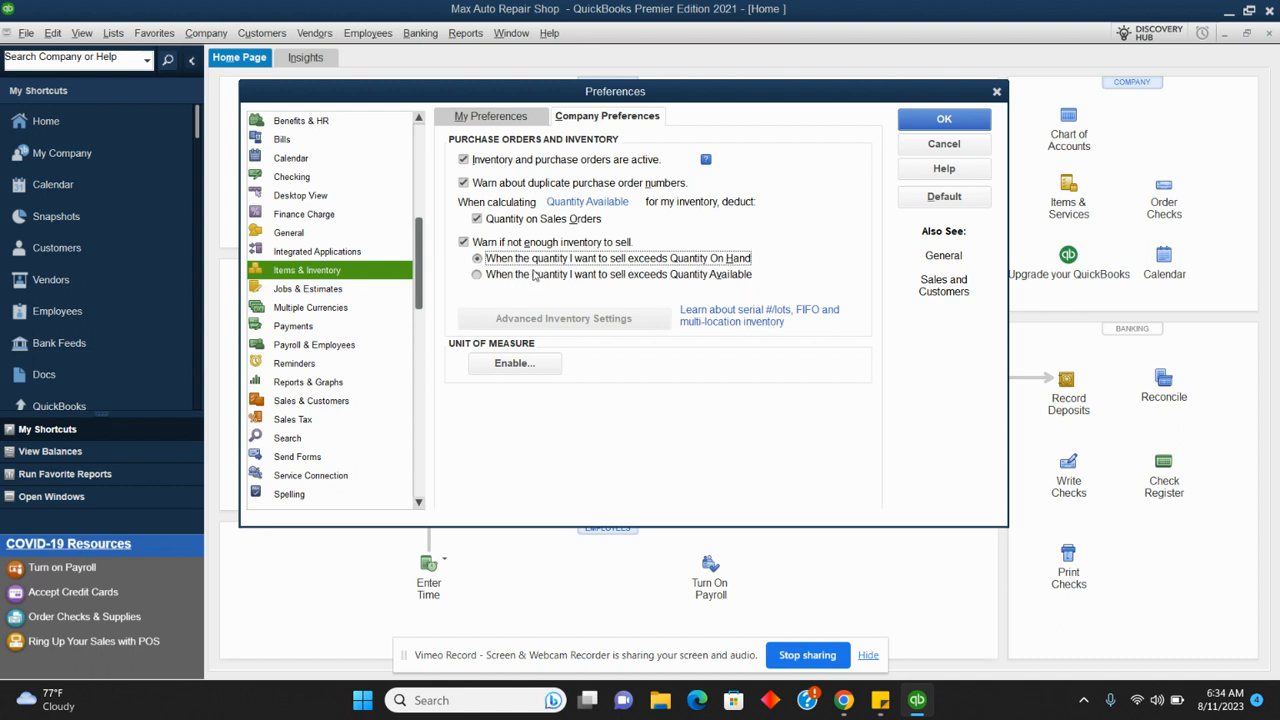
click(477, 276)
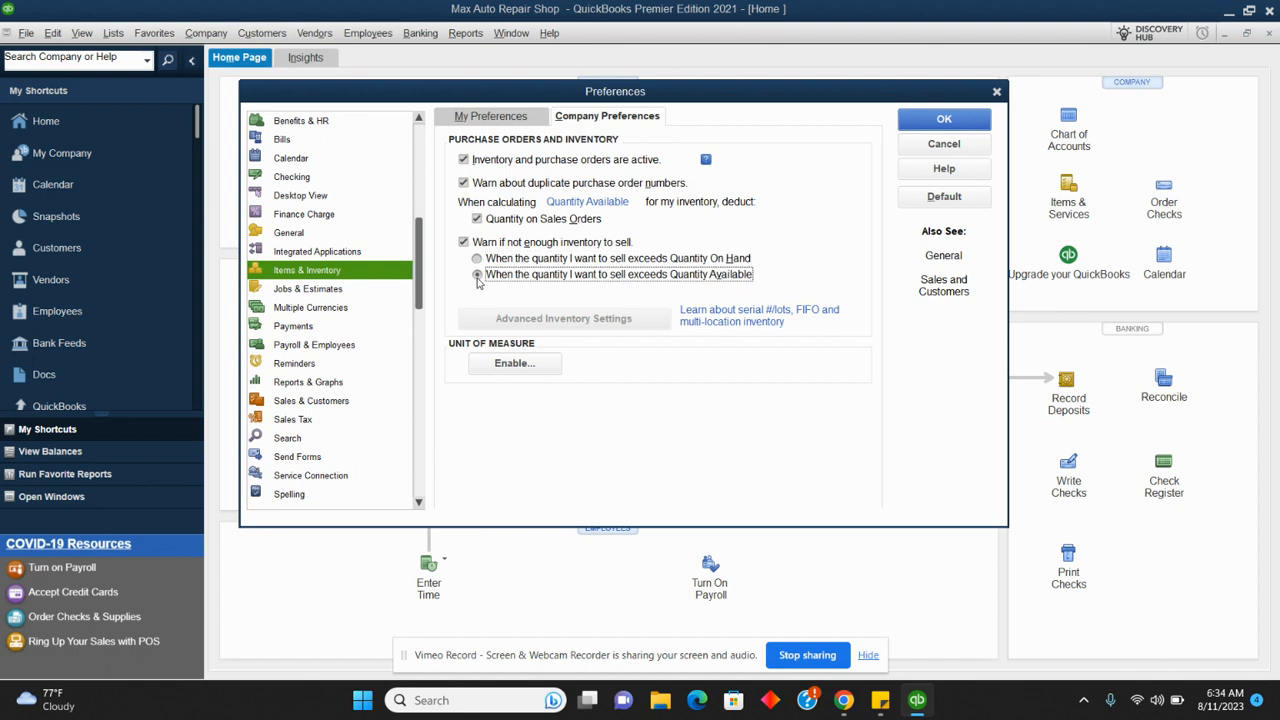
click(945, 120)
click(641, 228)
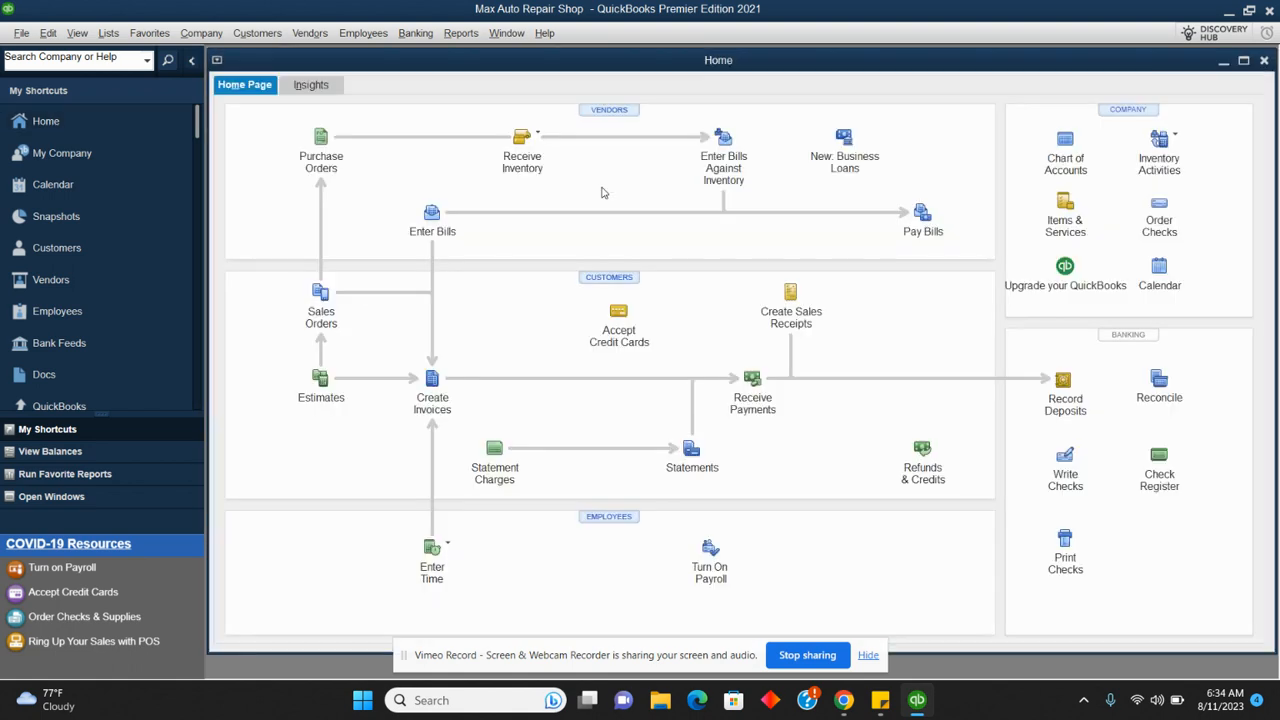
click(1243, 62)
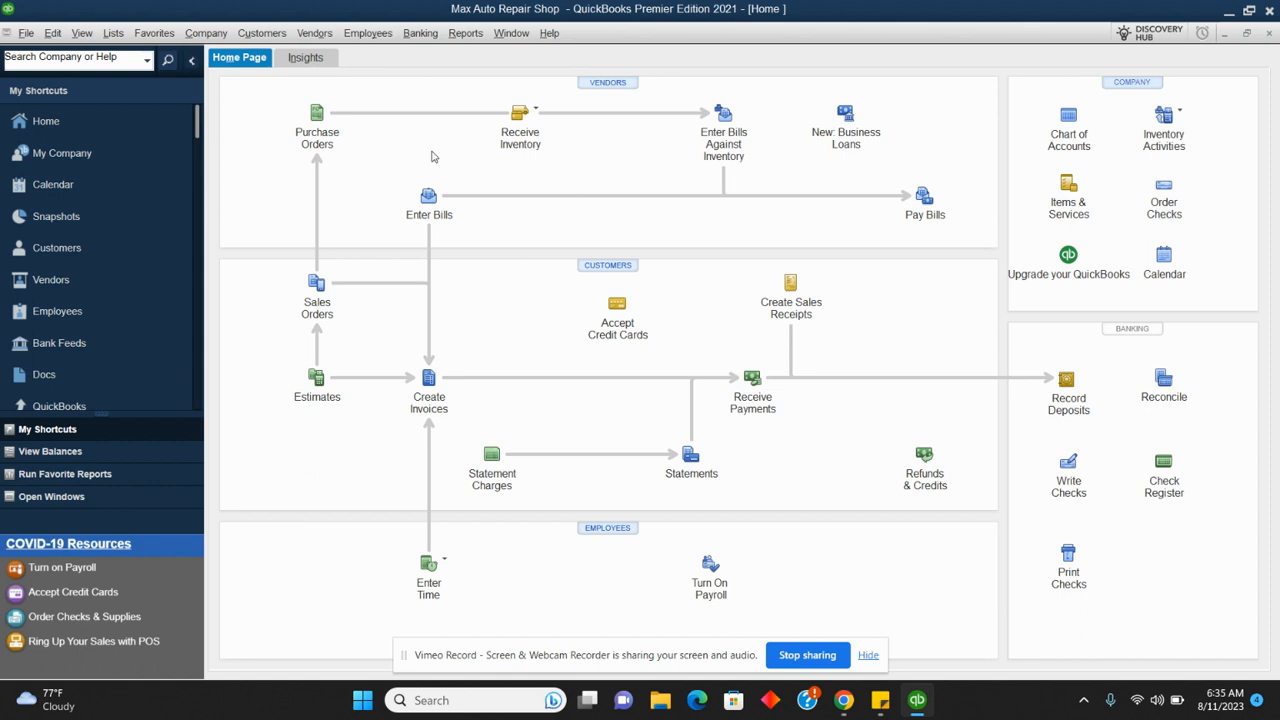
Create a new item of type Inventory Part in the Item List and name it Car Tyre
click(117, 38)
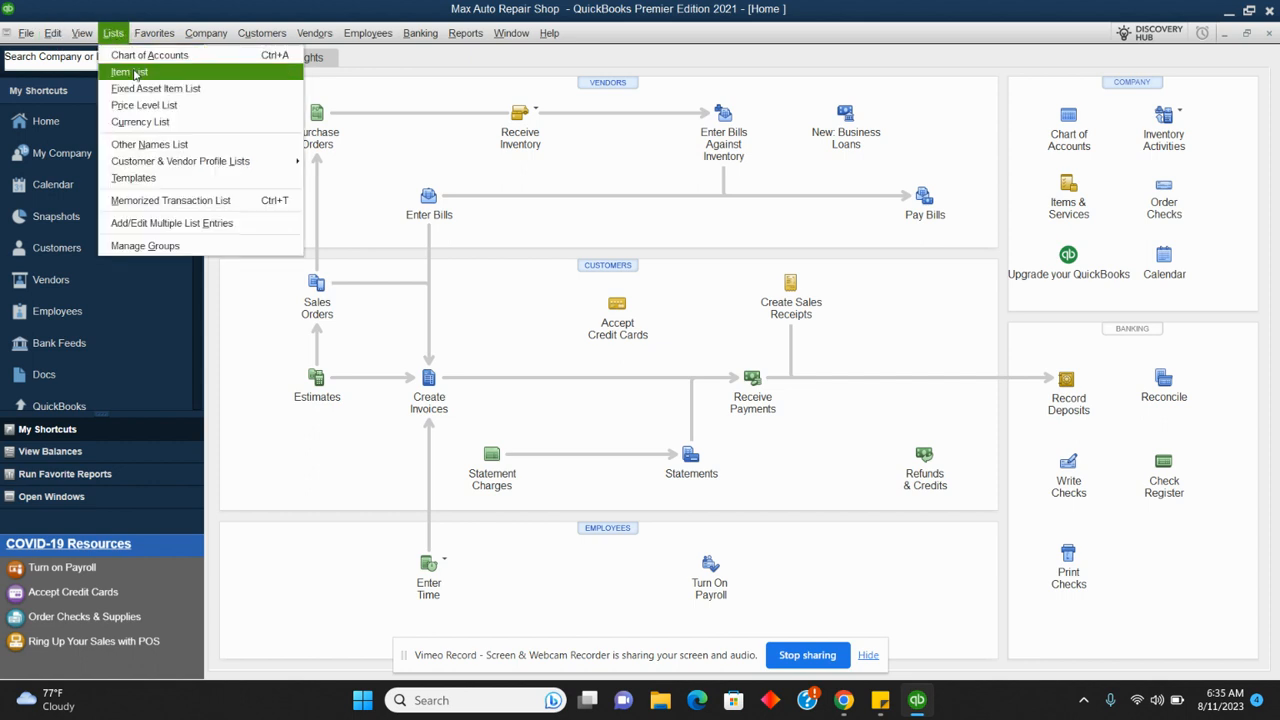
click(136, 74)
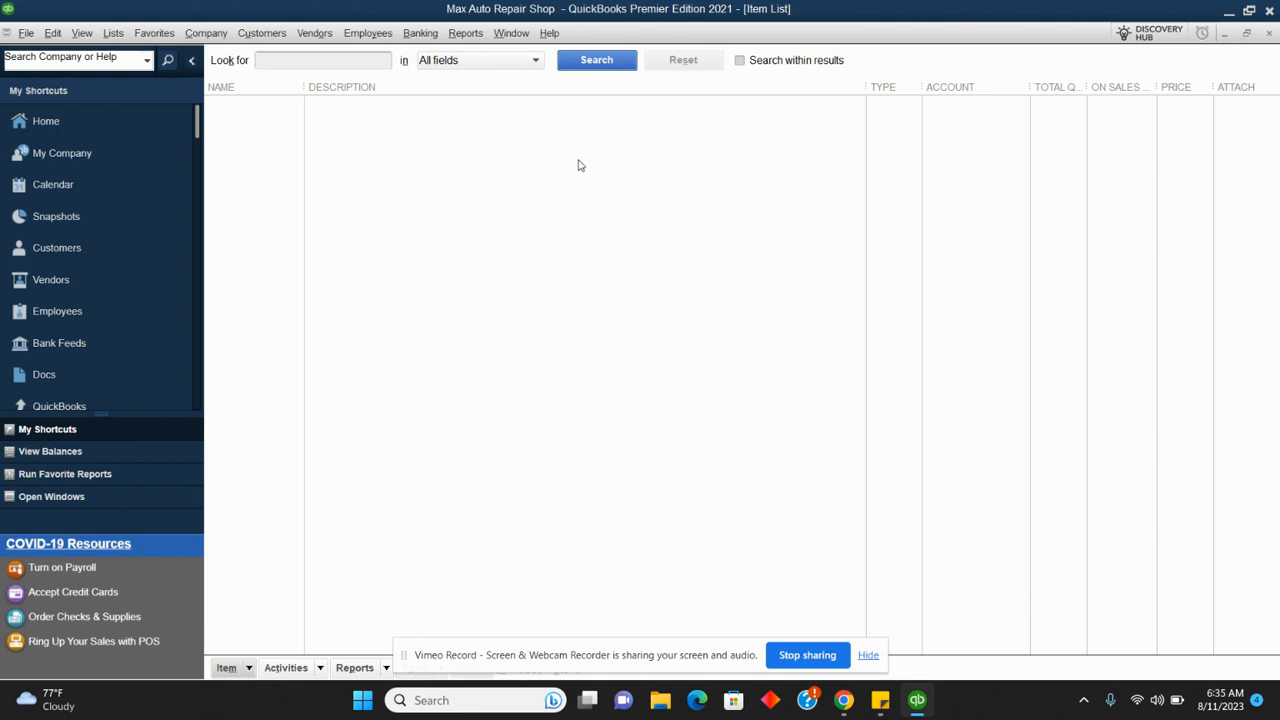
click(247, 668)
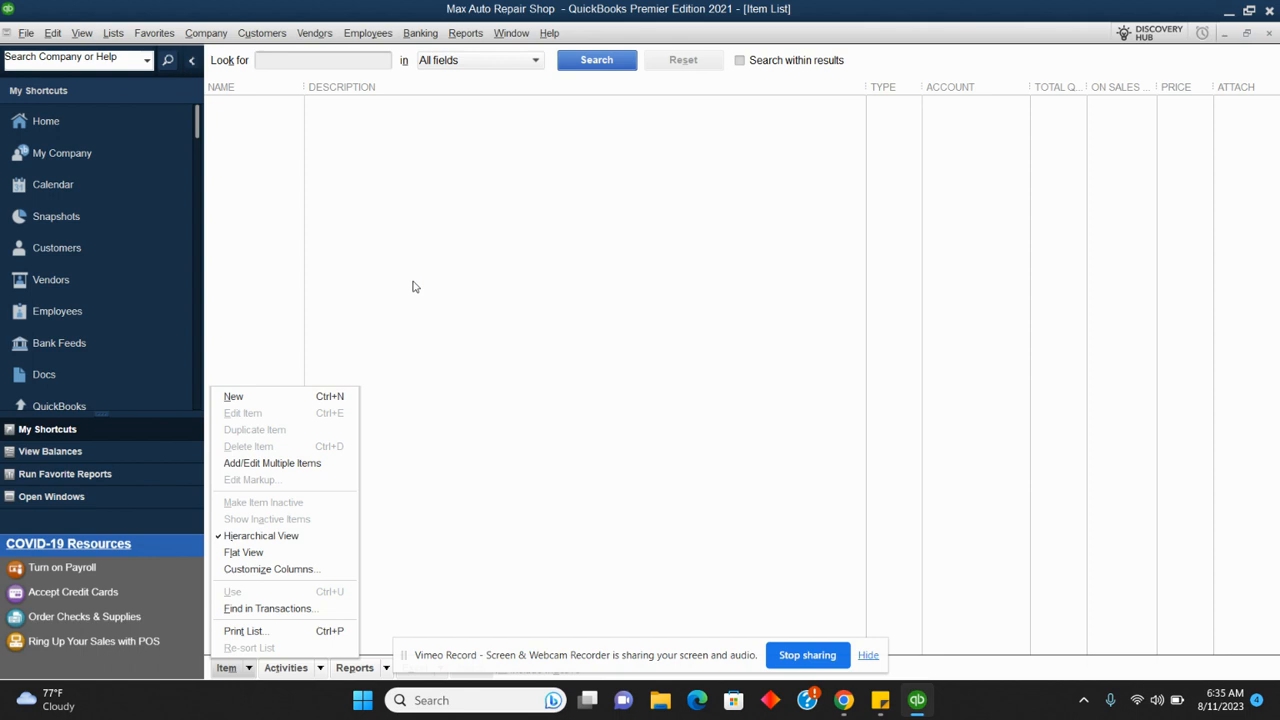
click(267, 404)
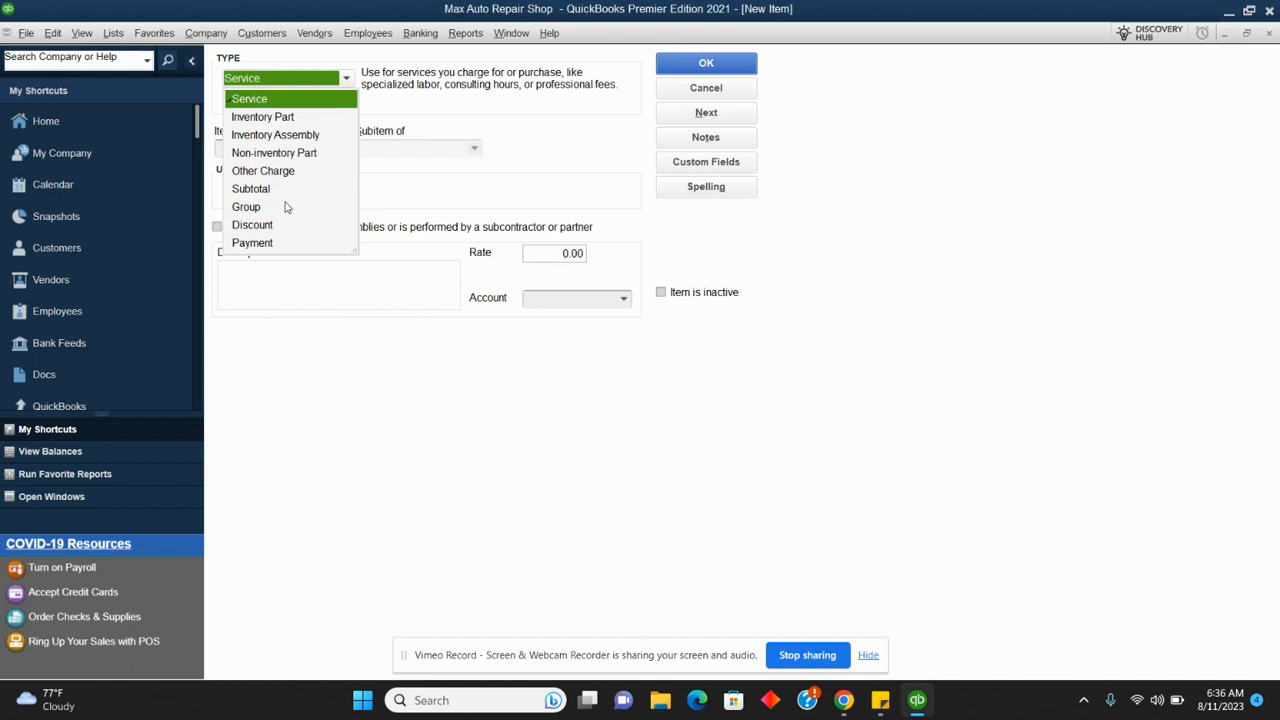
click(273, 120)
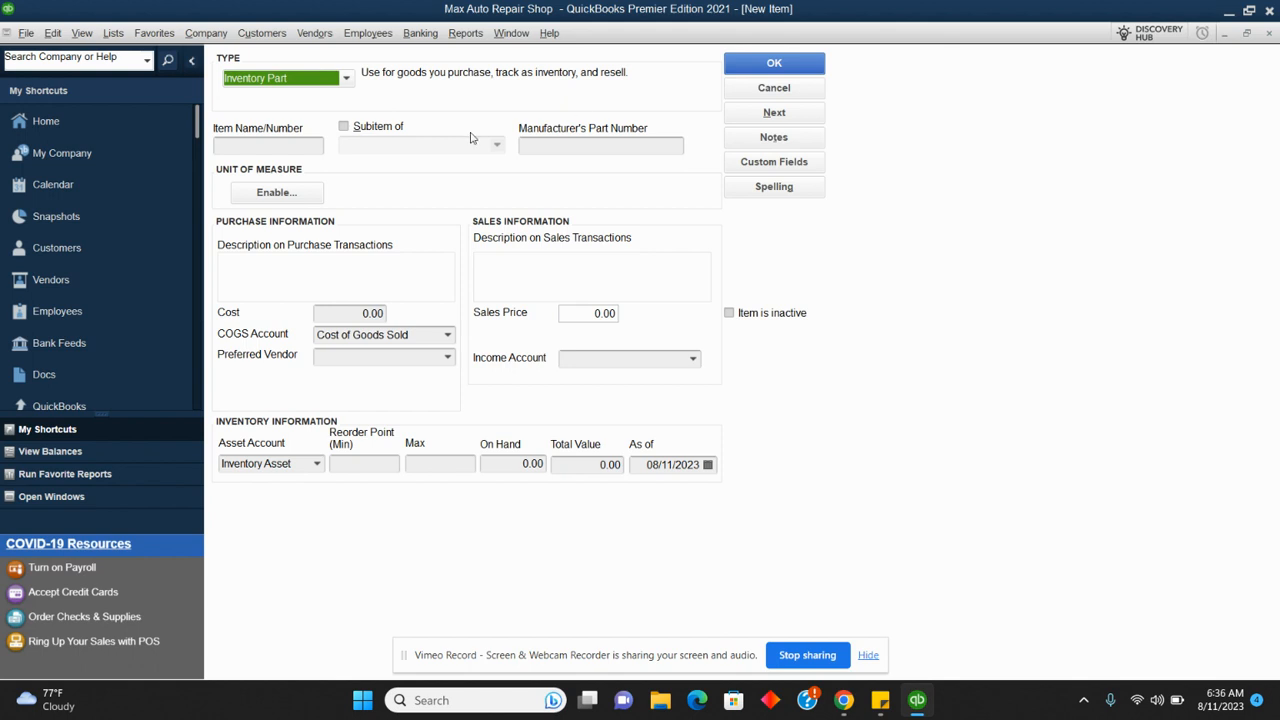
click(301, 144)
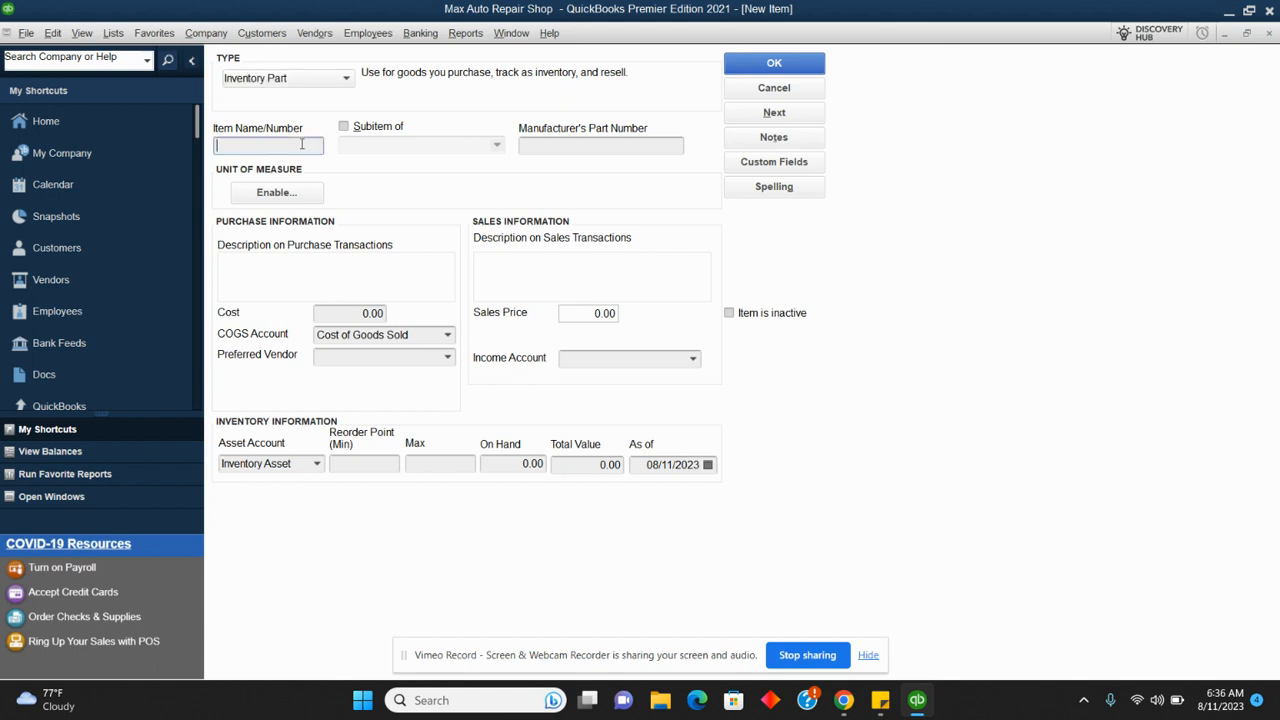
text(Car Tyre)
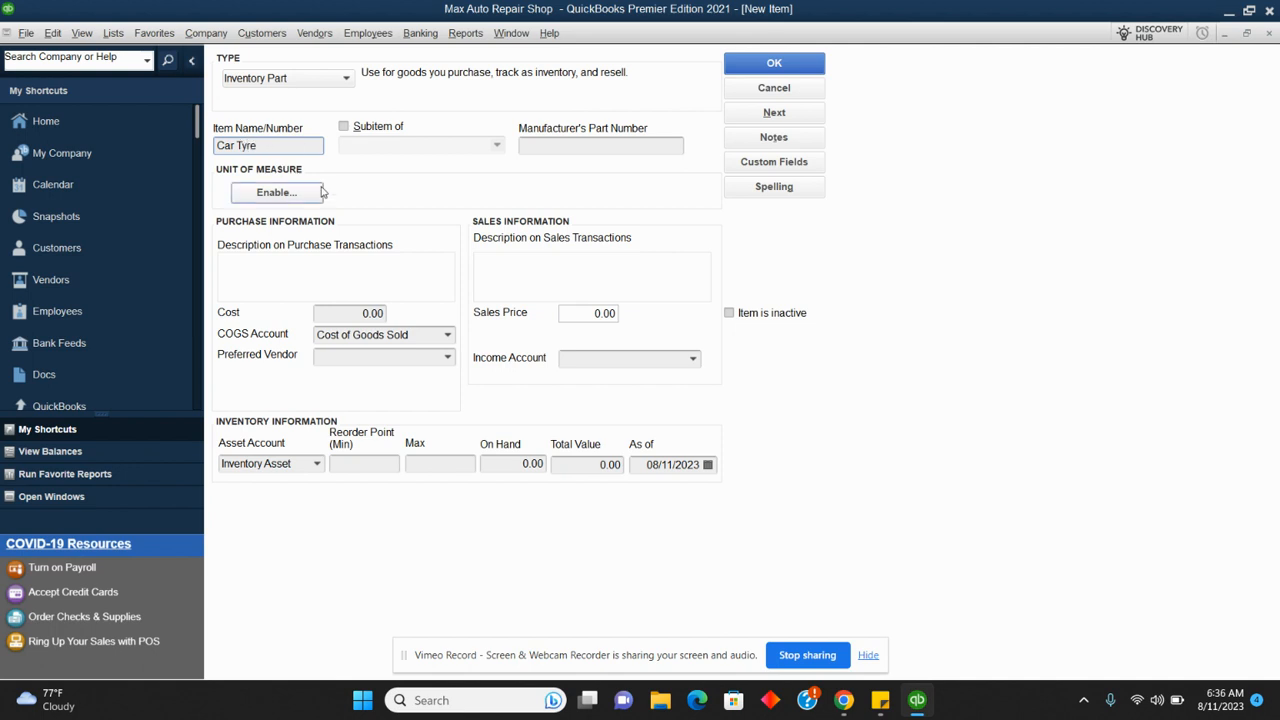
Enable a single unit of measure per item and define one of type Other named Pieces with the abbreviation P
click(290, 196)
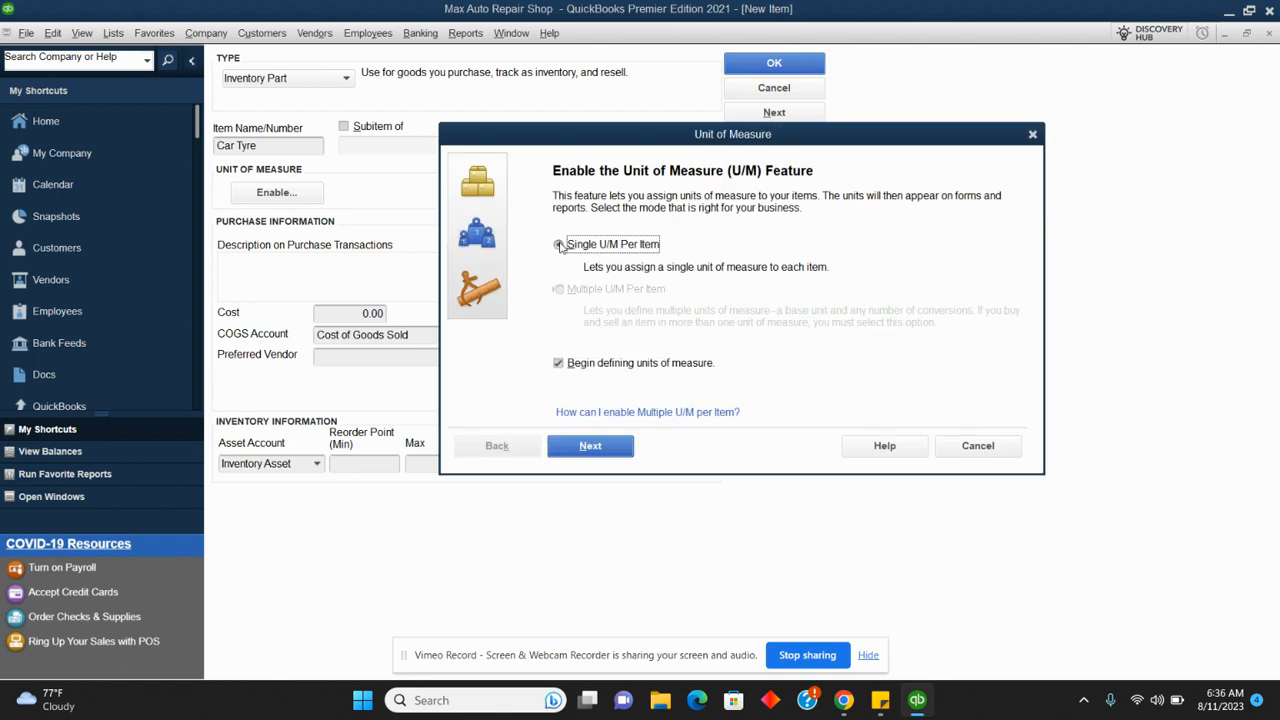
click(590, 449)
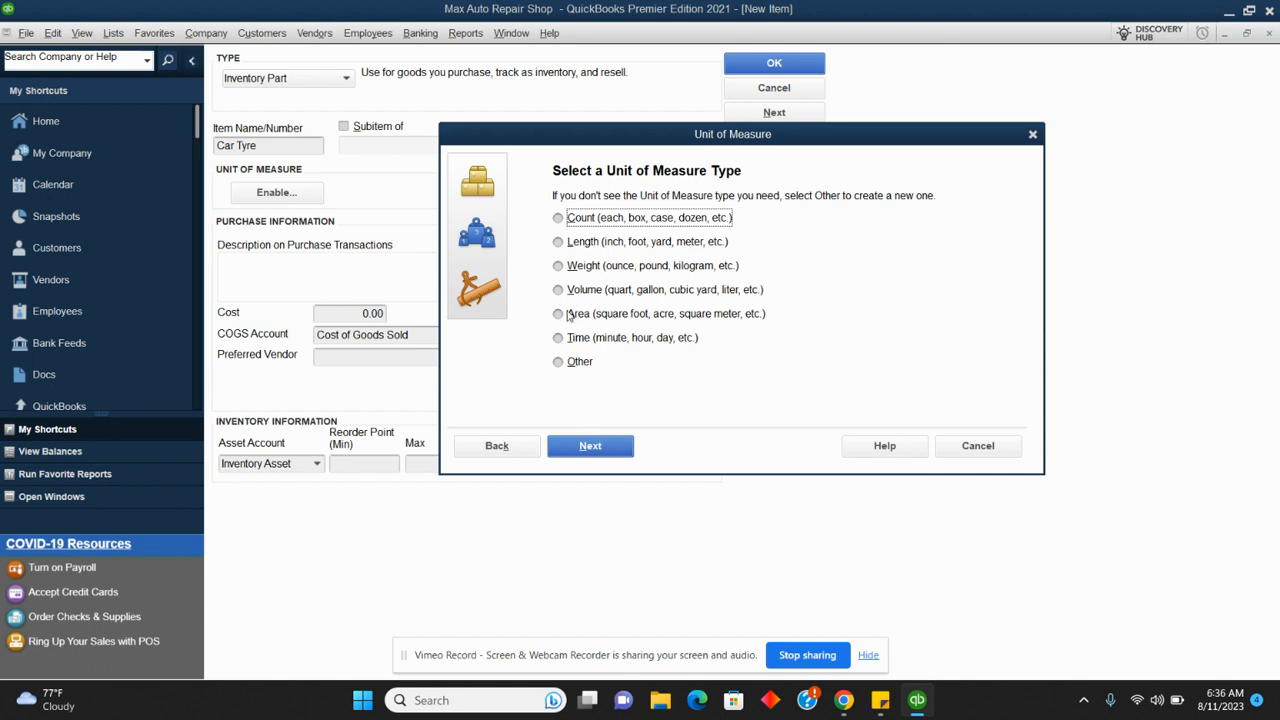
click(559, 363)
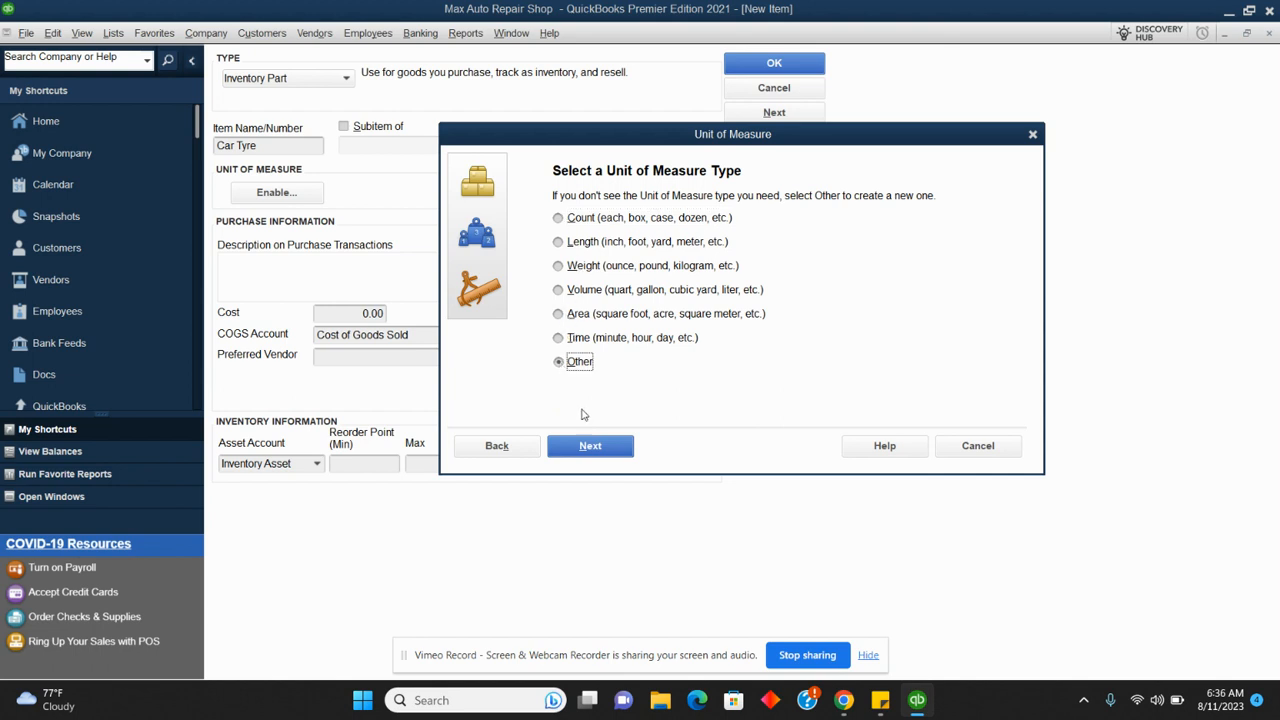
click(590, 446)
text(Pieces)
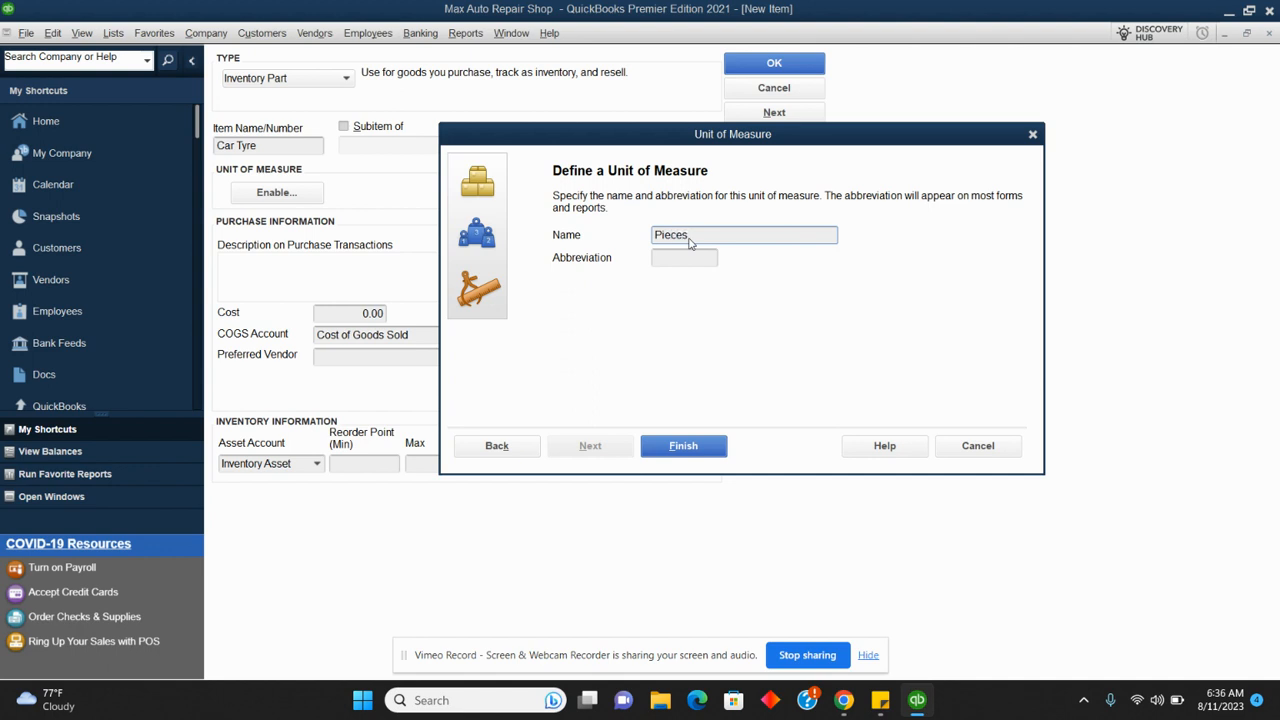
click(690, 260)
text(P)
click(690, 447)
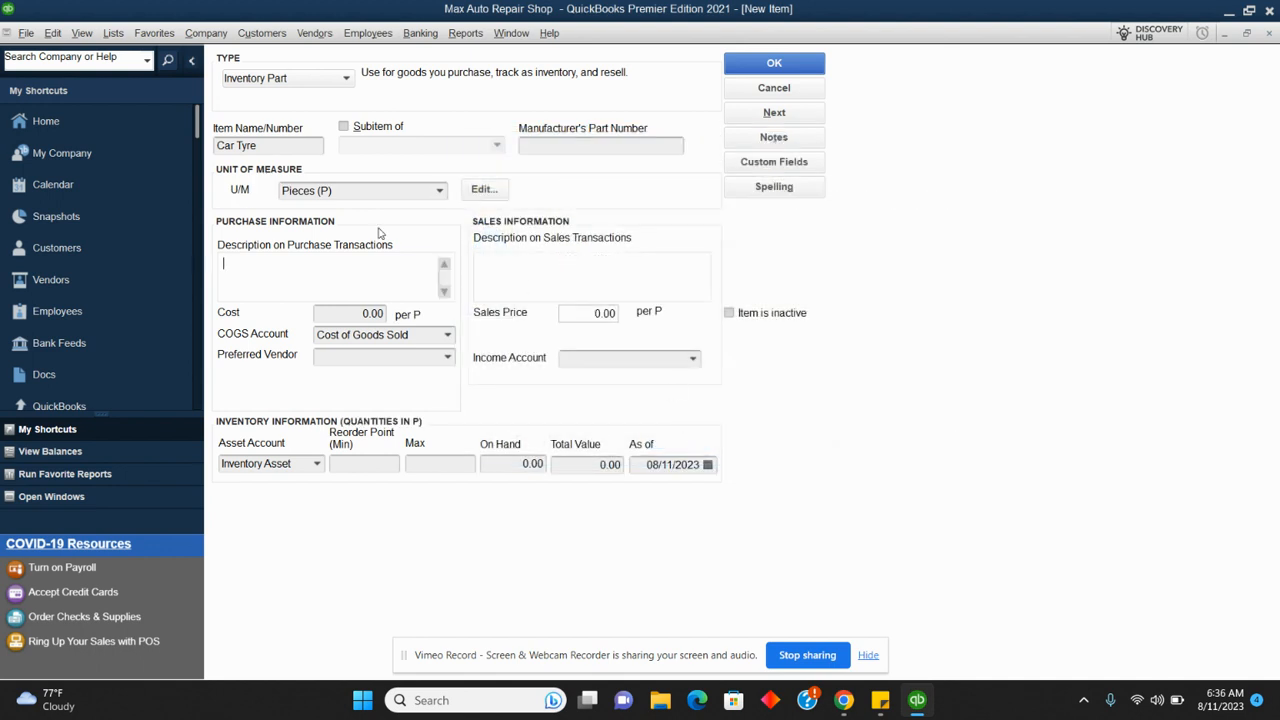
Set the Car Tyre's purchase cost to 23 per piece and its income account to Sales of auto parts, leaving the preferred vendor blank
click(356, 313)
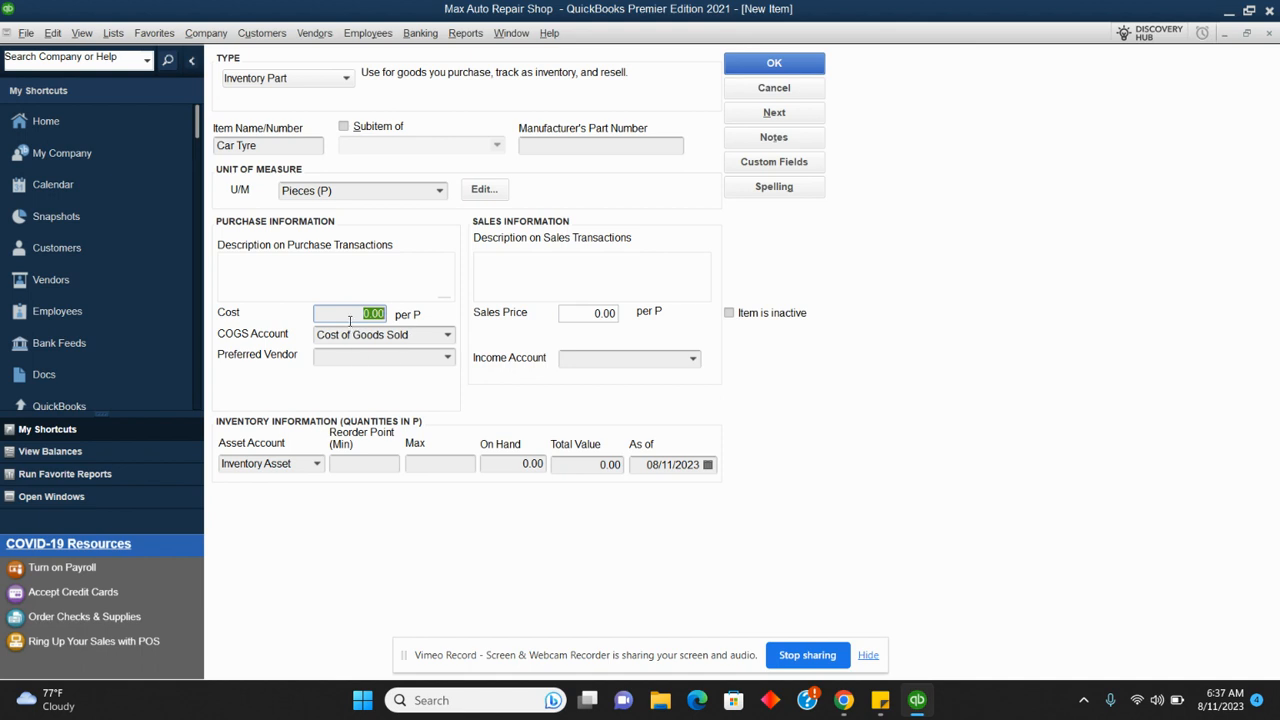
text(23)
text(0)
key(BackSpace)
click(349, 356)
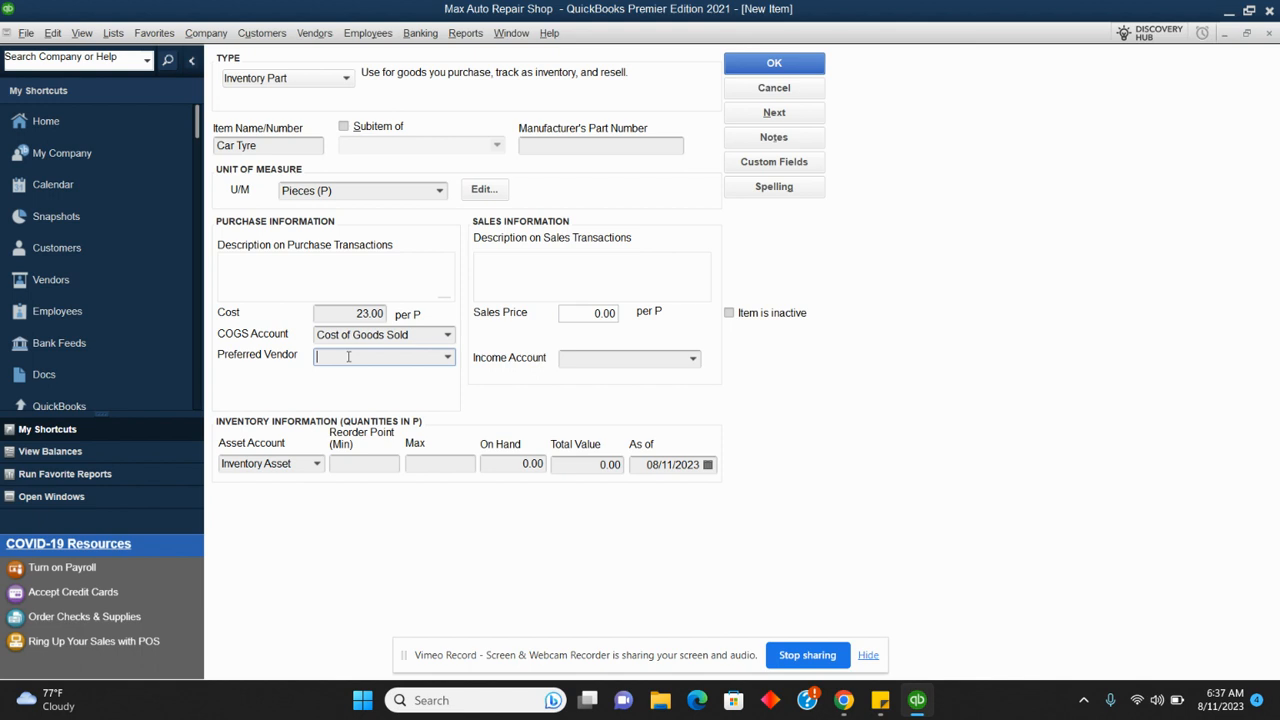
click(588, 314)
click(693, 358)
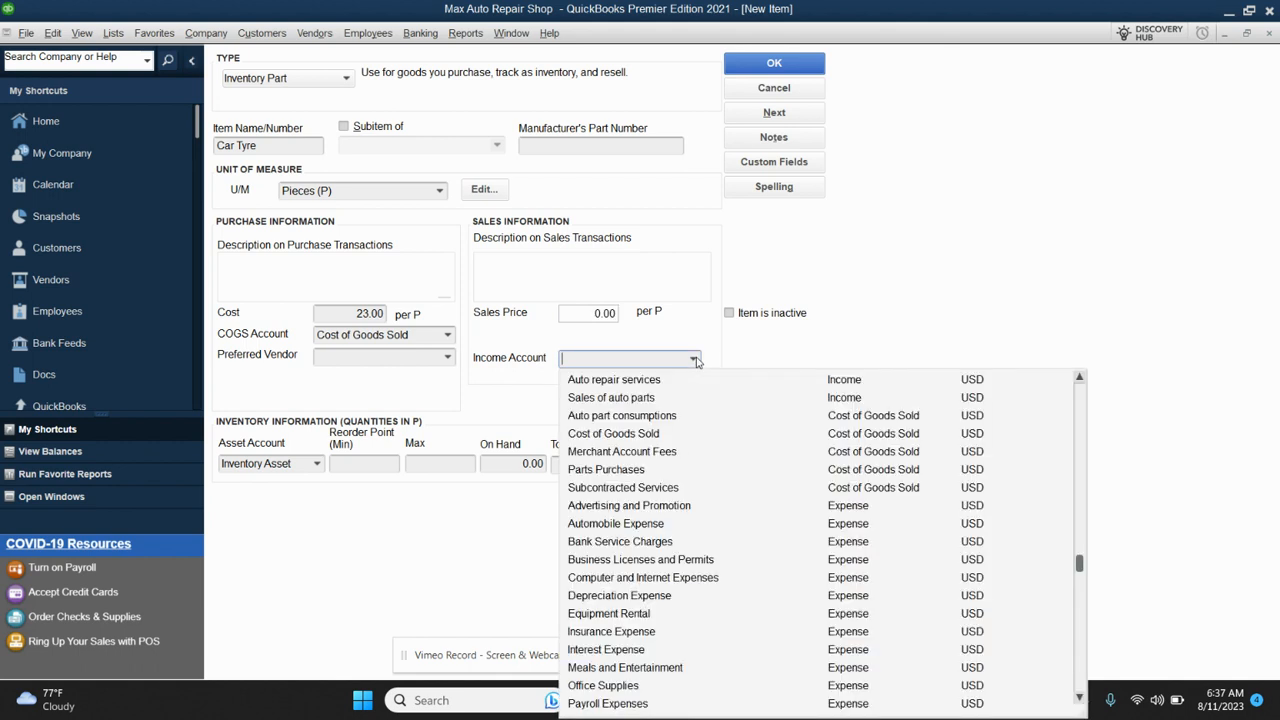
click(639, 398)
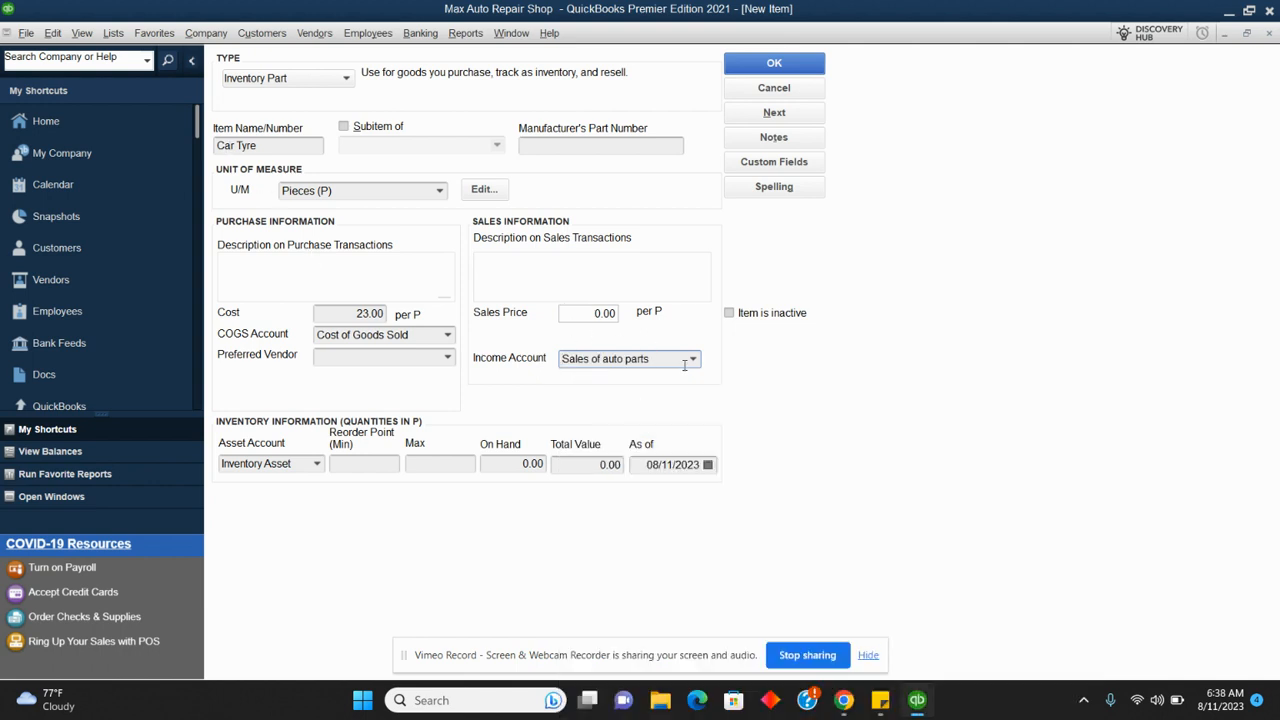
click(447, 357)
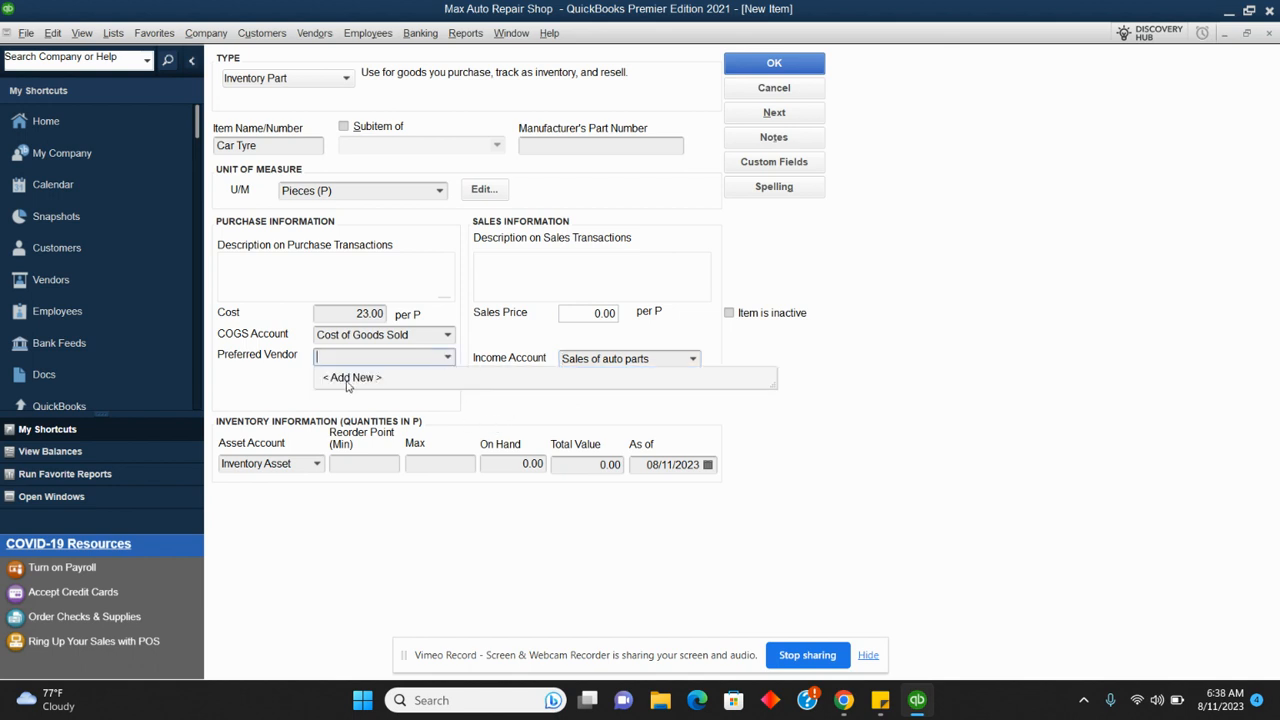
click(257, 399)
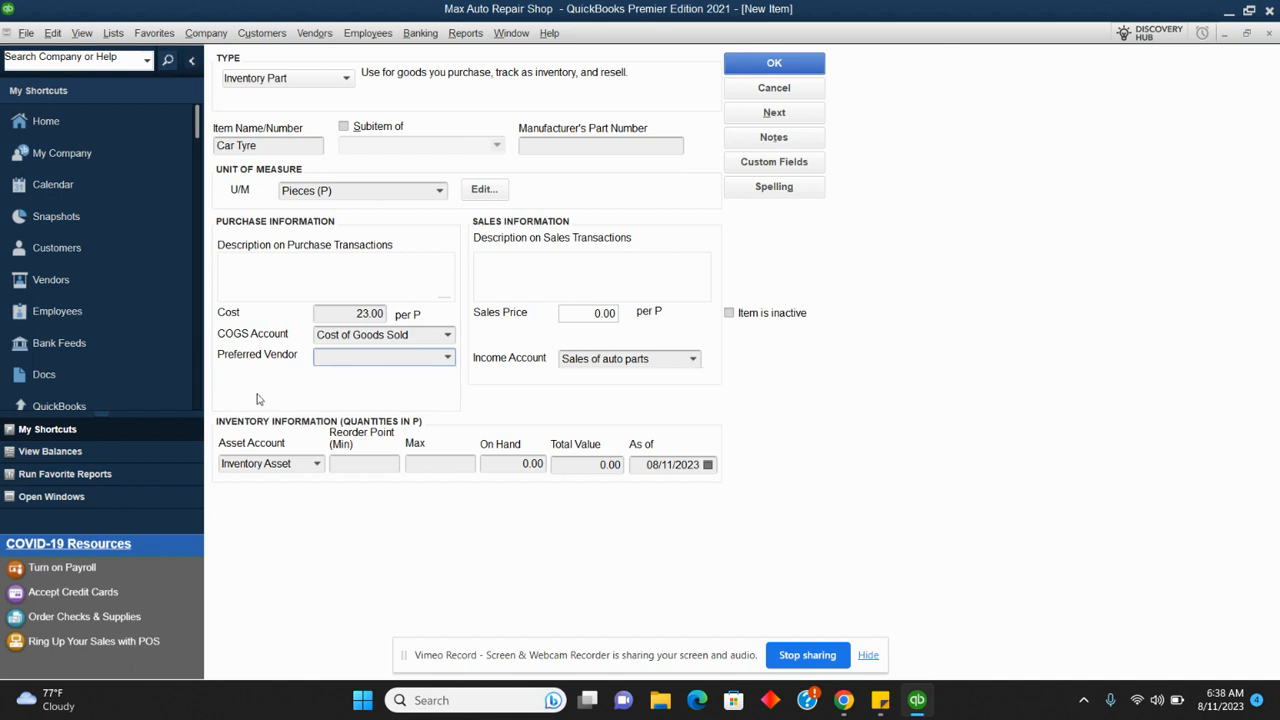
Enter 1,200 on hand, a maximum of 5,000 and a reorder point of 200 for Car Tyre, and save it to continue with another item
click(516, 466)
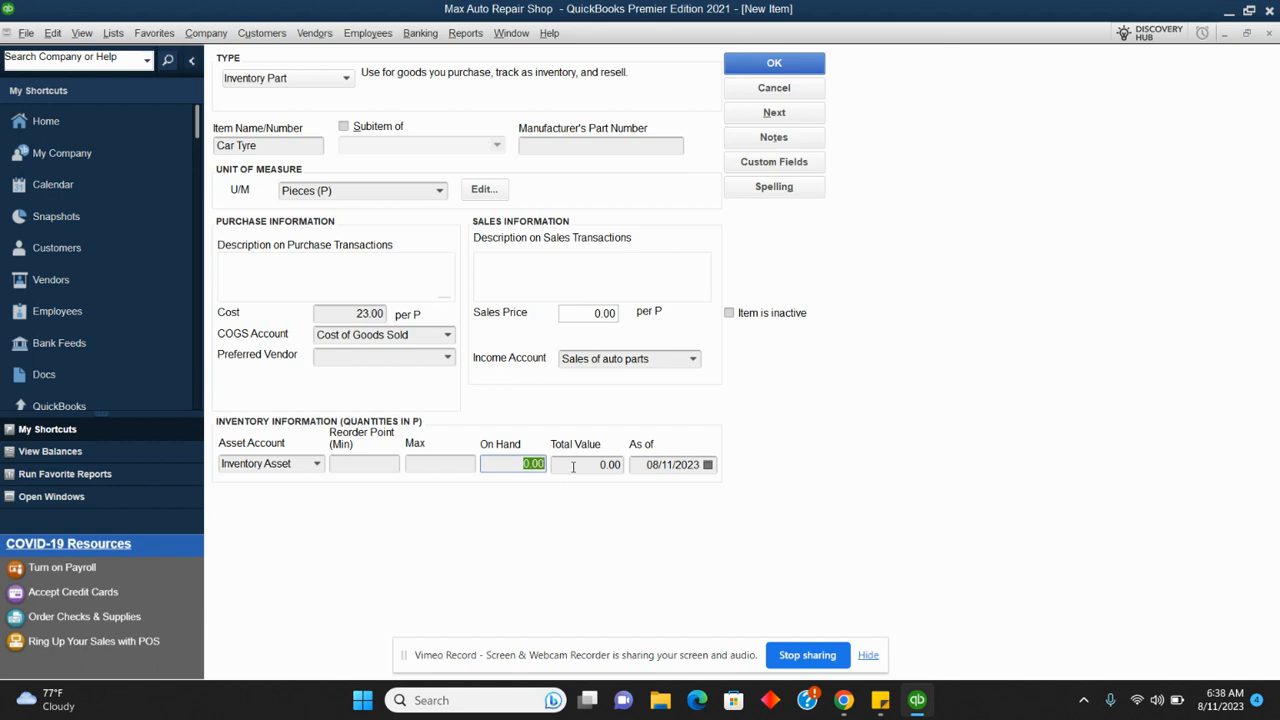
text(1200)
click(567, 467)
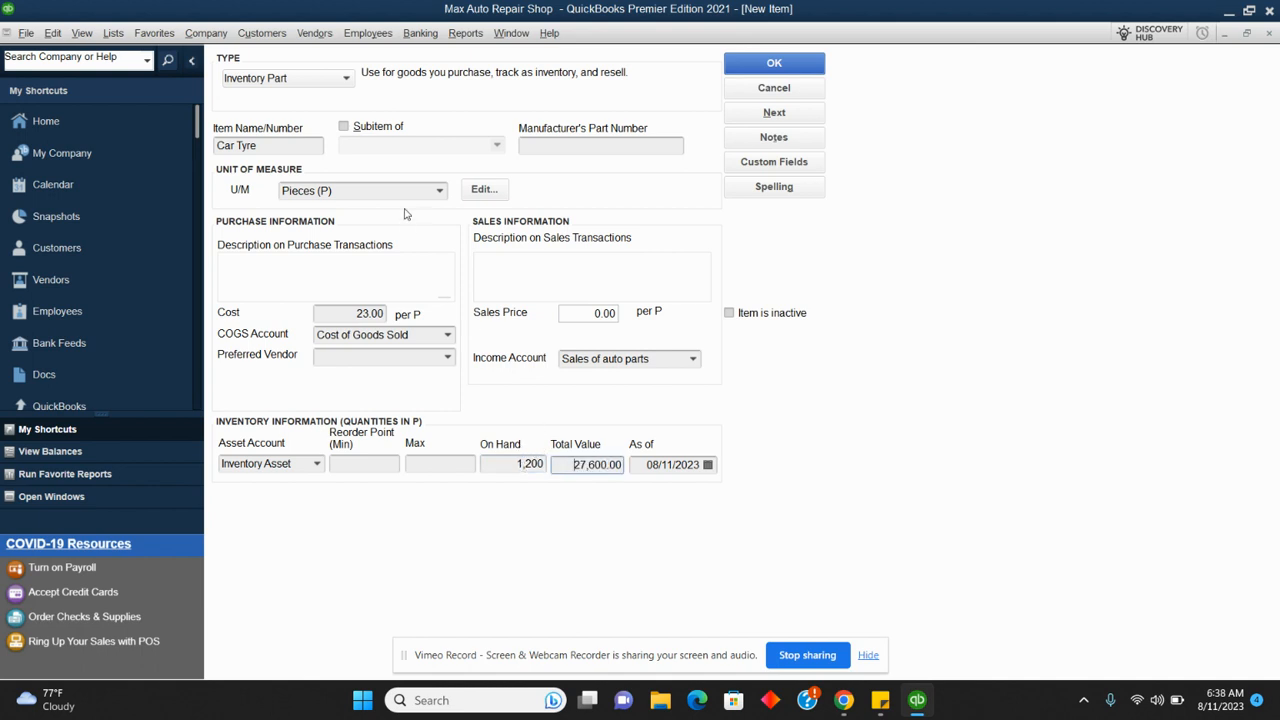
click(448, 465)
text(5000)
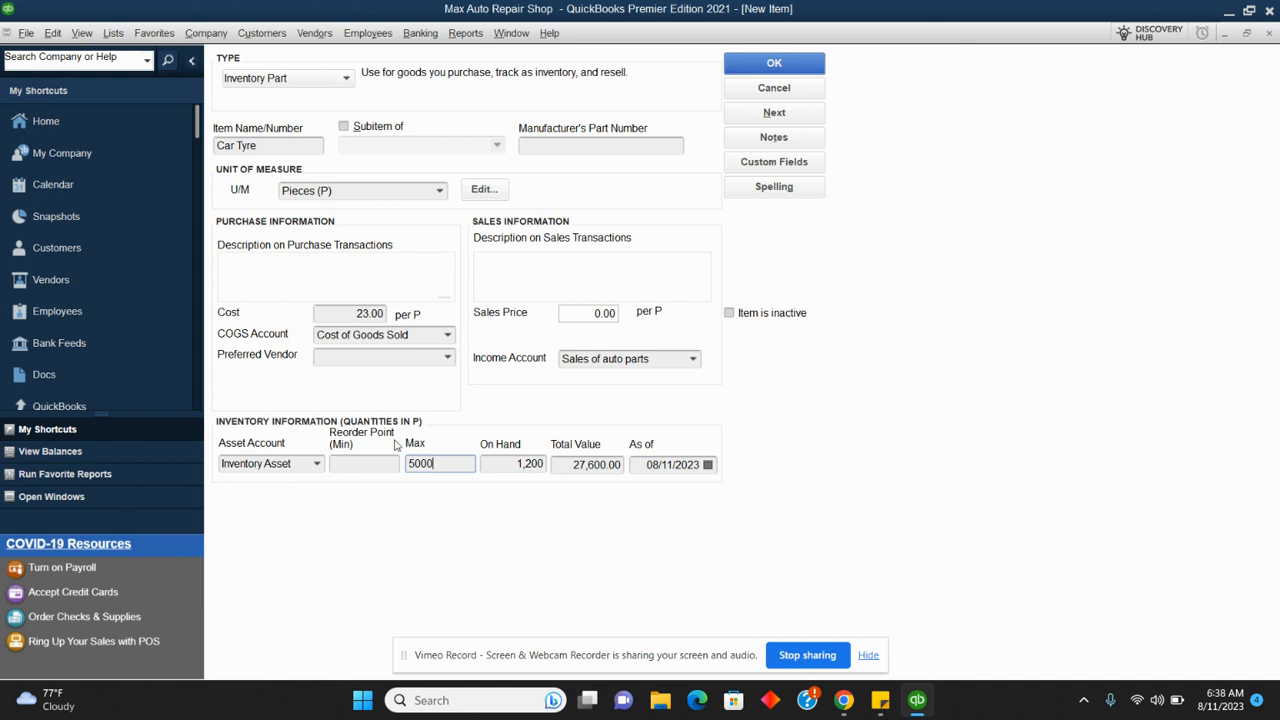
click(376, 466)
text(200)
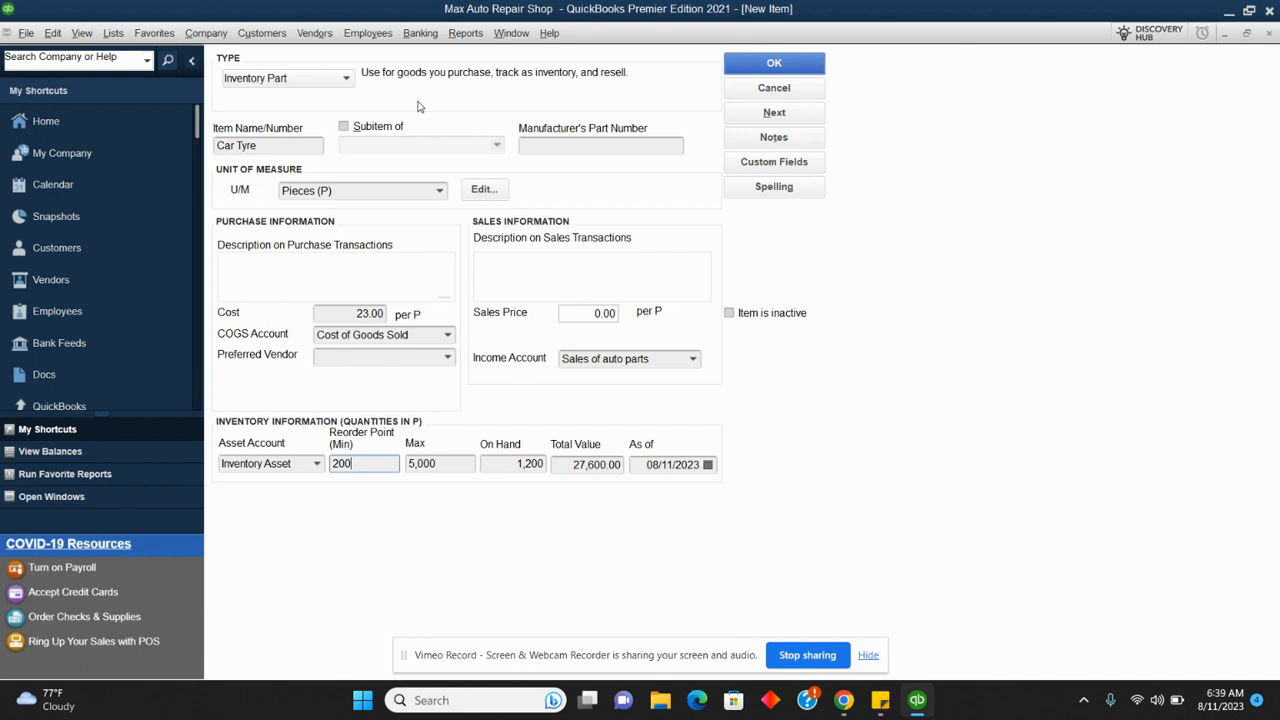
click(776, 114)
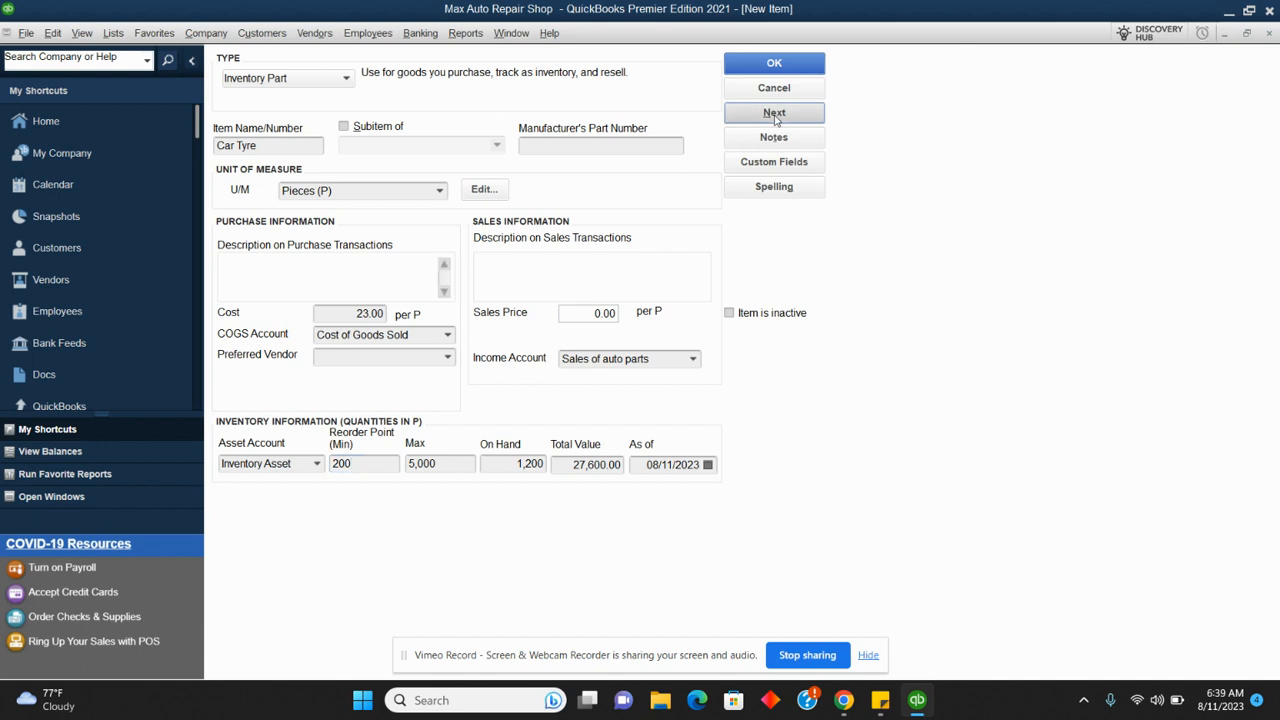
Name the new inventory part Car Engine and assign it the Pieces (P) unit of measure
click(288, 147)
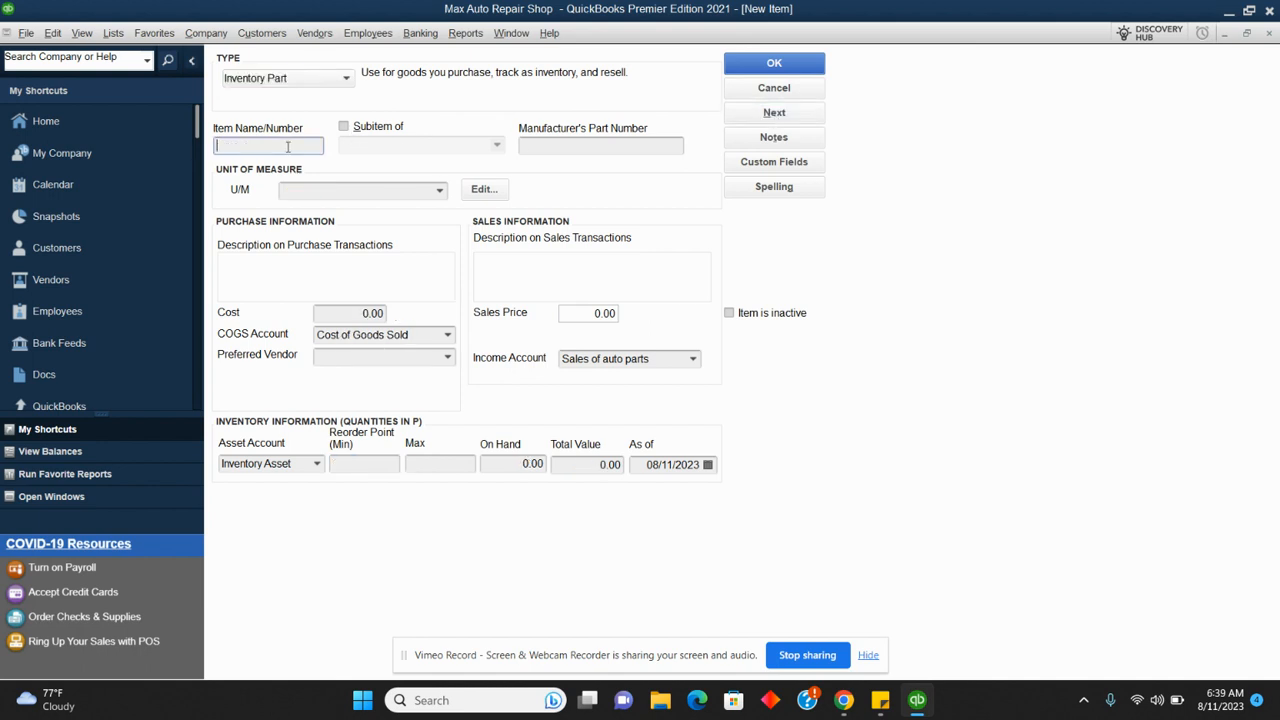
text(Car Engine)
click(443, 190)
click(372, 251)
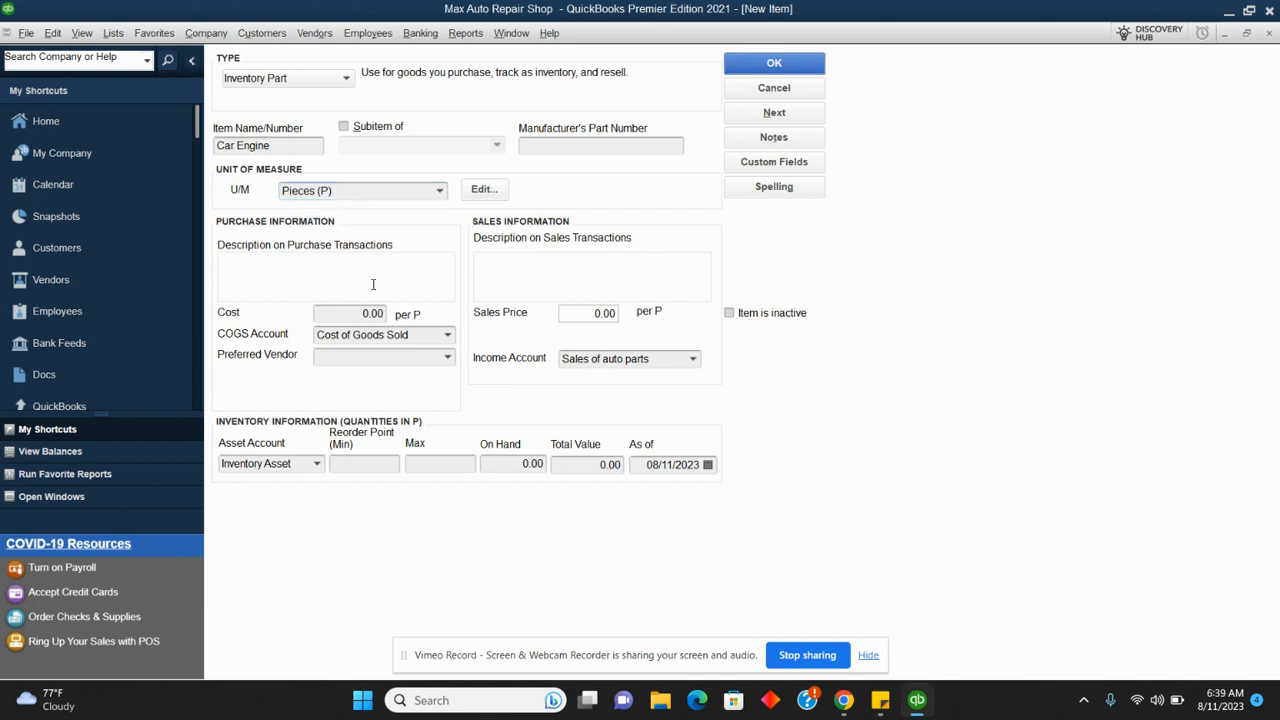
Set the Car Engine's cost to 1,500 per piece and its quantity on hand to 859
click(347, 312)
text(1500)
click(411, 356)
click(505, 465)
text(859)
click(582, 462)
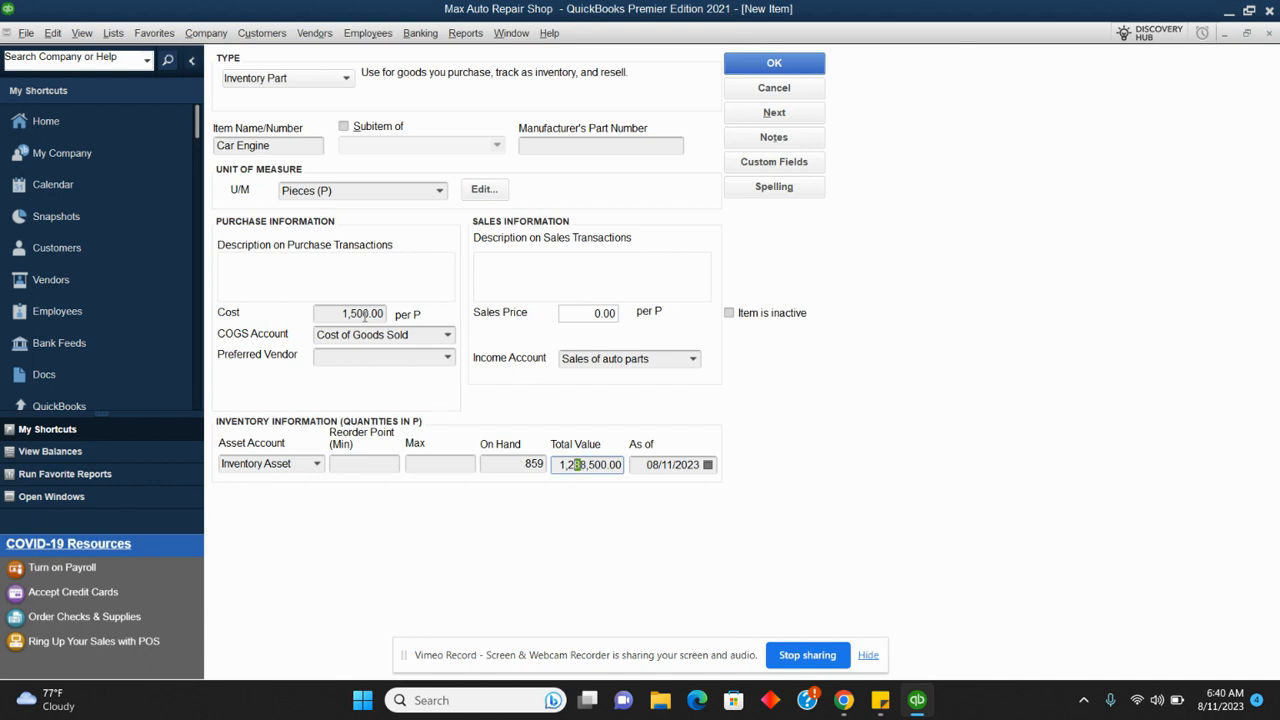
click(458, 467)
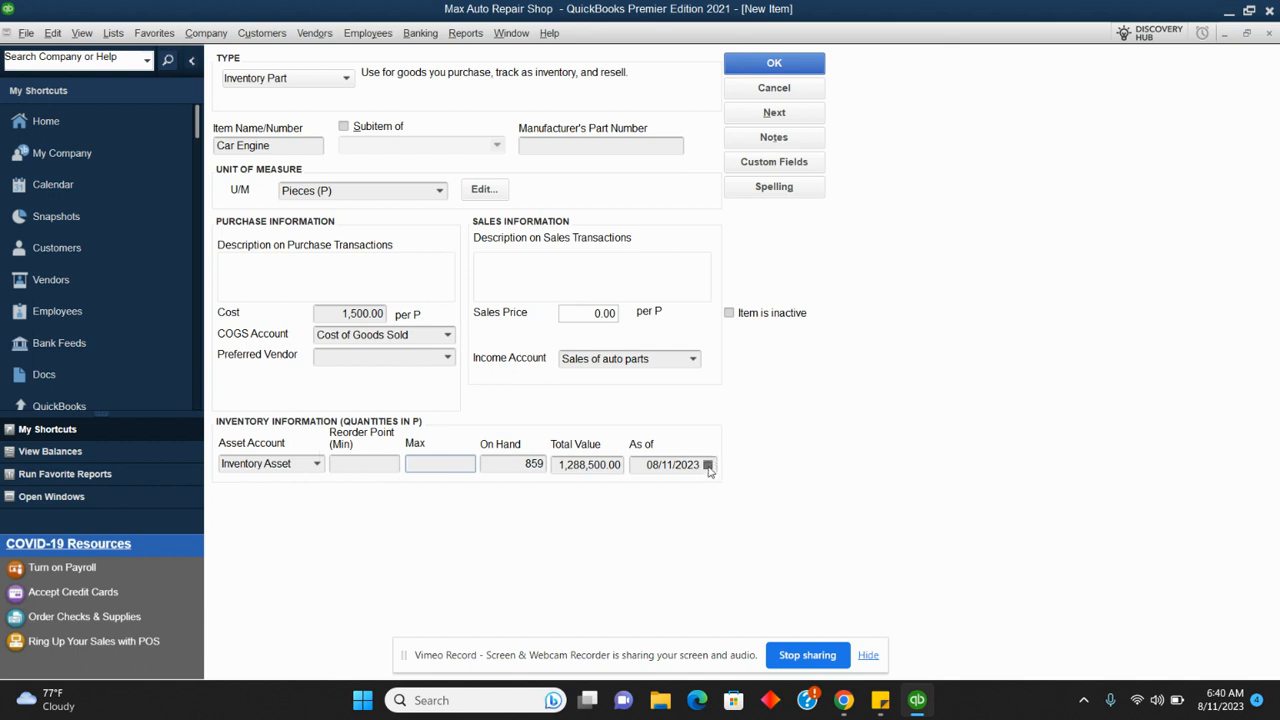
Date the Car Engine's opening stock 06/30/2023 and save the item
click(708, 466)
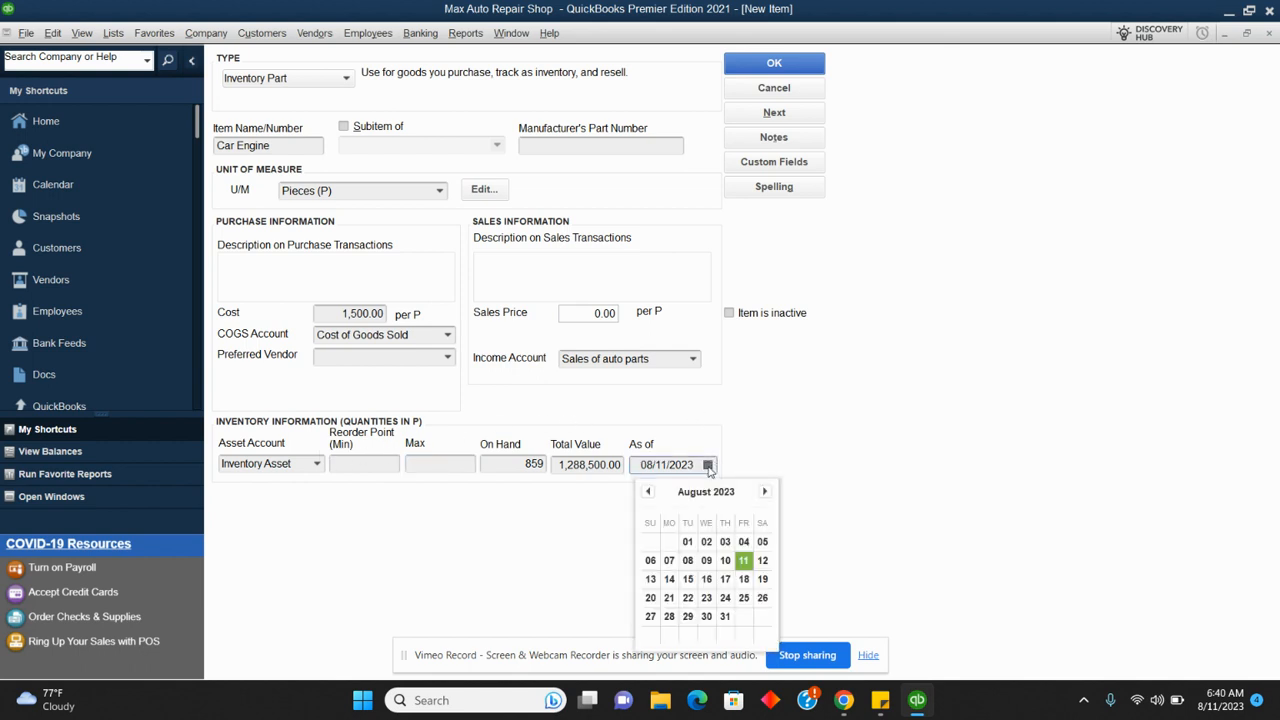
click(648, 492)
click(648, 492)
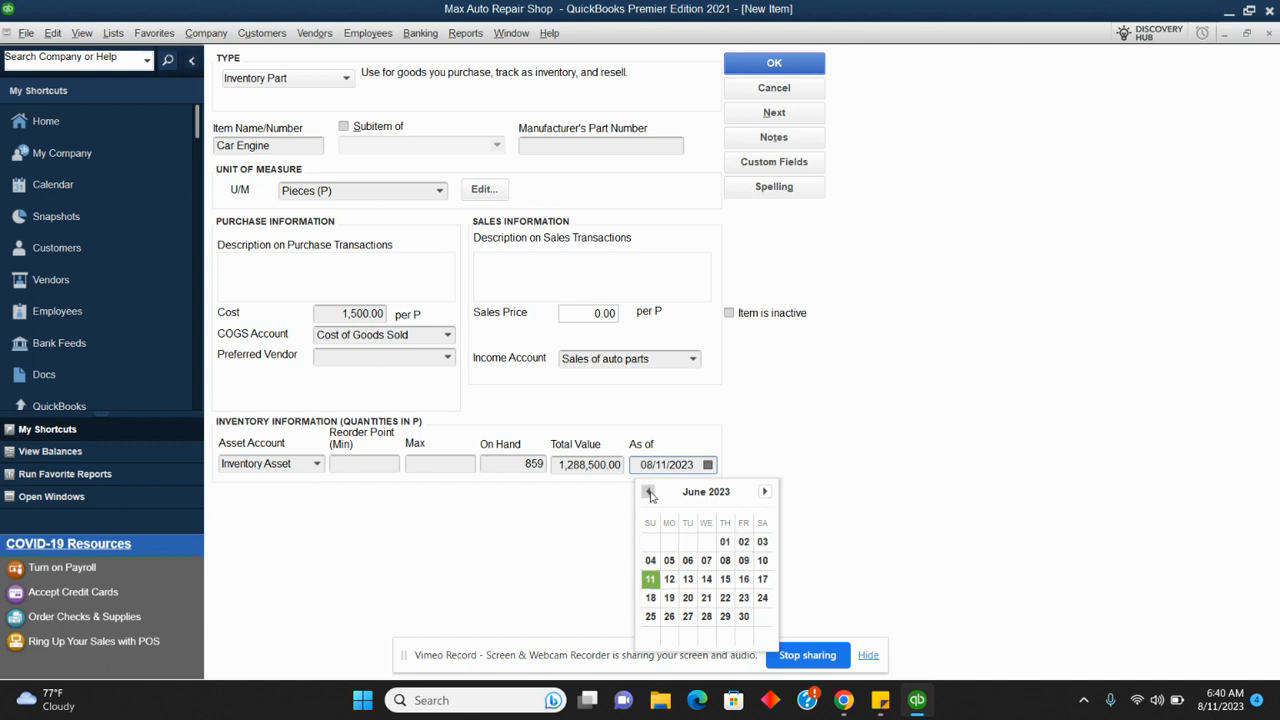
click(743, 616)
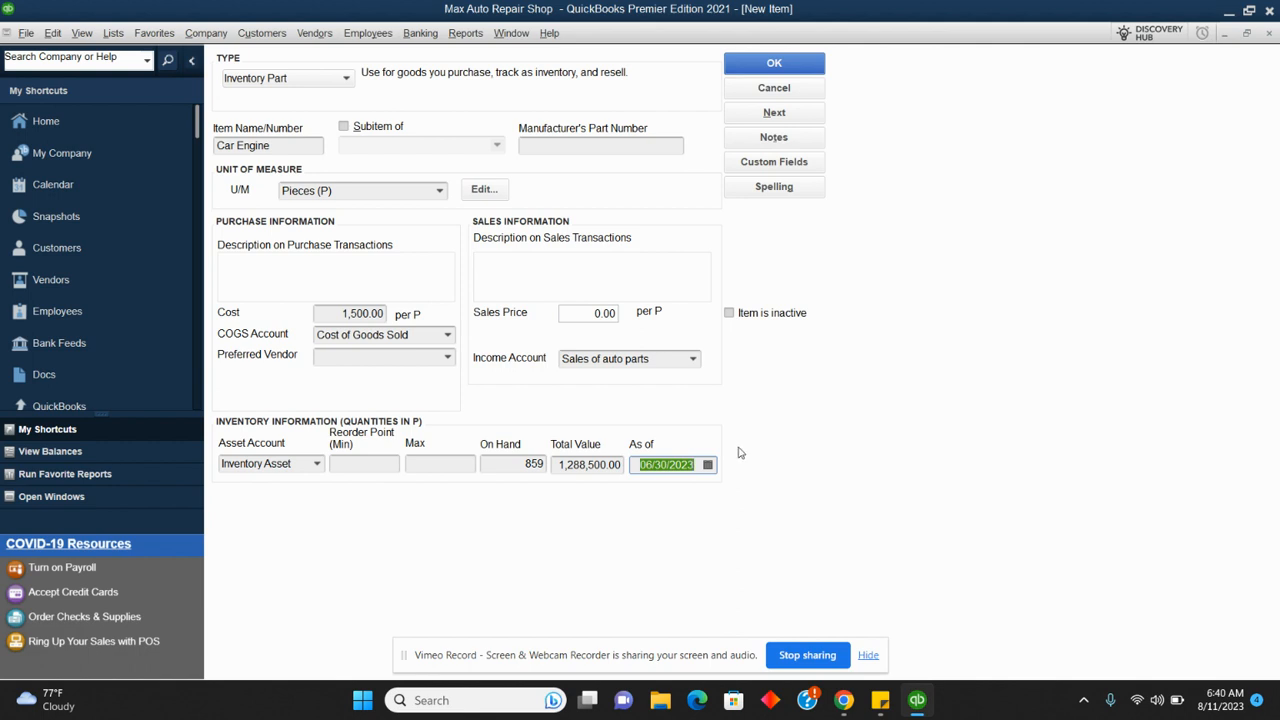
click(763, 66)
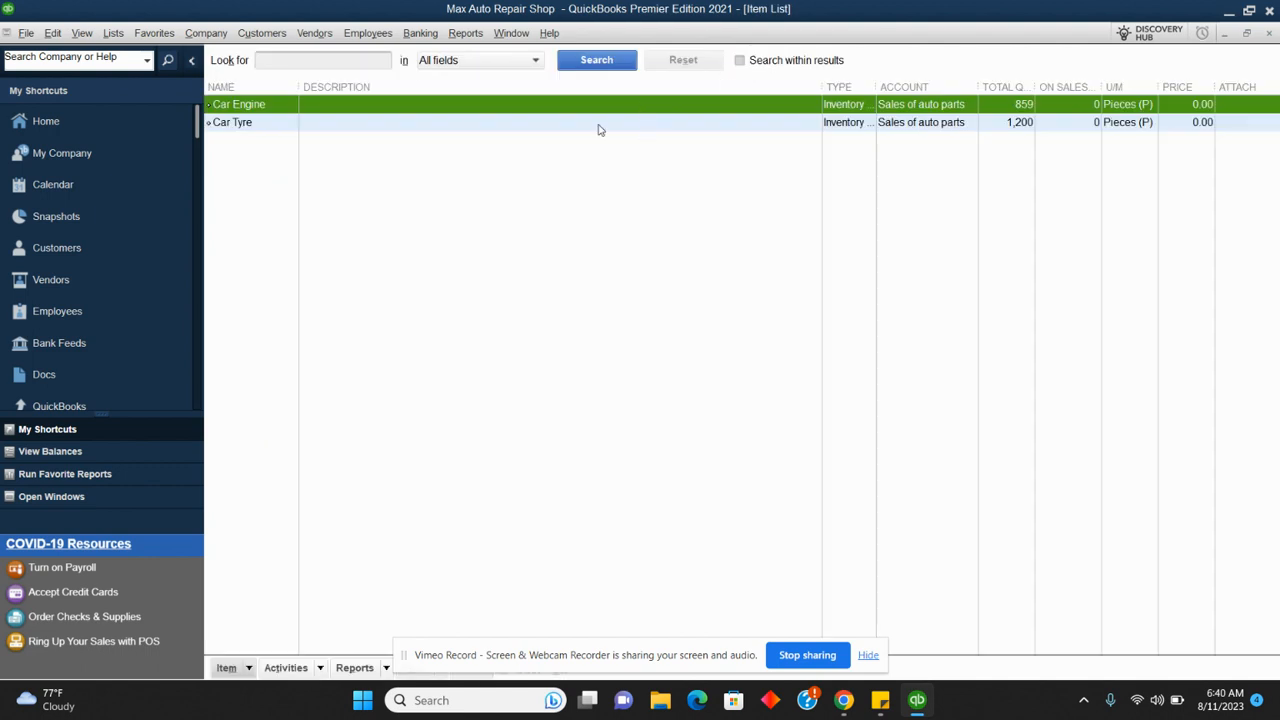
Review the Car Tyre item's details and close it without changes
click(600, 124)
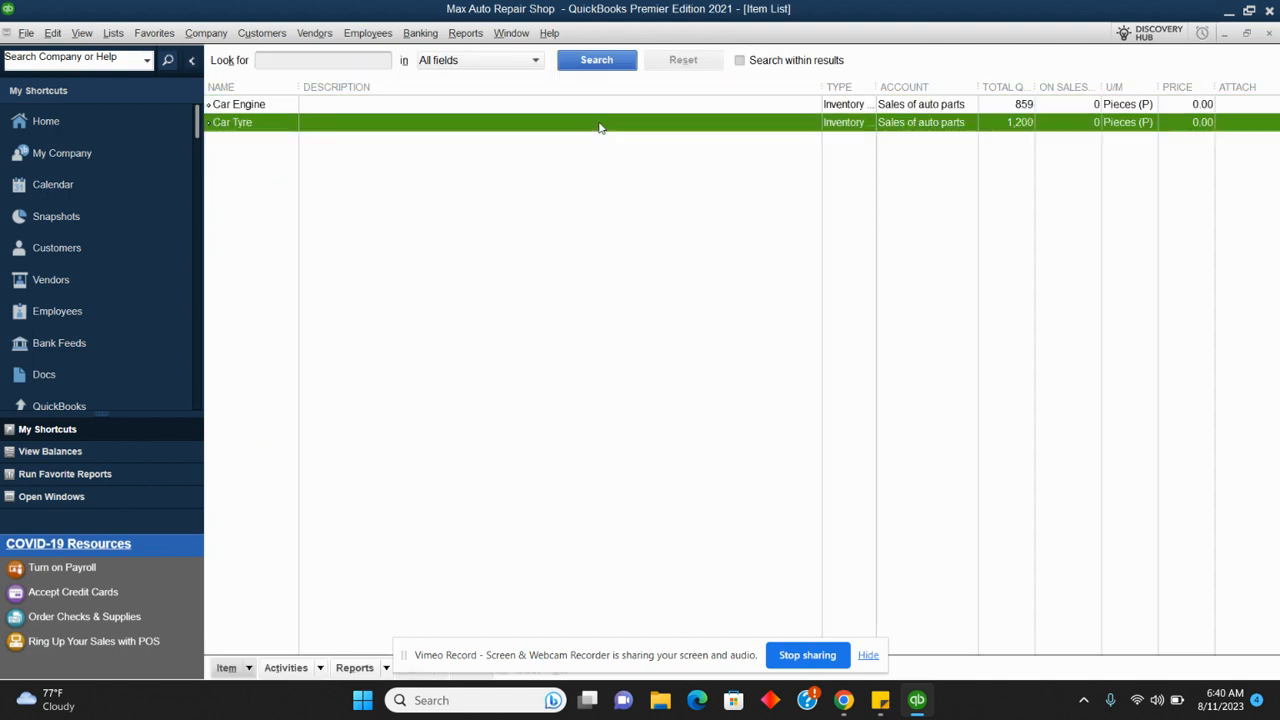
double_click(789, 131)
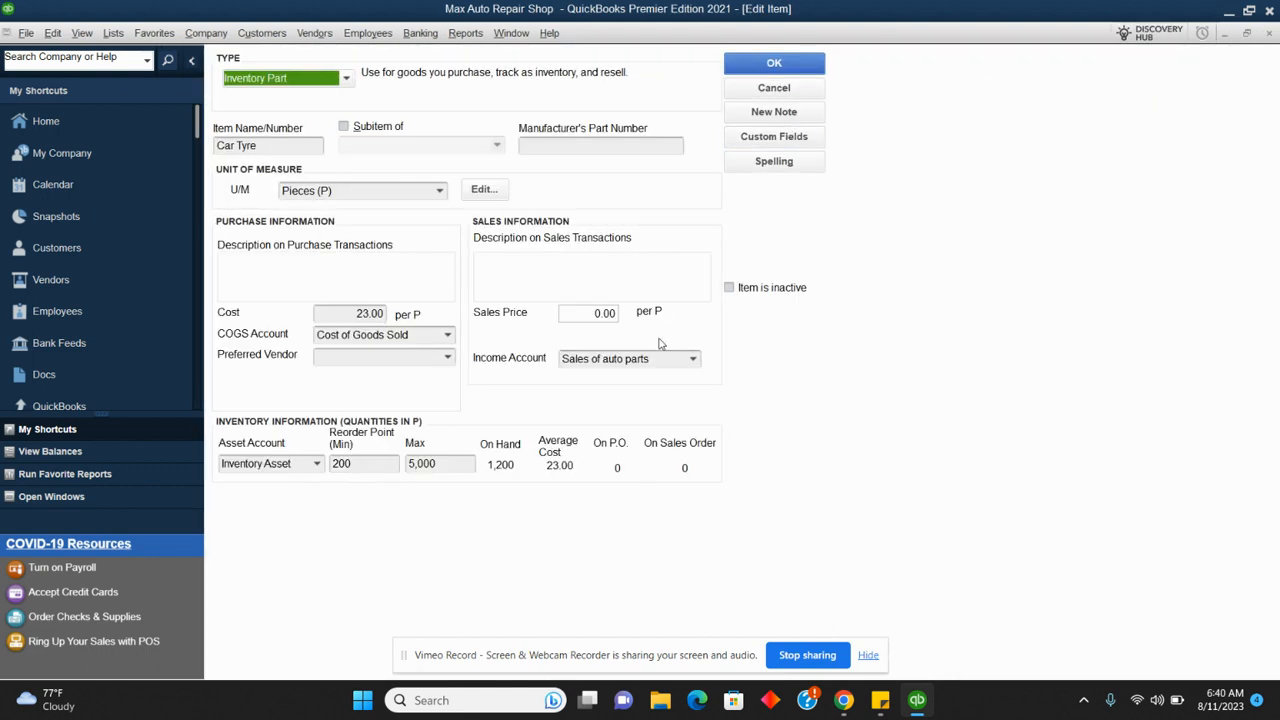
click(780, 96)
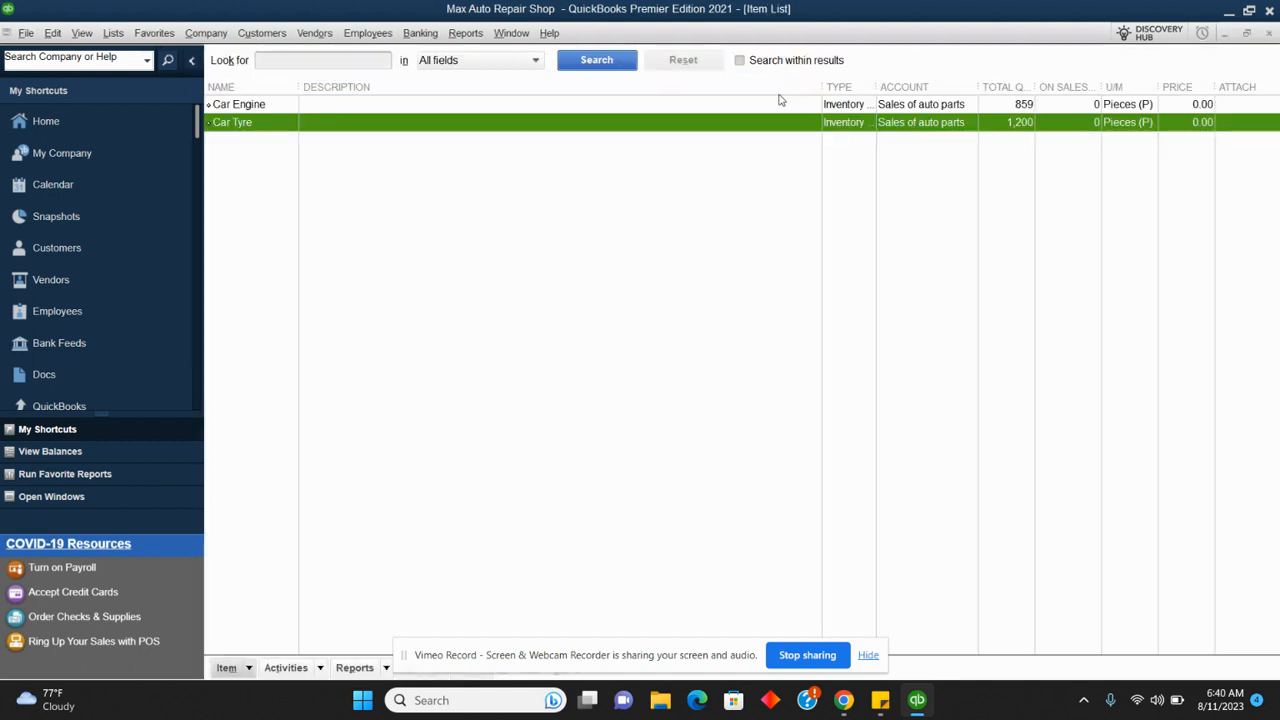
Open the Inventory Asset register from the Chart of Accounts and open its Car Tyre opening balance adjustment
click(114, 33)
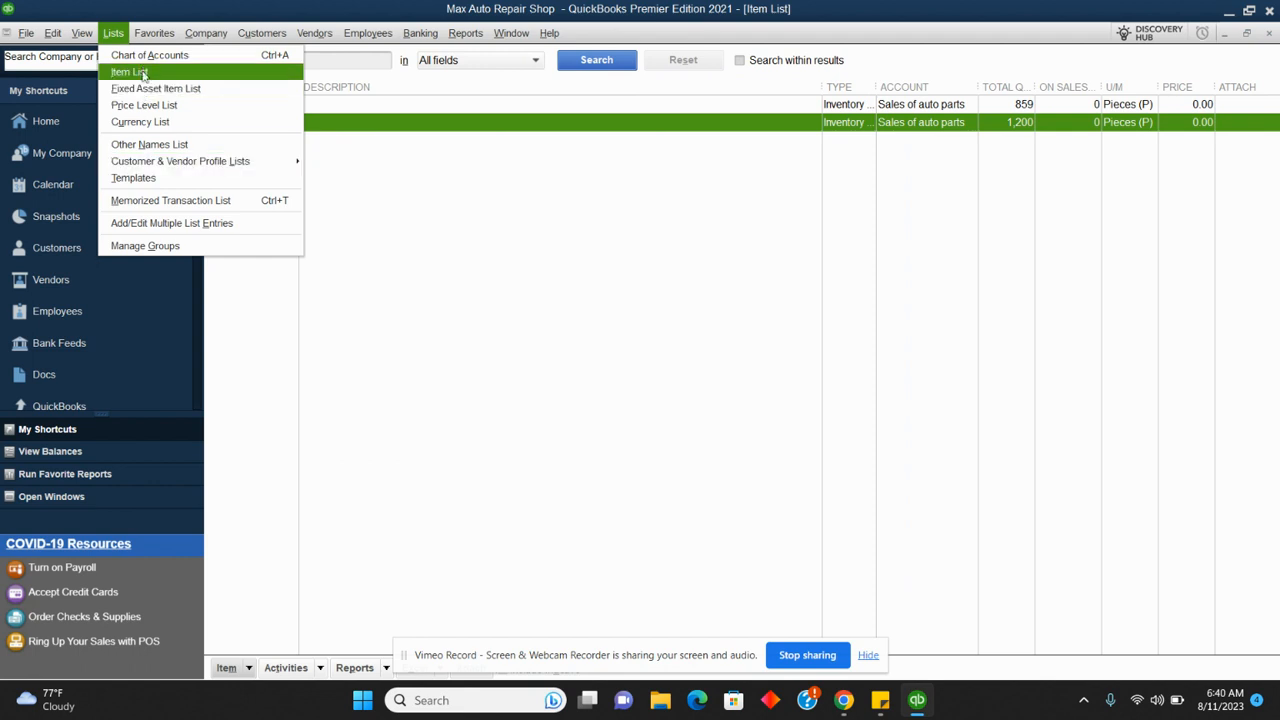
click(143, 58)
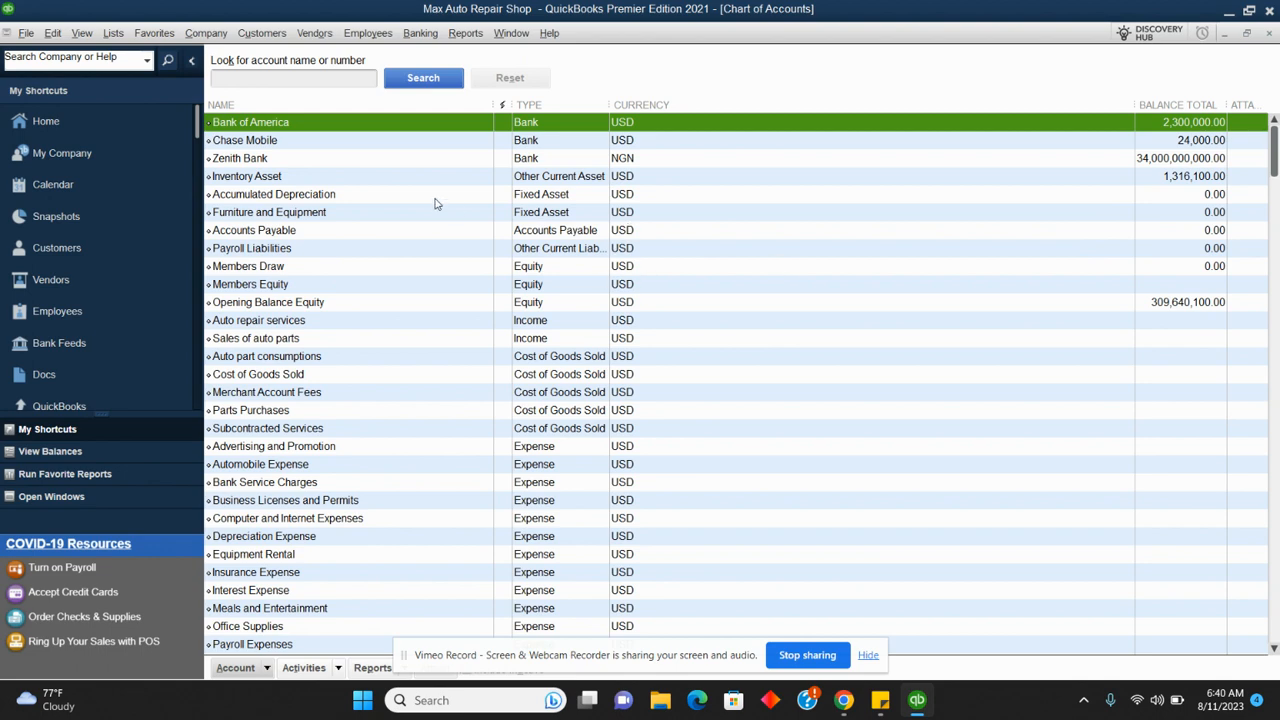
click(386, 182)
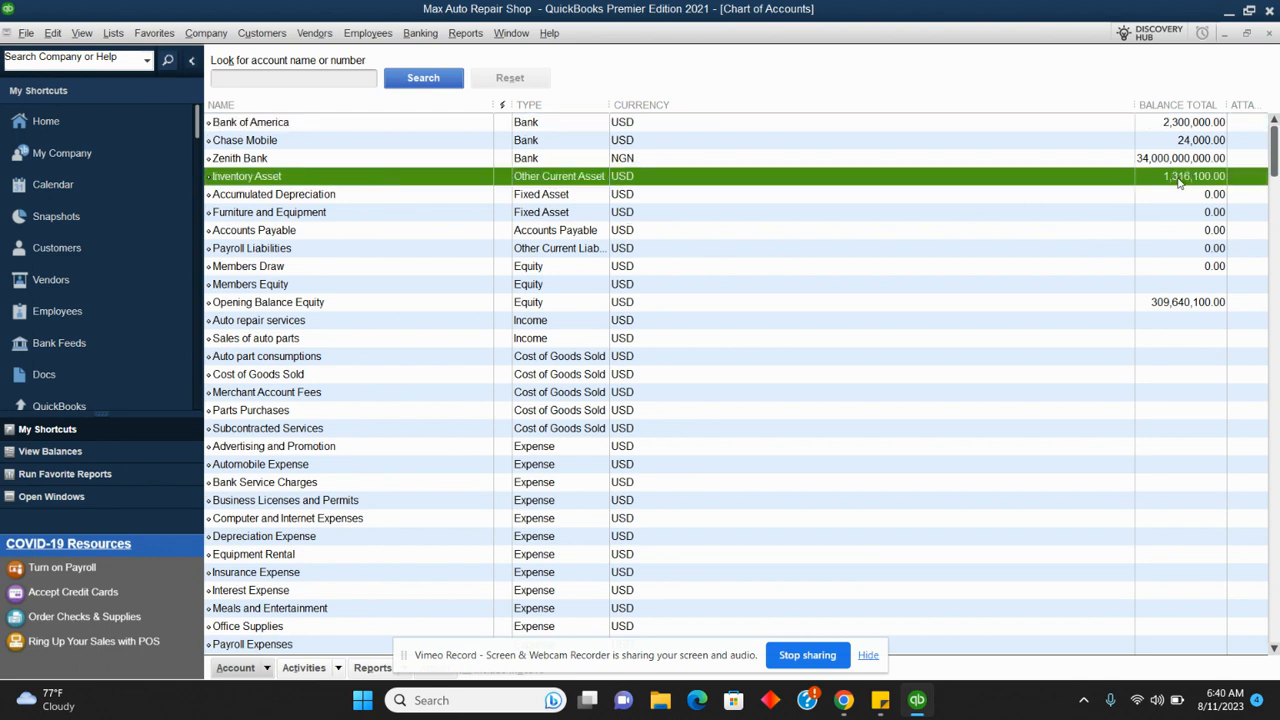
double_click(1180, 178)
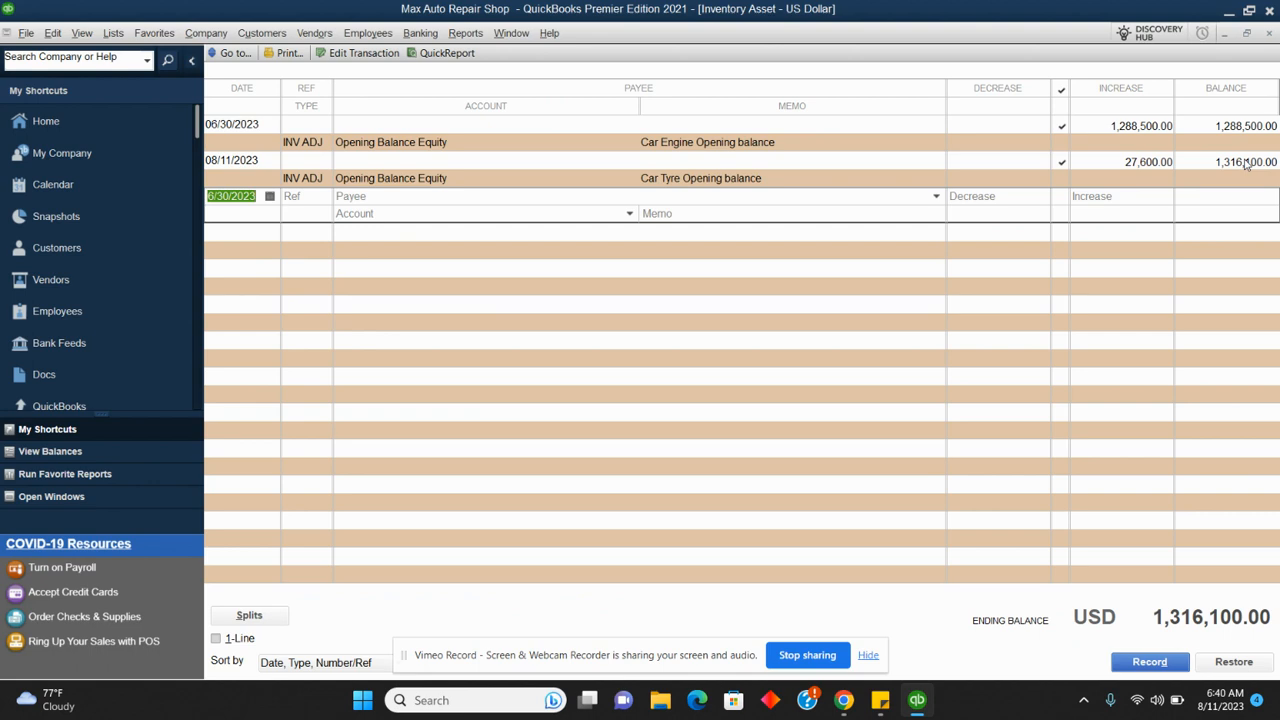
double_click(1246, 163)
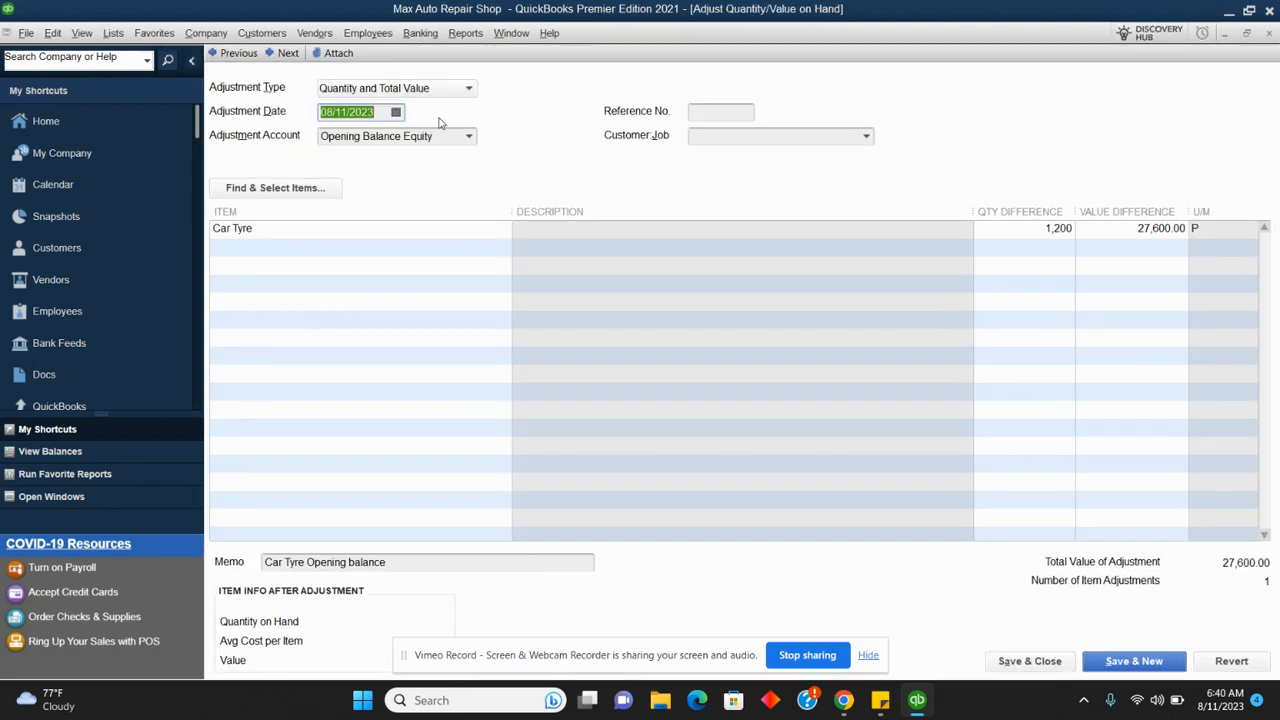
Change the Car Tyre adjustment date to 06/30/2023, record the change and return to the Item List
click(396, 112)
click(338, 139)
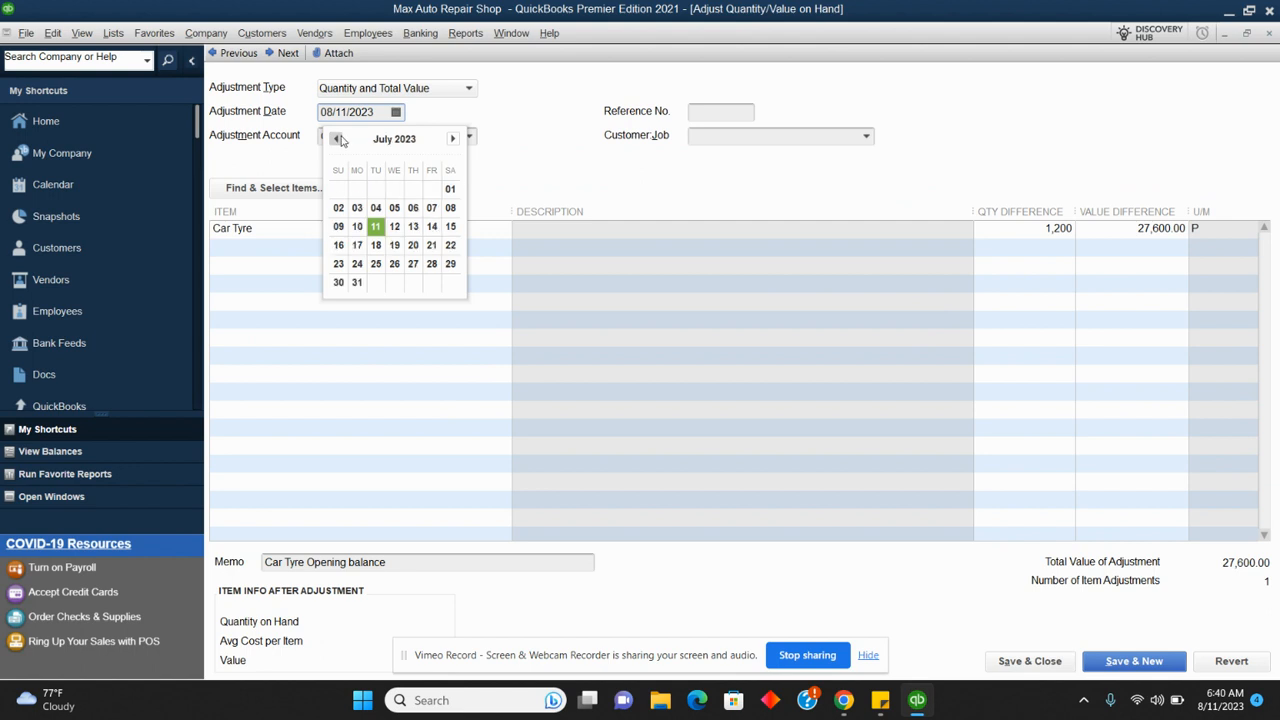
click(338, 139)
click(431, 264)
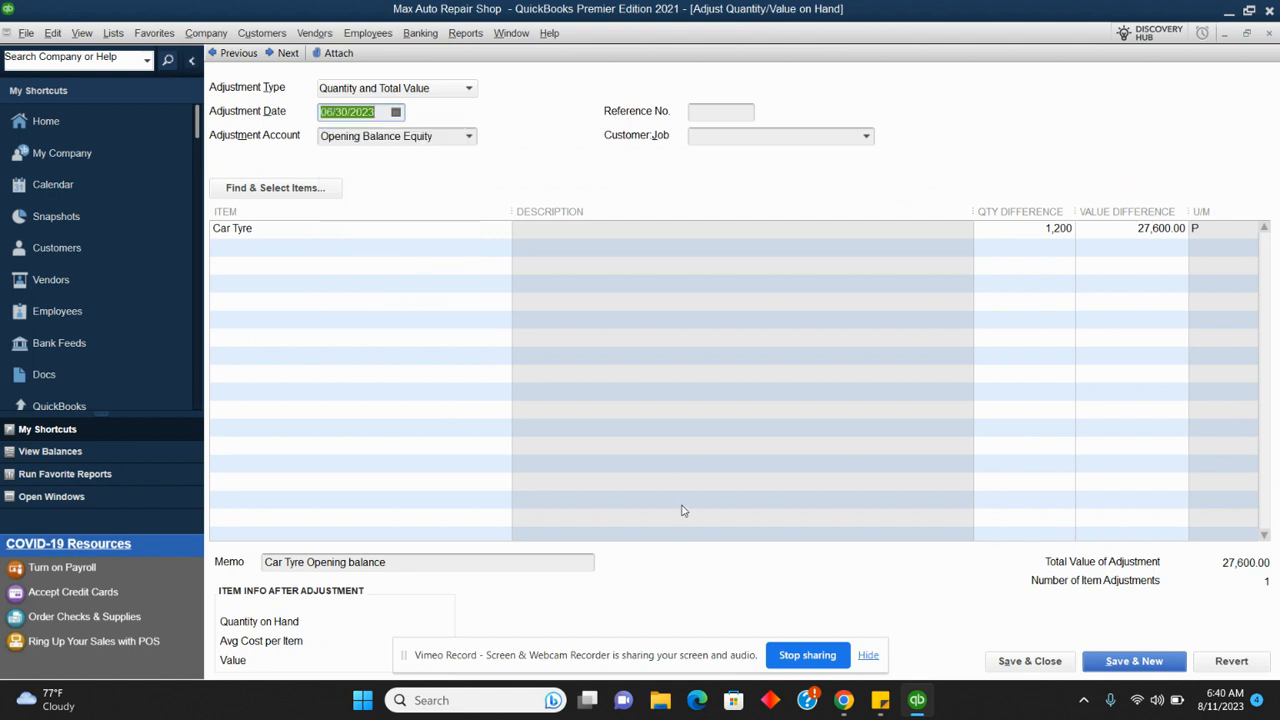
click(1027, 661)
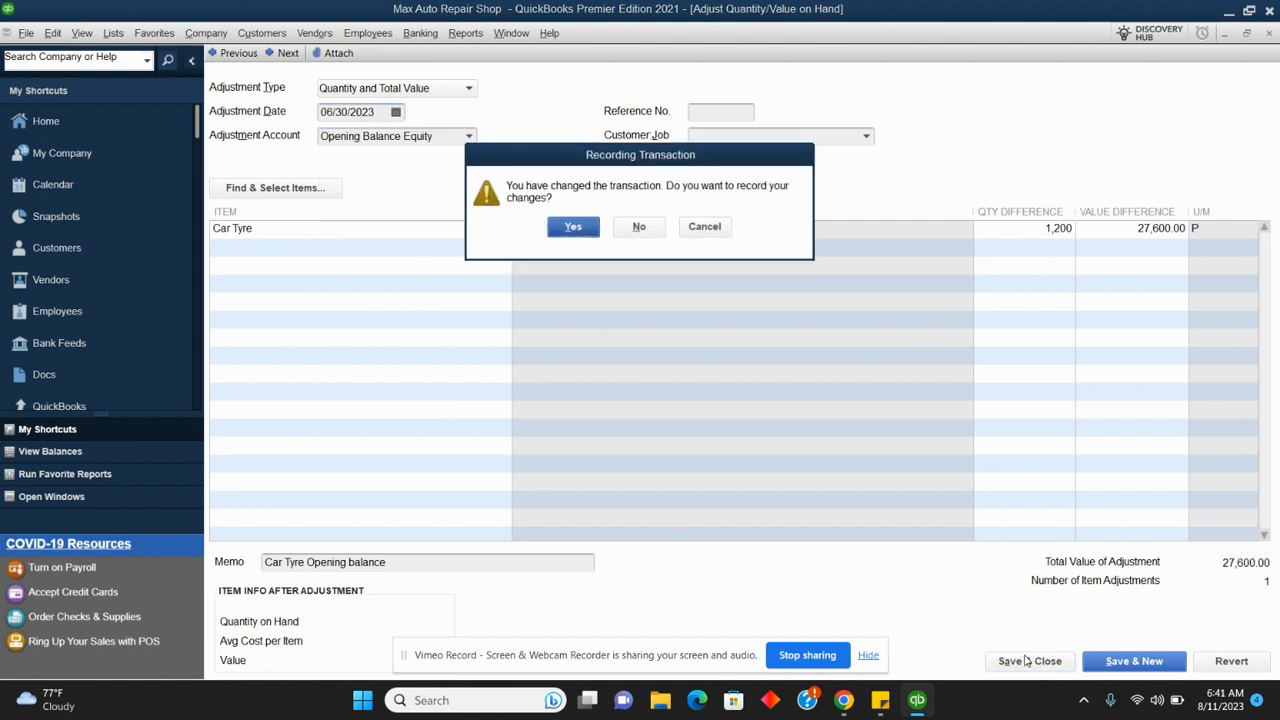
click(590, 228)
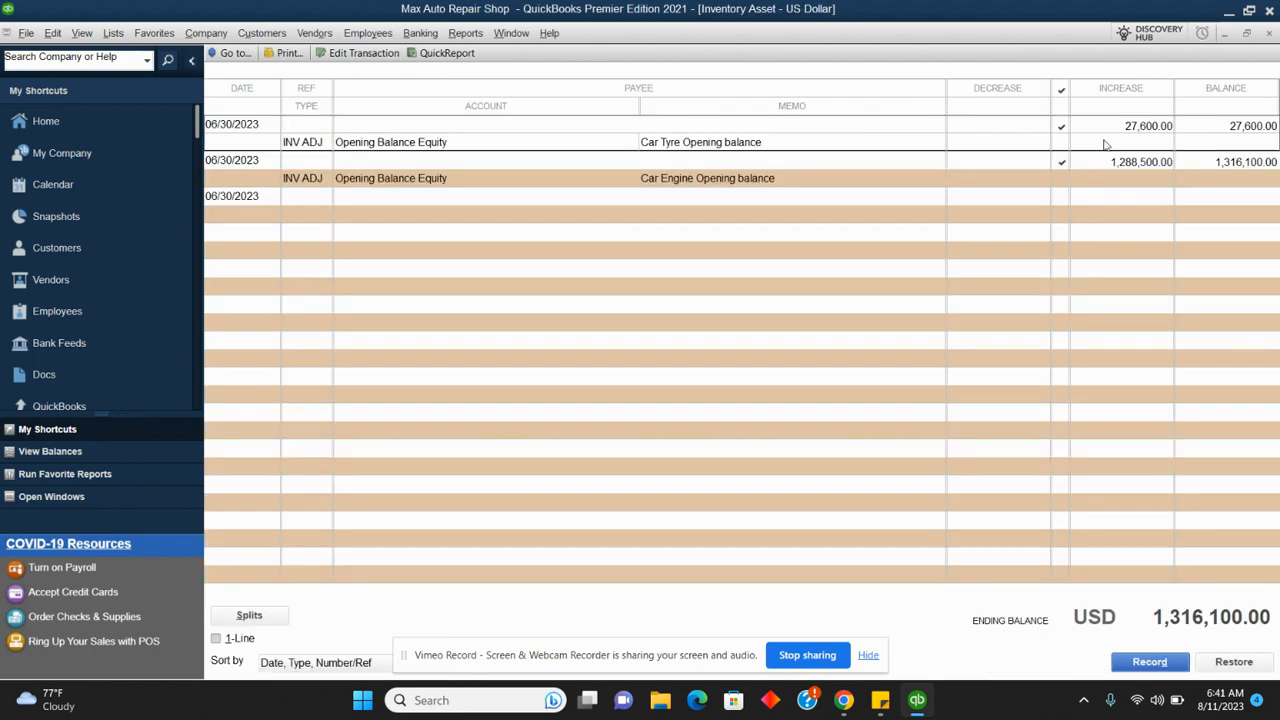
click(1271, 34)
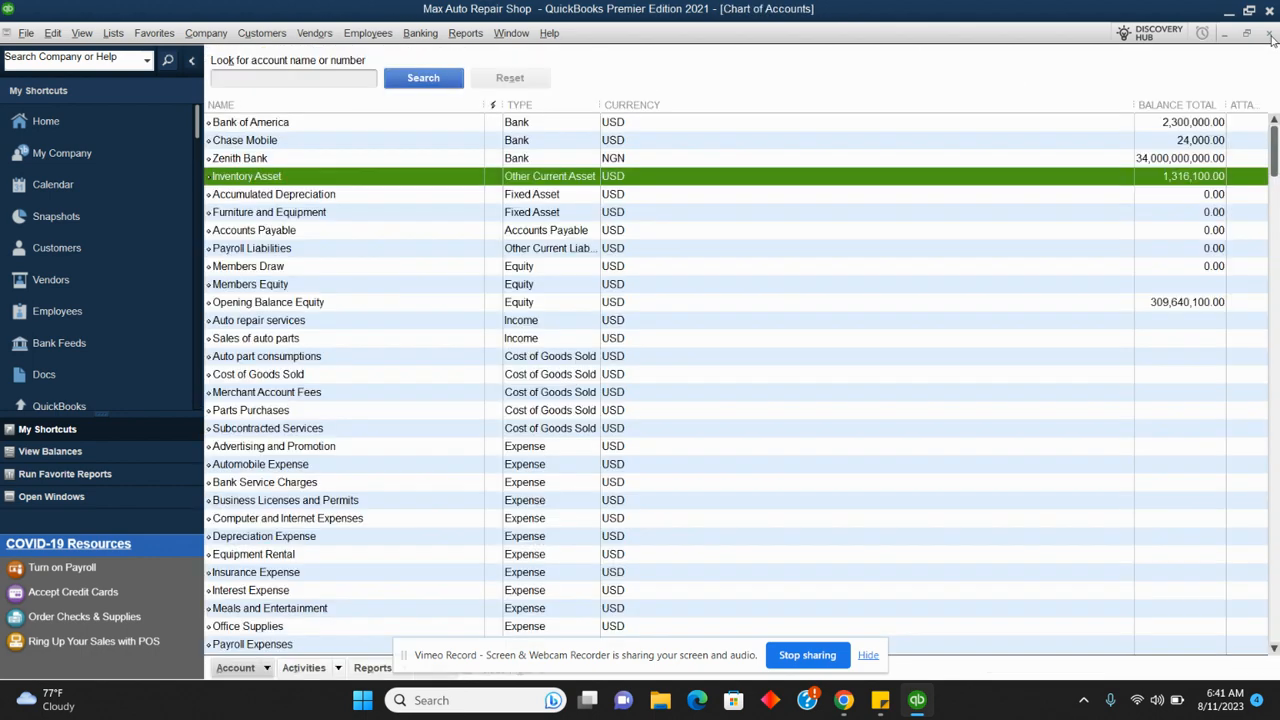
click(1270, 34)
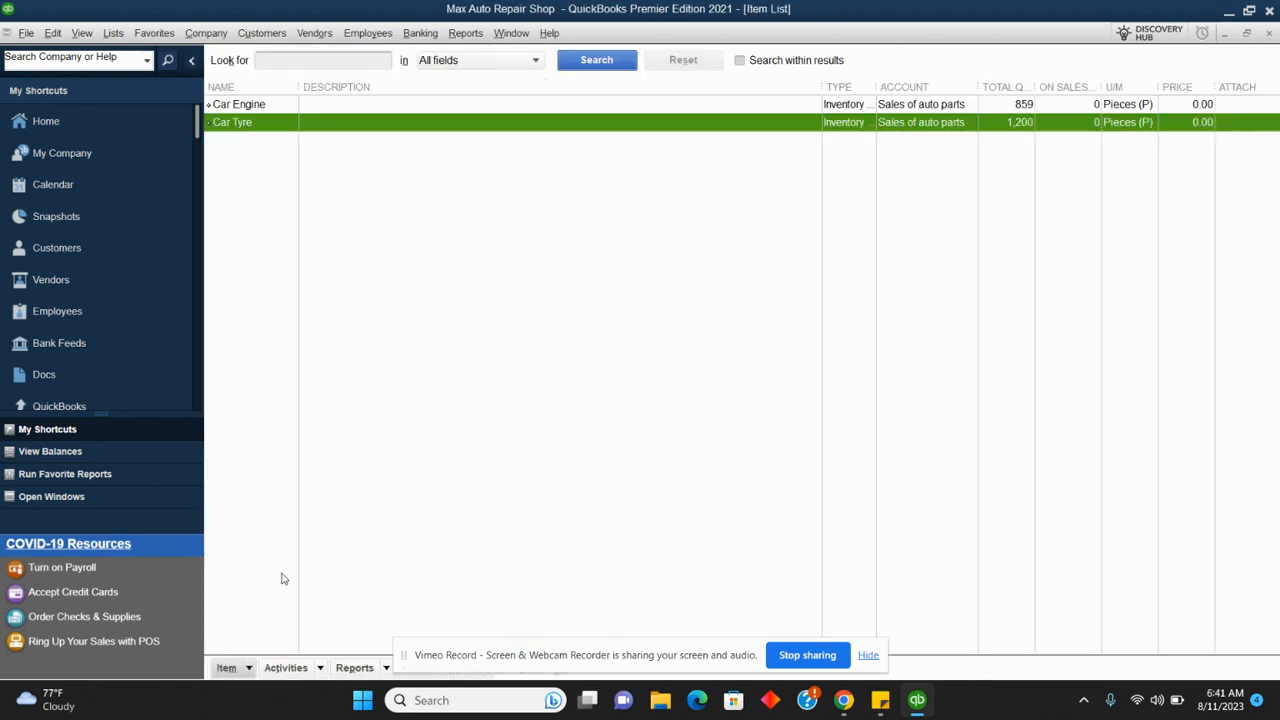
Start a new Inventory Part item named Car Seat with Pieces as its unit of measure
click(249, 668)
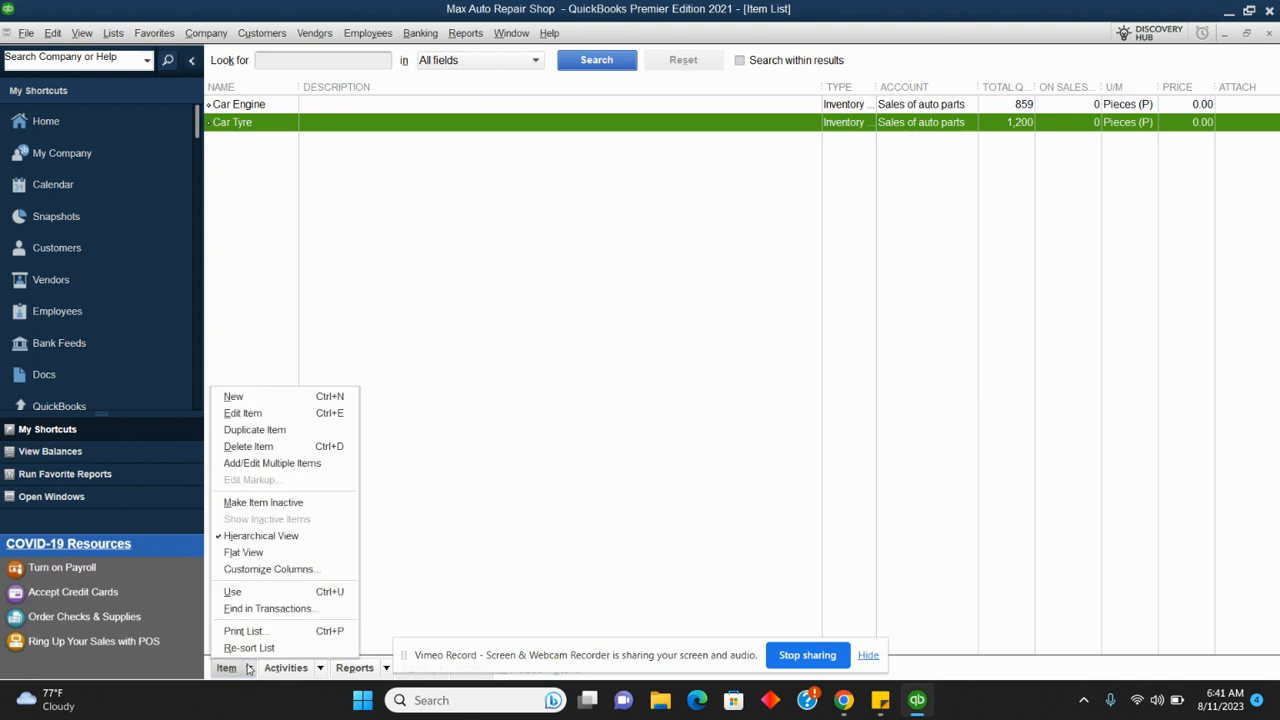
click(258, 400)
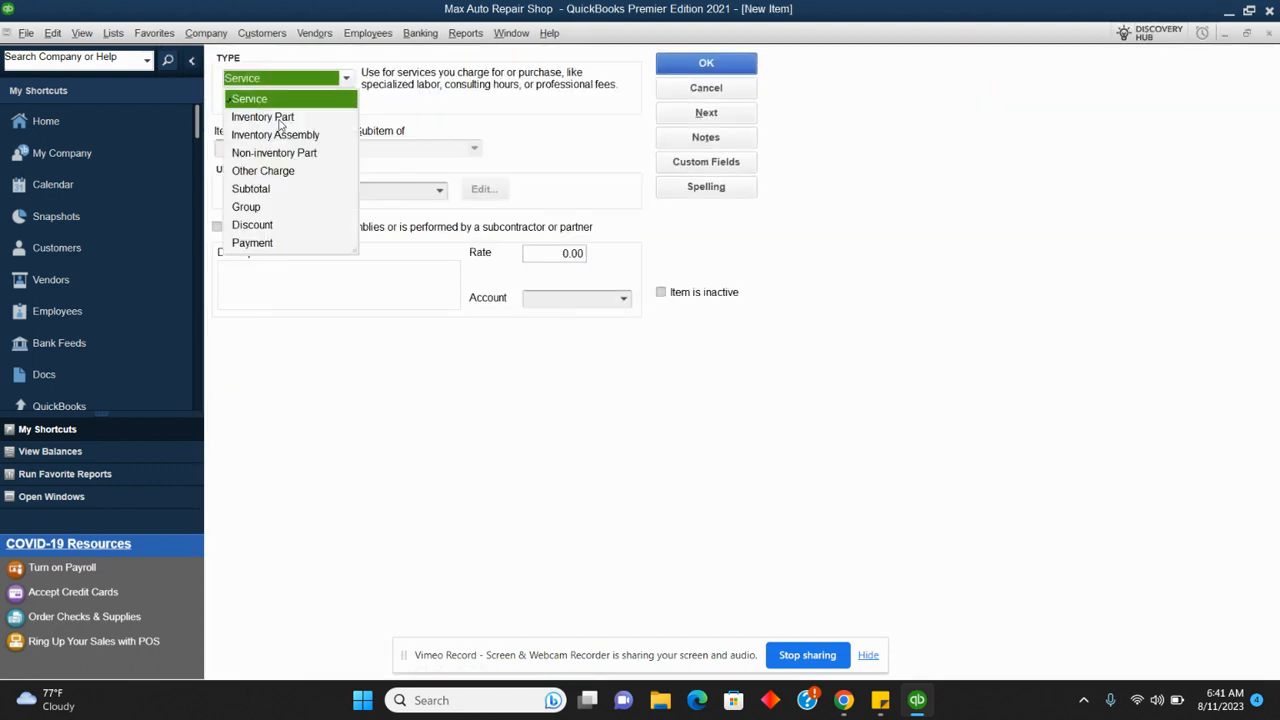
click(262, 117)
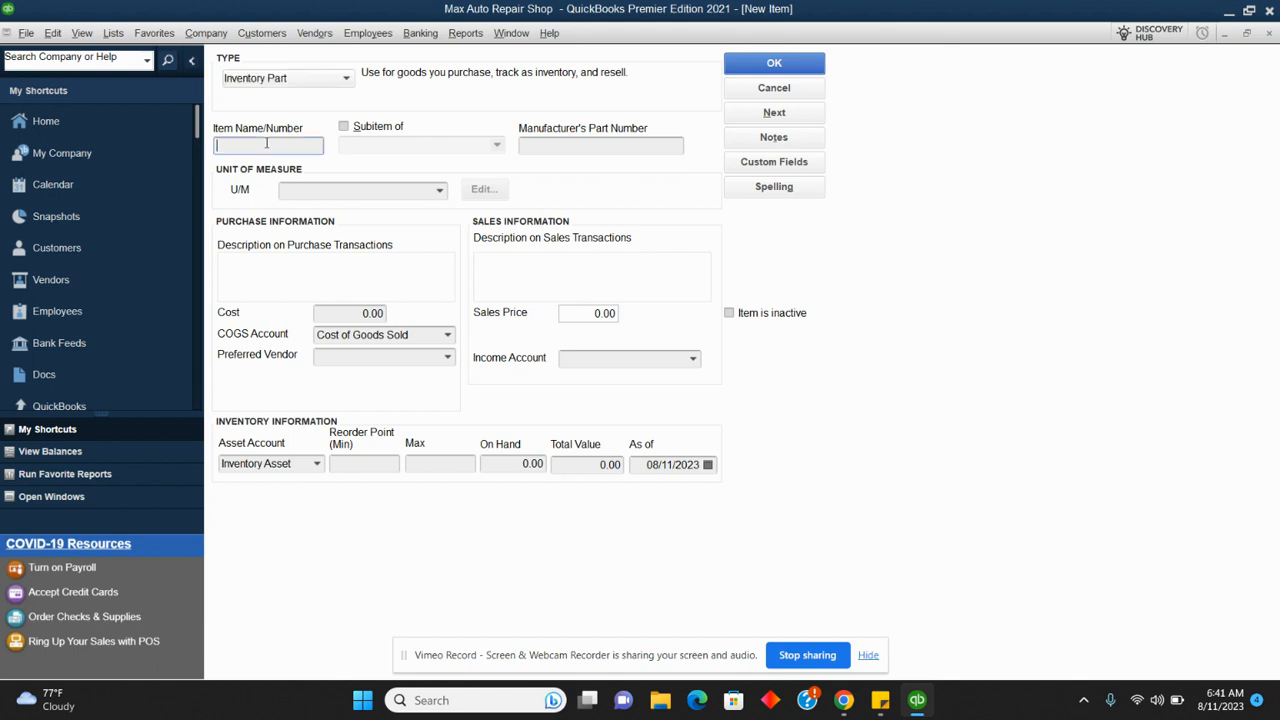
text(Car Seat)
click(439, 190)
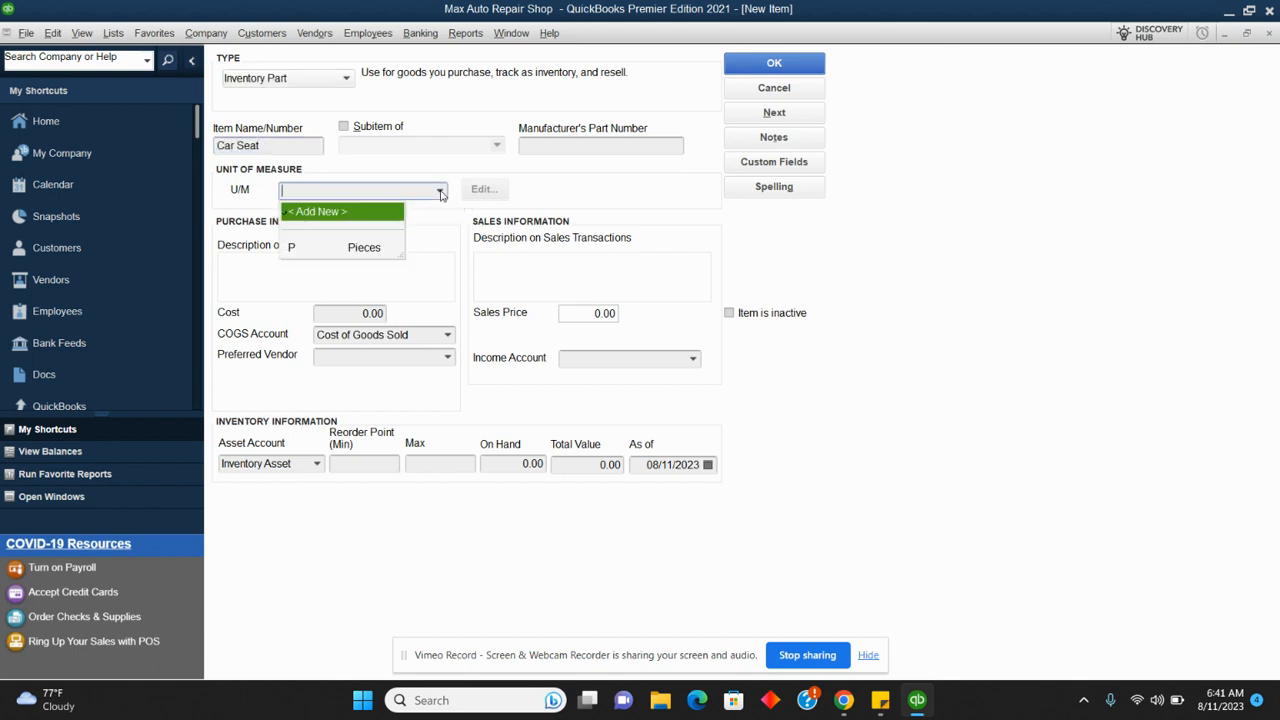
click(364, 248)
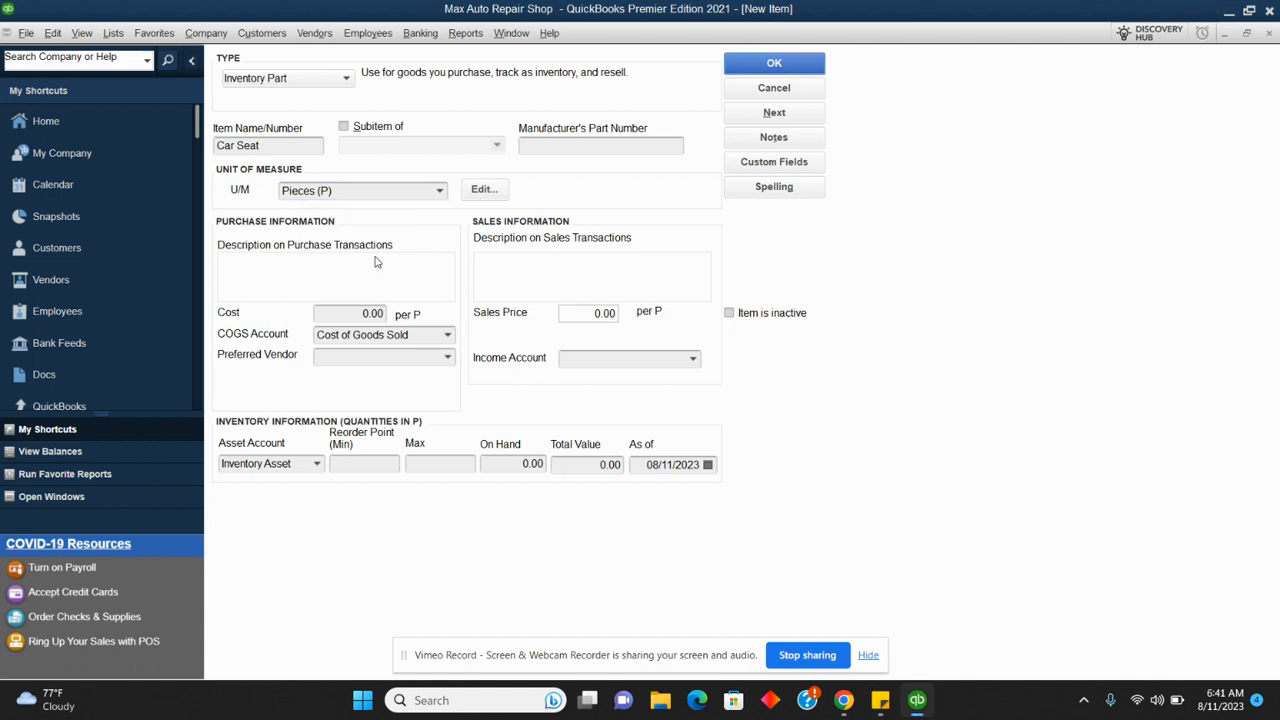
Give Car Seat 230 on hand, a cost of 15 and the Sales of auto parts income account, and save it
click(508, 462)
text(230)
click(351, 312)
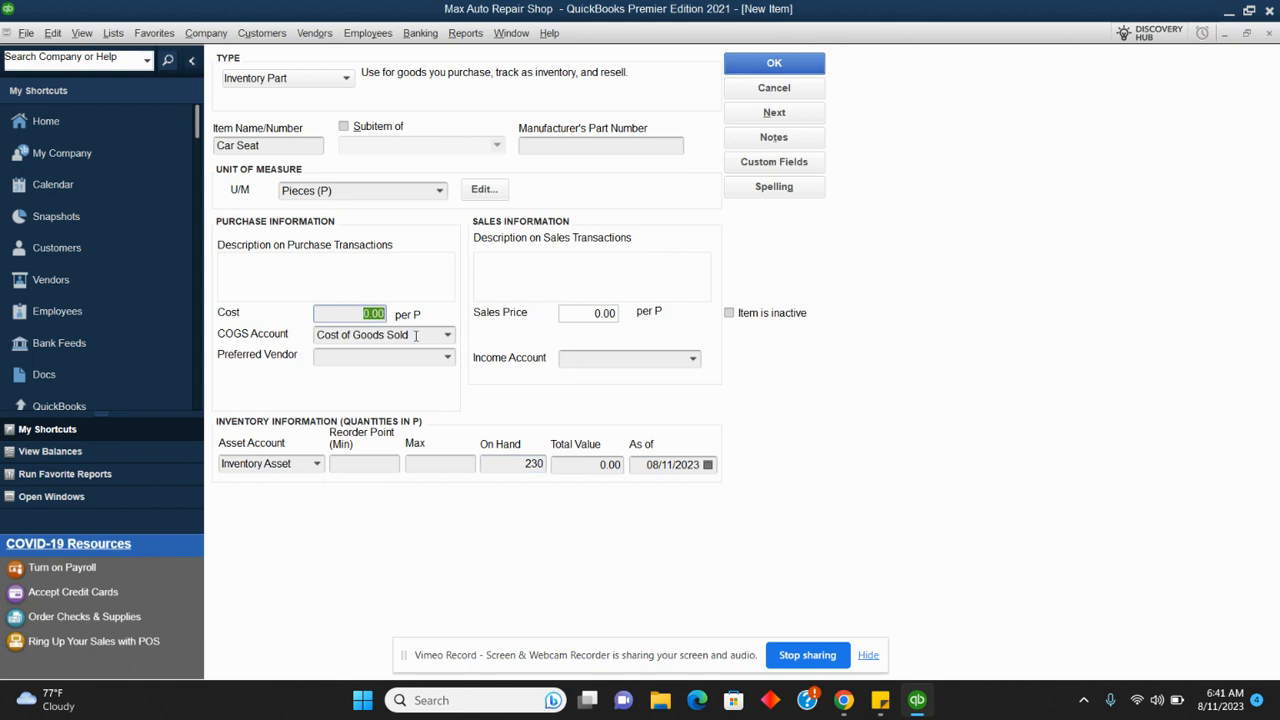
text(15)
click(372, 358)
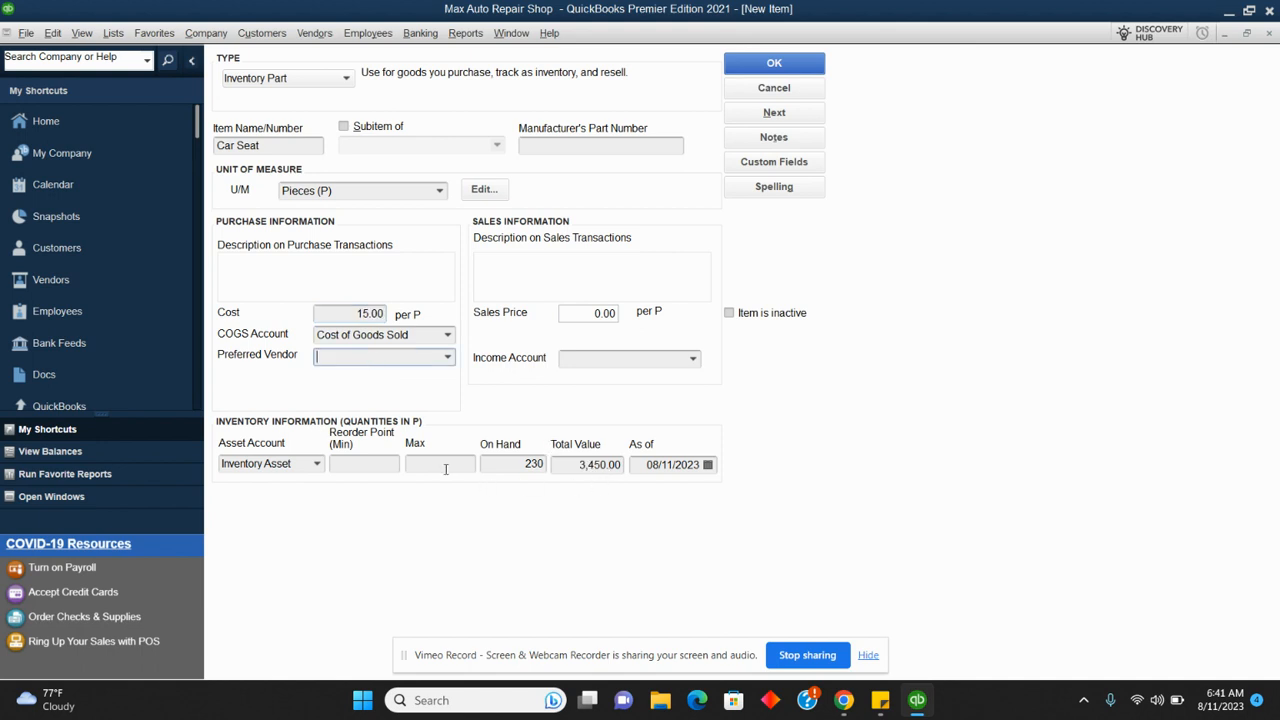
click(698, 365)
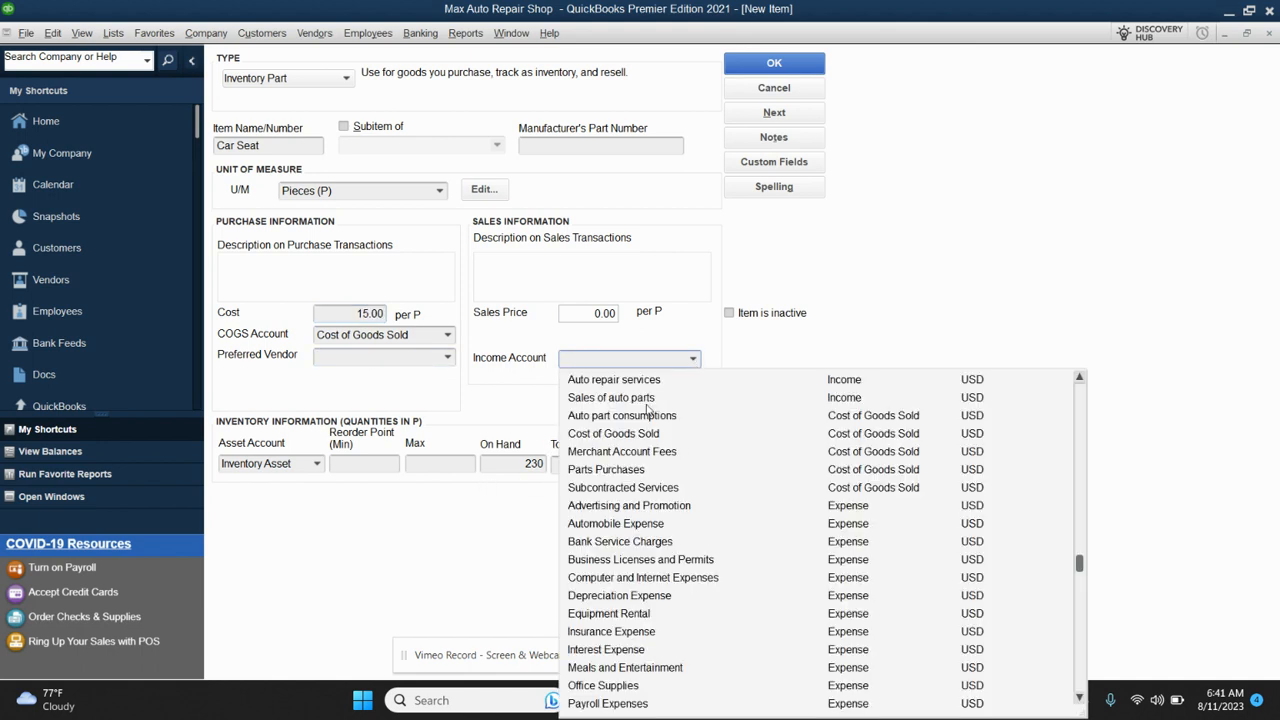
click(640, 399)
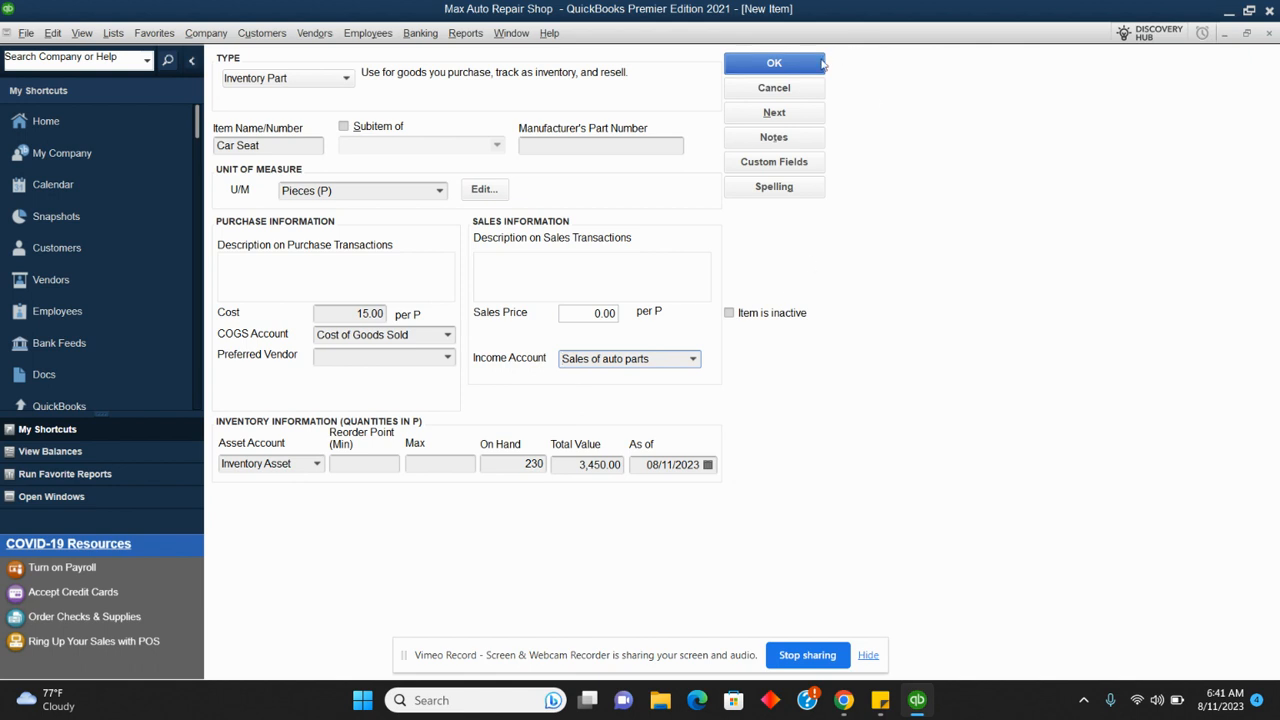
click(820, 64)
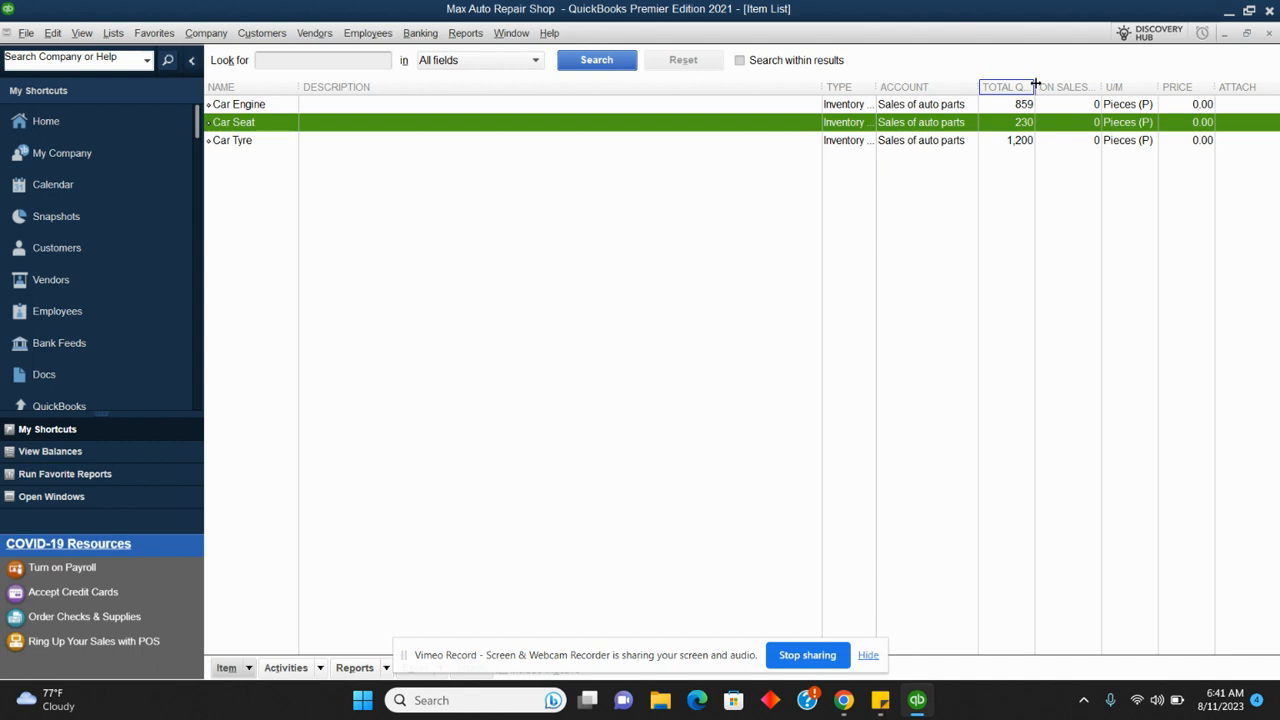
Review the items' quantities and values in the Inventory Valuation Summary with a wider item-name column, and close the report
drag(1036, 84, 1043, 86)
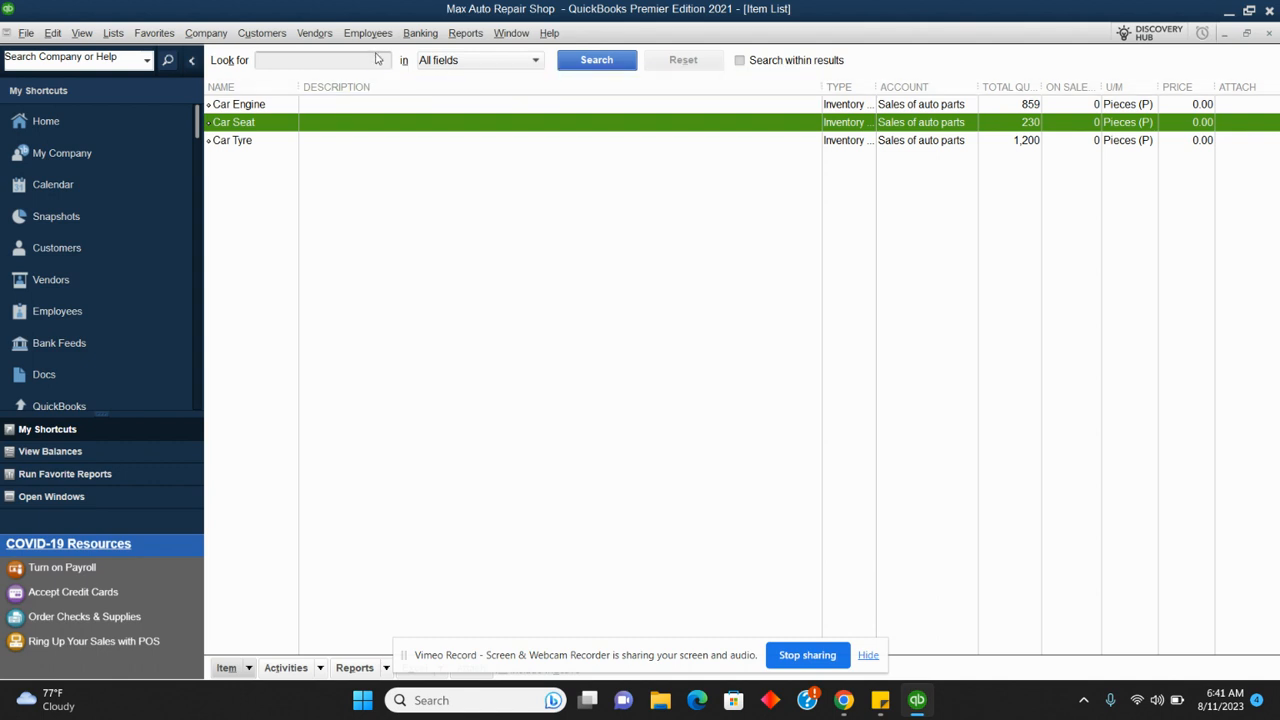
click(465, 33)
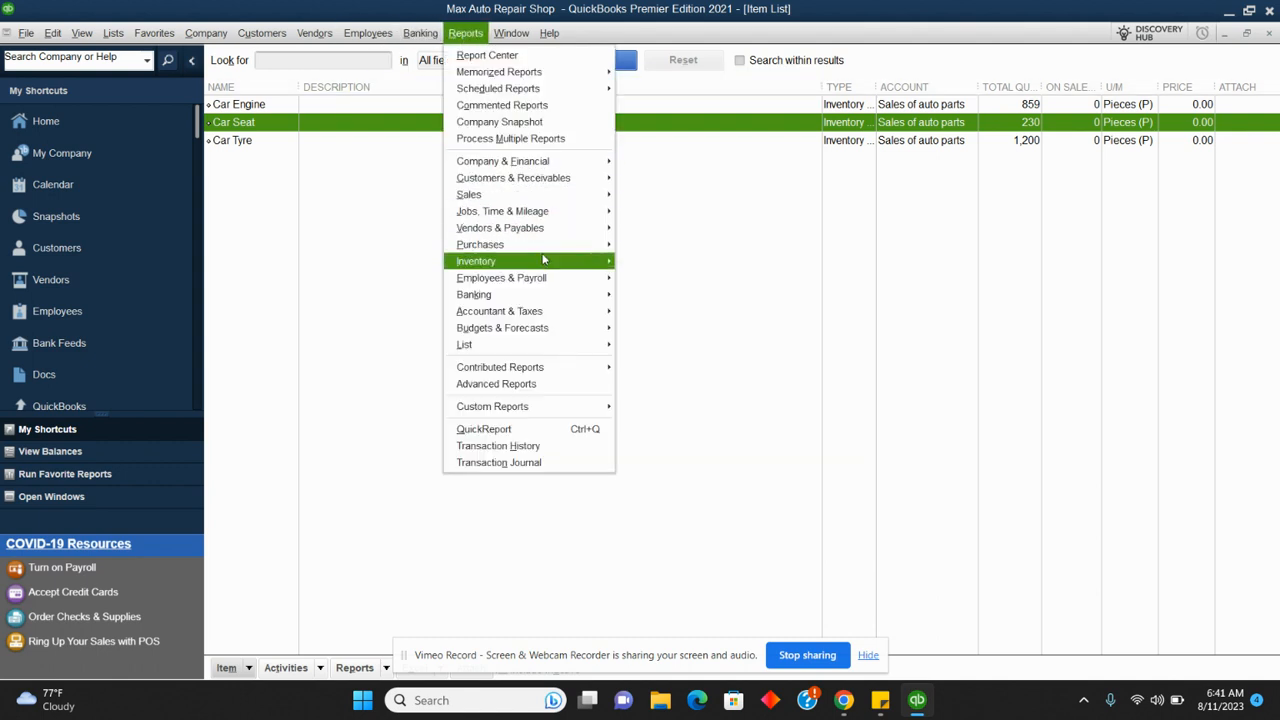
mouse_move(545, 262)
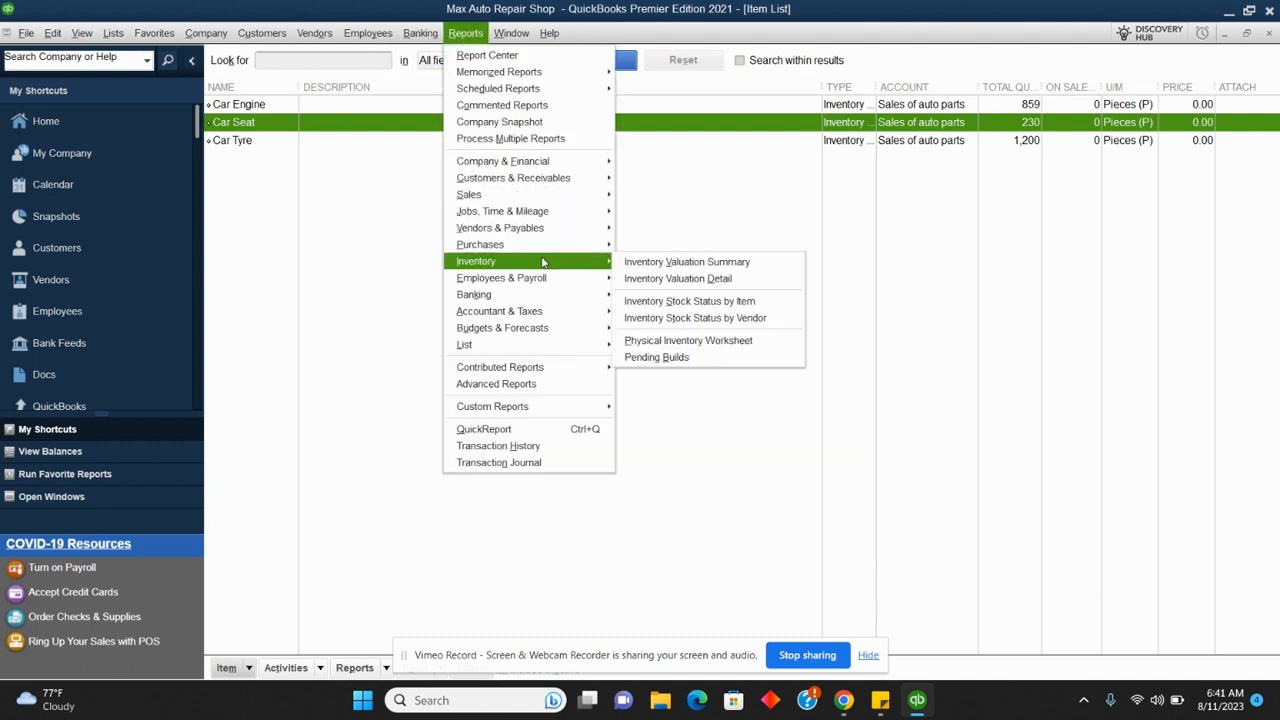
click(668, 265)
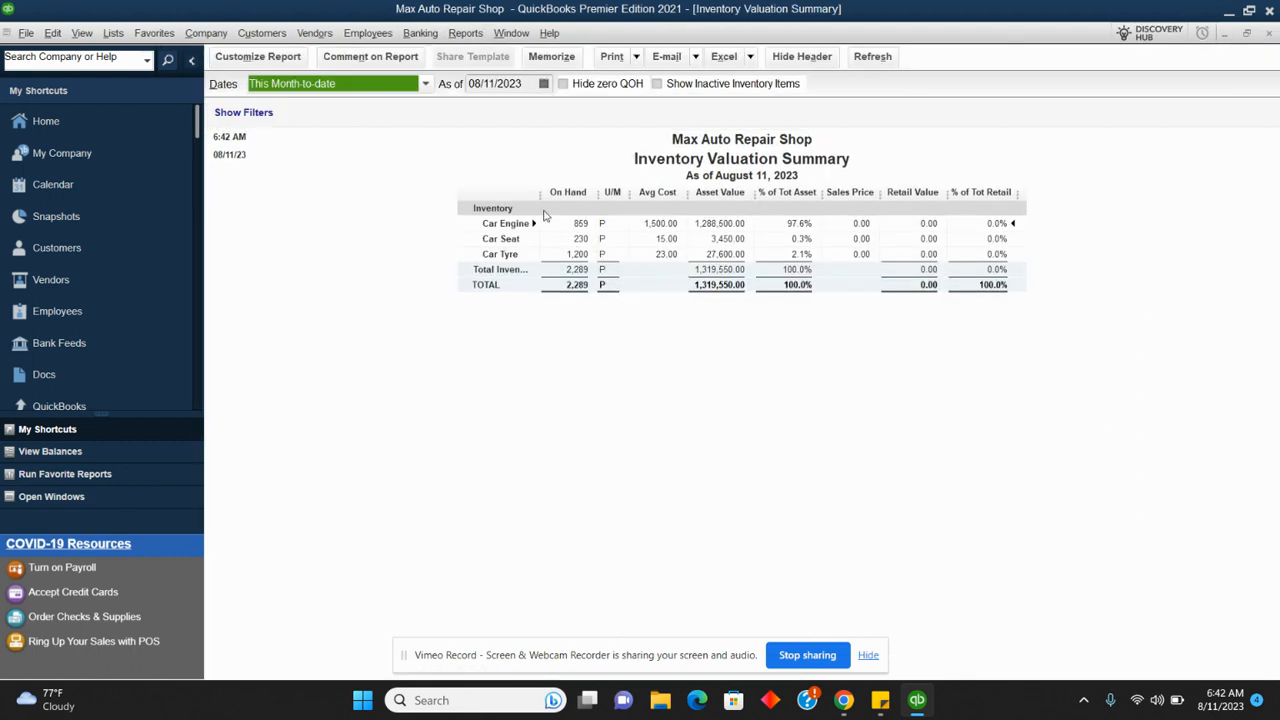
drag(542, 193, 600, 182)
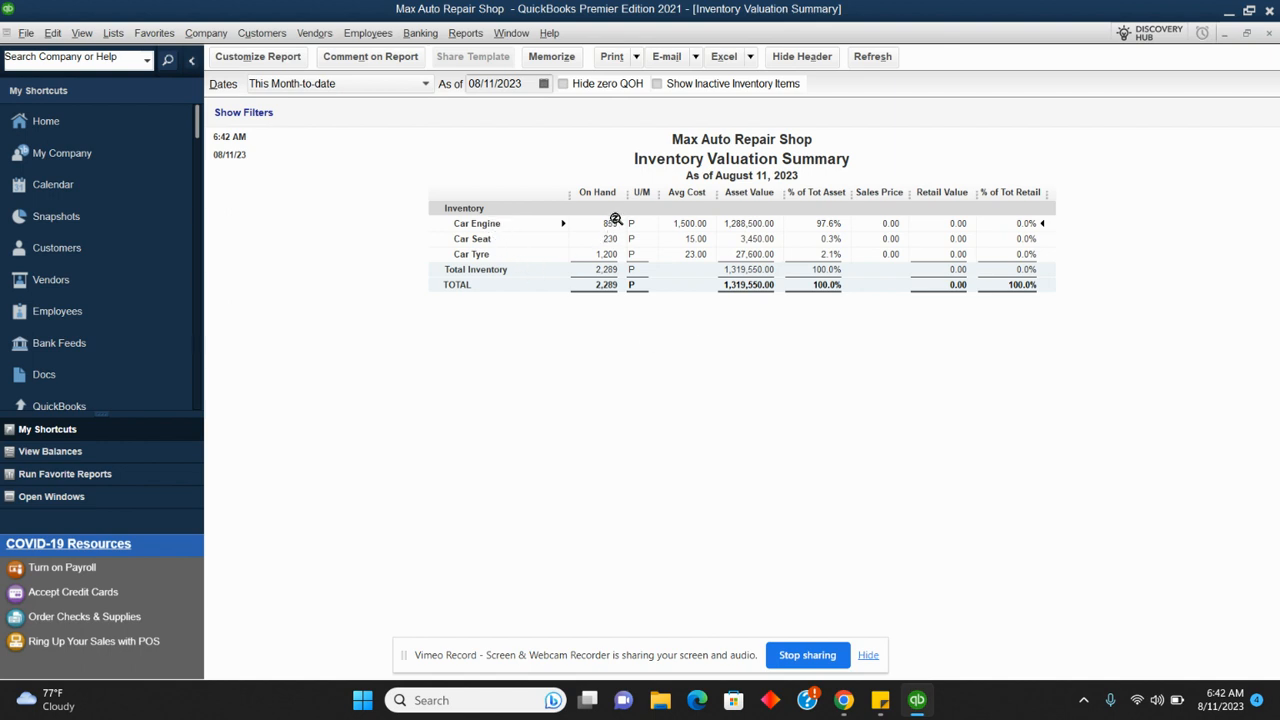
click(1270, 34)
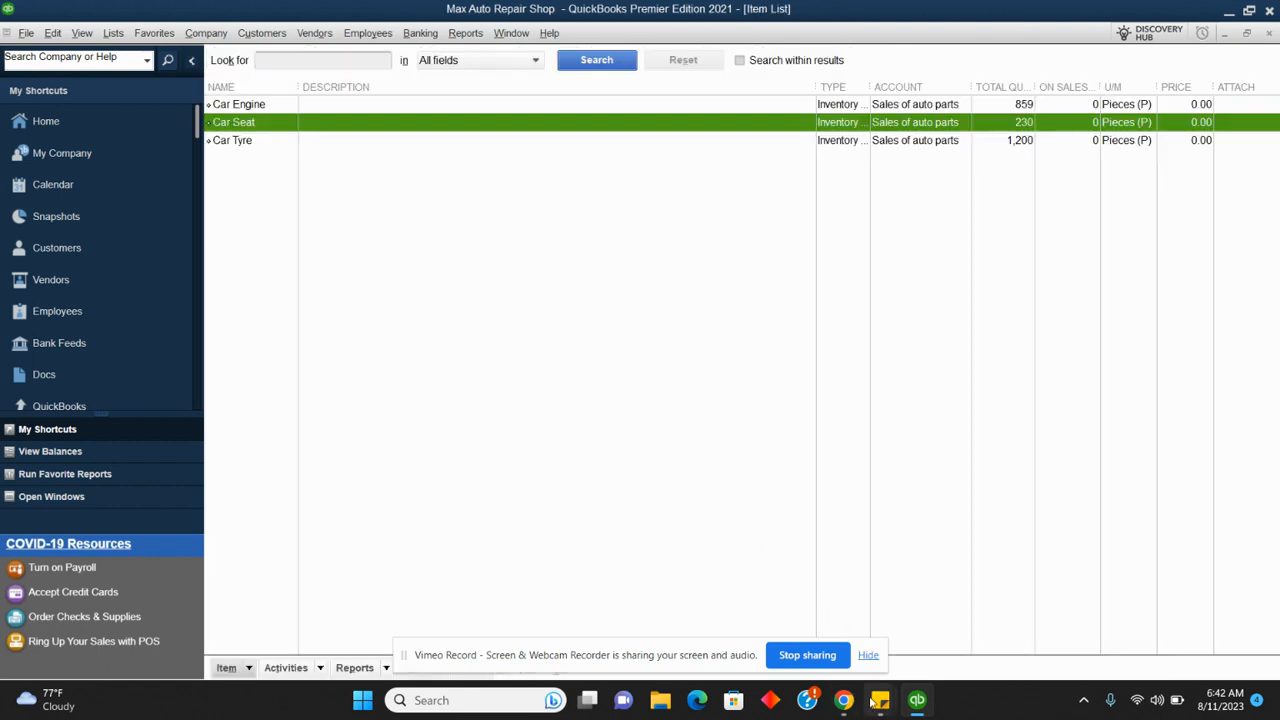
Check the setup task list in the browser notepad and return to QuickBooks
mouse_move(843, 700)
click(777, 655)
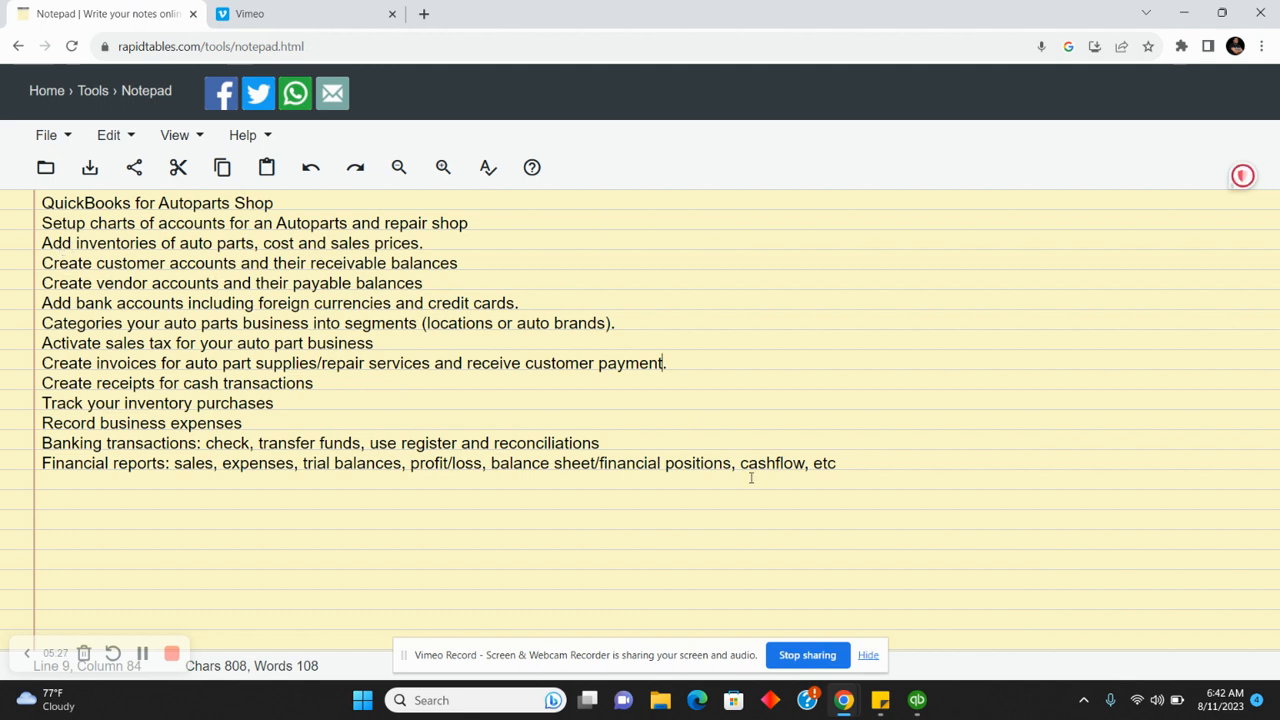
click(917, 700)
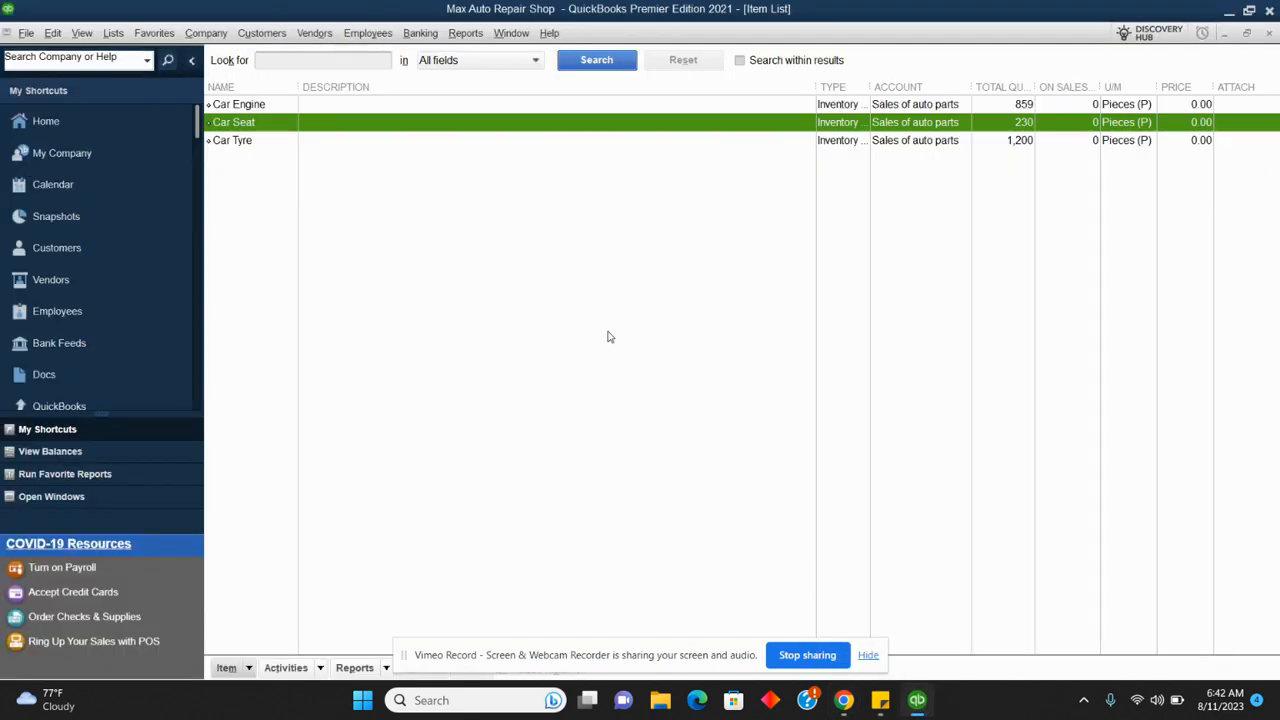
Open the Customer Center from the home page and start a new customer named Fedex Limited
click(92, 120)
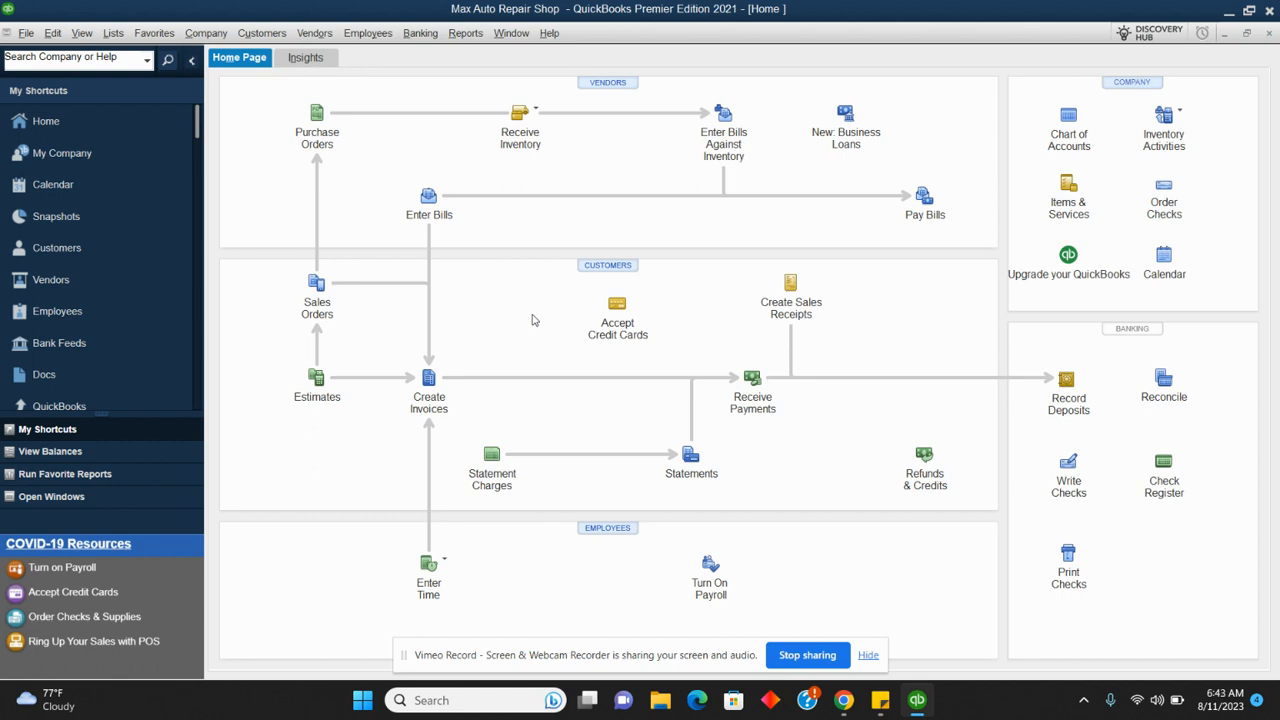
click(597, 268)
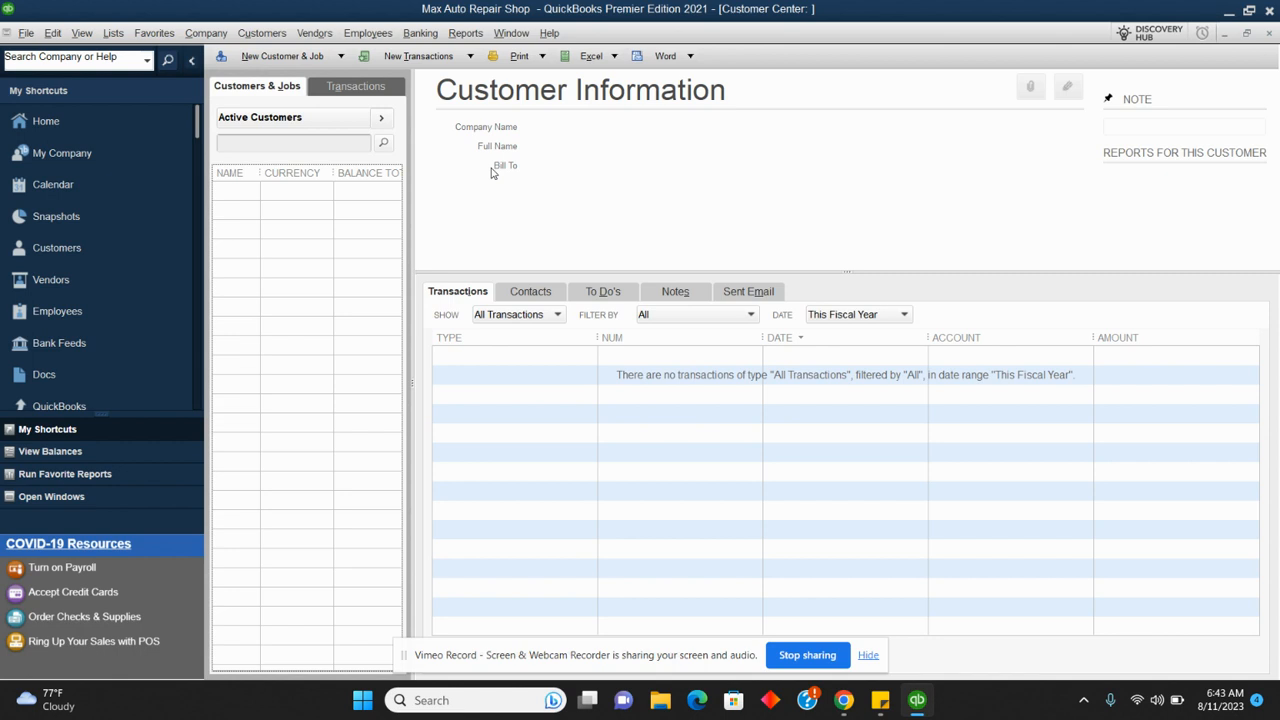
click(255, 57)
click(257, 79)
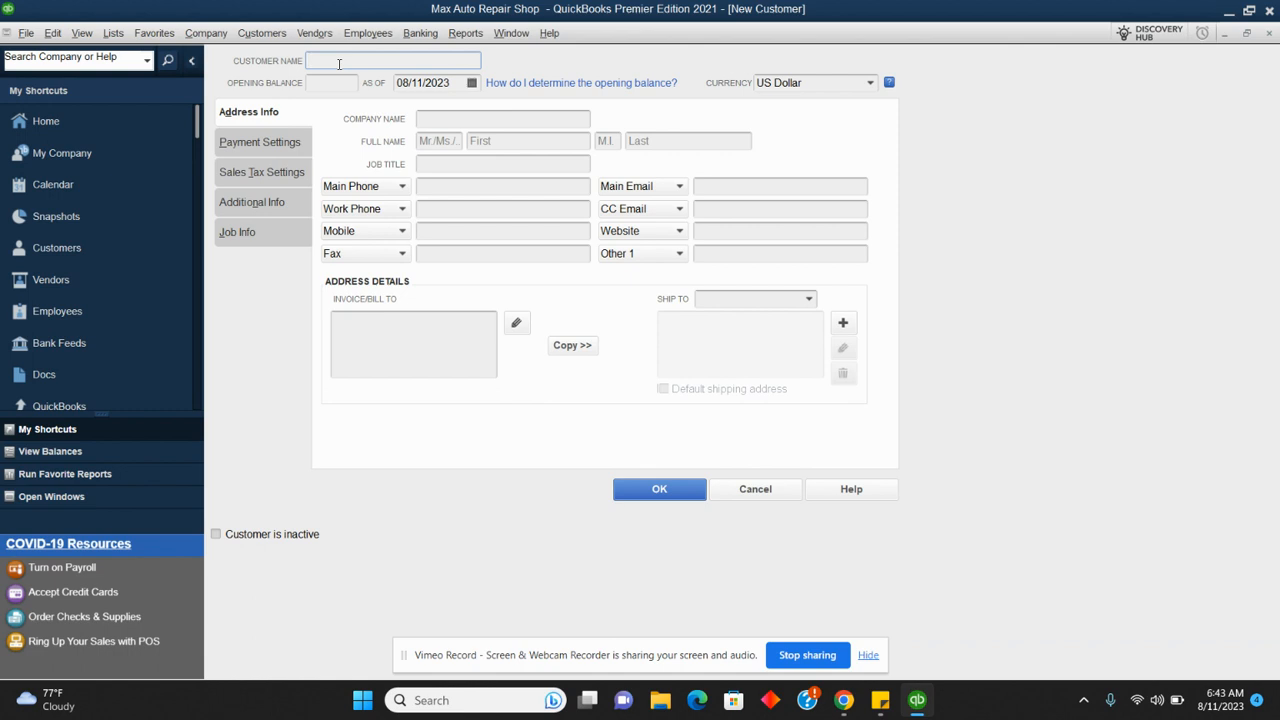
text(Fedex Limited)
Set the Fedex Limited opening balance to 12,000 as of 06/30/2023
click(345, 84)
click(472, 84)
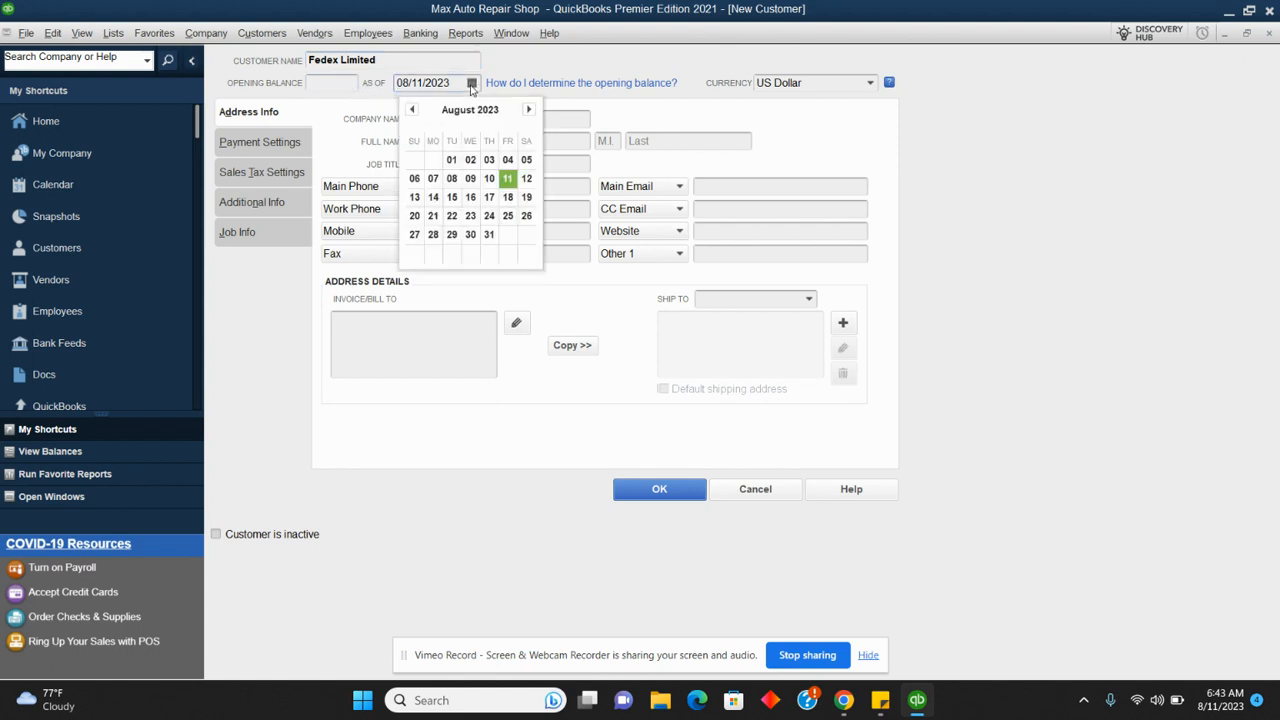
click(411, 109)
click(411, 109)
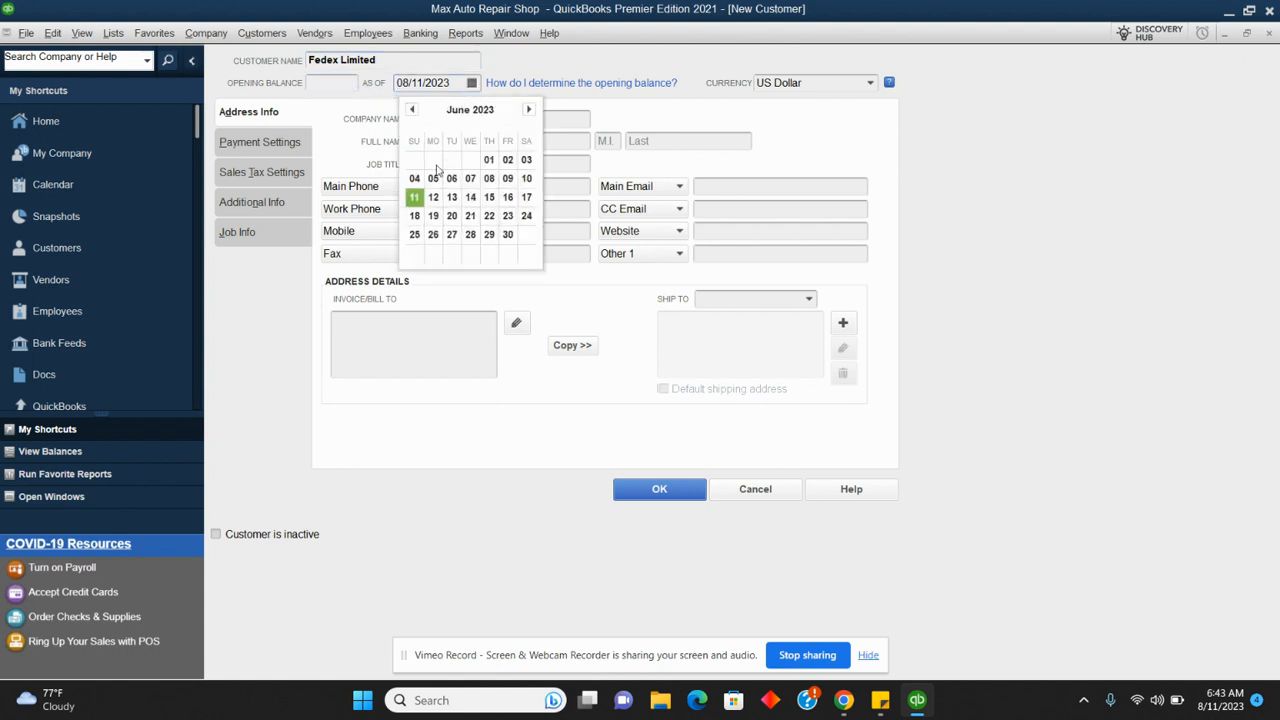
click(508, 234)
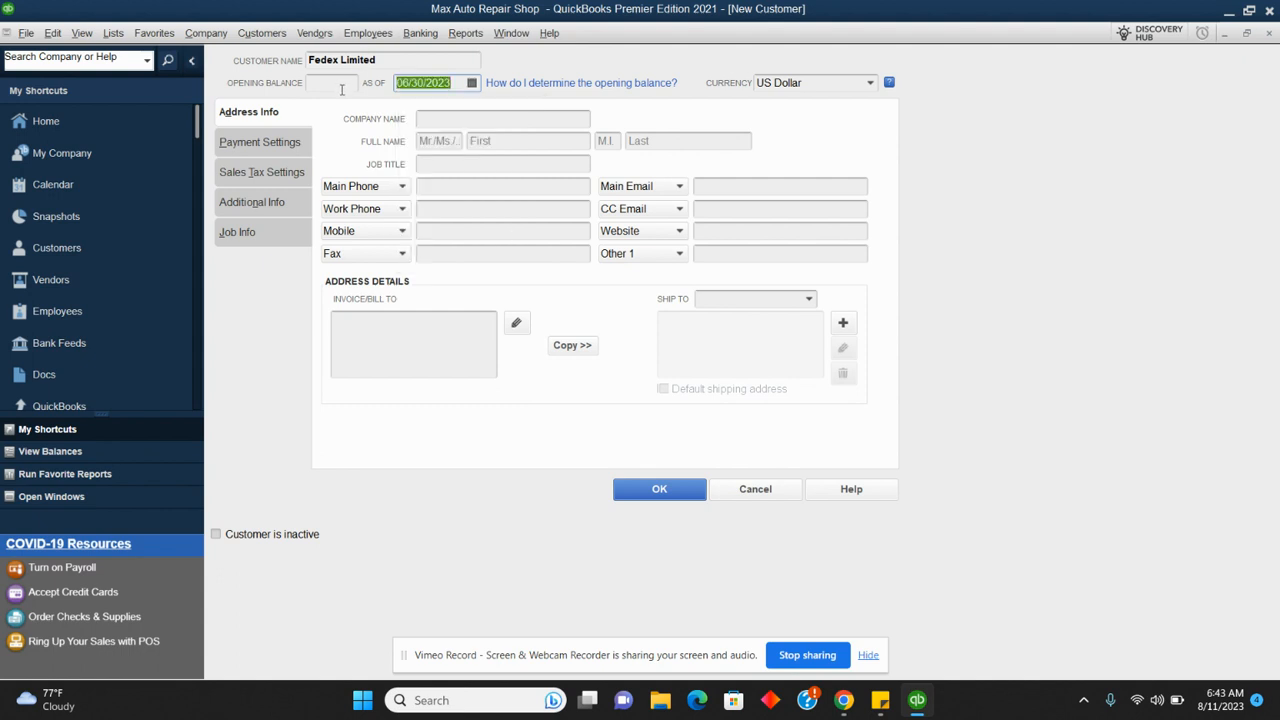
click(341, 89)
text(12,00)
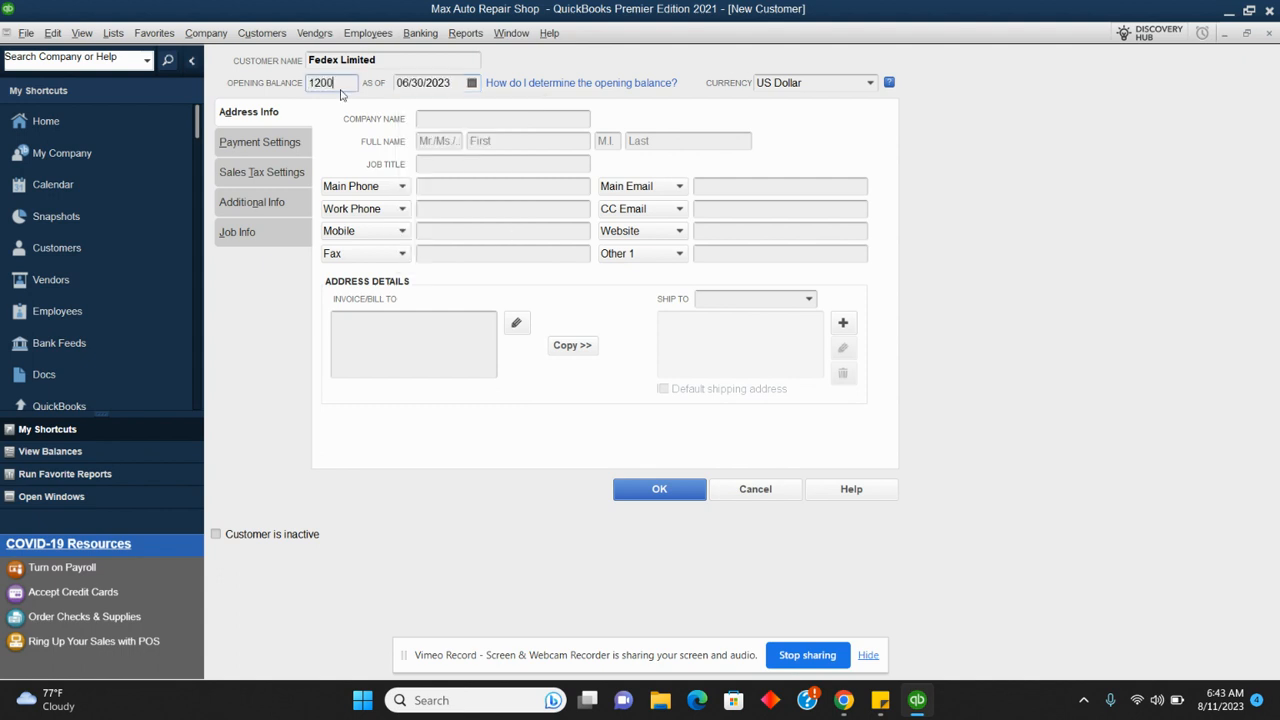
text(0)
click(420, 58)
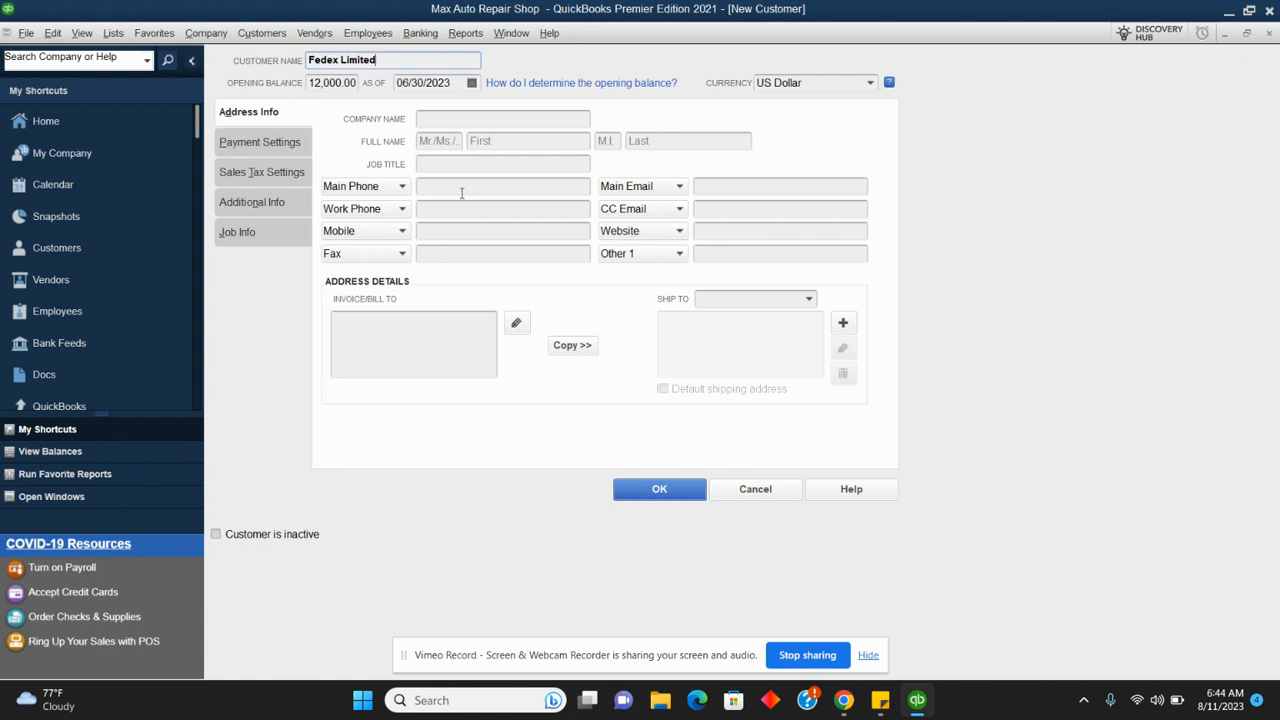
Enter Fedex Limited in the invoice/bill-to address and save the customer
click(453, 336)
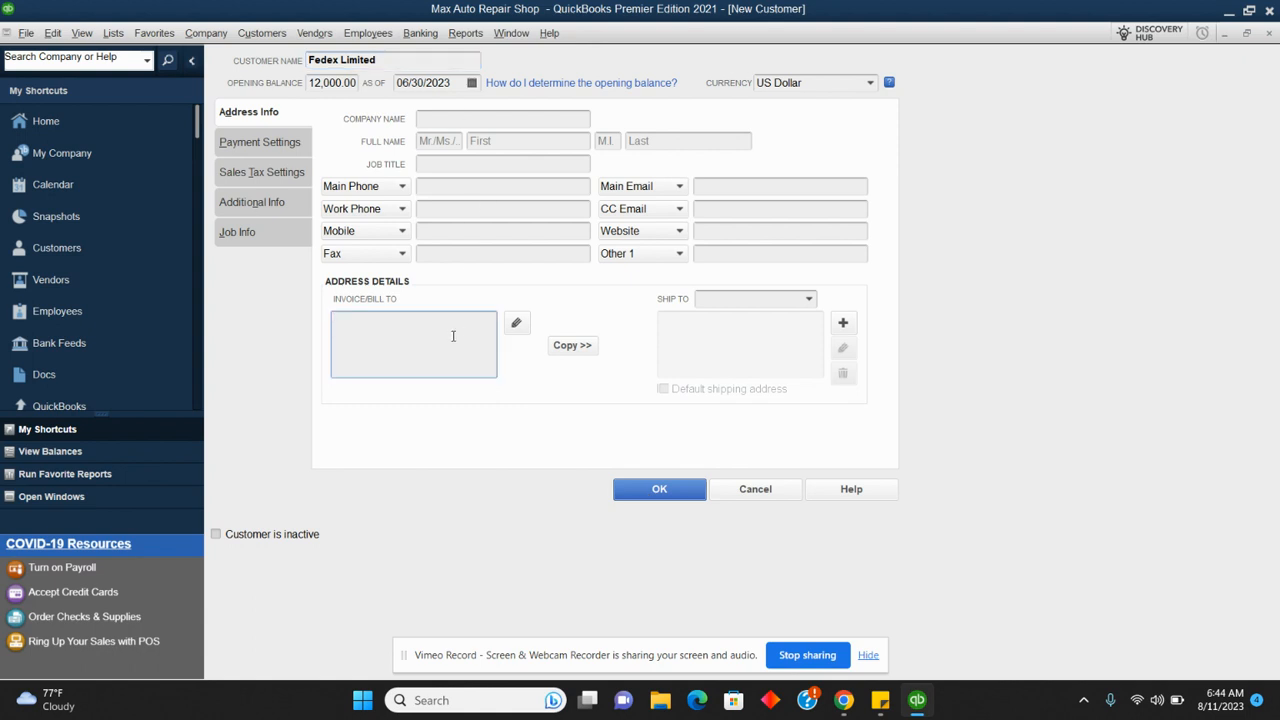
text(Fedex L)
key(BackSpace)
text(limit)
key(BackSpace)
key(BackSpace)
key(BackSpace)
key(BackSpace)
key(BackSpace)
text(Limited)
click(660, 489)
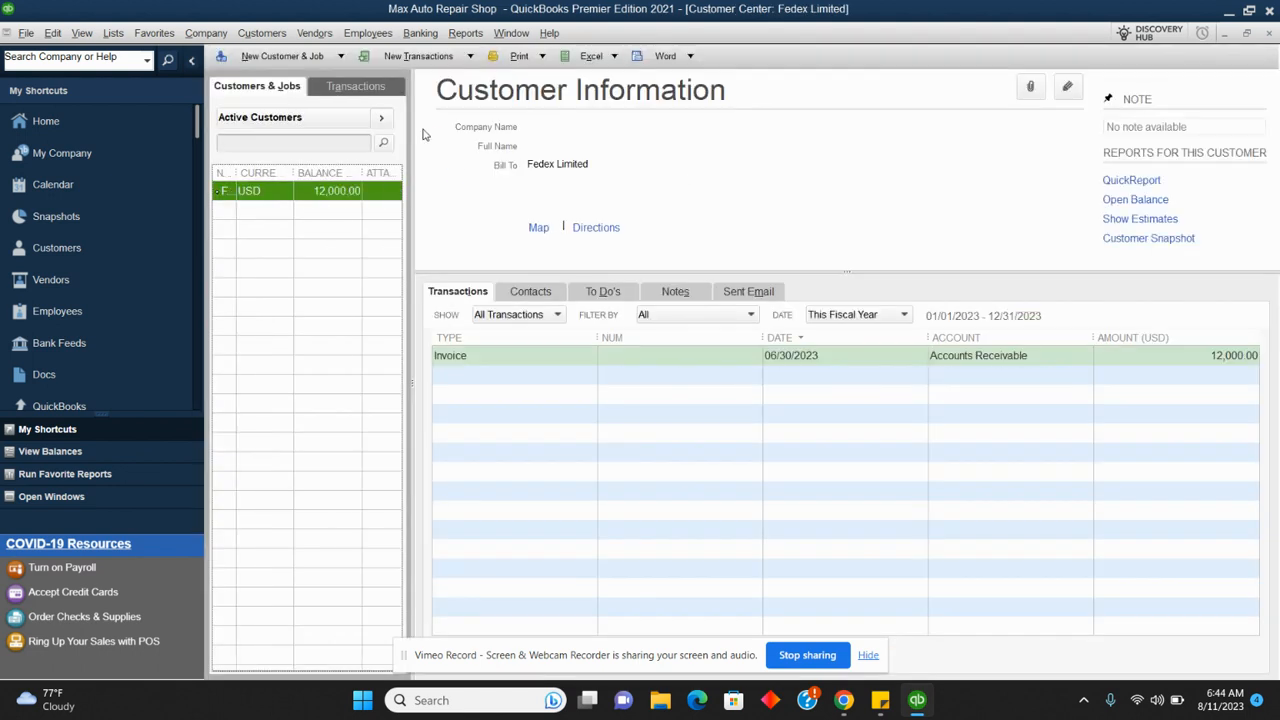
Review the Fedex Limited receivable in the customer list and the Customer Balance Summary report, and close the report
drag(242, 172, 294, 172)
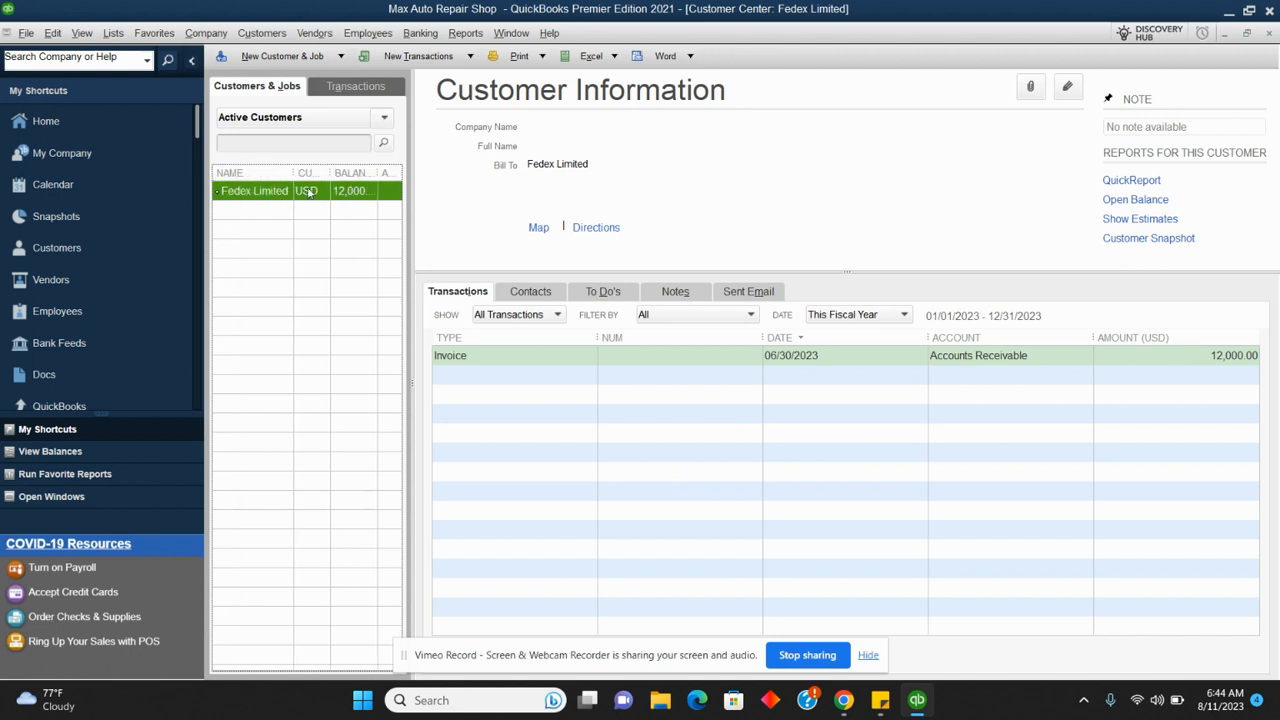
click(484, 38)
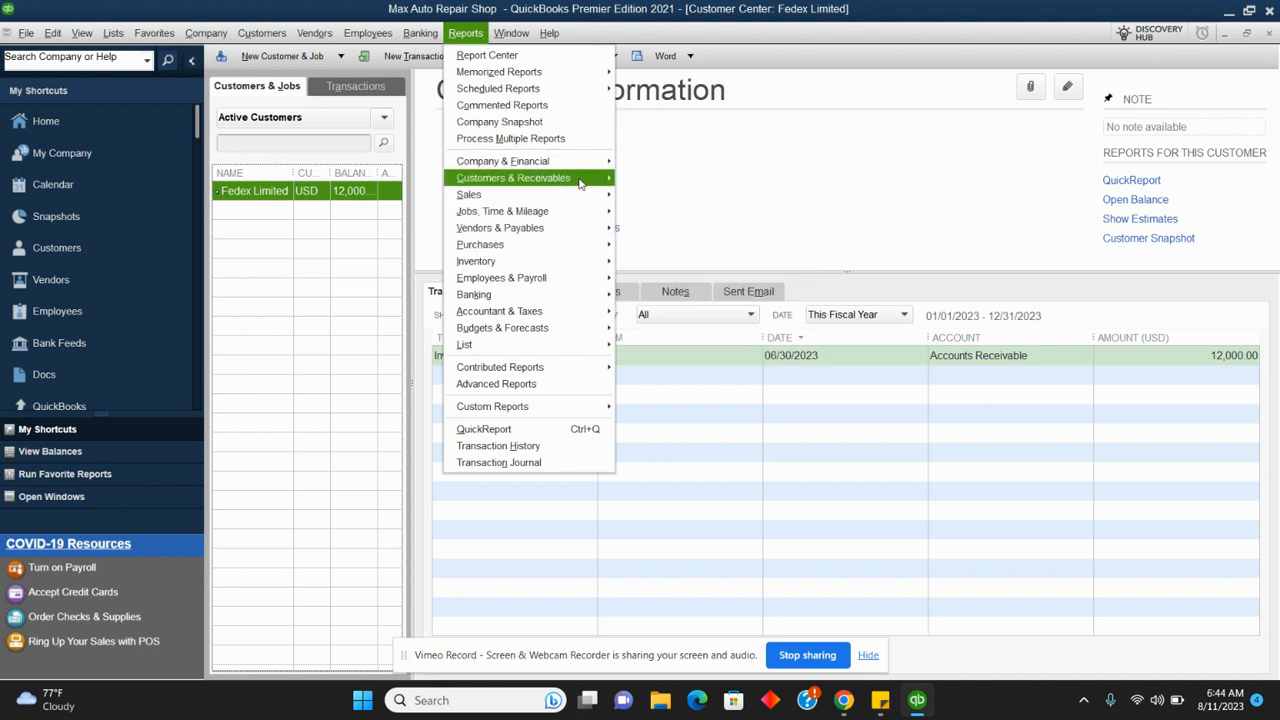
mouse_move(582, 180)
click(673, 210)
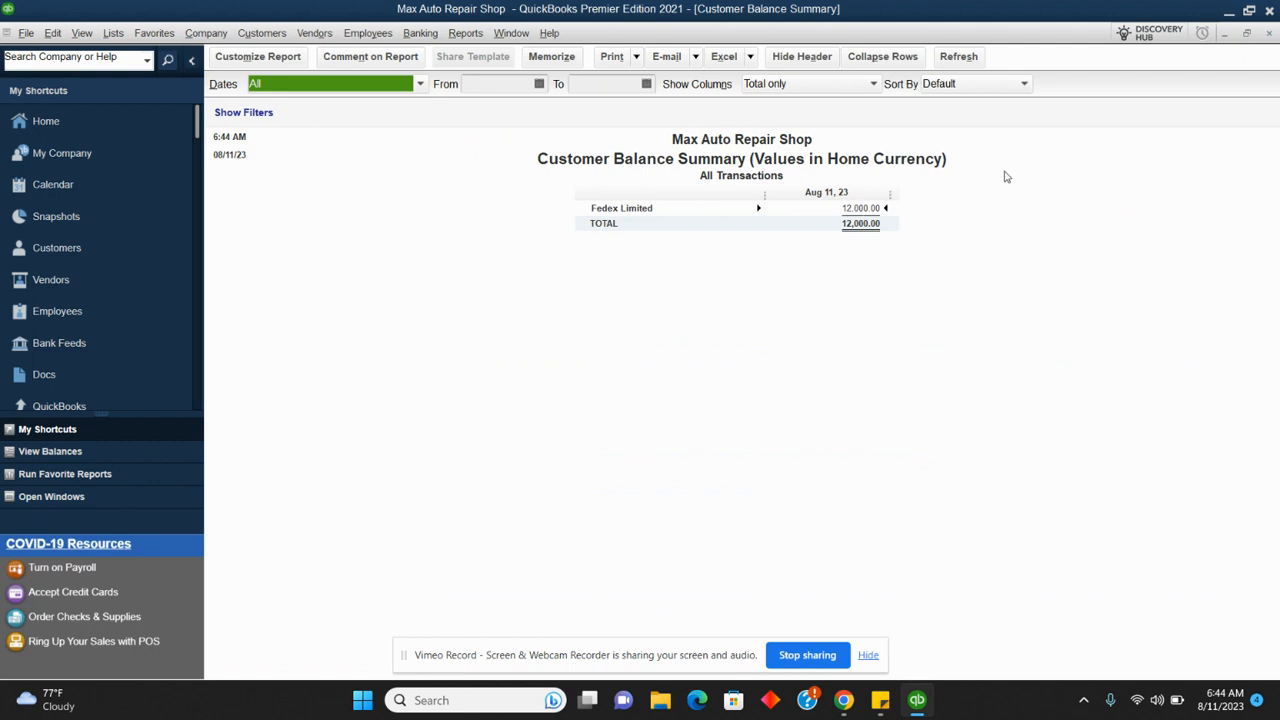
click(1271, 36)
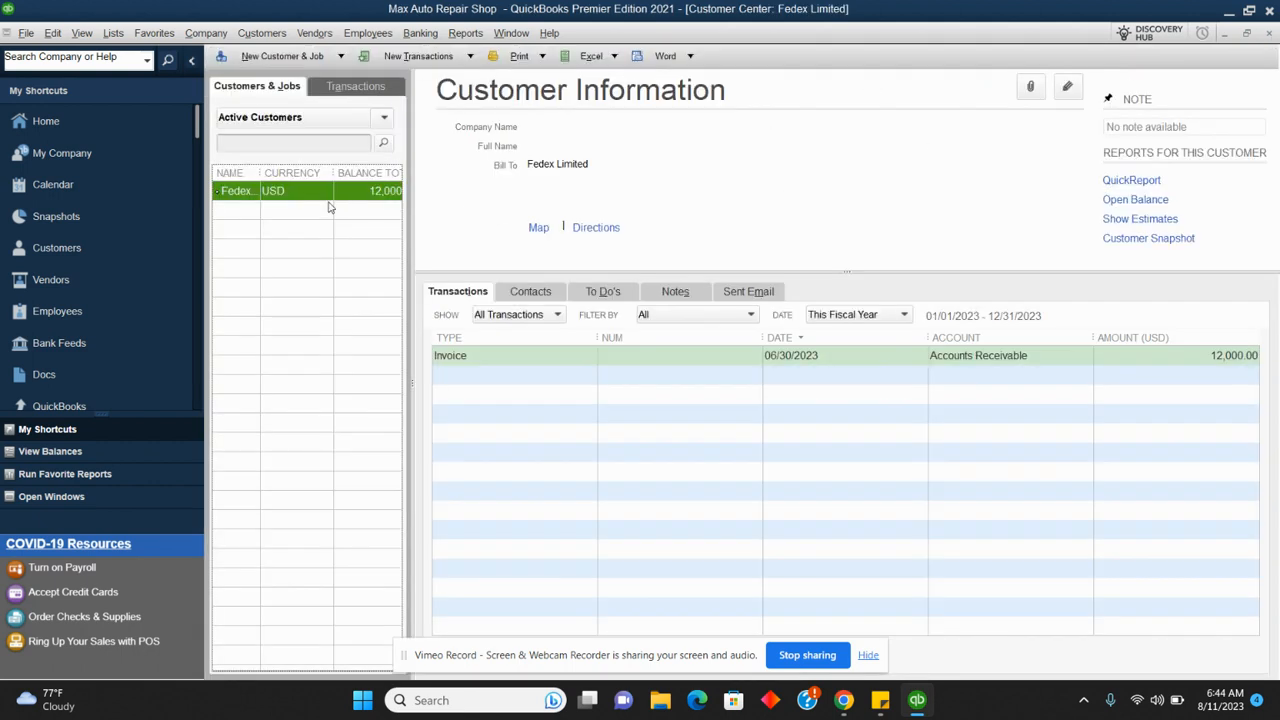
Add a new customer named UPS without an opening balance, with UPS in the invoice/bill-to address, and save it
drag(258, 172, 314, 172)
click(280, 57)
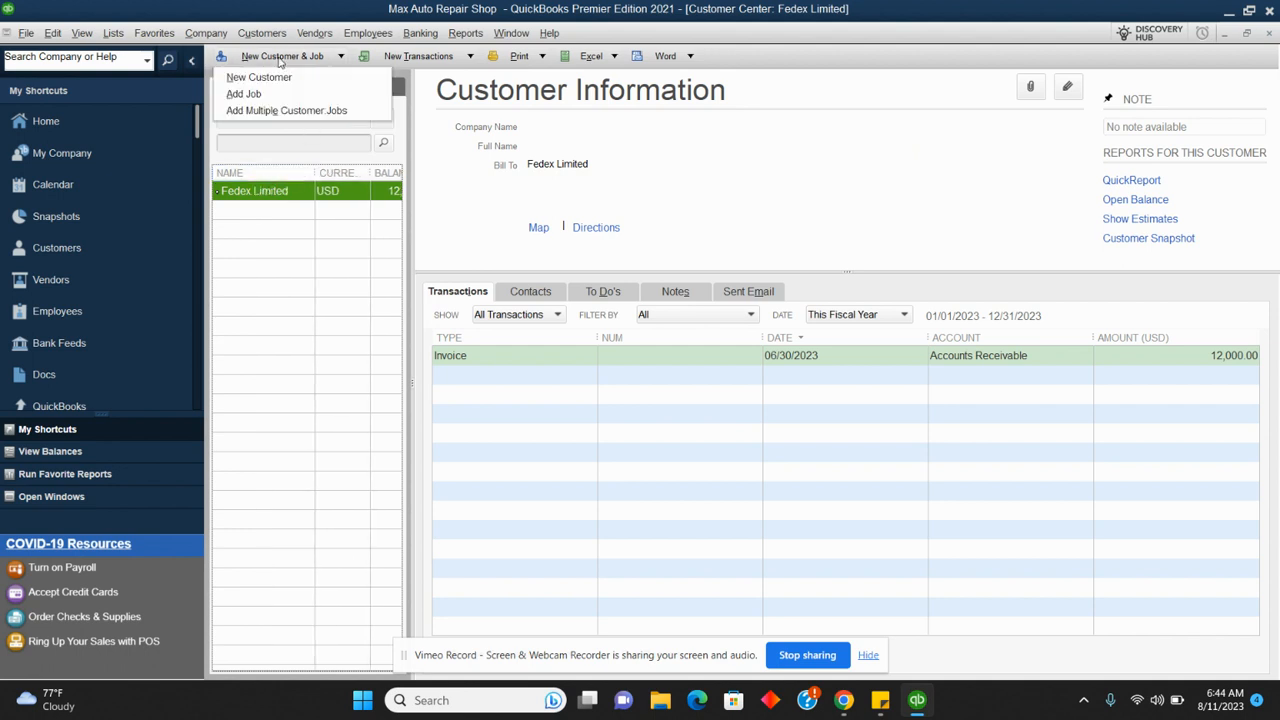
click(272, 78)
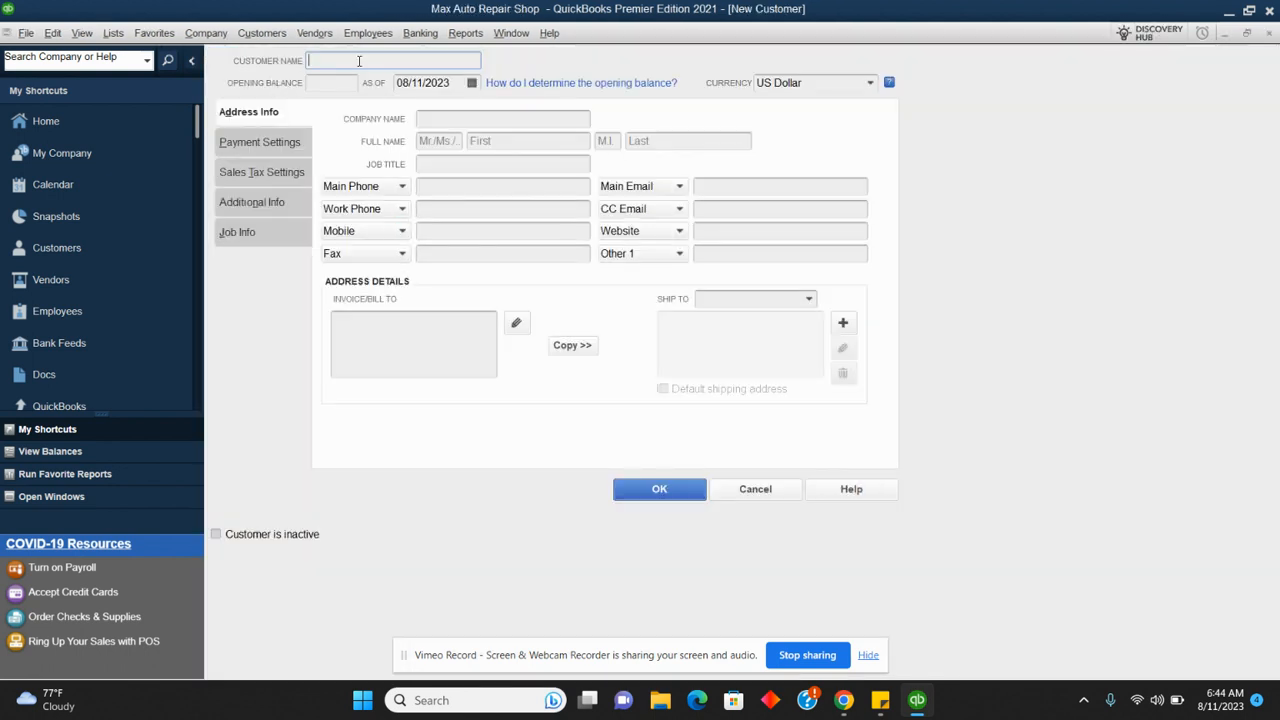
text(UPS)
key(Tab)
click(470, 326)
text(UP)
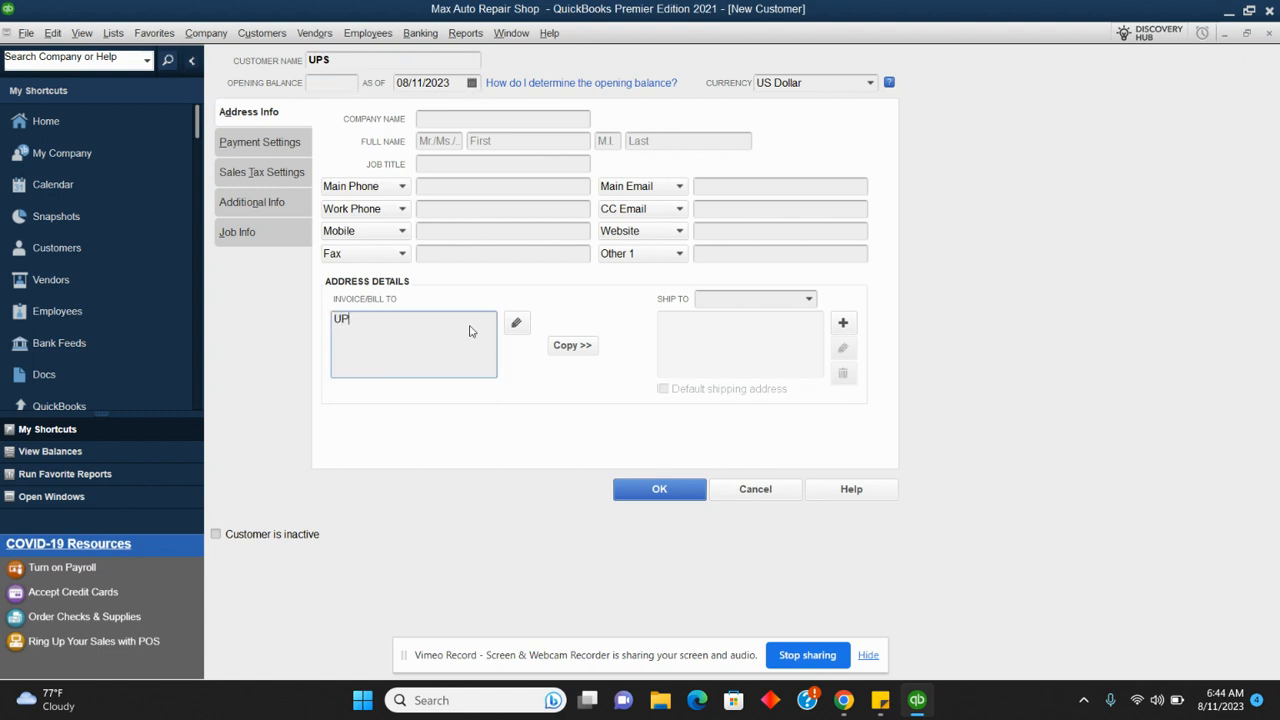
text(S)
click(688, 494)
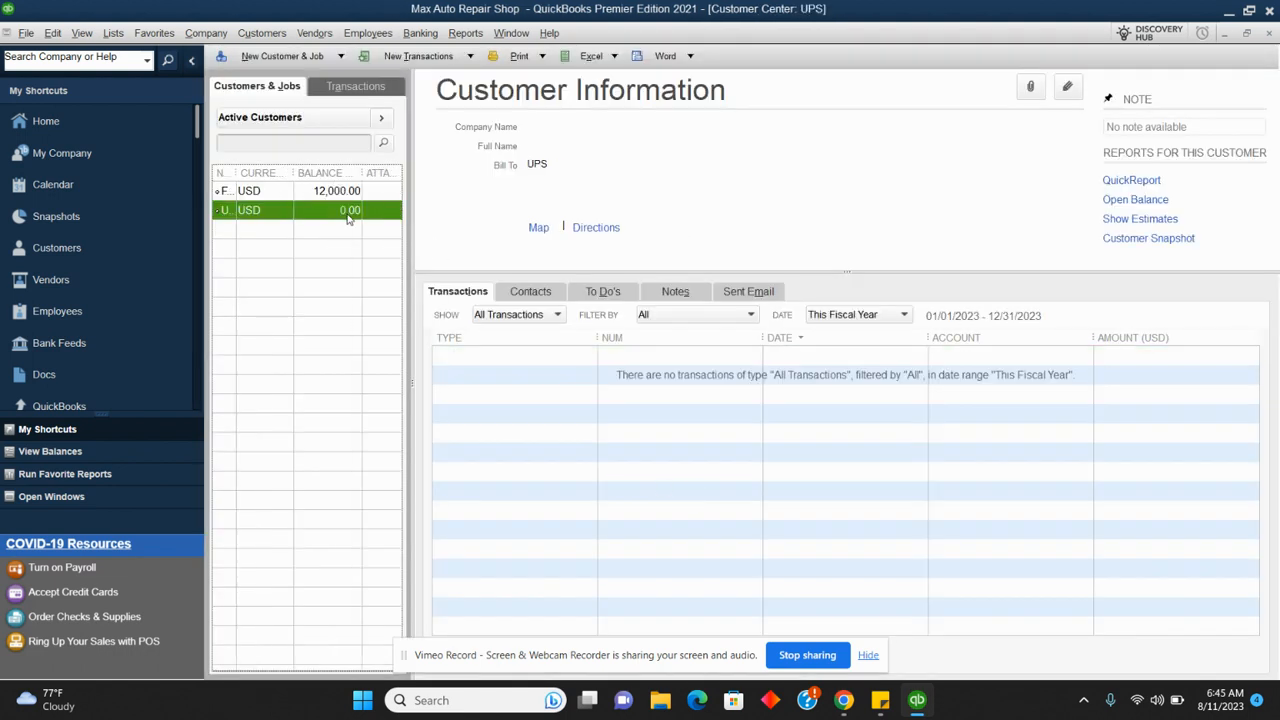
drag(238, 167, 271, 172)
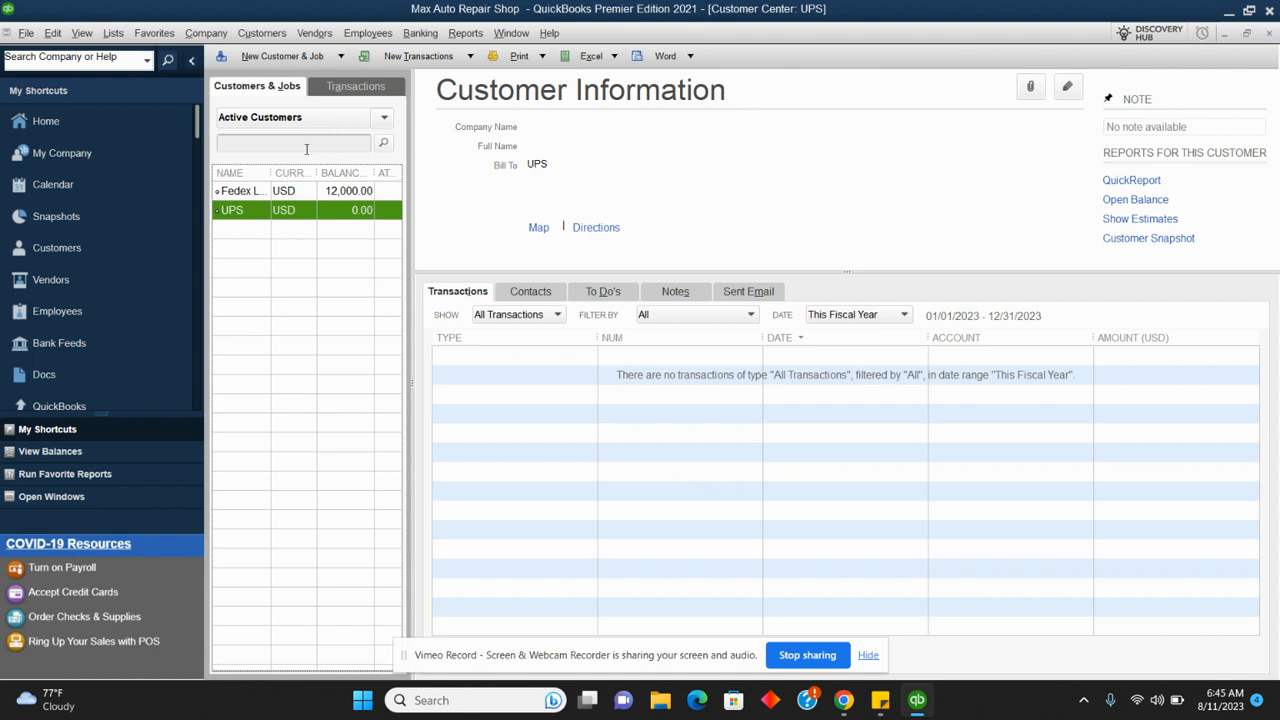
click(270, 60)
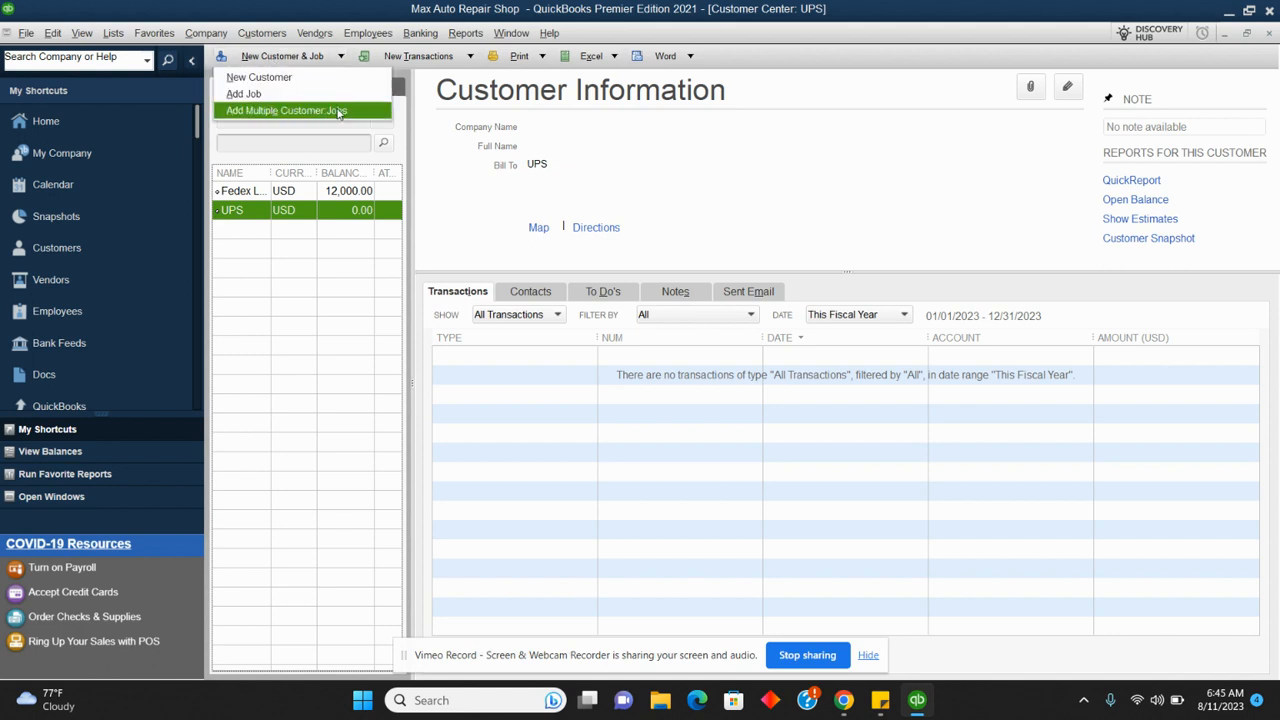
click(449, 167)
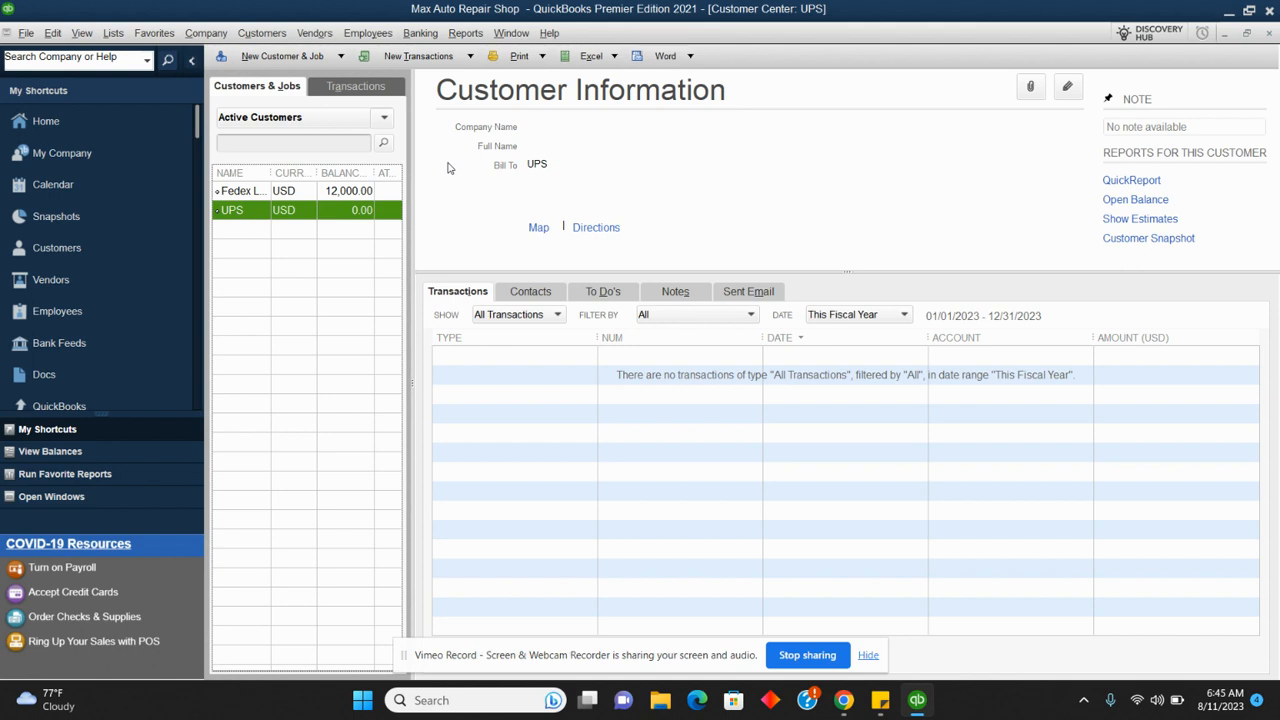
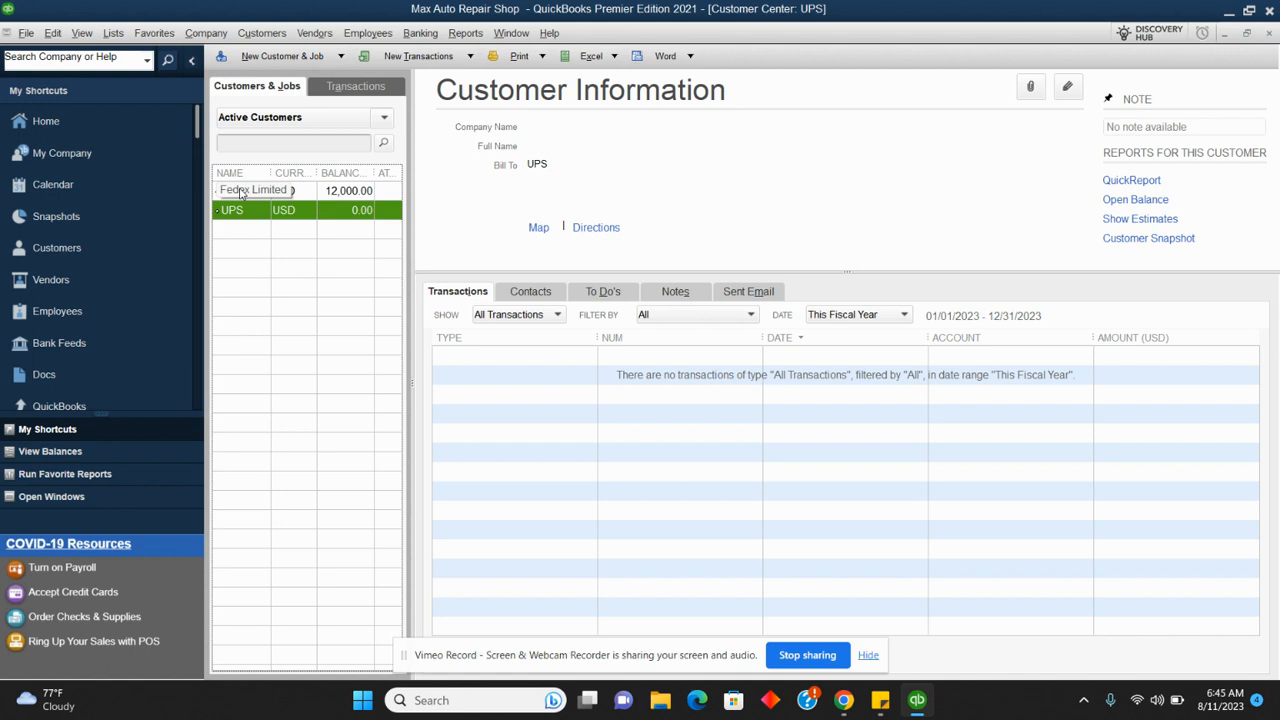
Try to delete the Fedex Limited customer from the customer list
right_click(240, 194)
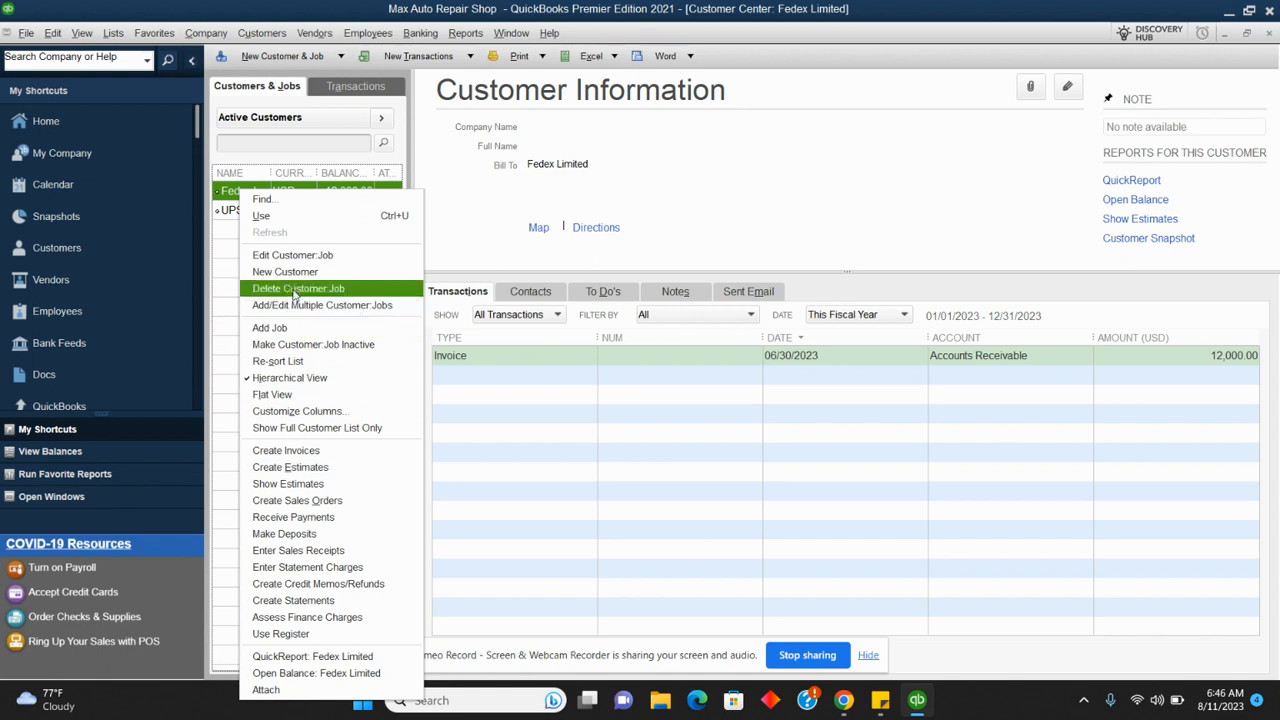
click(294, 289)
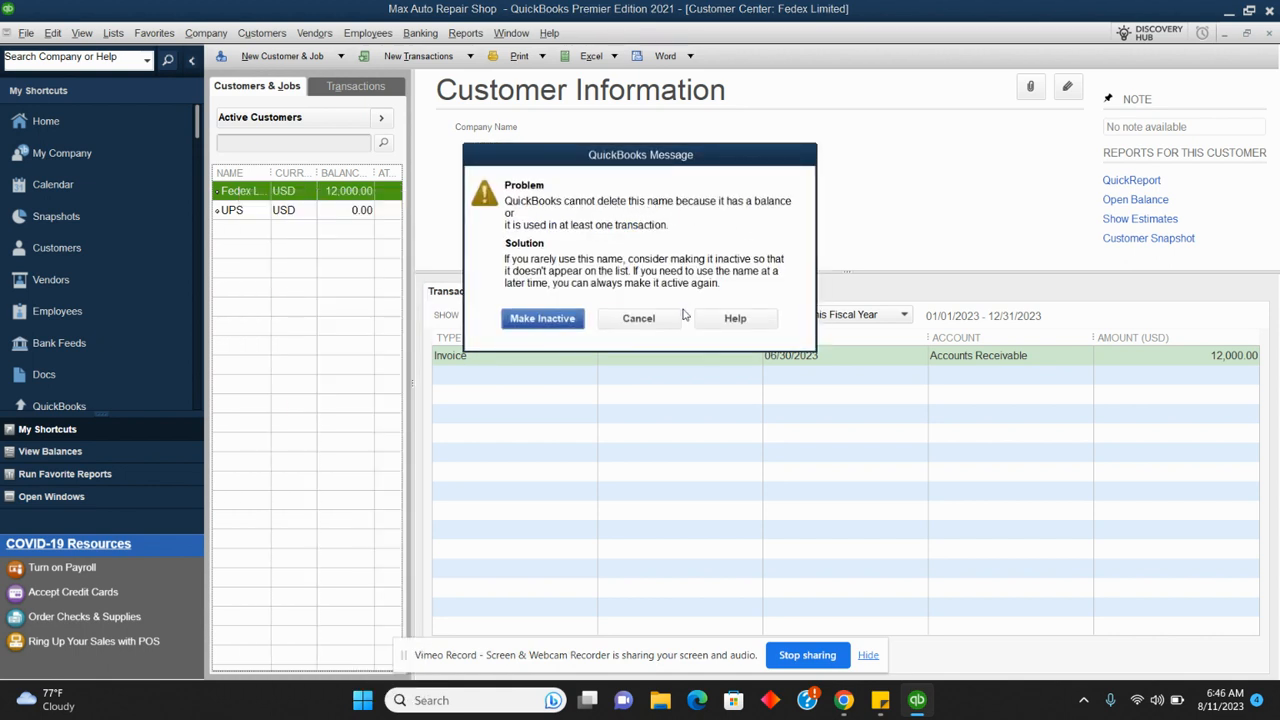
click(638, 318)
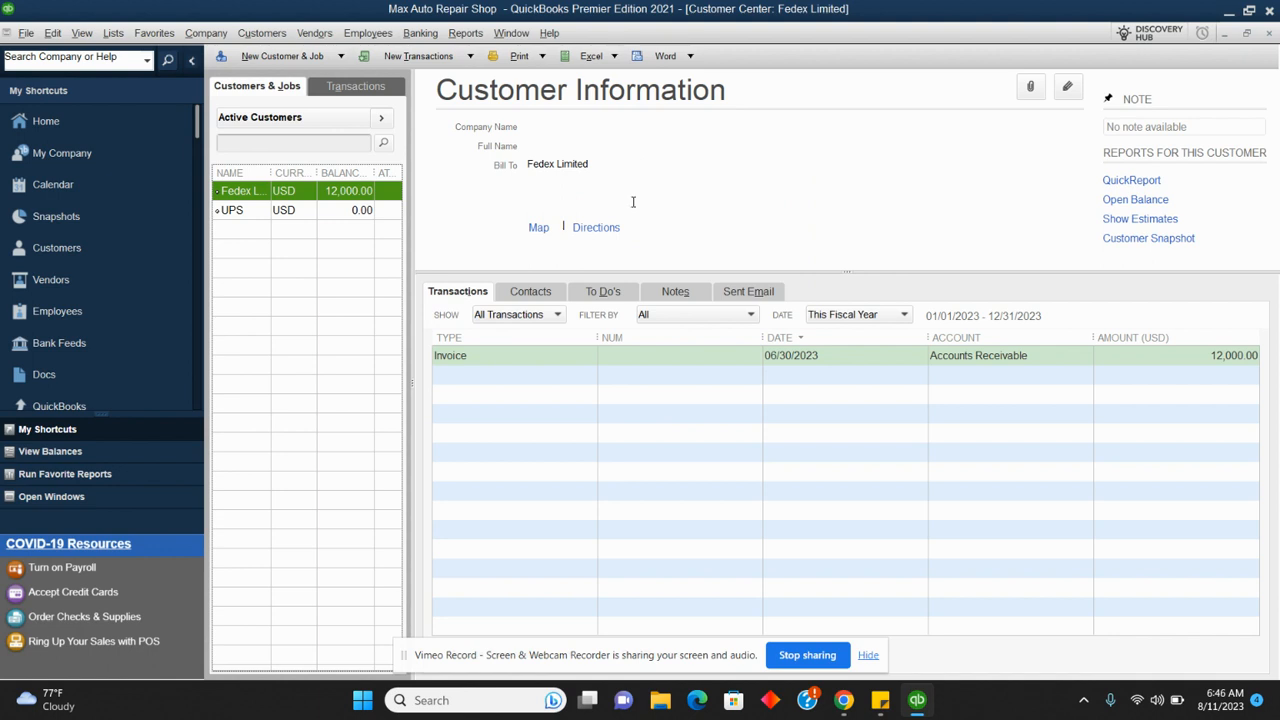
Open the Vendor Center from the home page and start a new vendor named Toyota
click(121, 119)
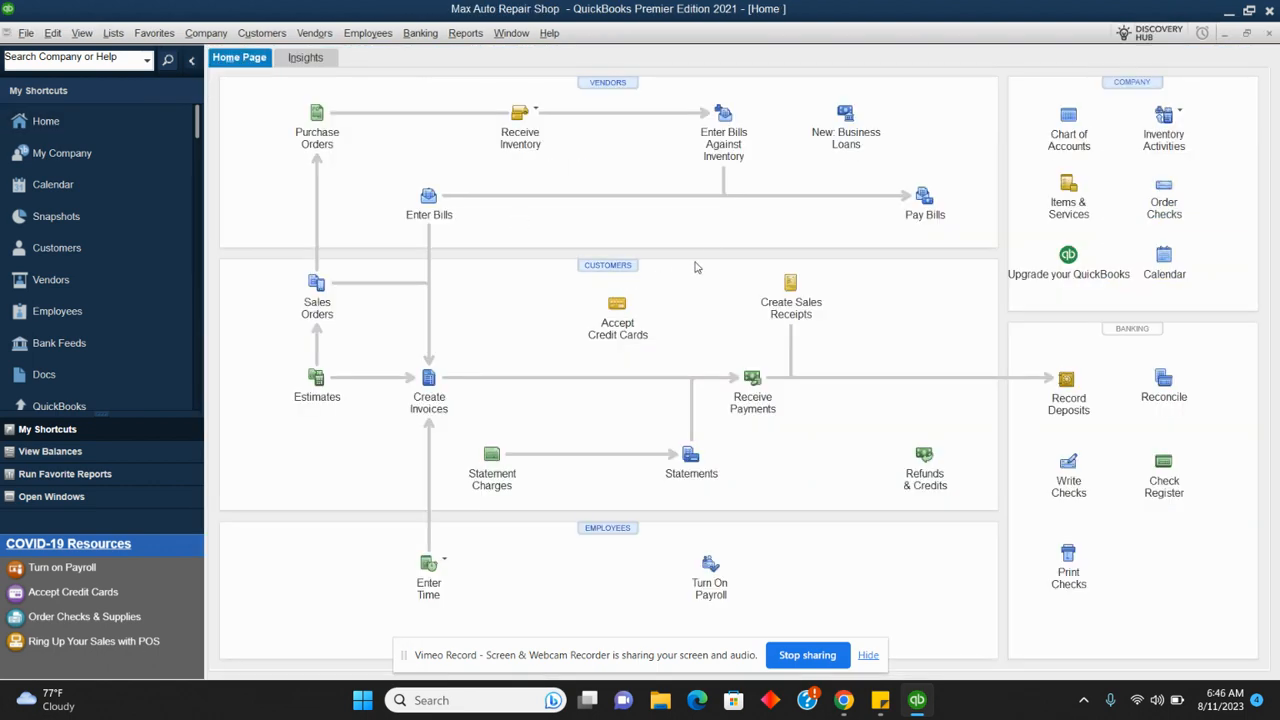
click(608, 83)
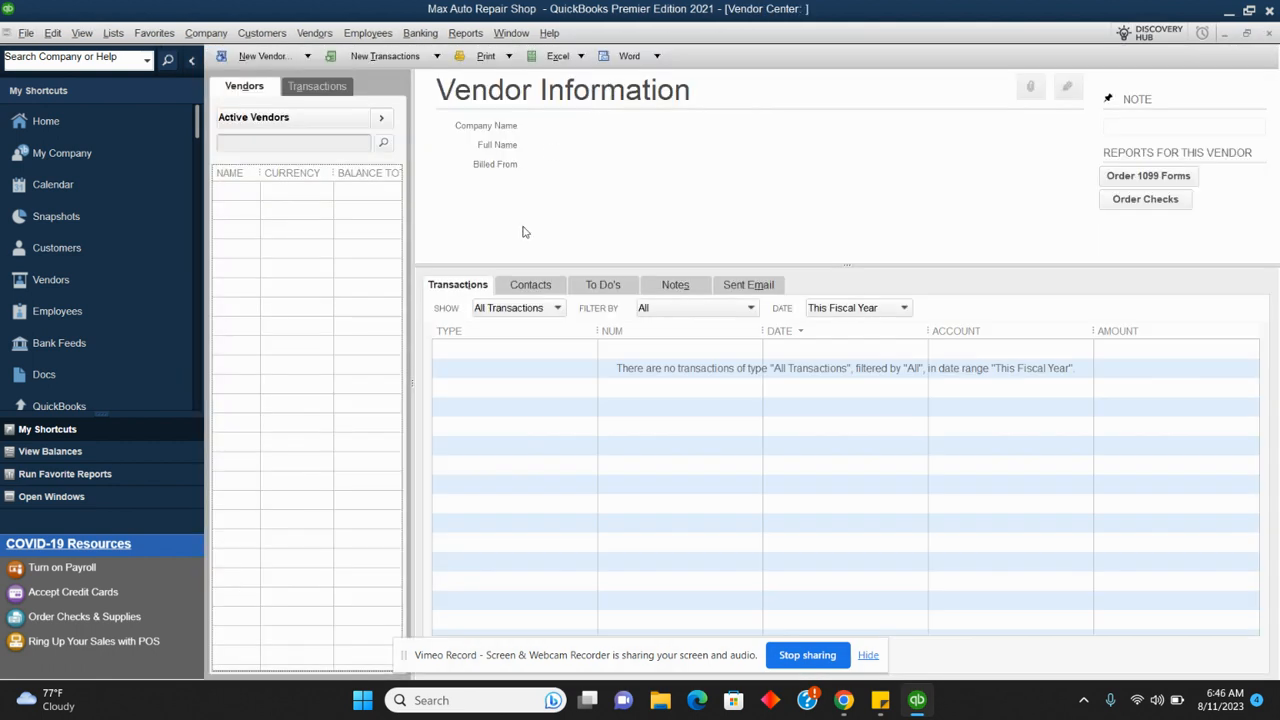
click(256, 60)
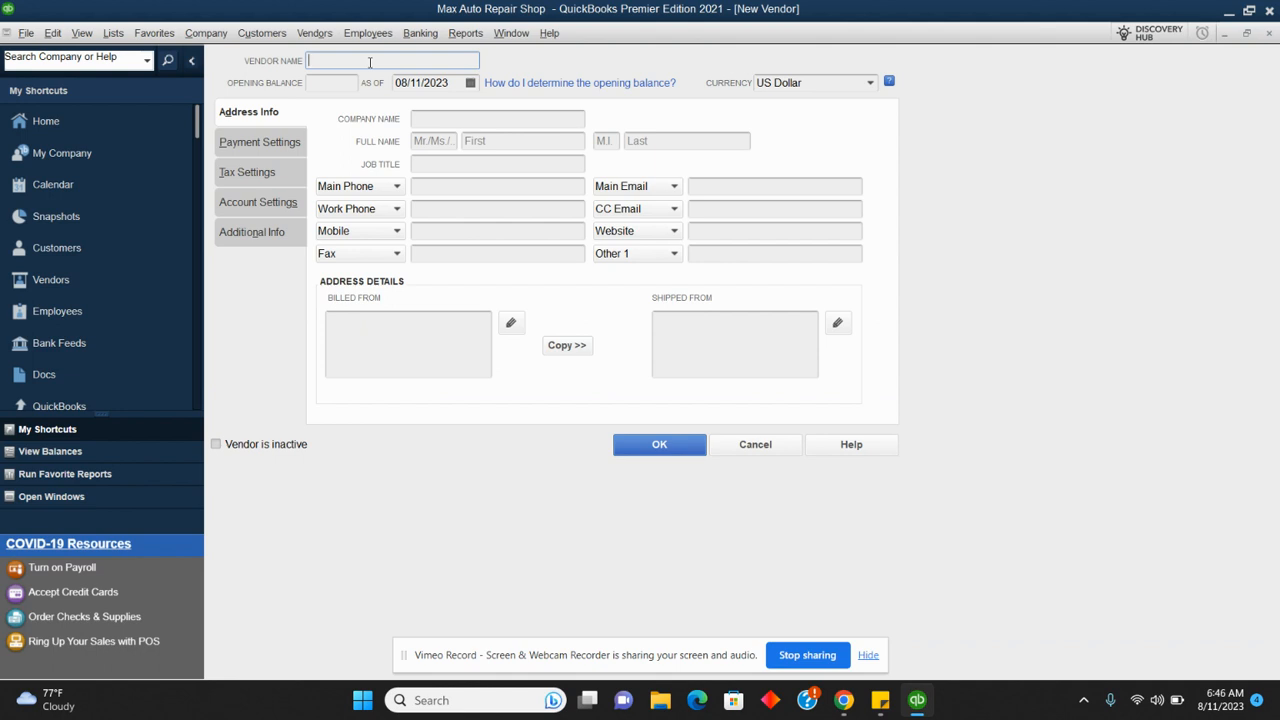
text(Toyota)
Set the Toyota vendor's opening balance to 90,000 as of 06/30/2023
click(317, 86)
text(90000)
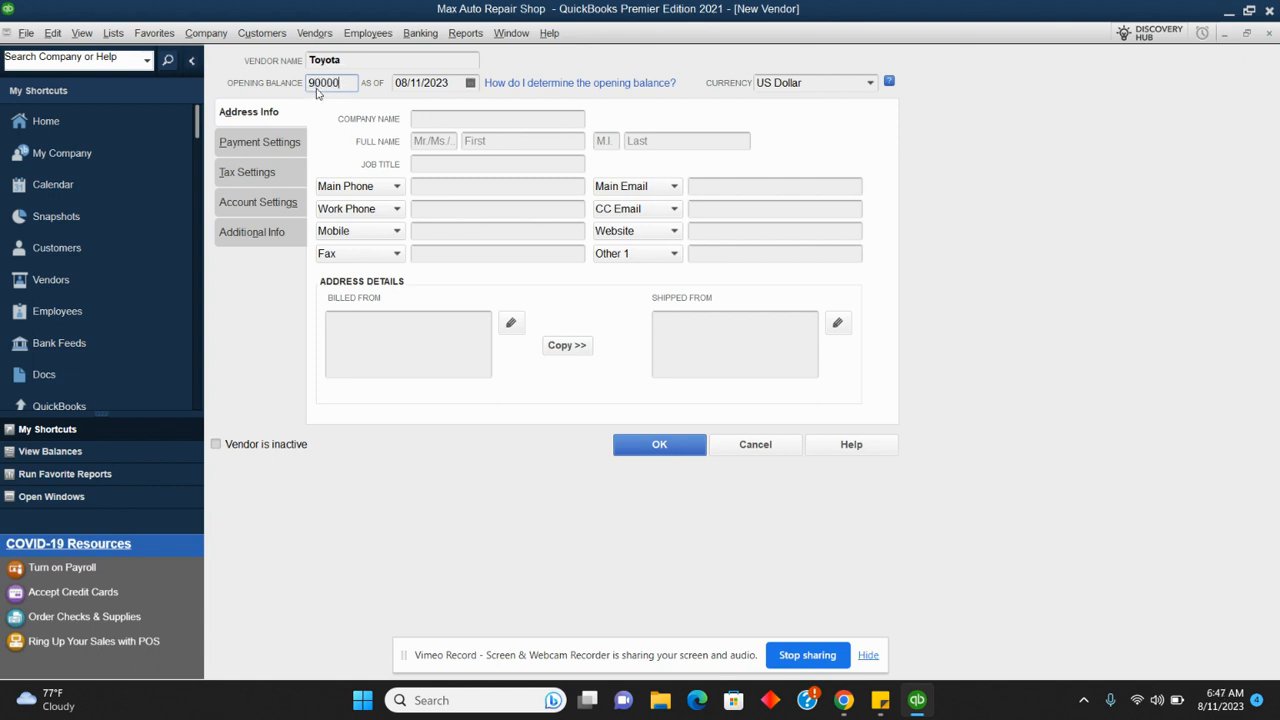
click(466, 83)
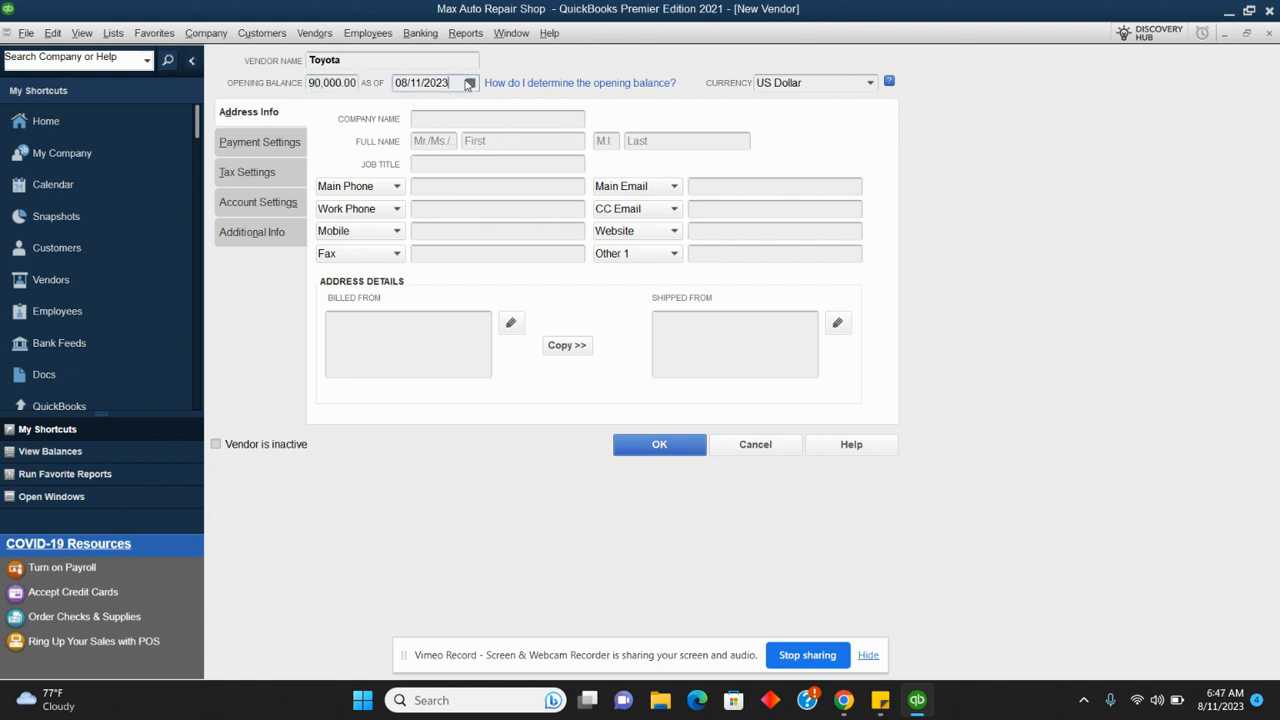
click(469, 83)
click(411, 110)
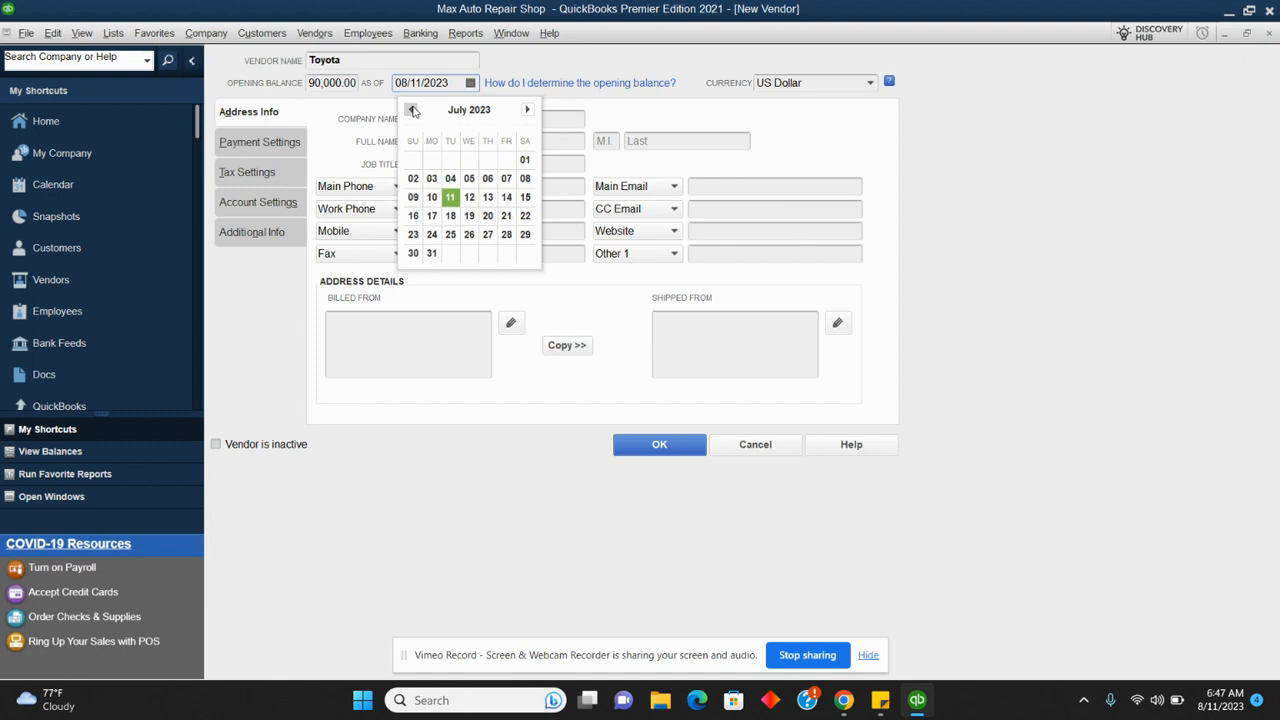
click(411, 110)
click(506, 234)
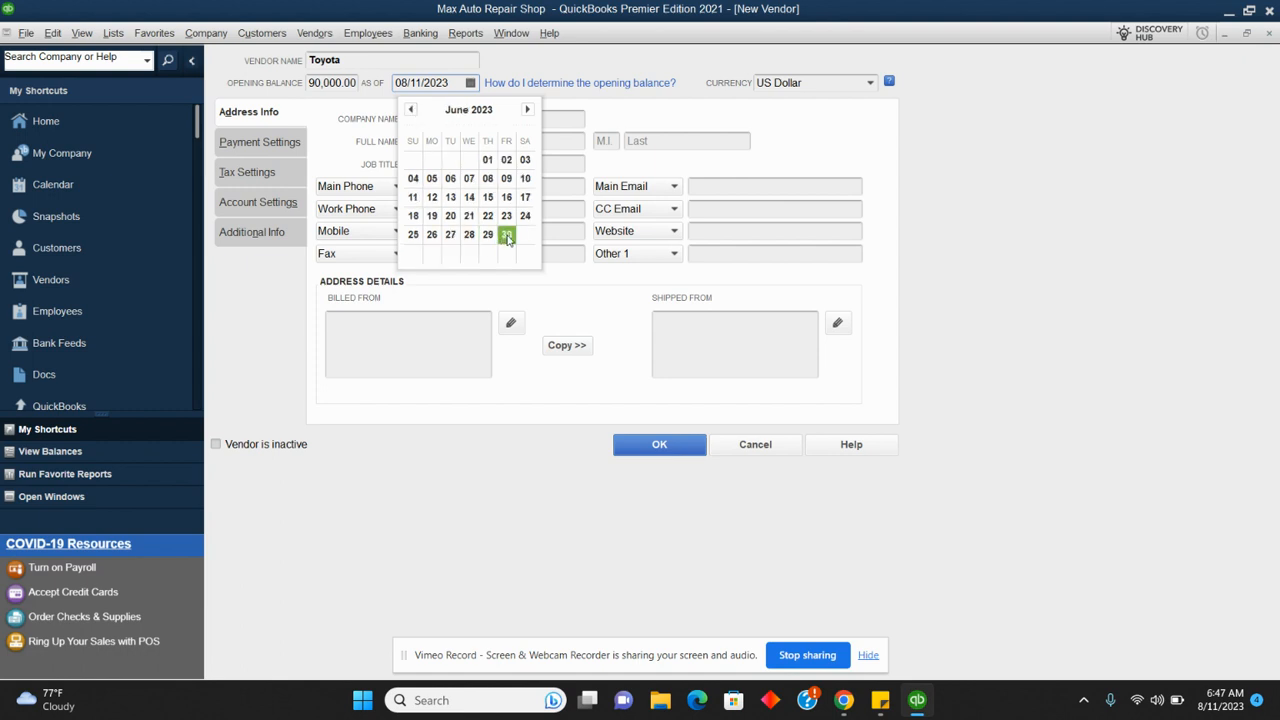
Set the Toyota vendor's currency to Japanese Yen, save the vendor and widen the name column in the vendor list
click(869, 86)
click(832, 106)
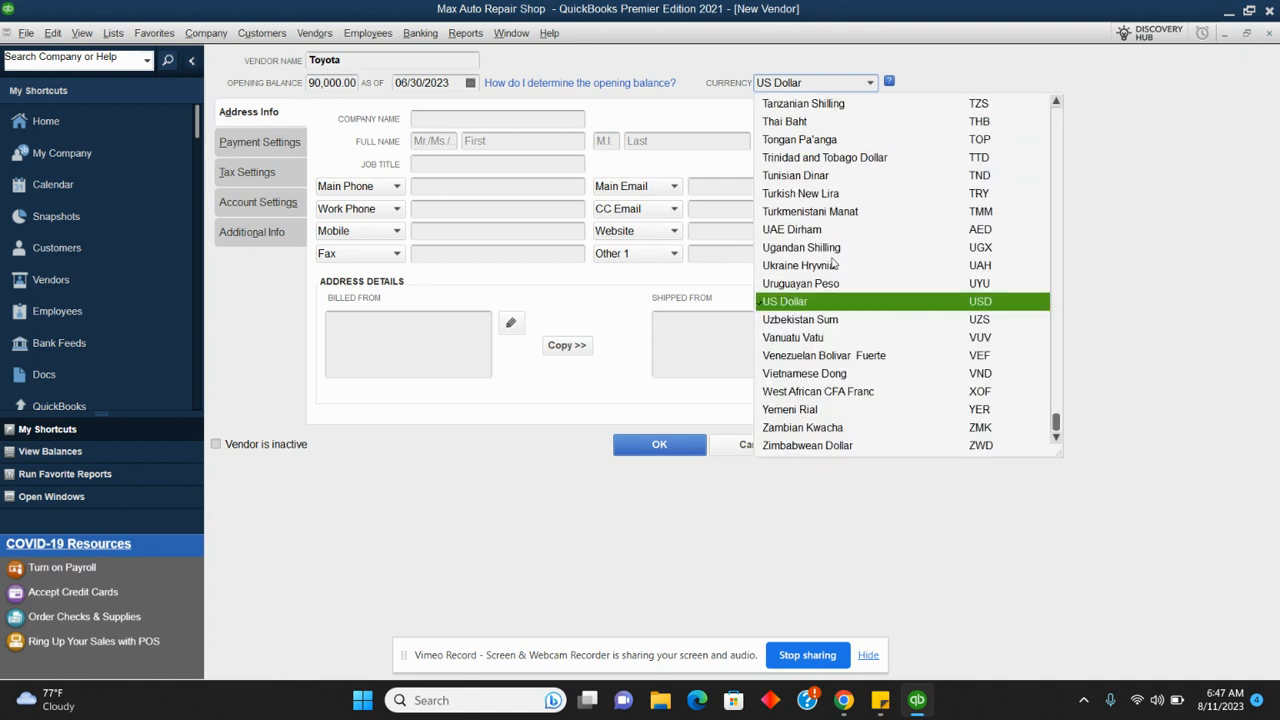
text(jj)
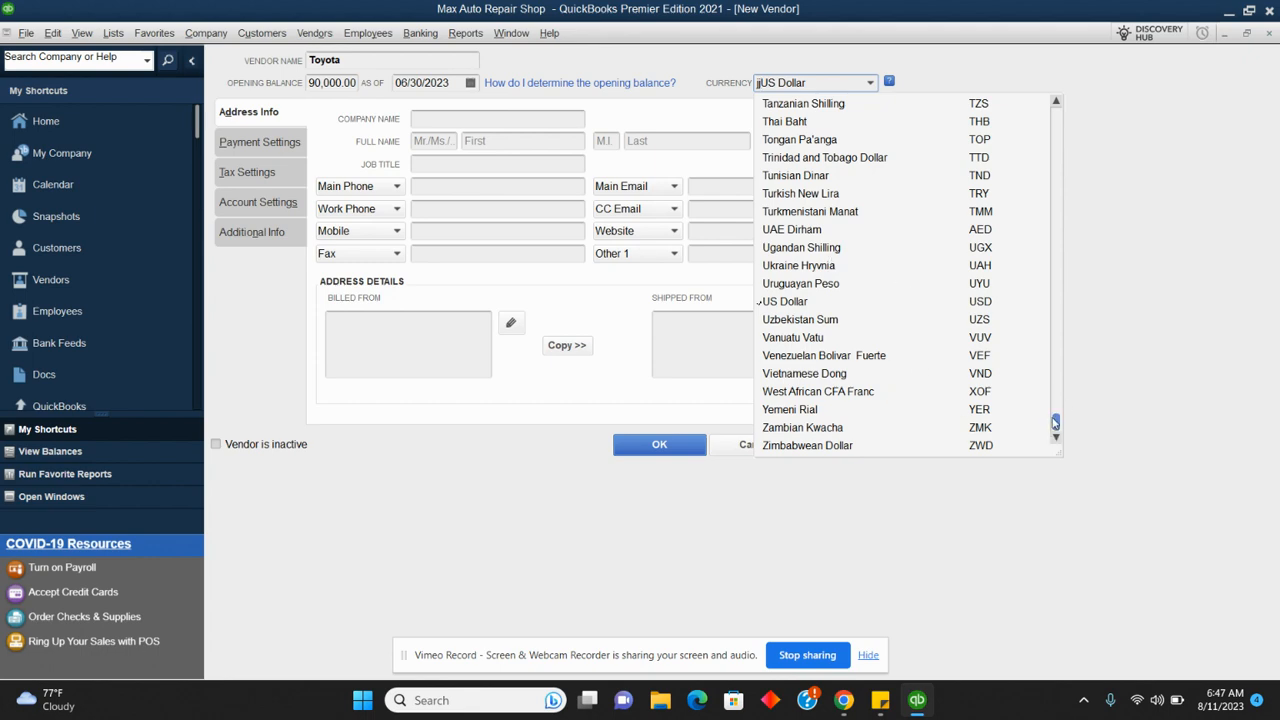
drag(1056, 422, 1047, 267)
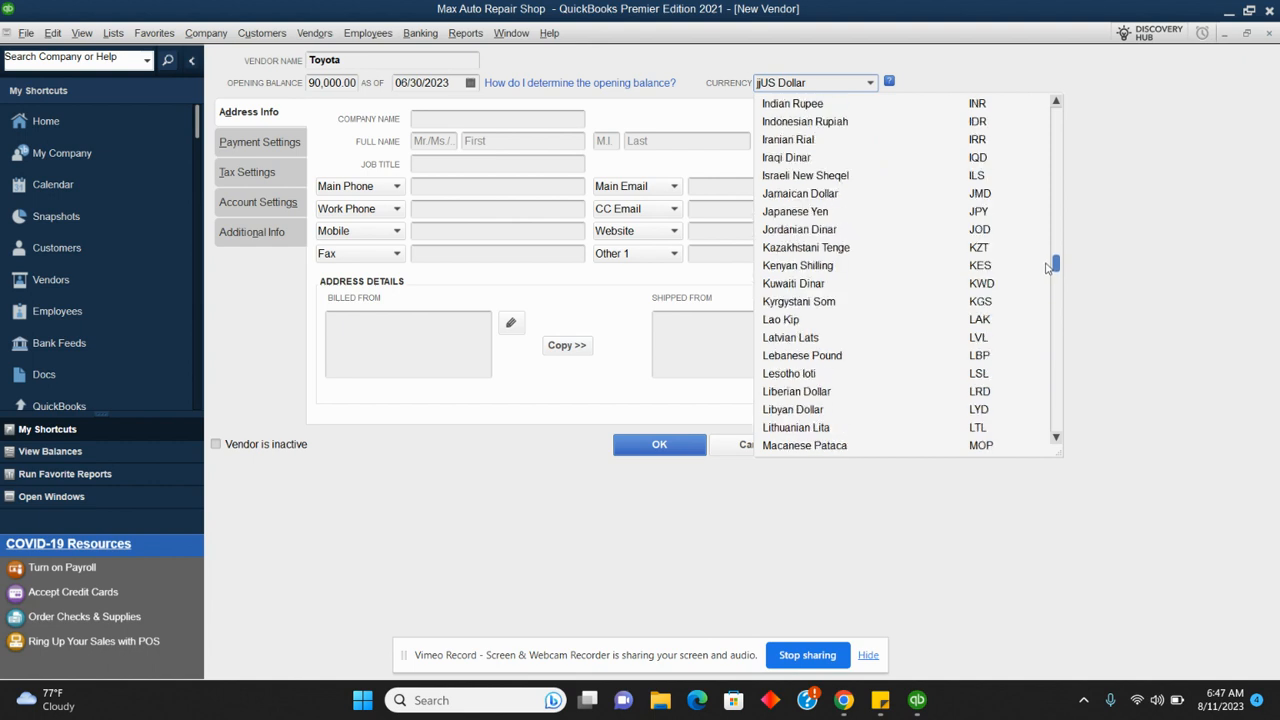
click(815, 213)
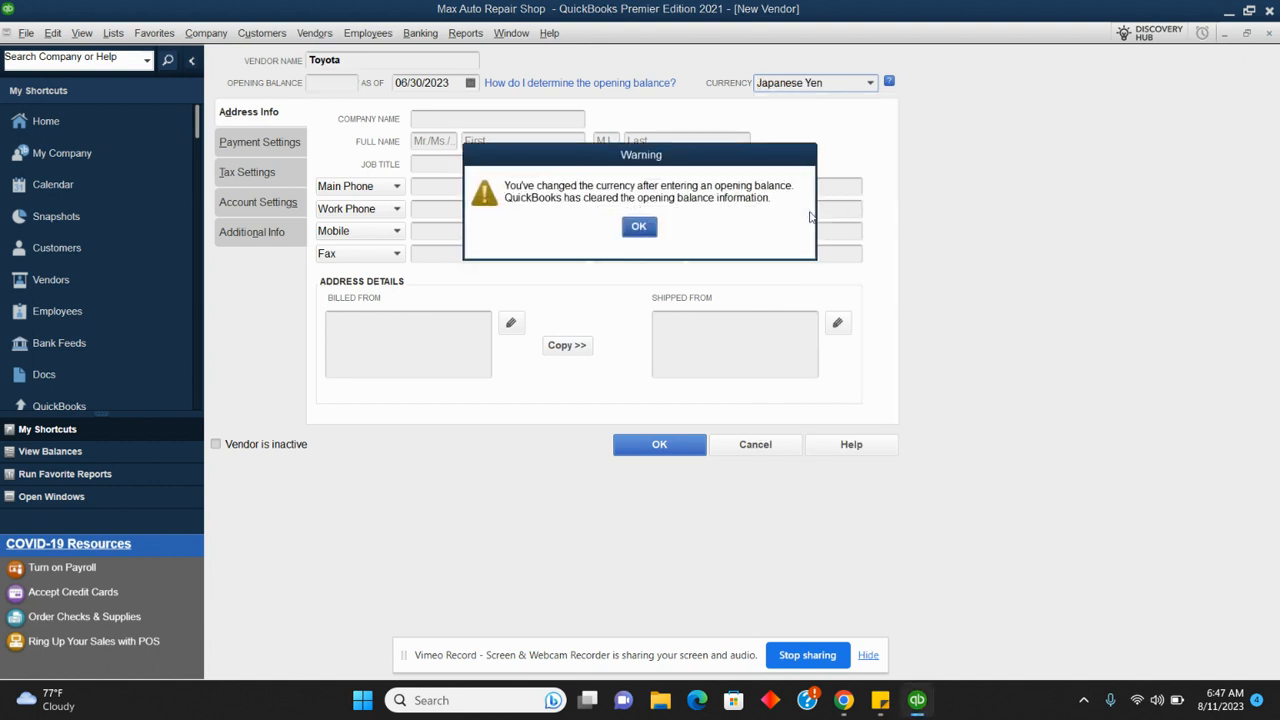
click(637, 227)
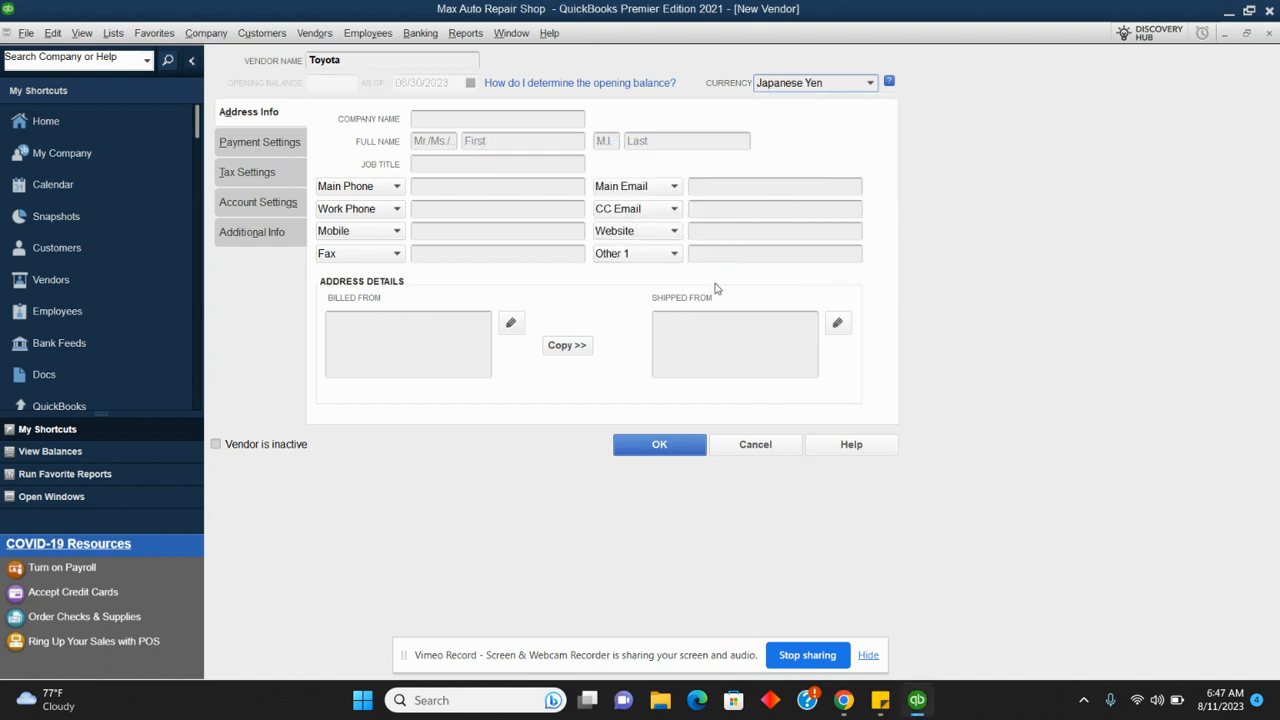
click(651, 445)
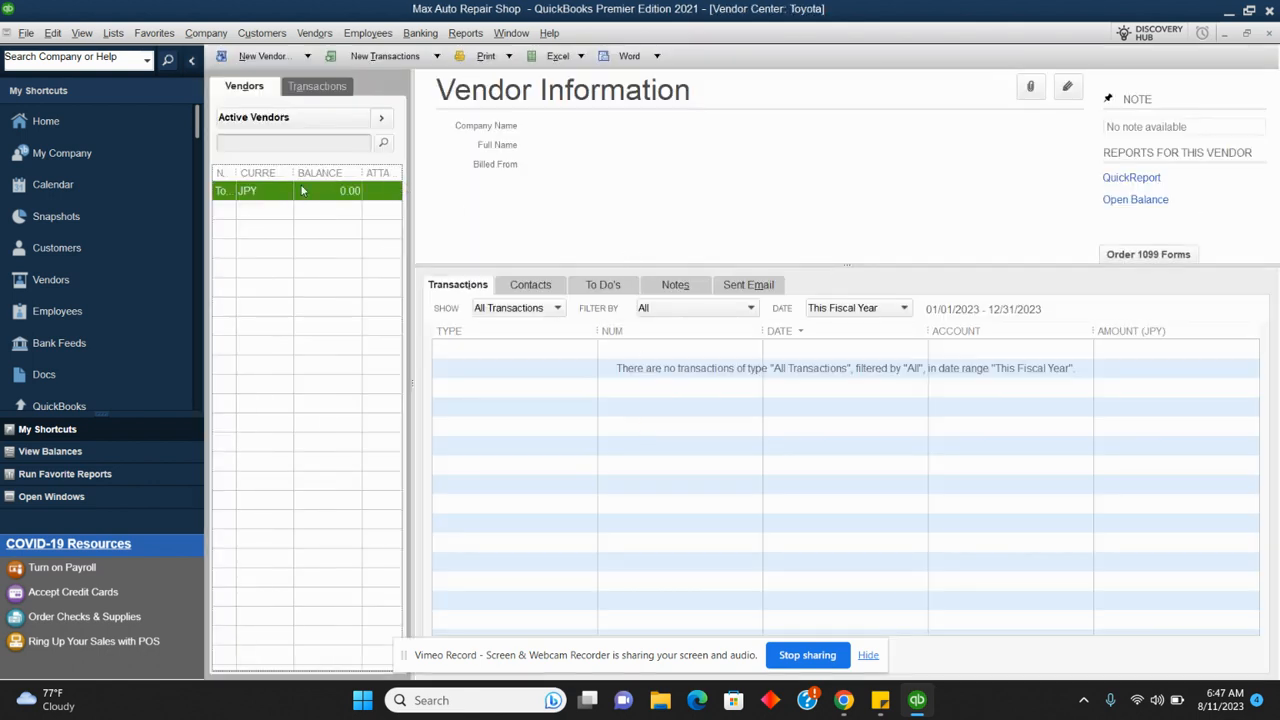
drag(232, 175, 285, 172)
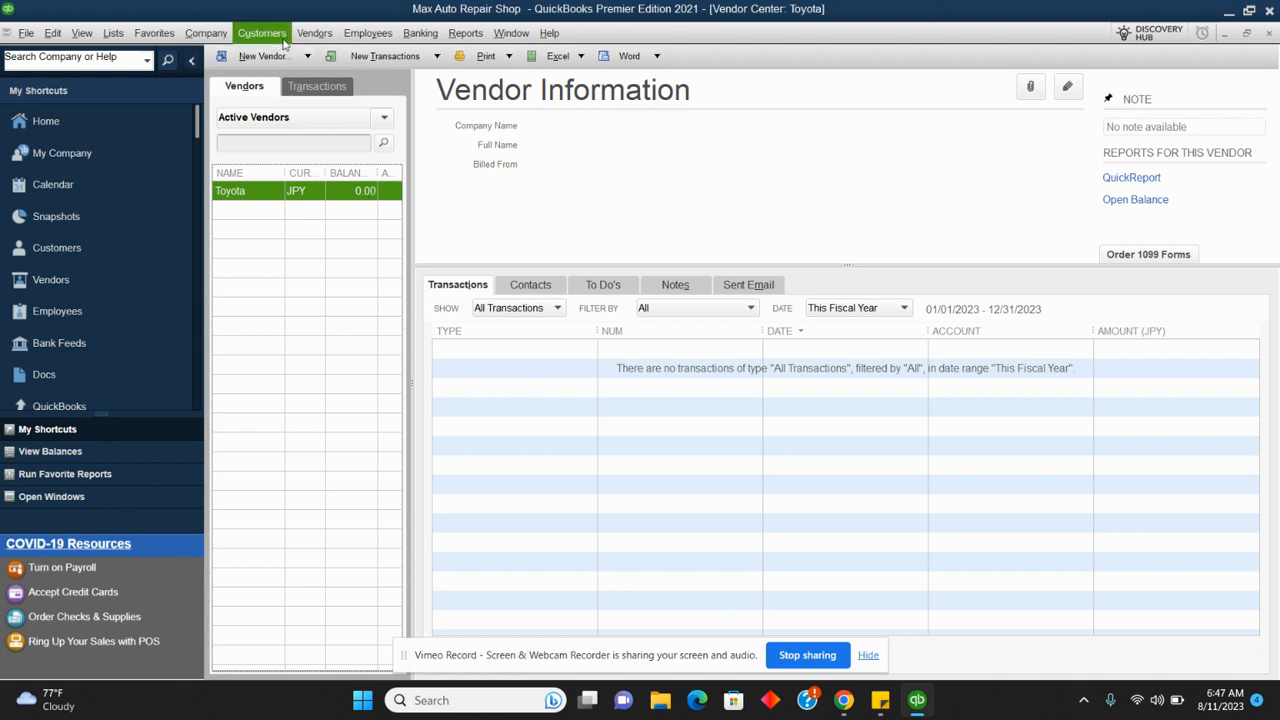
Start a general journal entry in Japanese Yen and set its exchange rate to 190
click(206, 33)
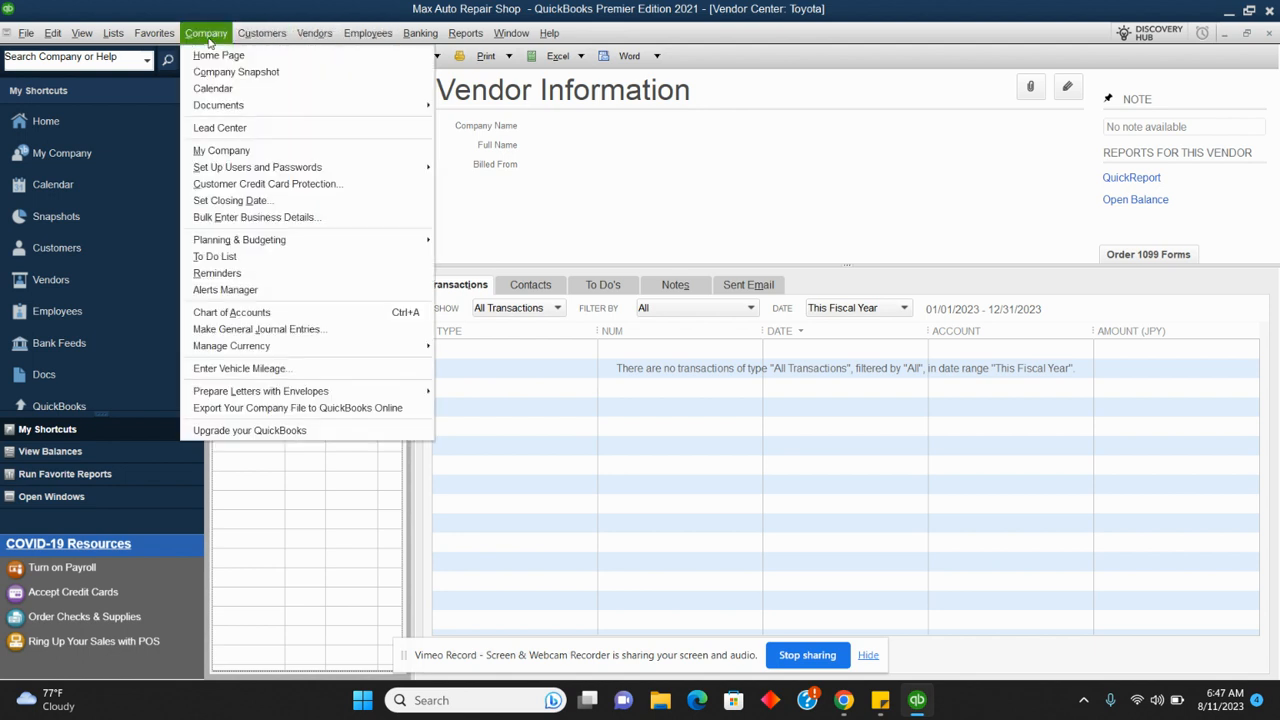
click(260, 330)
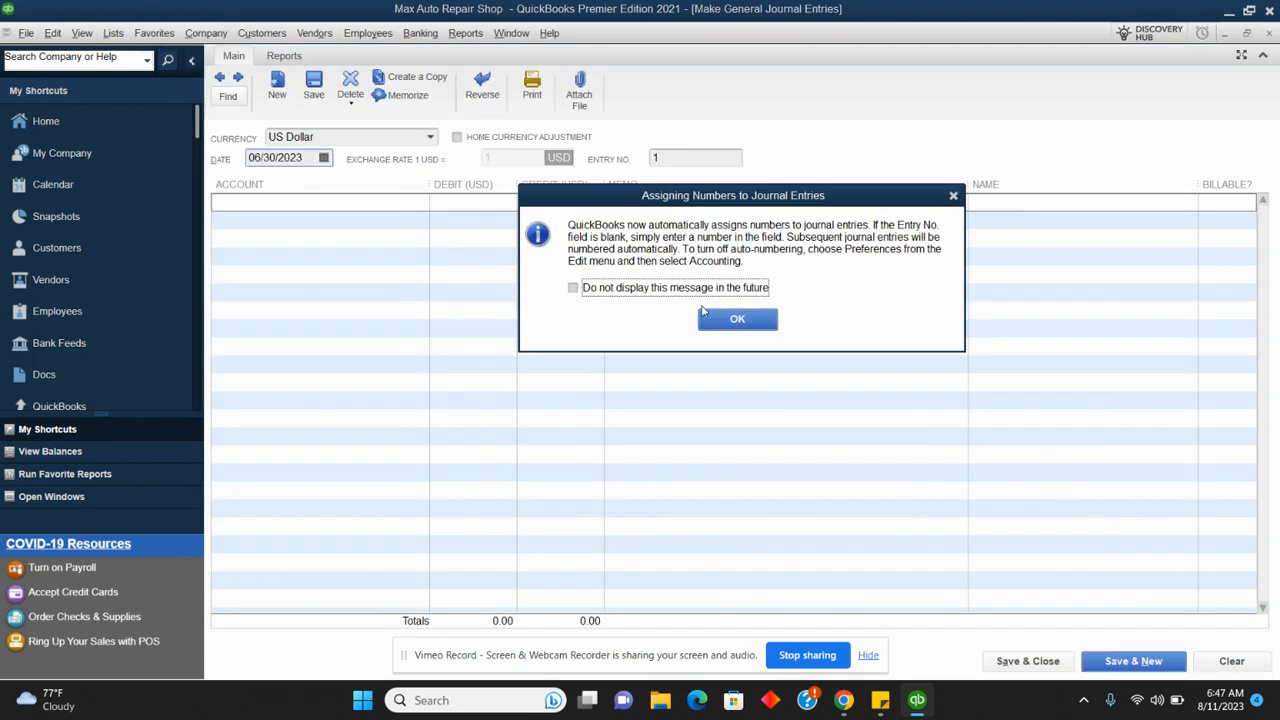
click(718, 318)
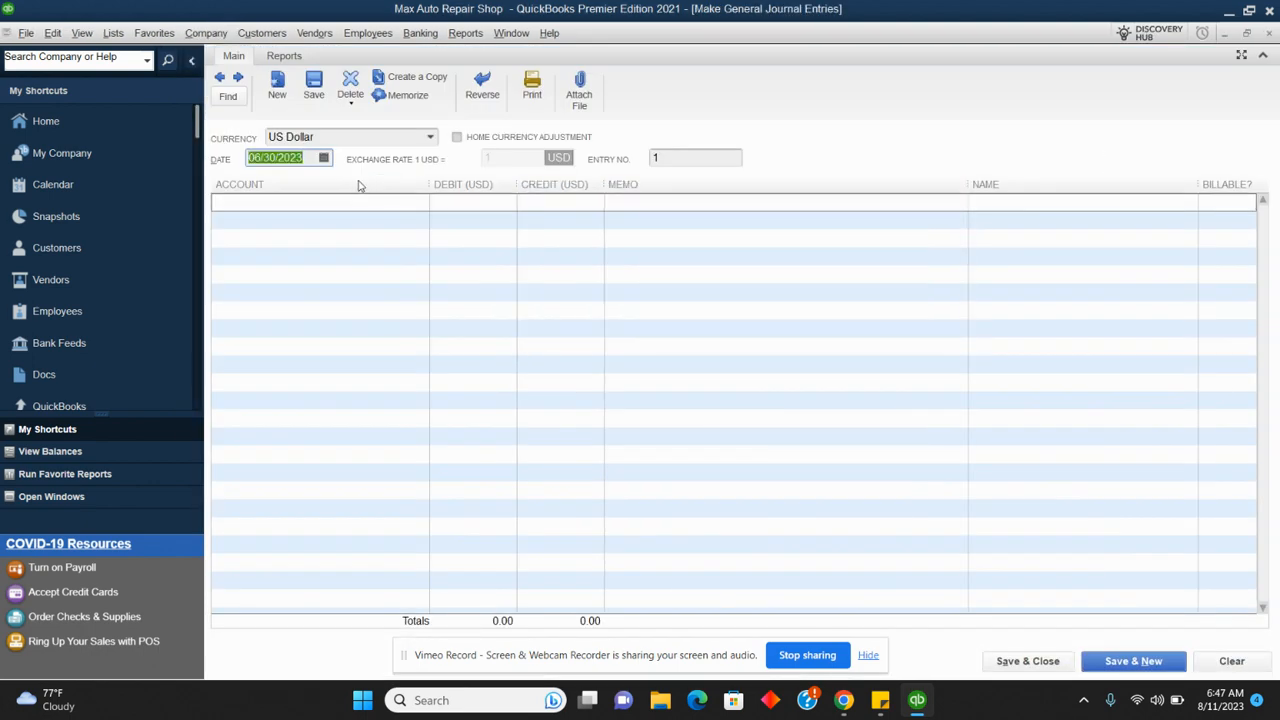
click(430, 138)
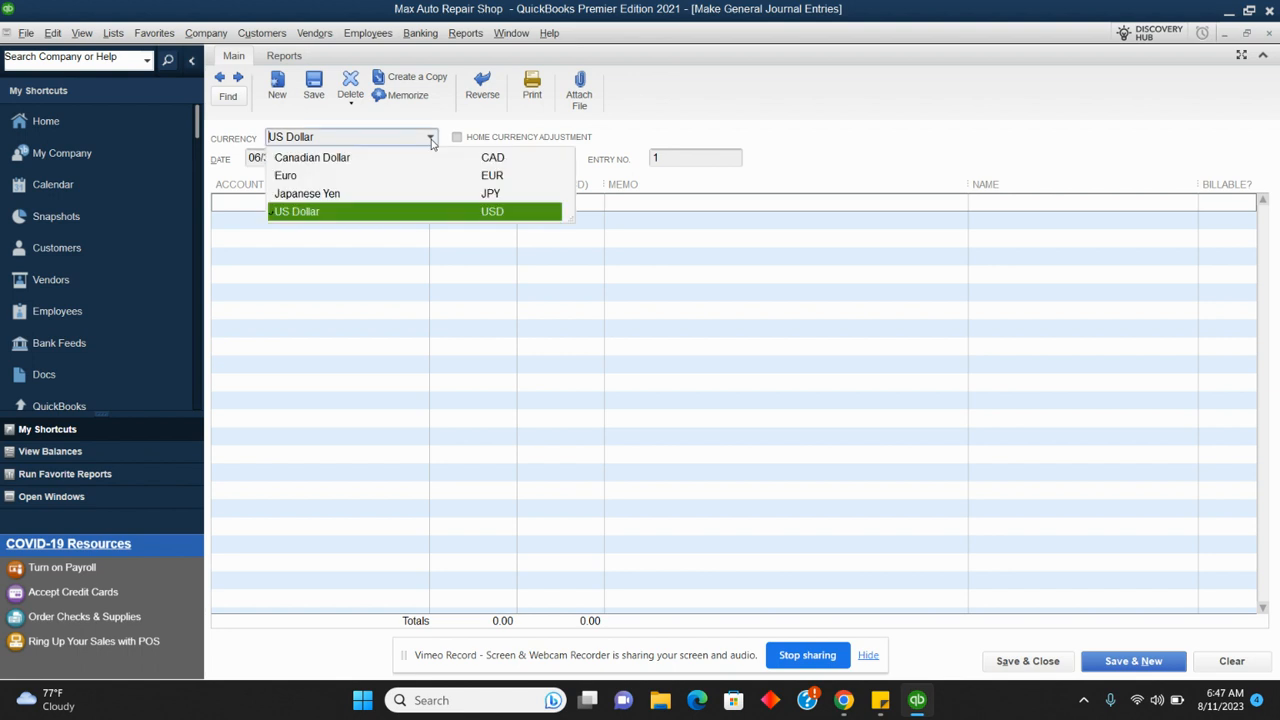
click(320, 195)
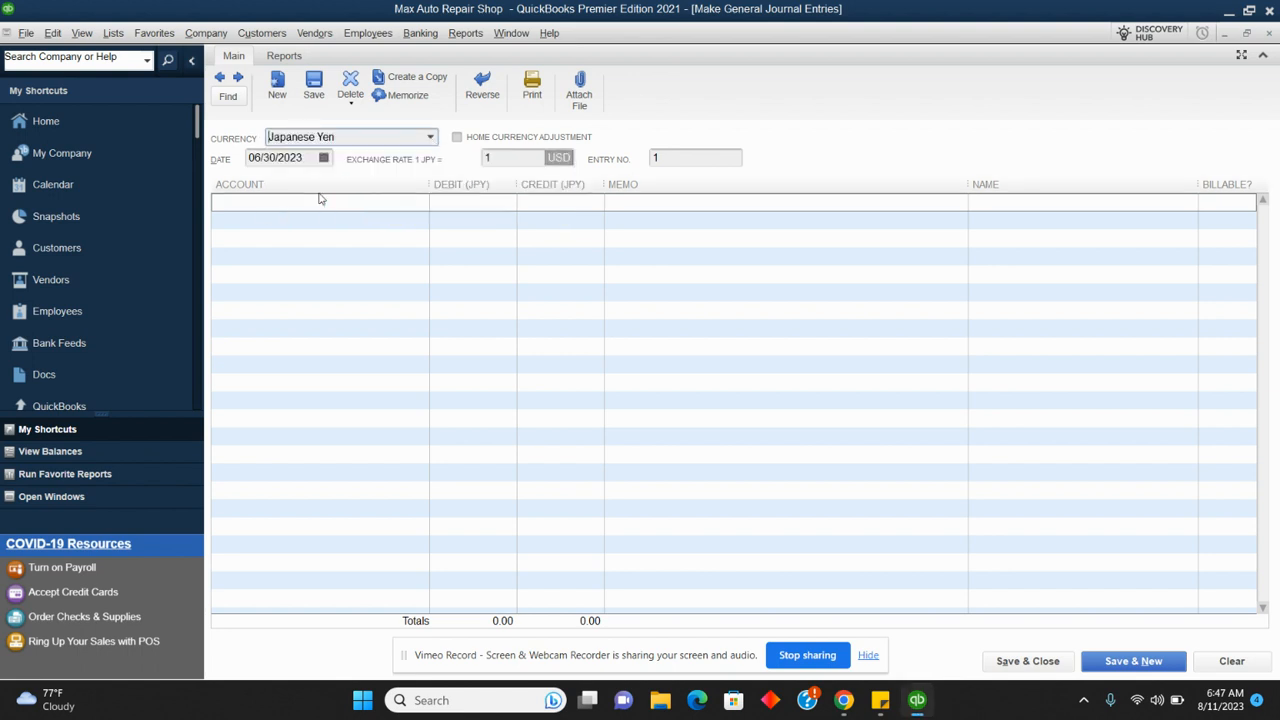
click(505, 158)
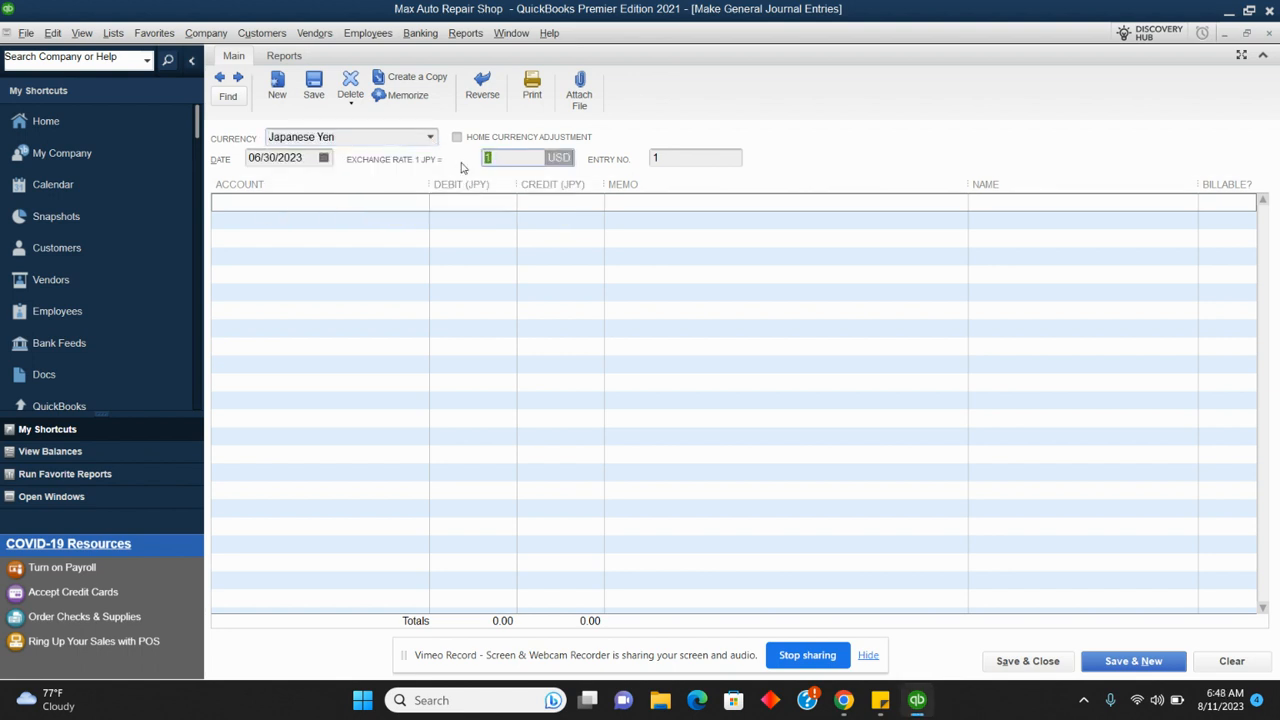
text(190)
Choose Accounts Payable - JPY as the account on the first journal line and assign Toyota as its name
click(413, 206)
text(ac)
key(BackSpace)
key(BackSpace)
text(Ac)
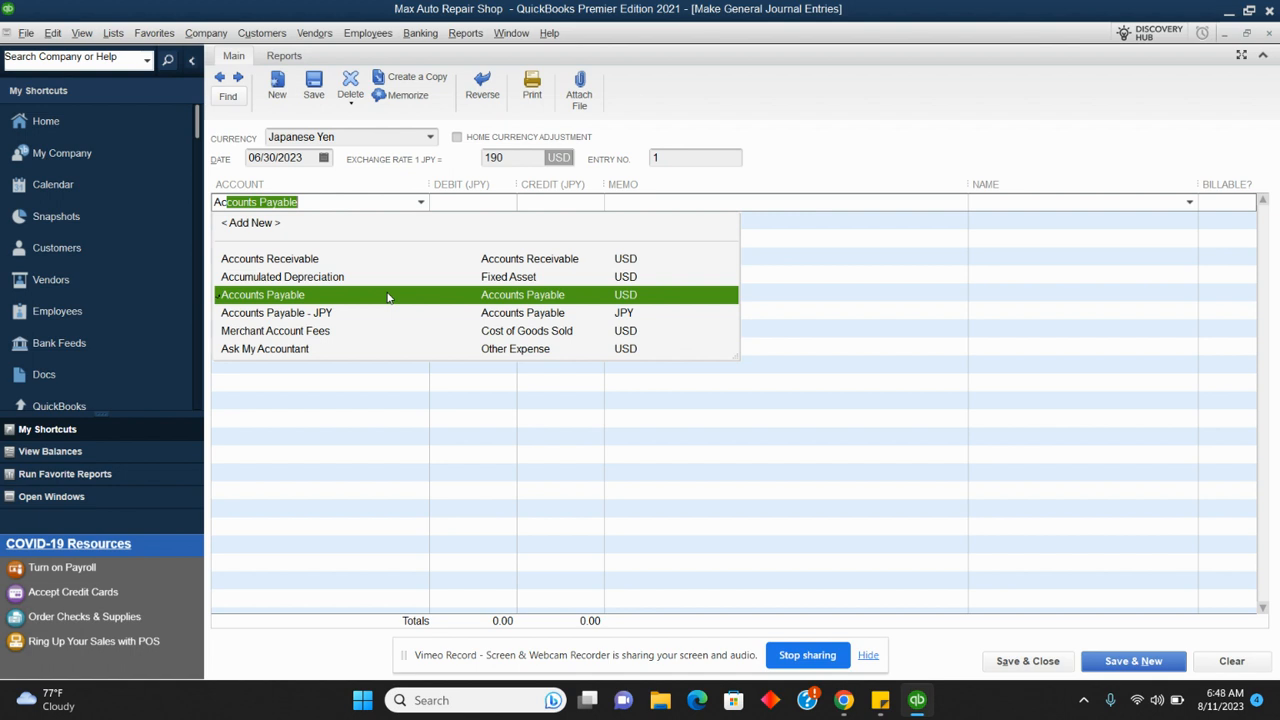
click(329, 312)
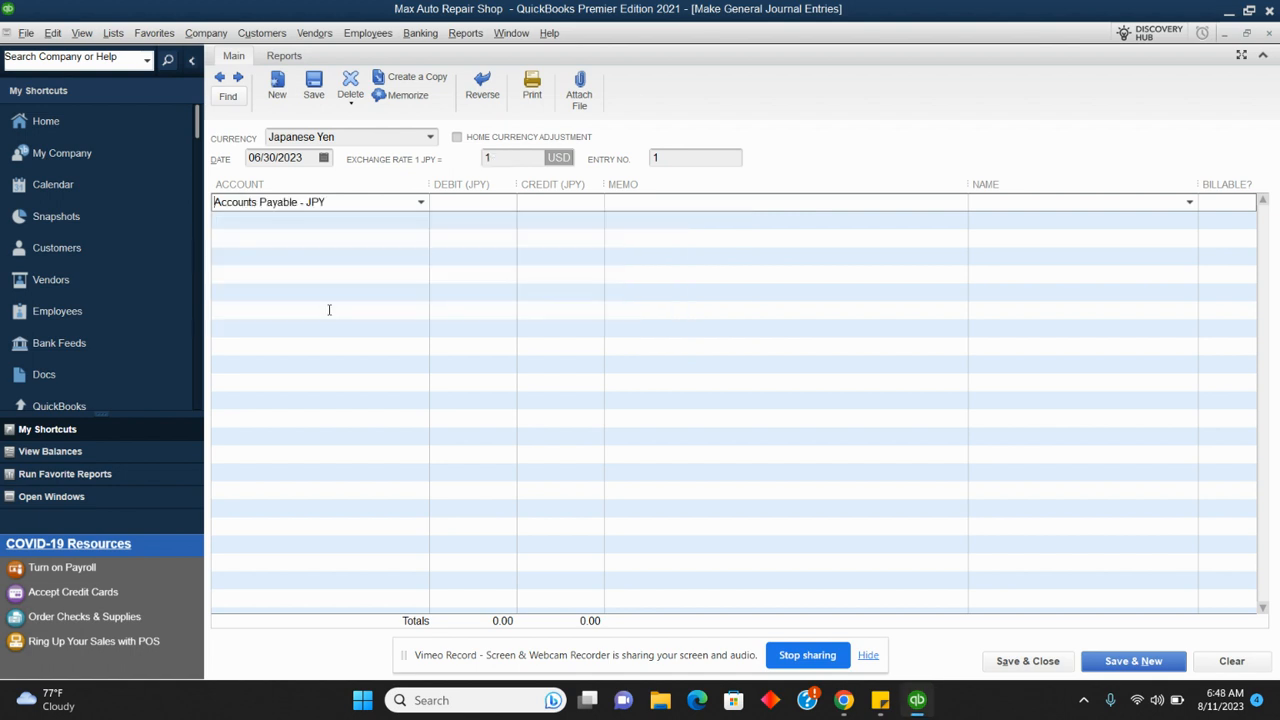
click(1055, 201)
text(Toyota)
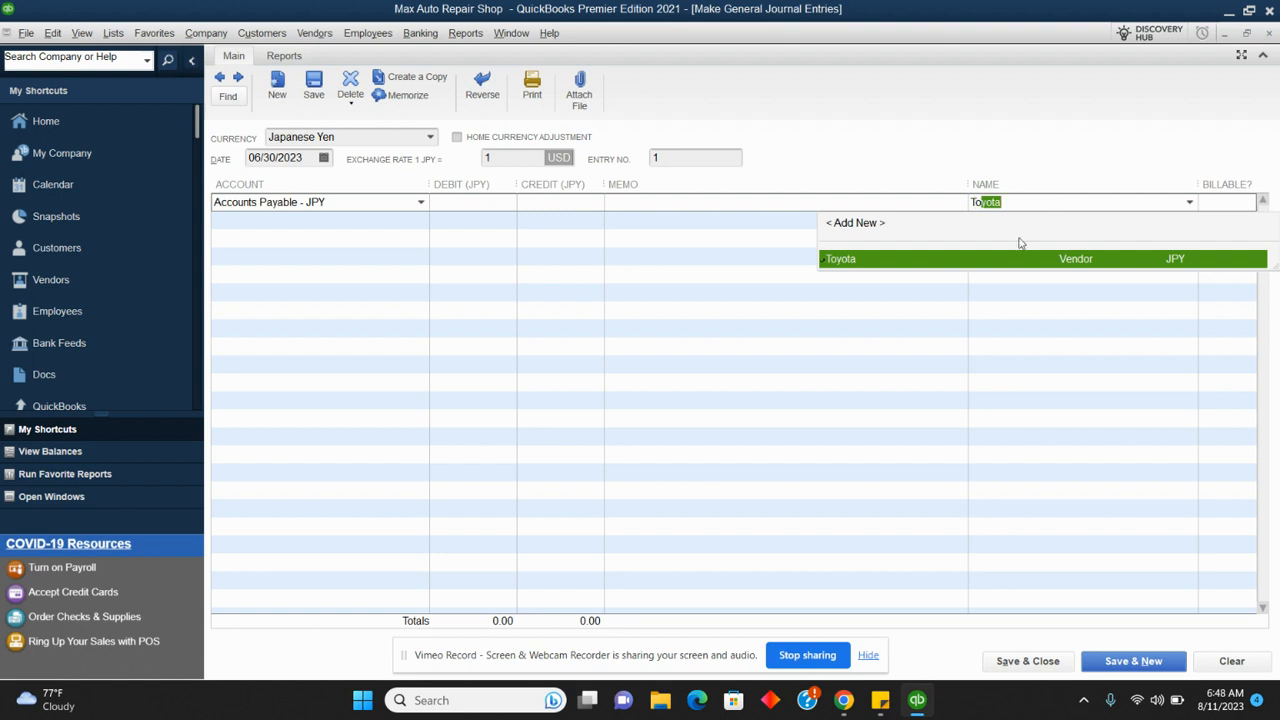
click(989, 262)
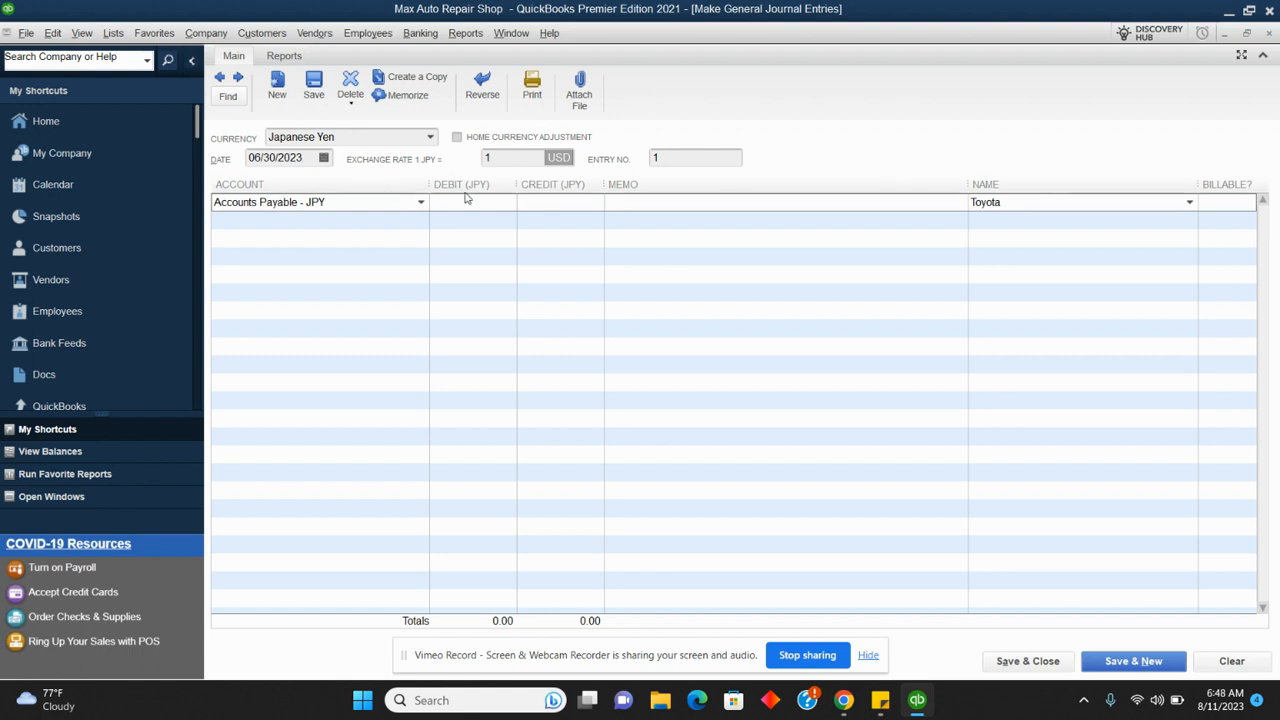
Credit 90,000 on the Accounts Payable - JPY line and assign the balancing debit line to Opening Balance Equity
click(572, 201)
text(100000)
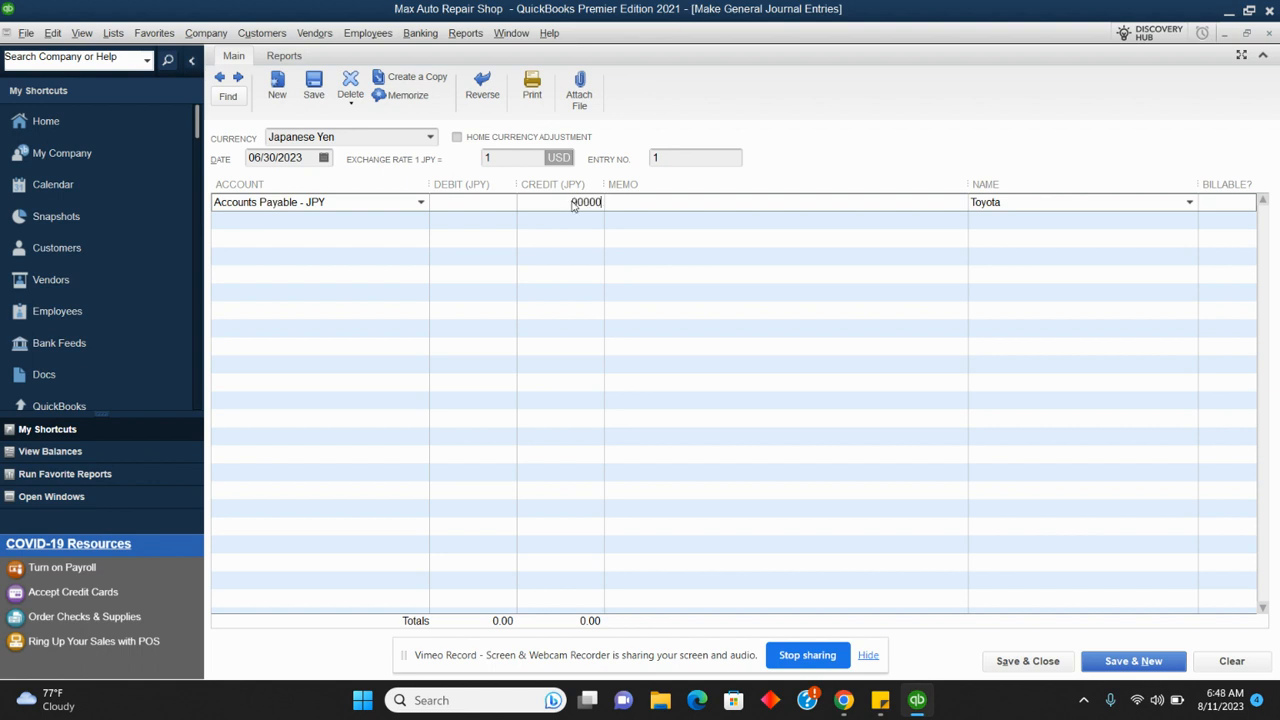
click(409, 222)
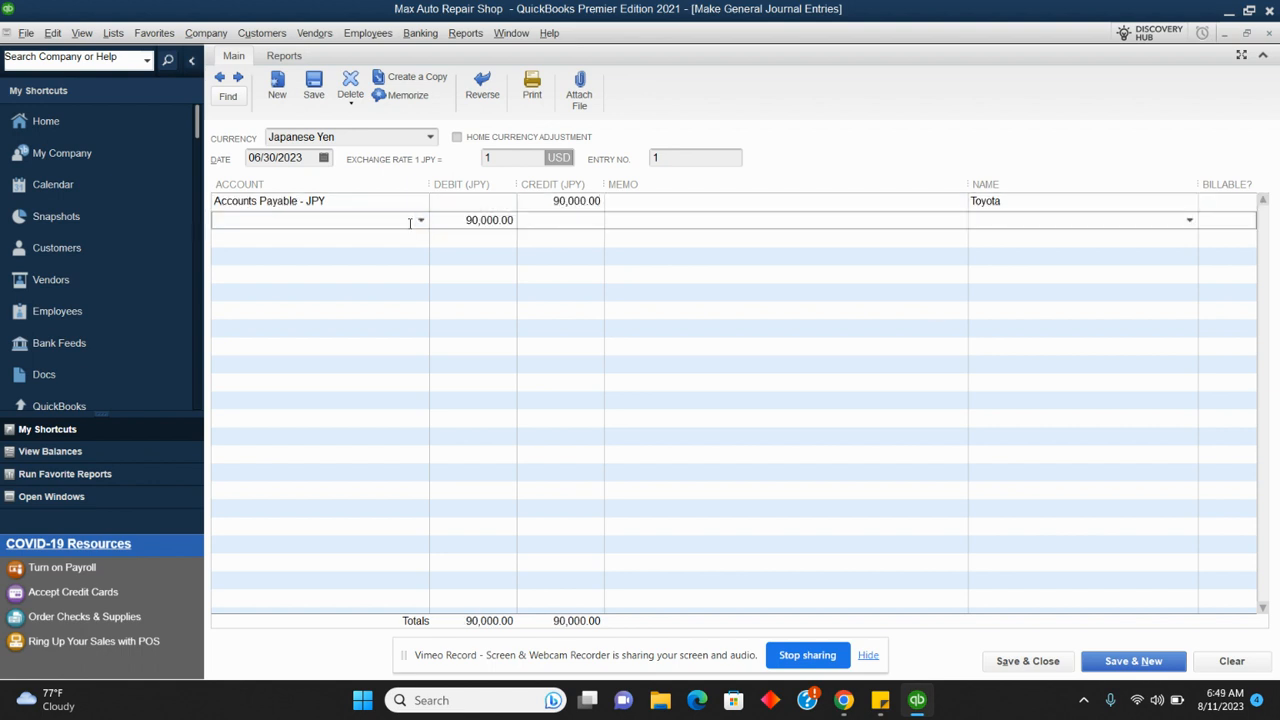
text(ope)
click(386, 277)
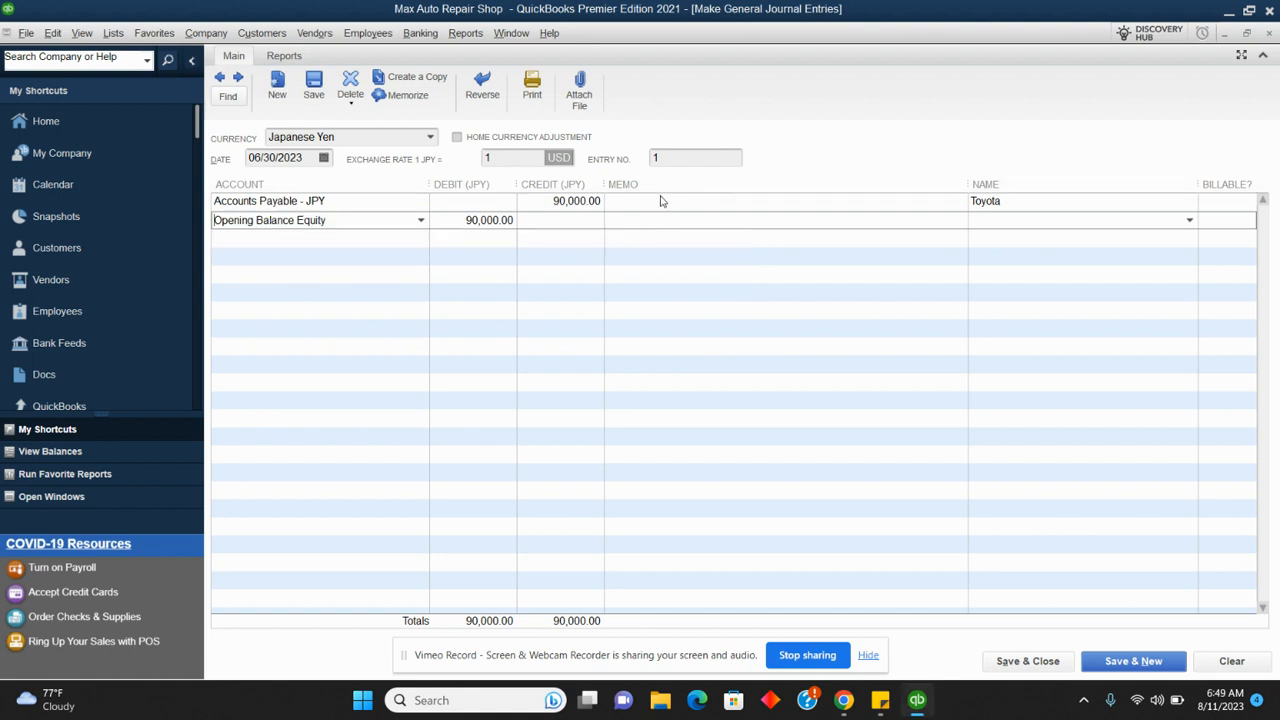
Set the journal entry's exchange rate to 190 and date to 06/30/2023, save and close it, and widen the vendor list's name column
click(513, 157)
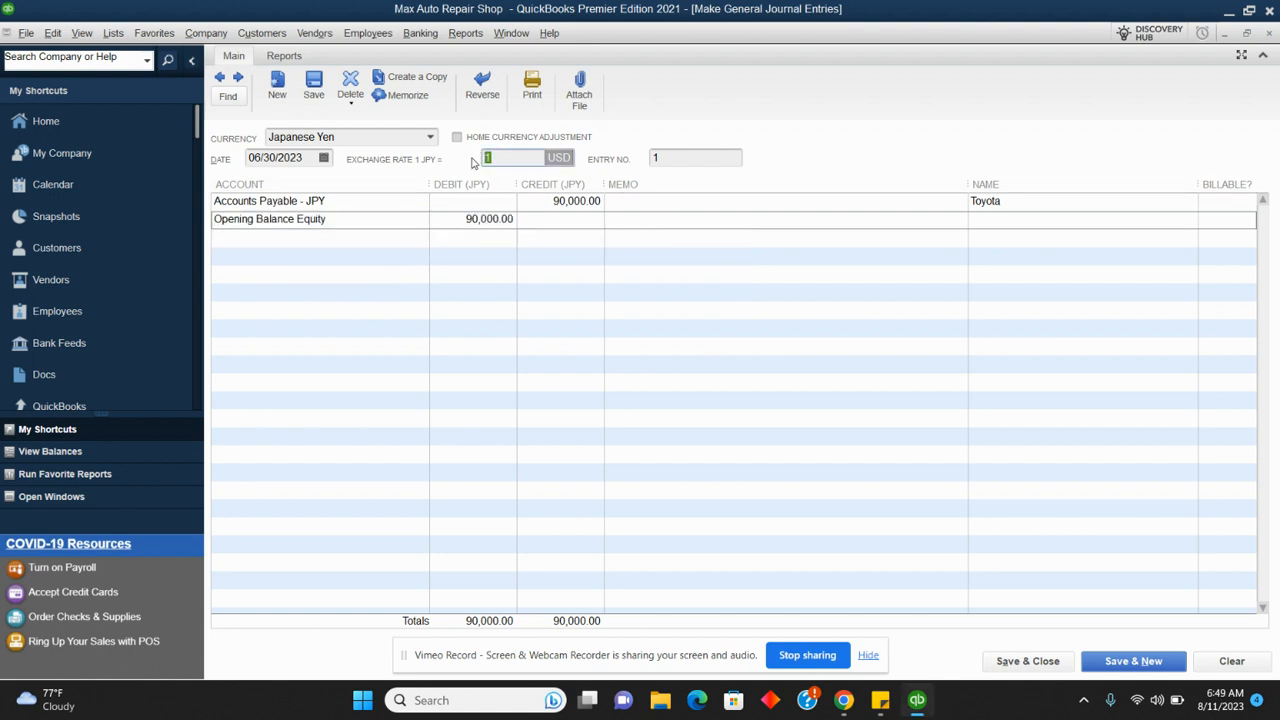
text(190)
click(323, 158)
click(361, 310)
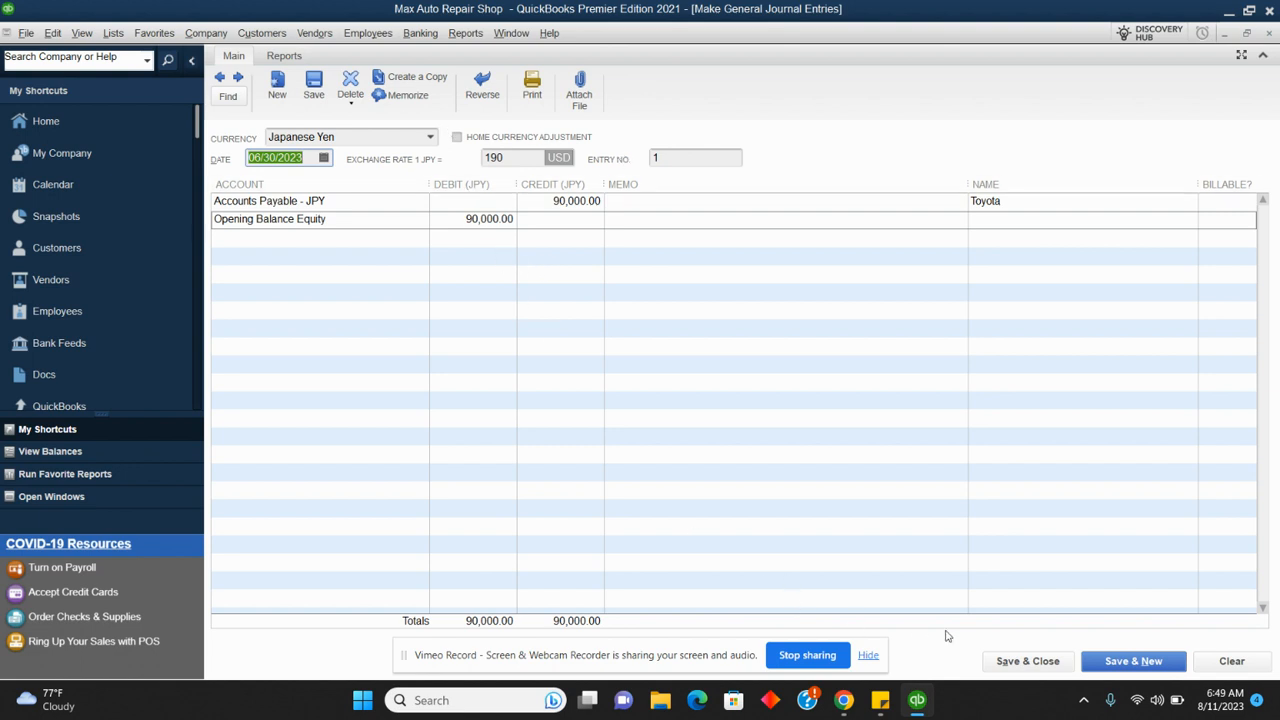
click(1024, 667)
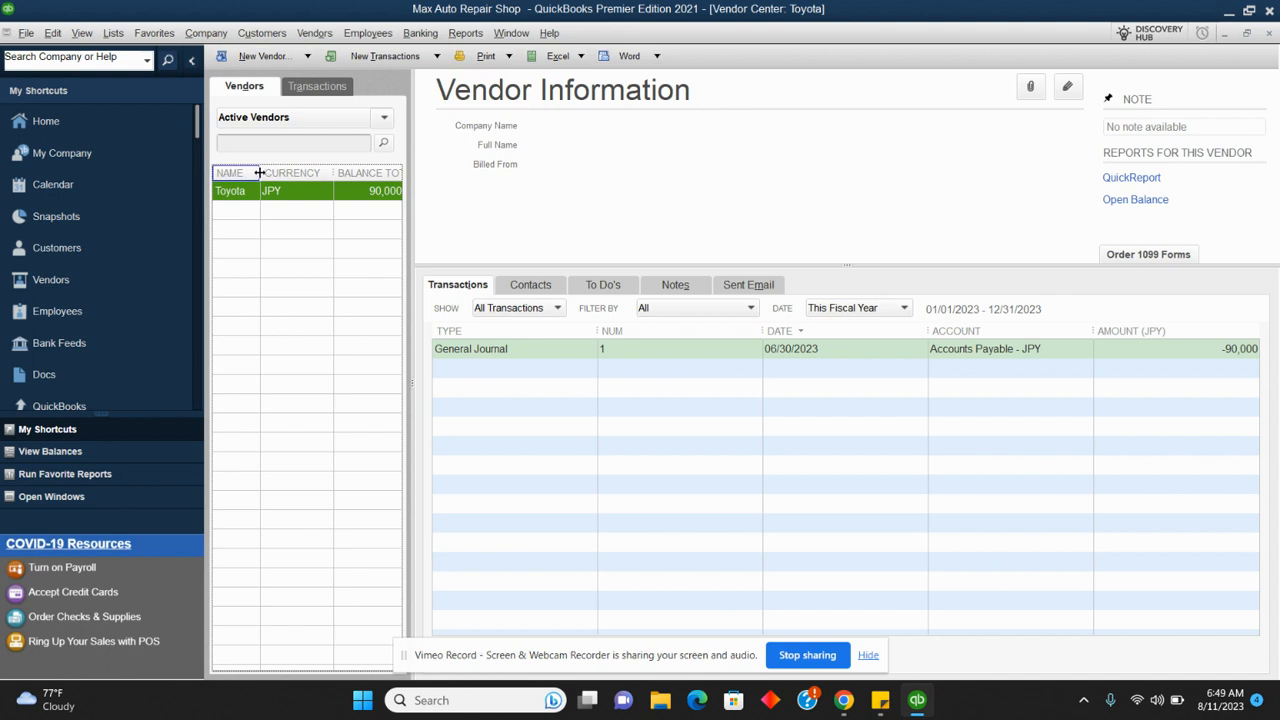
drag(259, 172, 308, 172)
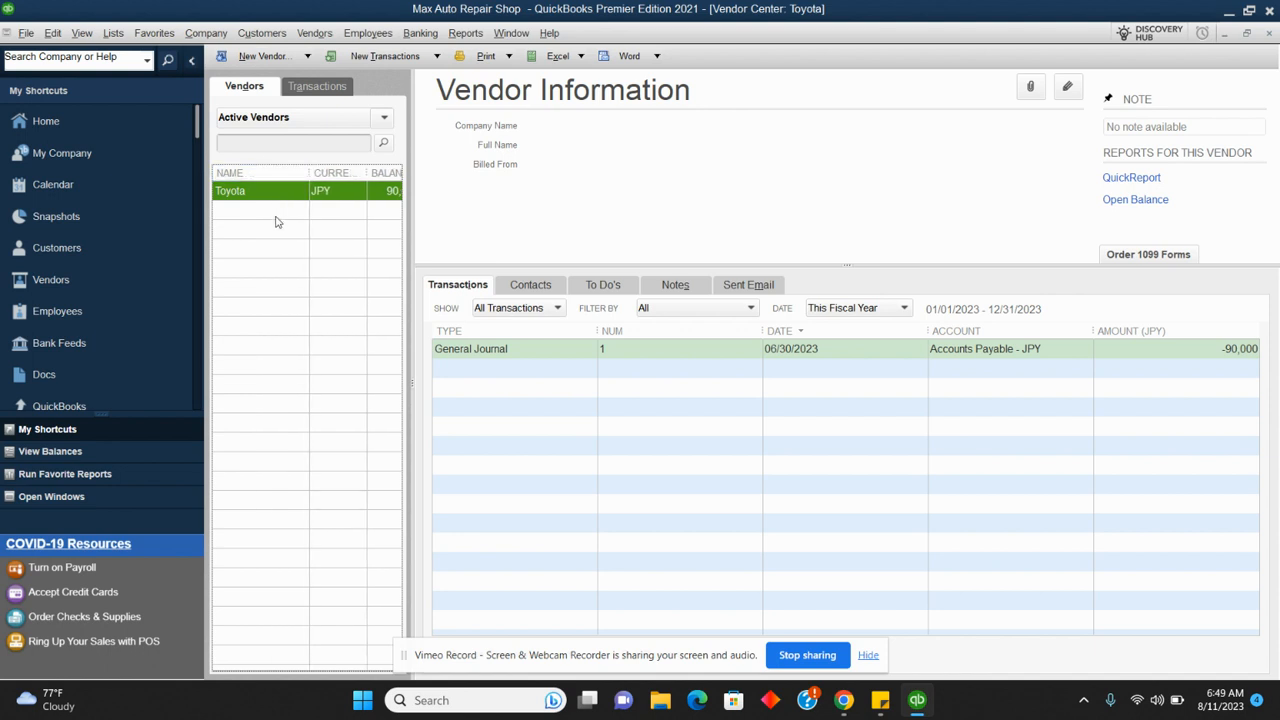
Return to the home page, switch to Chrome to review the auto parts shop setup outline in the online notepad, and switch back to QuickBooks
click(64, 128)
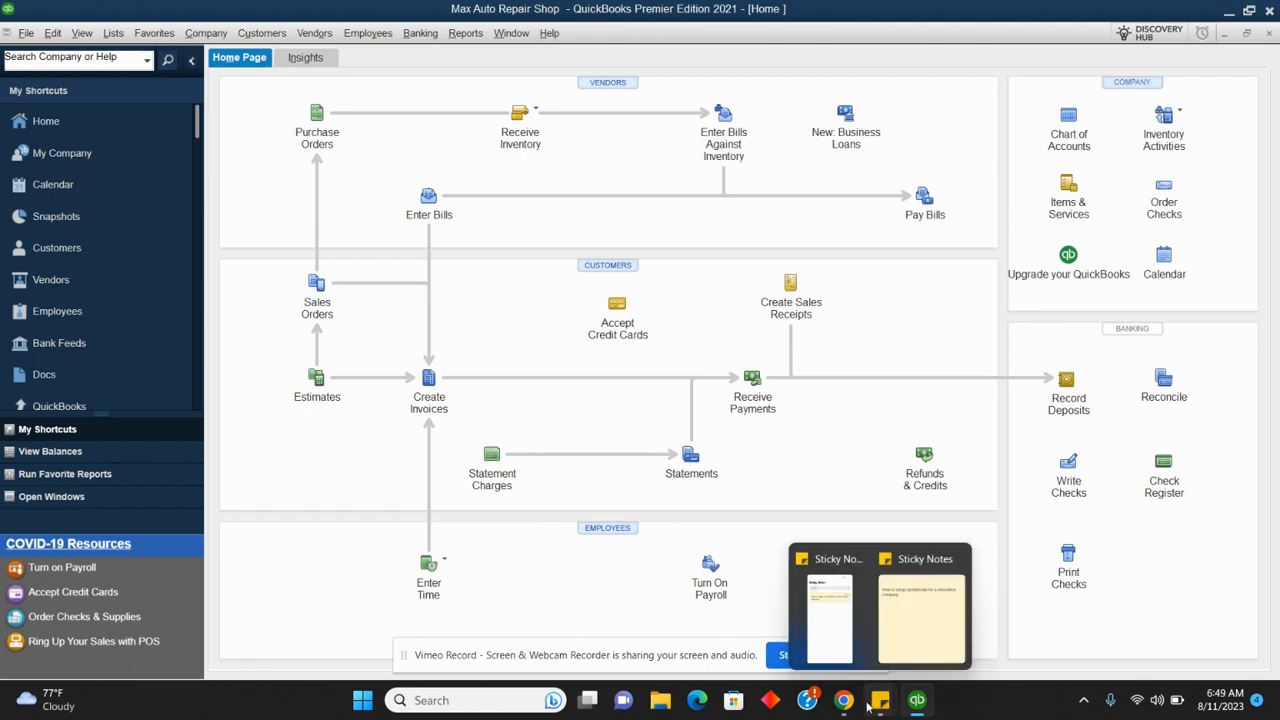
mouse_move(843, 700)
click(754, 640)
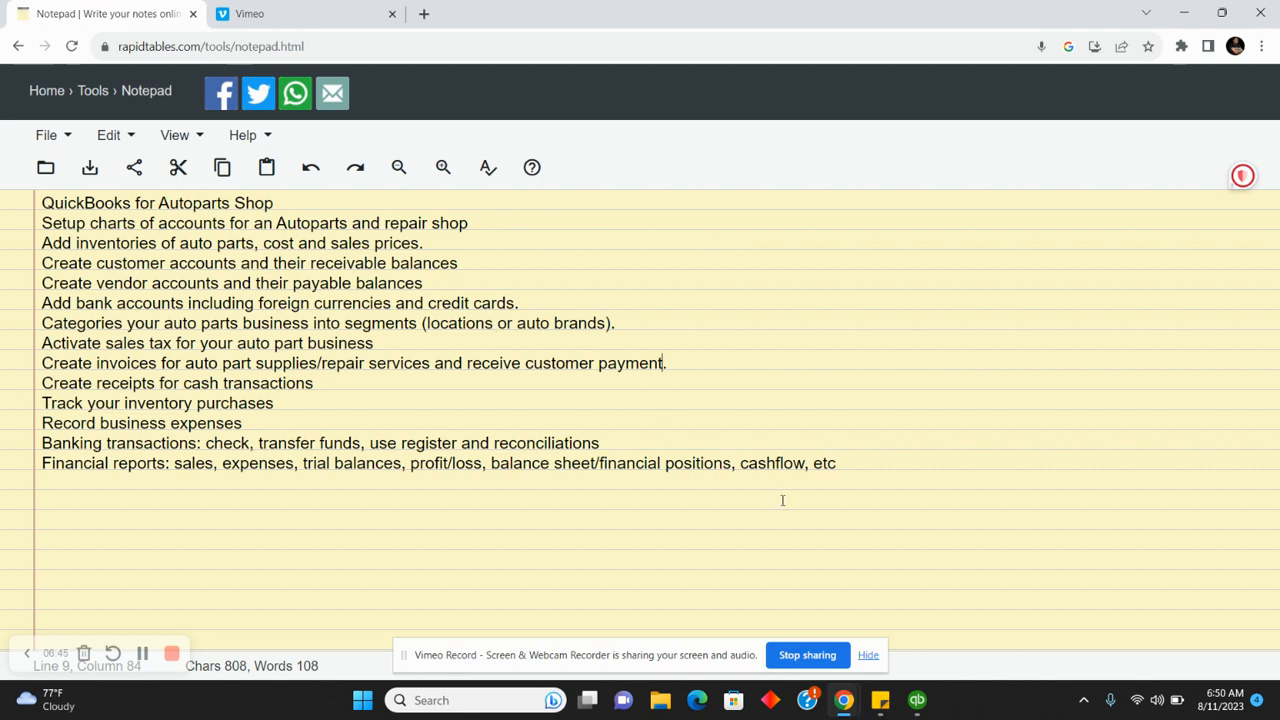
click(917, 700)
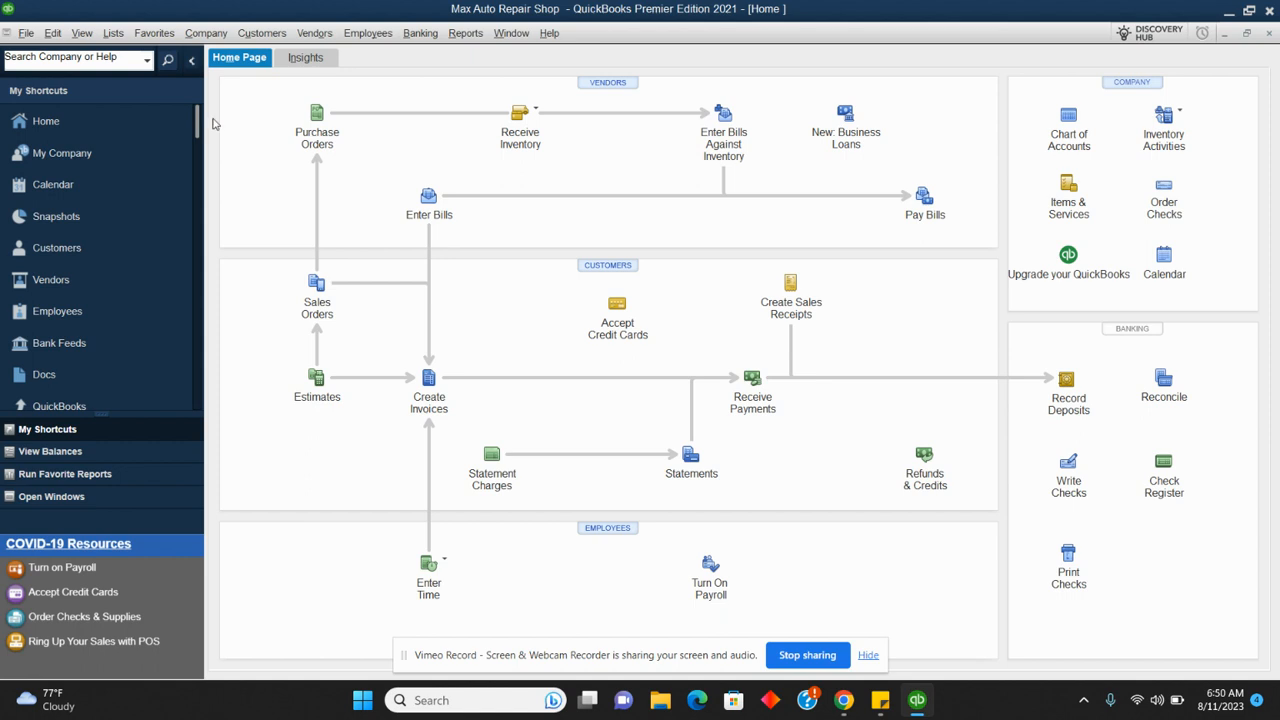
Turn on class tracking for transactions in the company-wide accounting preferences and save the preferences
click(116, 34)
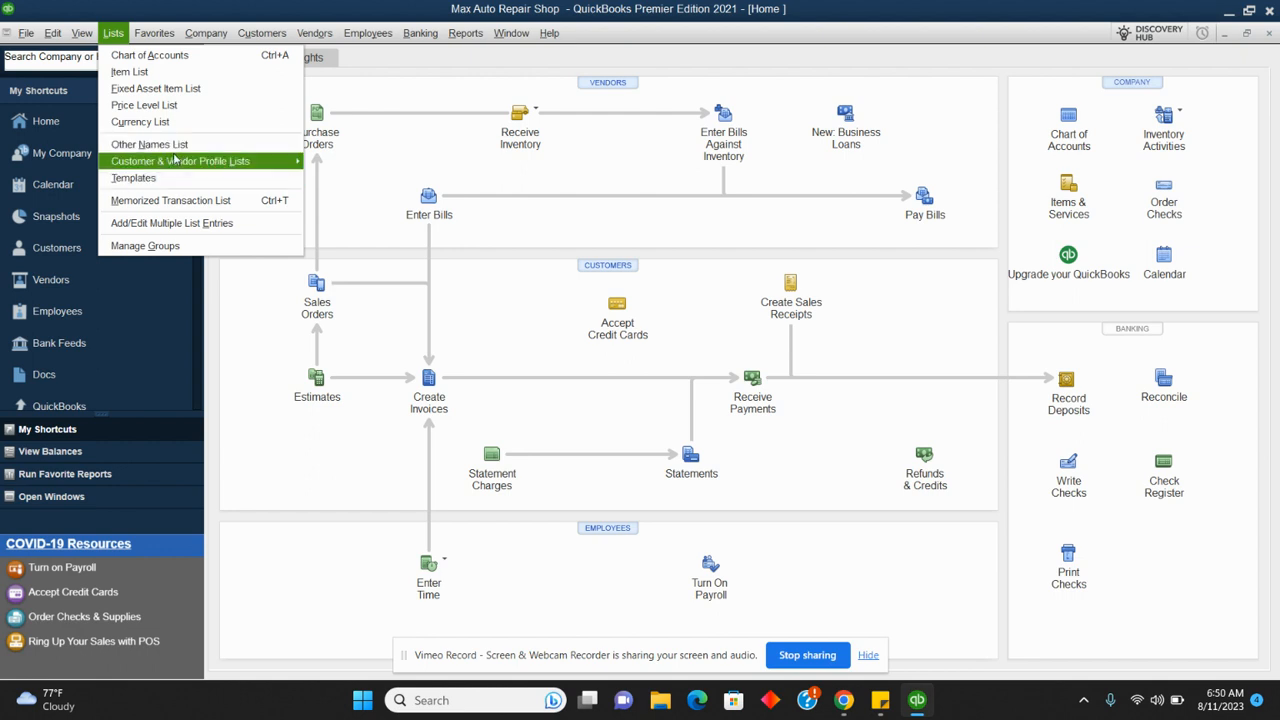
mouse_move(174, 158)
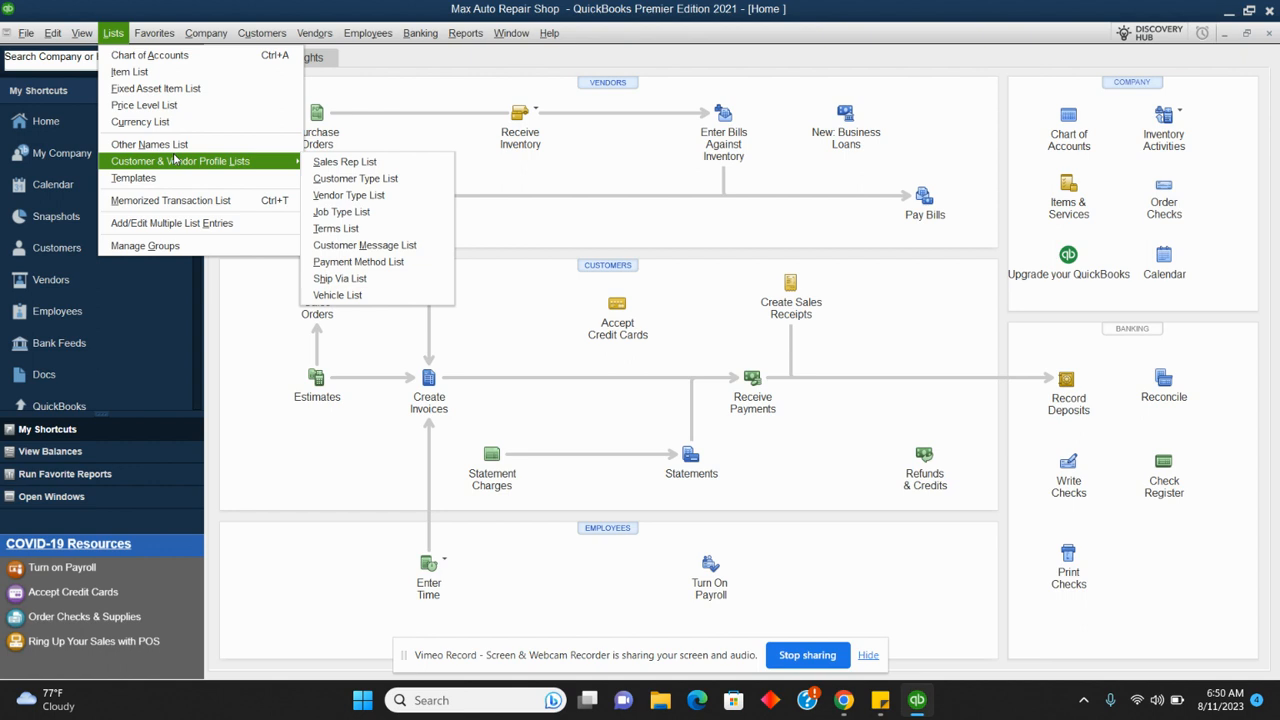
mouse_move(52, 33)
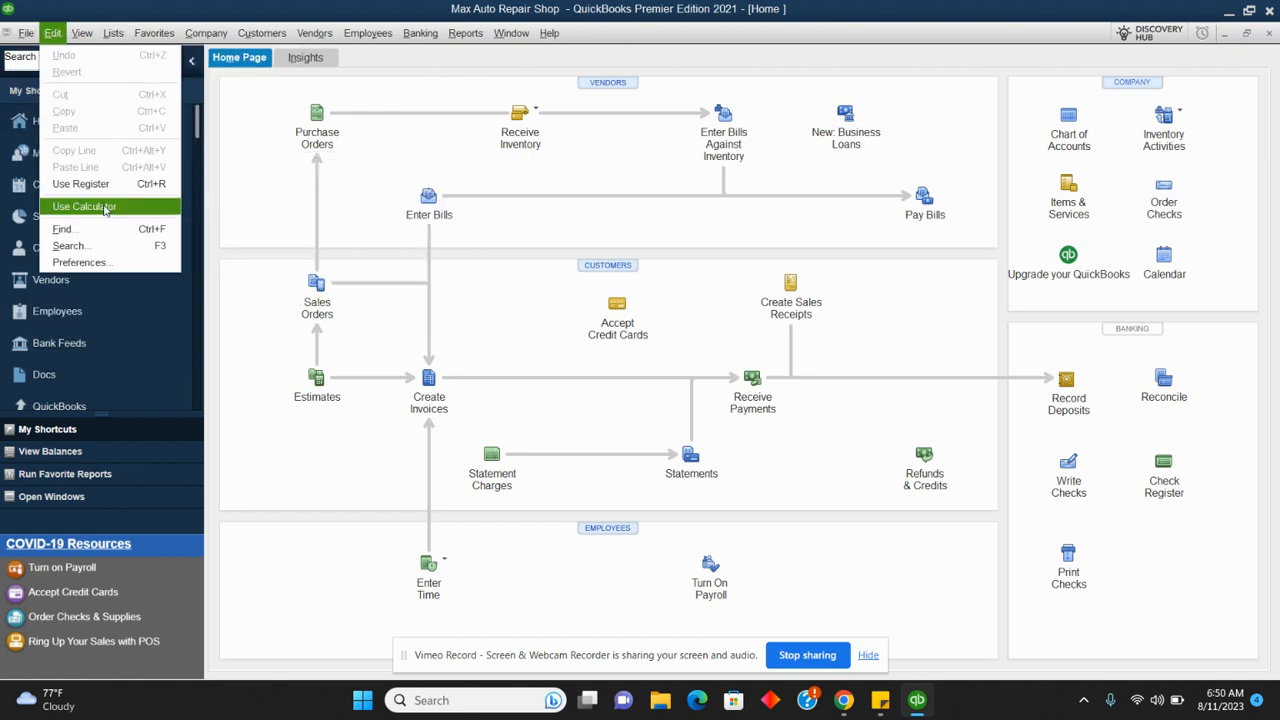
click(80, 262)
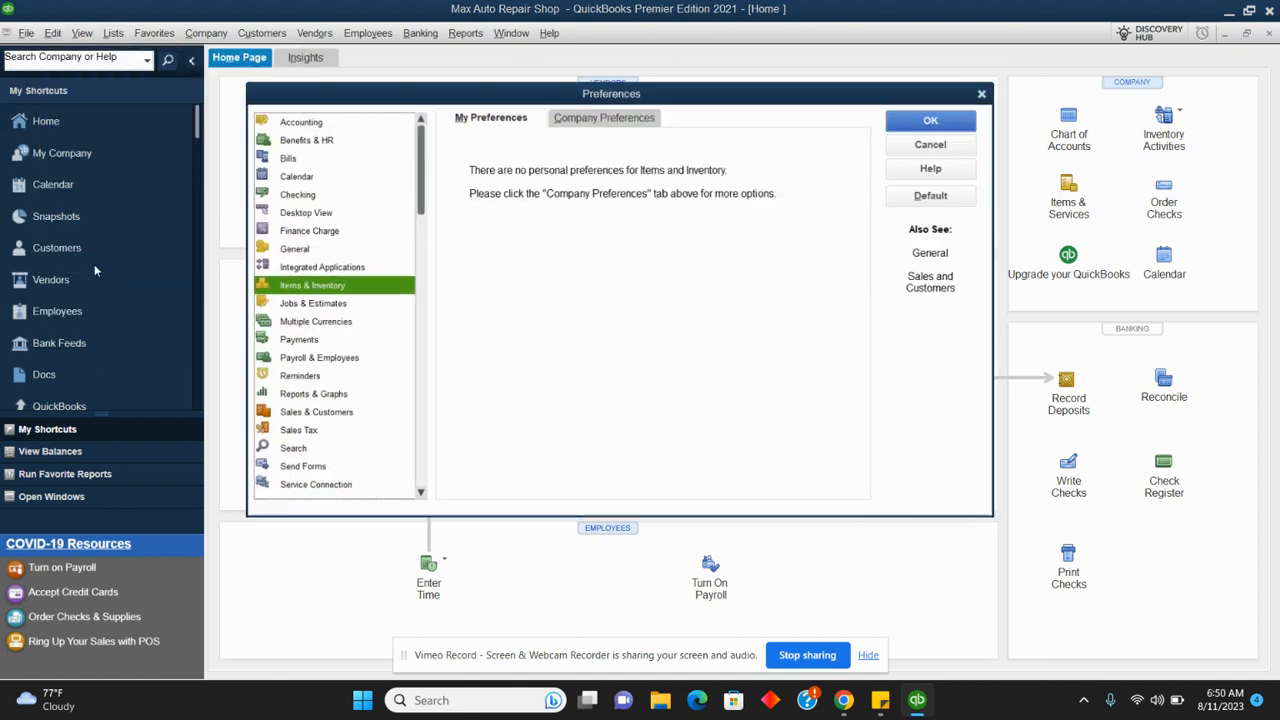
click(273, 121)
click(578, 114)
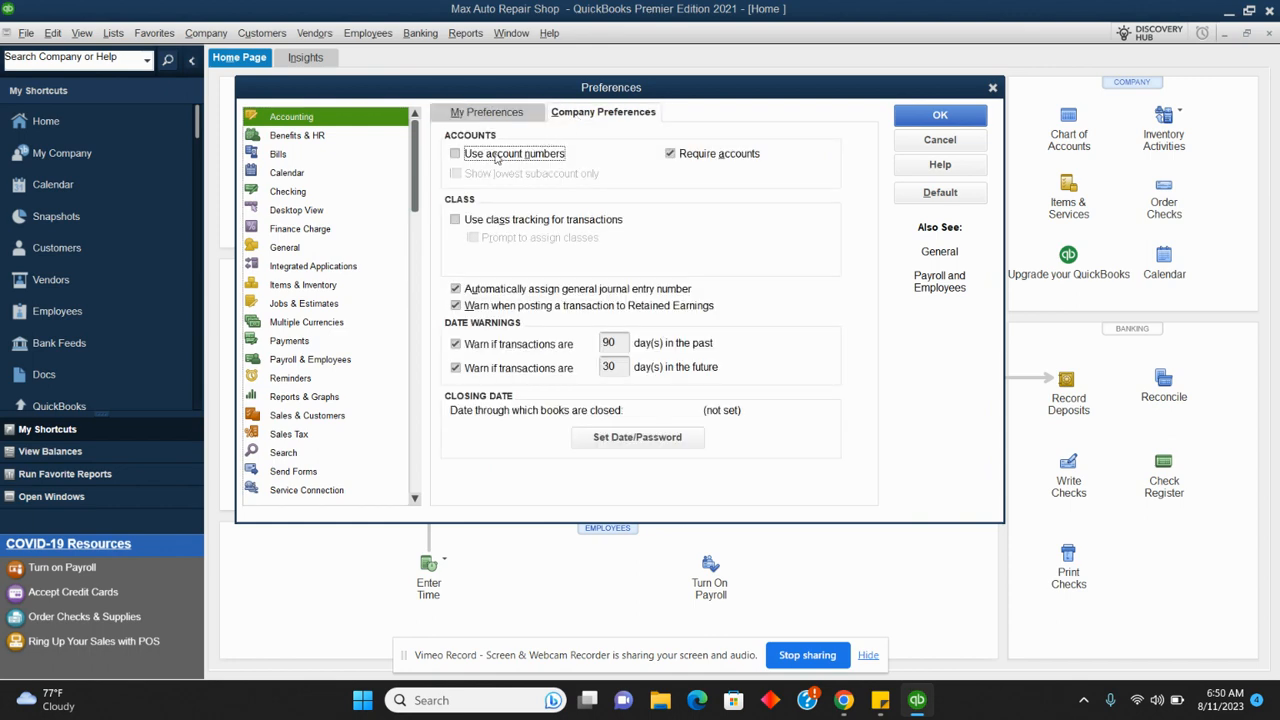
click(455, 220)
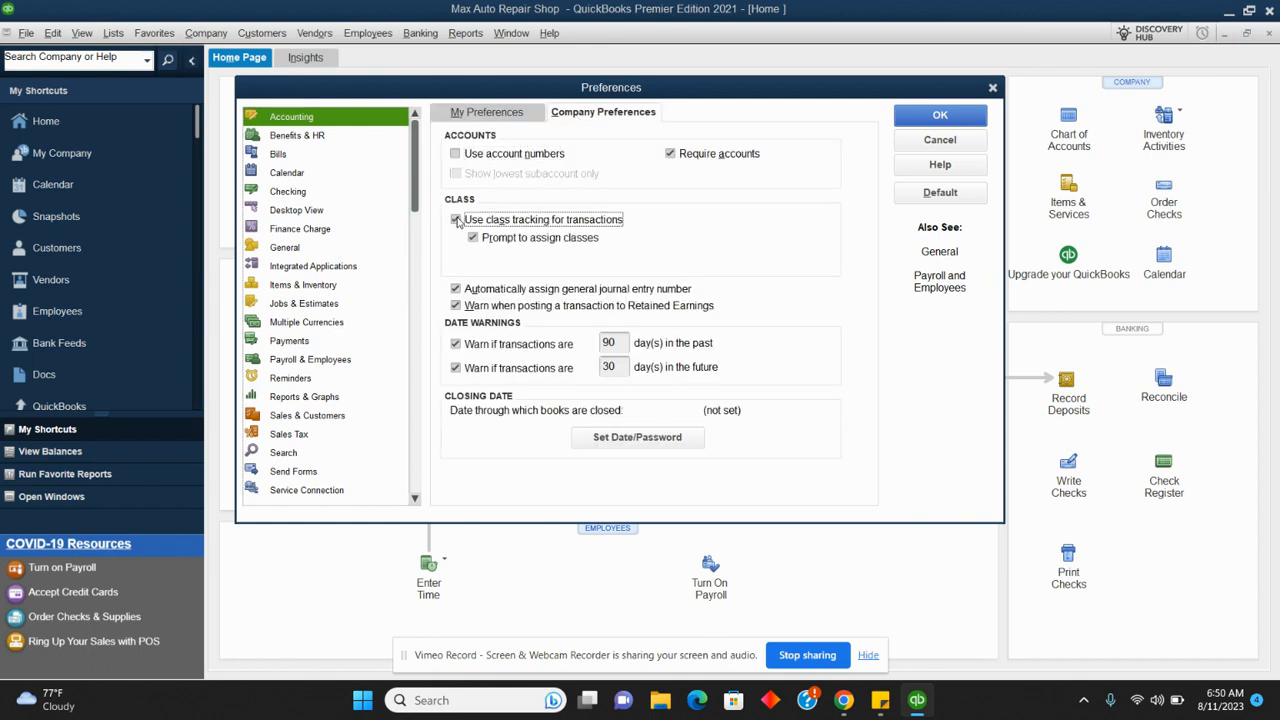
click(912, 122)
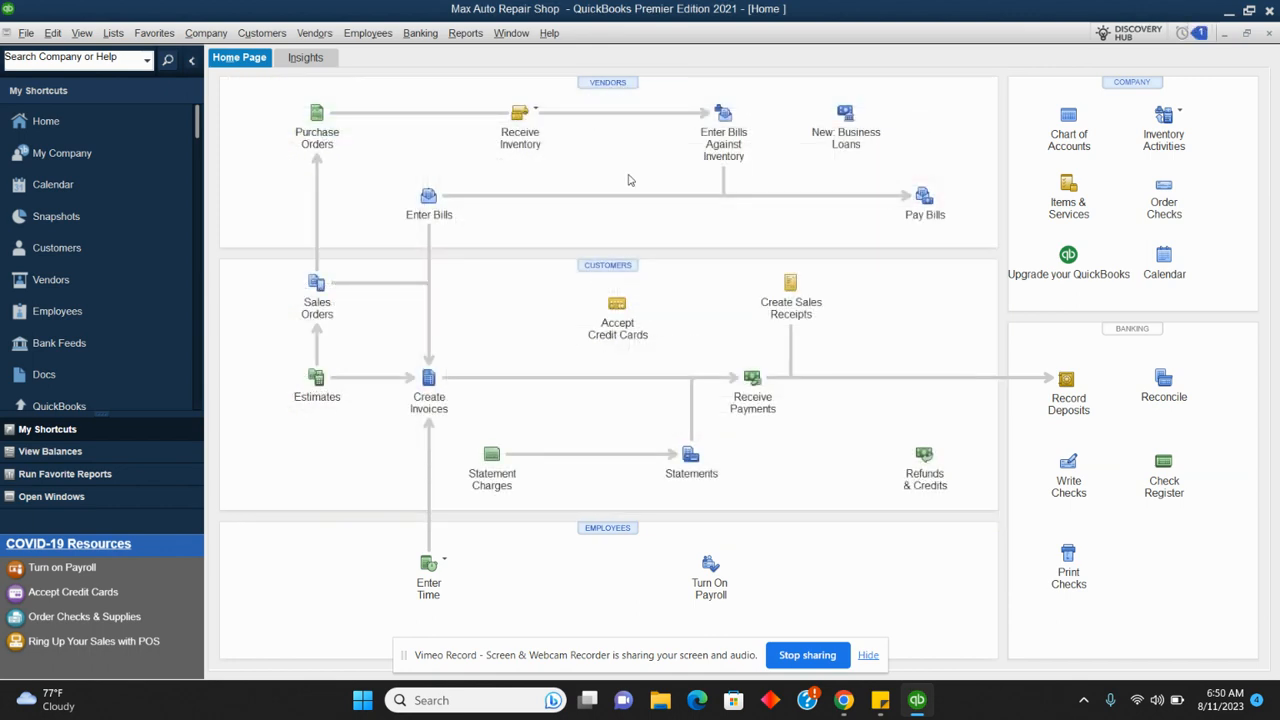
Open the Class List and add a new class named Toyota
click(116, 36)
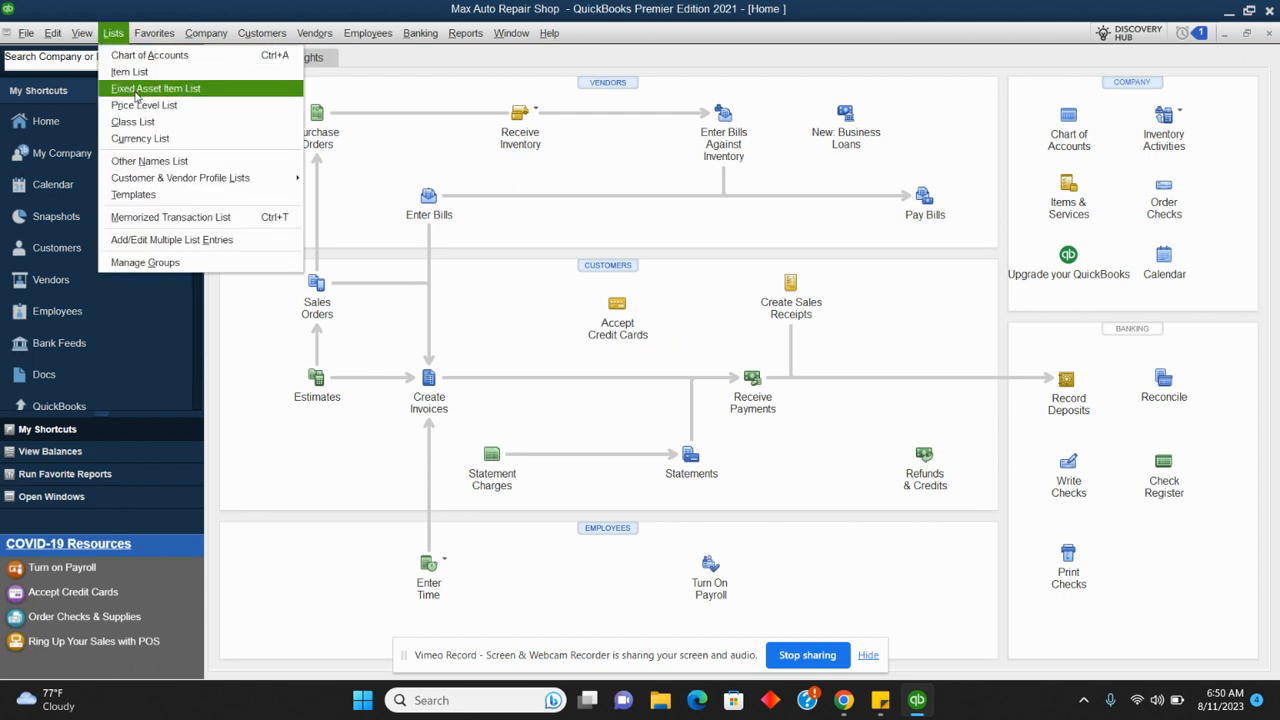
click(141, 125)
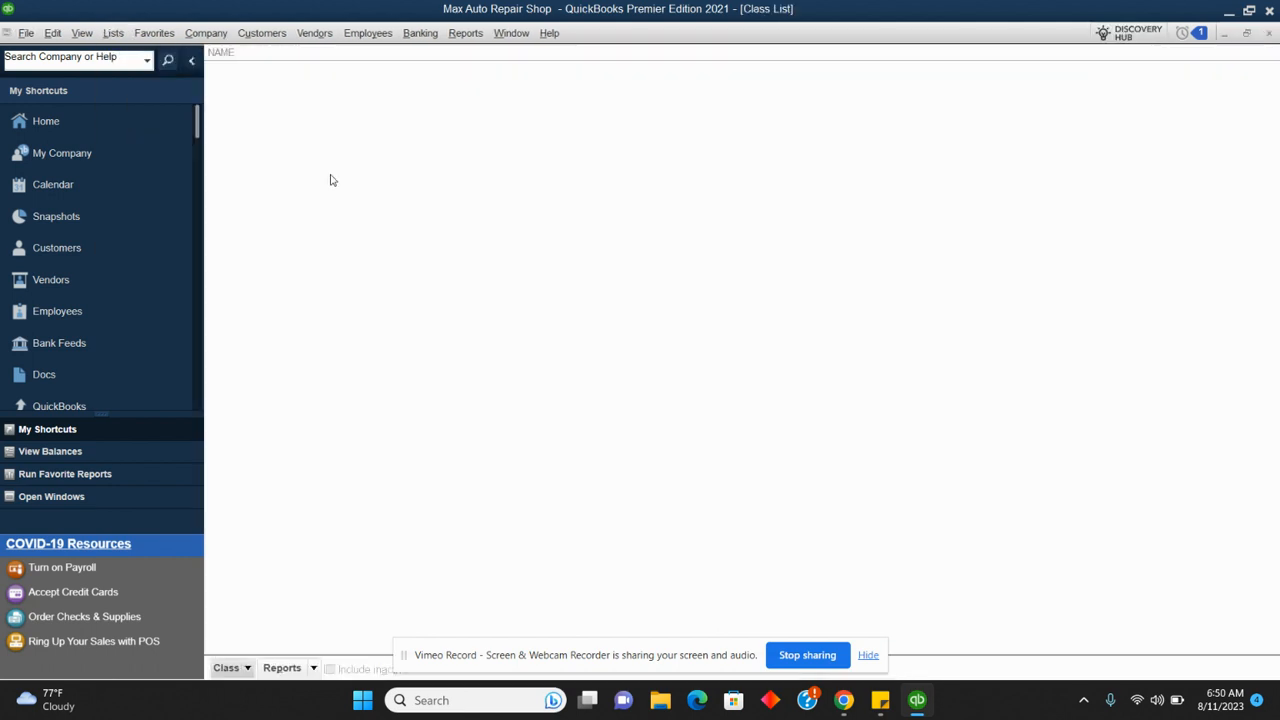
click(246, 668)
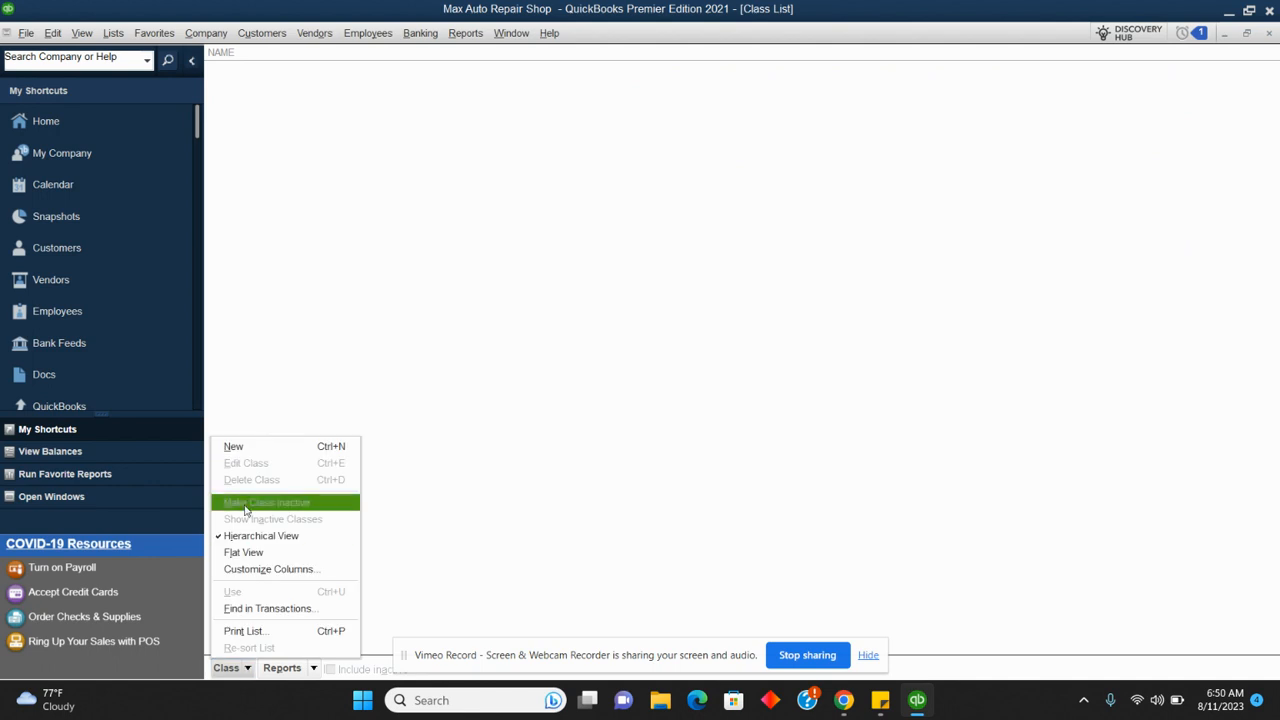
click(246, 455)
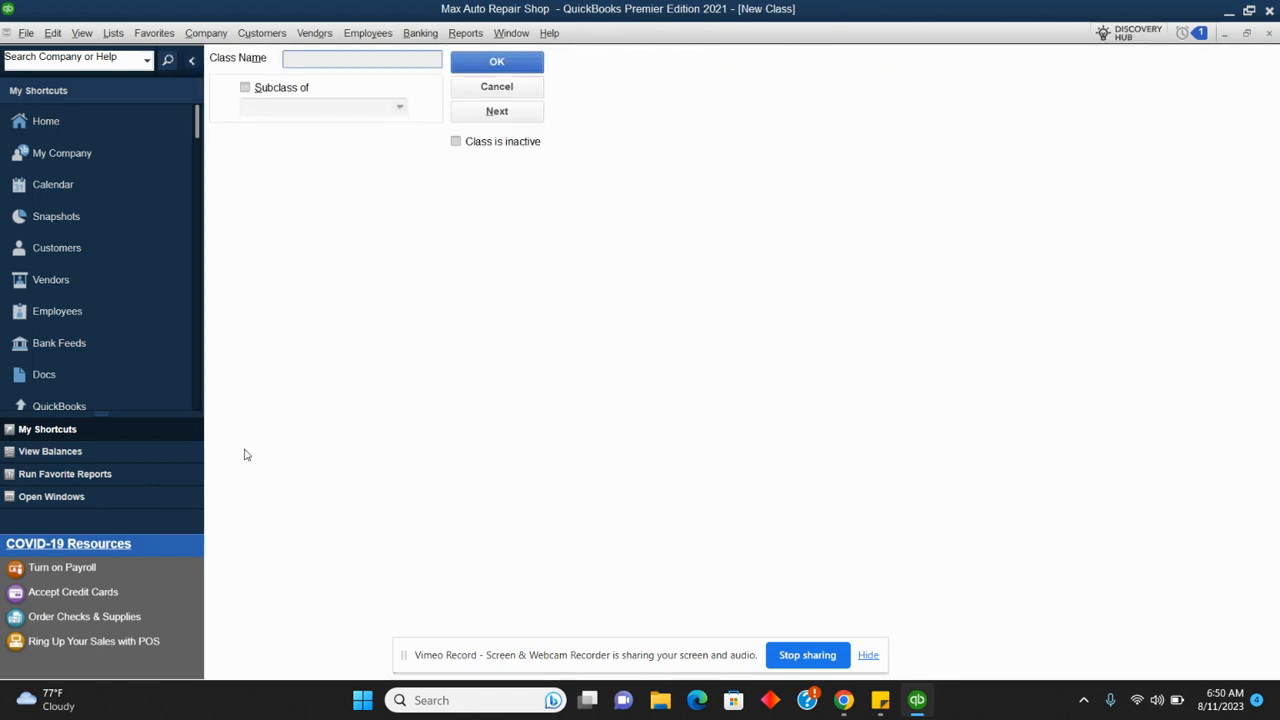
text(Toyota)
click(503, 62)
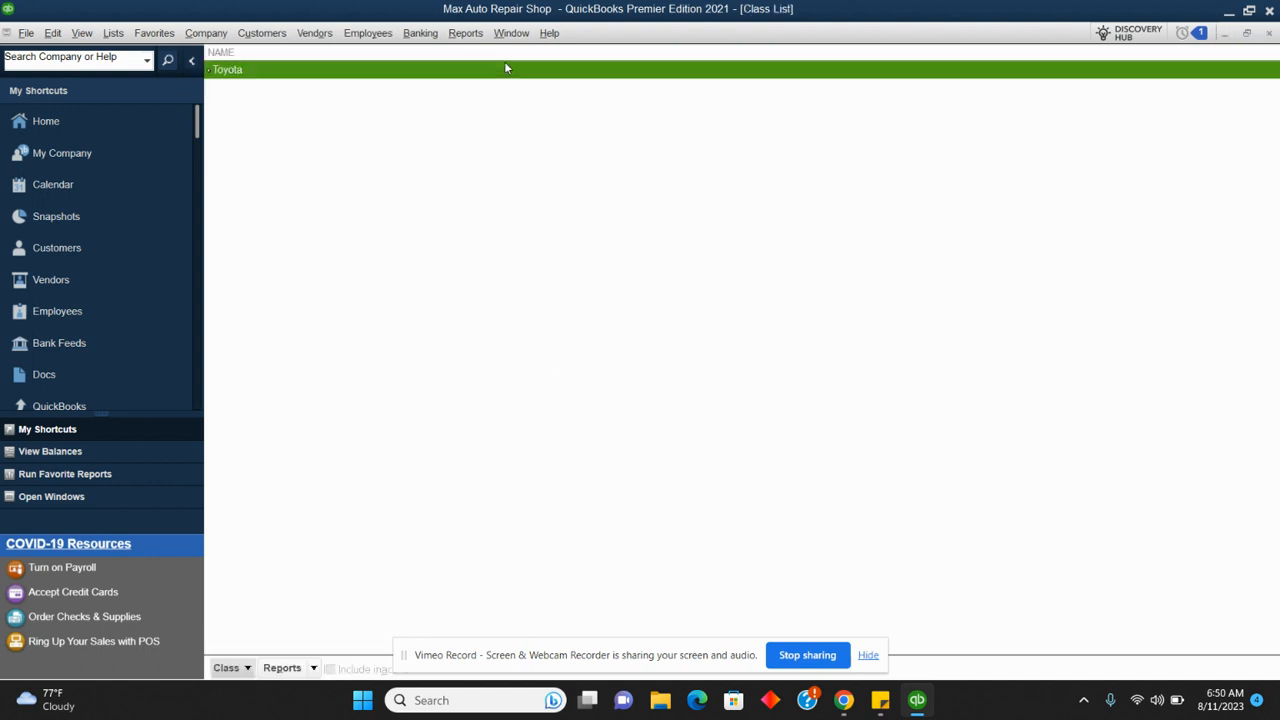
Add a new class named Ford to the Class List
click(247, 668)
click(233, 447)
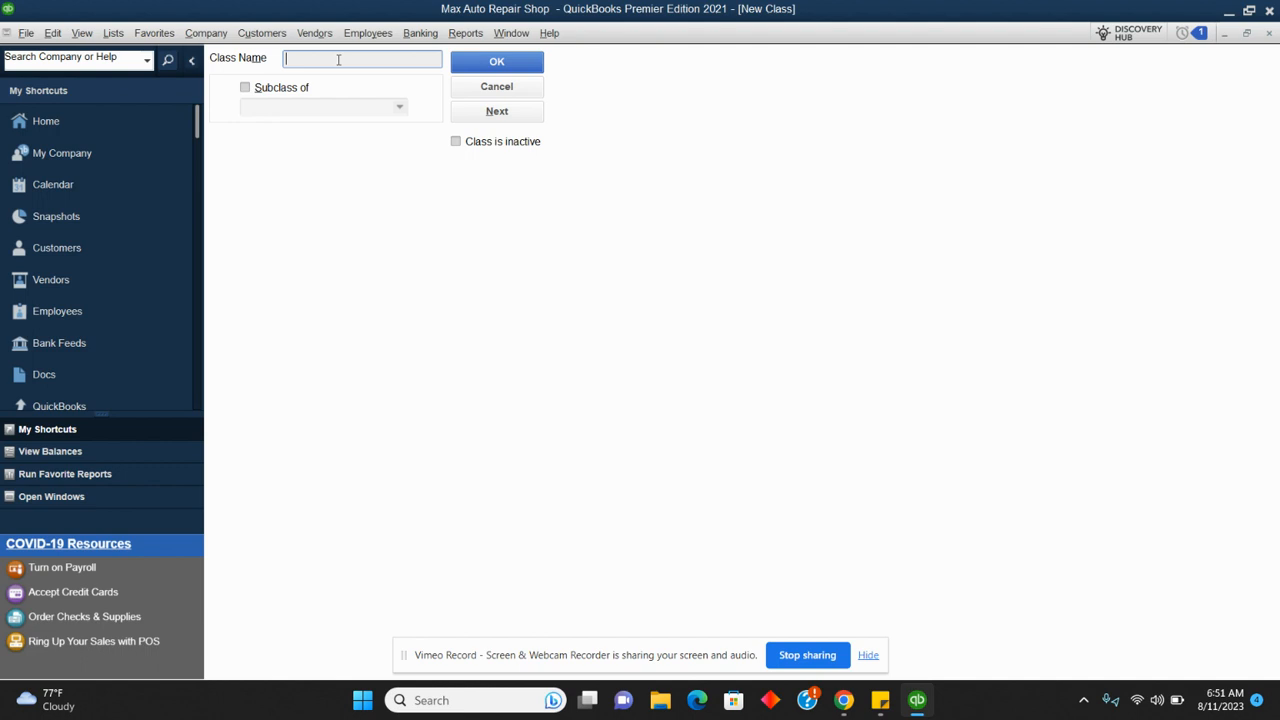
text(Ford)
click(496, 62)
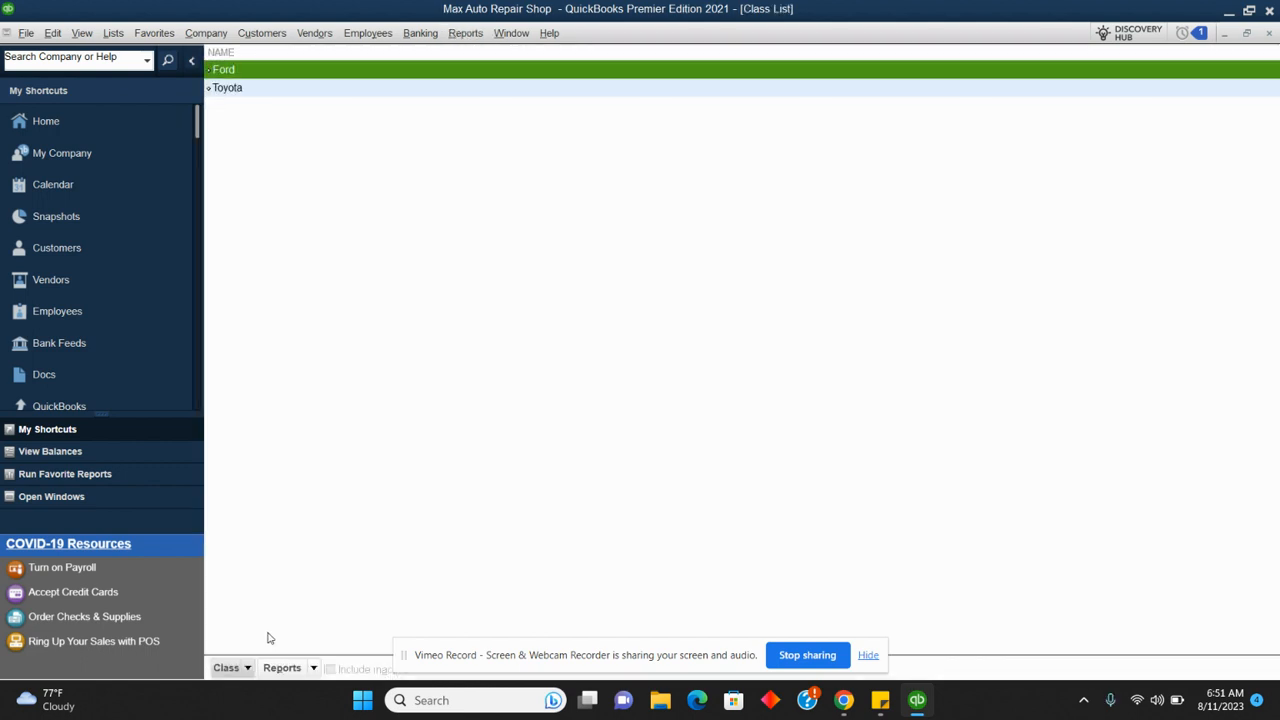
Add a new class named Mercedez Banz to the Class List
click(228, 667)
click(262, 447)
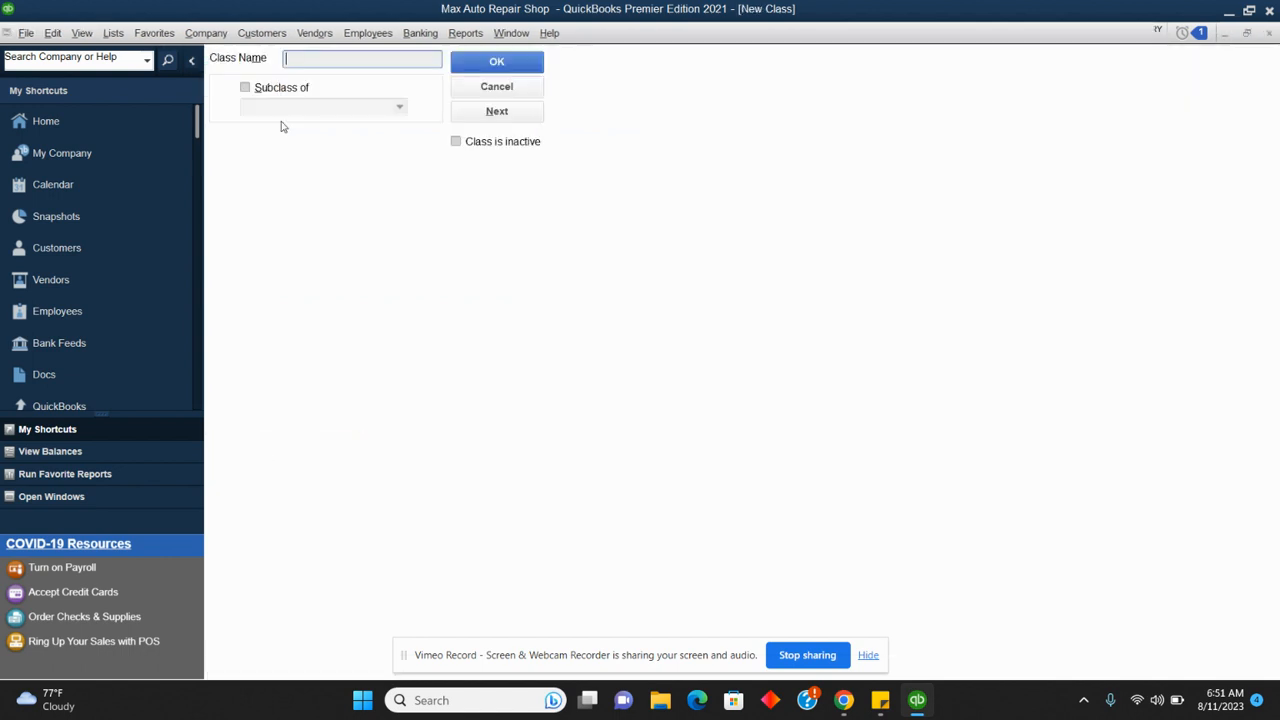
text(Mercedes)
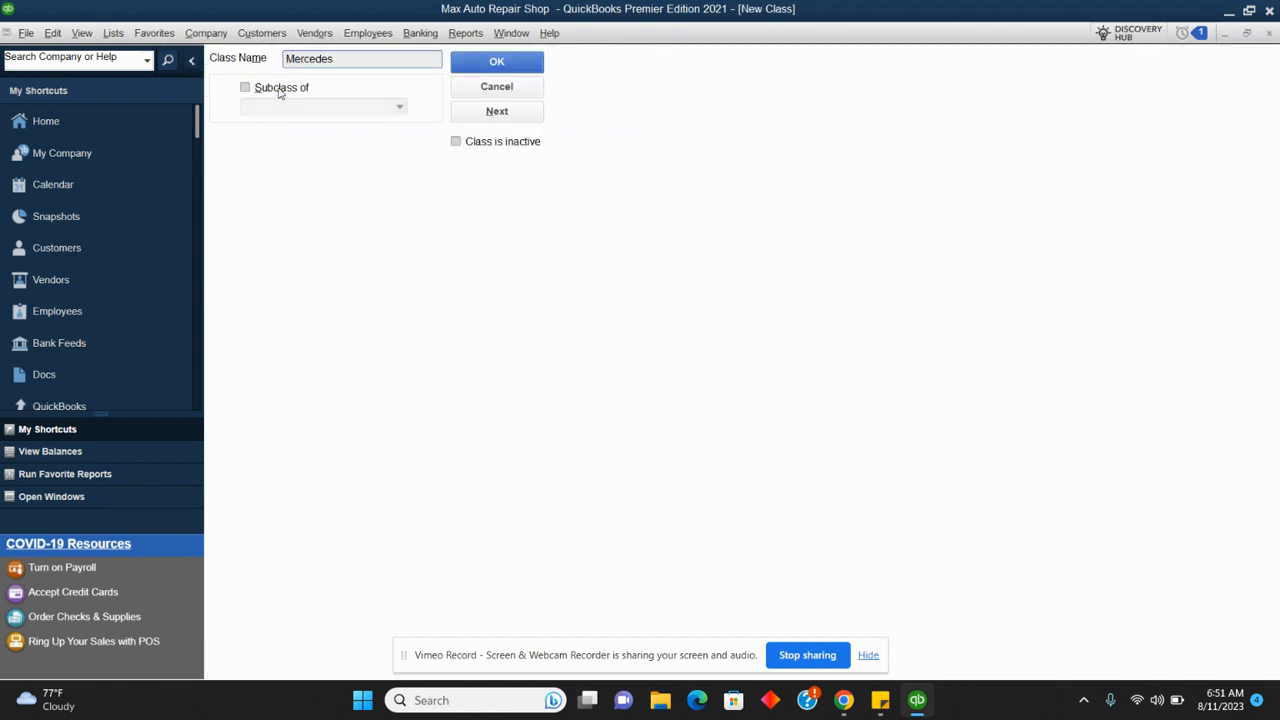
key(BackSpace)
text(z Banz)
click(488, 64)
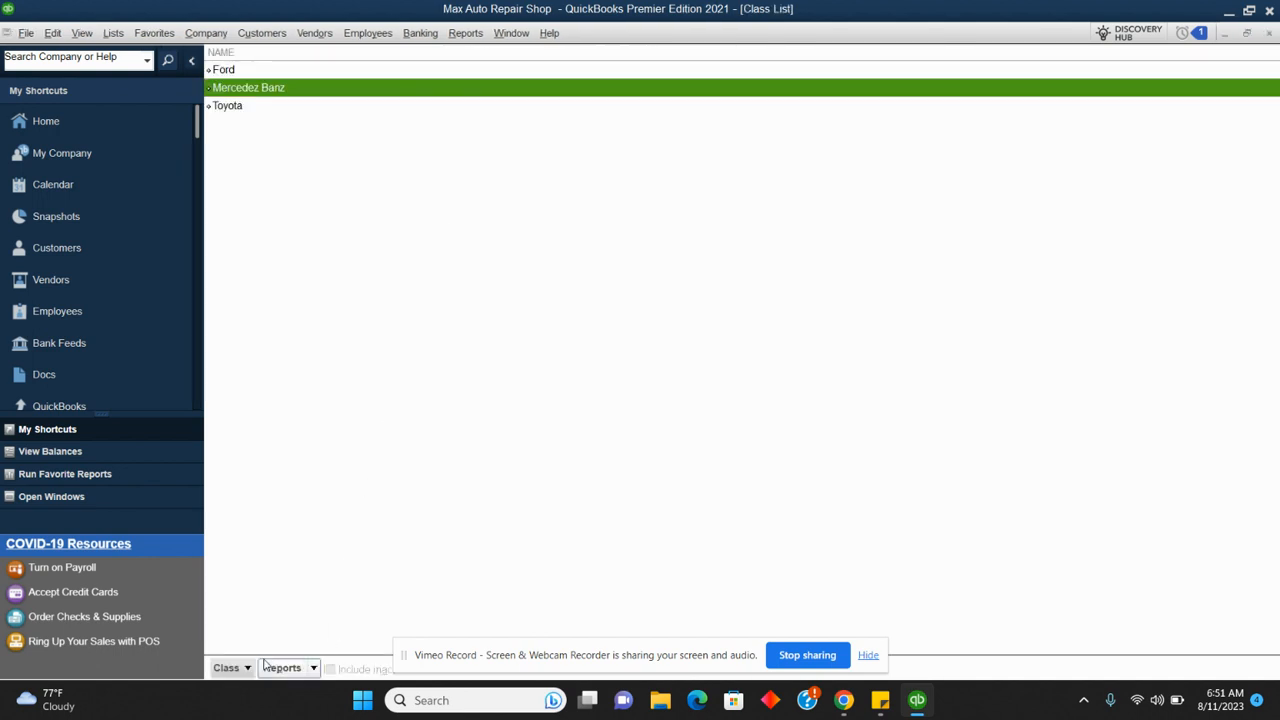
Add a new class named Lexus to the Class List
click(227, 668)
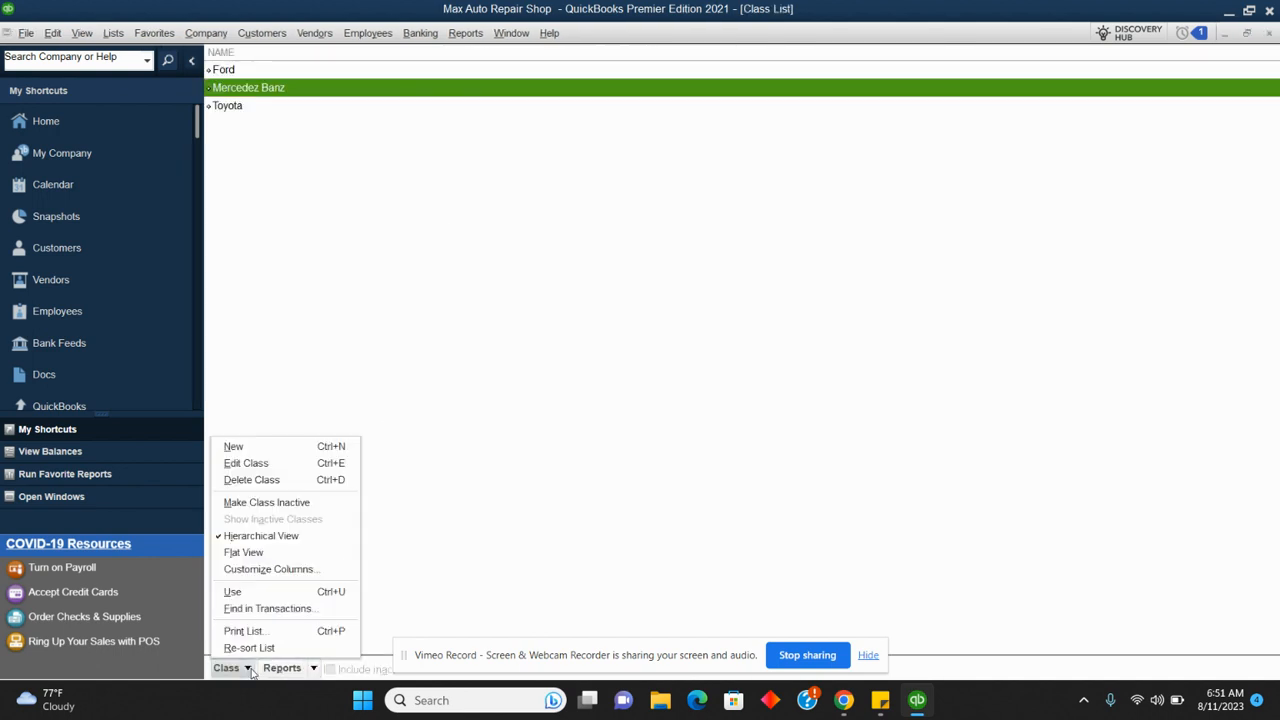
click(236, 447)
text(Lexus)
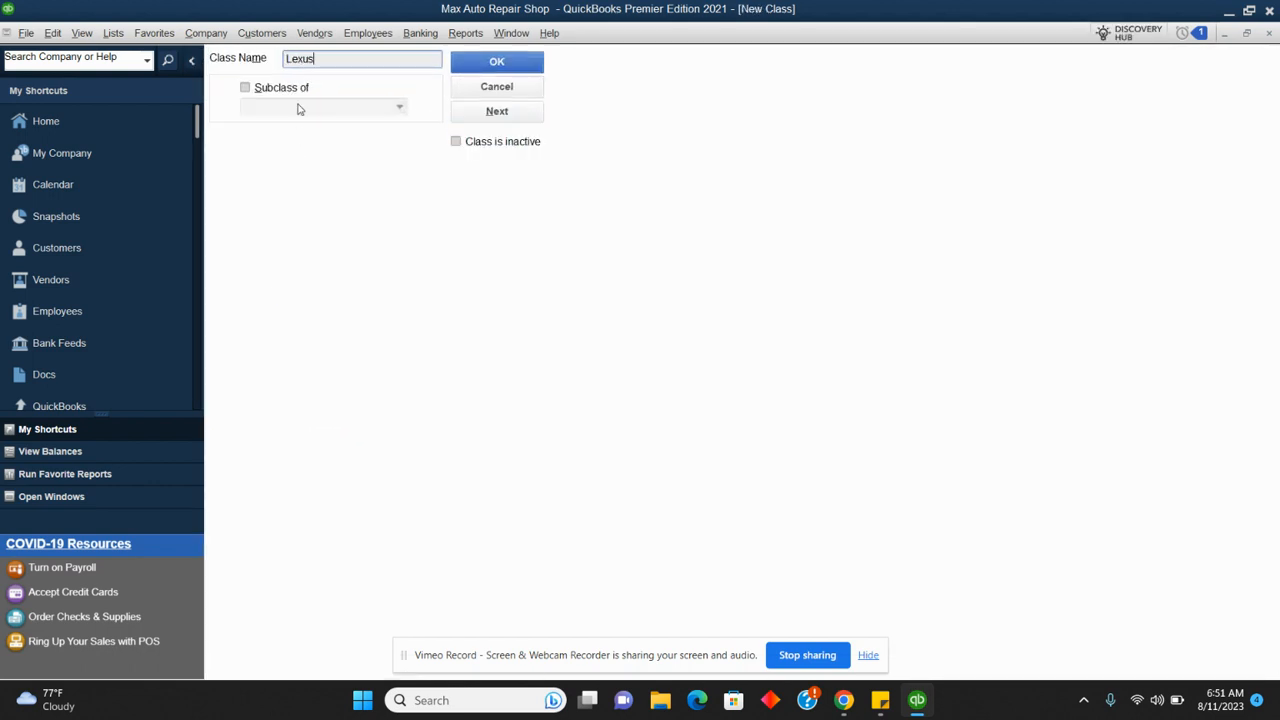
click(514, 67)
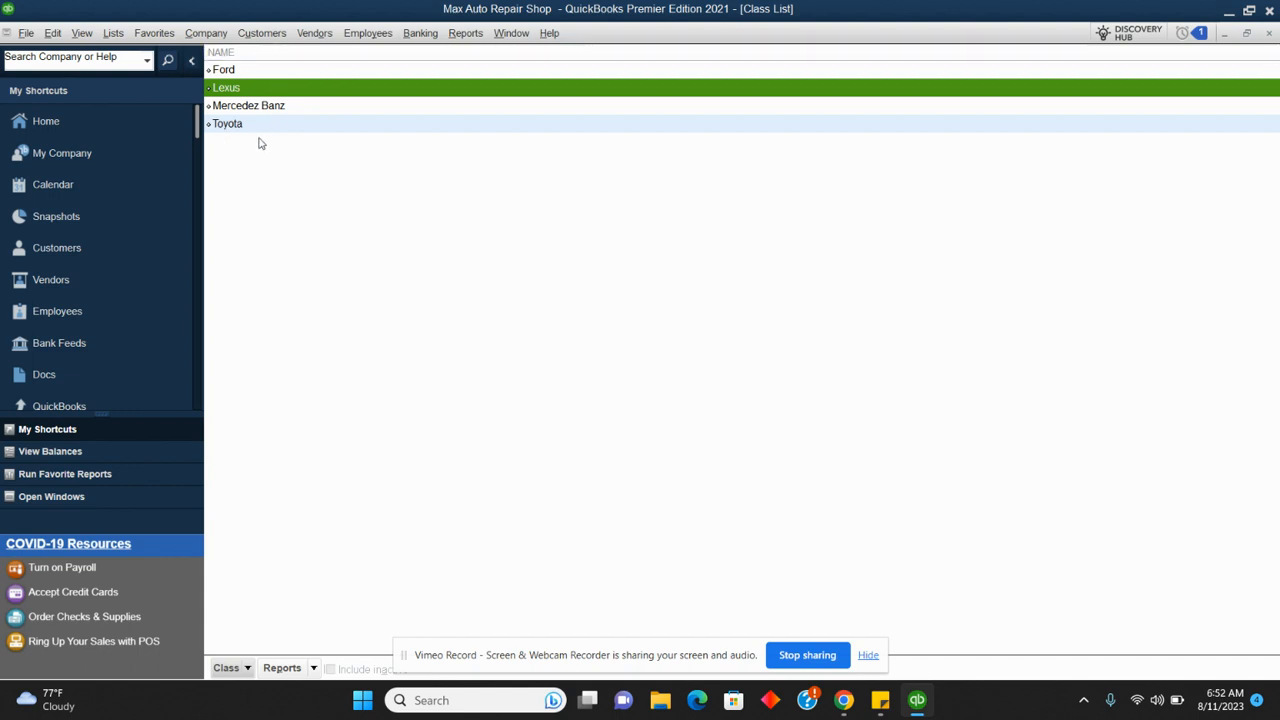
Return to the Home page, switch to the online notepad in Chrome and dismiss its backup dialog to read the topic outline
click(132, 126)
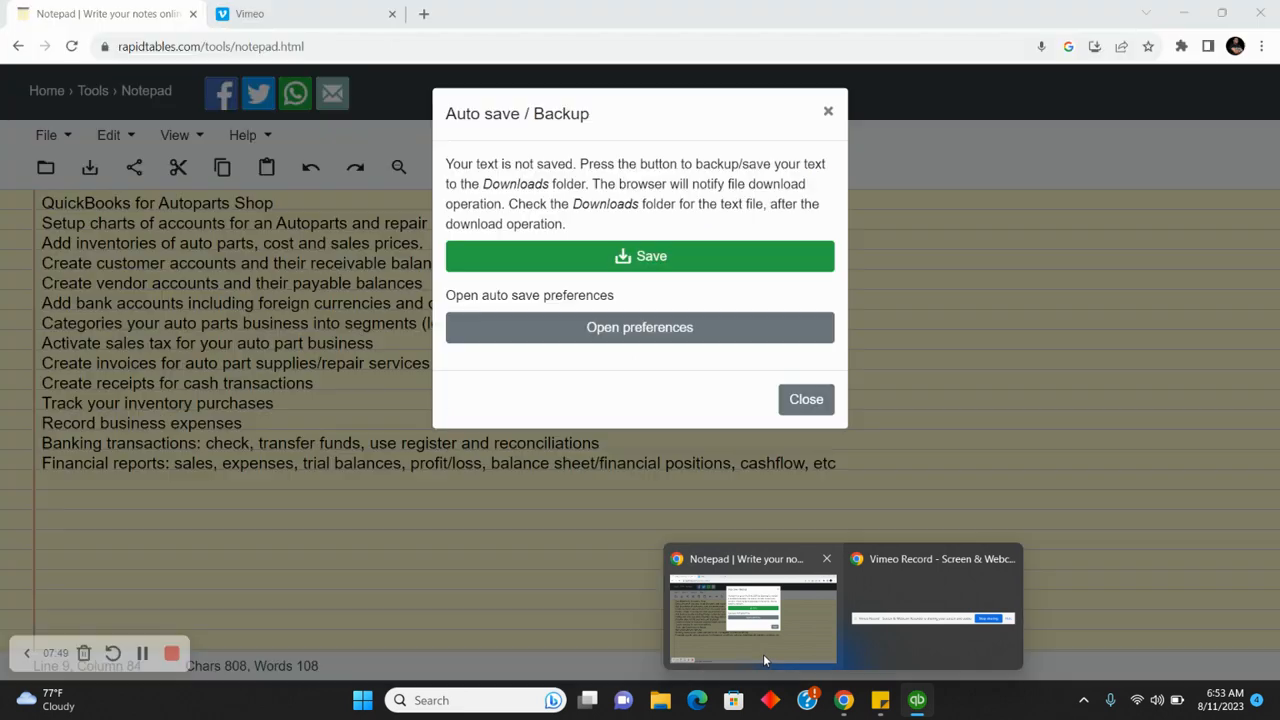
click(763, 654)
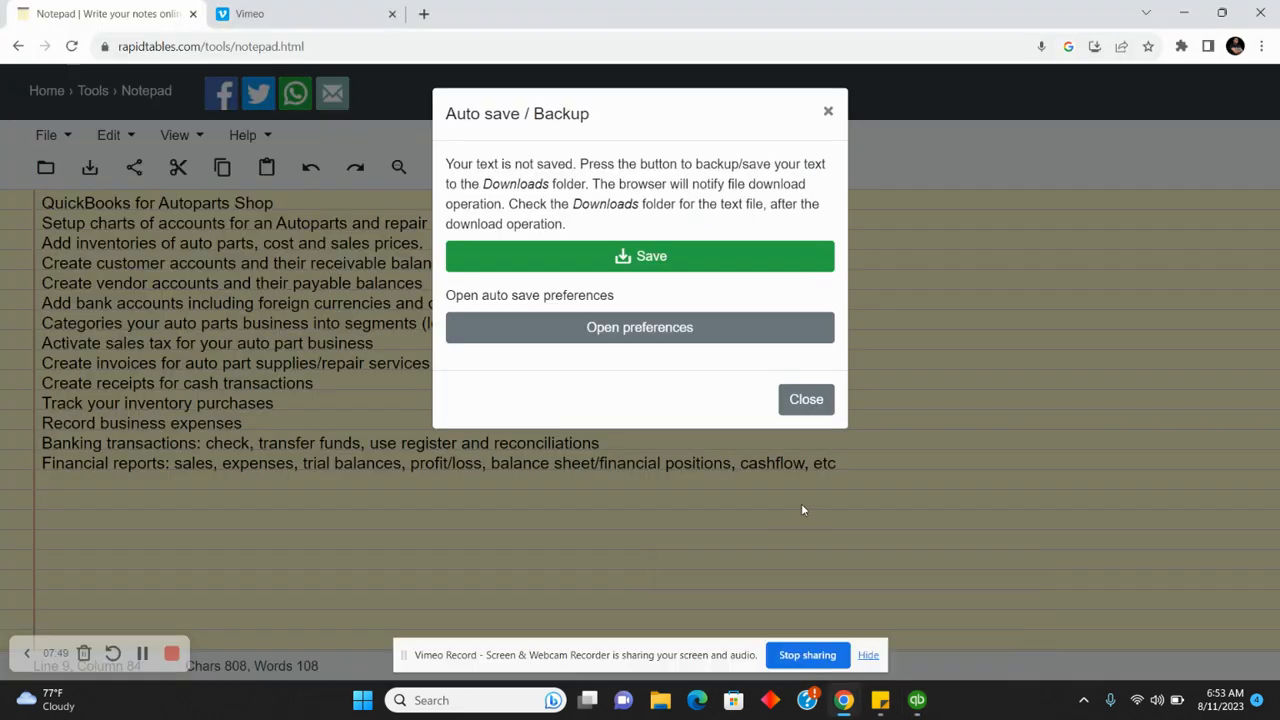
click(803, 400)
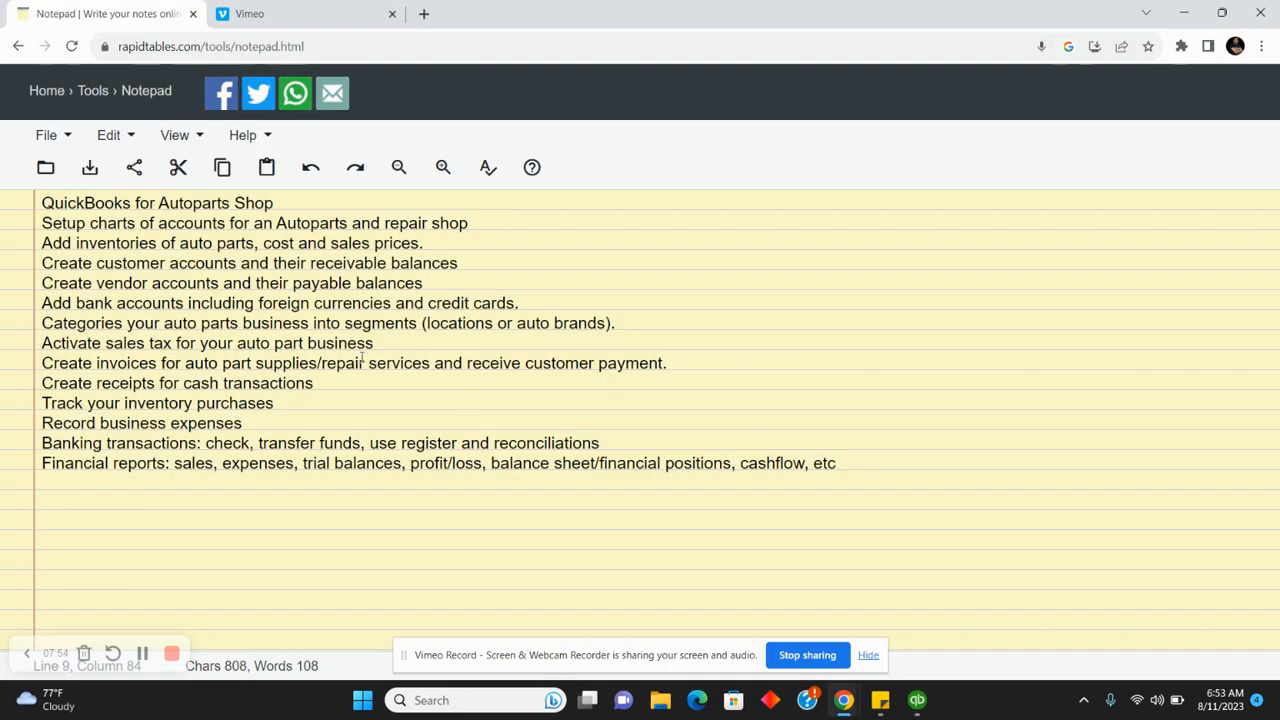
Switch back to QuickBooks and enable charging sales tax in the company's Sales Tax preferences
click(925, 705)
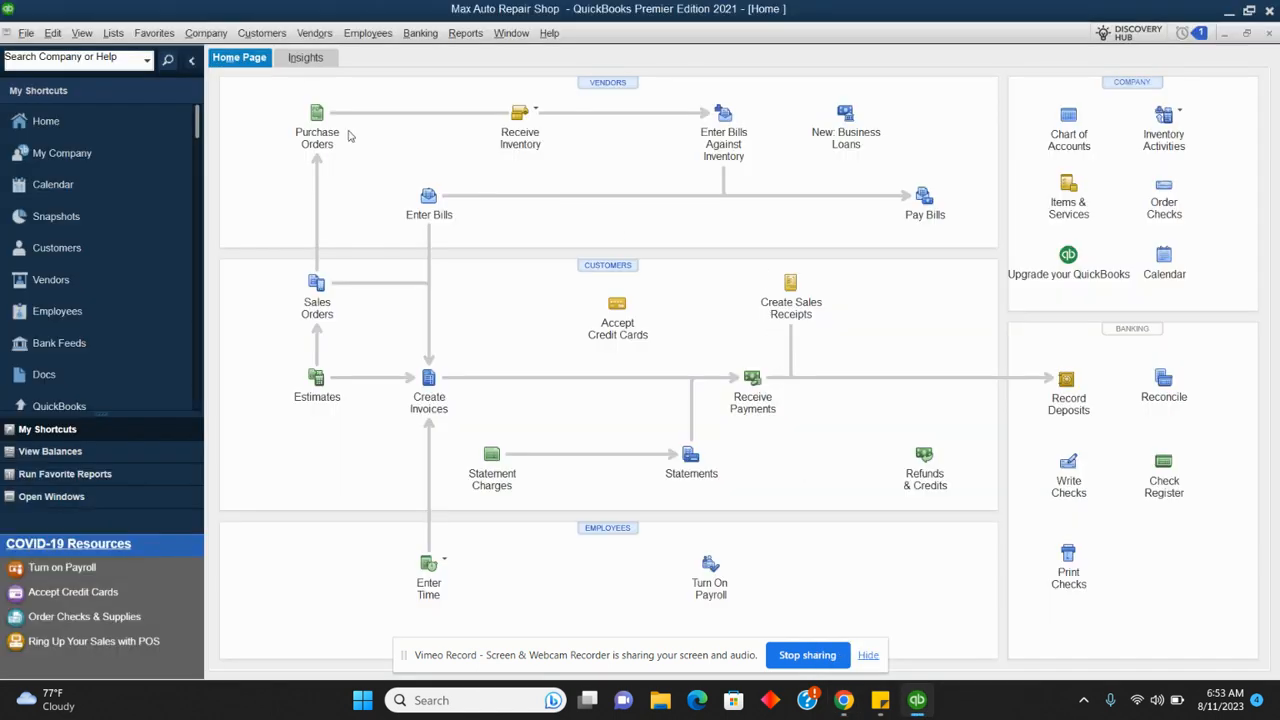
click(51, 33)
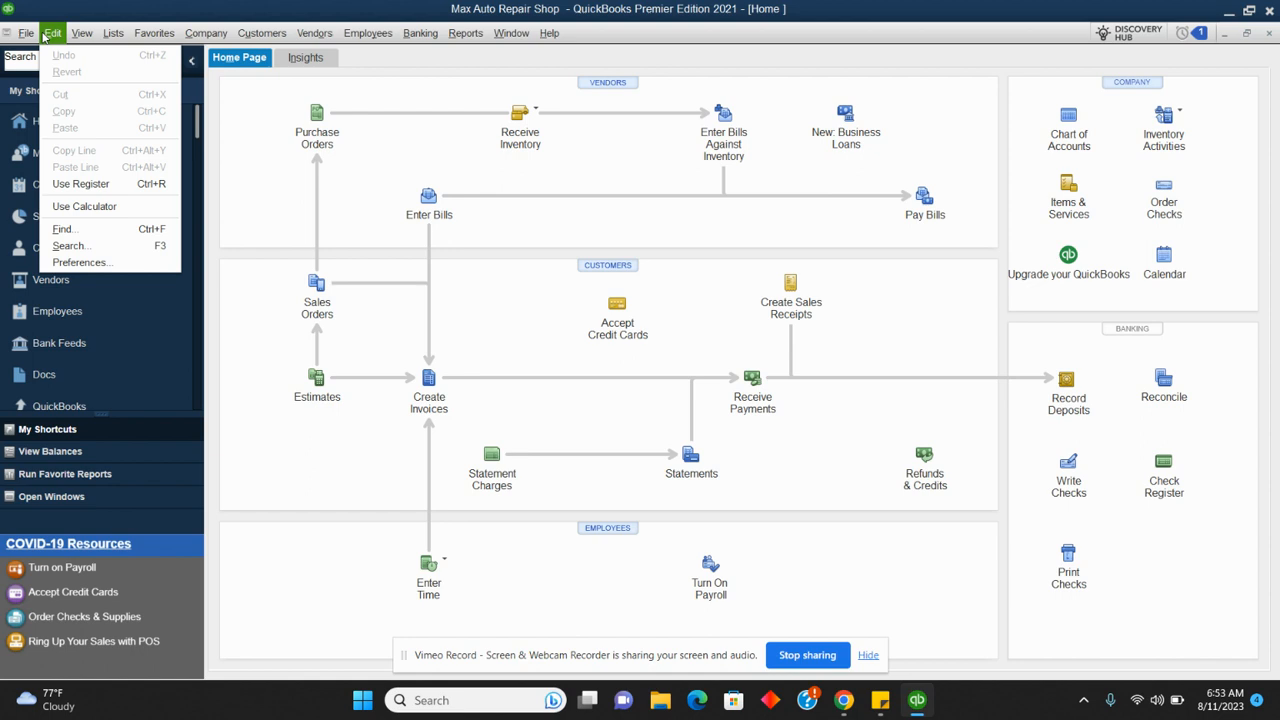
click(95, 263)
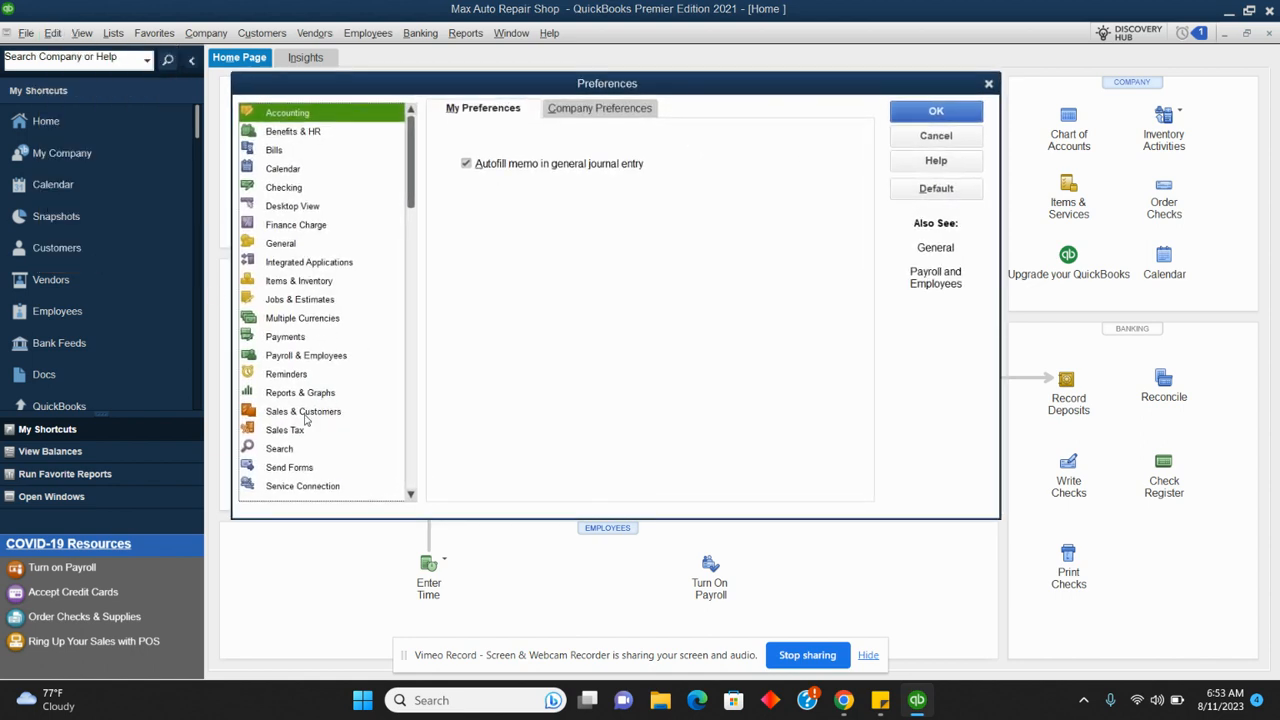
click(283, 447)
click(289, 433)
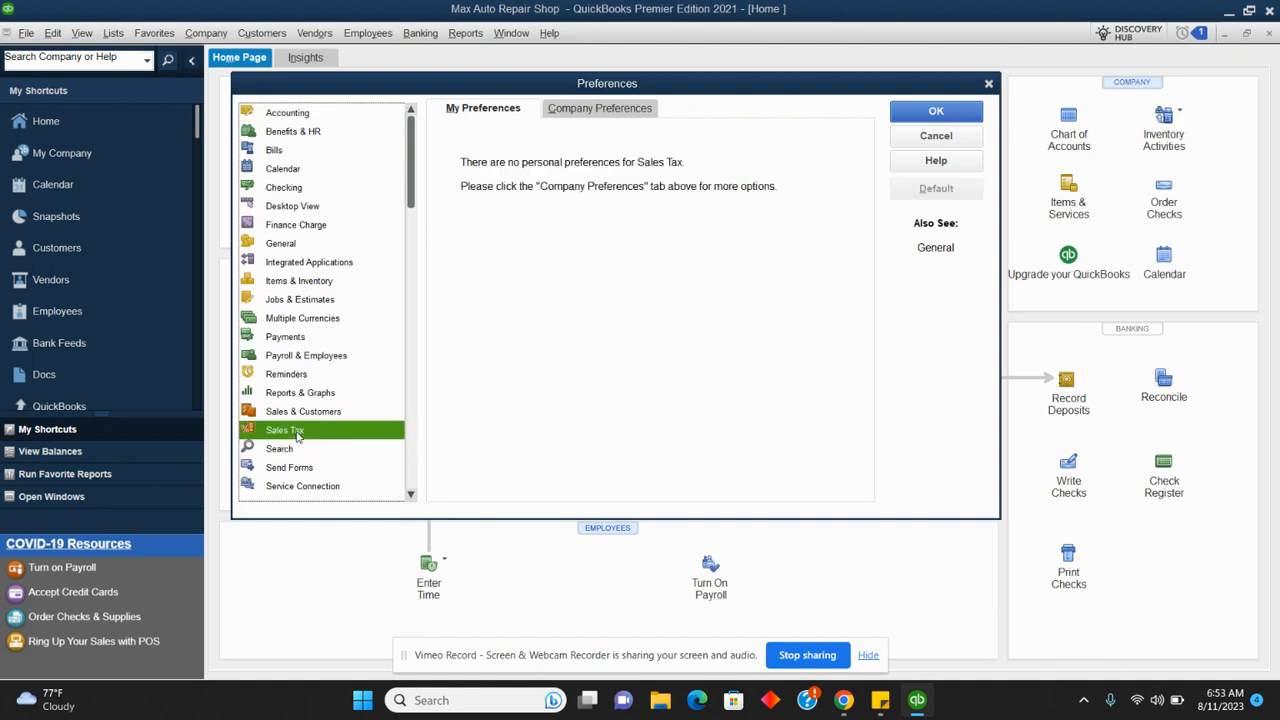
click(617, 112)
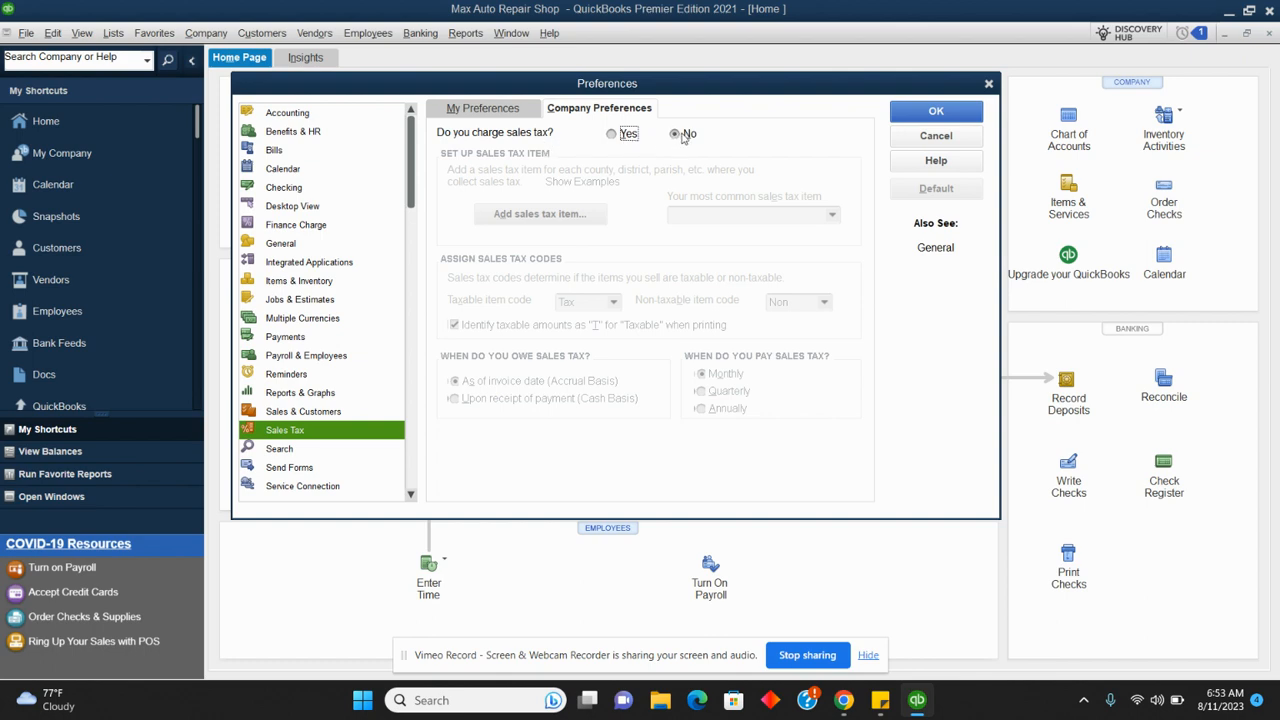
click(612, 134)
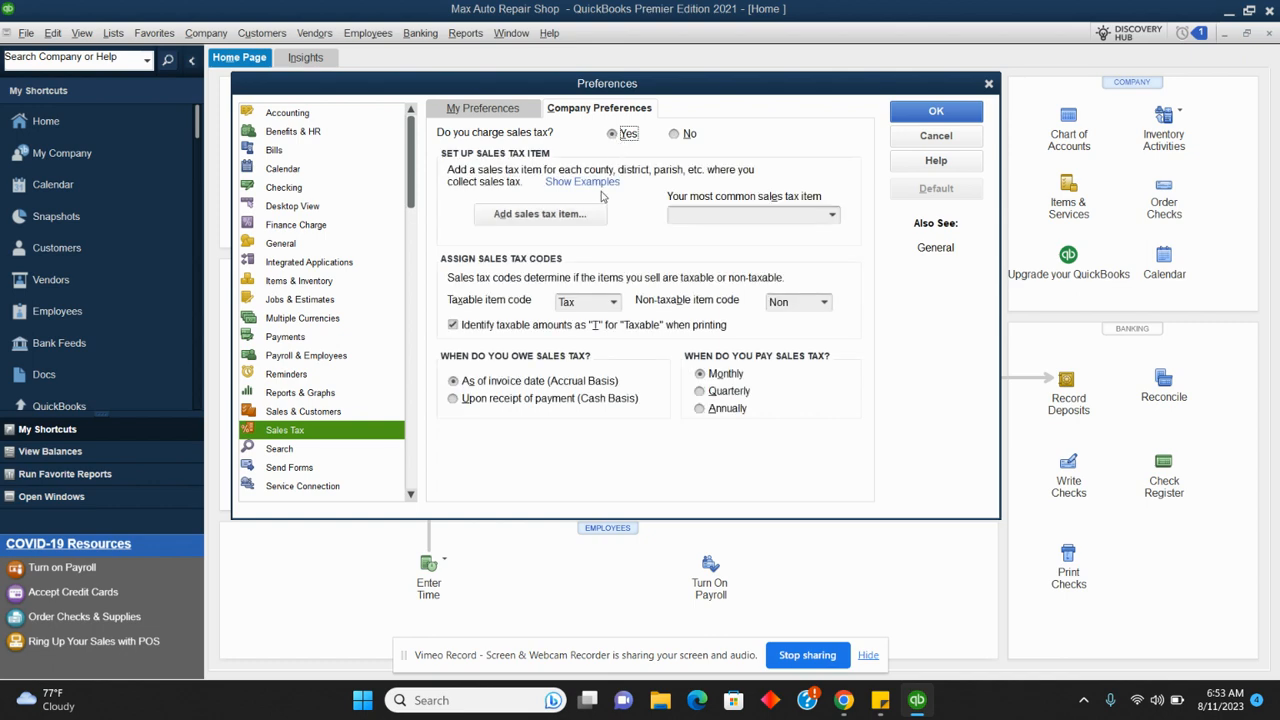
Create a Sales Tax Item named Sales Tax with a tax rate of 15.0%
click(538, 216)
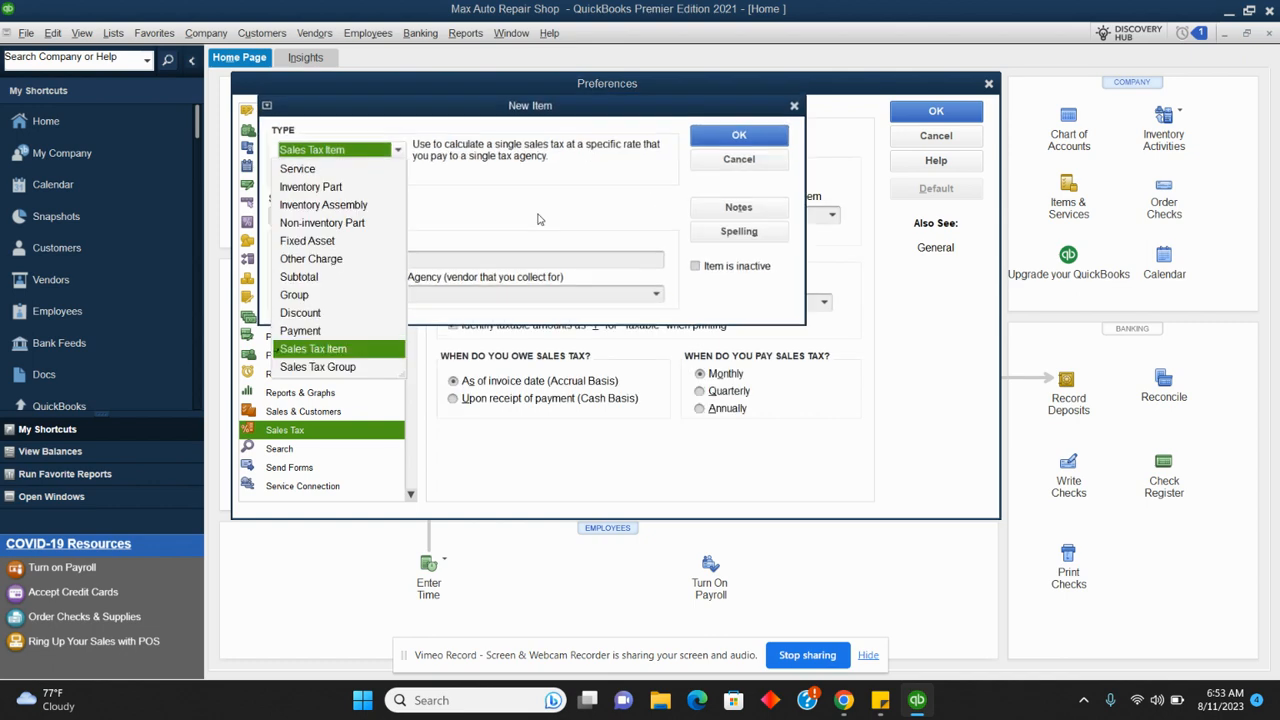
click(327, 349)
click(315, 217)
text(Sal)
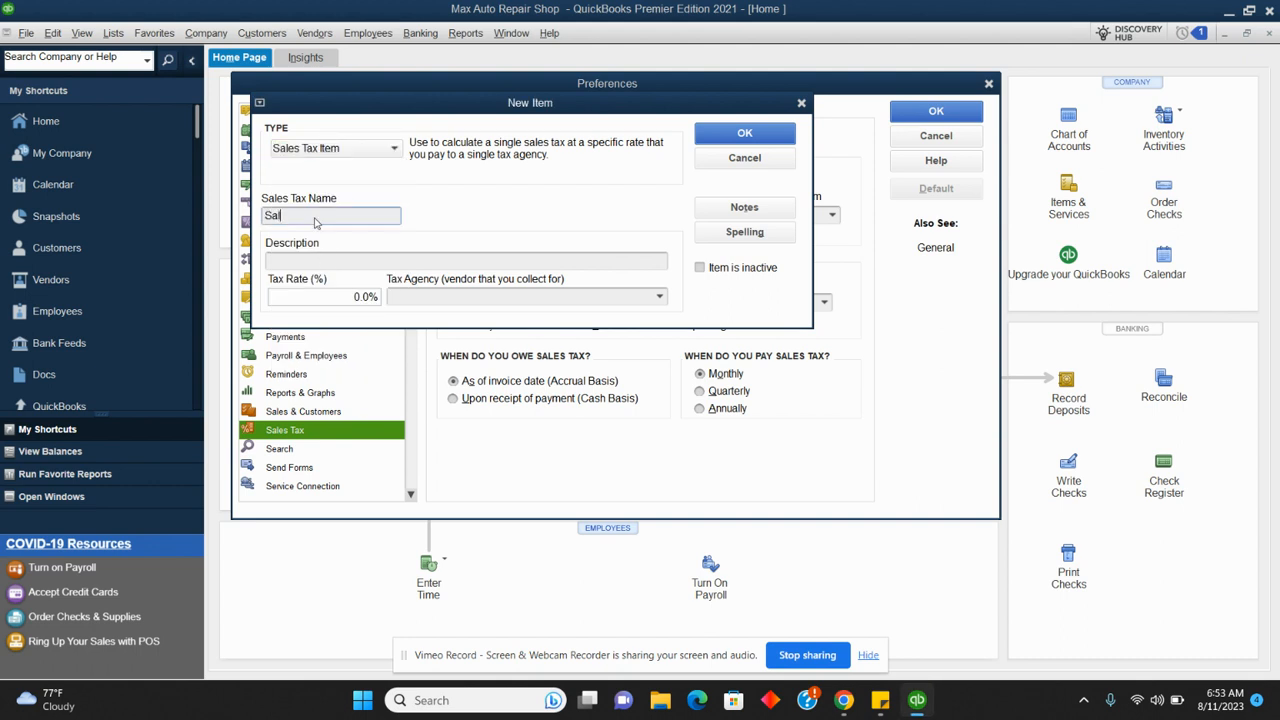
text(es Txx)
click(343, 296)
double_click(360, 296)
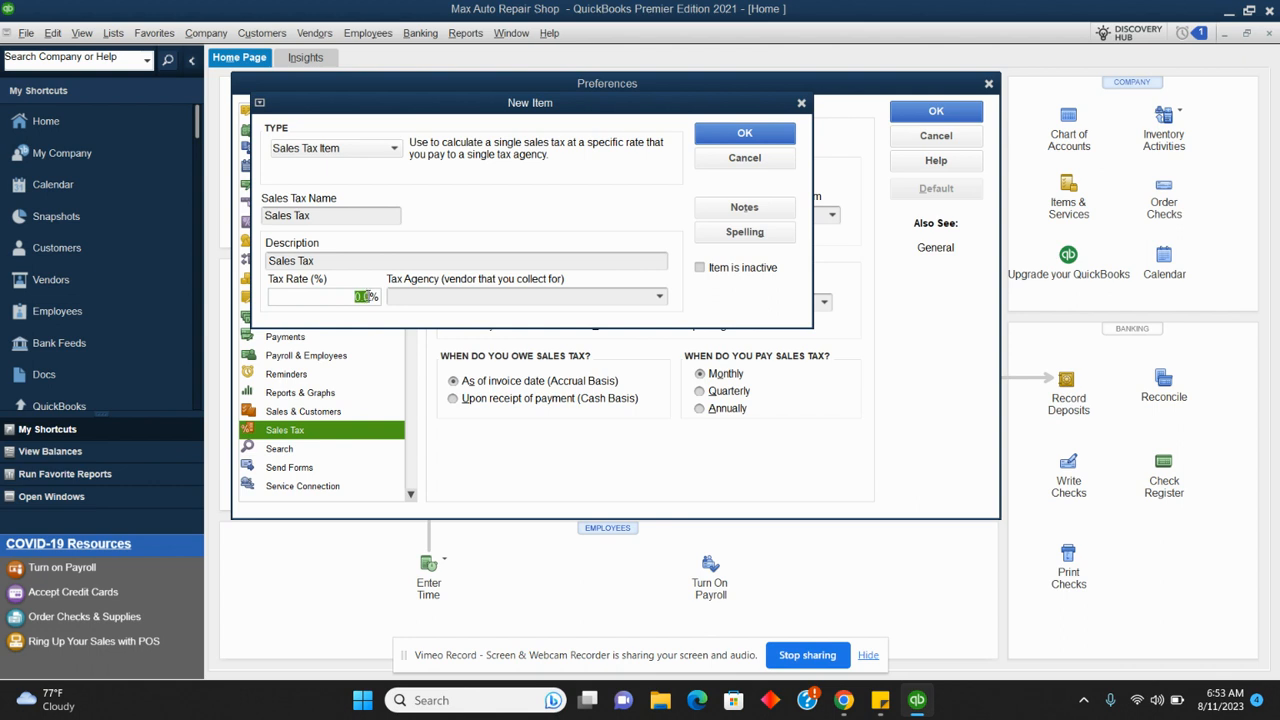
text(15.0)
Add IRS as a new vendor with a vendor type, assign it as the item's tax agency, and save the sales tax item
click(661, 297)
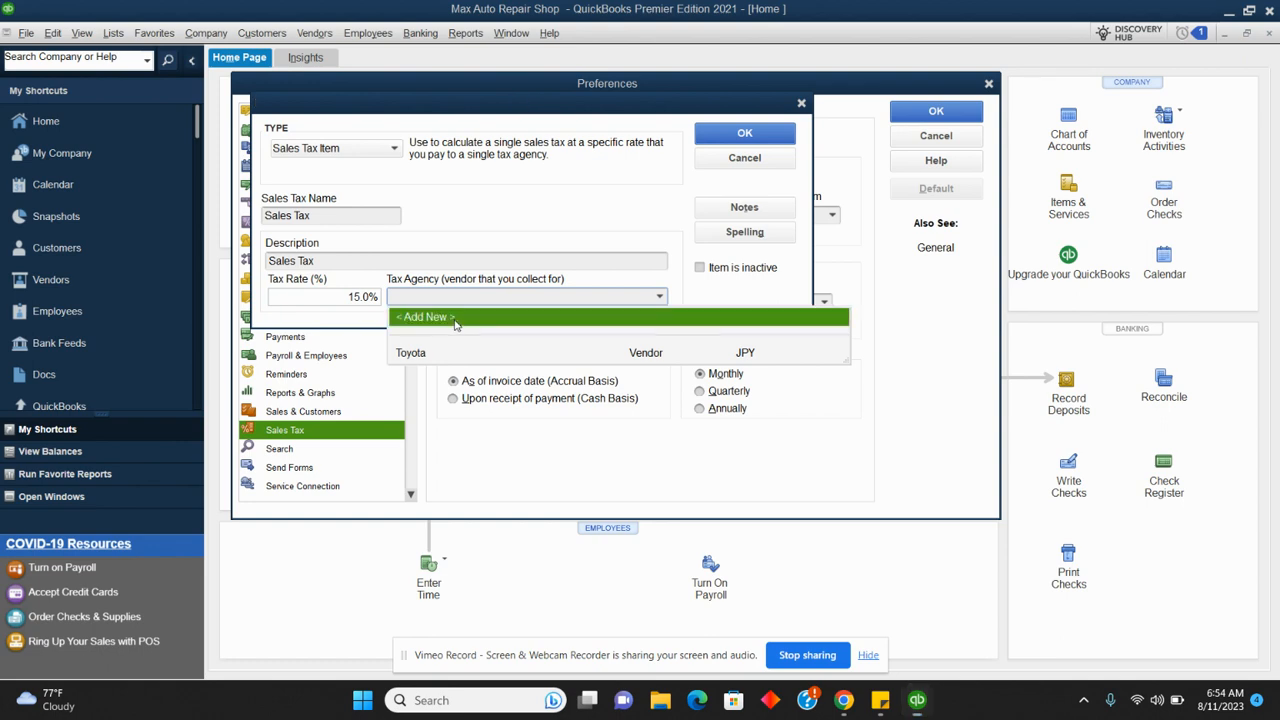
click(455, 318)
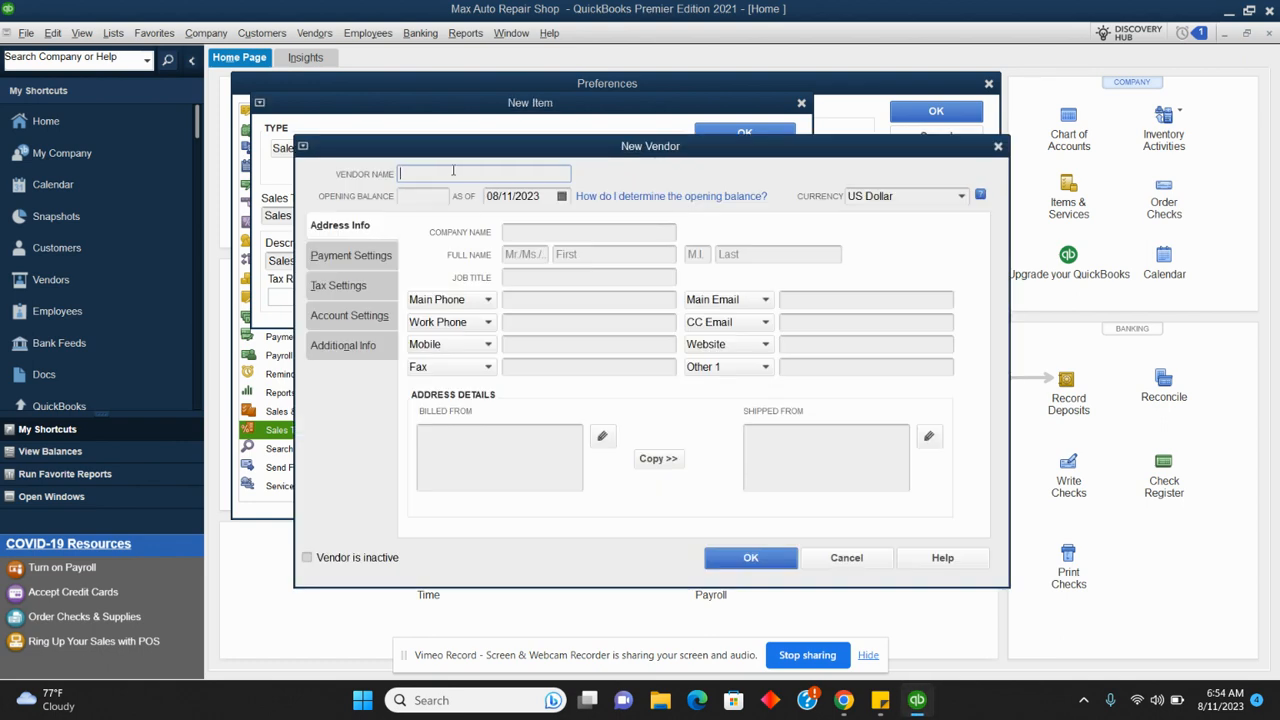
text(IRS)
click(363, 346)
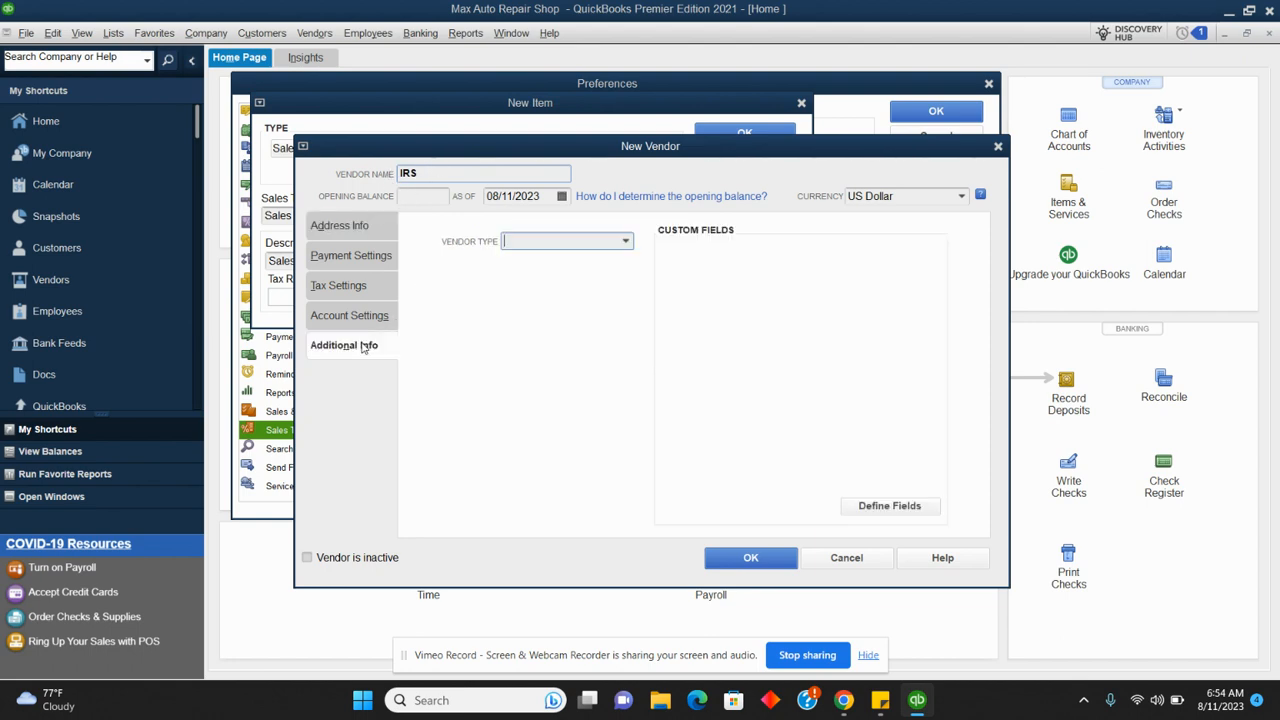
click(627, 243)
click(543, 374)
click(766, 562)
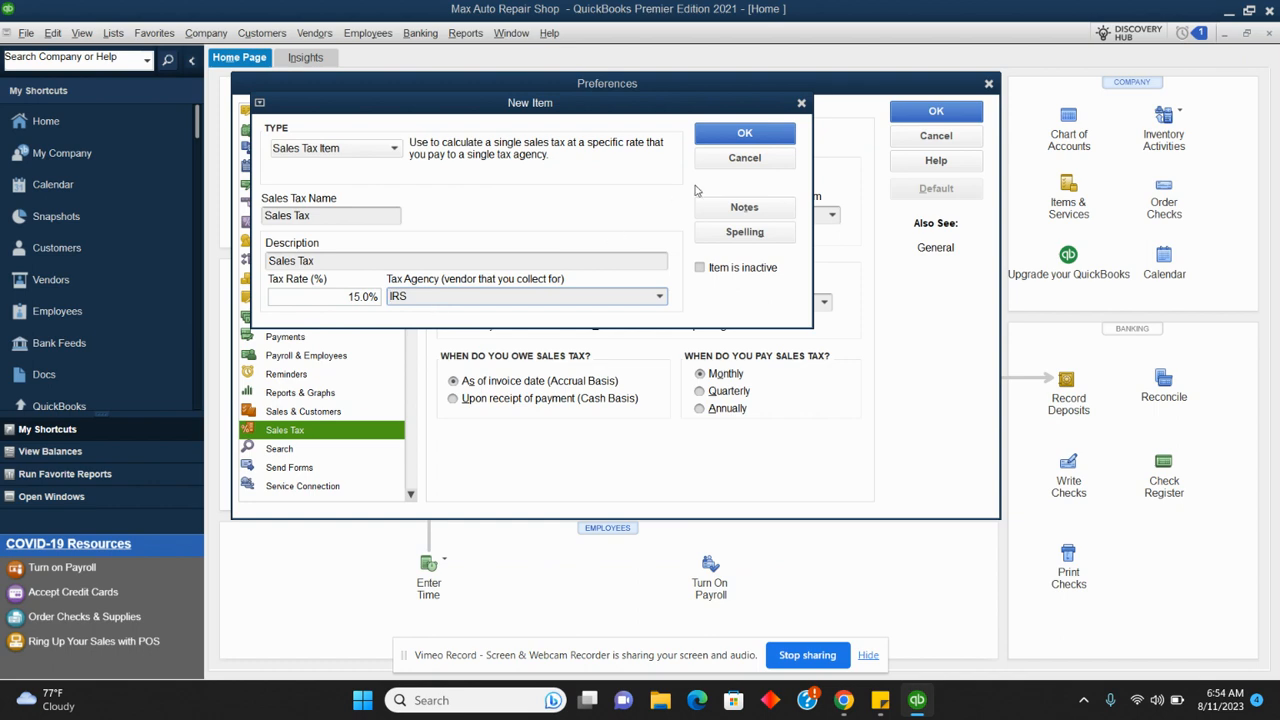
click(746, 134)
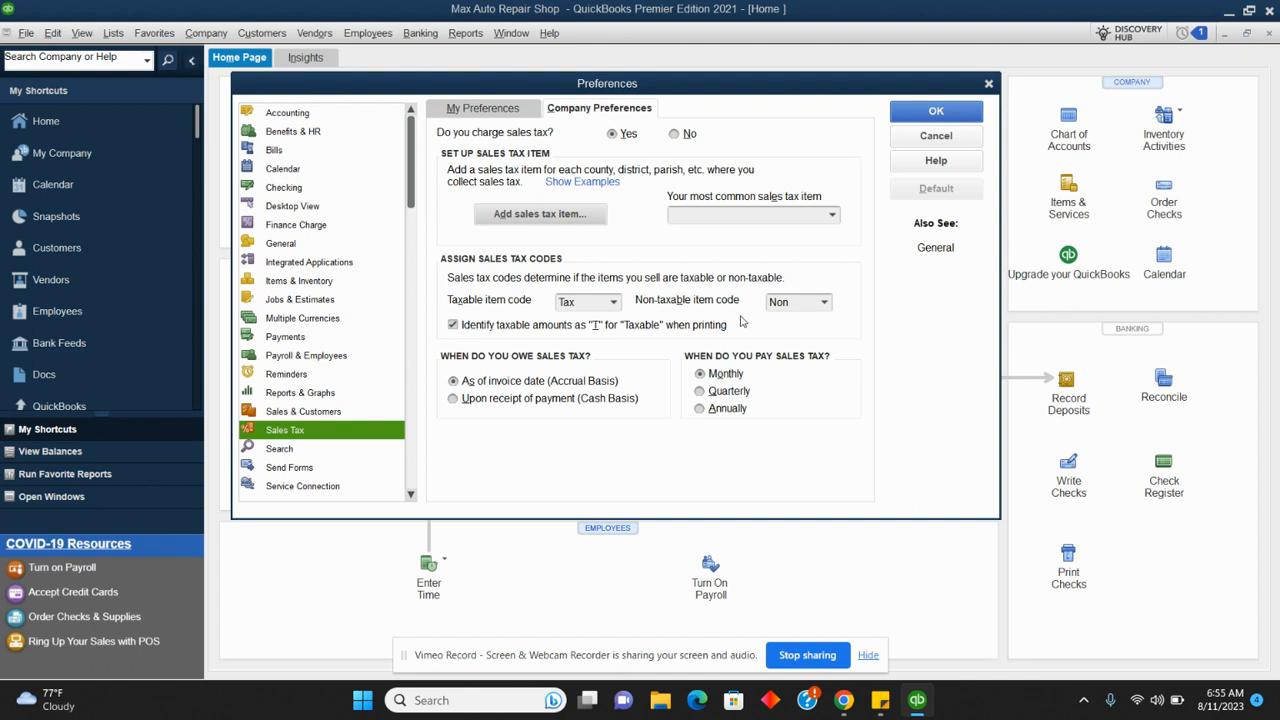
Apply the sales tax preferences, making all existing customers, non-inventory and inventory parts taxable, and reopen the Home page
click(912, 117)
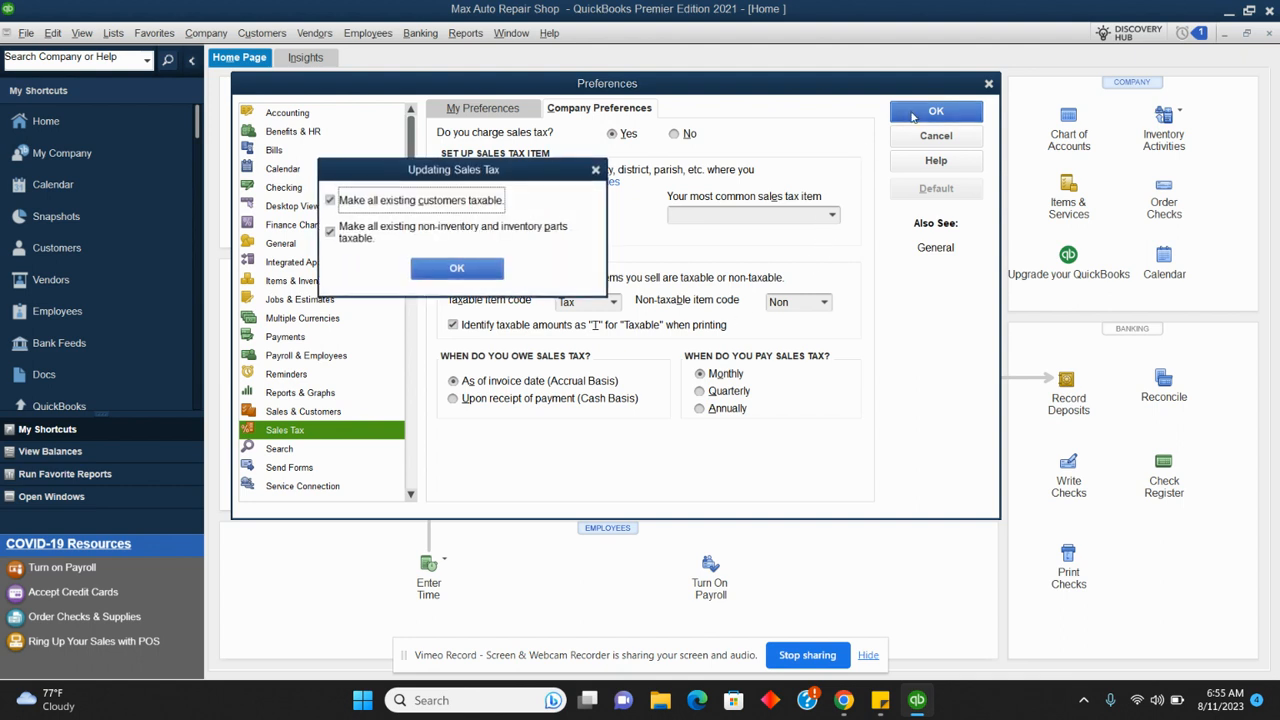
click(474, 265)
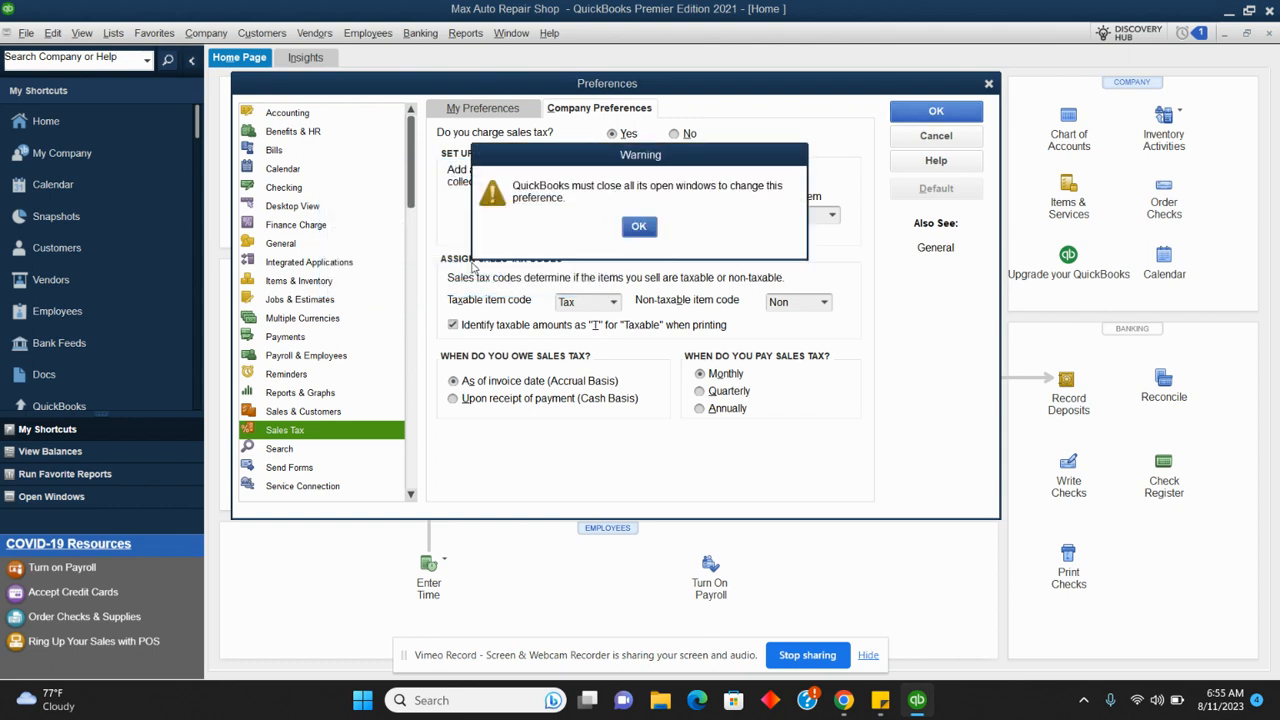
click(645, 226)
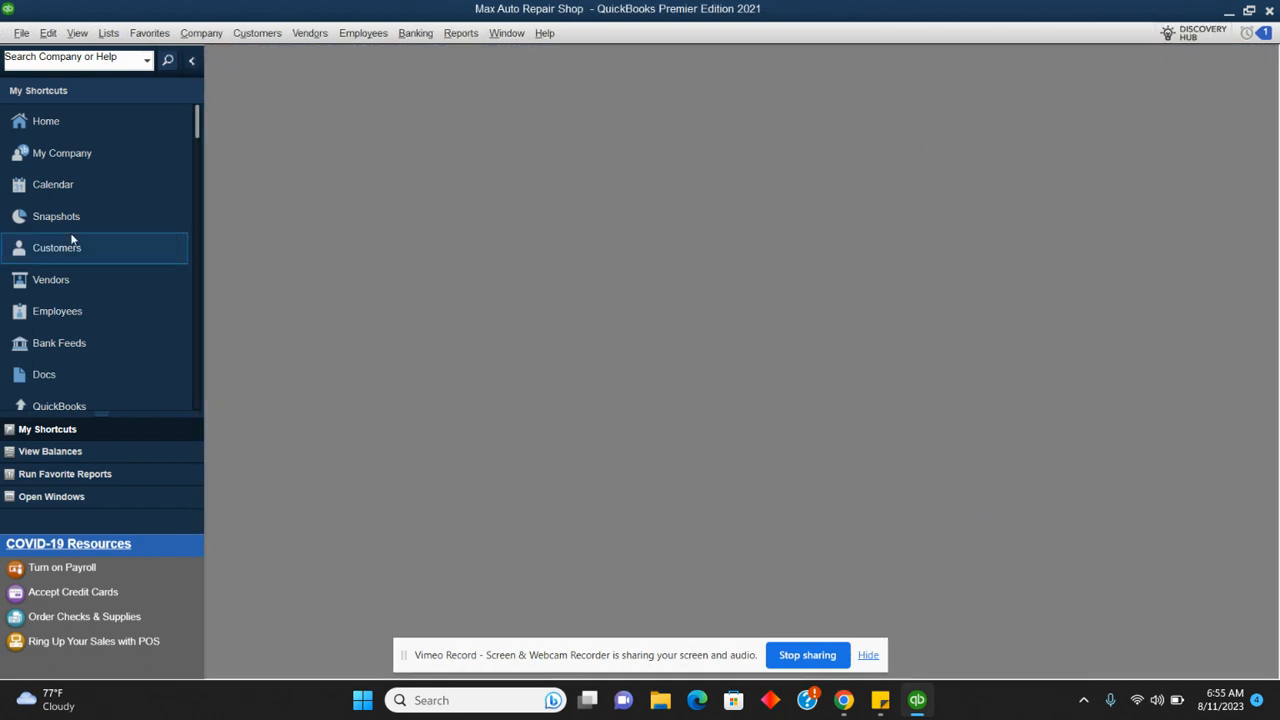
click(54, 124)
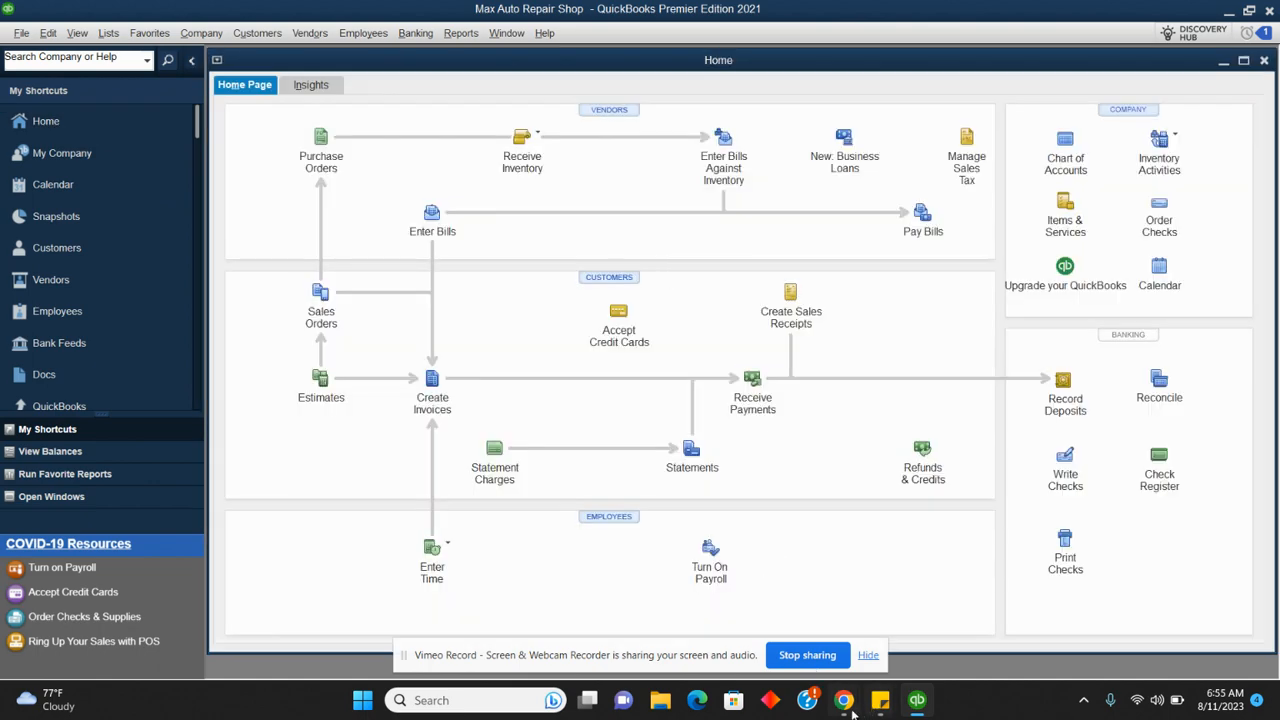
Switch to the online notepad in Chrome to check the next topic in the outline
mouse_move(845, 710)
click(752, 610)
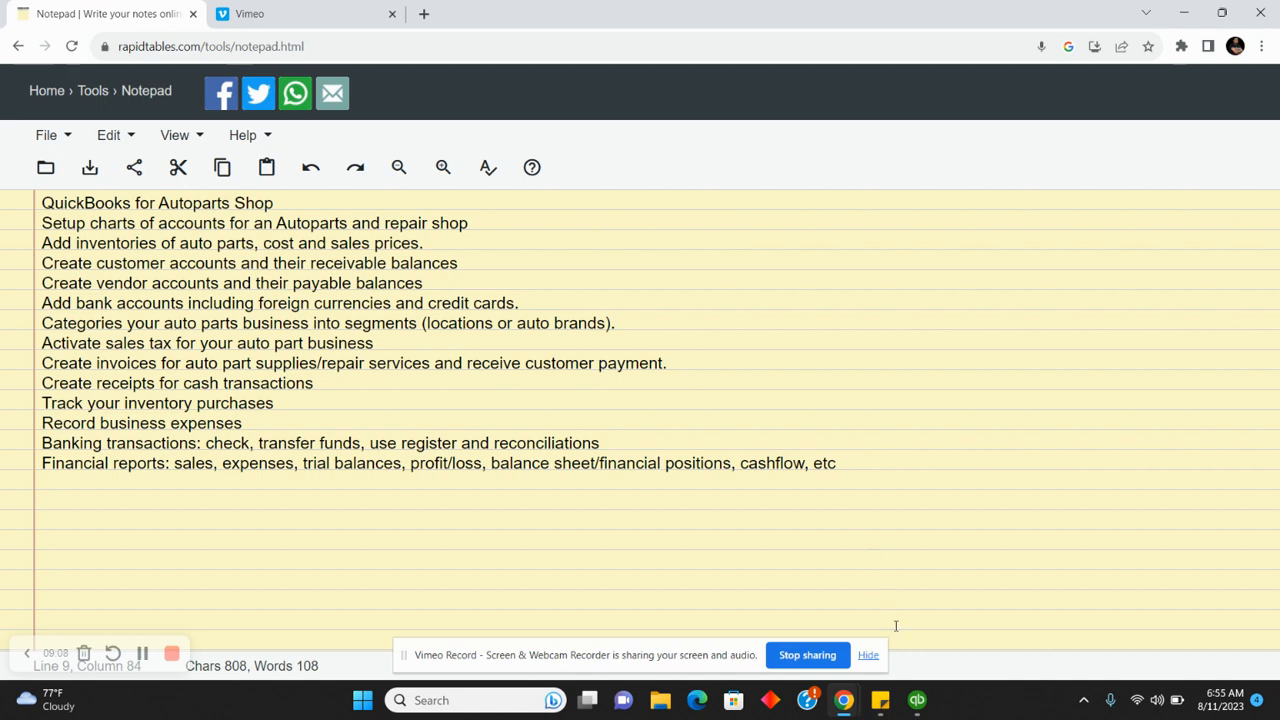
Switch to QuickBooks, maximize the Home page, and look at the Receive Inventory options
click(917, 700)
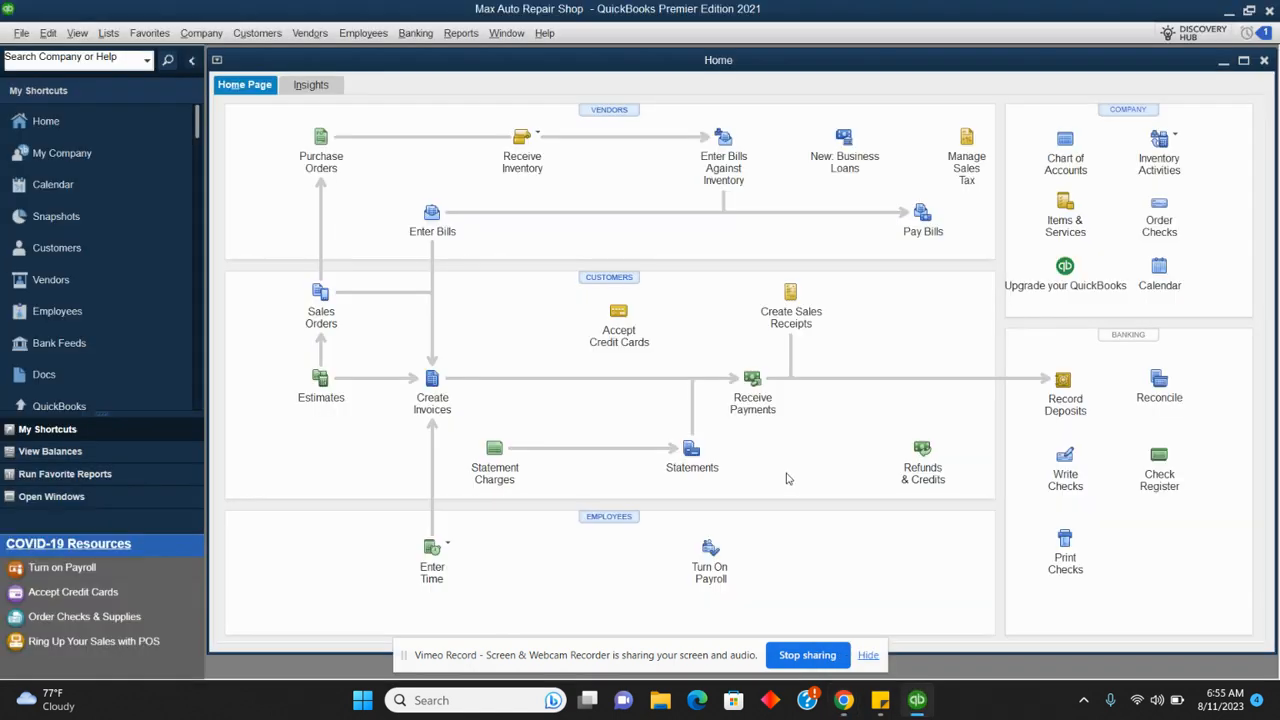
click(1244, 62)
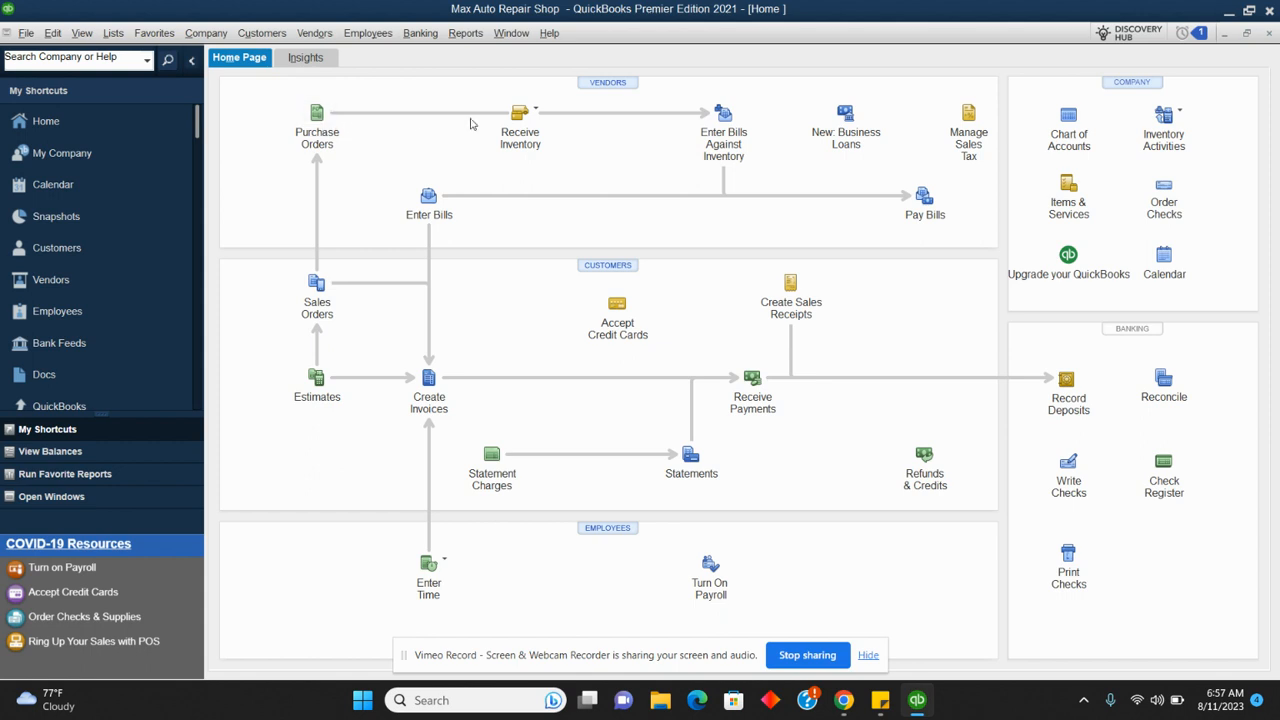
click(535, 115)
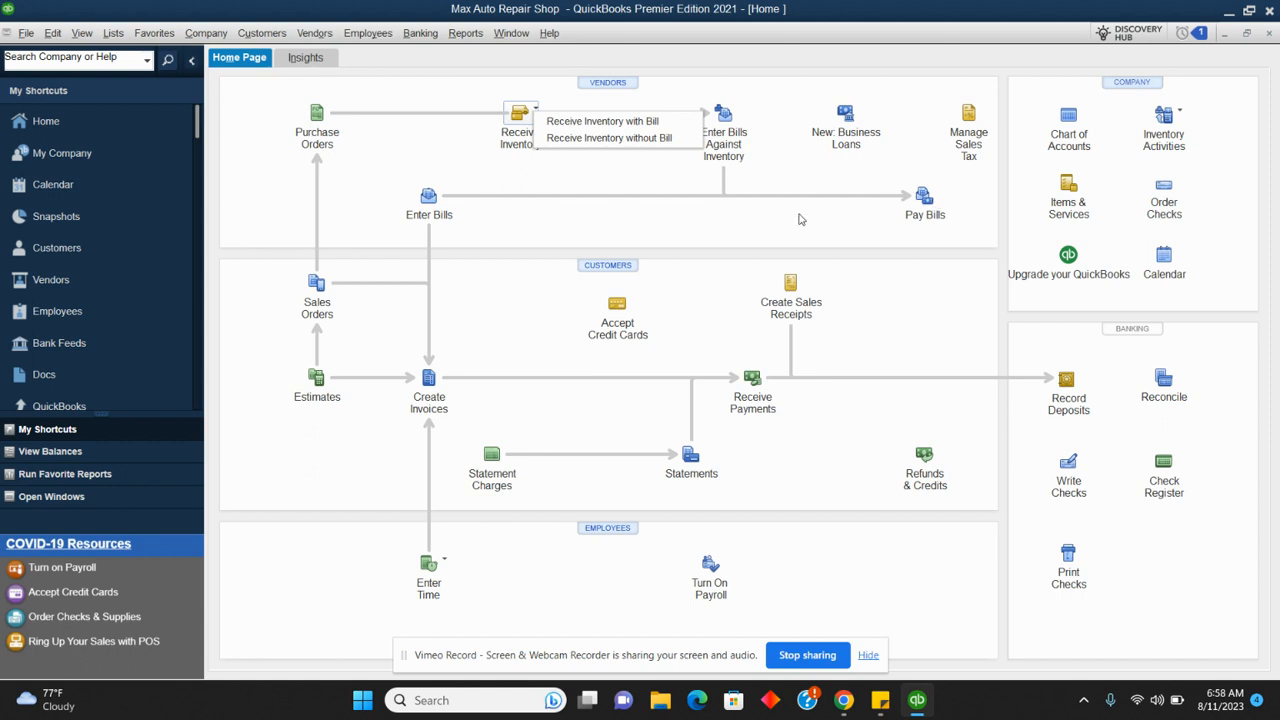
click(494, 271)
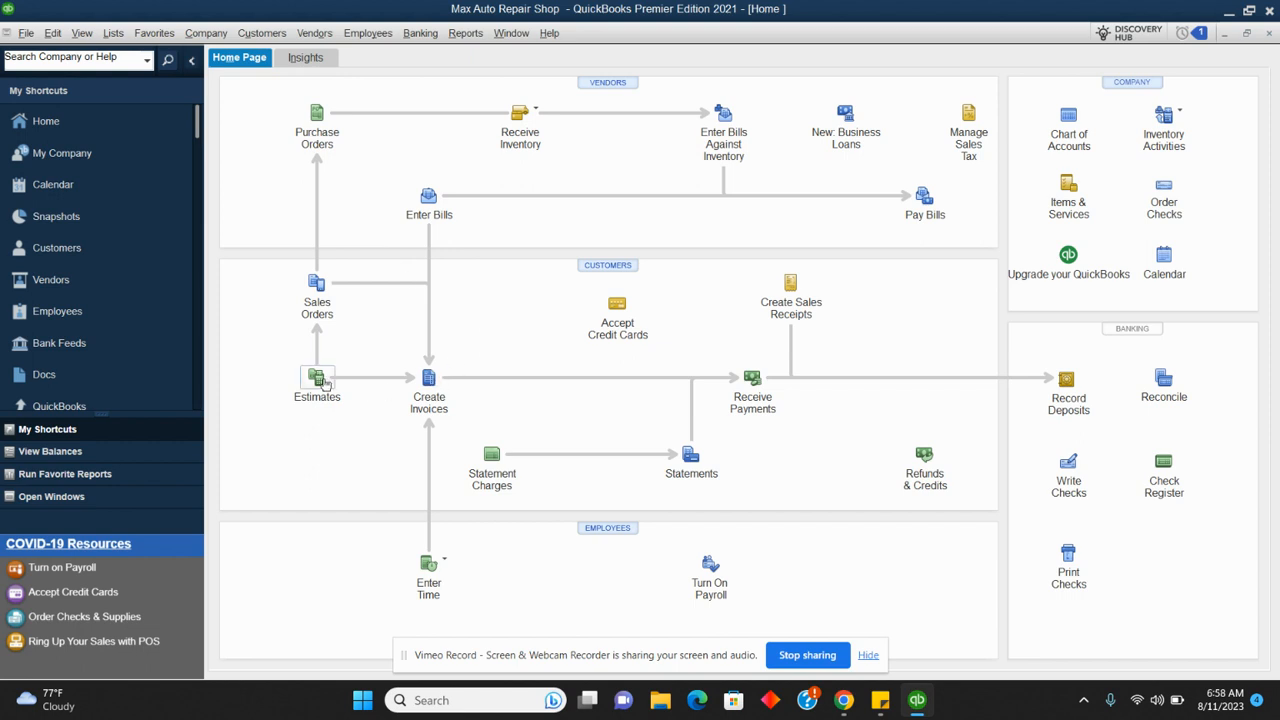
Start a new sales order for the customer UPS
click(316, 287)
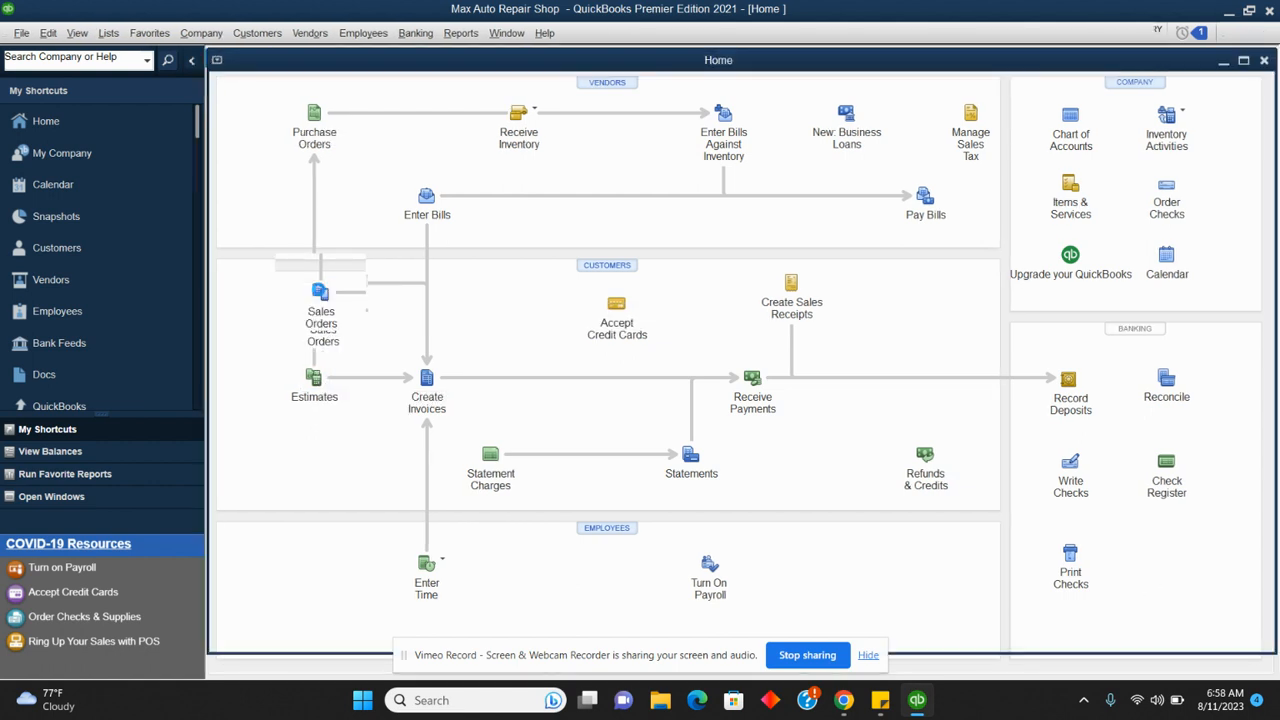
click(511, 139)
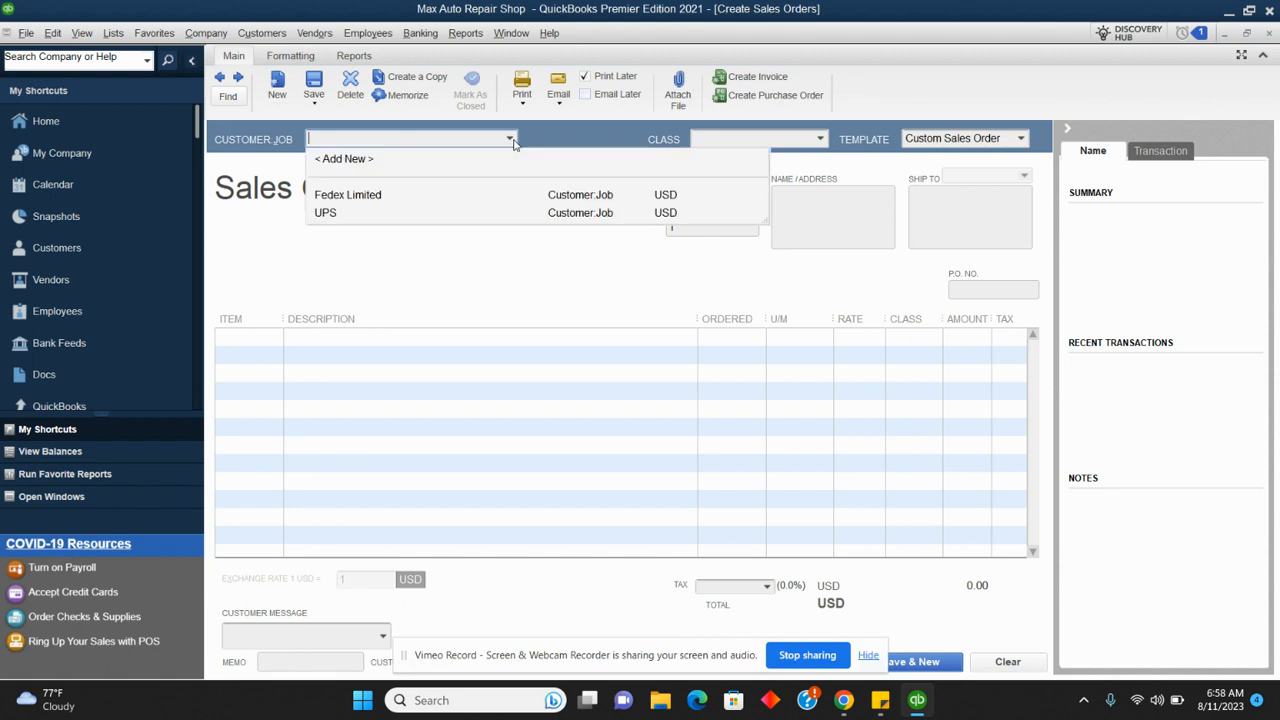
click(340, 213)
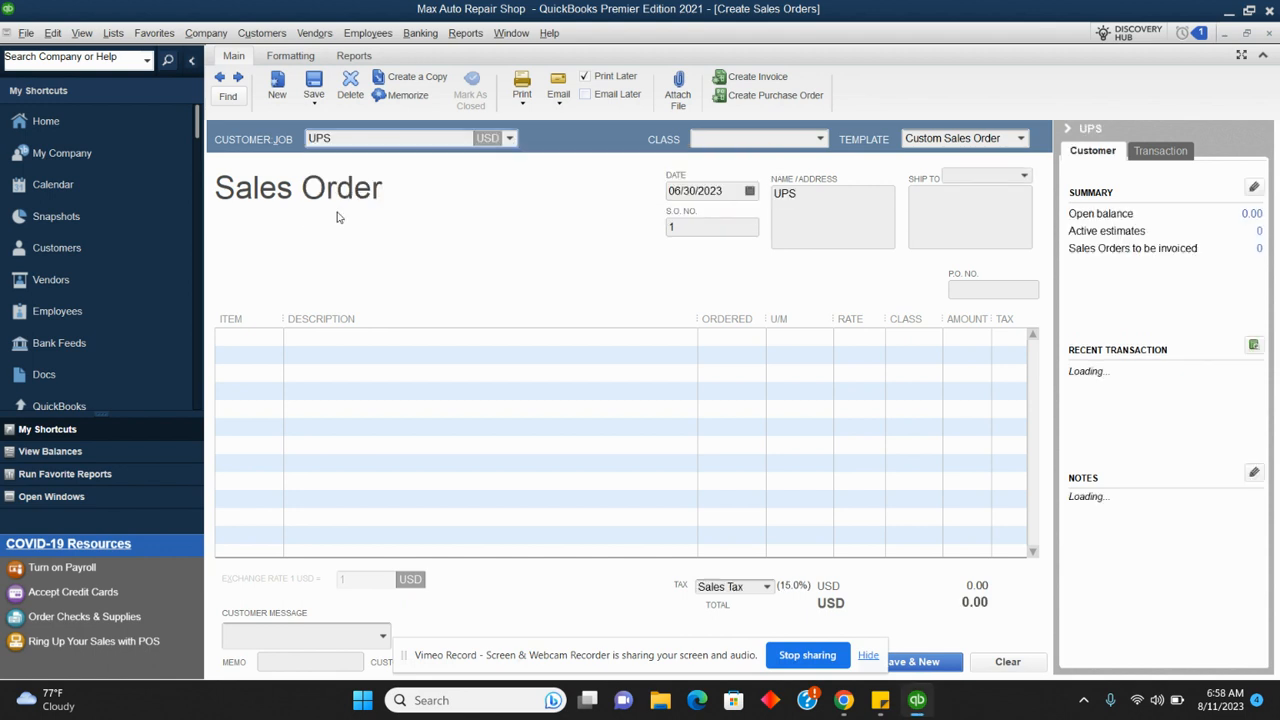
Add Car Engine, Car Seat and Car Tyre as the three line items of the sales order
click(280, 342)
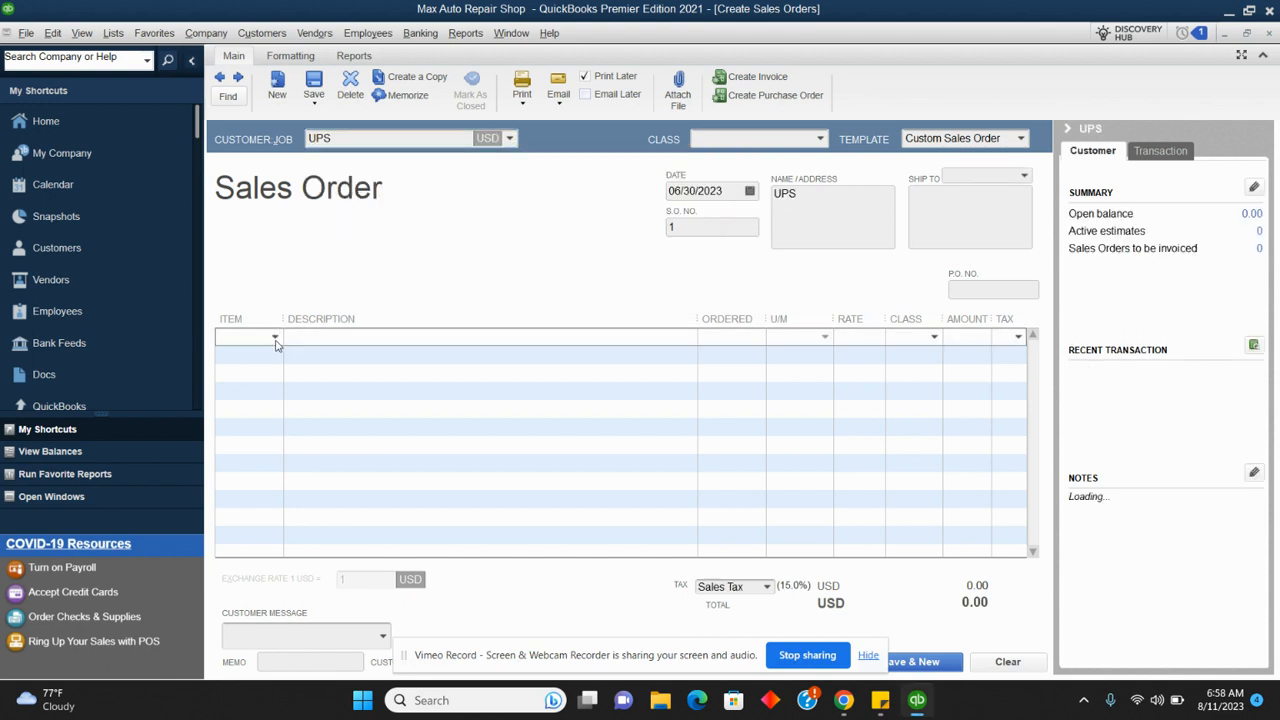
click(275, 337)
click(255, 394)
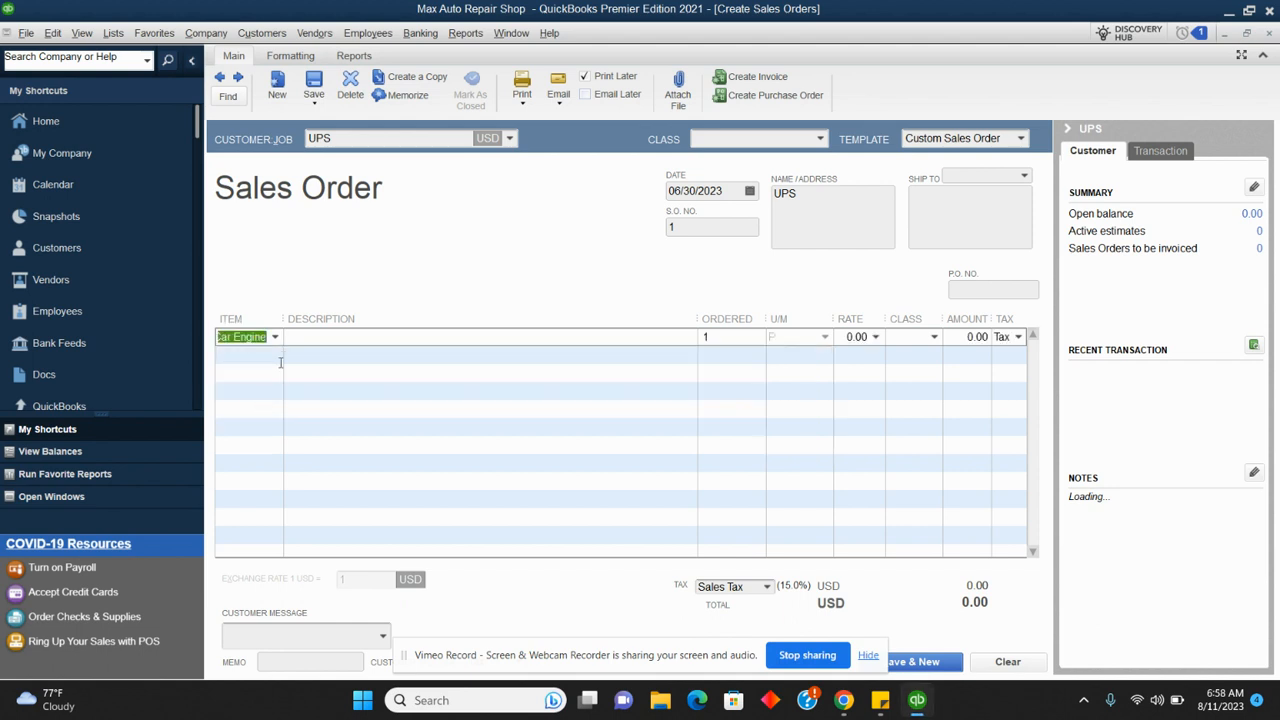
click(276, 357)
click(262, 430)
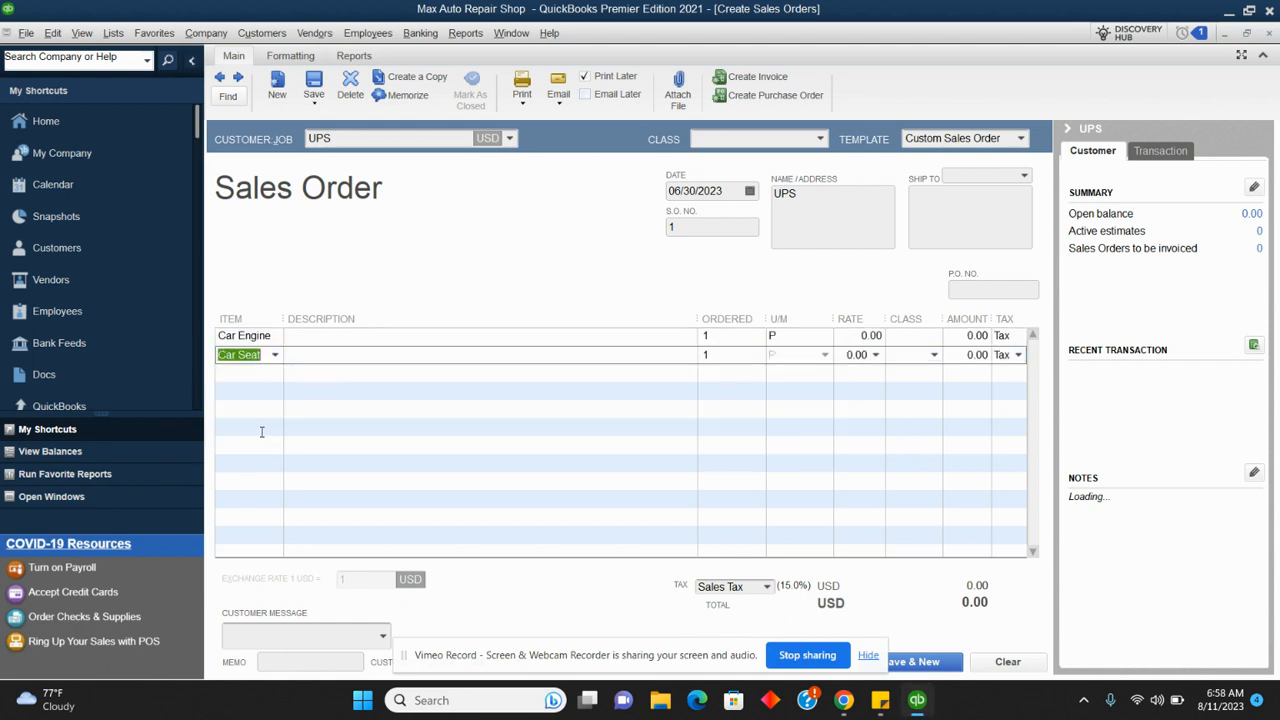
click(276, 375)
click(259, 466)
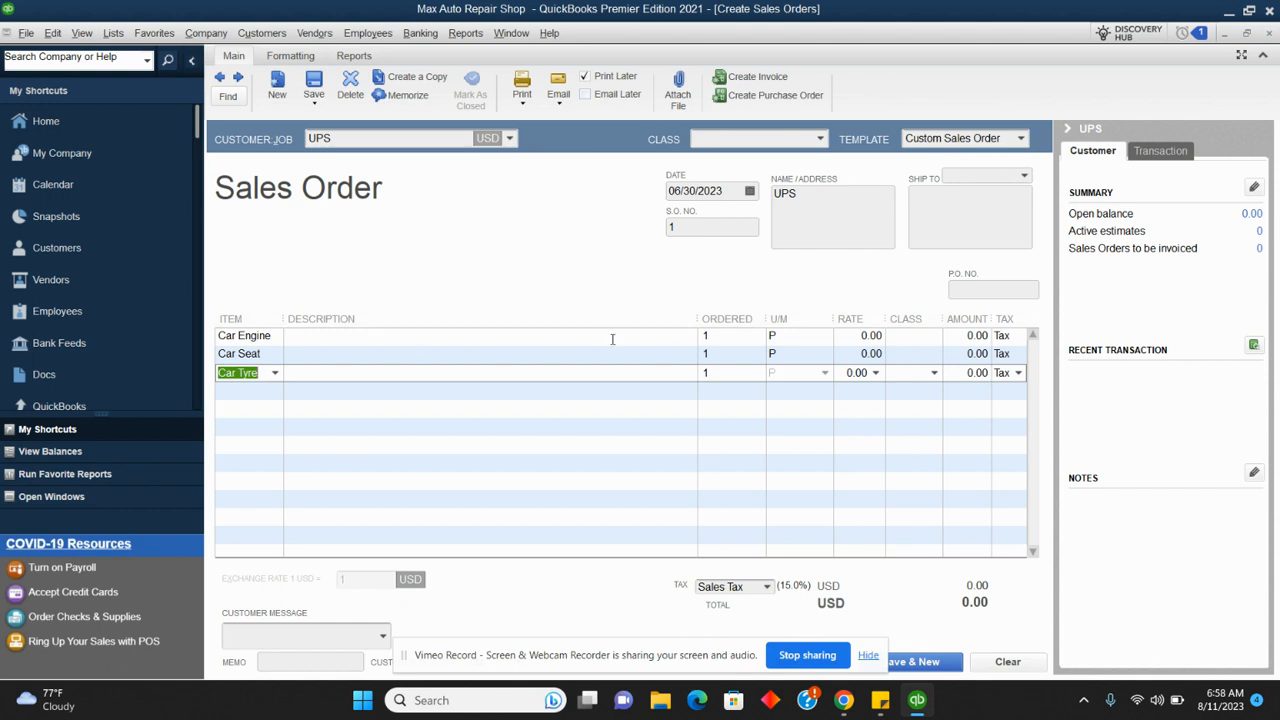
Set the ordered quantities to 2 for Car Engine and 5 for Car Seat
click(703, 337)
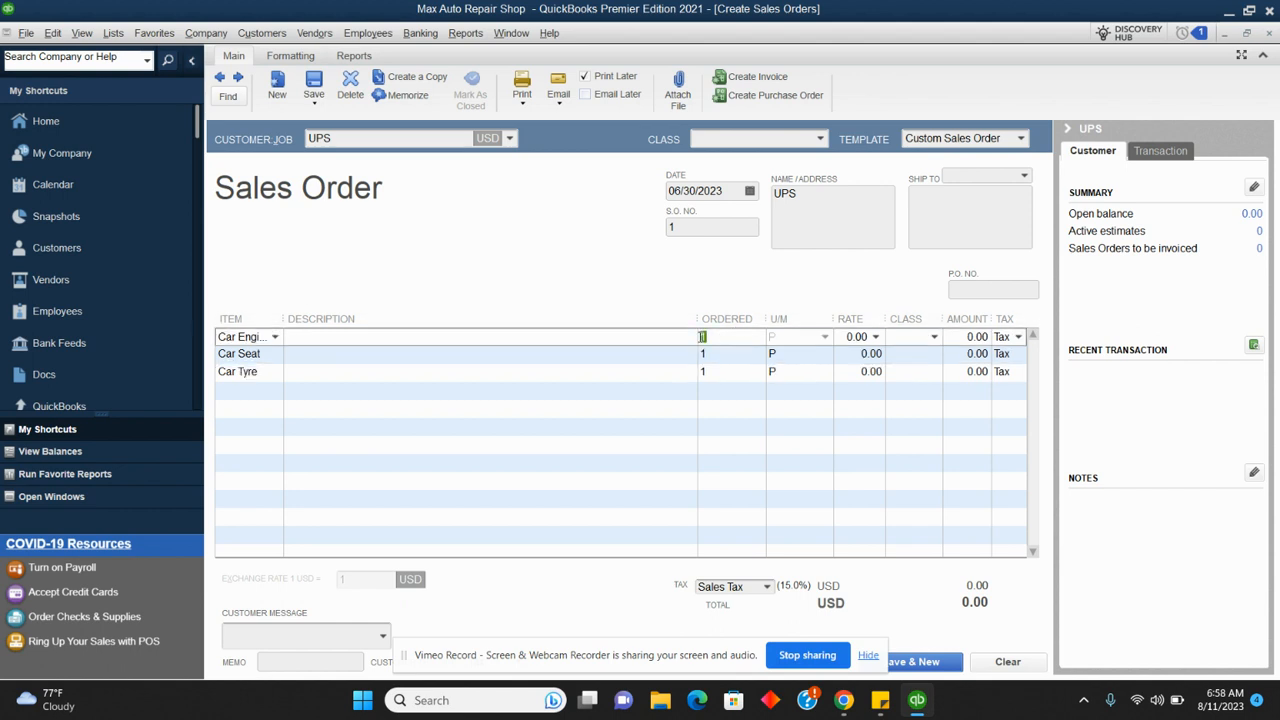
text(2)
click(703, 354)
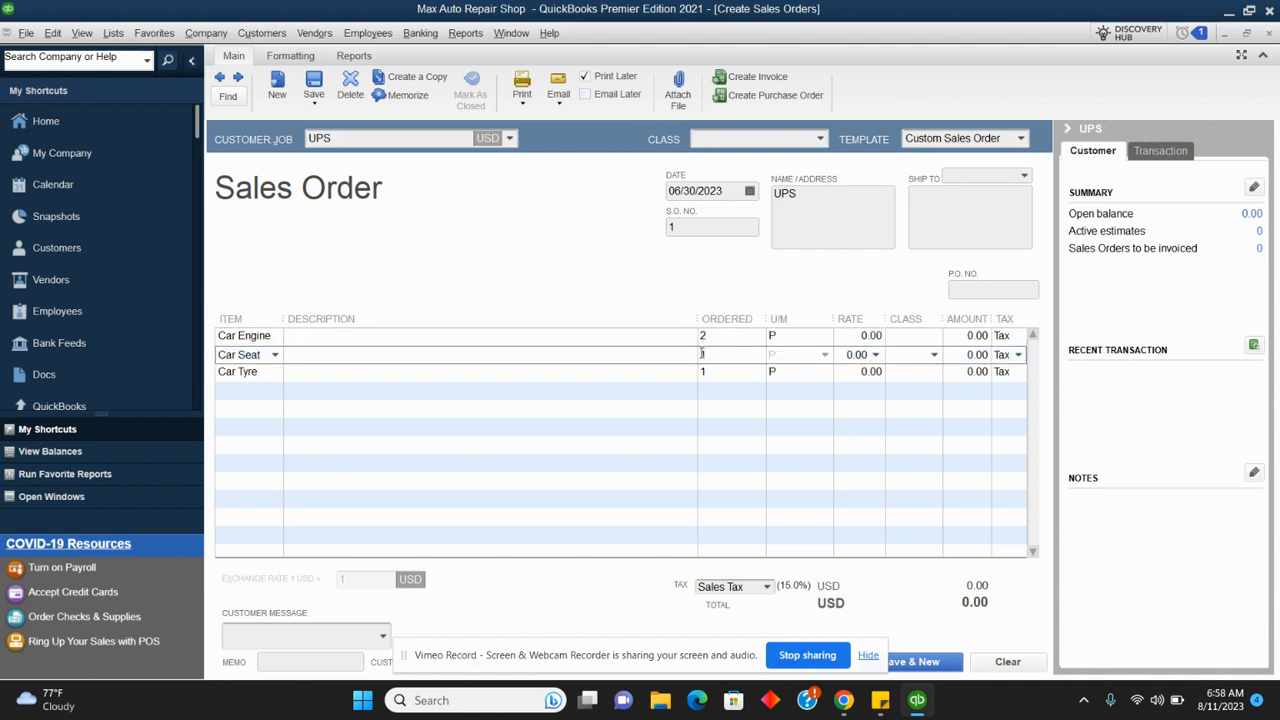
drag(716, 353, 691, 356)
text(5)
click(727, 372)
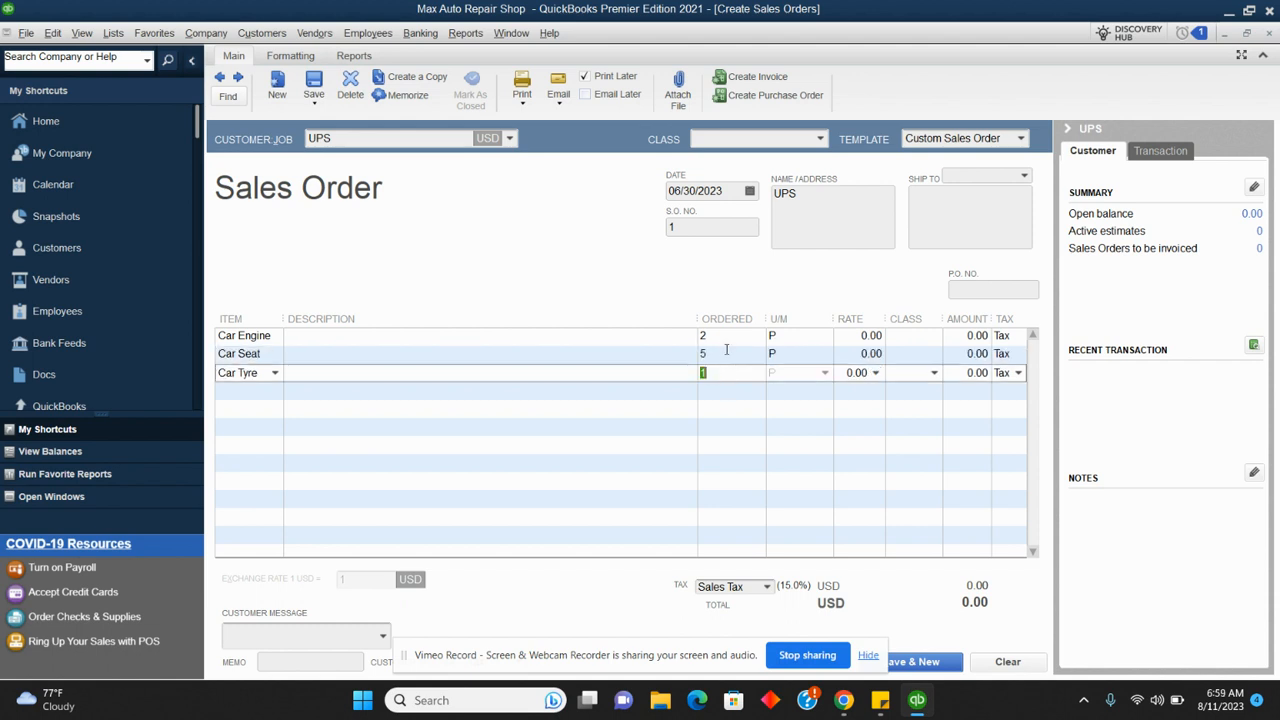
Set the rates to 4500 for Car Engine, 340 for Car Seat and 250 for Car Tyre
drag(857, 338, 889, 331)
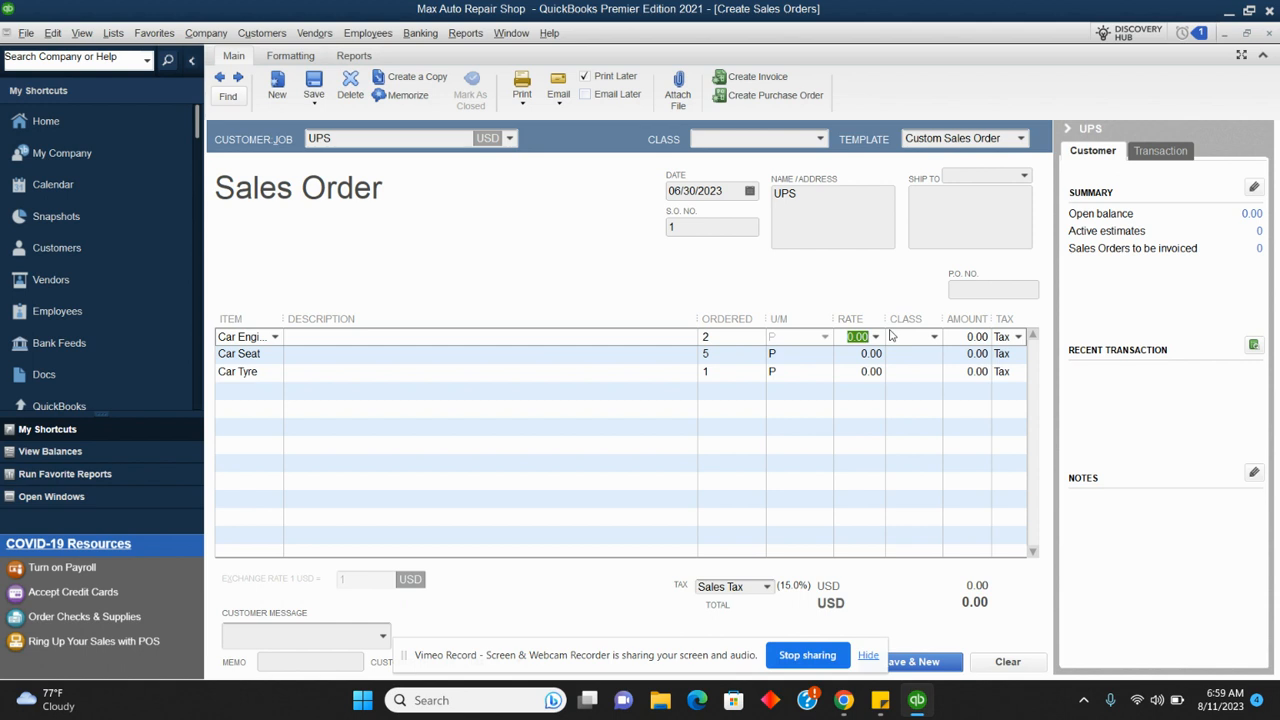
text(23)
key(BackSpace)
key(BackSpace)
text(4500)
click(903, 357)
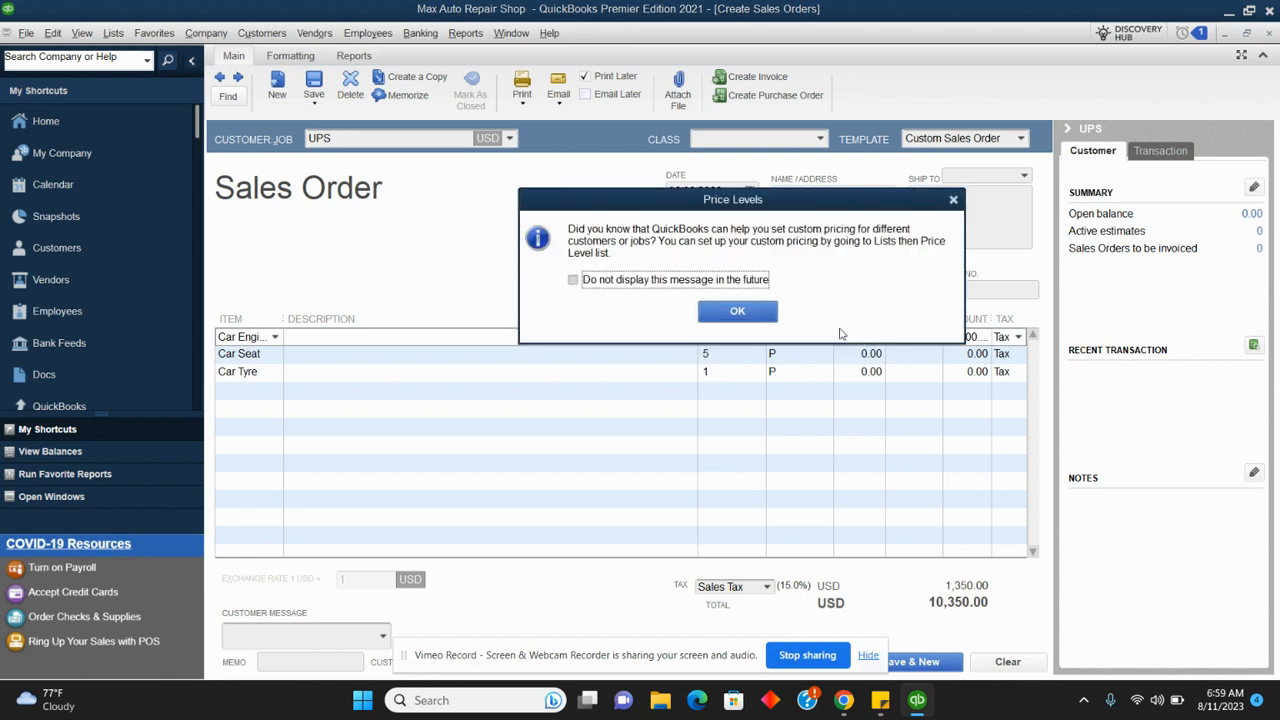
click(737, 311)
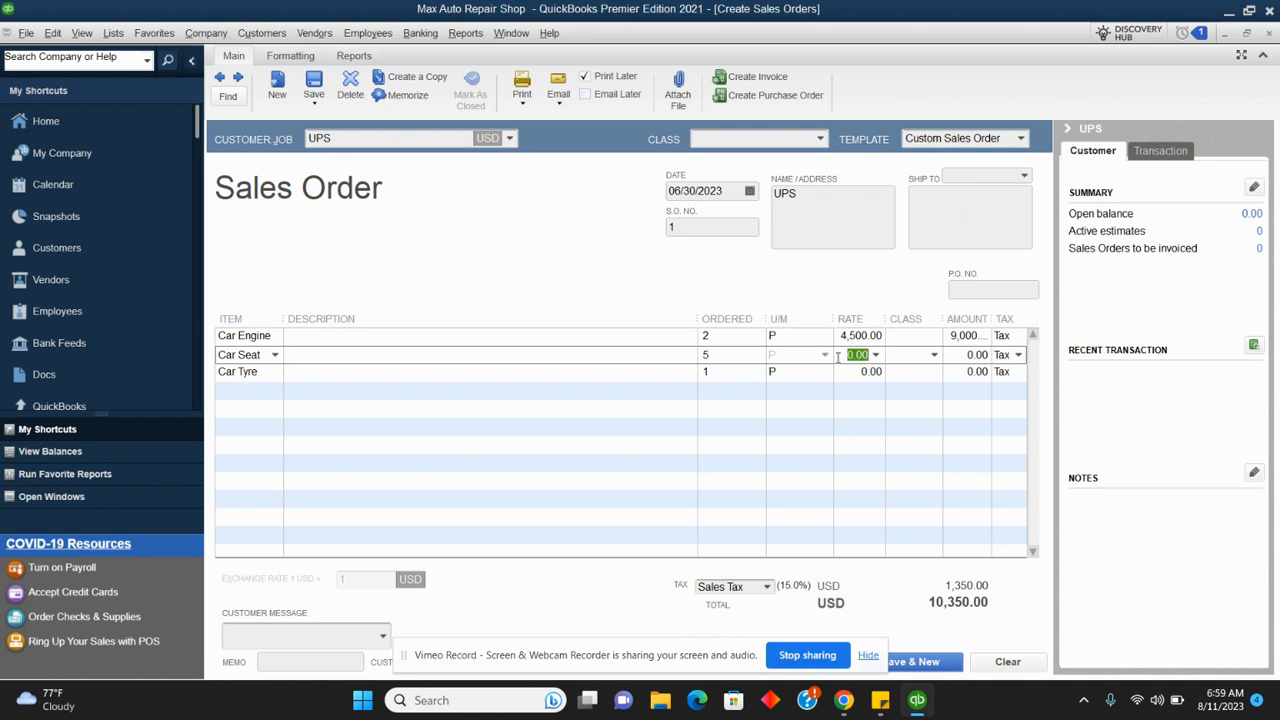
text(340)
click(853, 376)
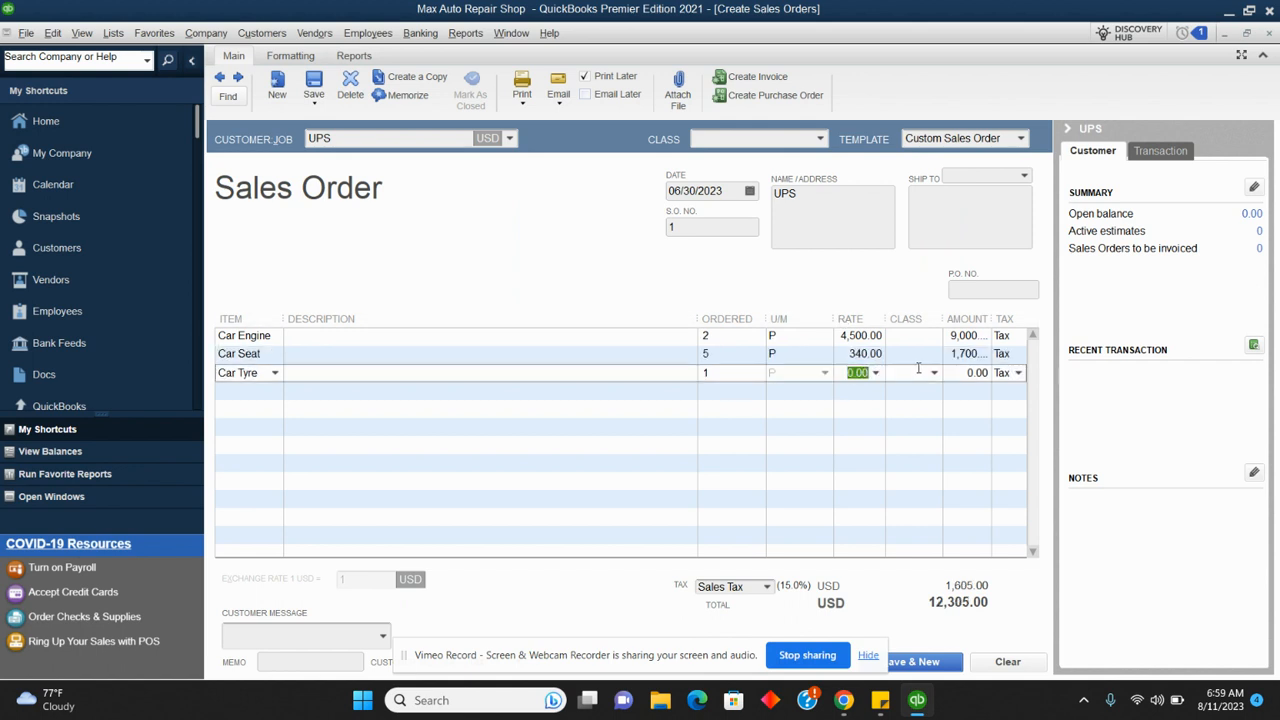
text(250)
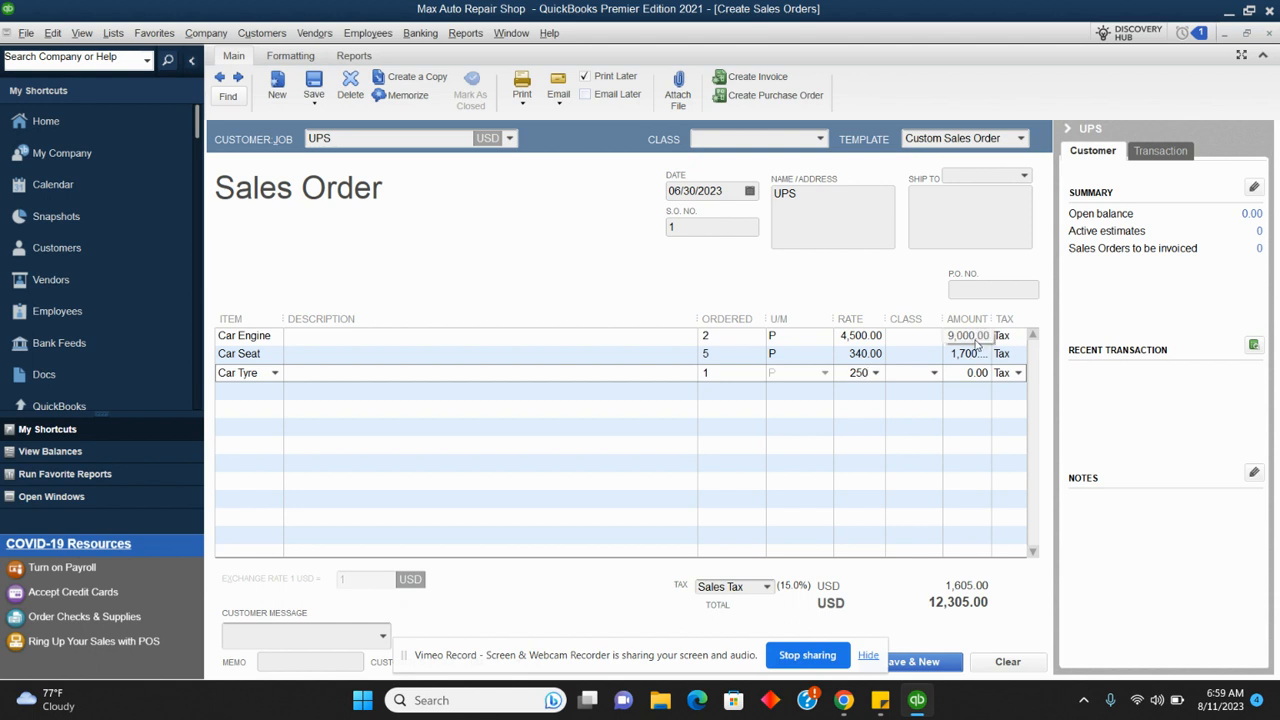
Assign the classes Ford to Car Engine, Lexus to Car Seat and Toyota to Car Tyre, and save and close the sales order
click(916, 336)
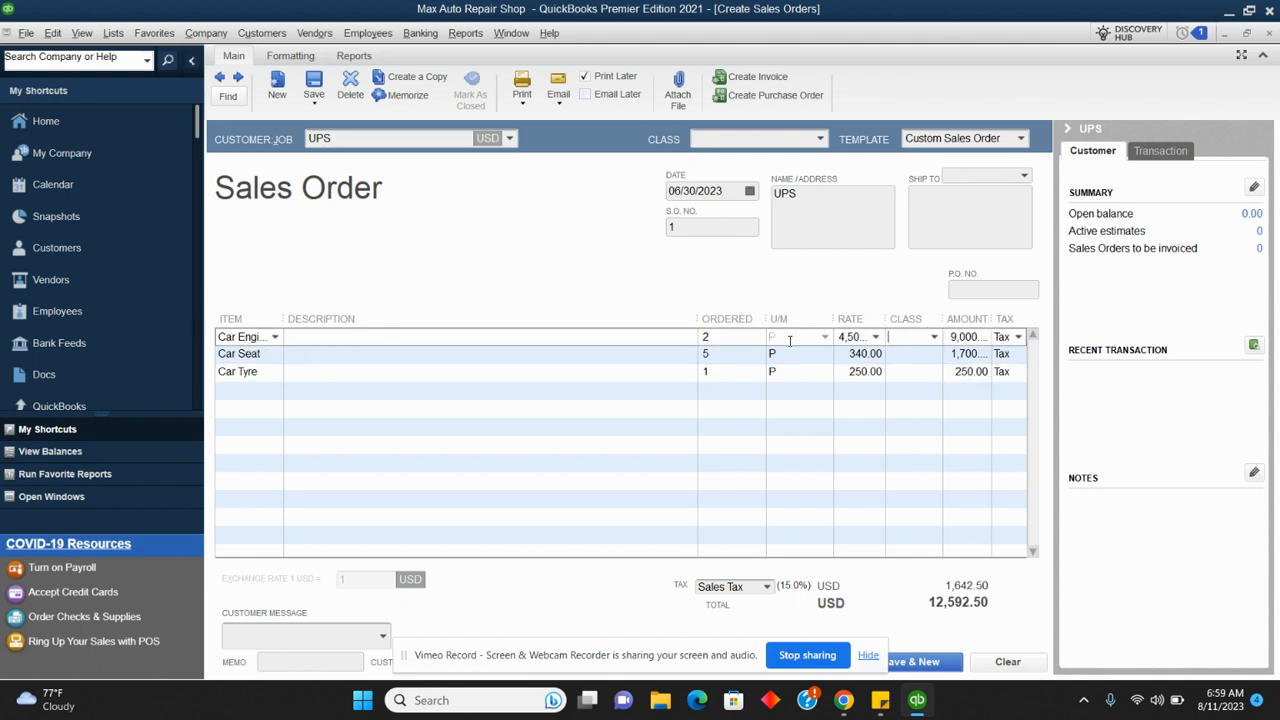
click(935, 337)
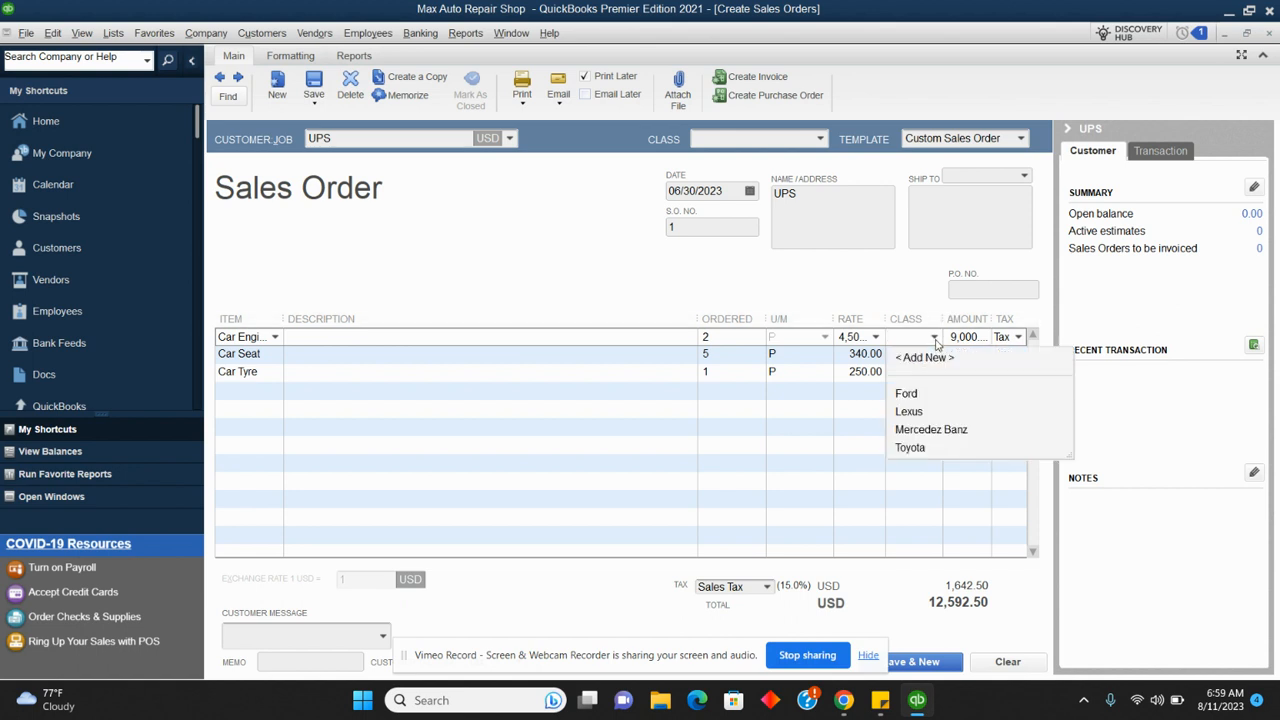
click(906, 394)
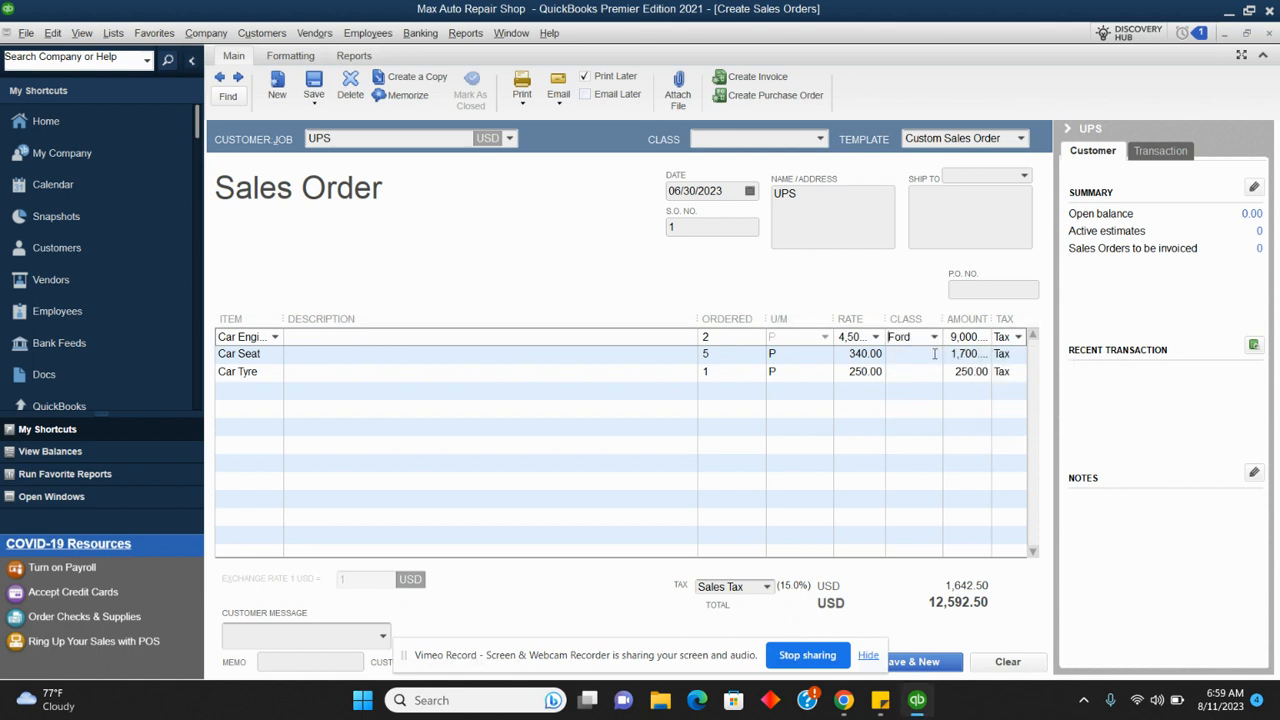
click(935, 353)
click(934, 354)
click(917, 430)
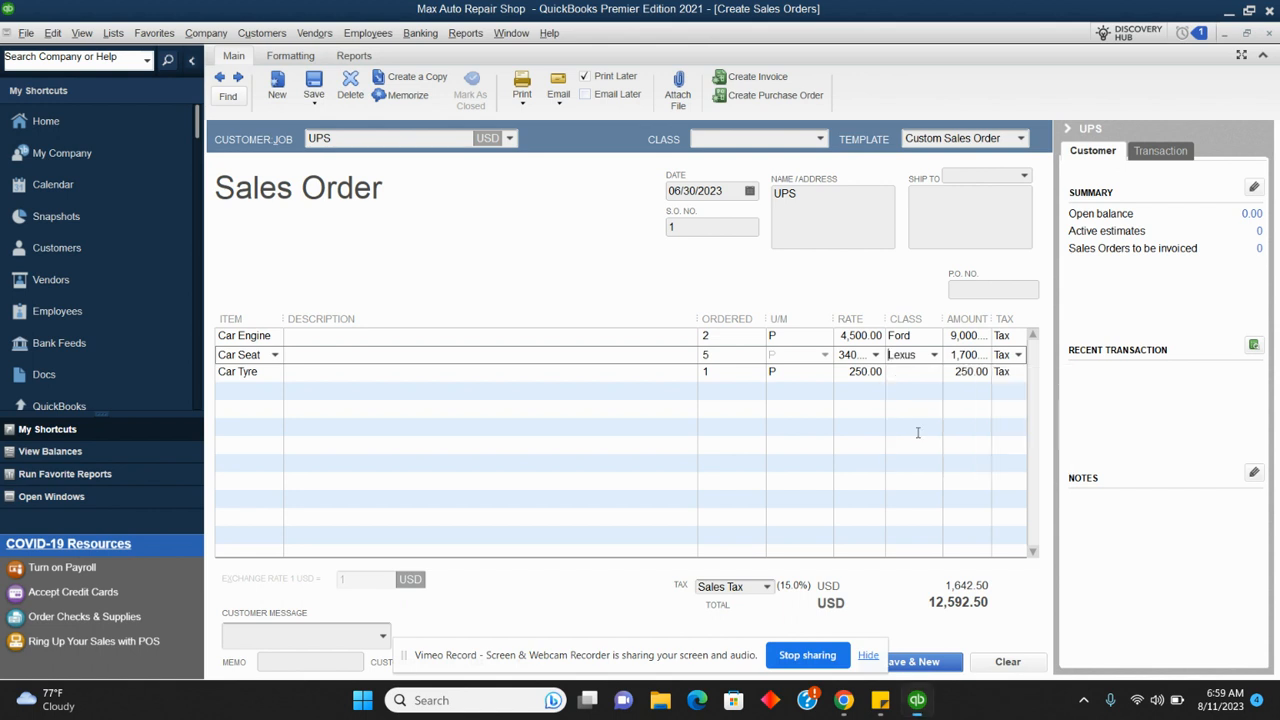
click(936, 373)
click(936, 373)
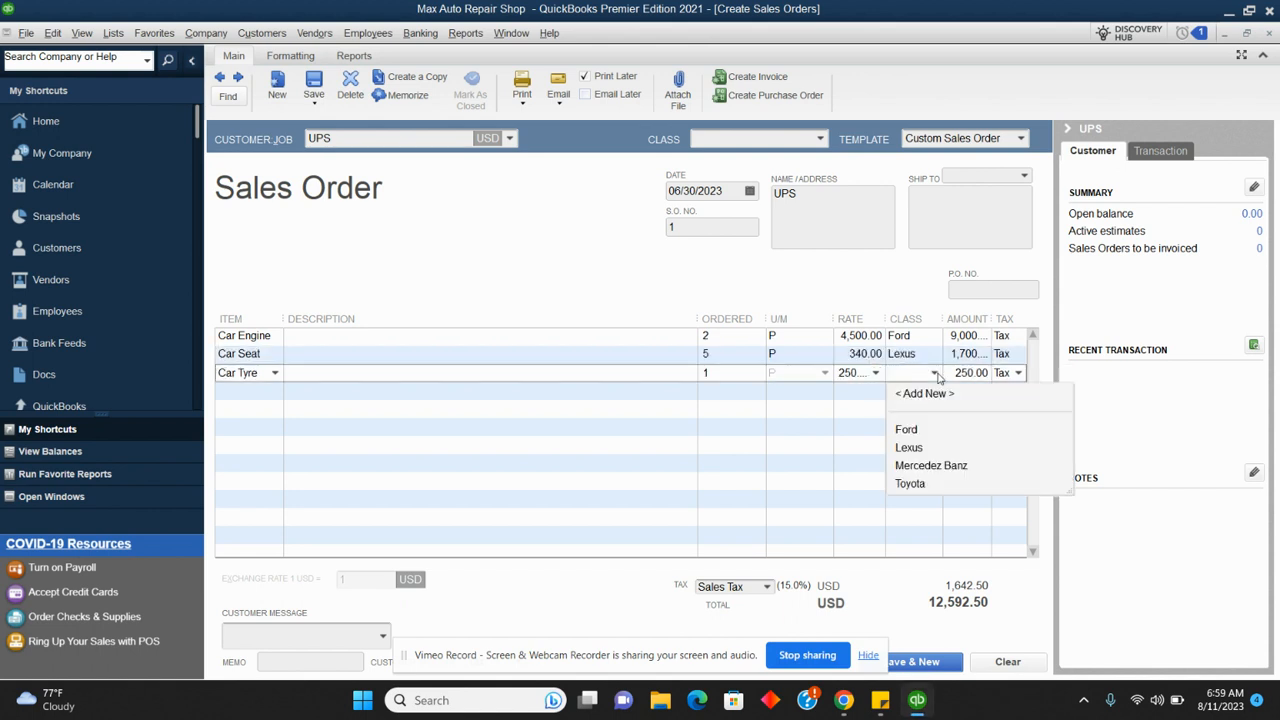
click(926, 484)
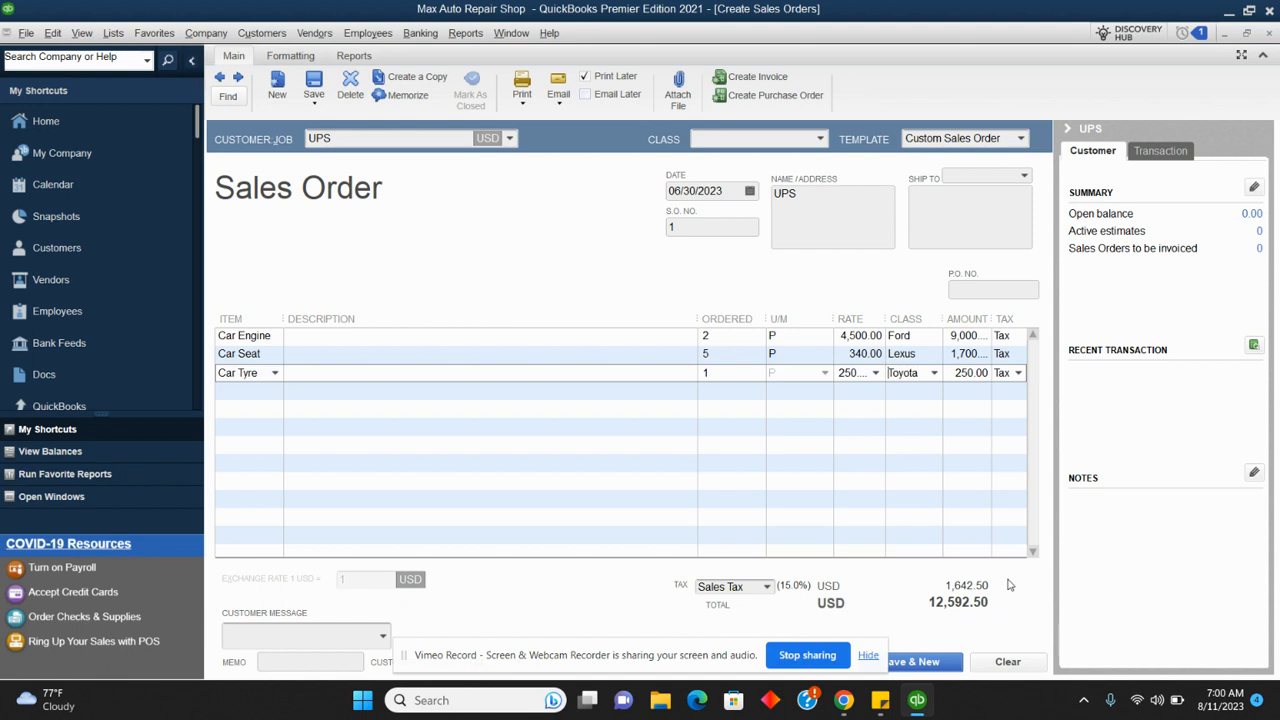
click(905, 662)
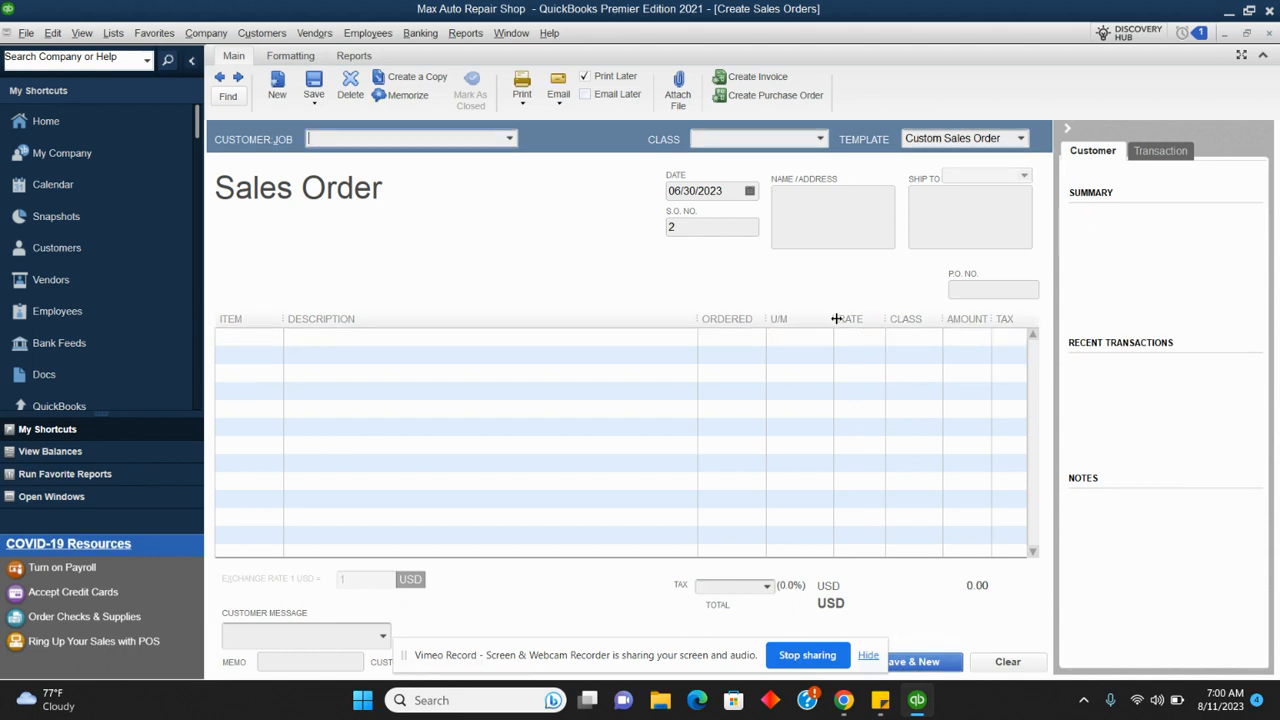
click(1270, 34)
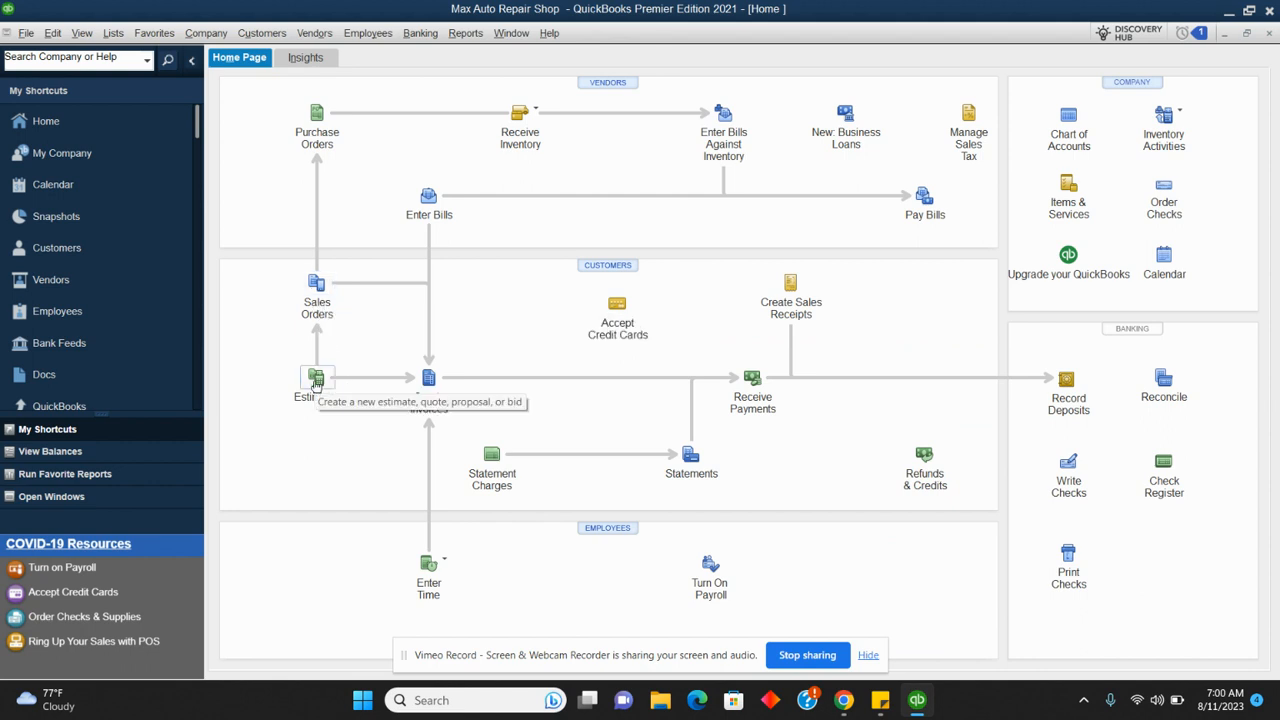
Try to create a sales order and an invoice from a blank estimate for UPS, and discard the estimate unrecorded
click(316, 378)
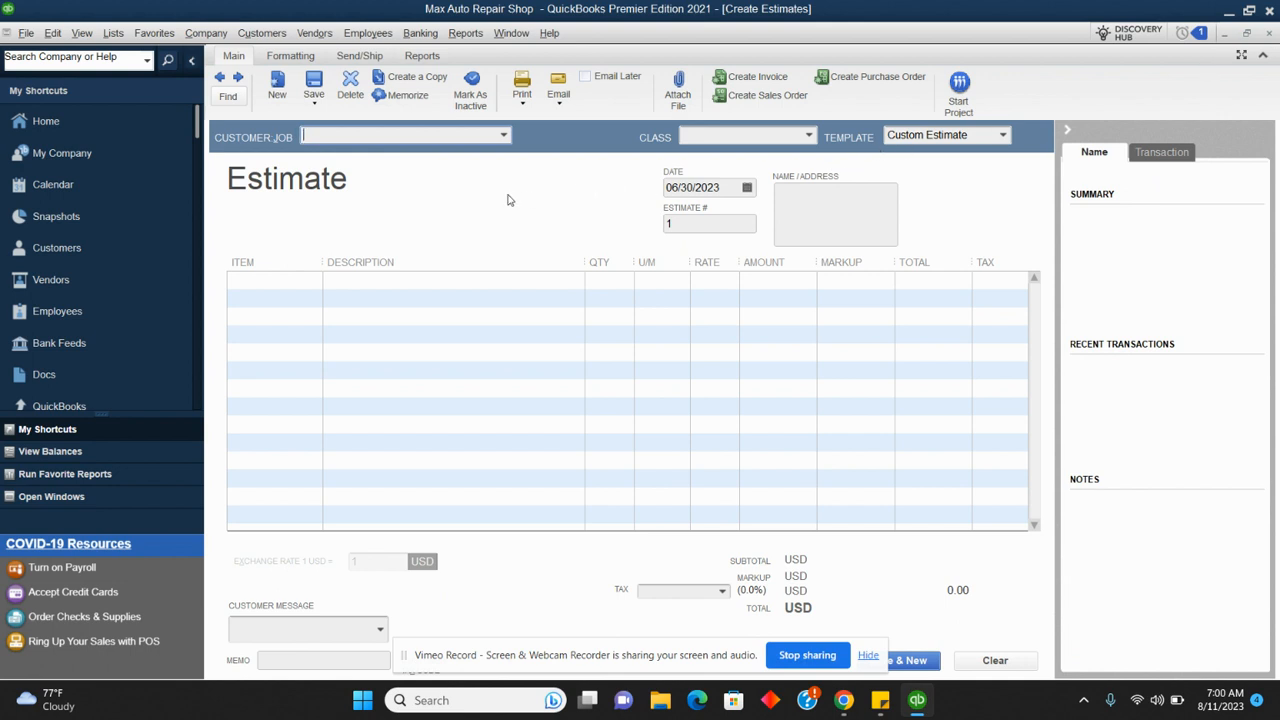
click(505, 135)
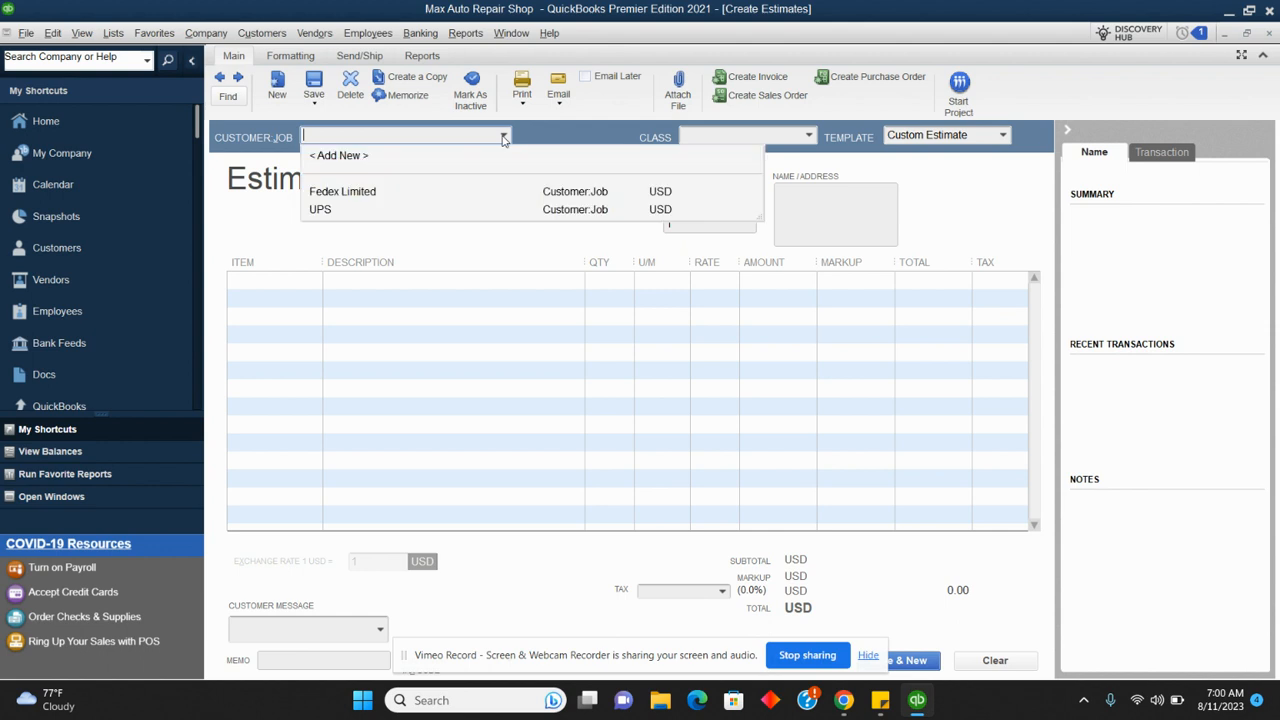
click(360, 209)
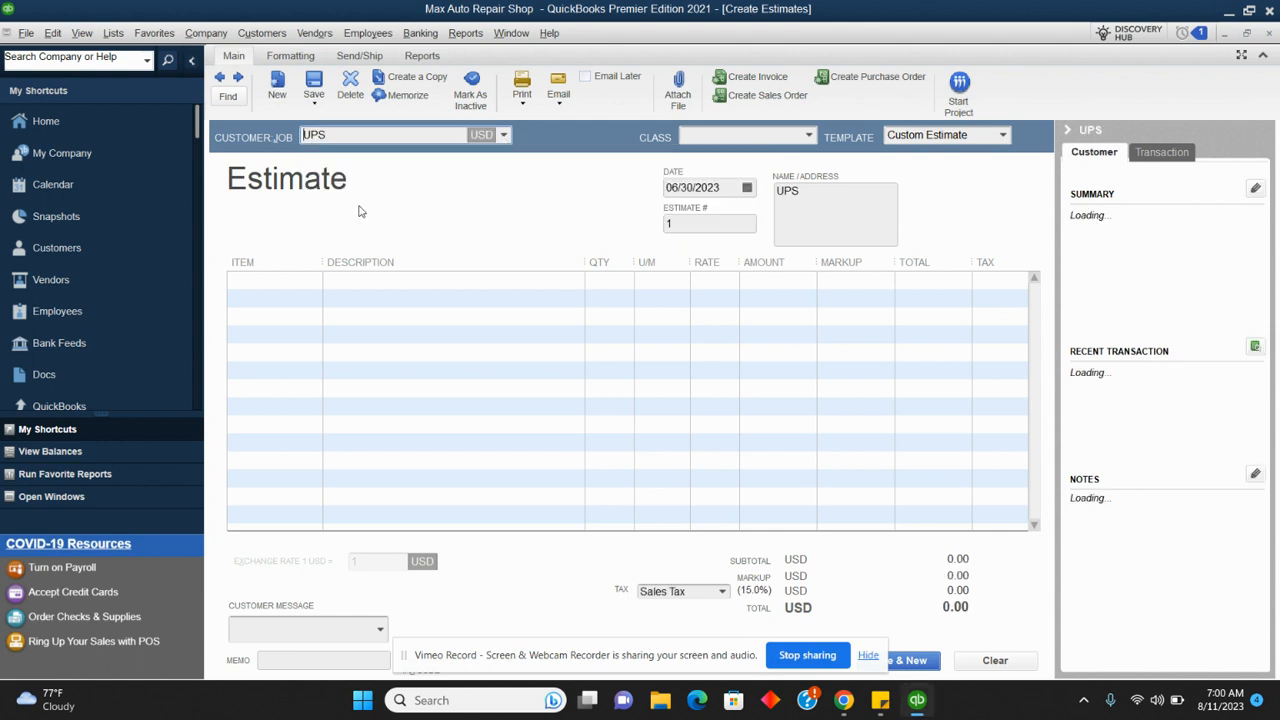
click(781, 97)
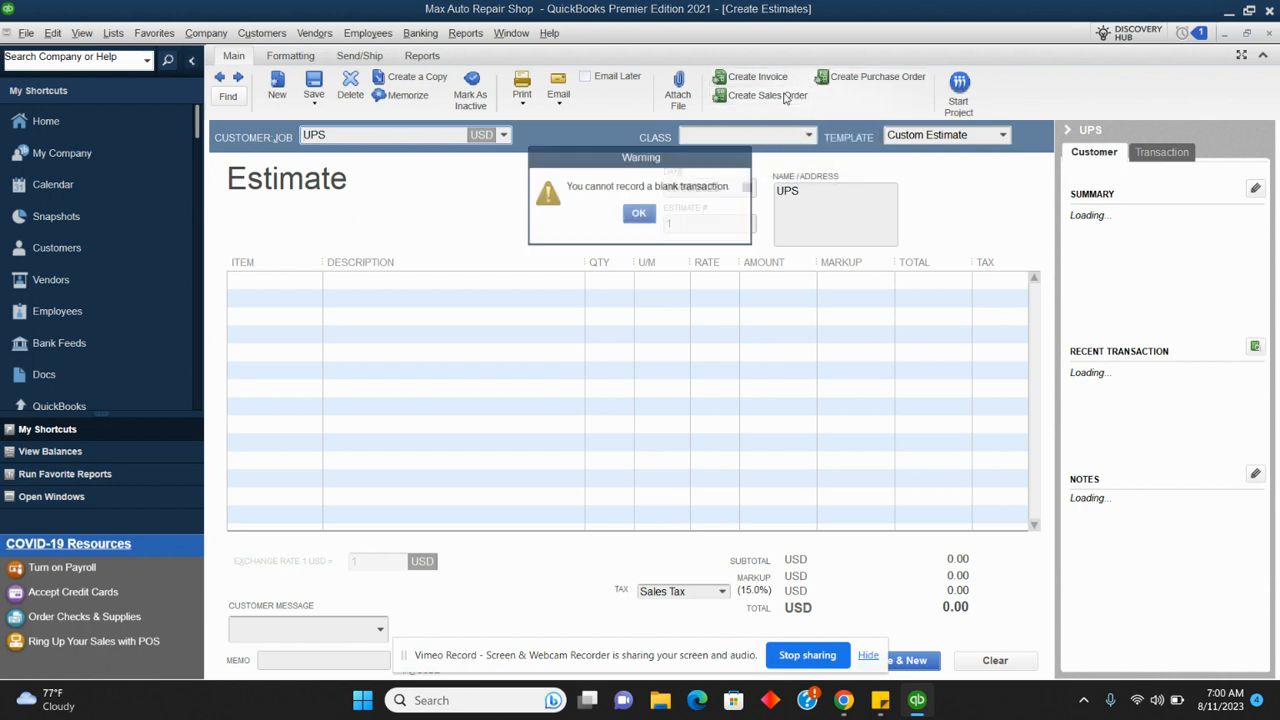
click(640, 214)
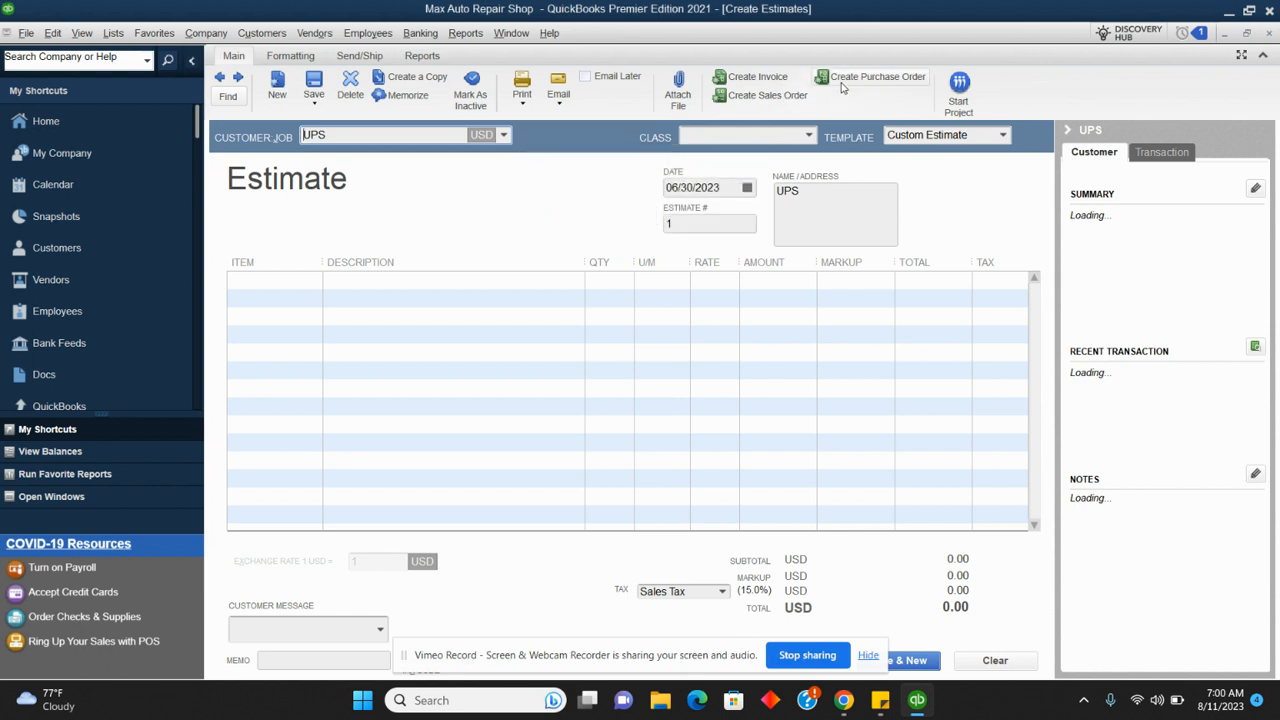
click(745, 78)
click(641, 214)
click(1267, 38)
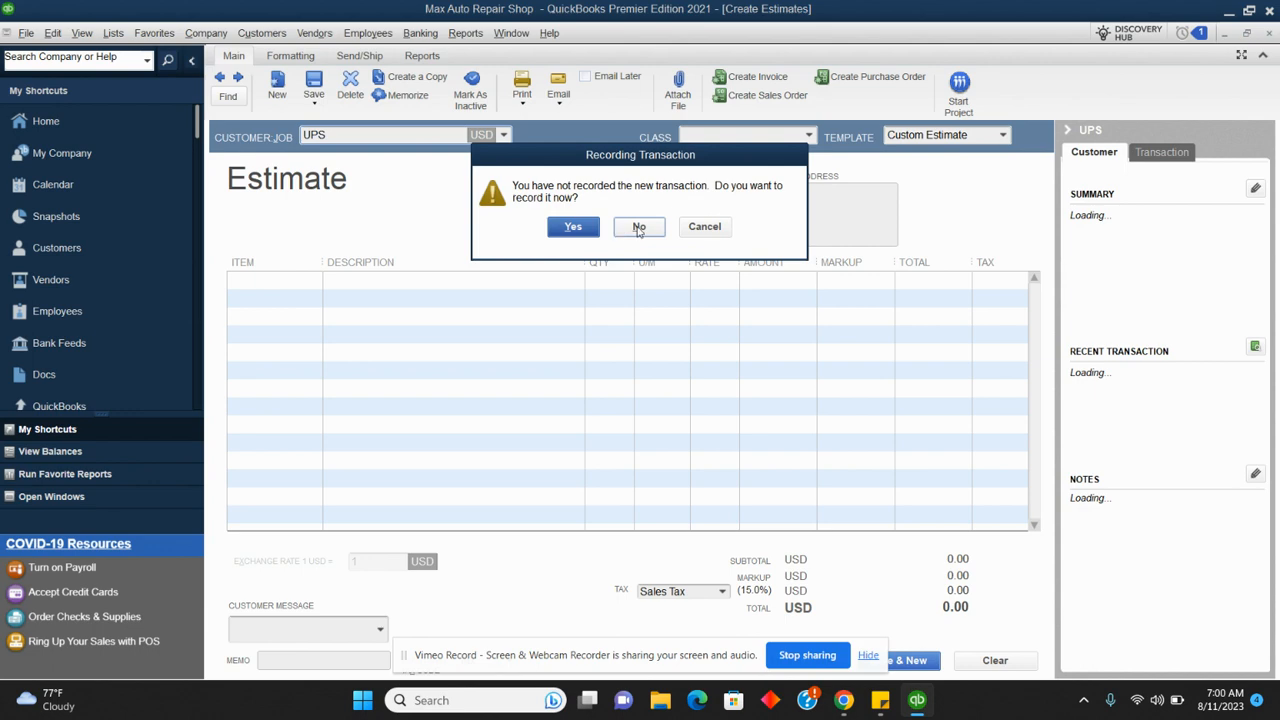
click(620, 230)
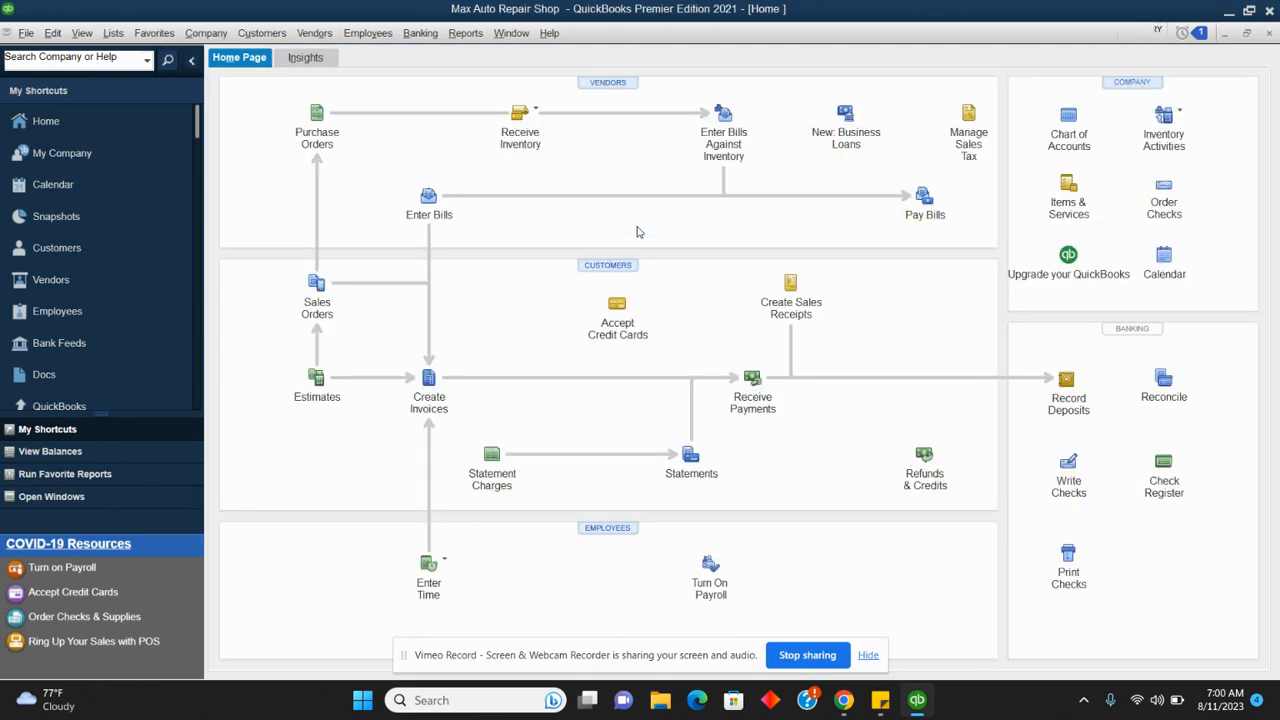
Create an invoice for all items of the existing UPS sales order and widen the invoice's item column
click(316, 284)
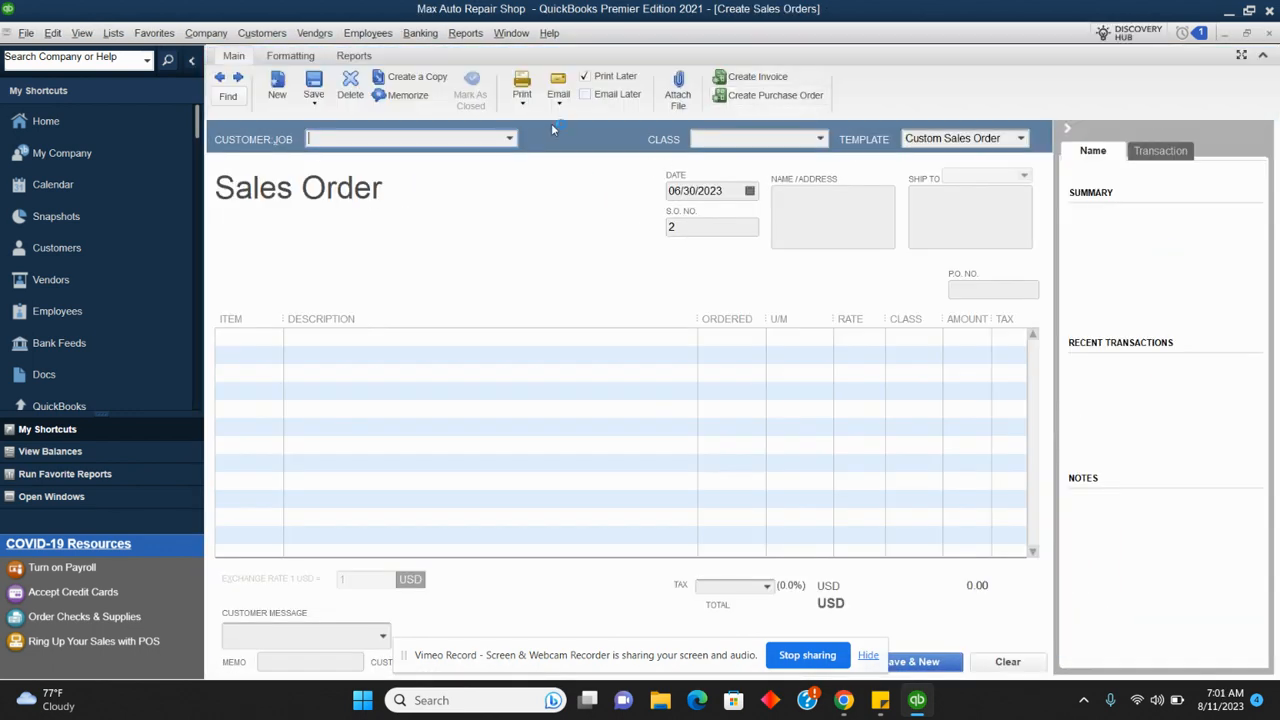
click(219, 76)
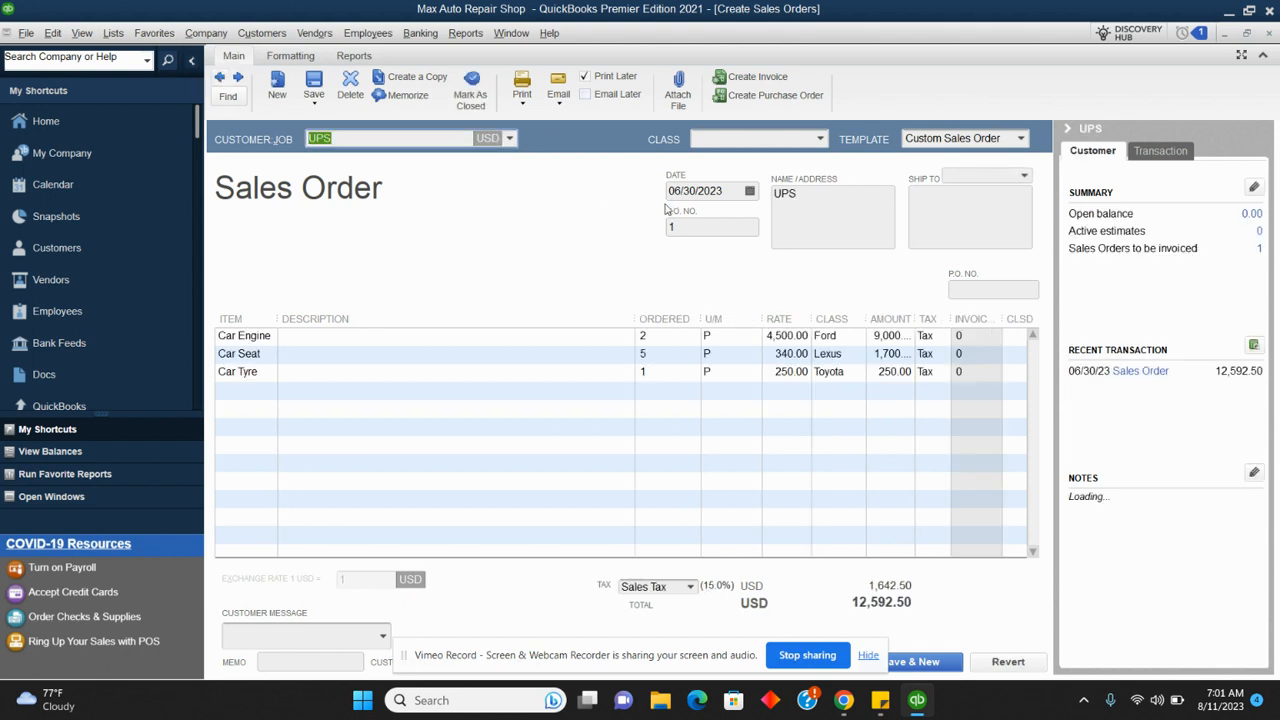
click(770, 82)
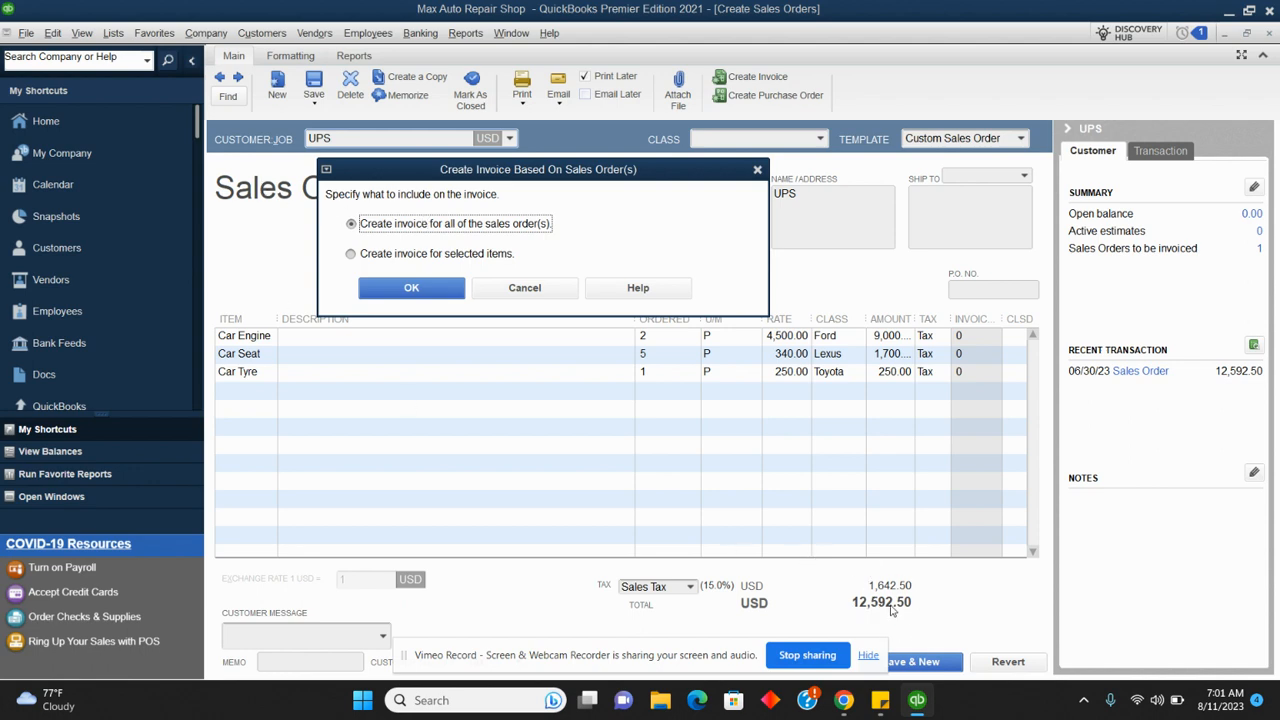
click(432, 288)
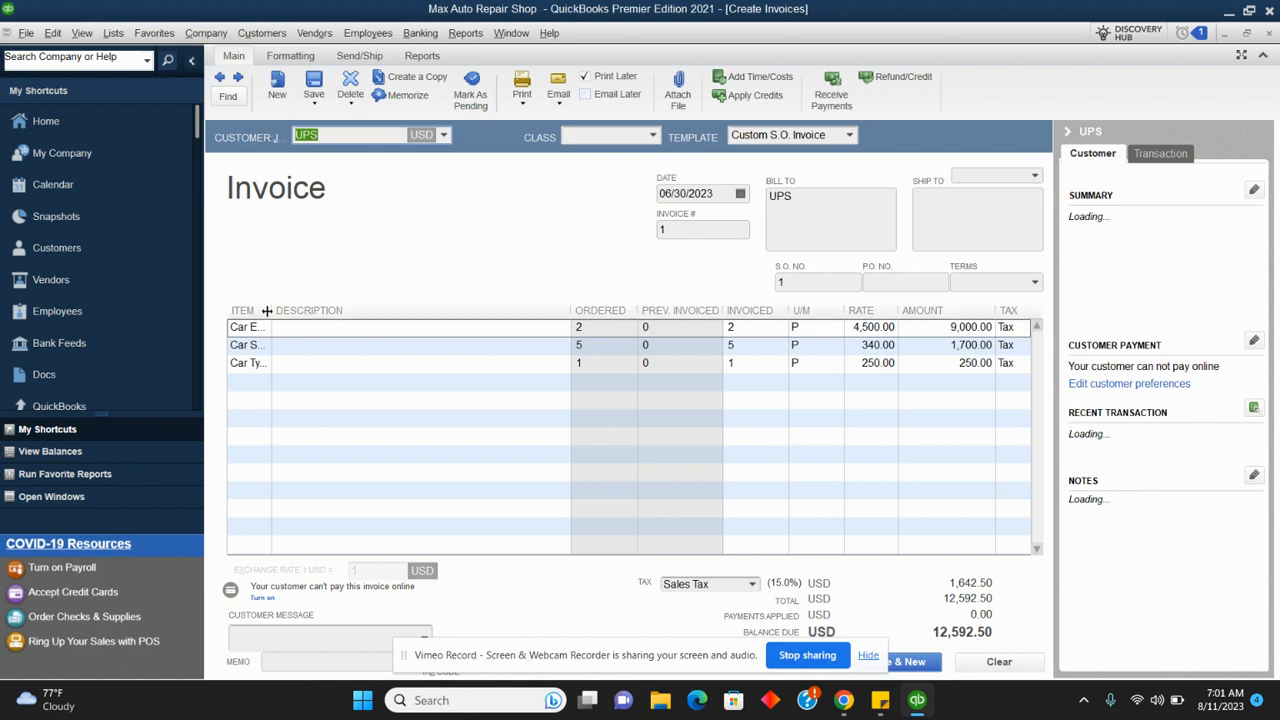
drag(269, 311, 356, 311)
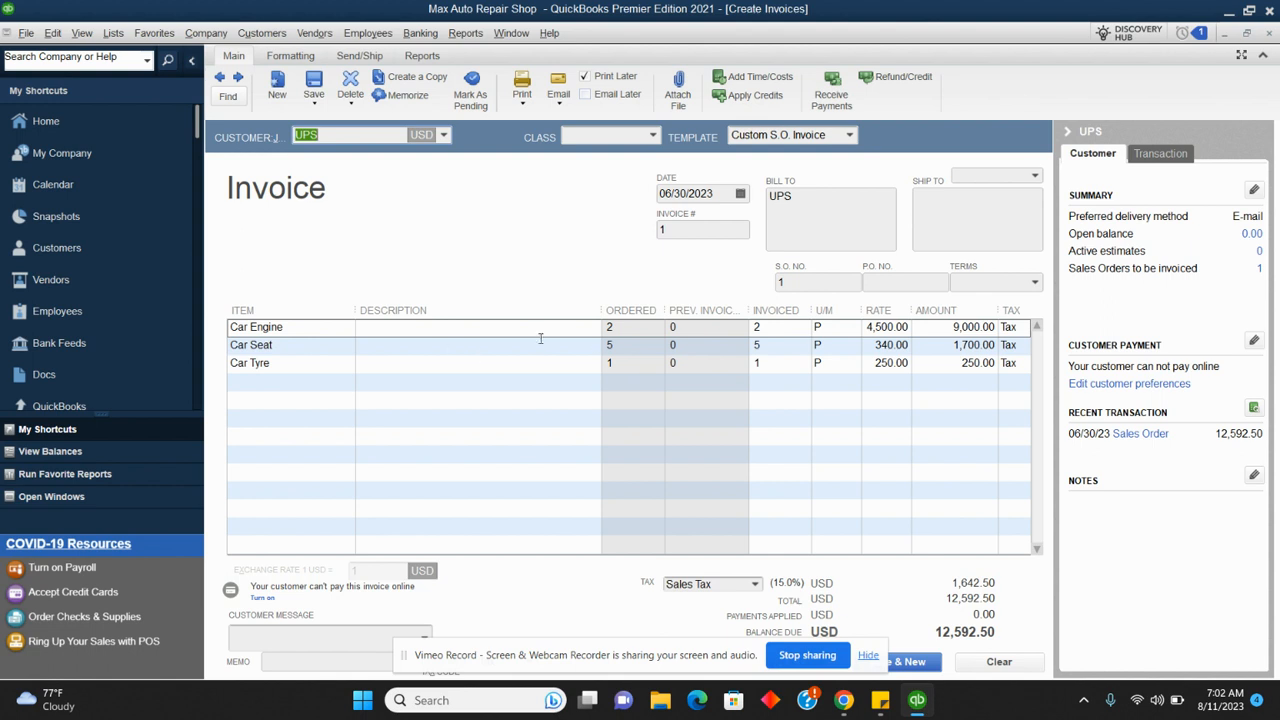
Set the invoiced Car Seat quantity to 4 and the terms to Net 60, and save and close the UPS invoice
click(771, 346)
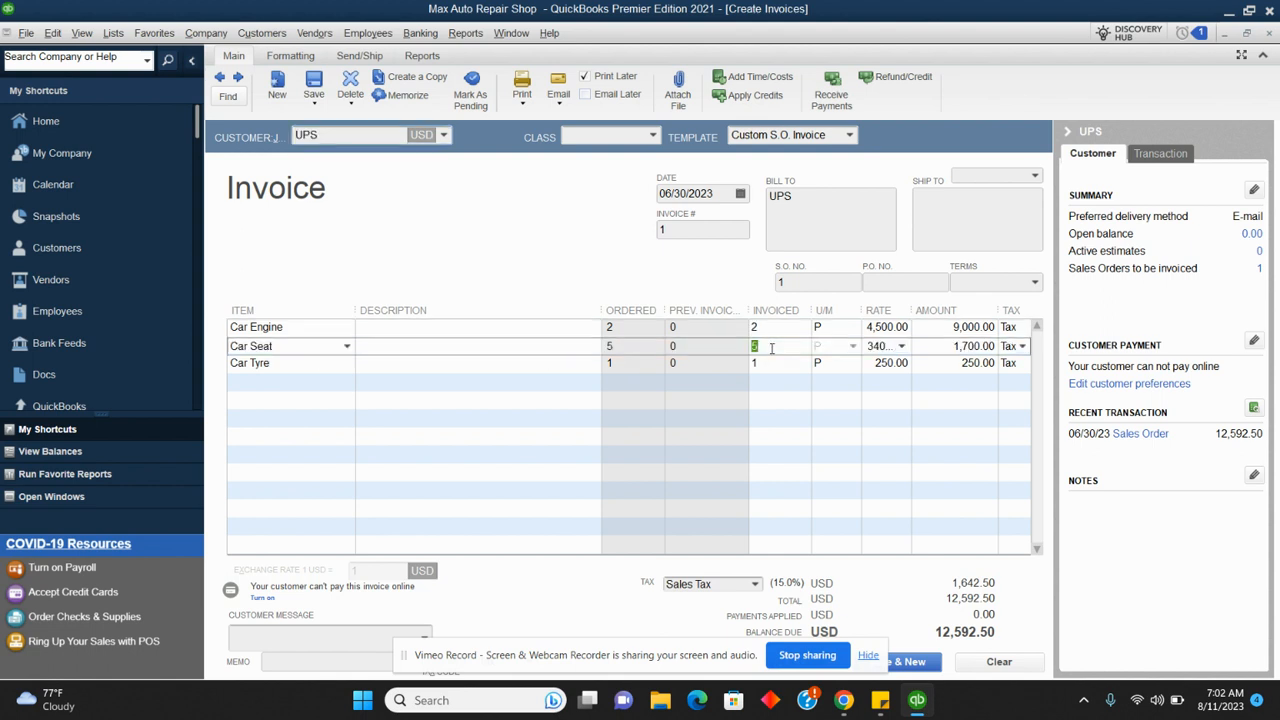
text(4)
click(828, 280)
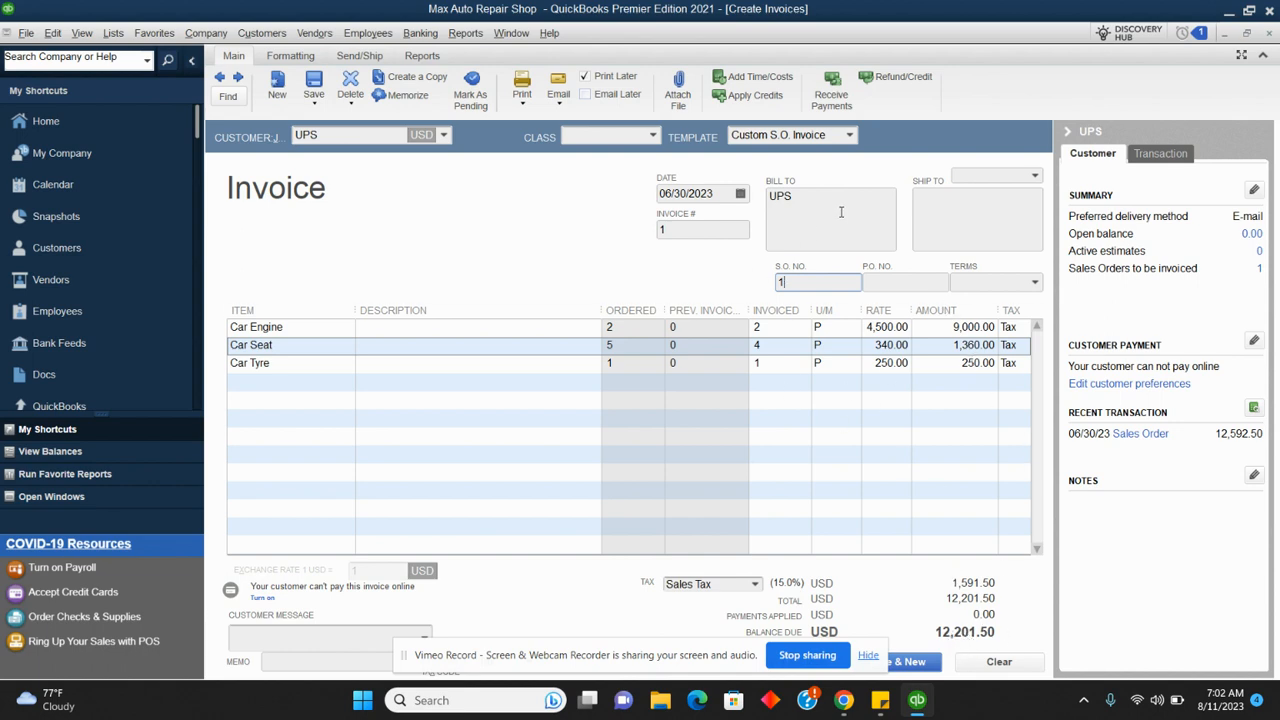
click(1036, 286)
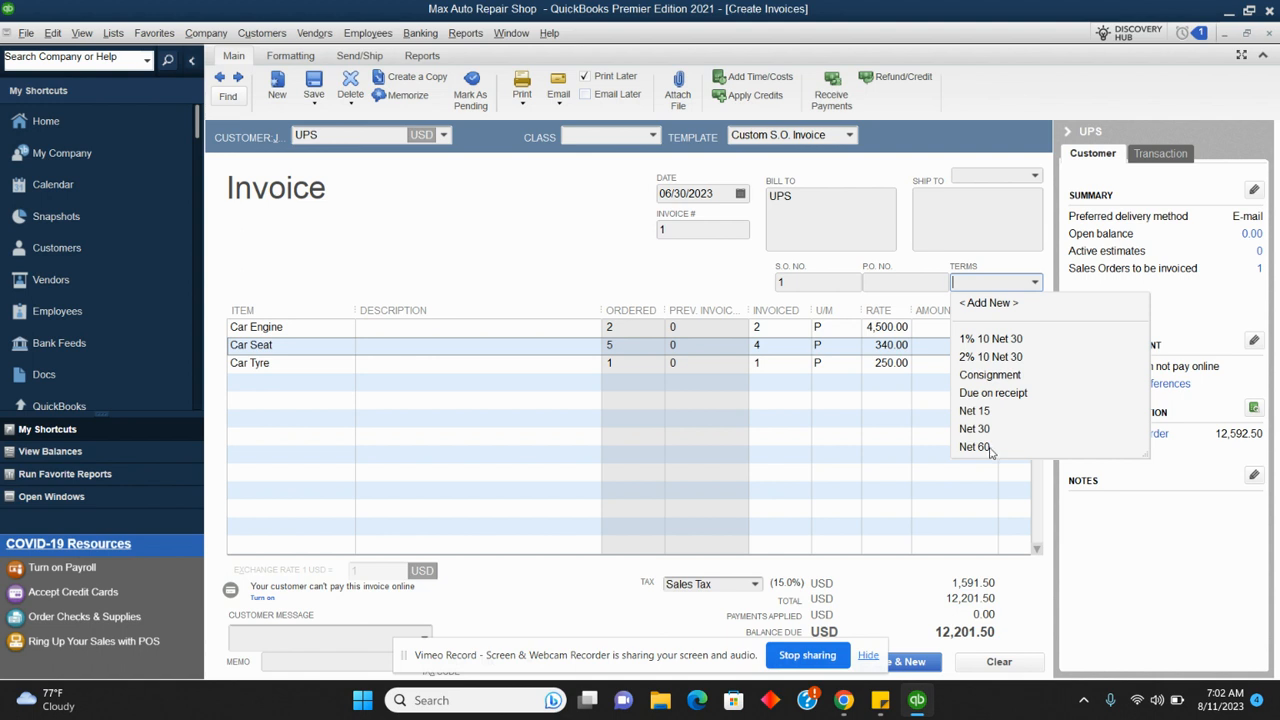
click(975, 447)
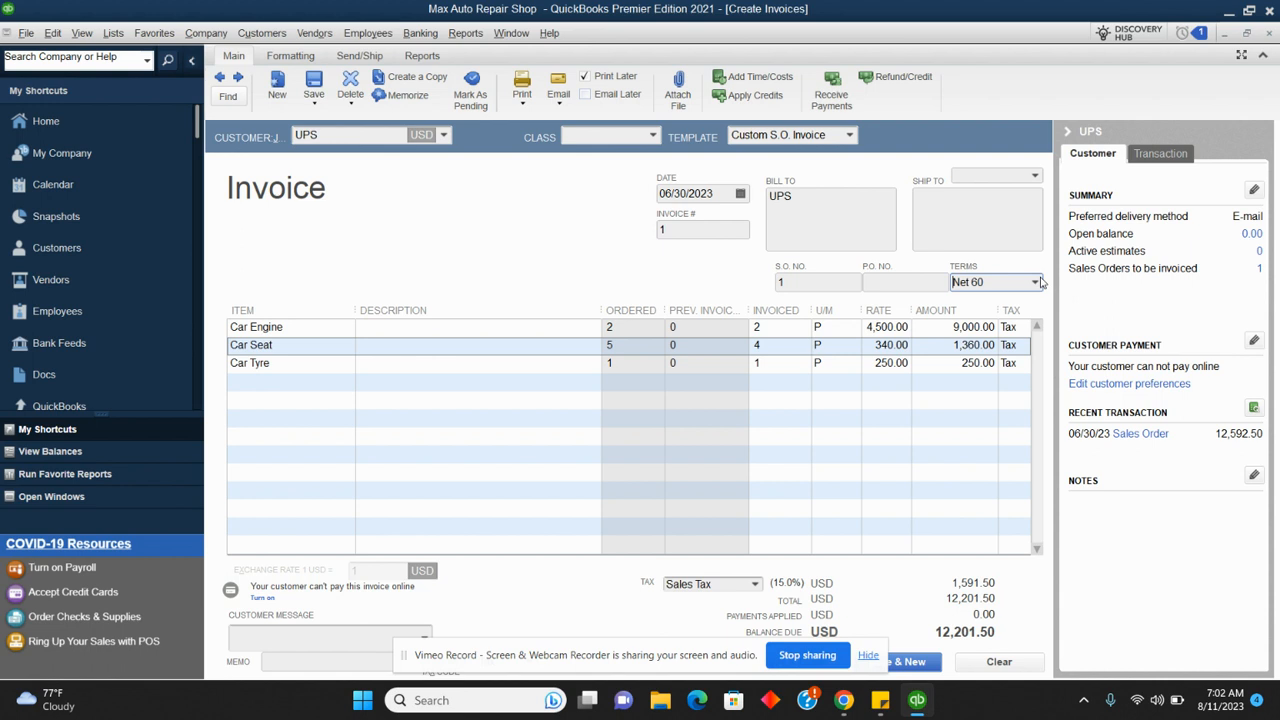
click(923, 662)
click(566, 263)
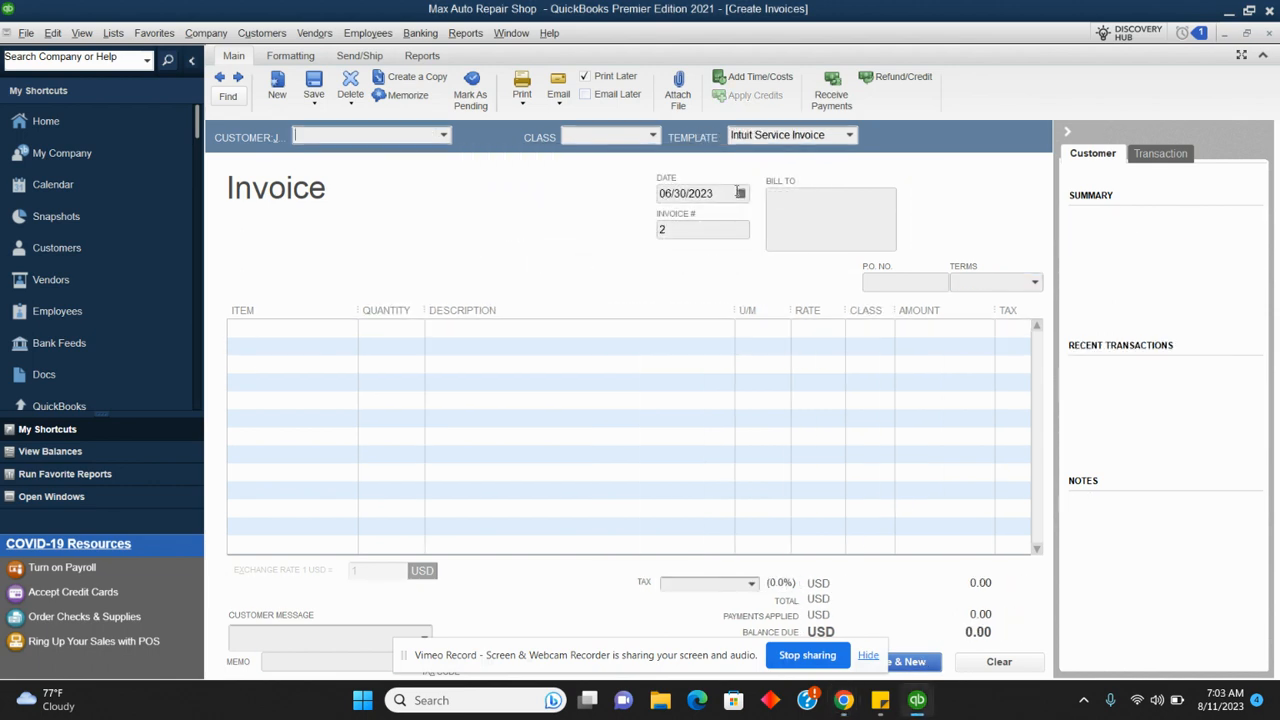
click(1272, 36)
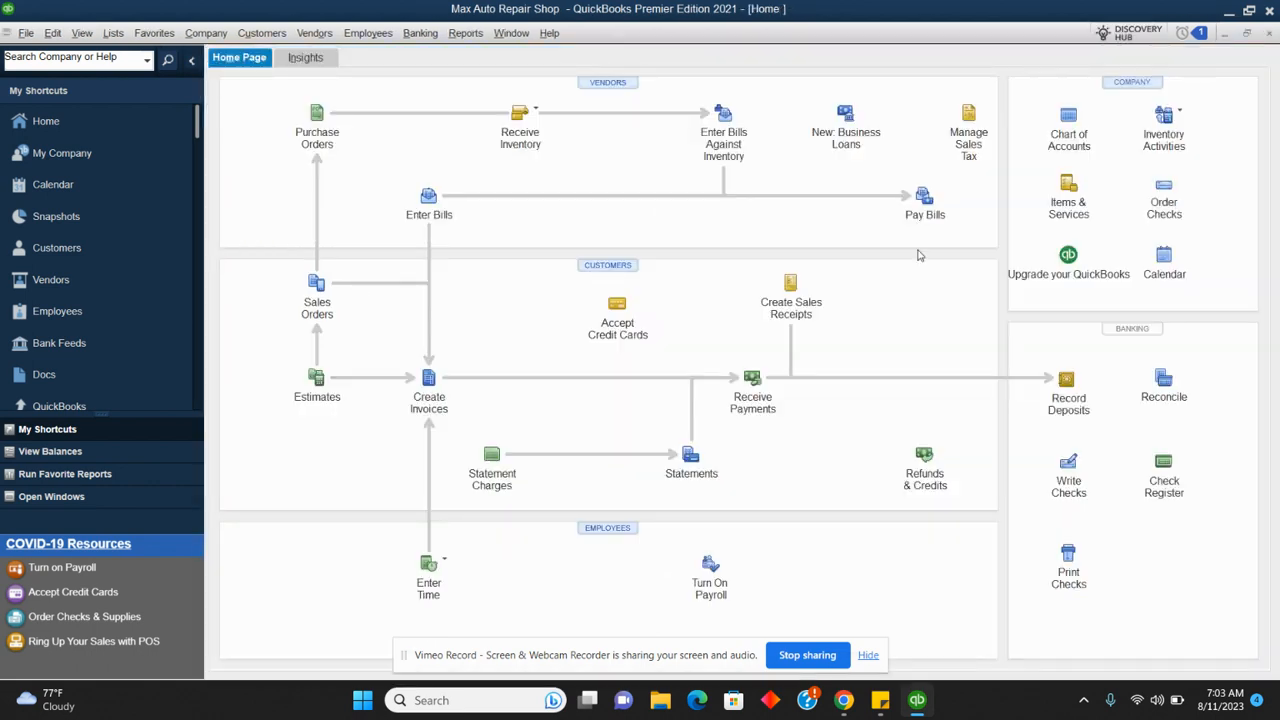
Record a customer payment of 10,000.00 USD from UPS against its invoice, and save and close it
click(755, 380)
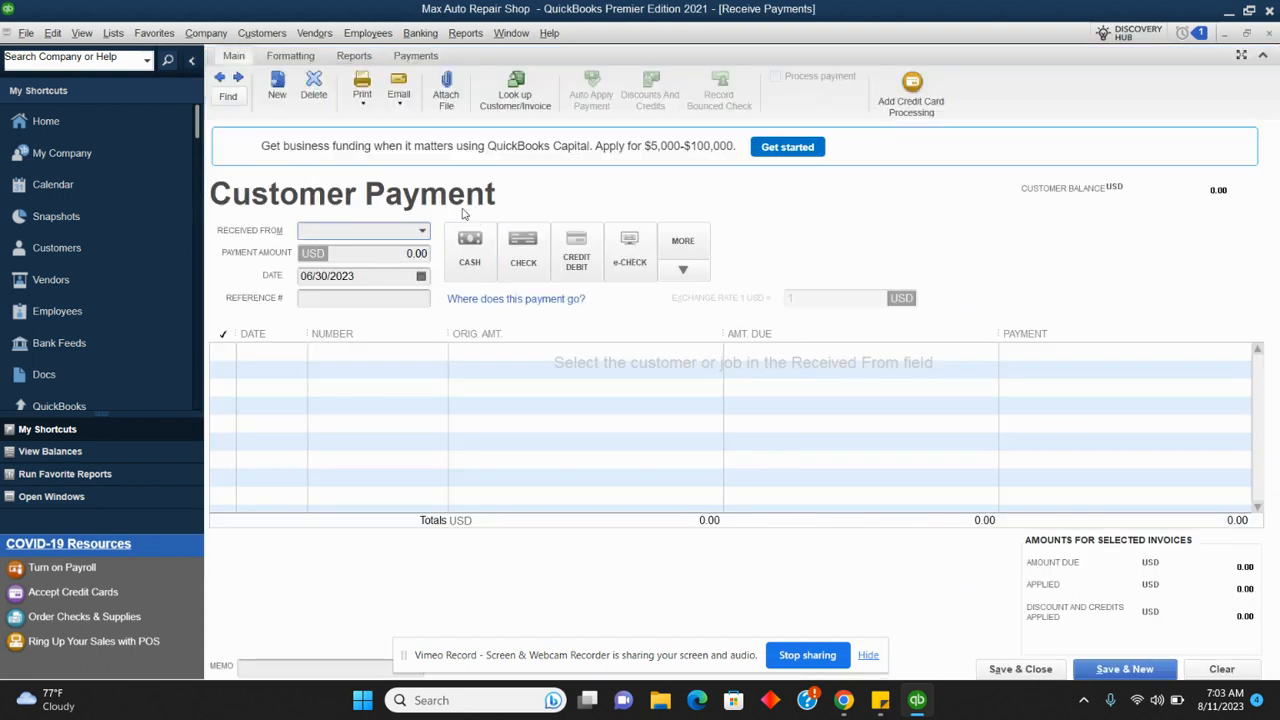
click(422, 231)
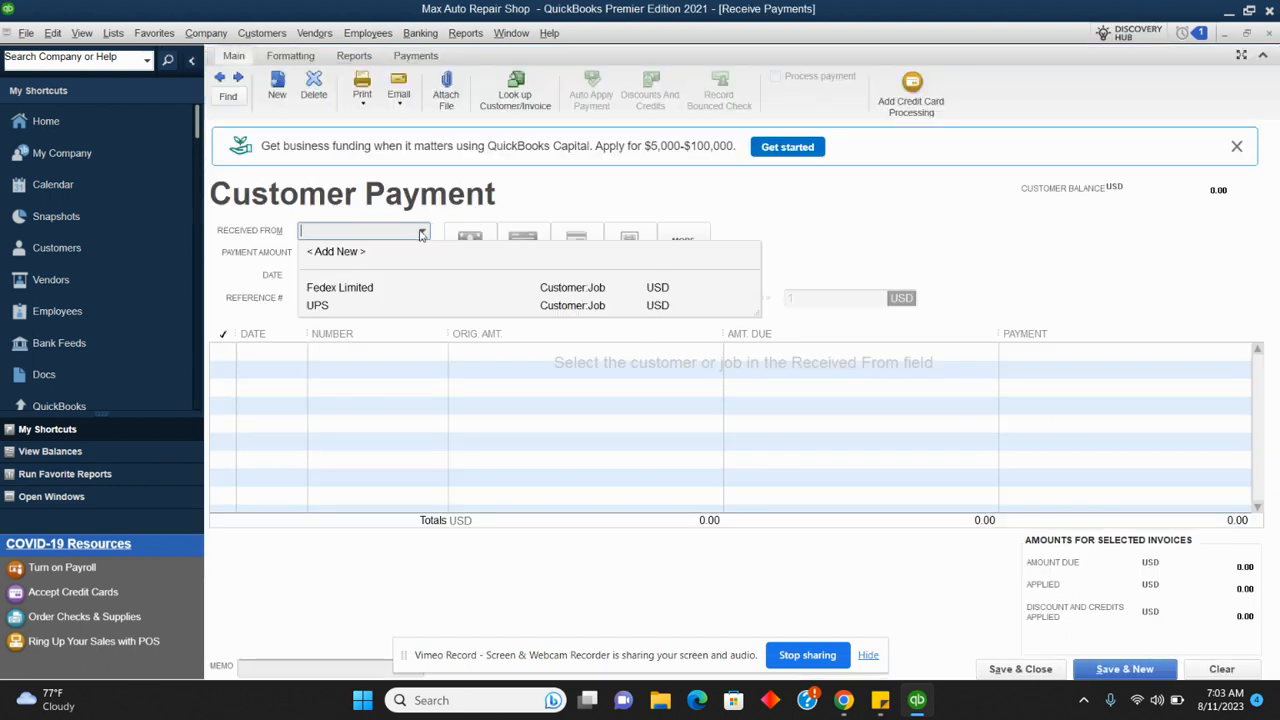
click(337, 305)
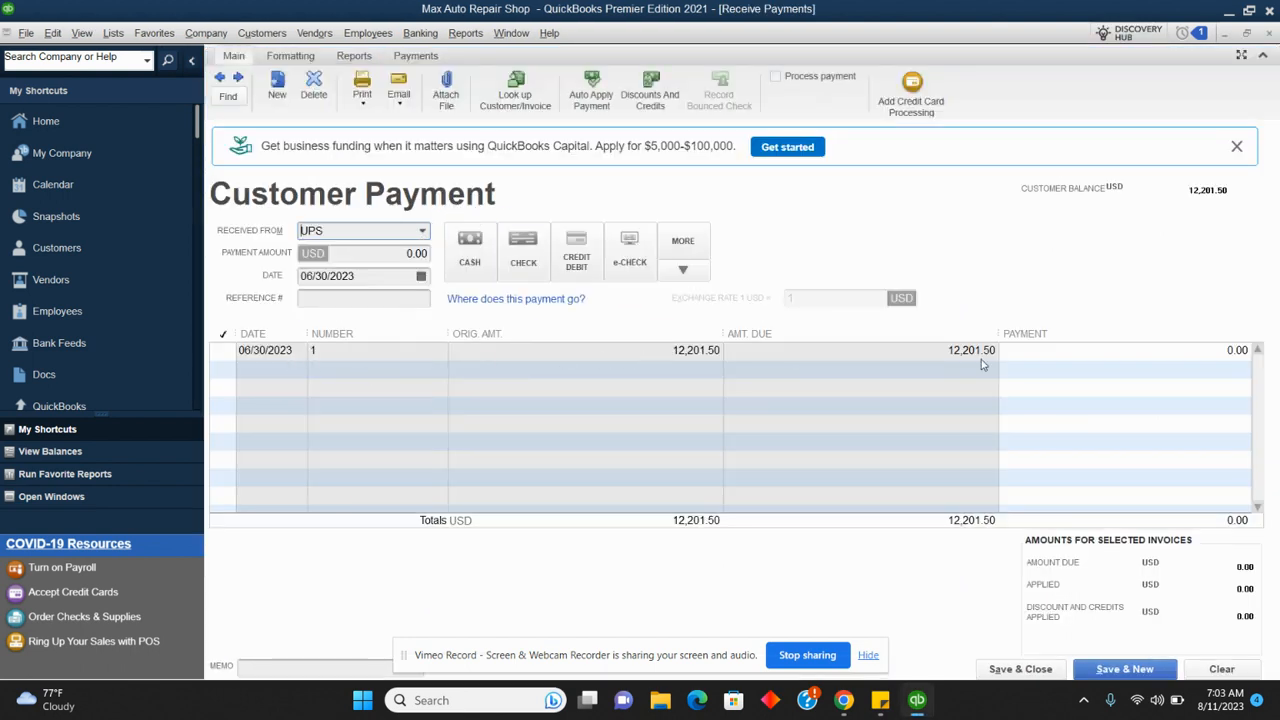
click(402, 256)
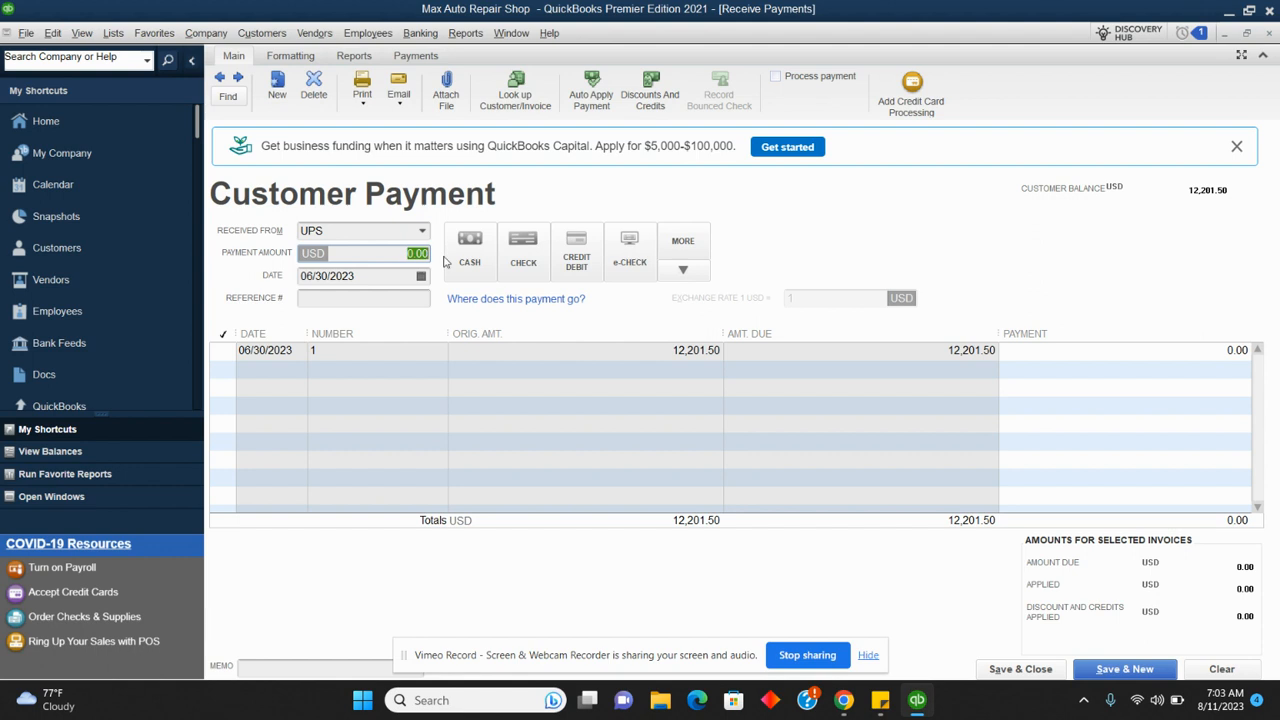
text(10,00)
click(370, 299)
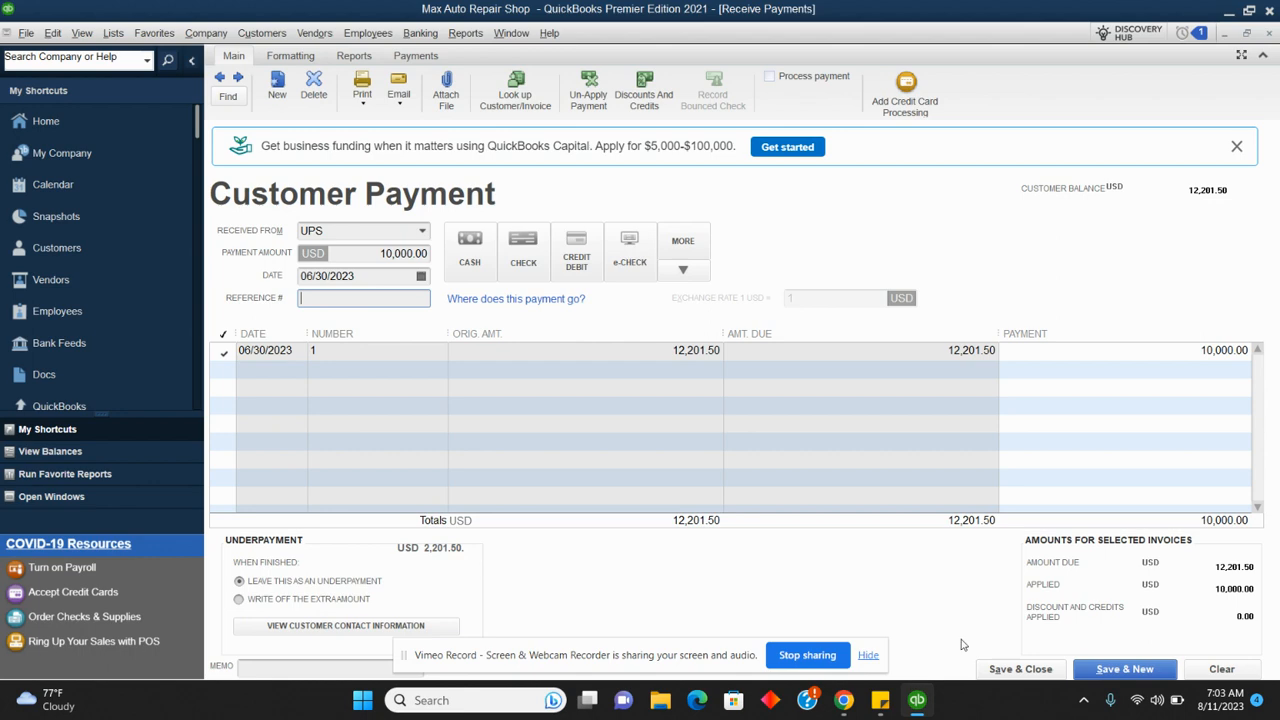
click(1016, 669)
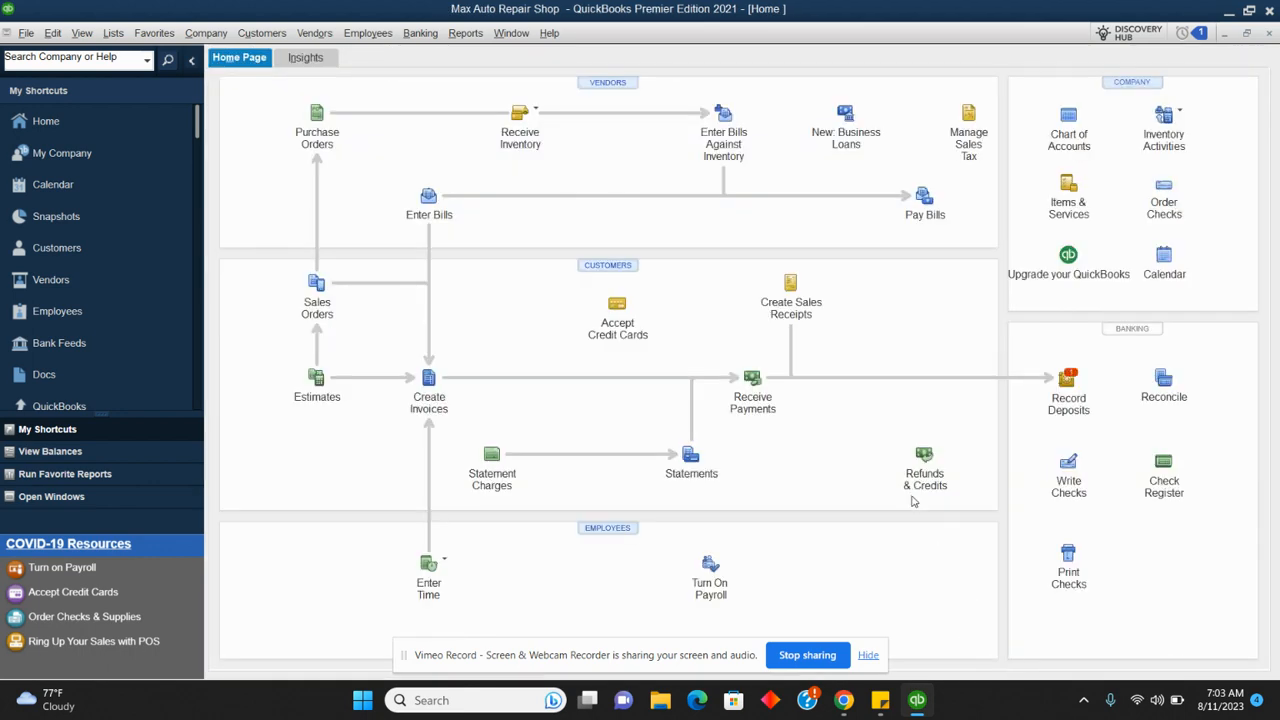
Deposit the UPS payment into the Chase Mobile account, and save and close the deposit
click(1066, 382)
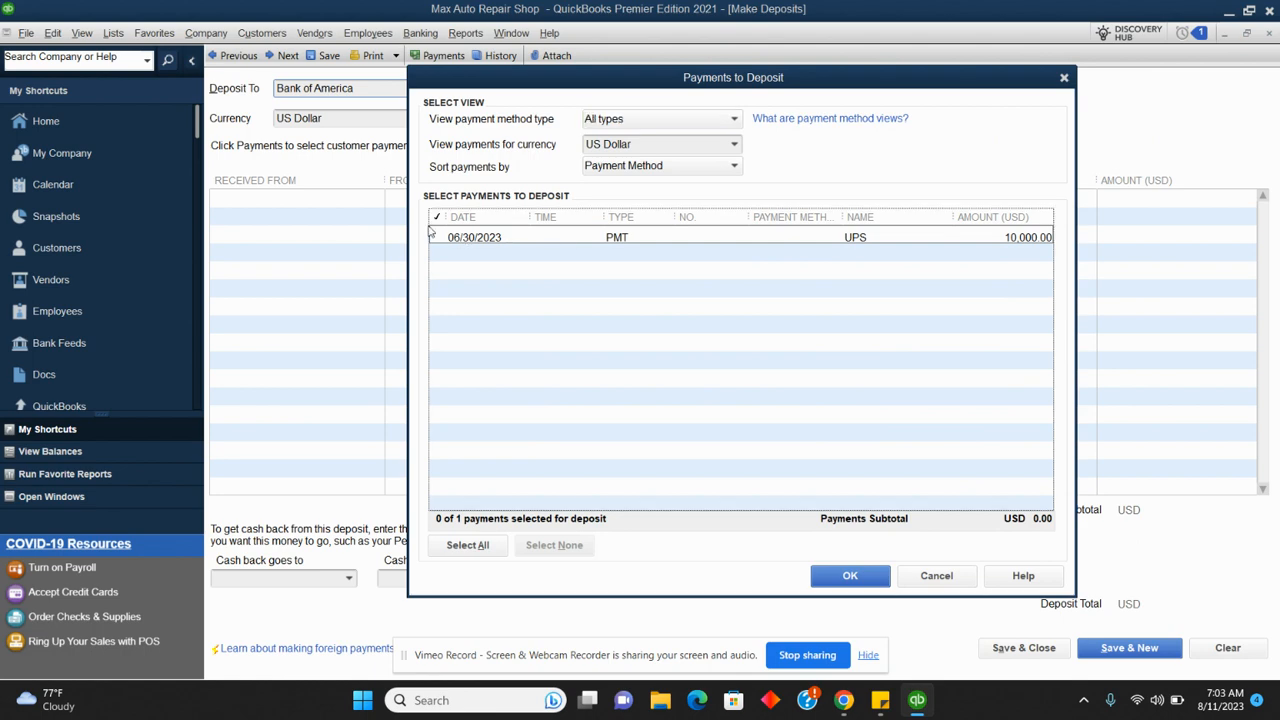
click(438, 237)
click(838, 582)
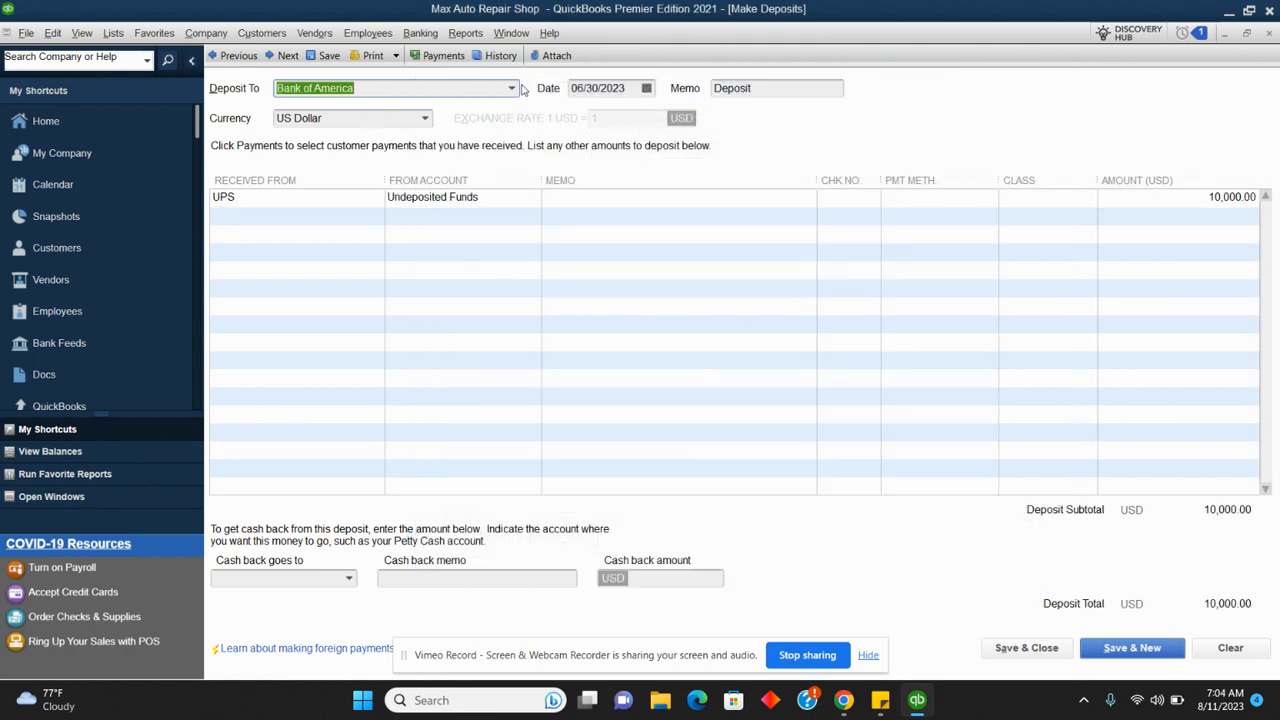
click(512, 89)
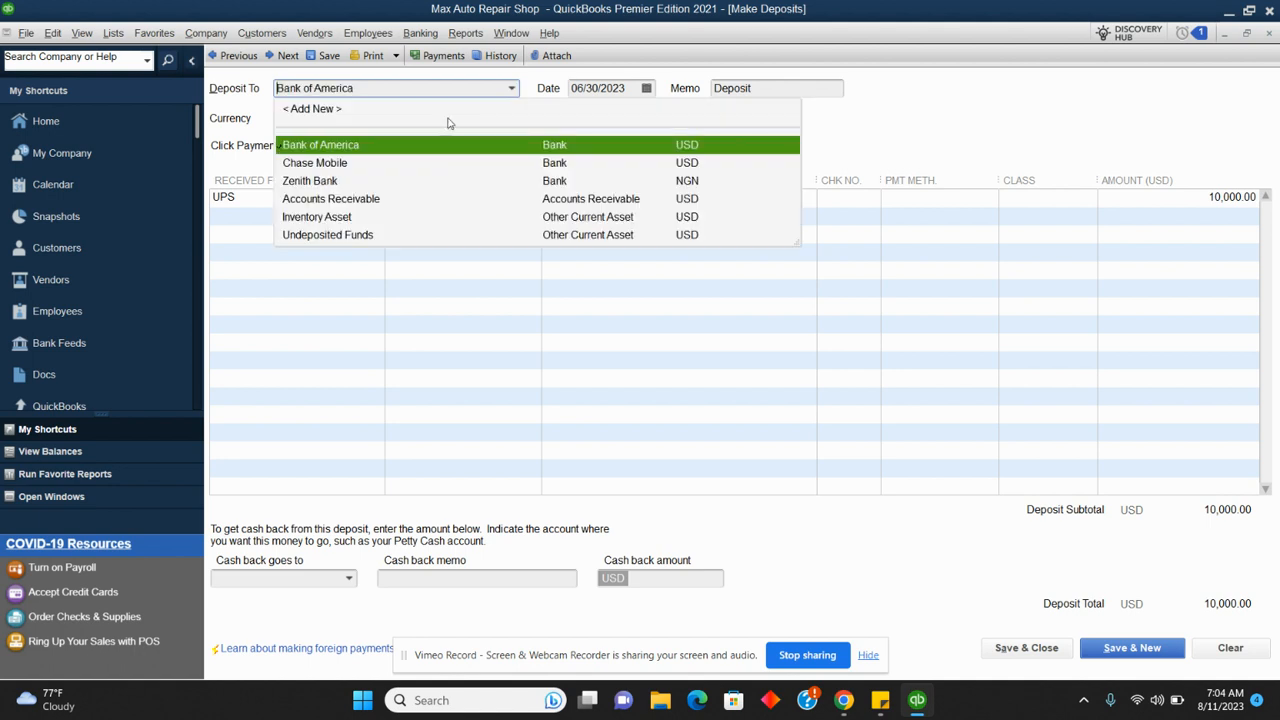
click(340, 165)
click(734, 301)
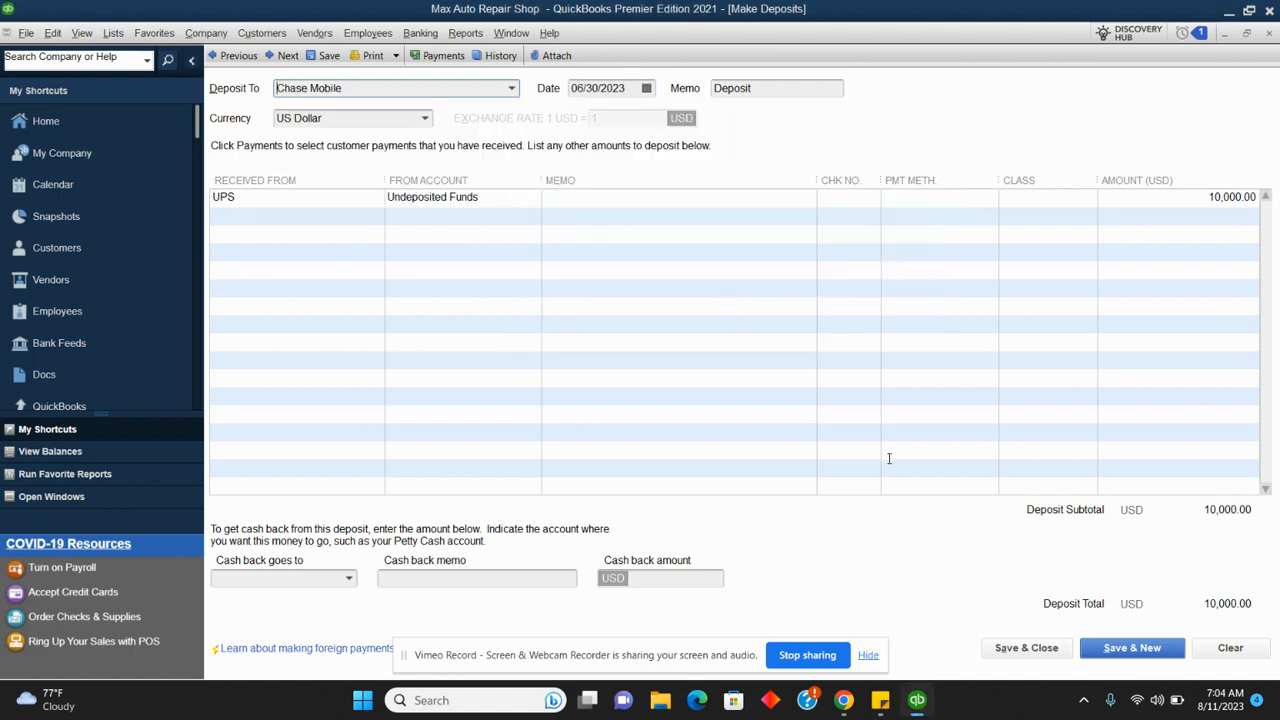
click(1024, 648)
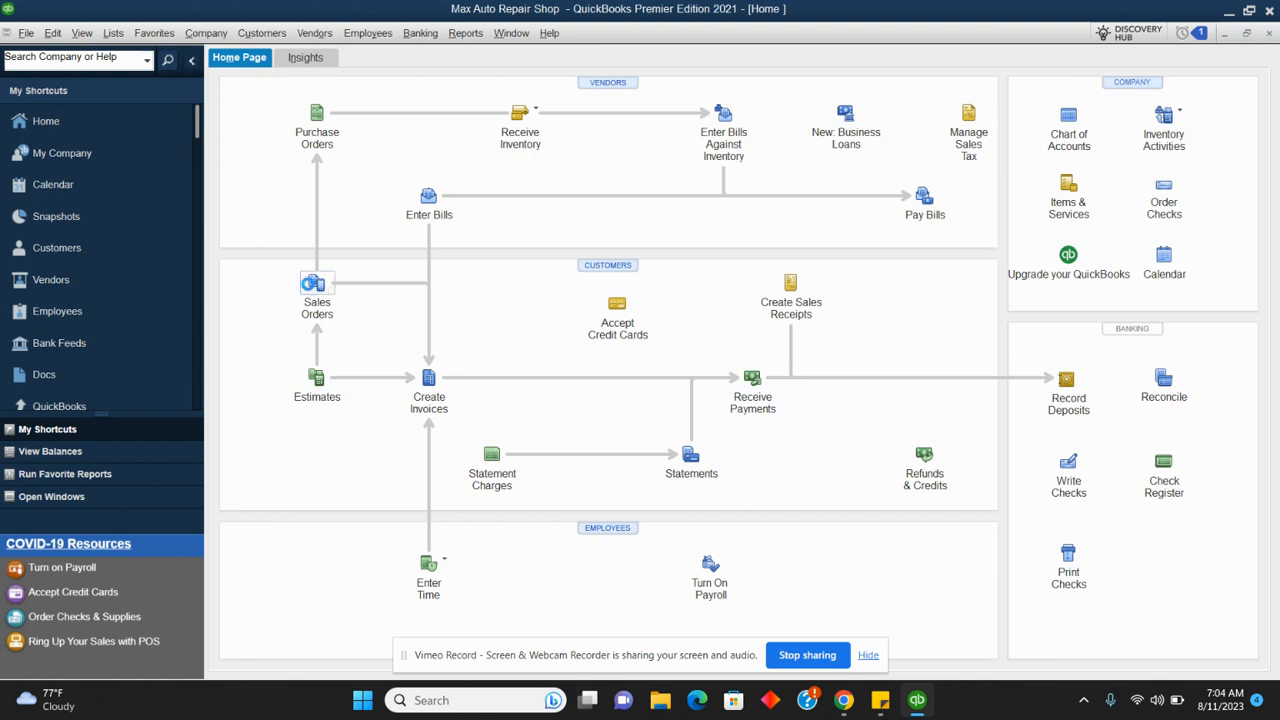
Start a new sales order for Fedex Limited with Car Engine as the first item
click(315, 286)
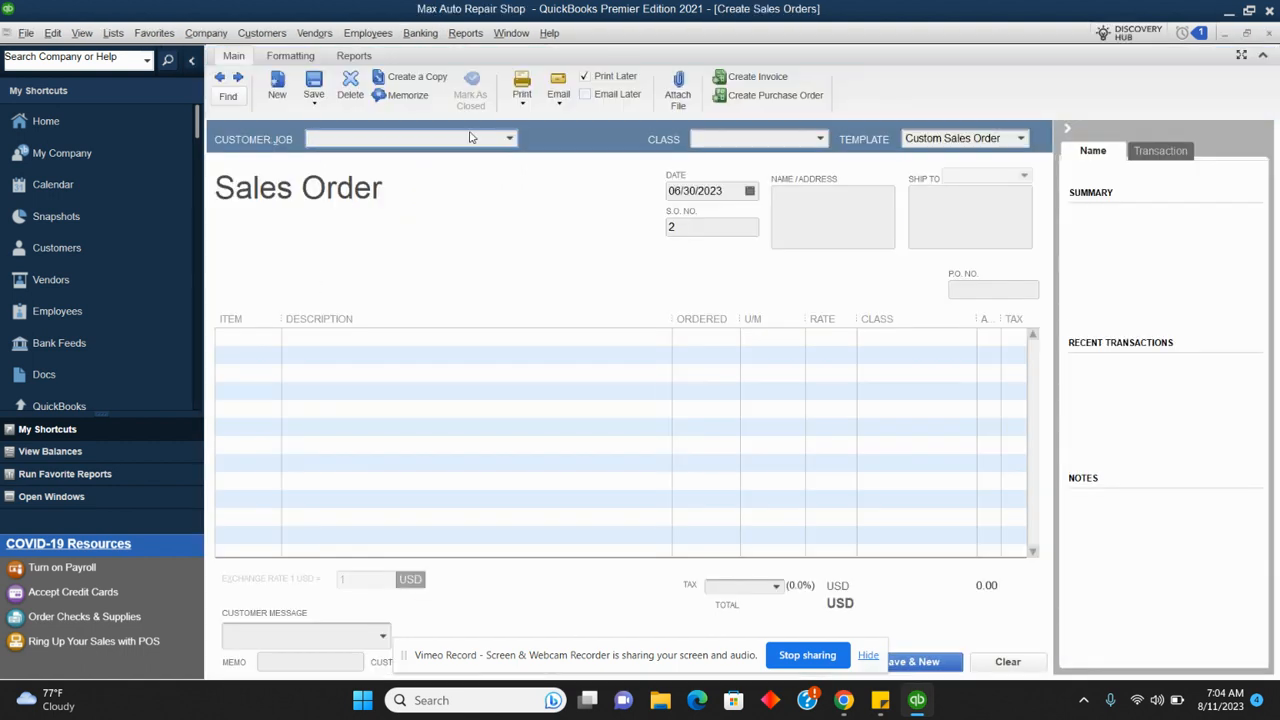
click(508, 138)
click(342, 192)
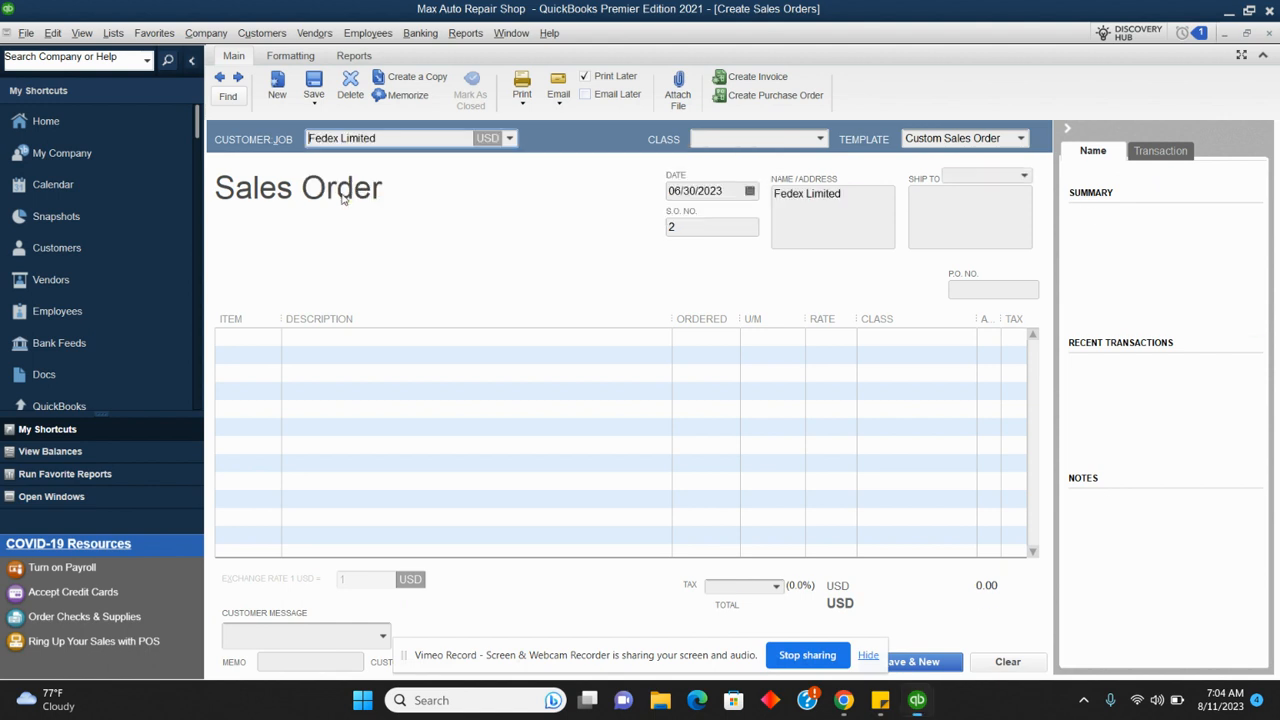
click(274, 340)
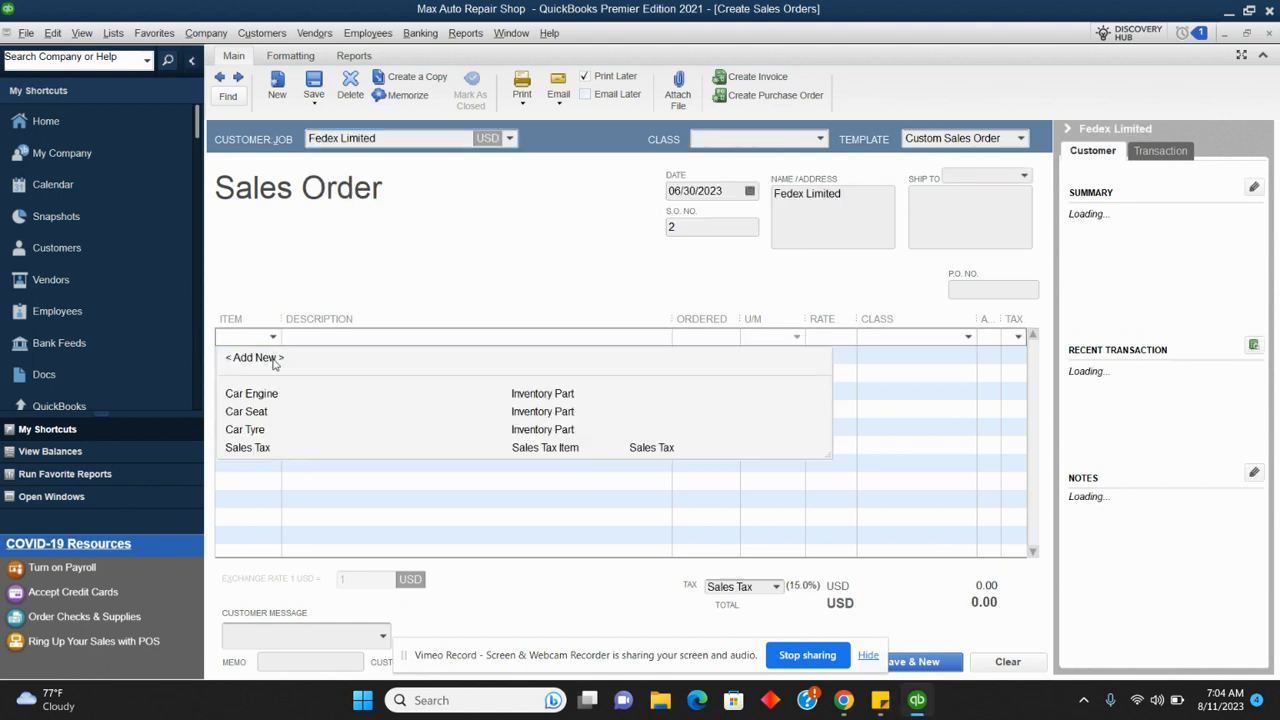
click(252, 394)
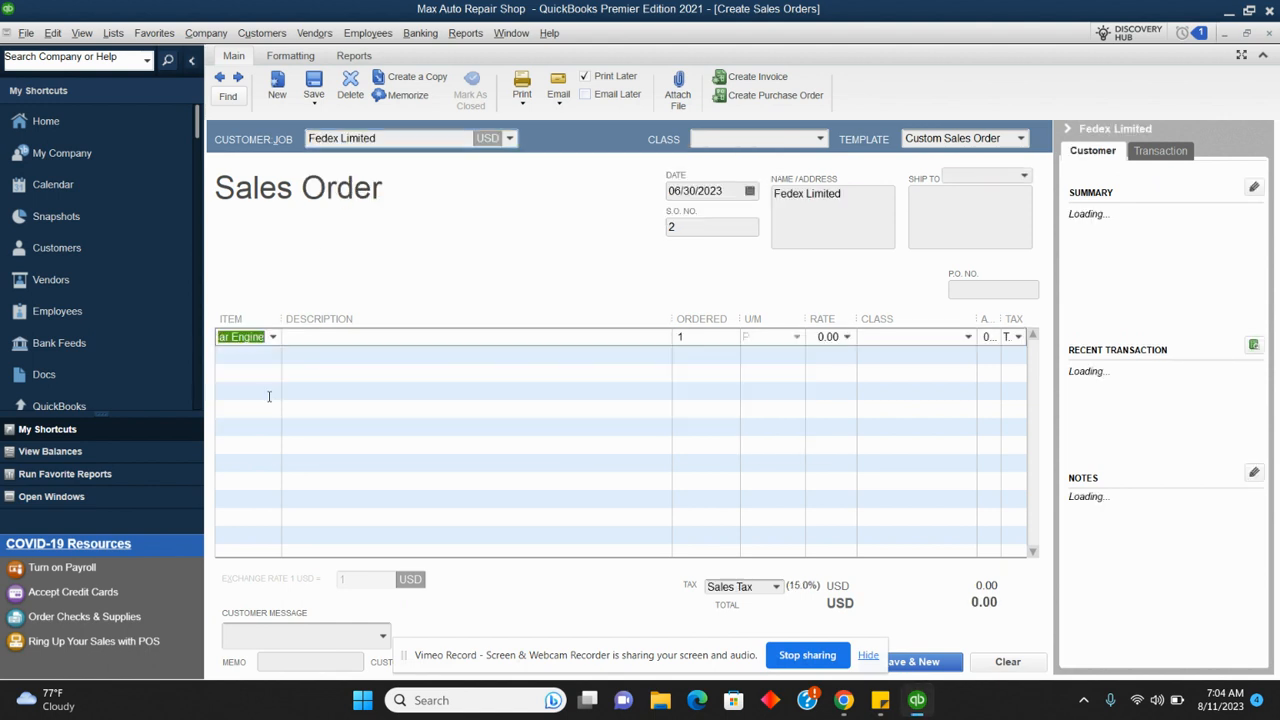
Set the Car Engine line's ordered quantity to 5, its rate to 13000 and its class to Mercedez Banz
click(688, 340)
text(5)
click(818, 336)
text(13000)
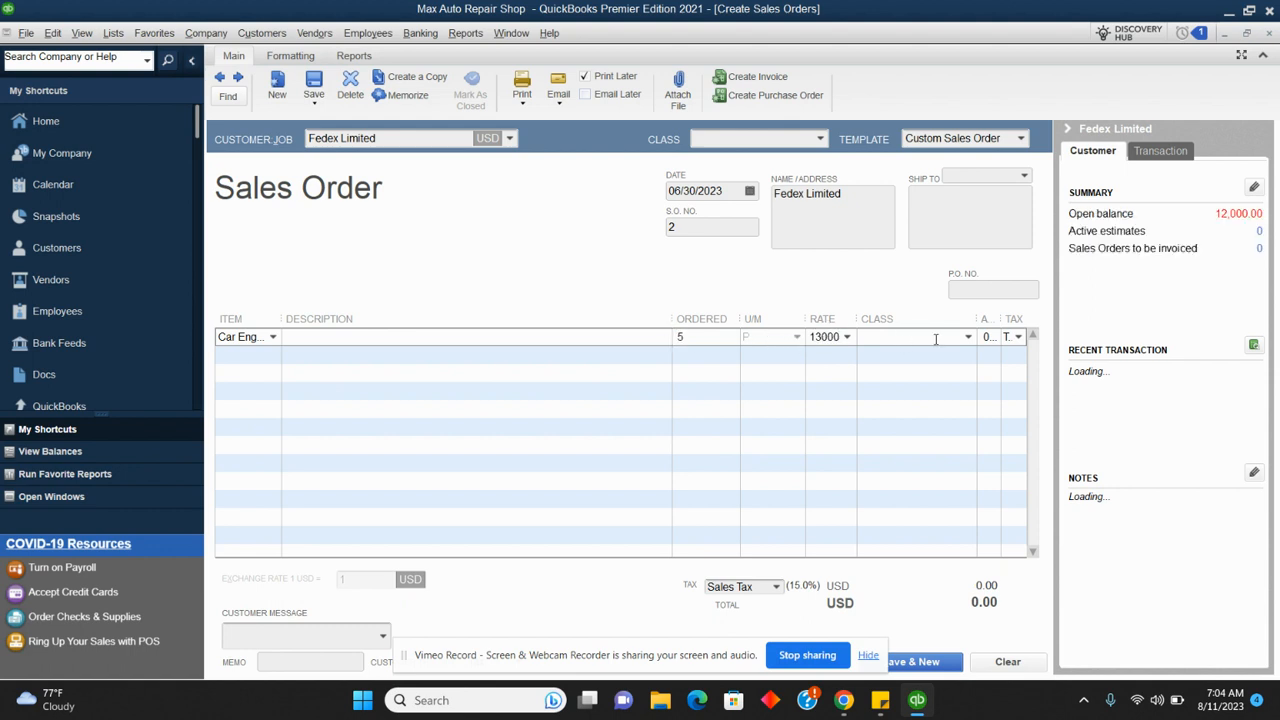
click(936, 339)
click(968, 337)
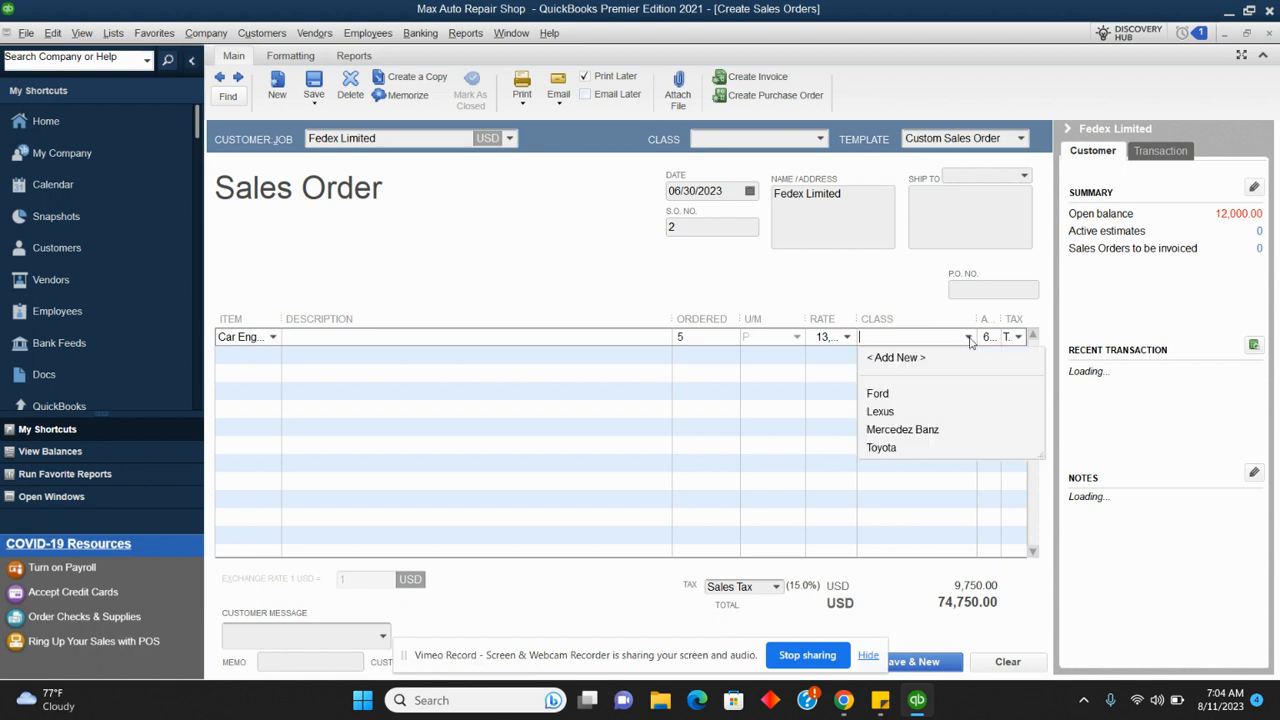
click(922, 430)
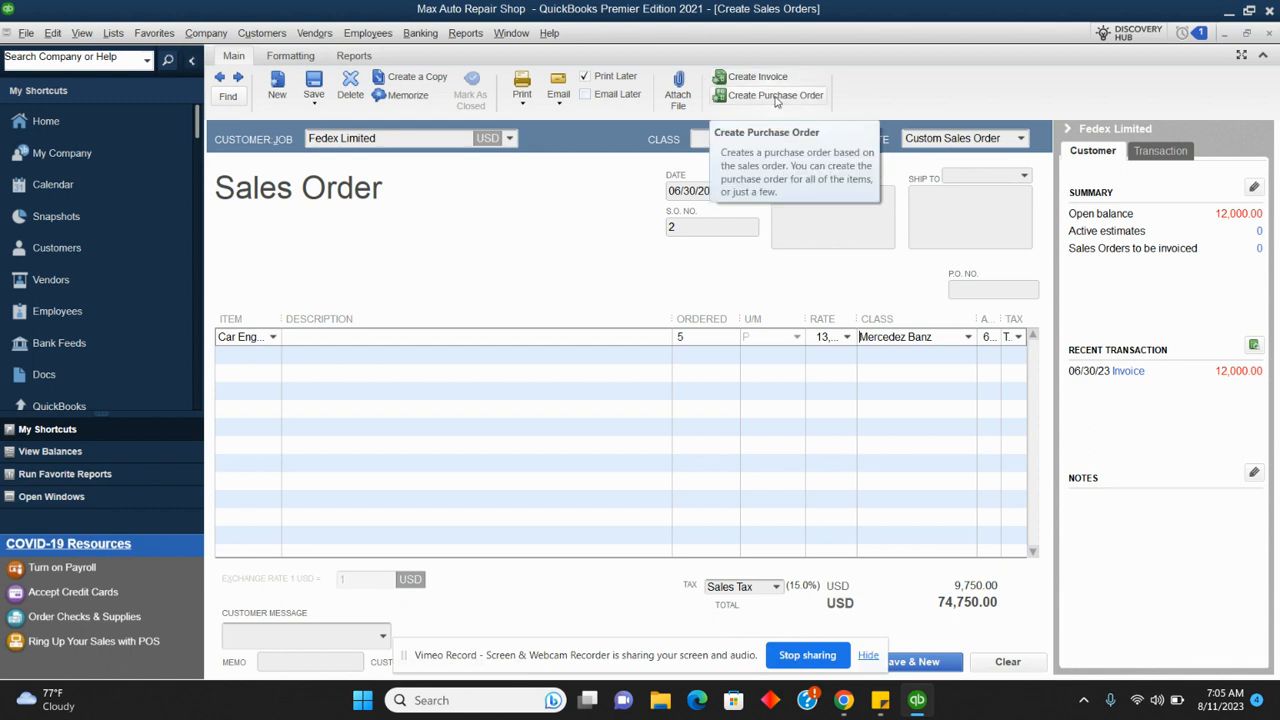
Create a purchase order for all allowed items of the Fedex Limited sales order, with Toyota as the vendor
click(776, 98)
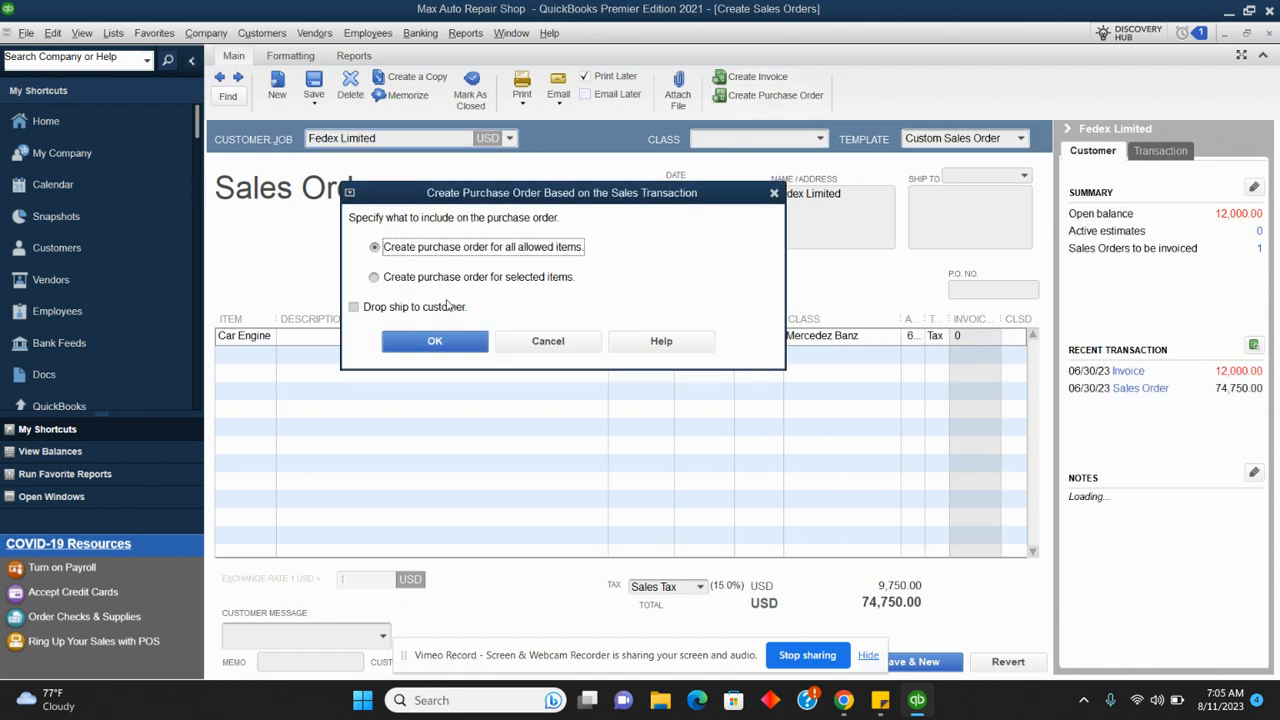
click(435, 342)
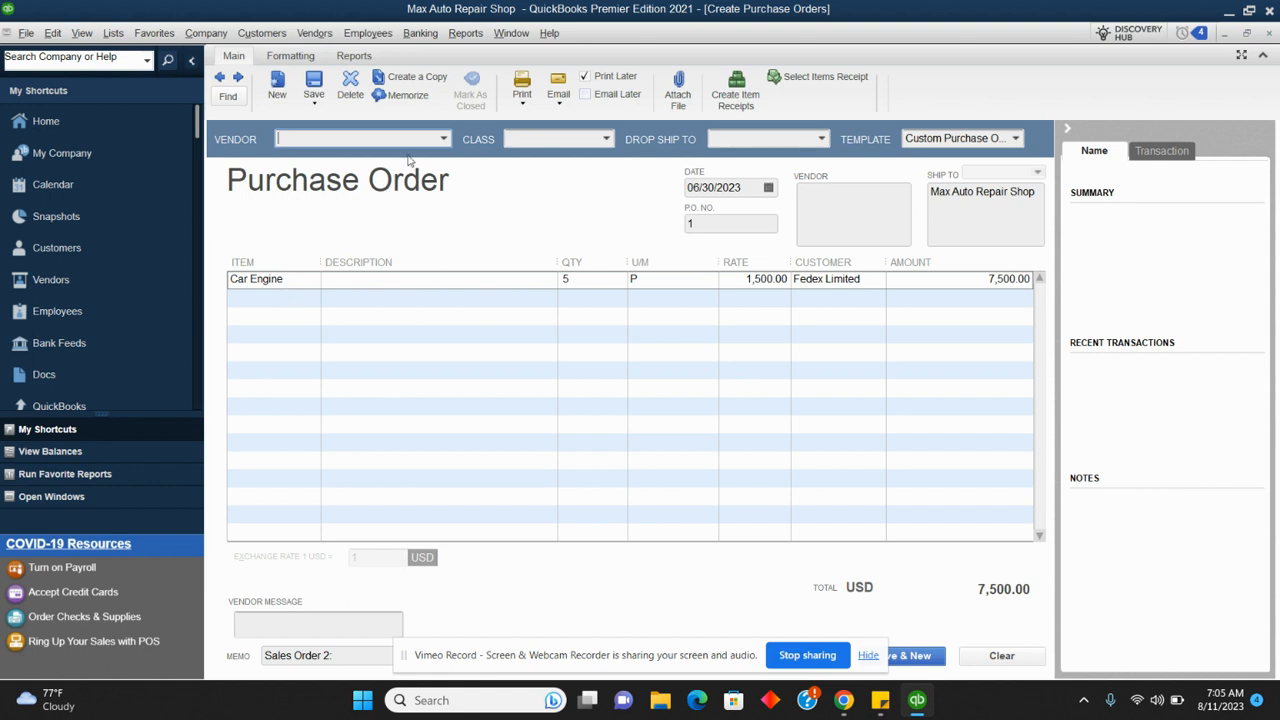
click(443, 139)
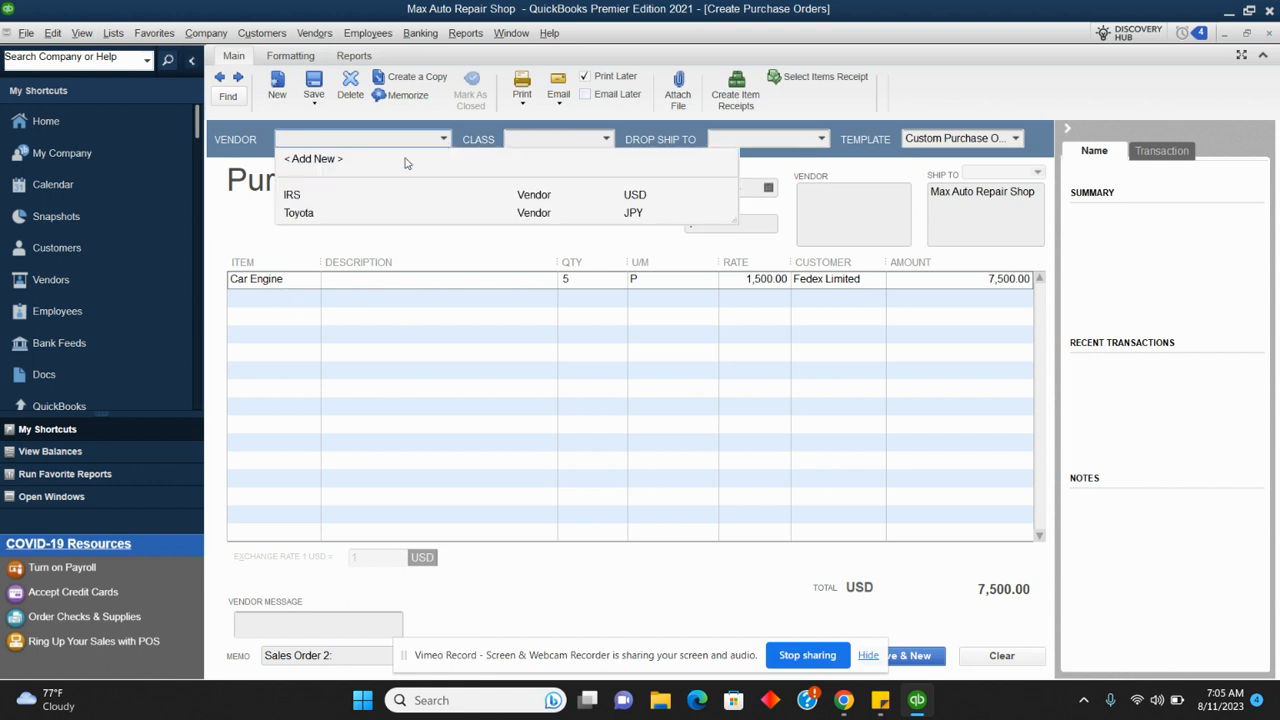
click(313, 216)
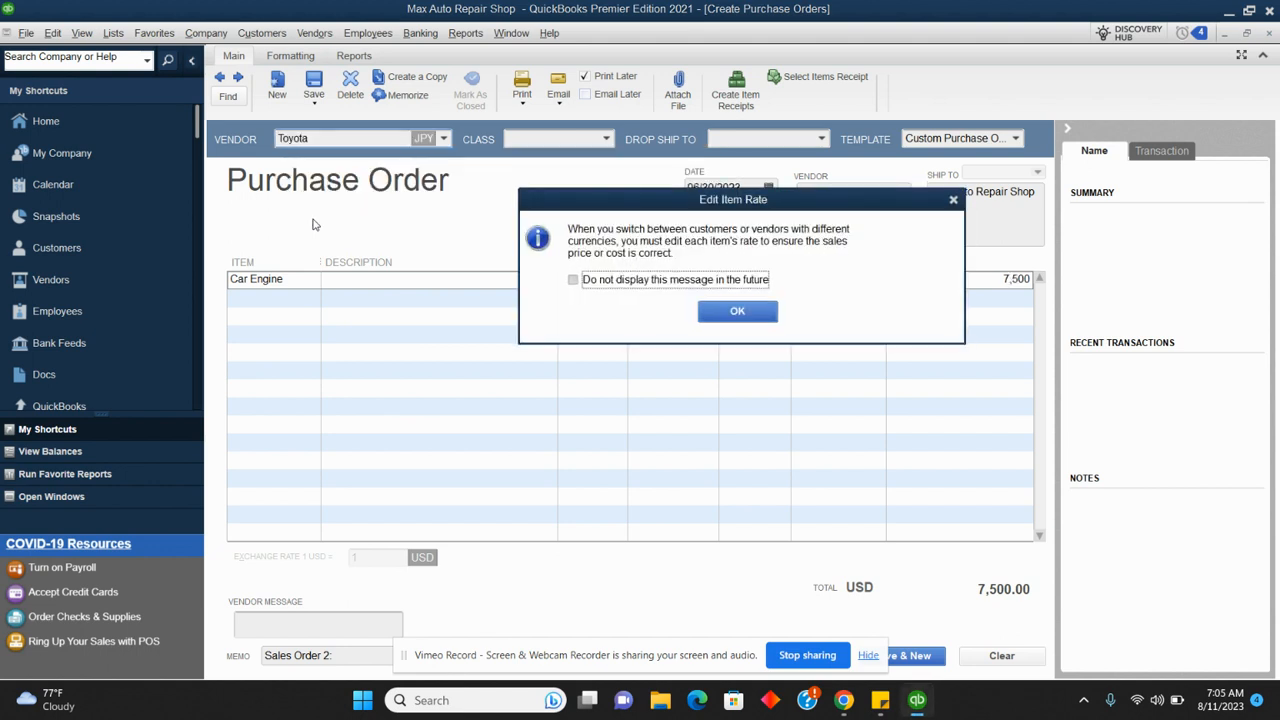
click(737, 312)
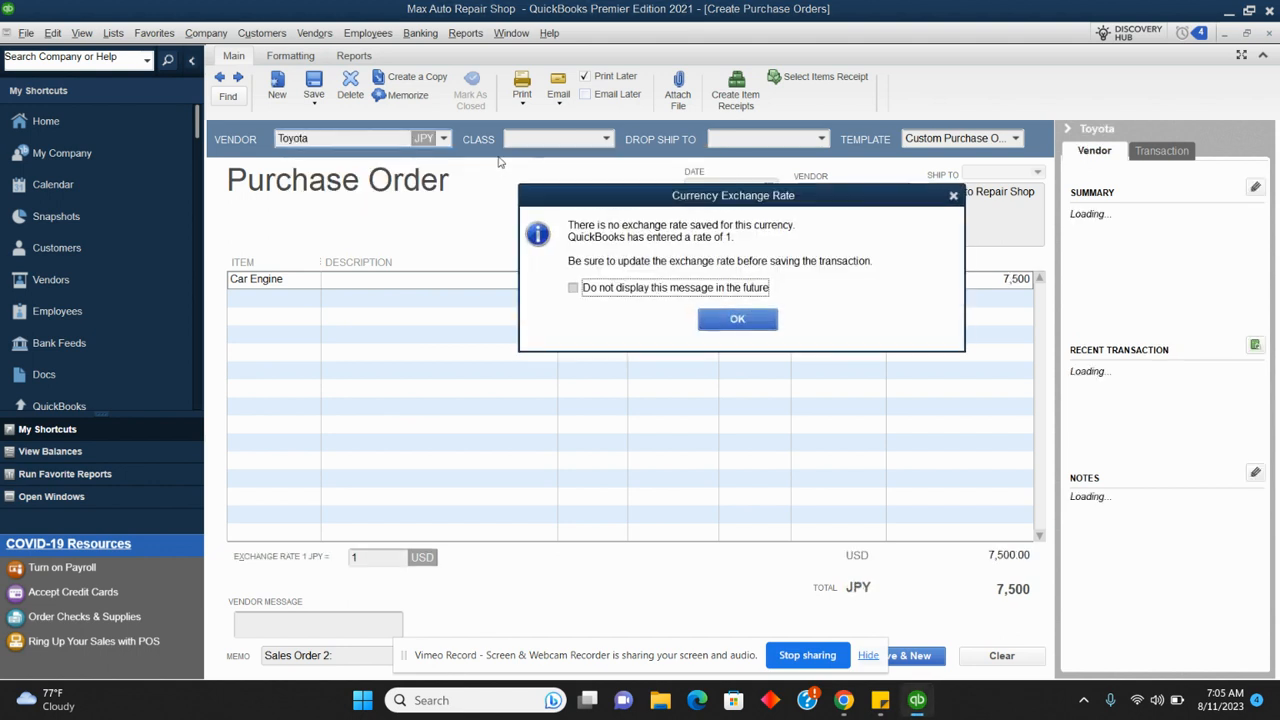
click(738, 319)
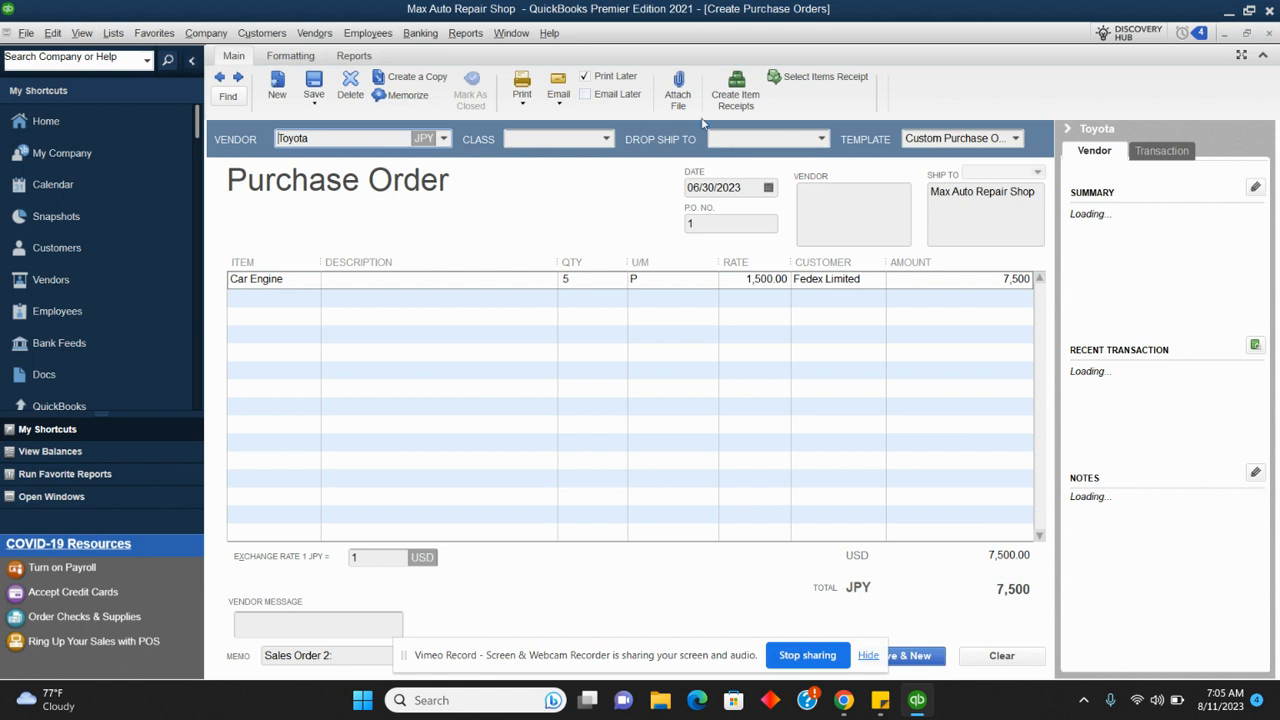
click(829, 80)
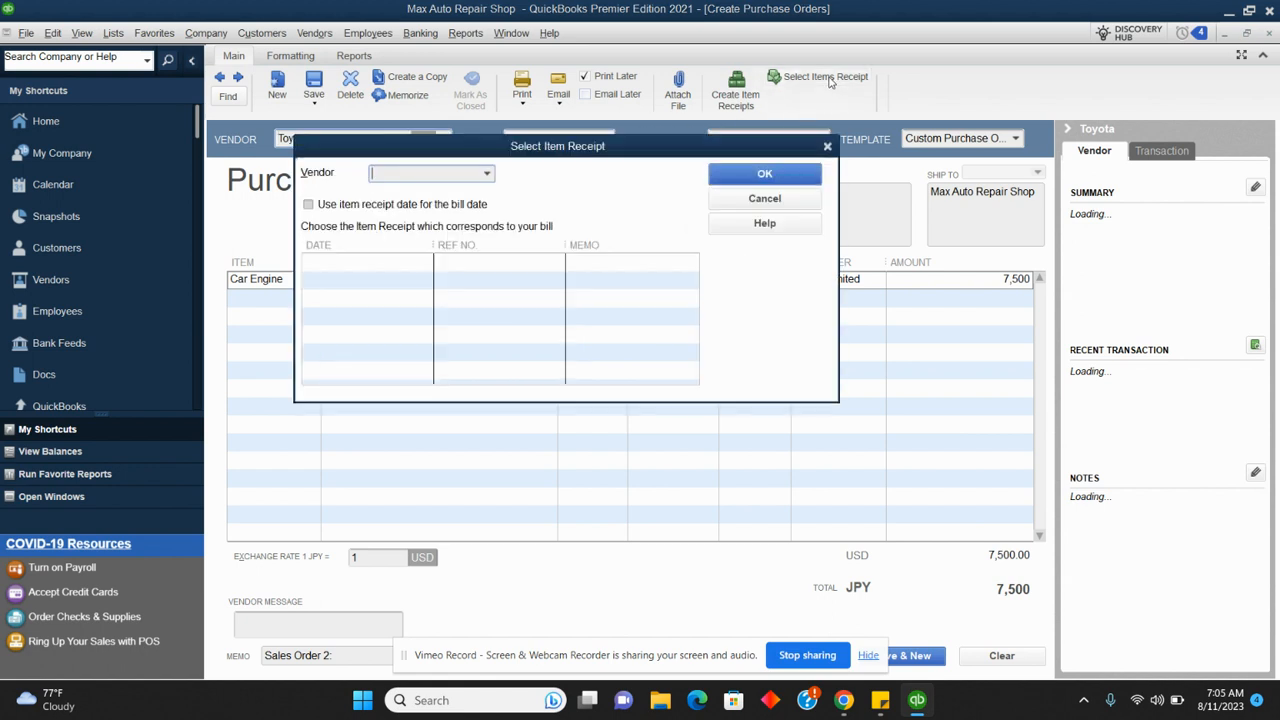
click(490, 175)
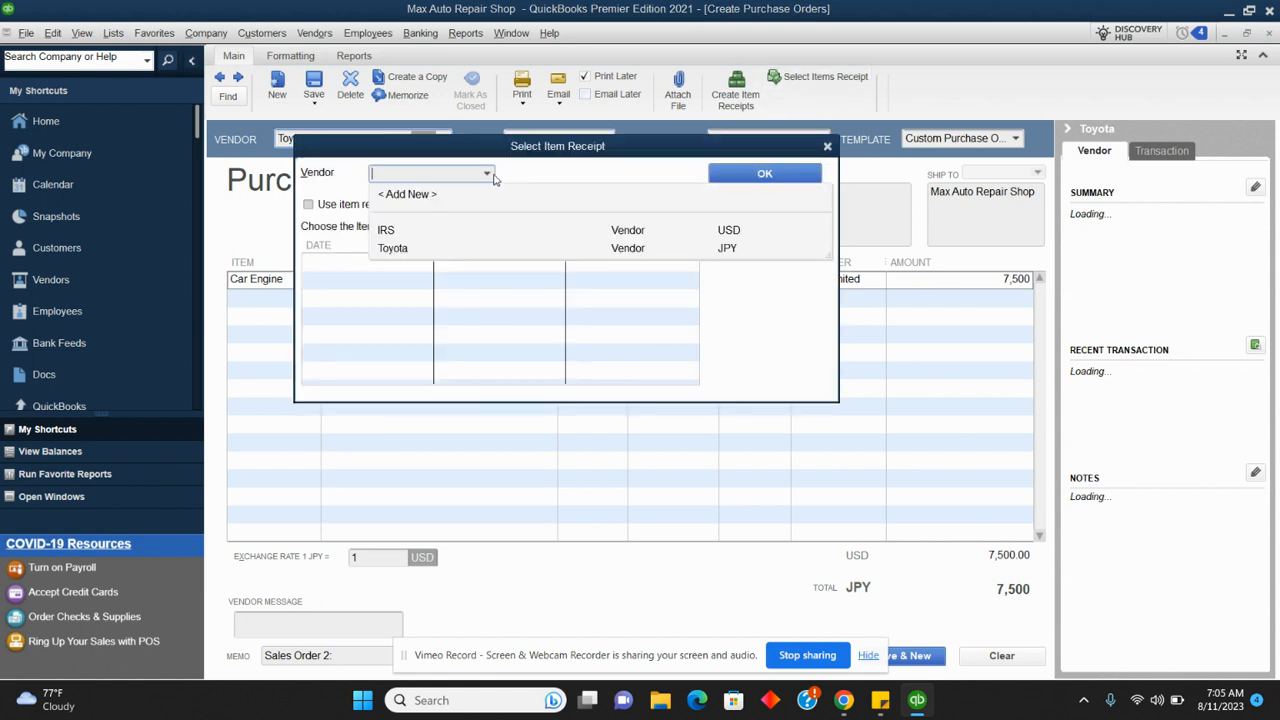
click(405, 249)
click(732, 183)
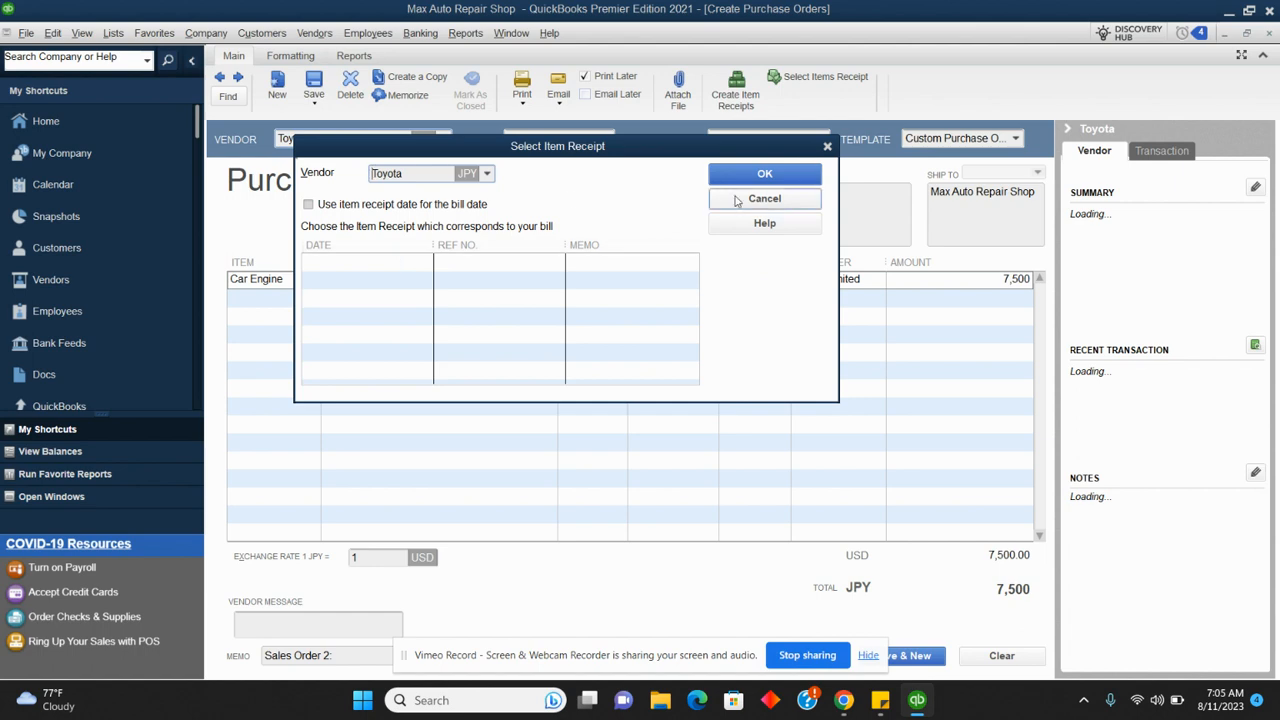
Save the Toyota purchase order, and close the purchase order and sales order windows
click(912, 656)
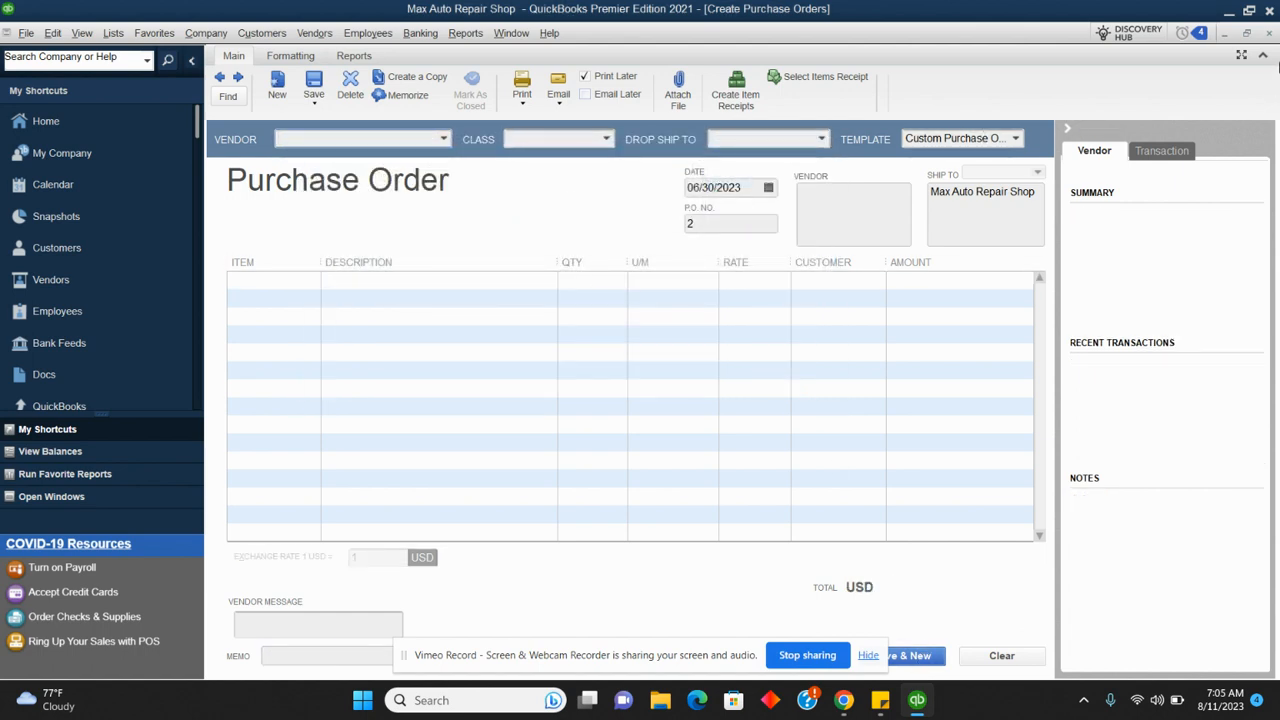
click(1270, 34)
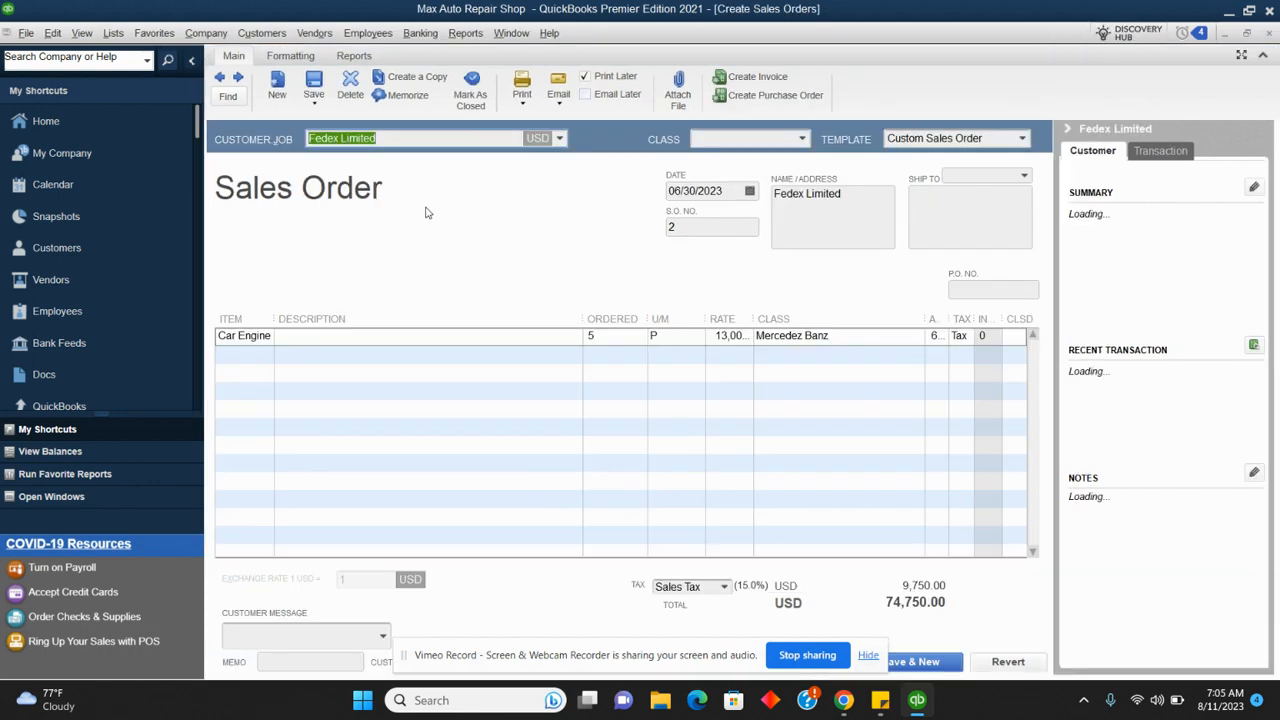
click(1270, 34)
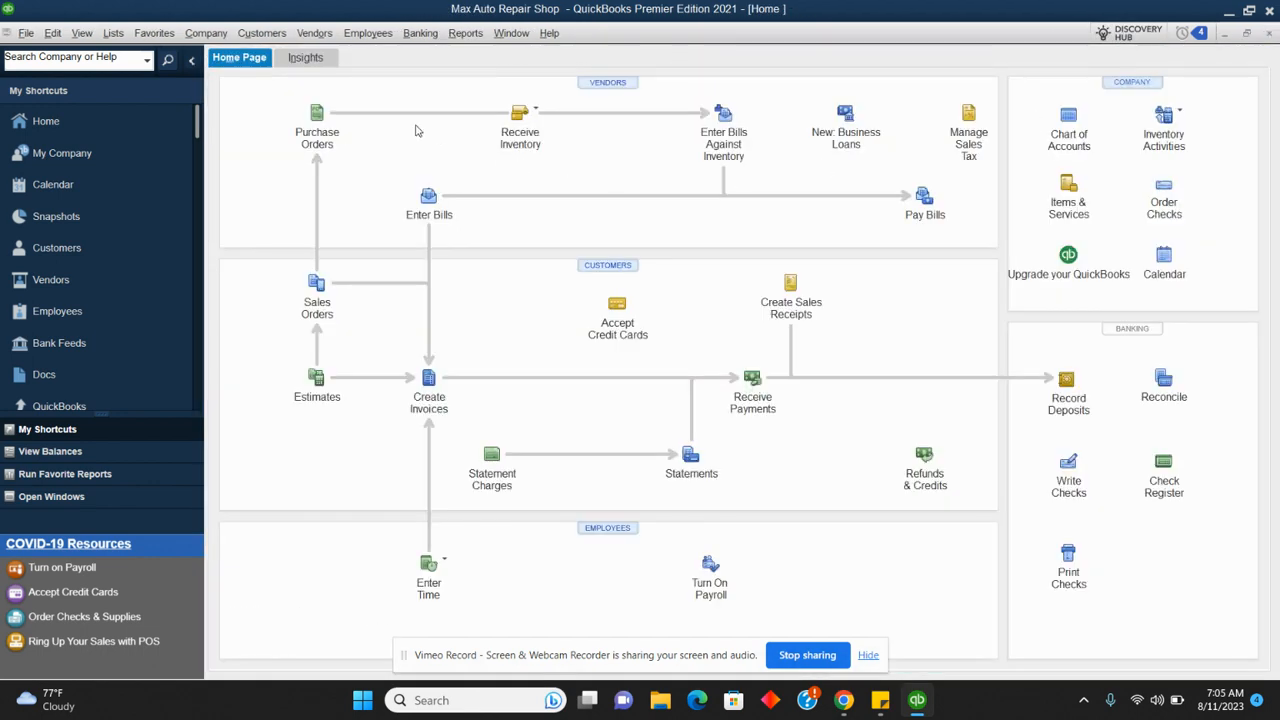
Receive inventory with a bill from Toyota against the open purchase order no. 1, accepting the exchange rate notice
click(533, 116)
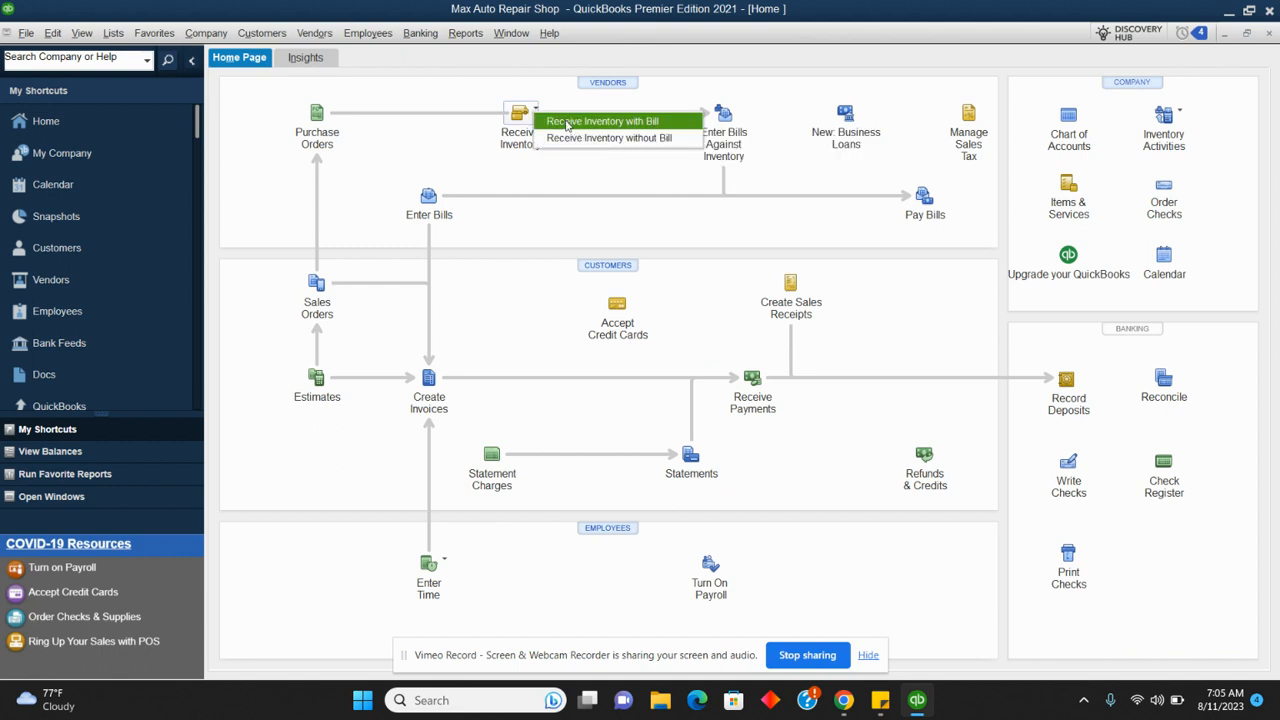
click(566, 122)
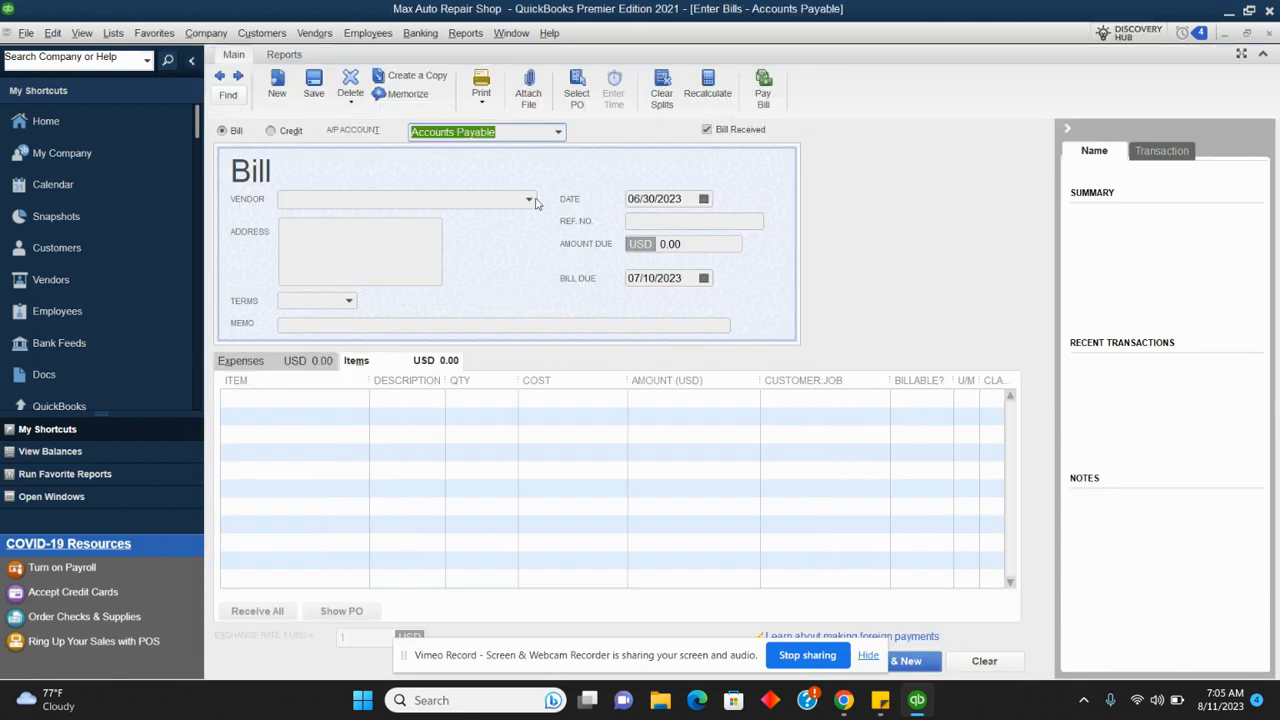
click(529, 199)
click(347, 276)
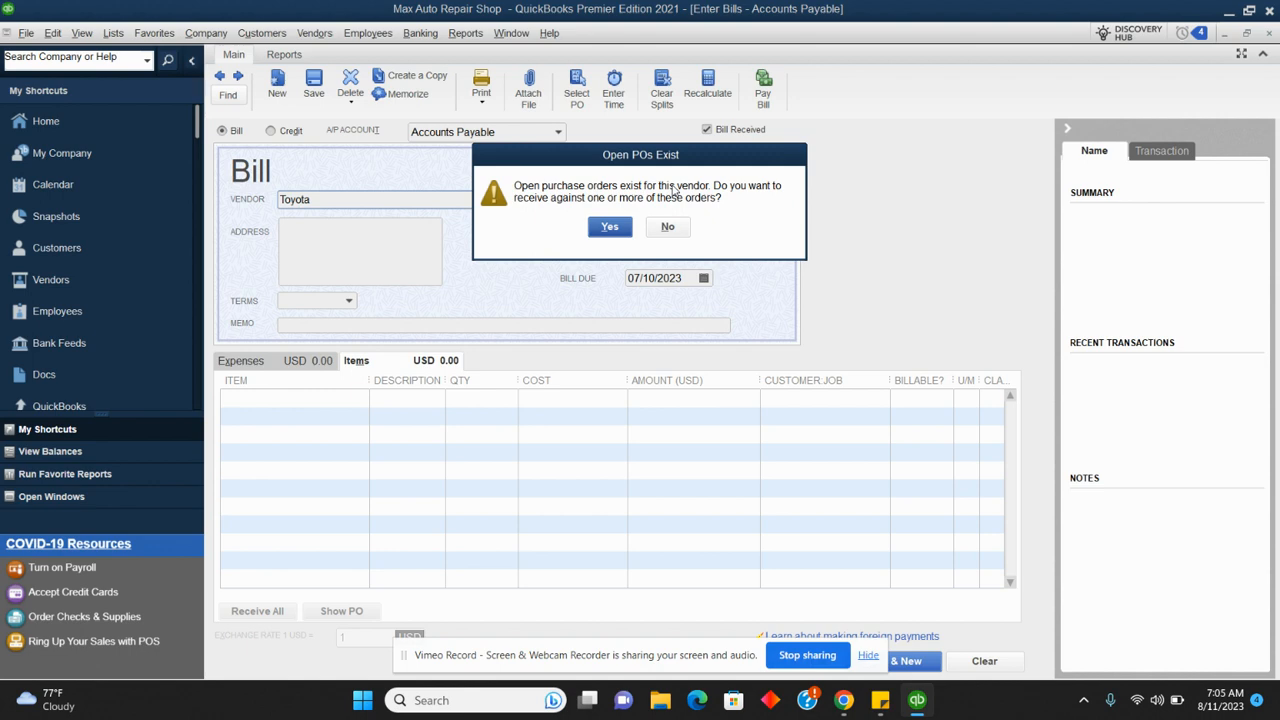
click(612, 226)
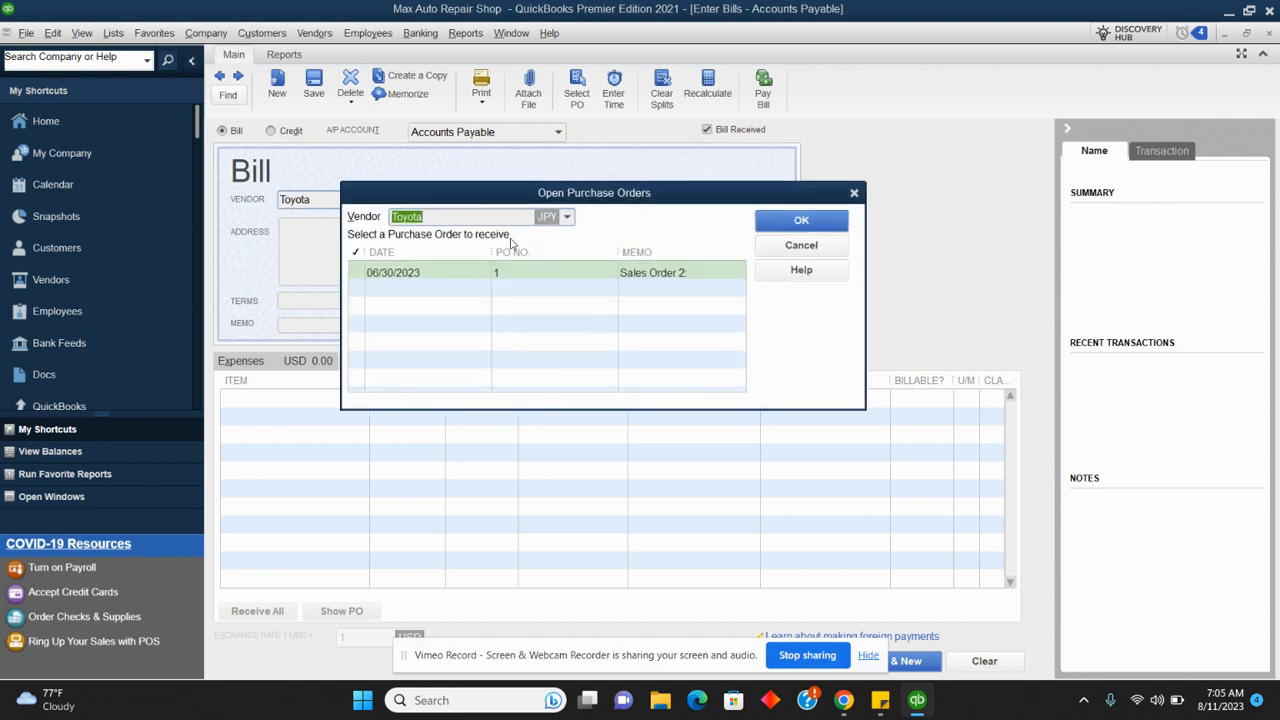
click(421, 272)
click(831, 224)
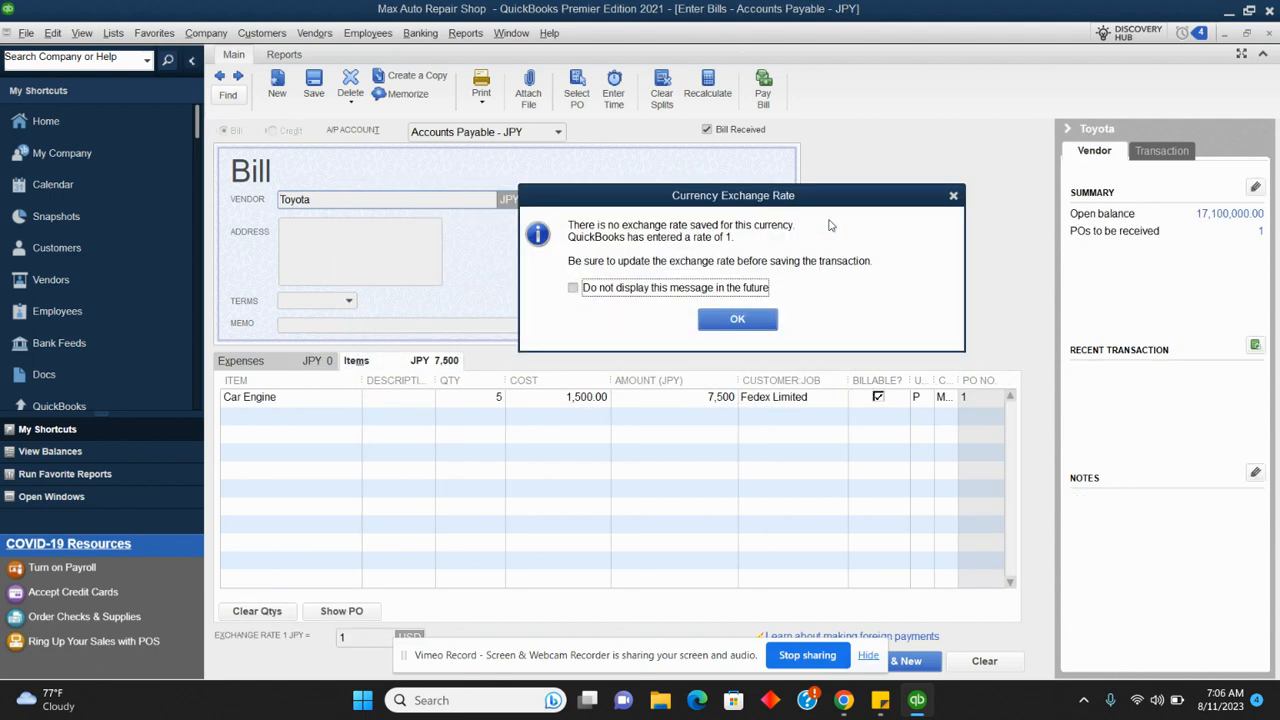
click(770, 320)
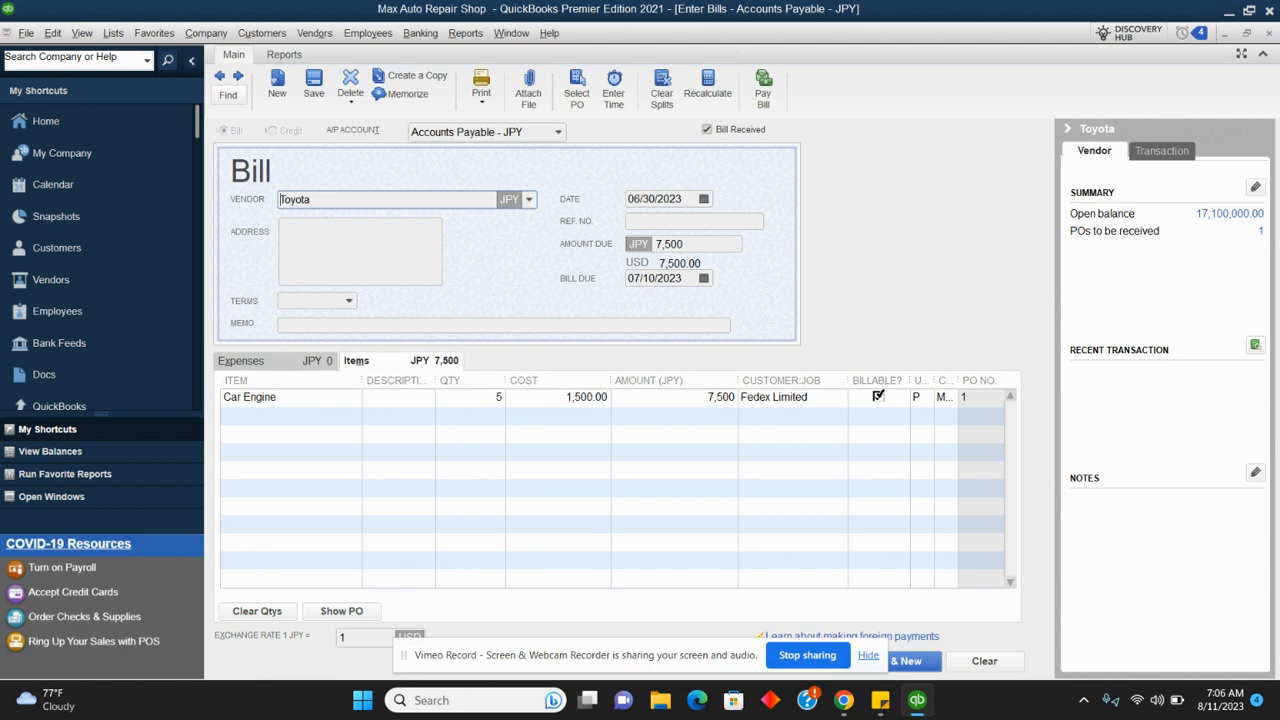
Mark the Car Engine line as not billable, then save the Toyota bill and close the bill window
click(877, 397)
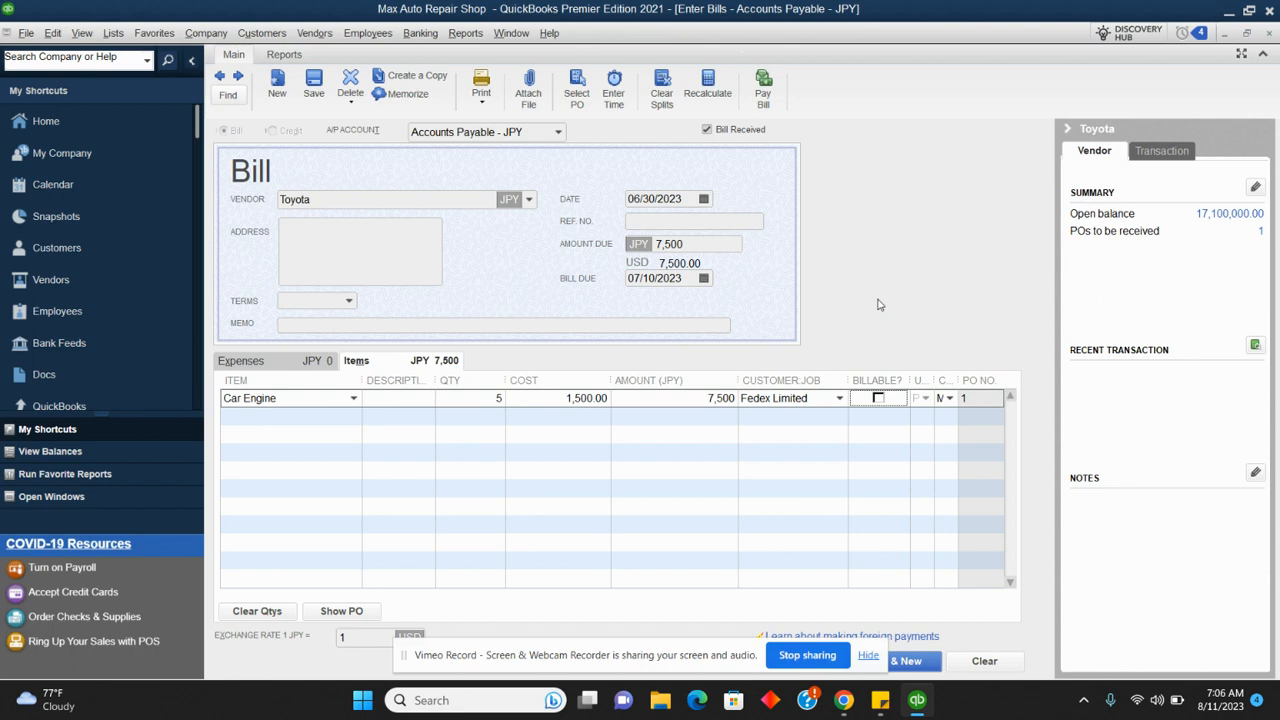
click(880, 398)
click(878, 398)
click(918, 662)
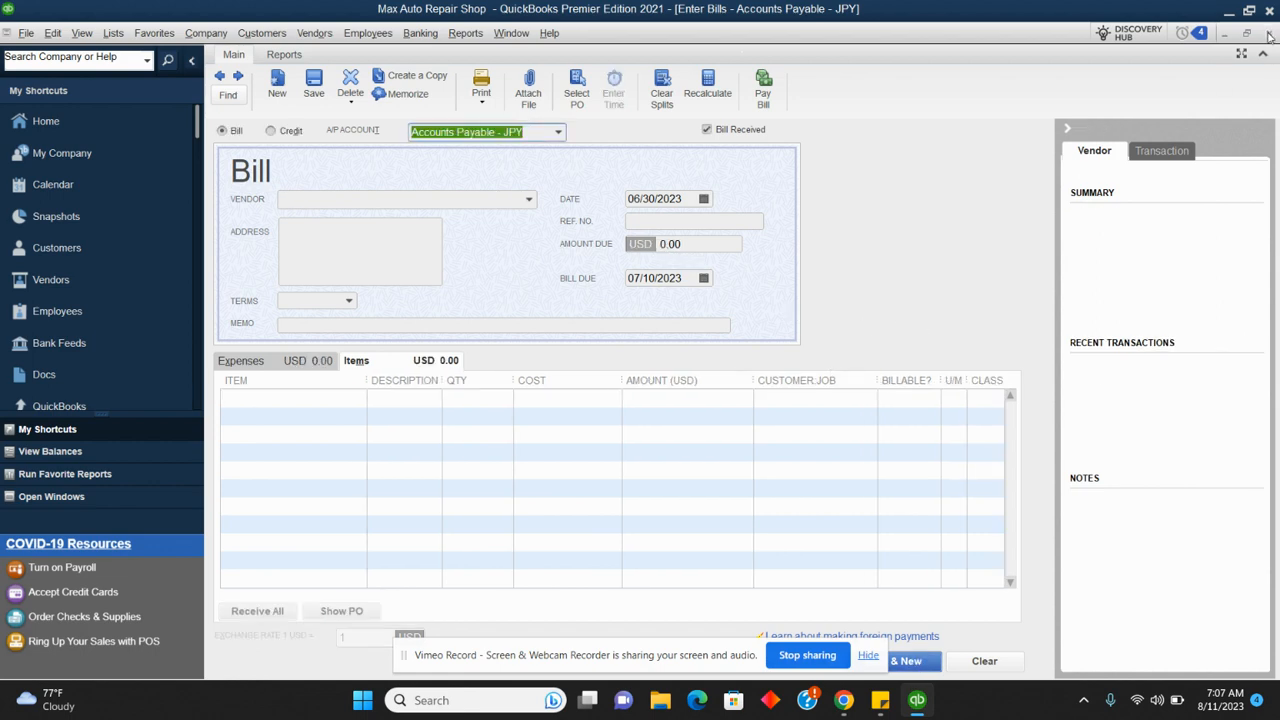
click(1268, 36)
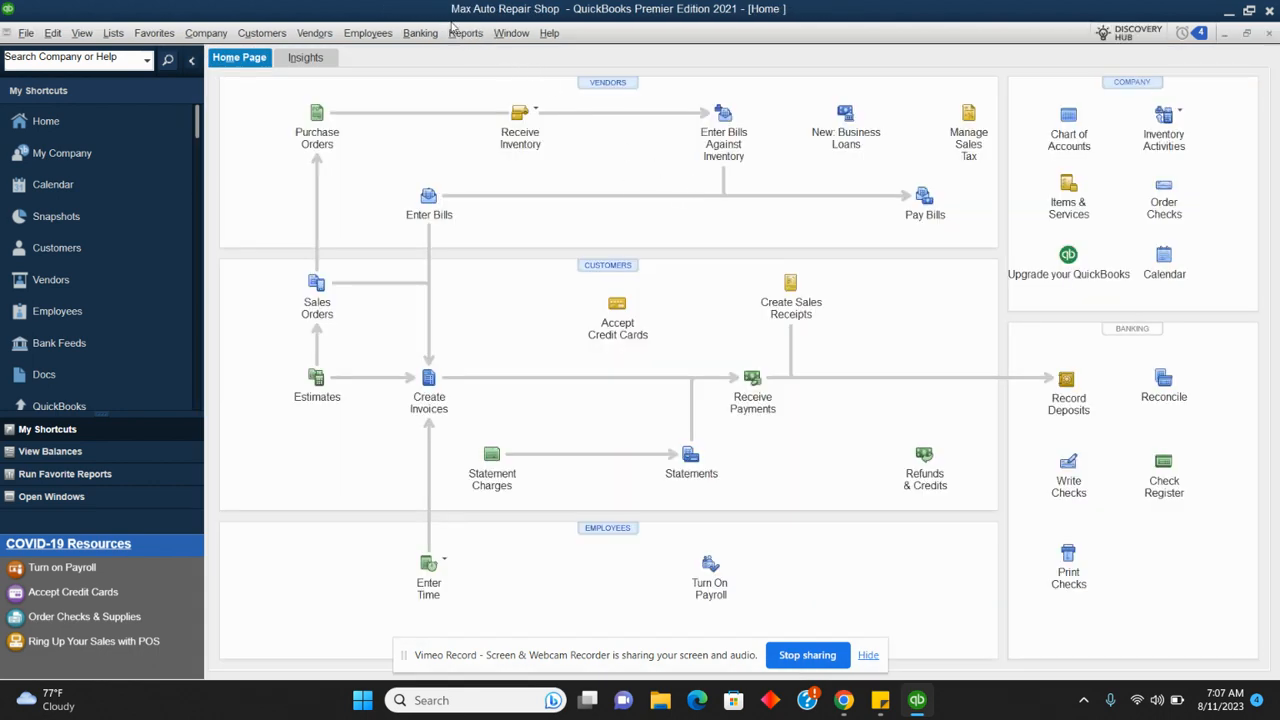
Check Toyota's balance in the Vendor Balance Summary report, and close the report
click(458, 32)
mouse_move(577, 234)
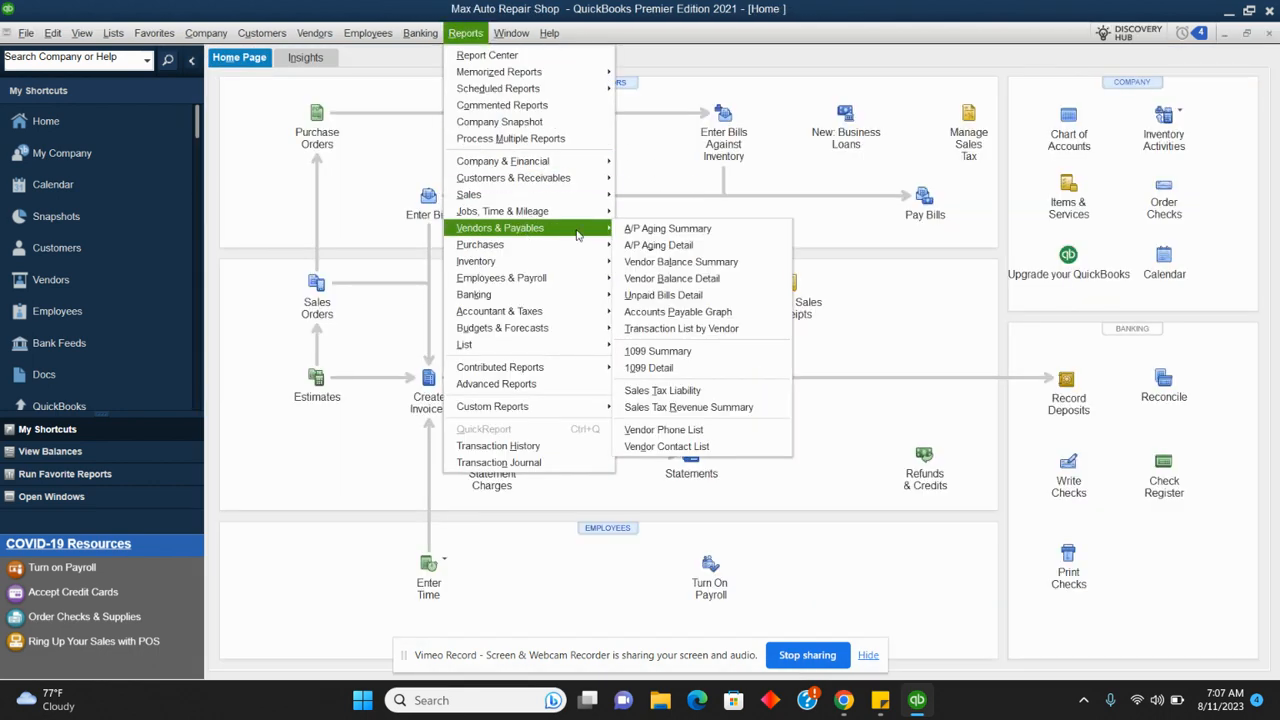
click(686, 263)
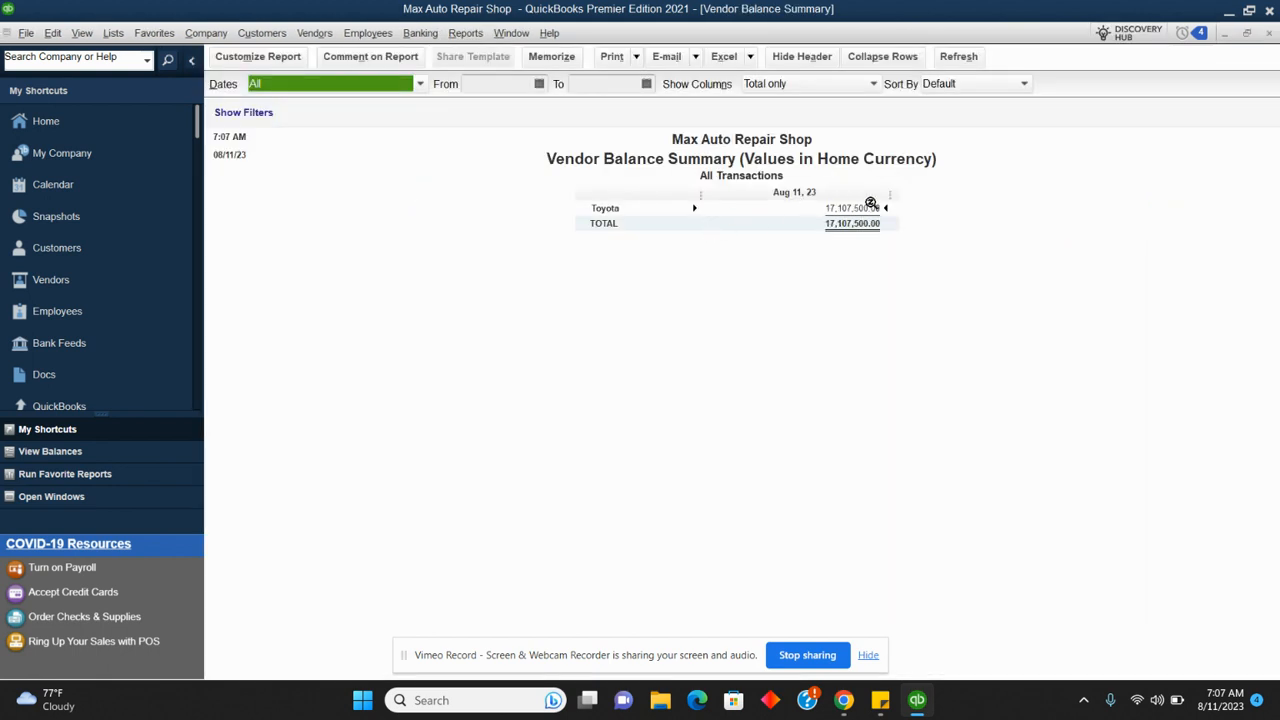
click(1268, 34)
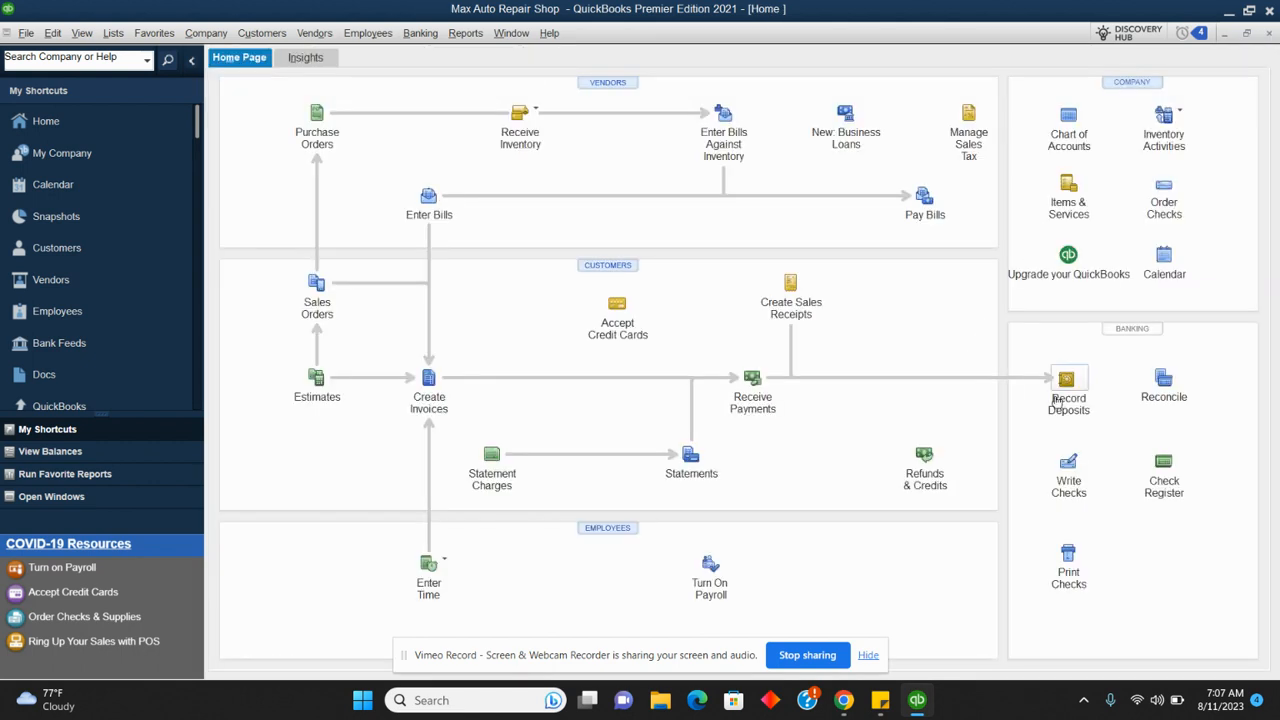
Start paying bills from Accounts Payable - JPY and select Toyota's bill with reference no. 1 for payment
click(925, 207)
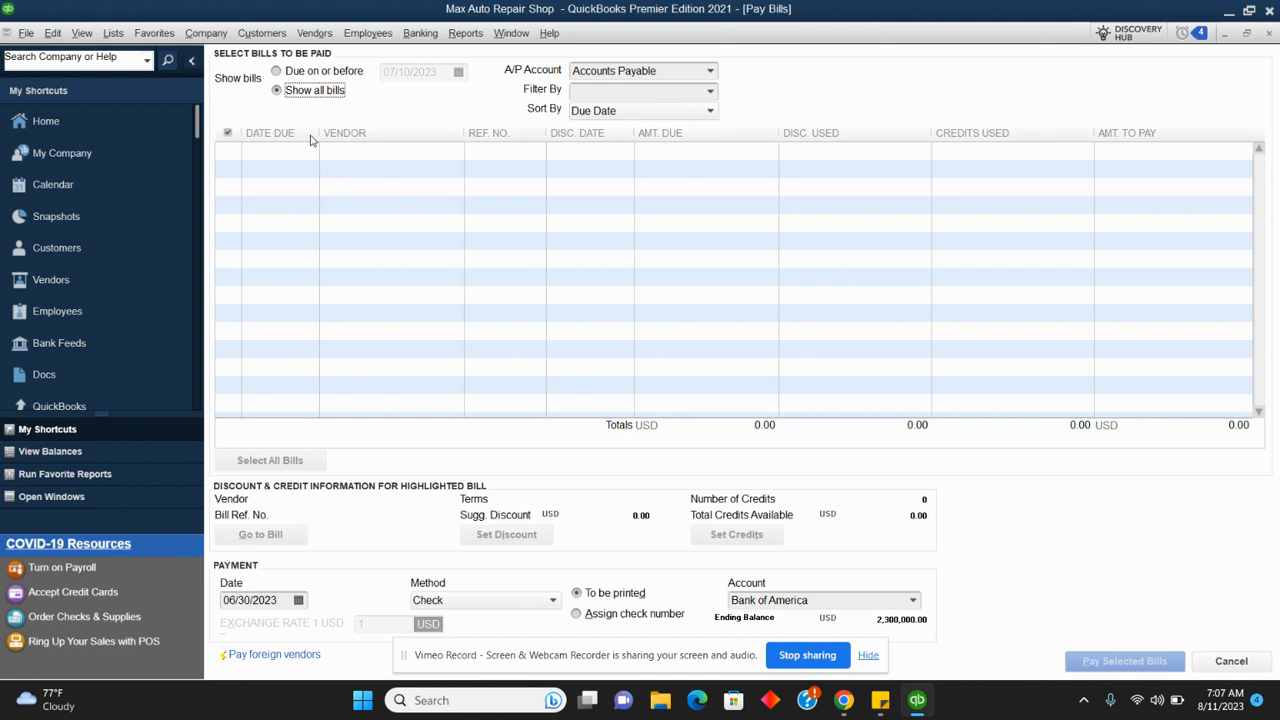
click(711, 71)
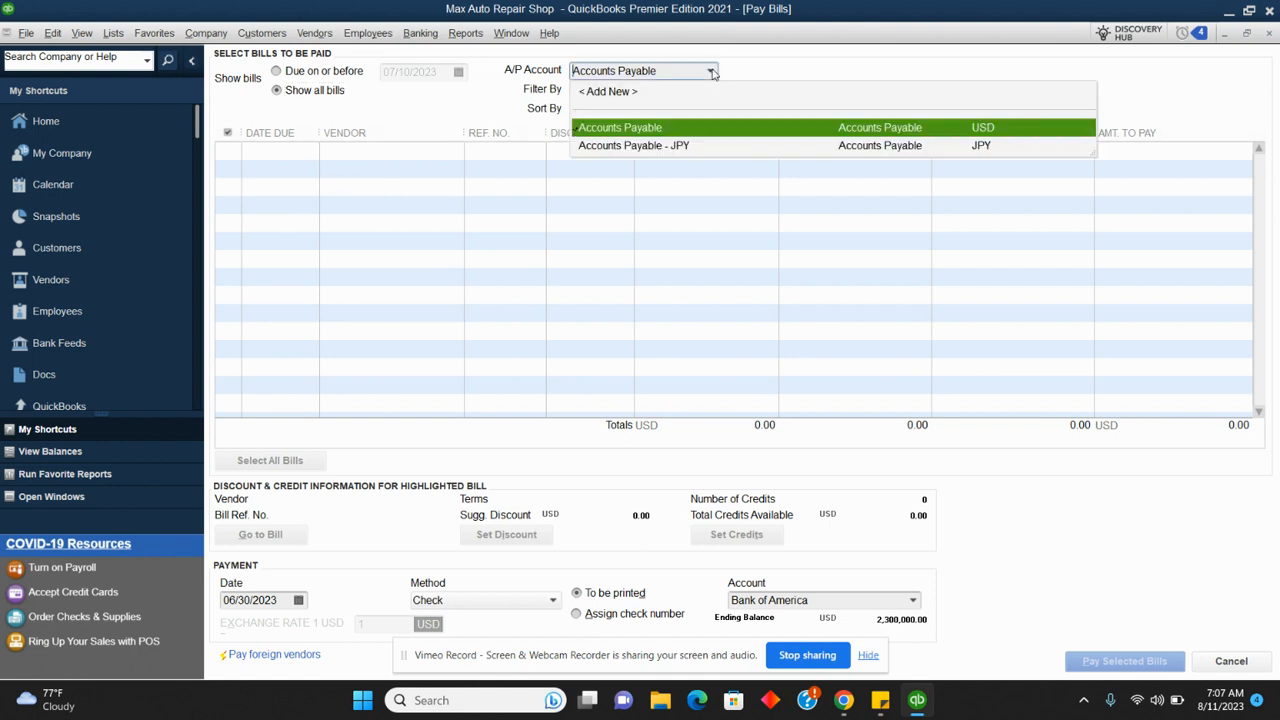
click(670, 147)
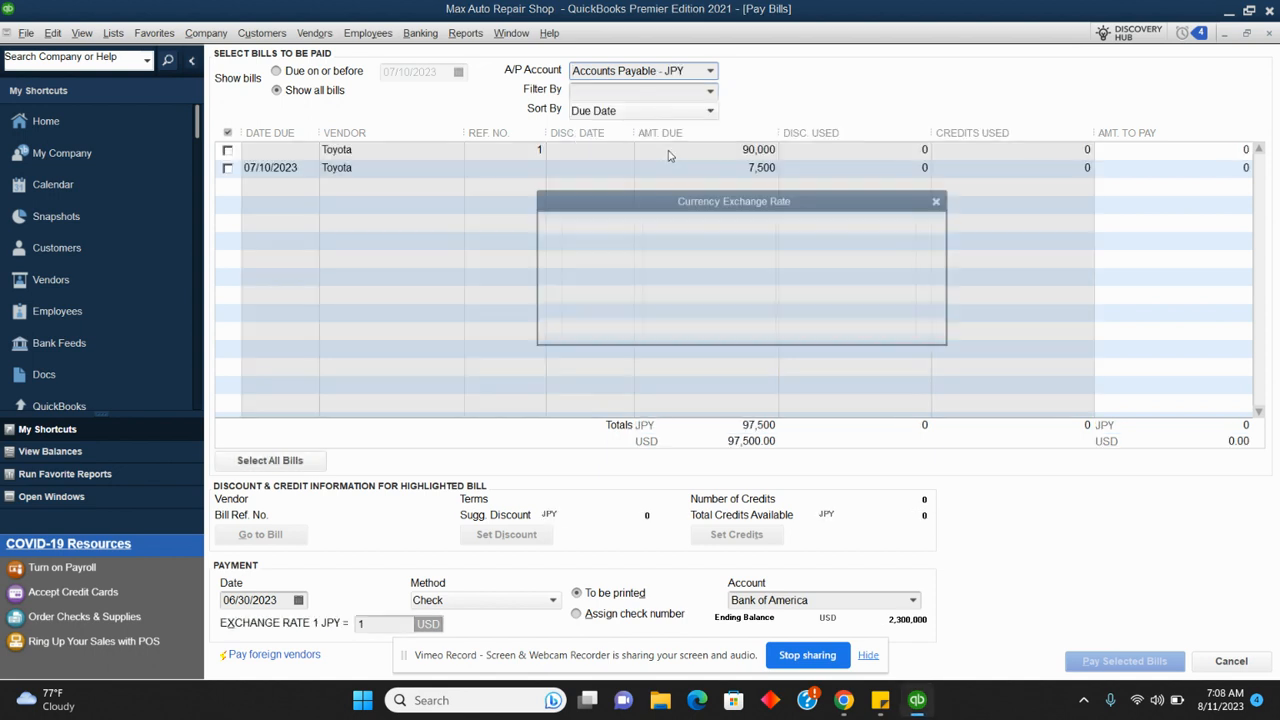
click(737, 320)
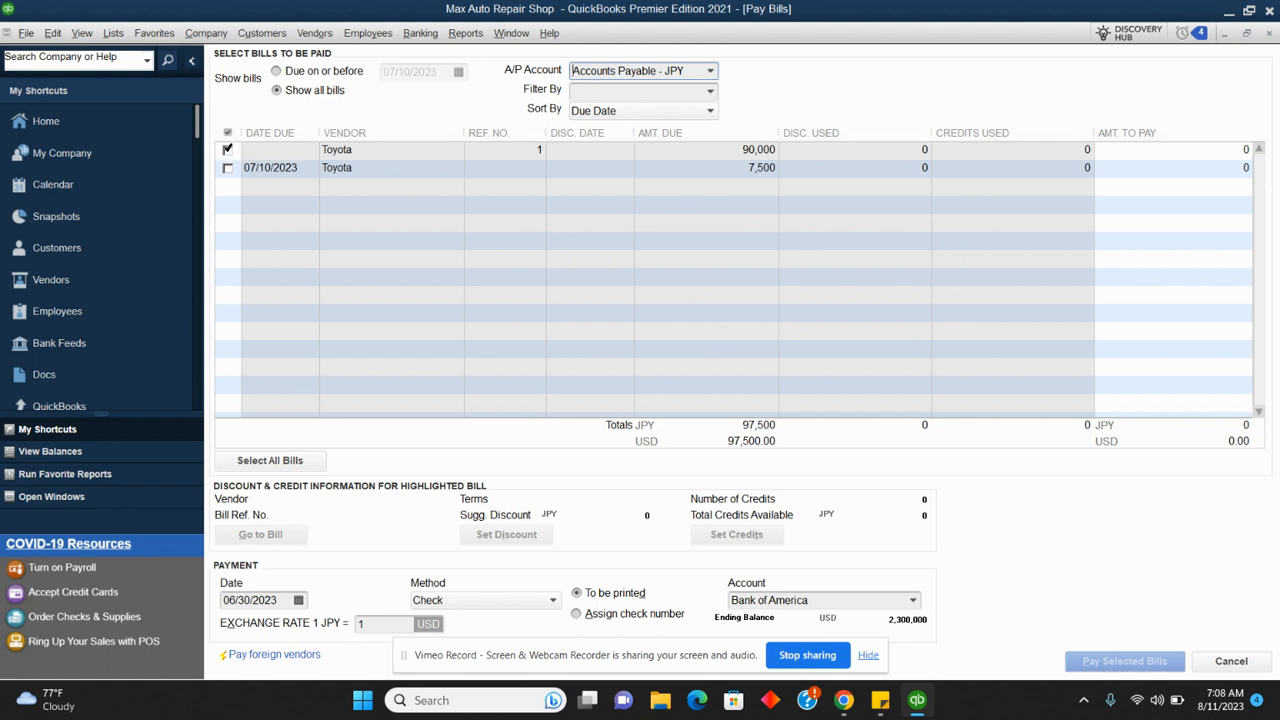
click(227, 148)
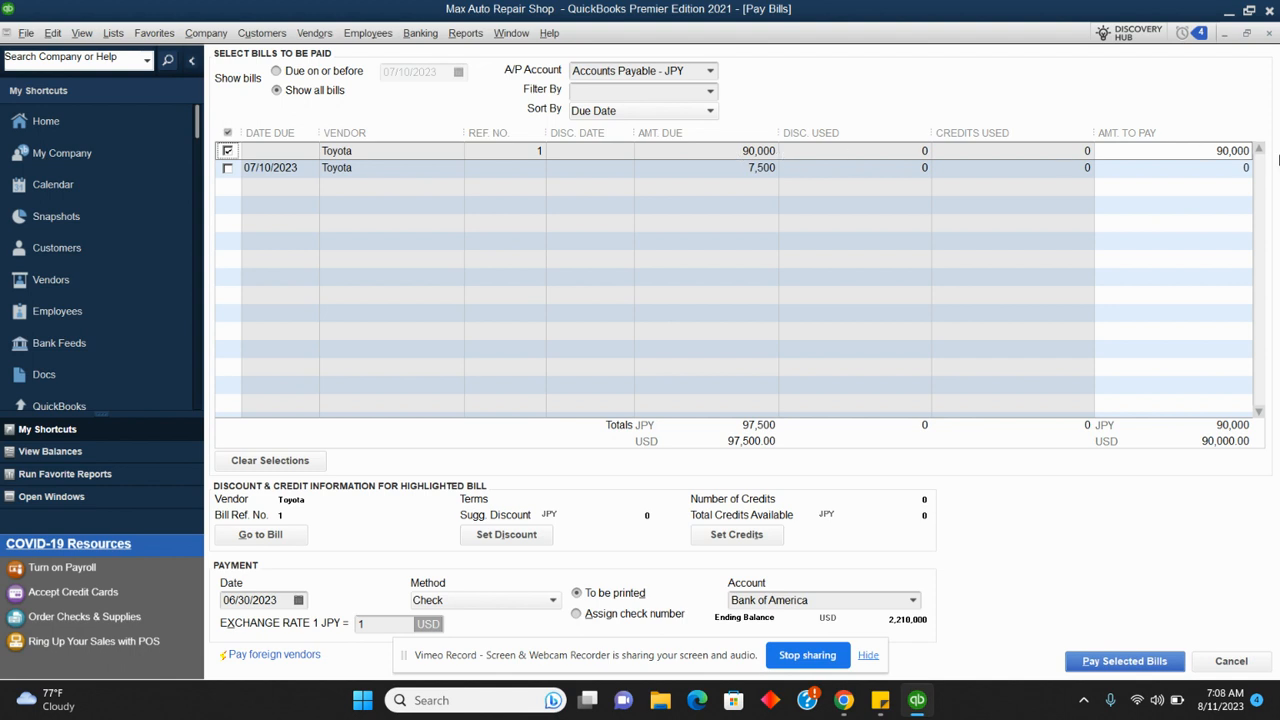
Add a new bank account named "Bnak of Japan" for the payment, with Japanese Yen as its currency
click(913, 600)
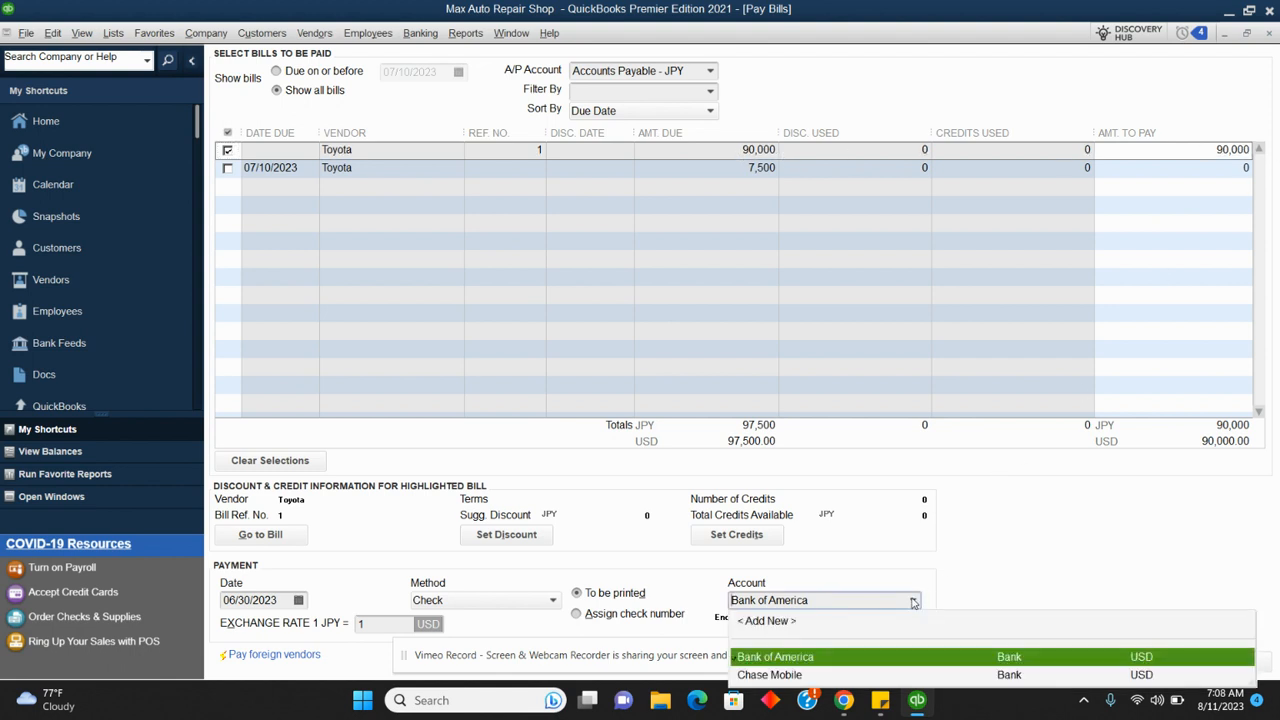
click(766, 621)
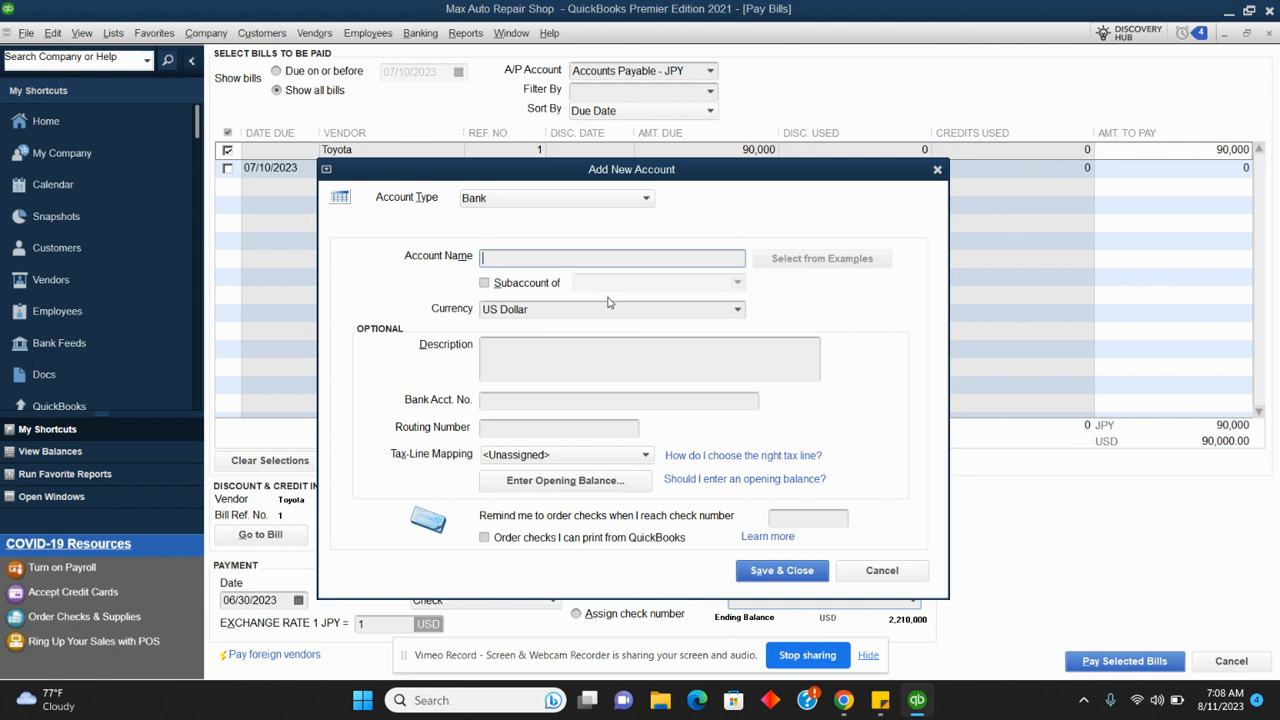
text(Bnak of Japan)
click(741, 312)
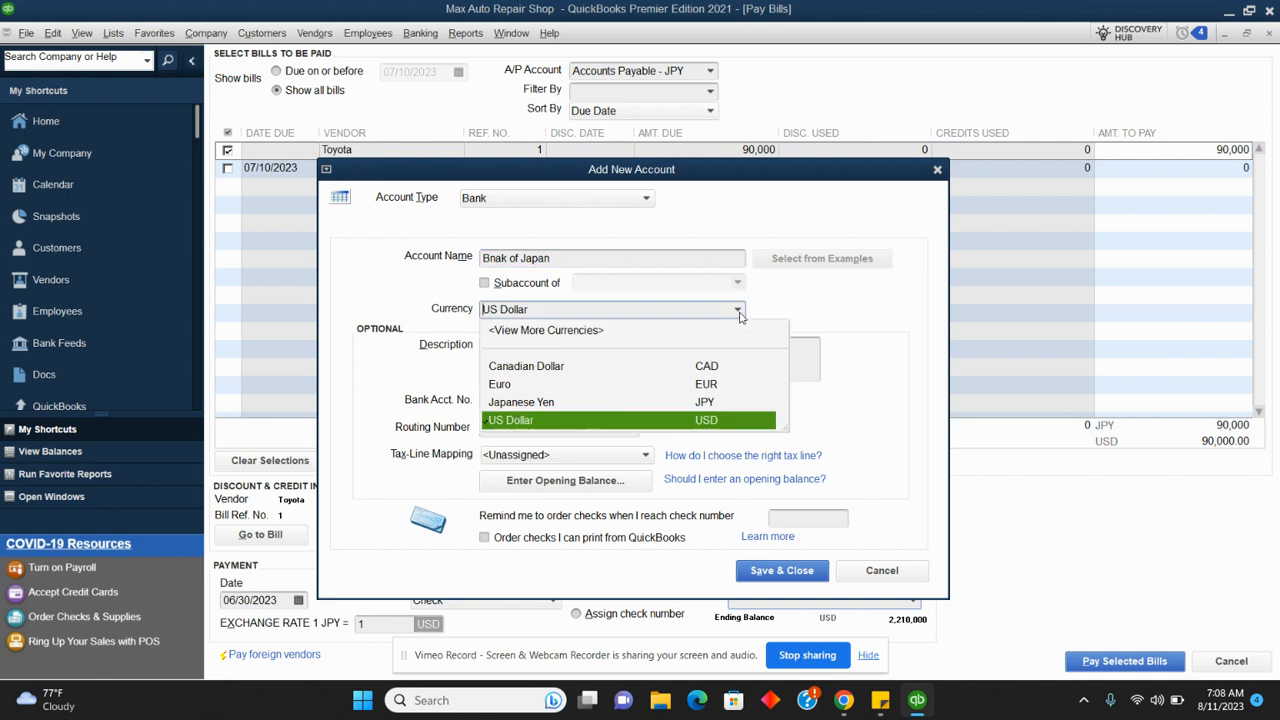
click(558, 402)
Enter an opening balance of 12,000,000 JPY dated 06/30/2023 with an exchange rate of 90, and save the new bank account
click(558, 482)
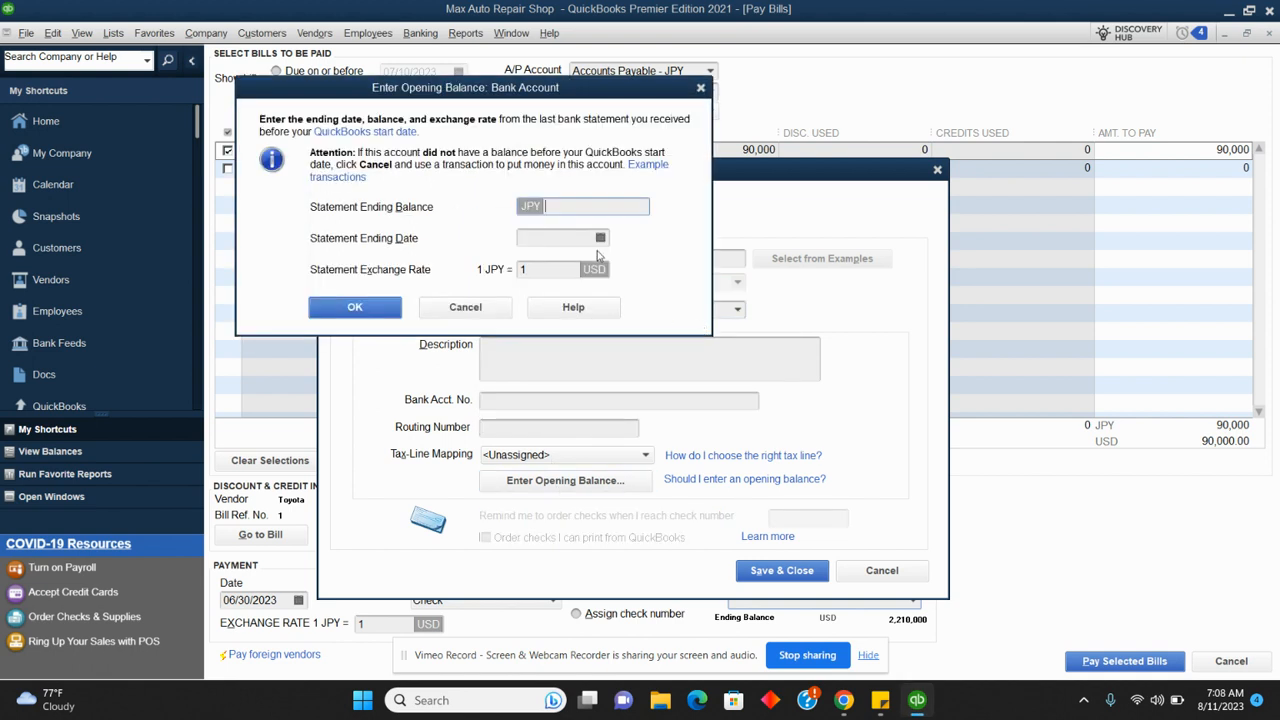
text(12000000)
click(600, 237)
click(537, 264)
click(537, 264)
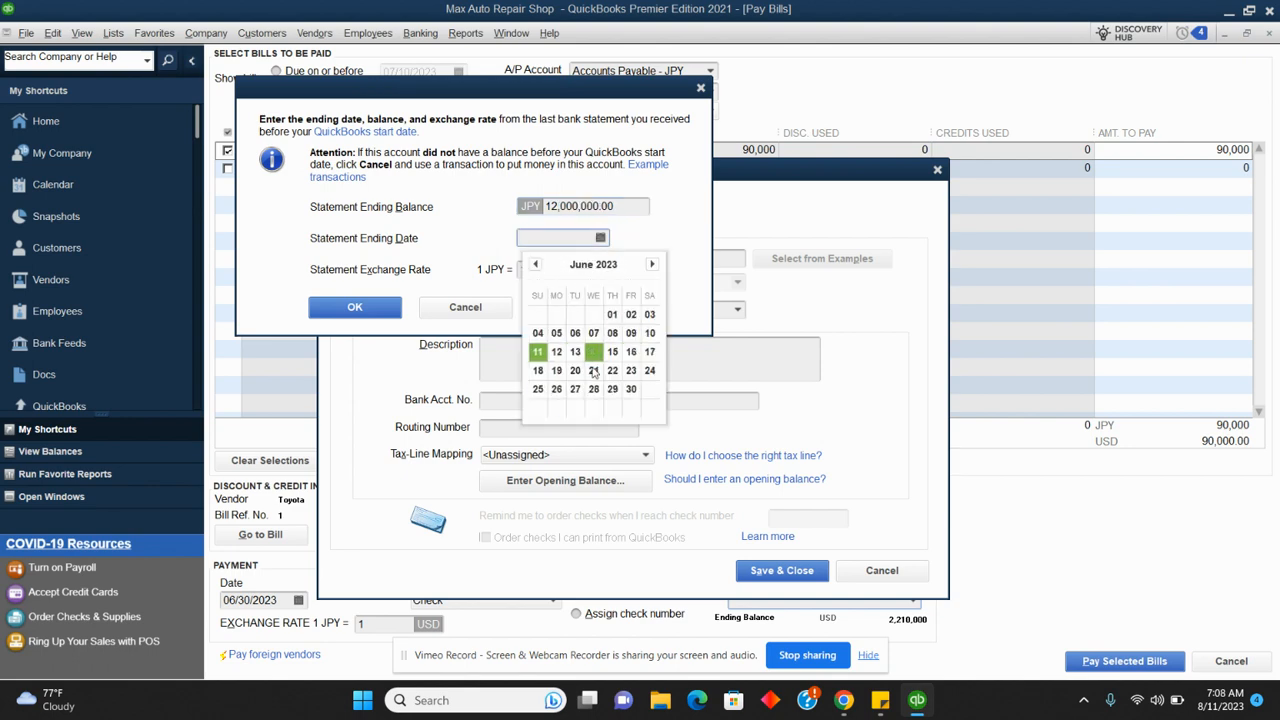
click(631, 389)
click(540, 268)
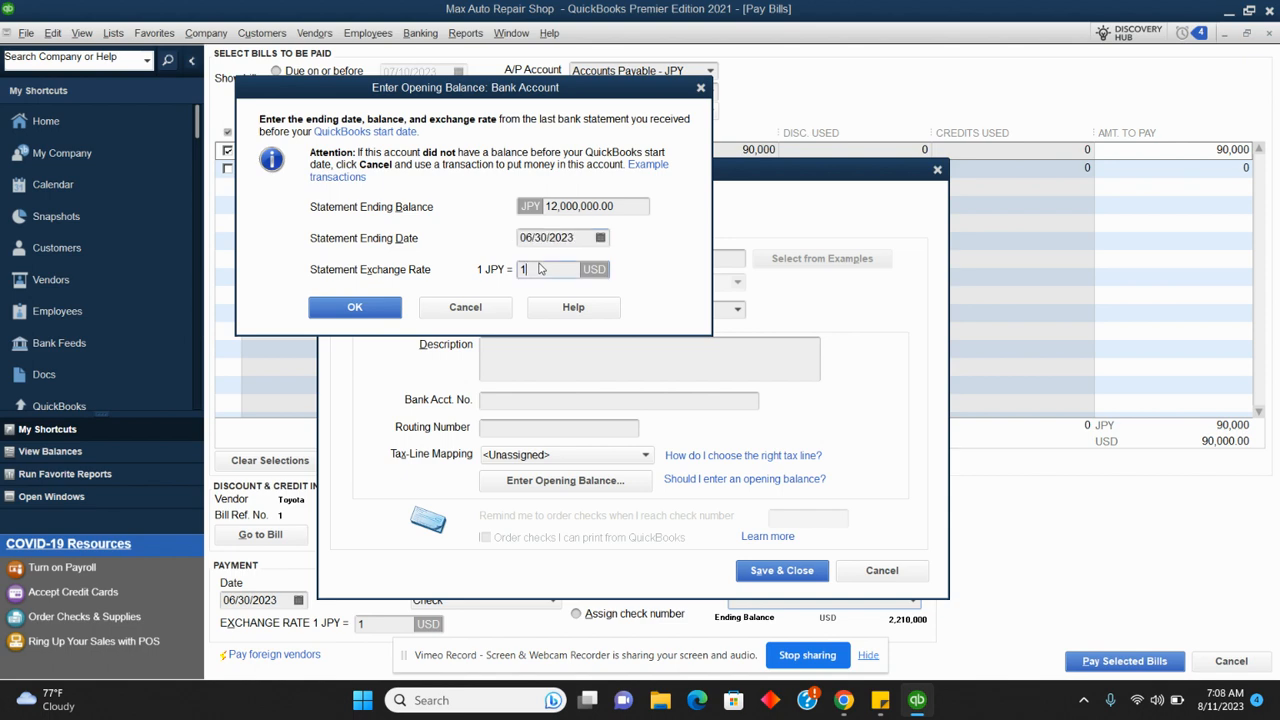
text(90)
click(394, 313)
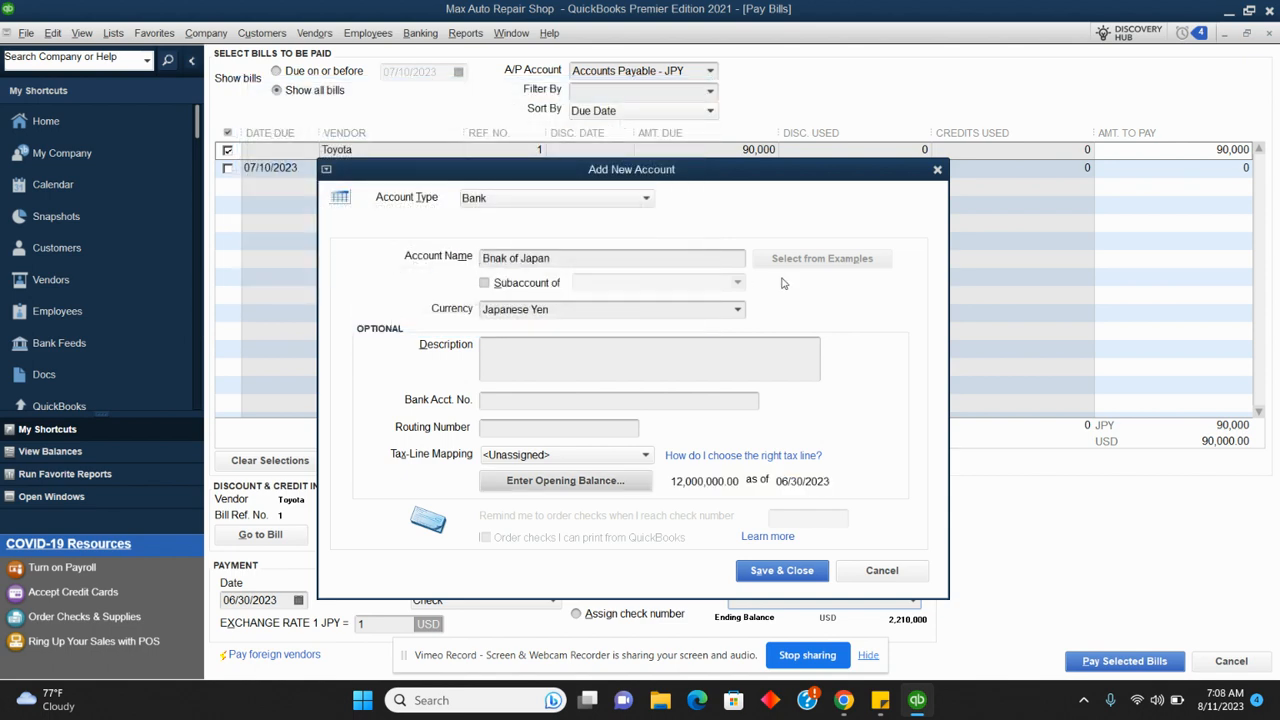
click(781, 571)
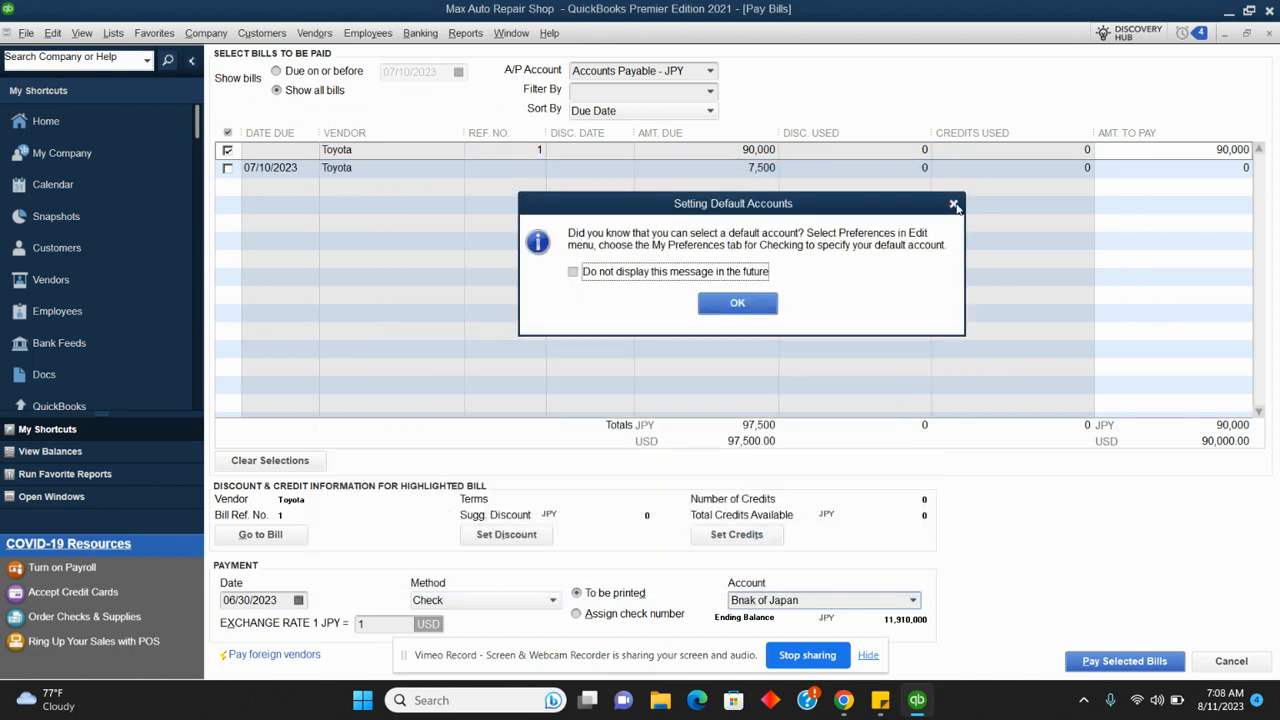
click(956, 206)
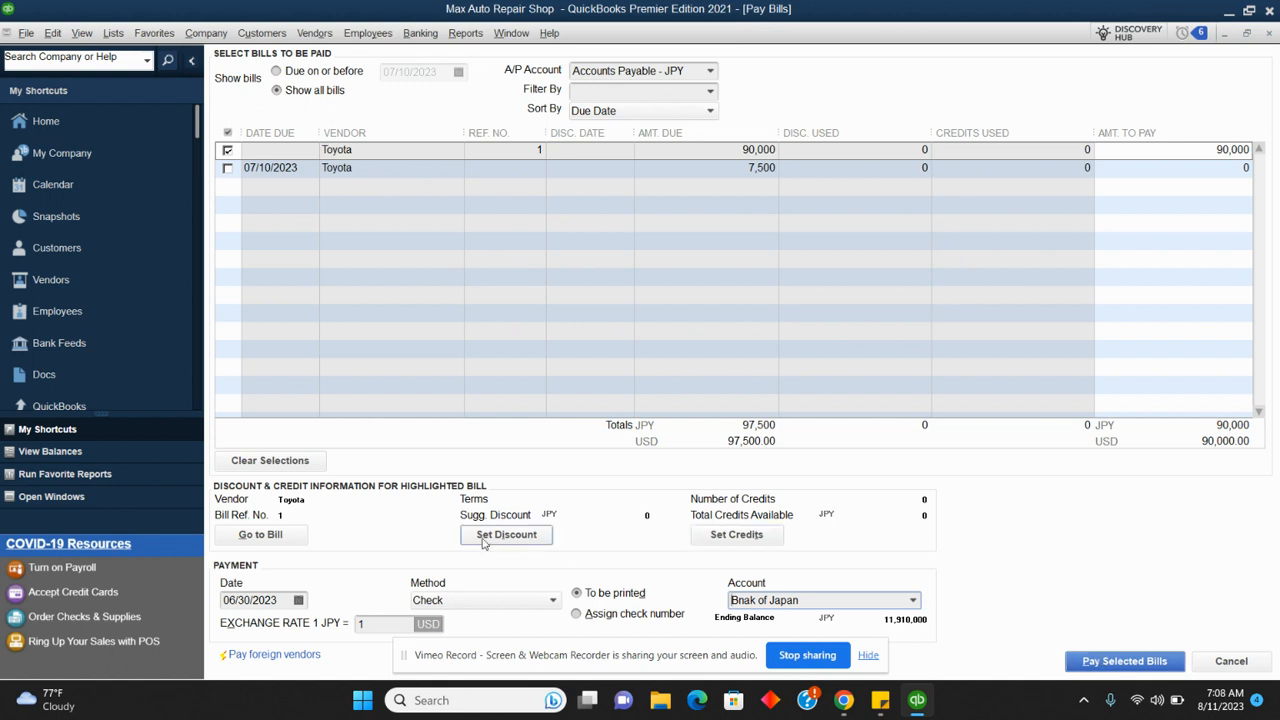
Set the bill payment date to 07/05/2023 and acknowledge the exchange rate notice
click(298, 600)
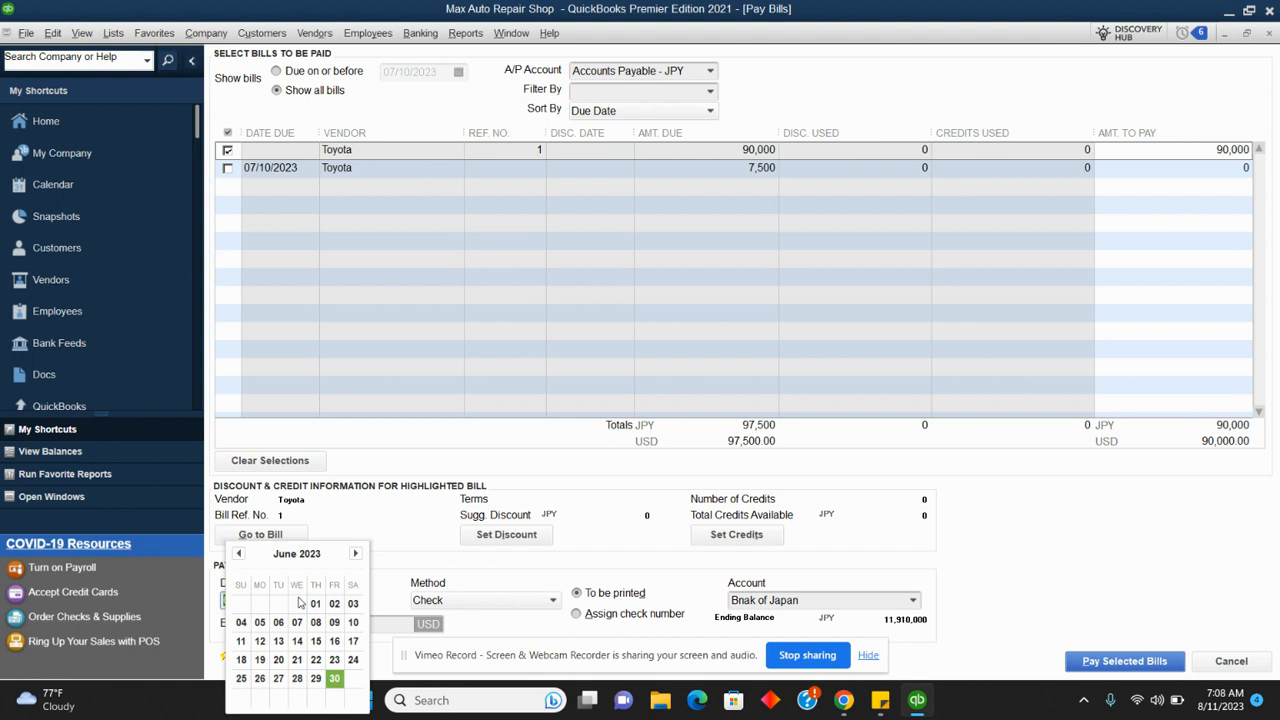
click(356, 554)
click(297, 622)
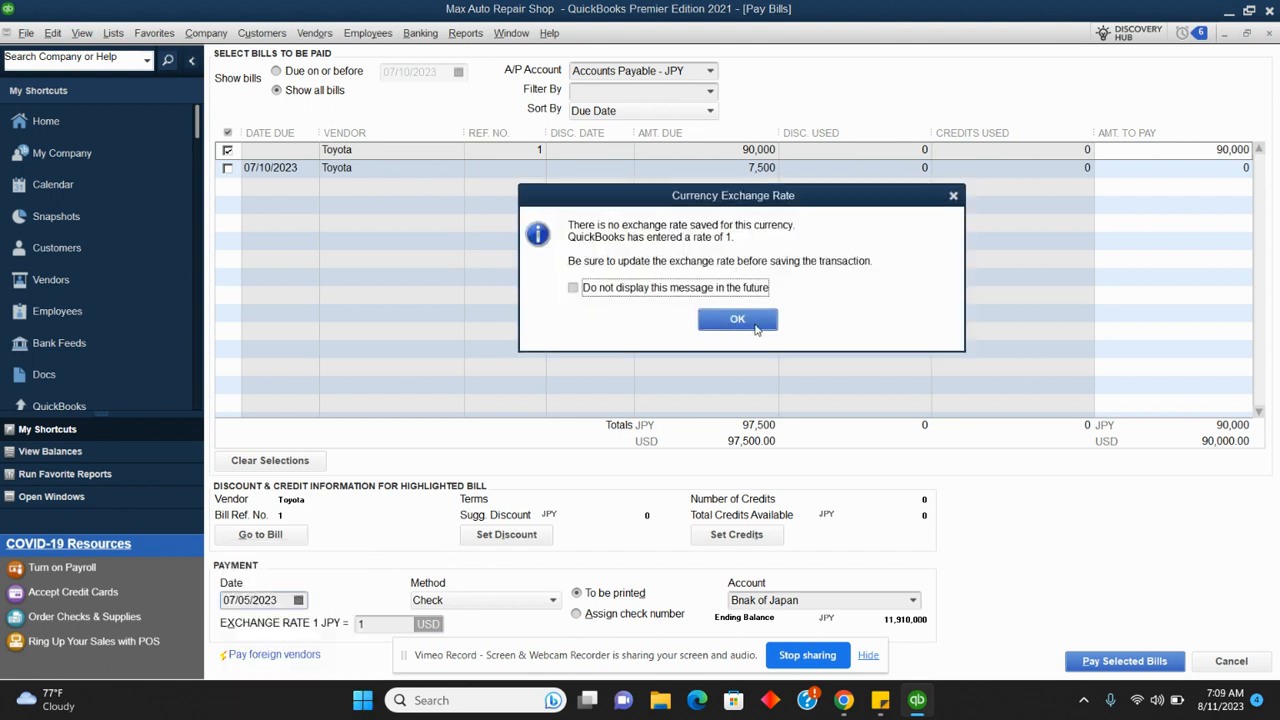
click(756, 326)
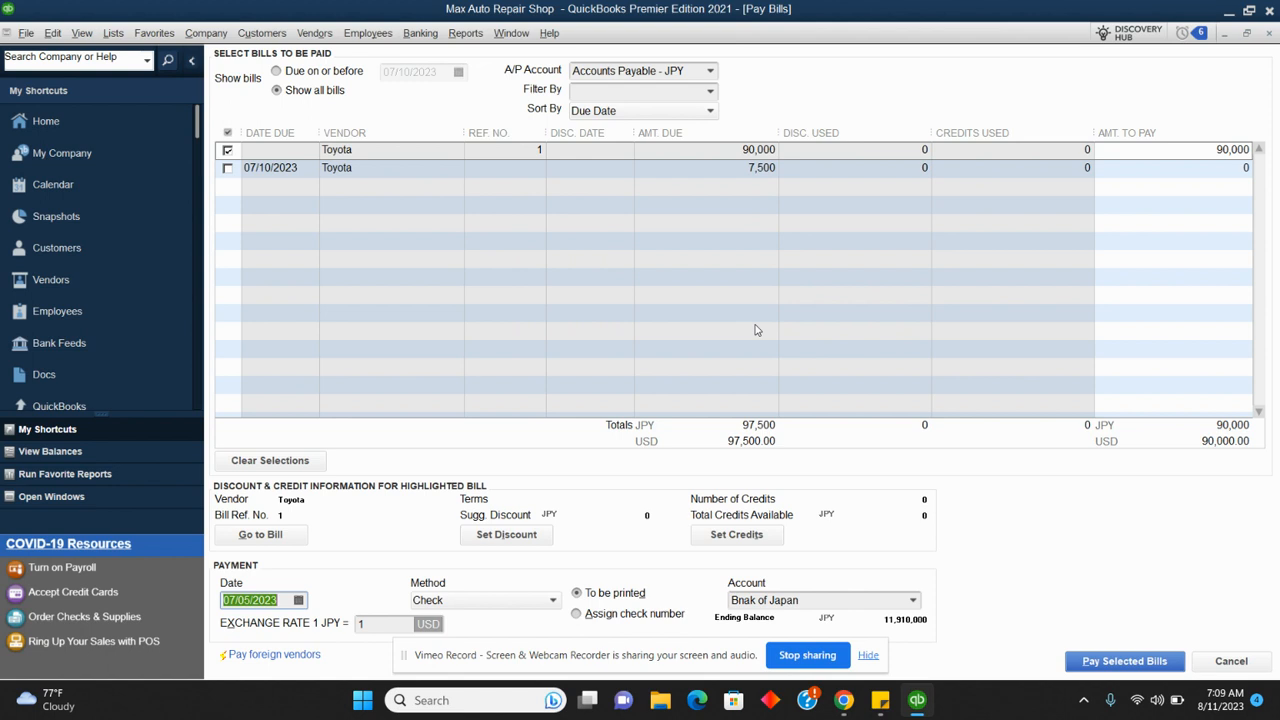
Set the payment's exchange rate to 190, pay the selected Toyota bill, and finish the payment
click(398, 622)
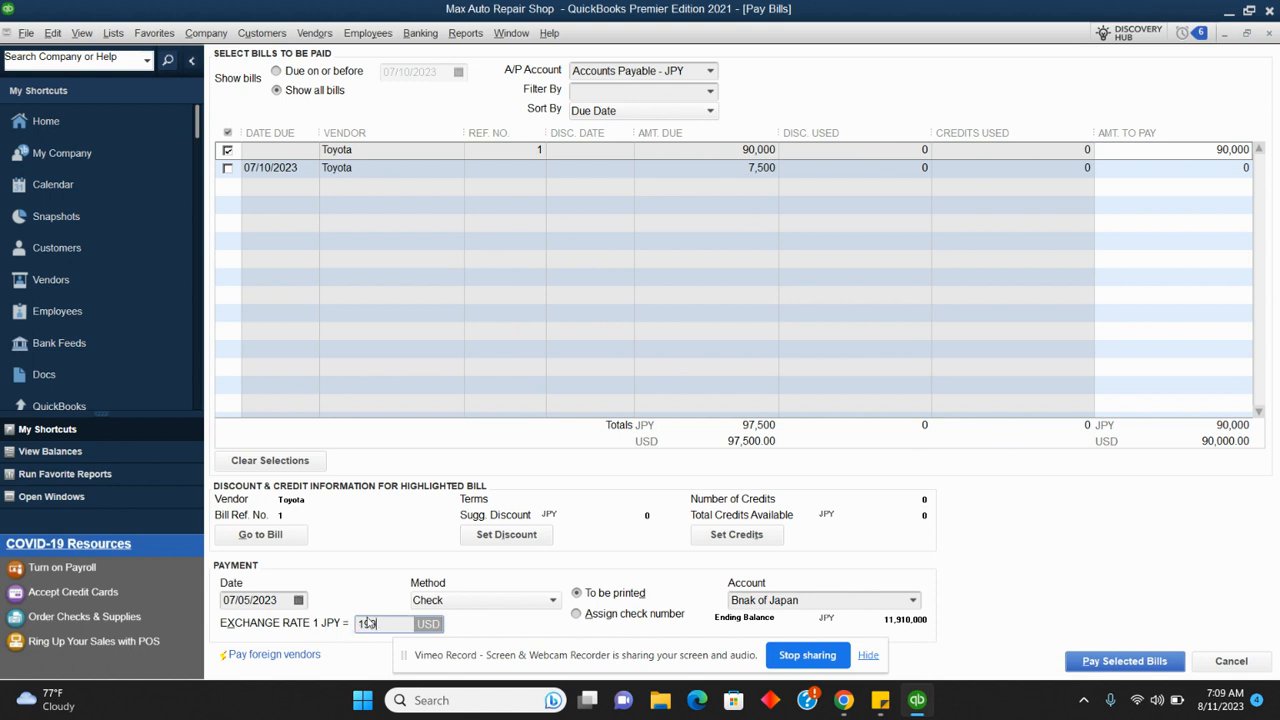
click(1102, 662)
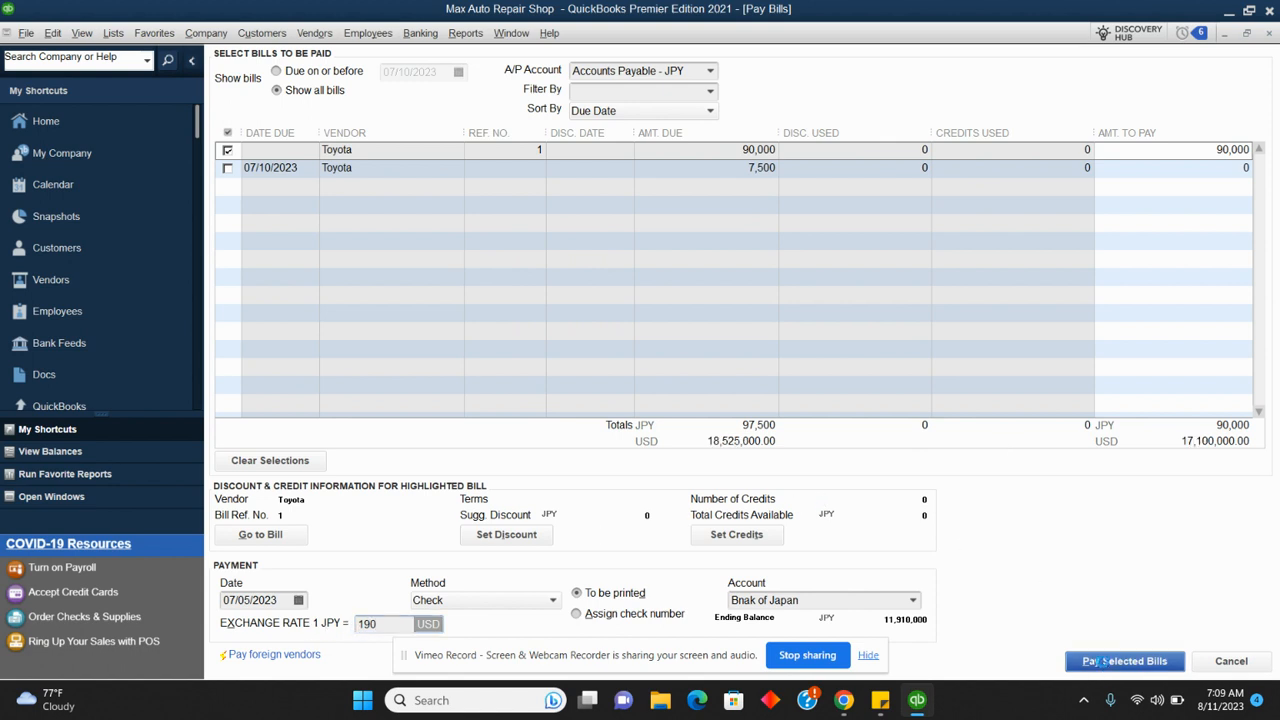
click(659, 457)
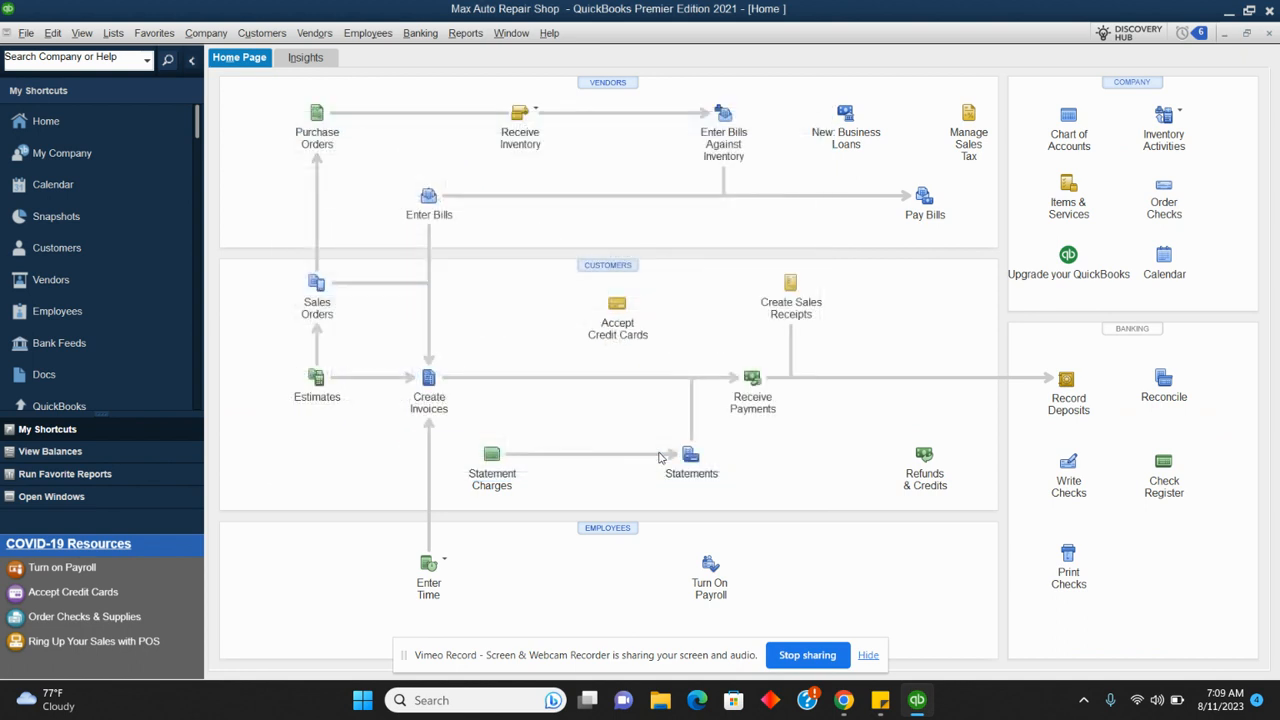
Open the Vendor Balance Summary report and examine the transactions behind Toyota's balance
click(465, 36)
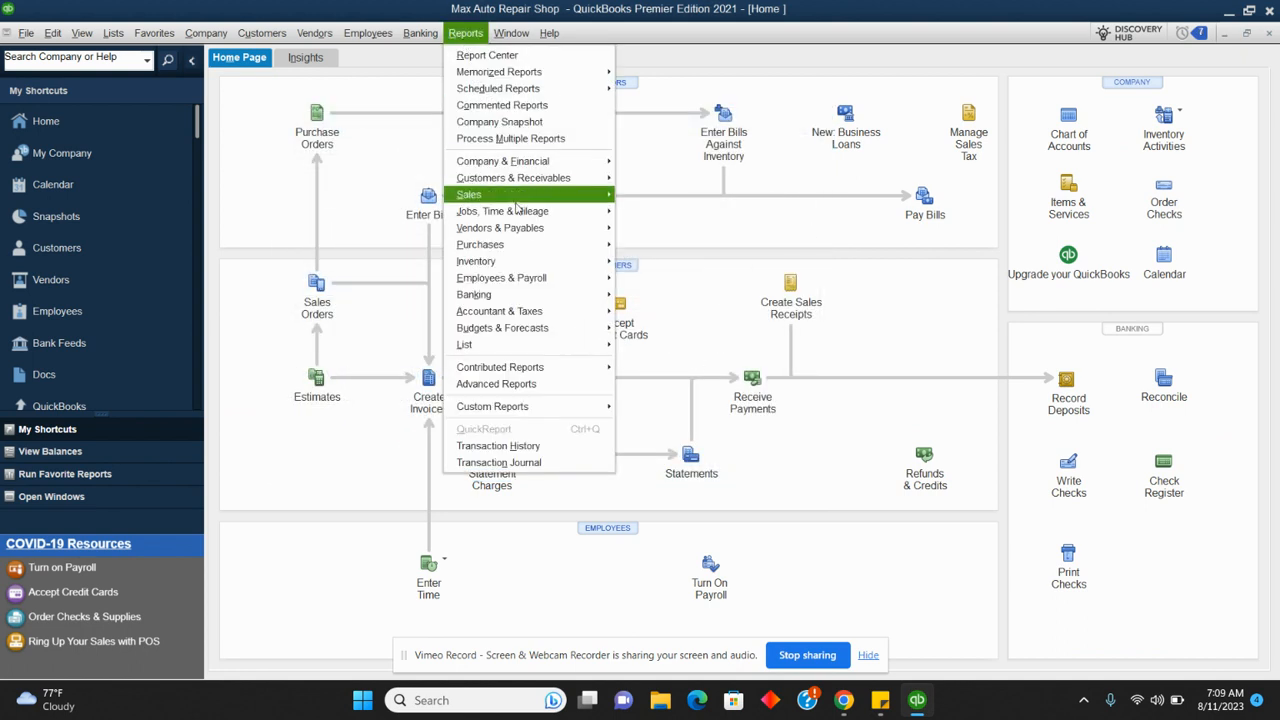
mouse_move(520, 230)
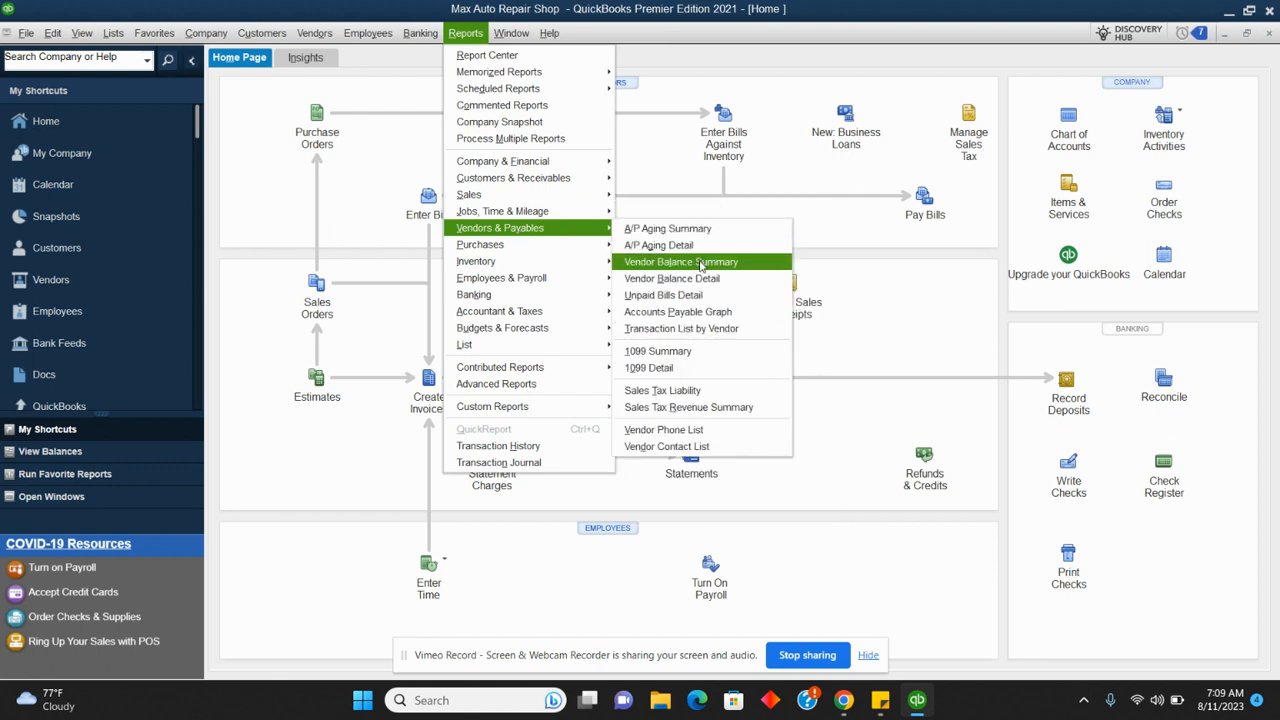
click(700, 260)
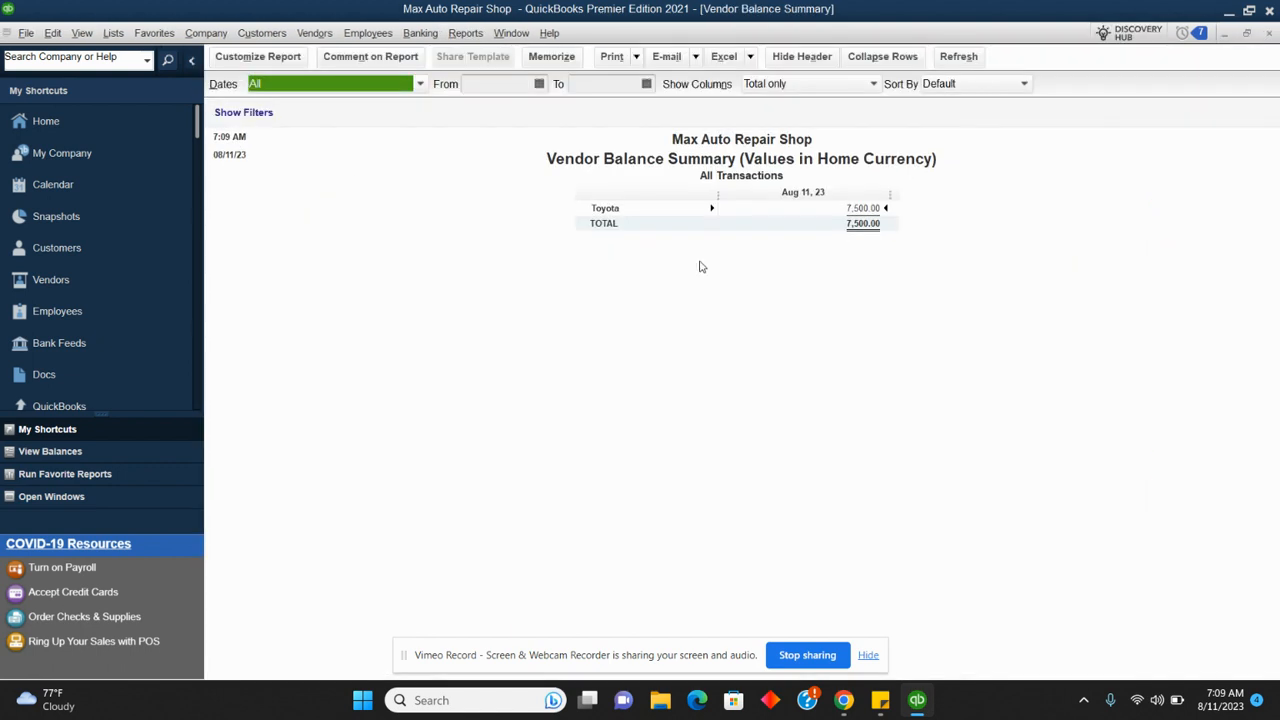
double_click(860, 209)
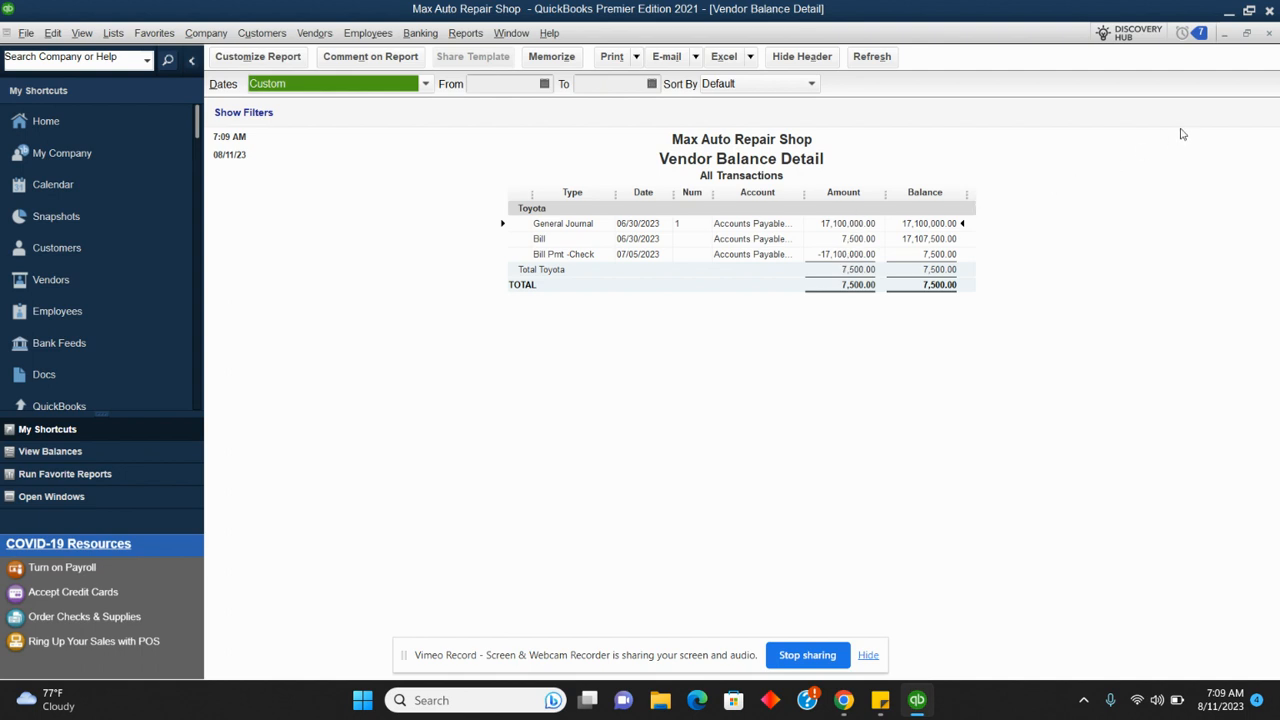
click(1269, 35)
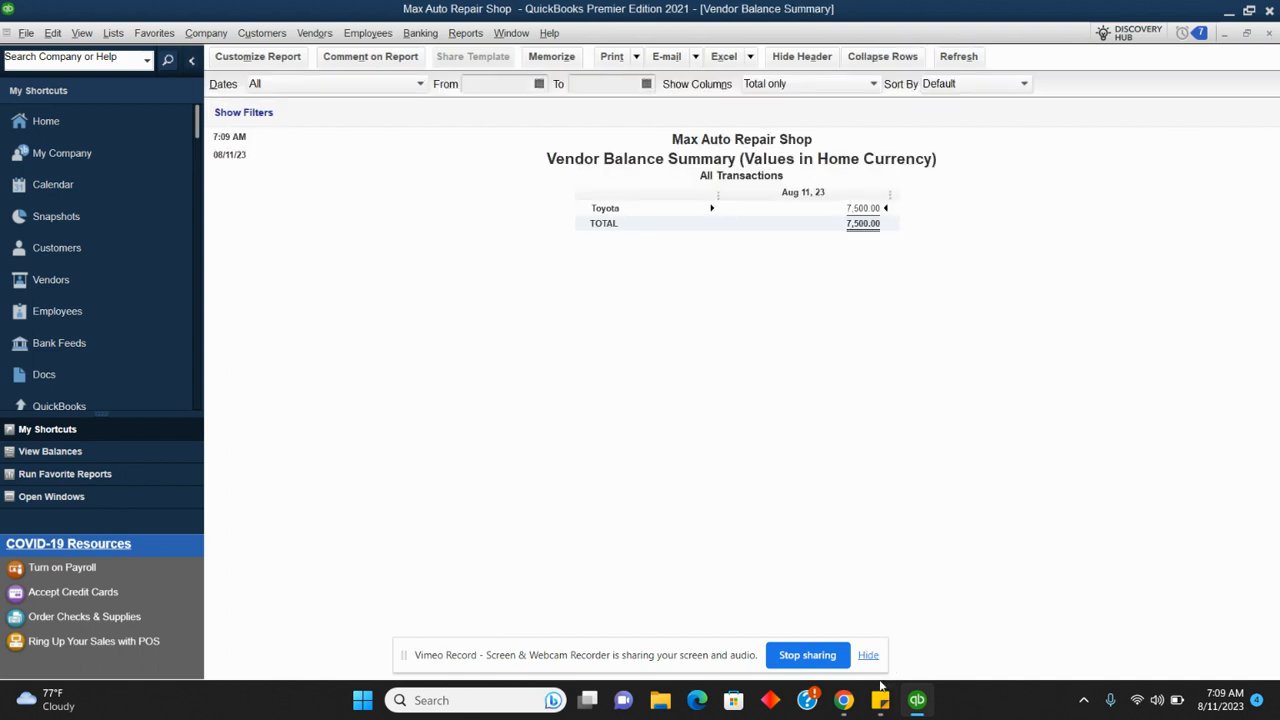
Review the auto parts shop task list in the browser's online notepad, and return to QuickBooks
mouse_move(848, 707)
click(788, 650)
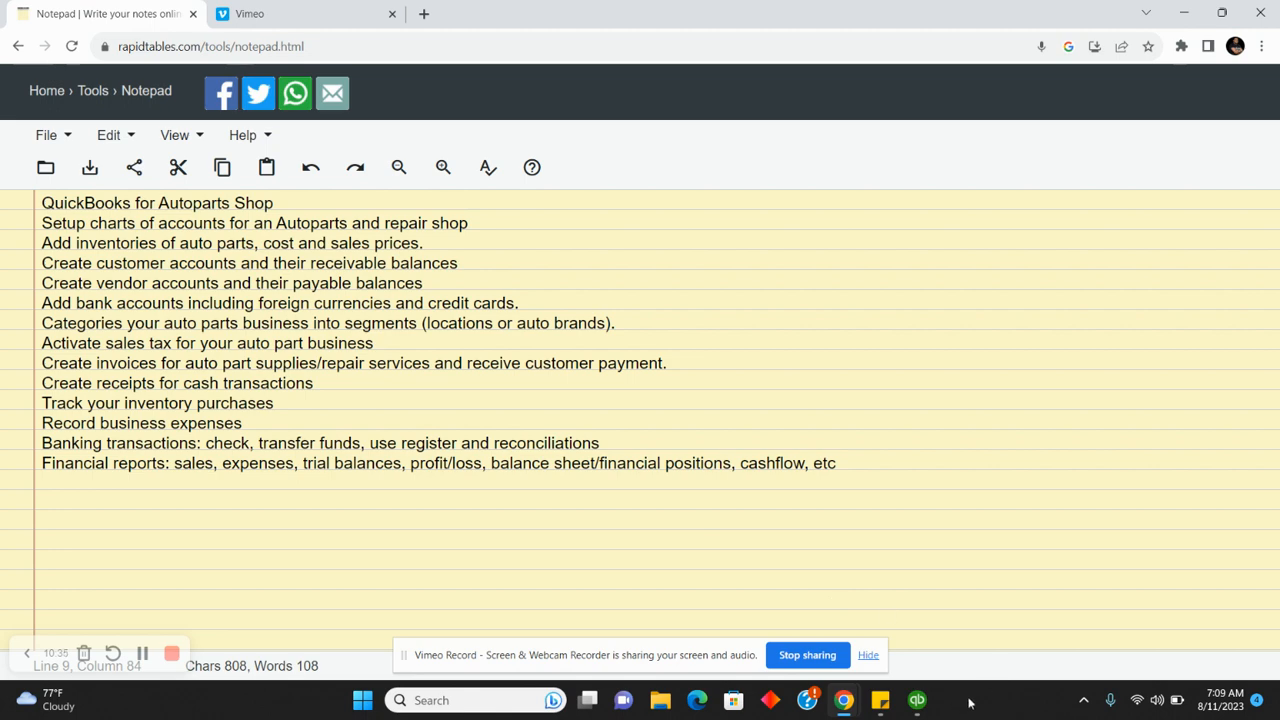
click(917, 700)
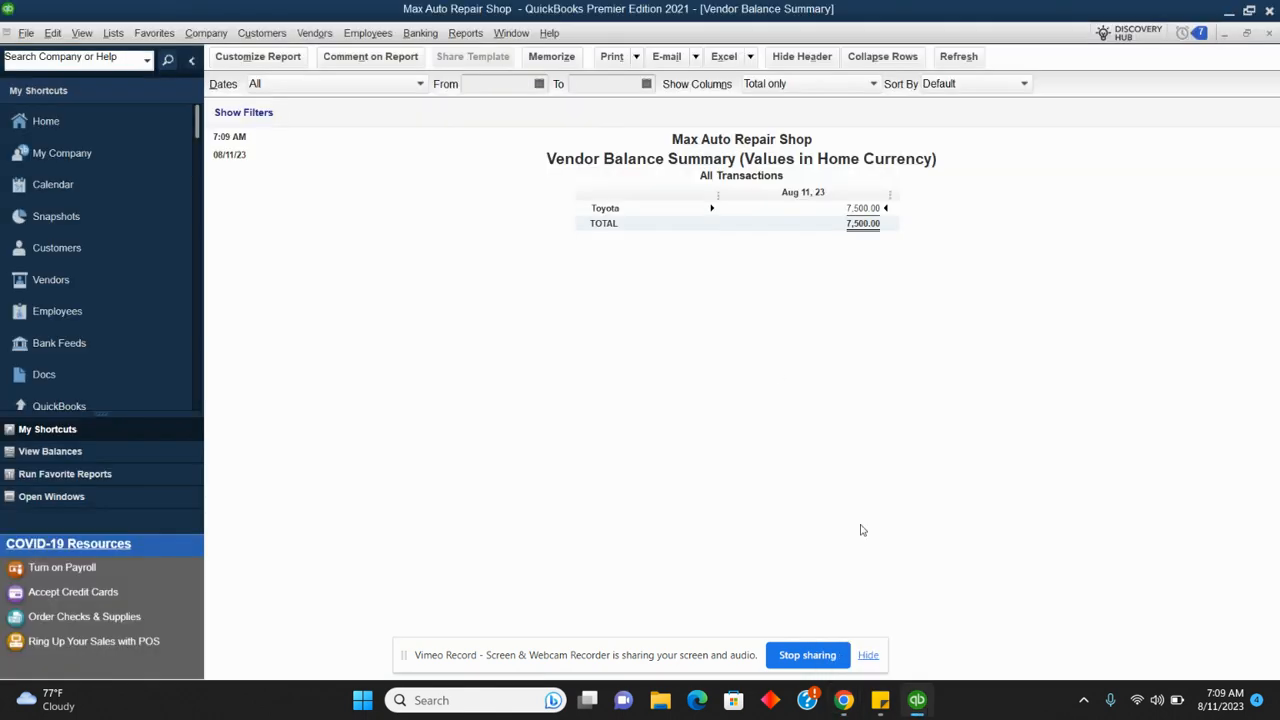
Start a new invoice and add a new customer named "SVB Tech" from it
click(80, 130)
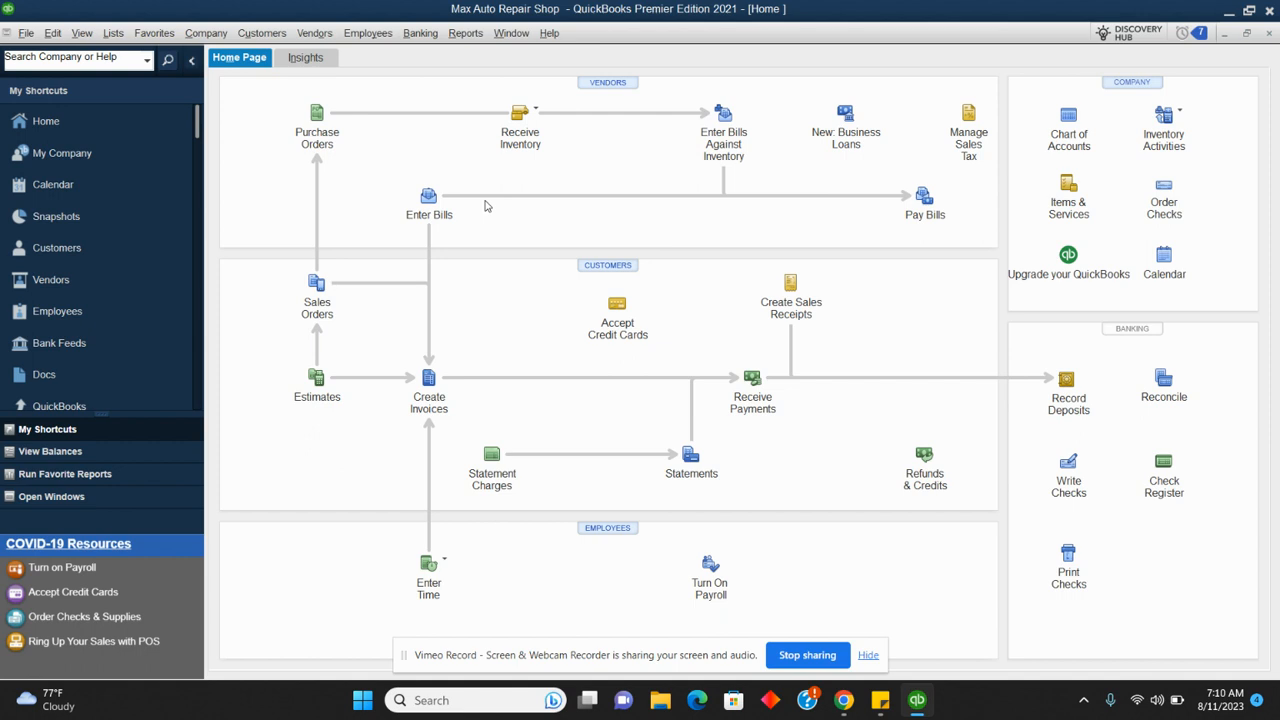
click(431, 379)
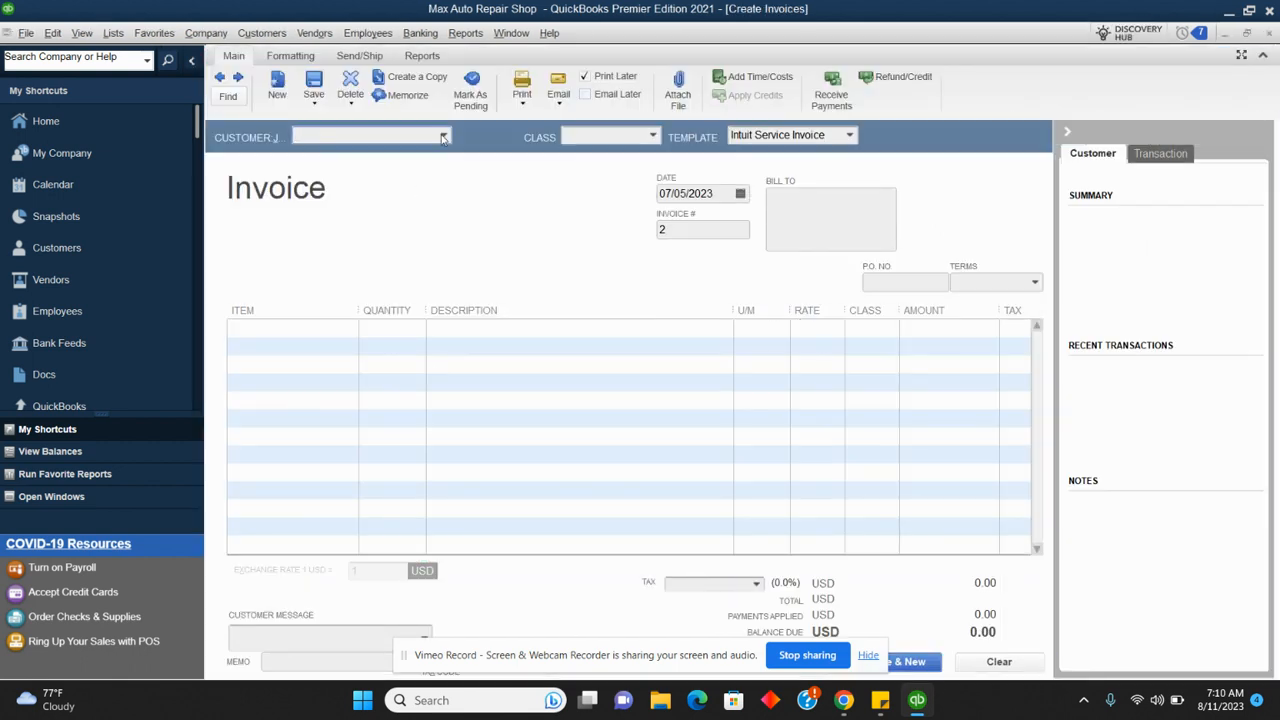
click(443, 136)
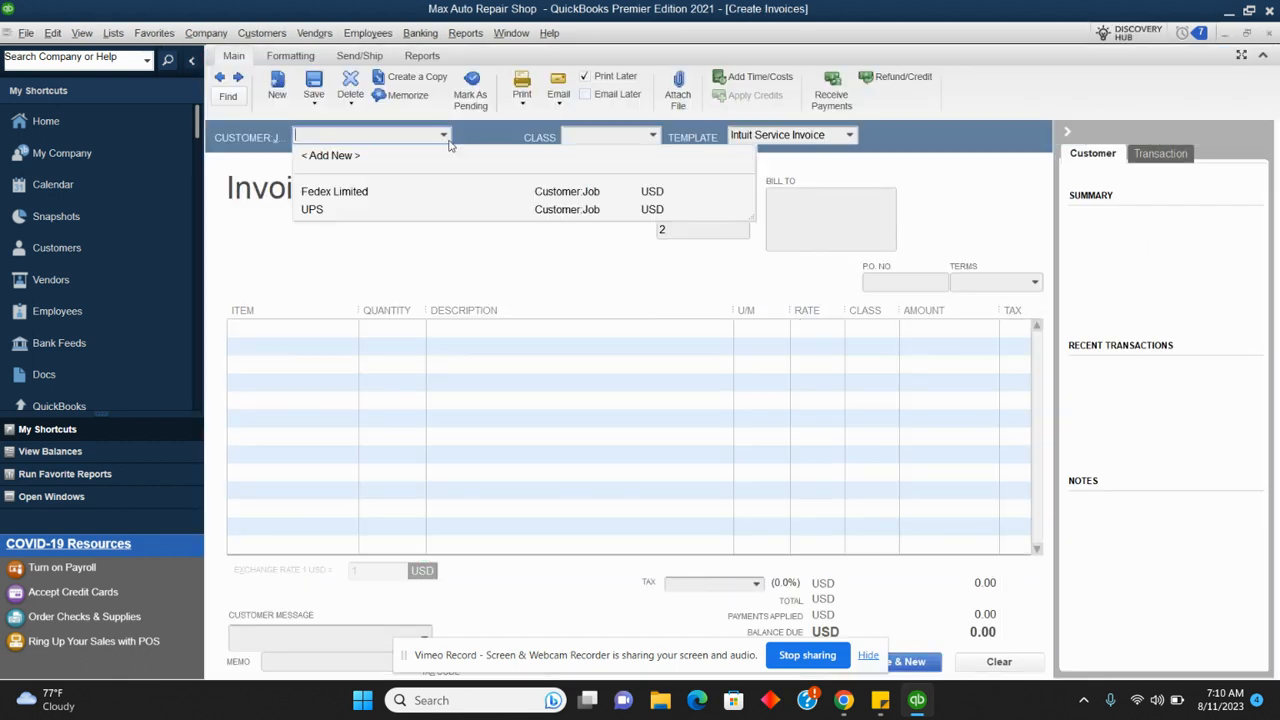
click(369, 157)
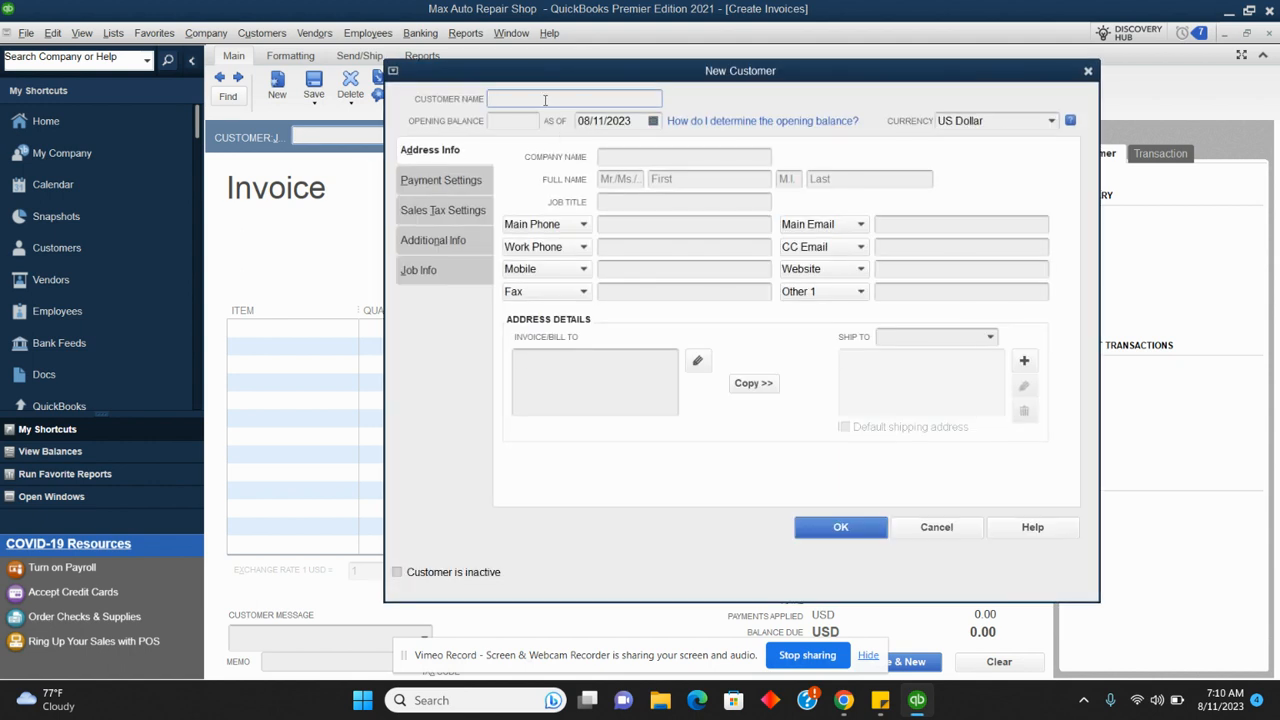
text(SVB Tech)
Enter "SVB Tech" as the new customer's billing details and save the customer to the invoice
click(638, 362)
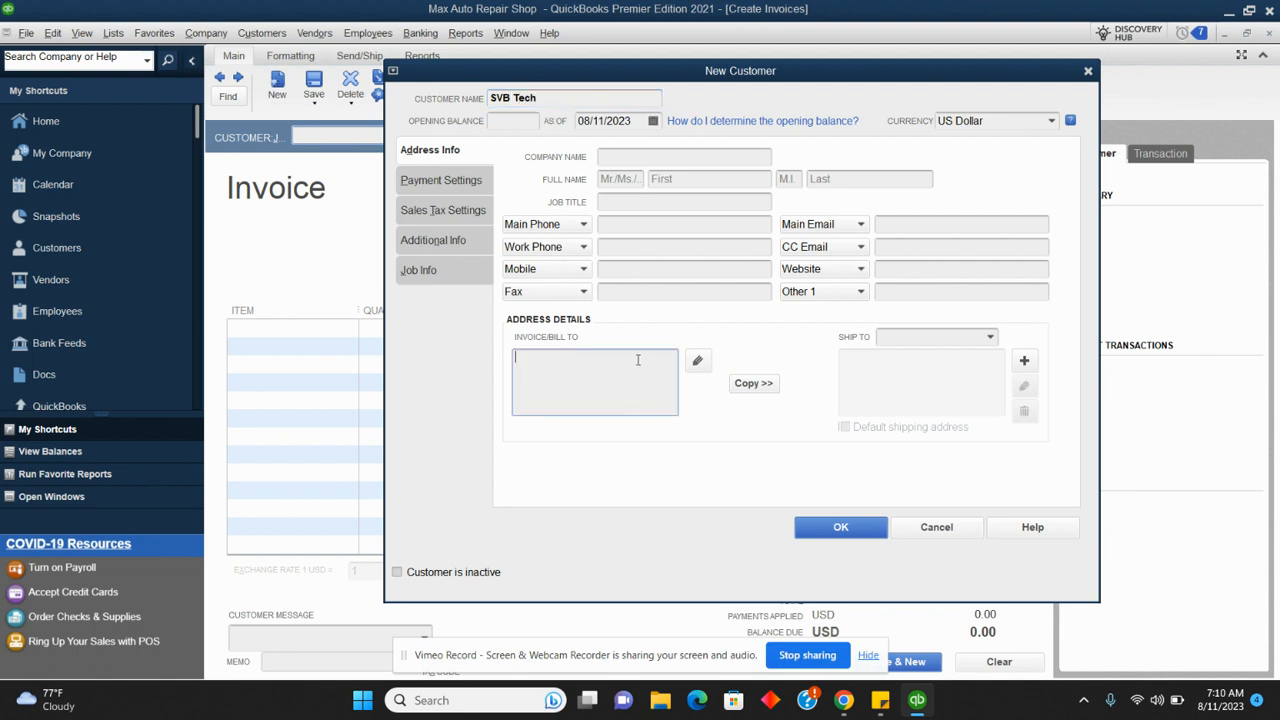
text(SVB TEchy)
key(BackSpace)
key(BackSpace)
text(h)
key(BackSpace)
key(BackSpace)
key(BackSpace)
text(ech)
click(818, 532)
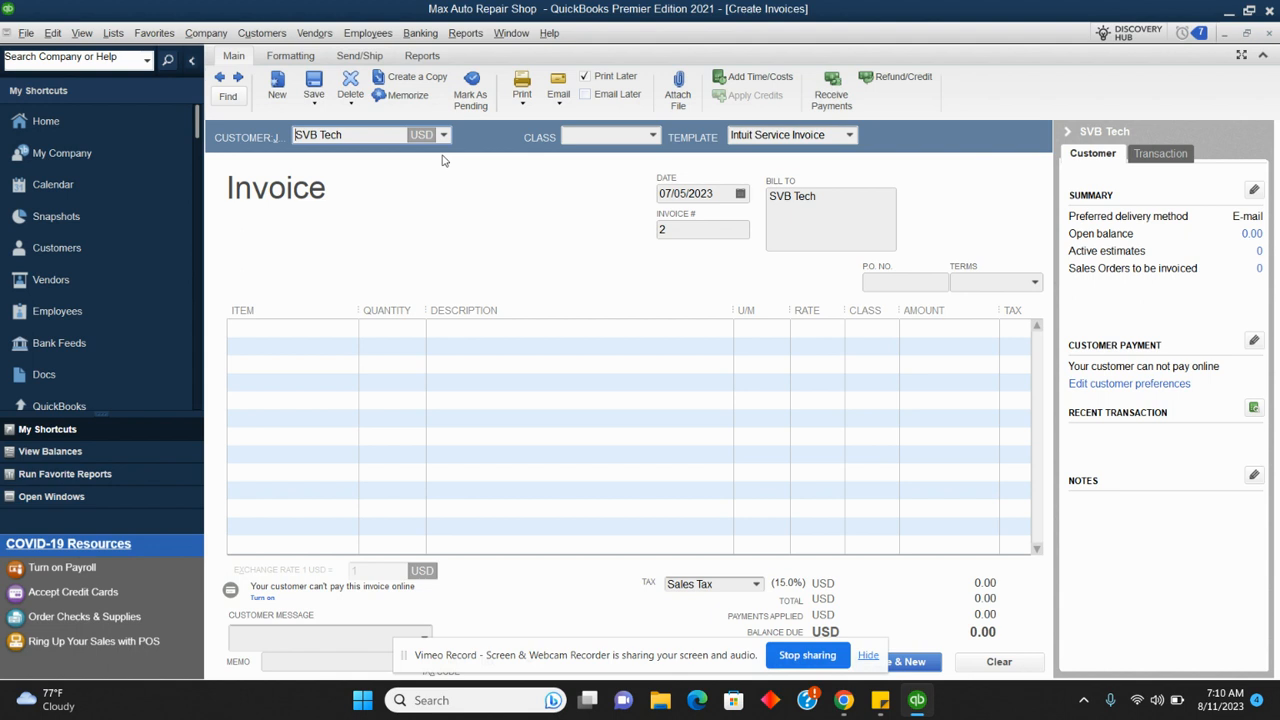
Add a new service item named "Auto Repair" linked to the Auto repair services income account, and use it on the invoice's first line
click(340, 327)
click(350, 328)
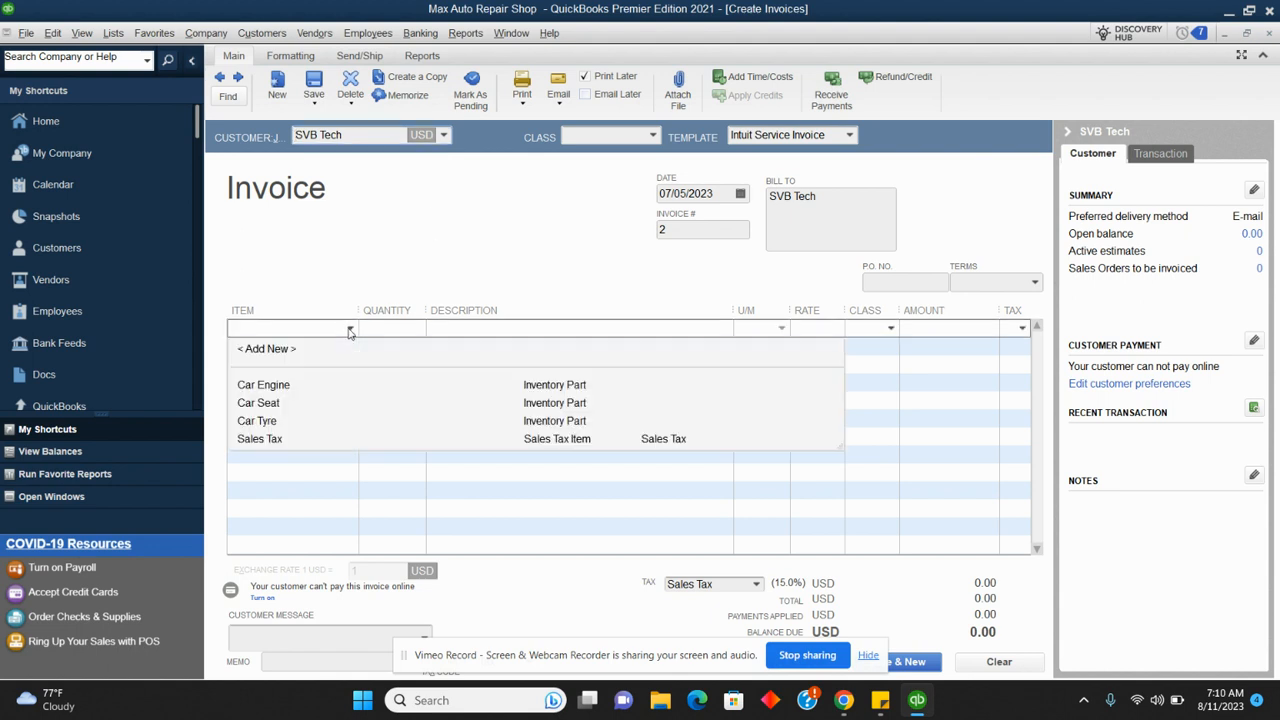
click(290, 352)
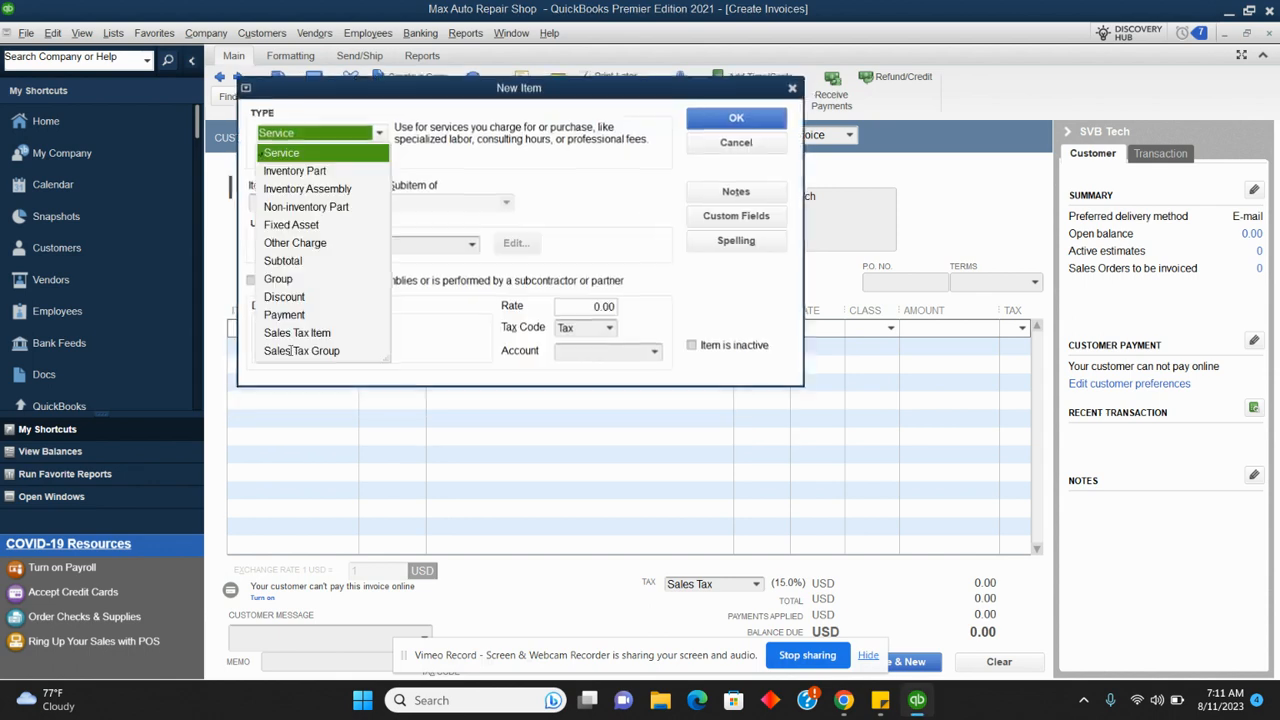
click(296, 155)
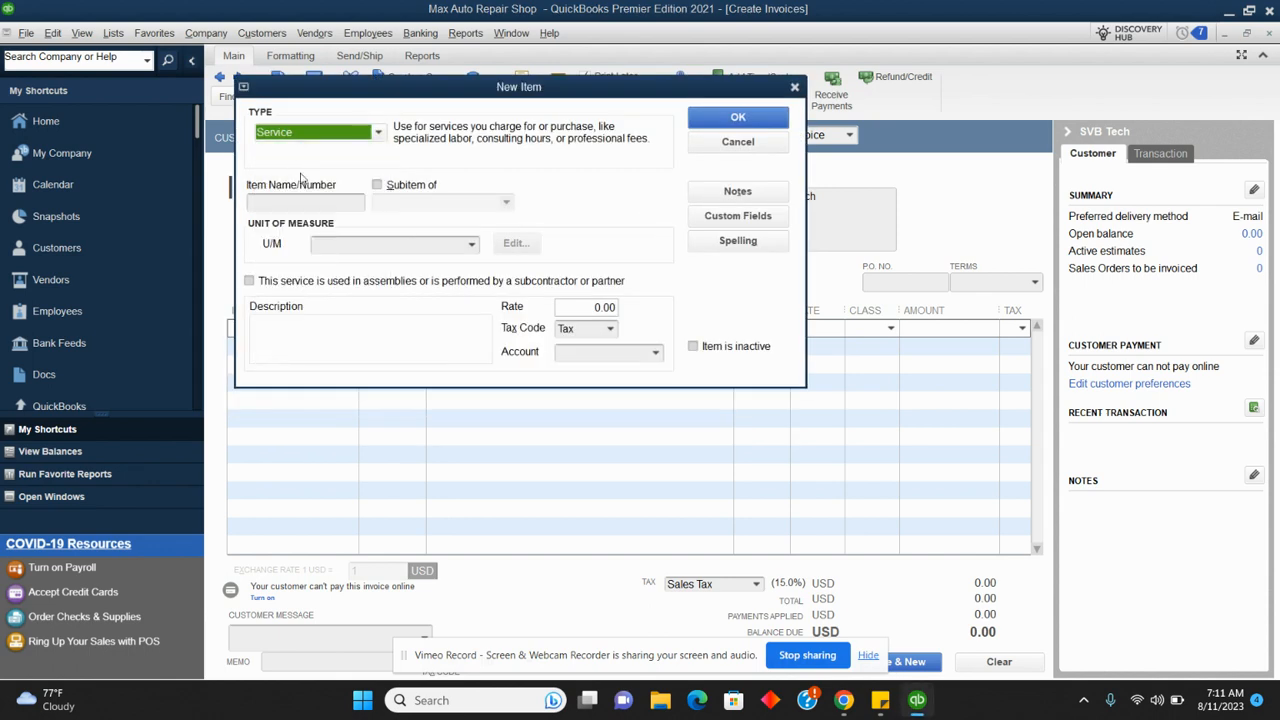
click(301, 204)
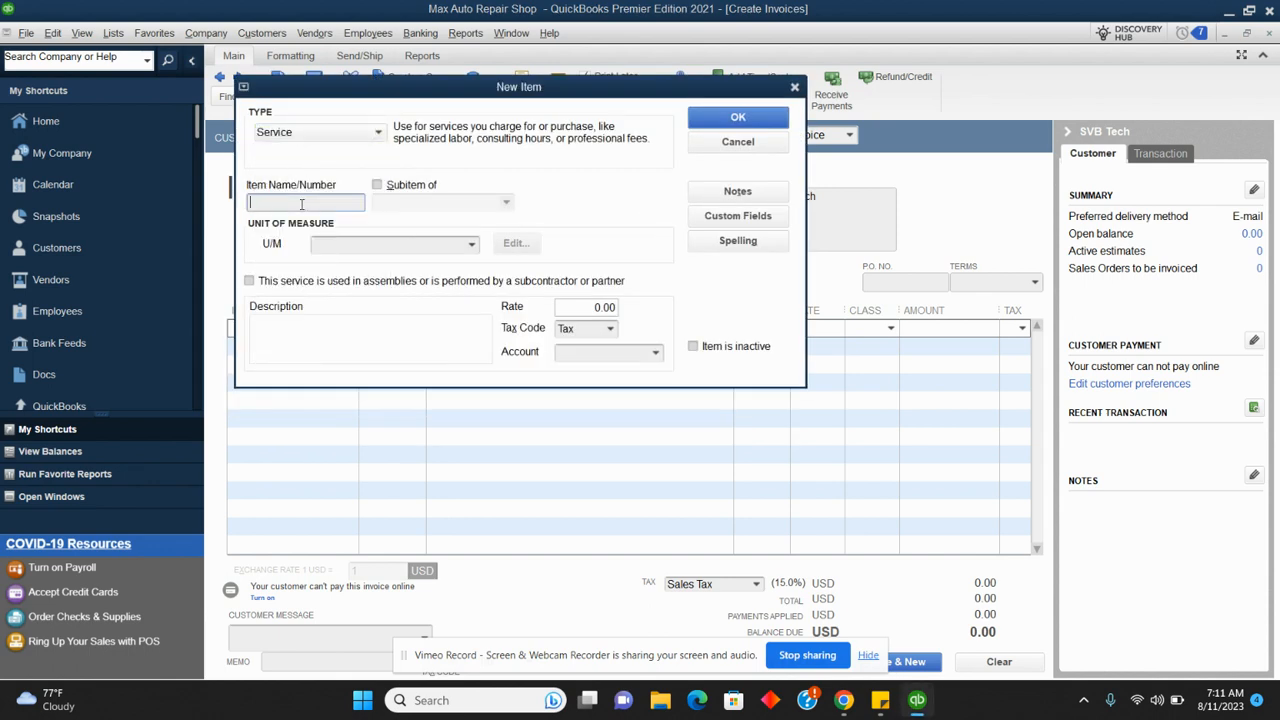
text(Auto Repair)
click(657, 354)
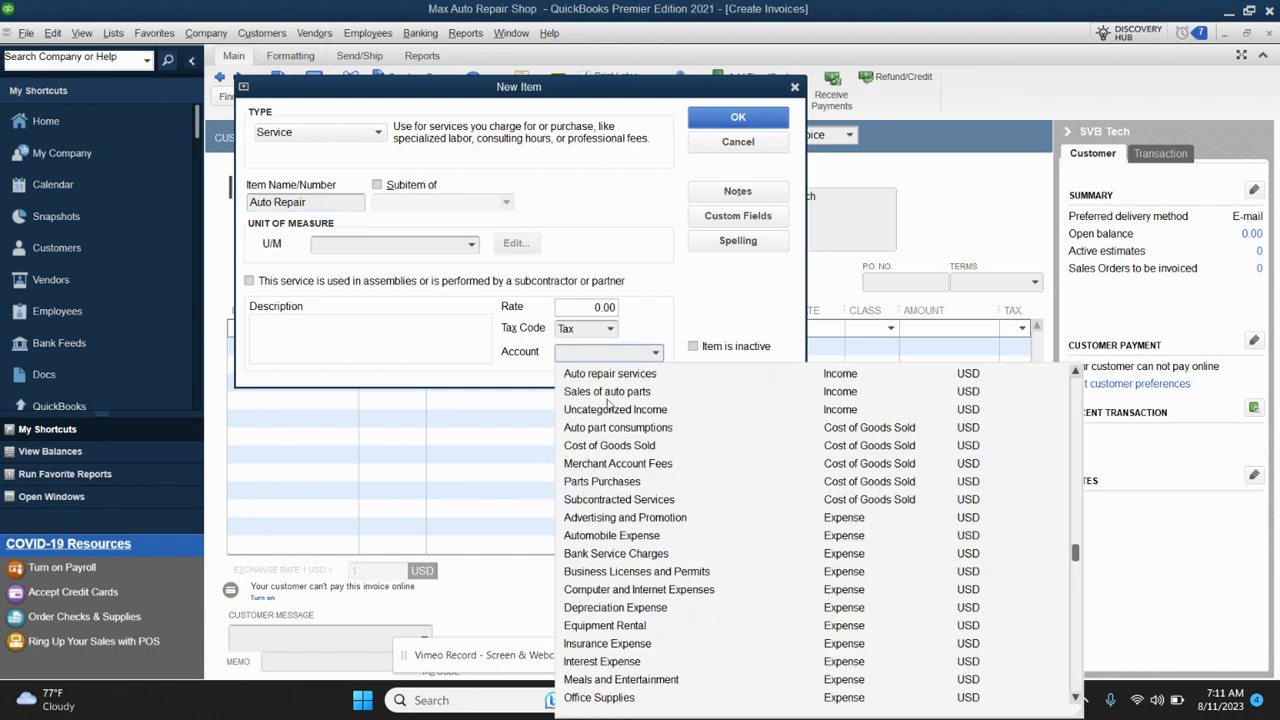
click(586, 375)
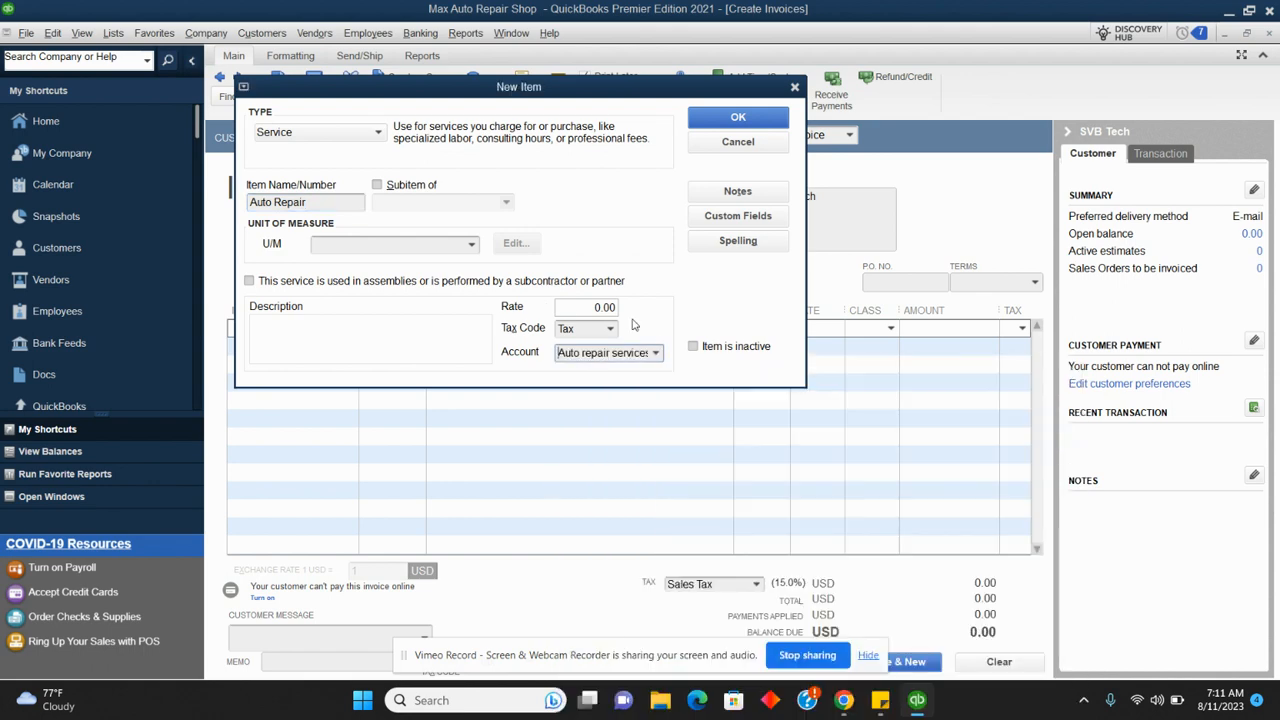
click(760, 118)
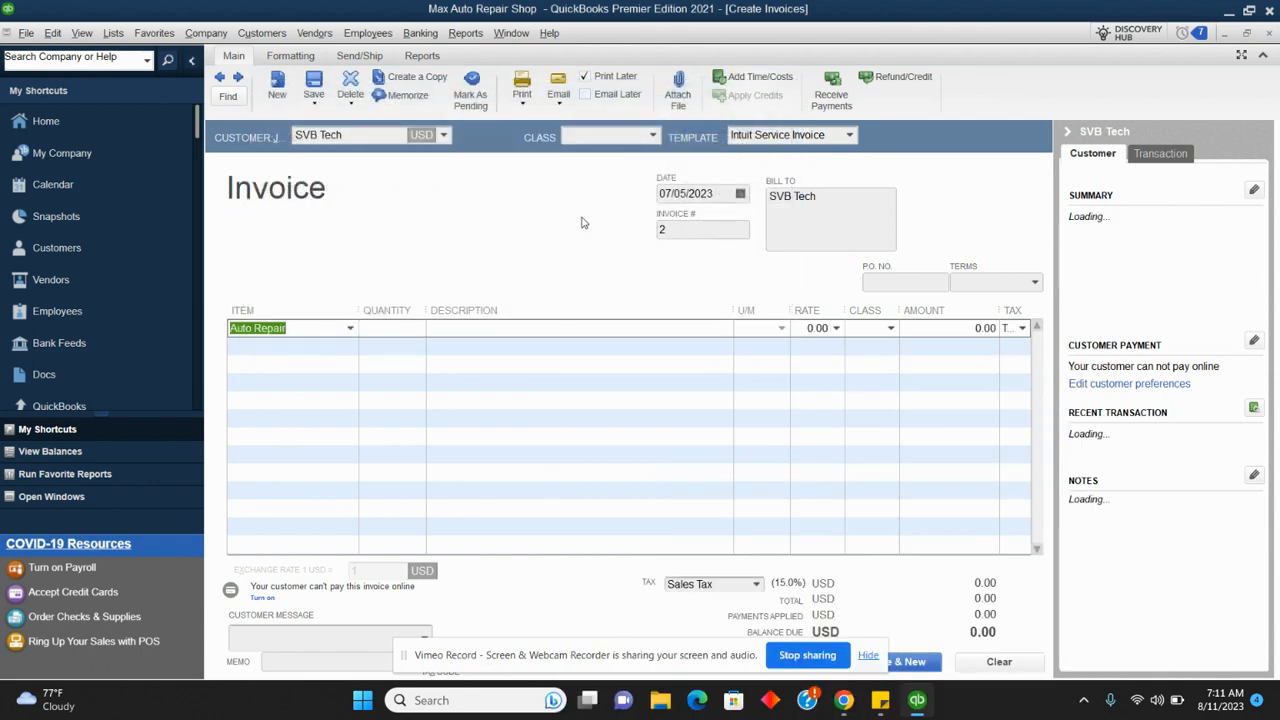
Set the Auto Repair line's rate to 120,000 and its class to Ford, and save the invoice
click(350, 328)
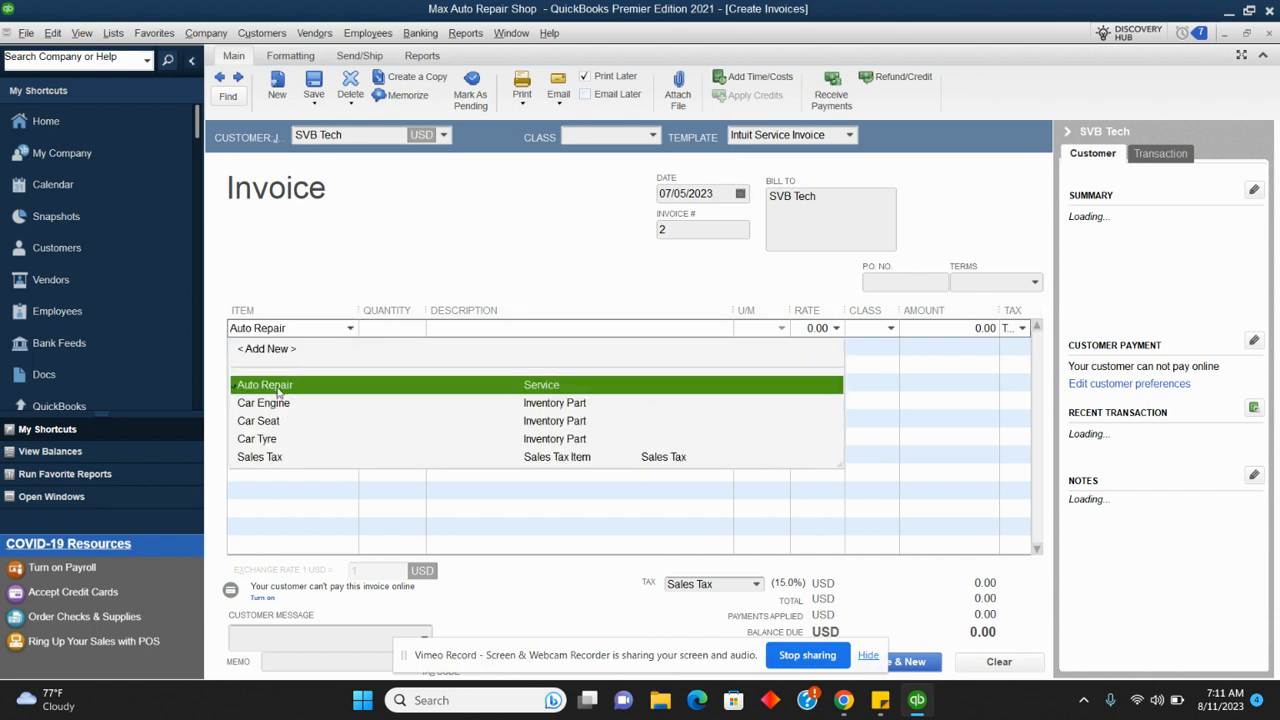
click(550, 260)
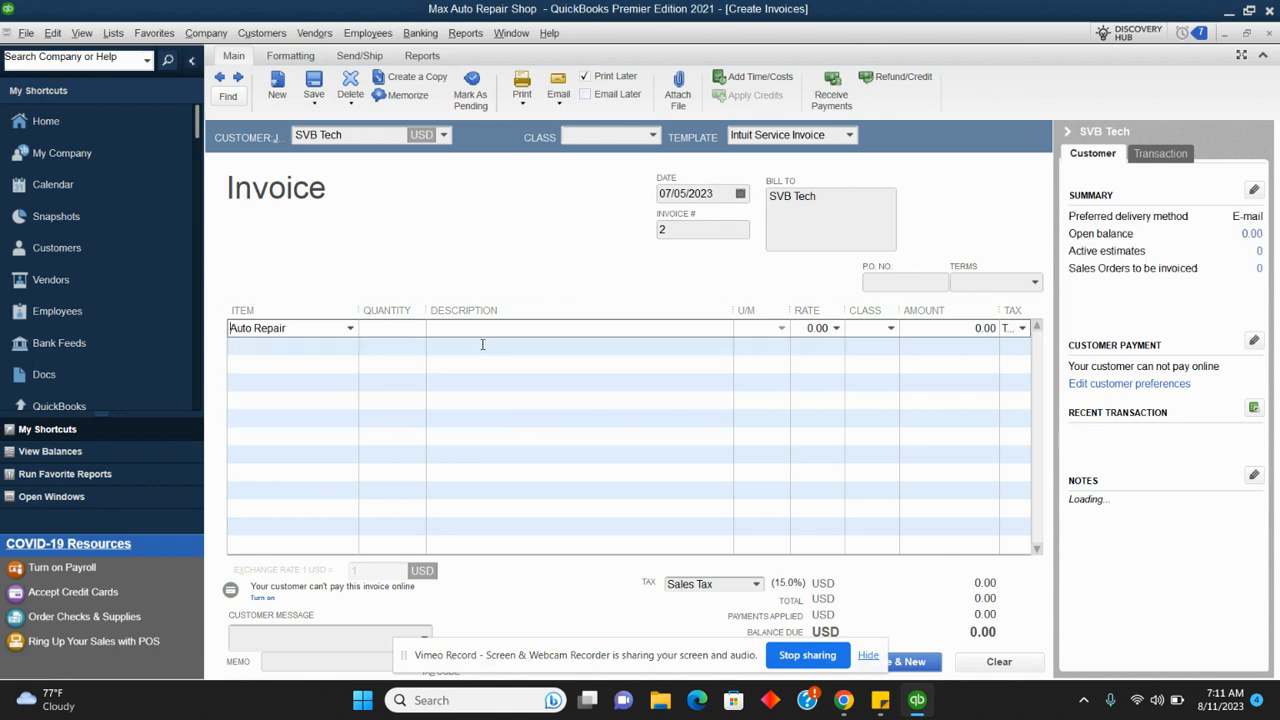
click(801, 330)
text(120000)
key(Tab)
click(890, 330)
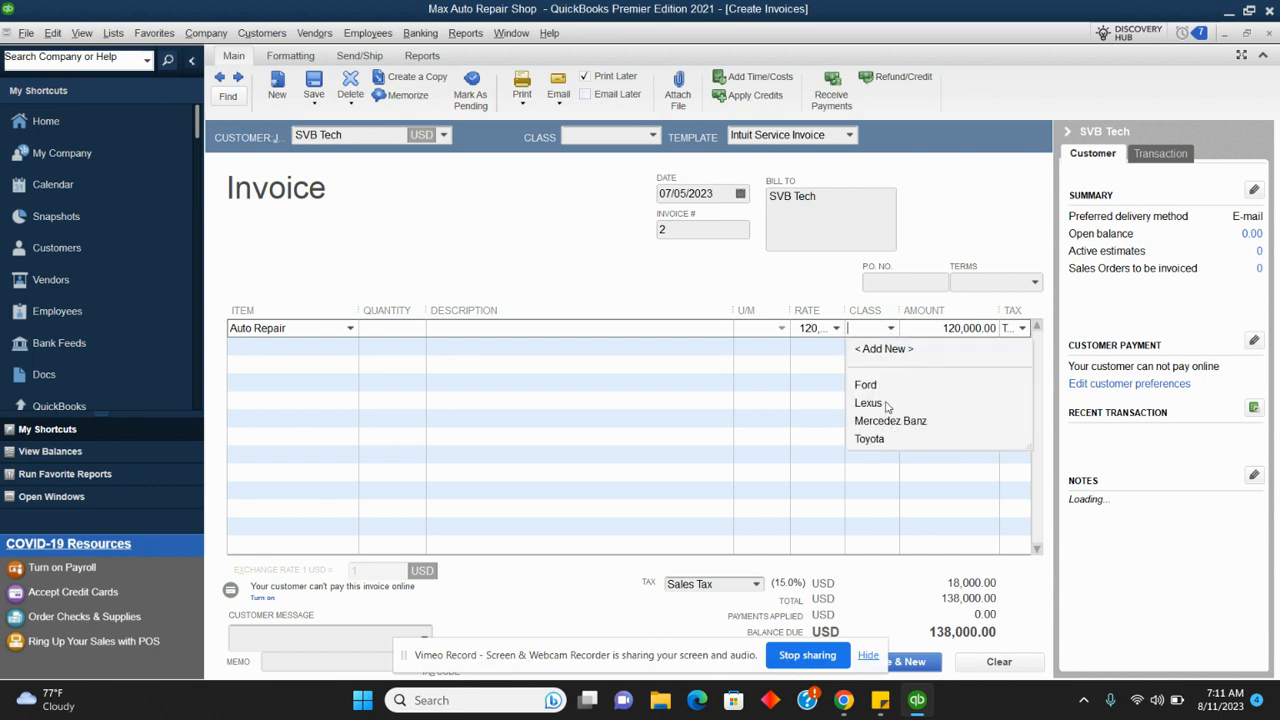
click(866, 385)
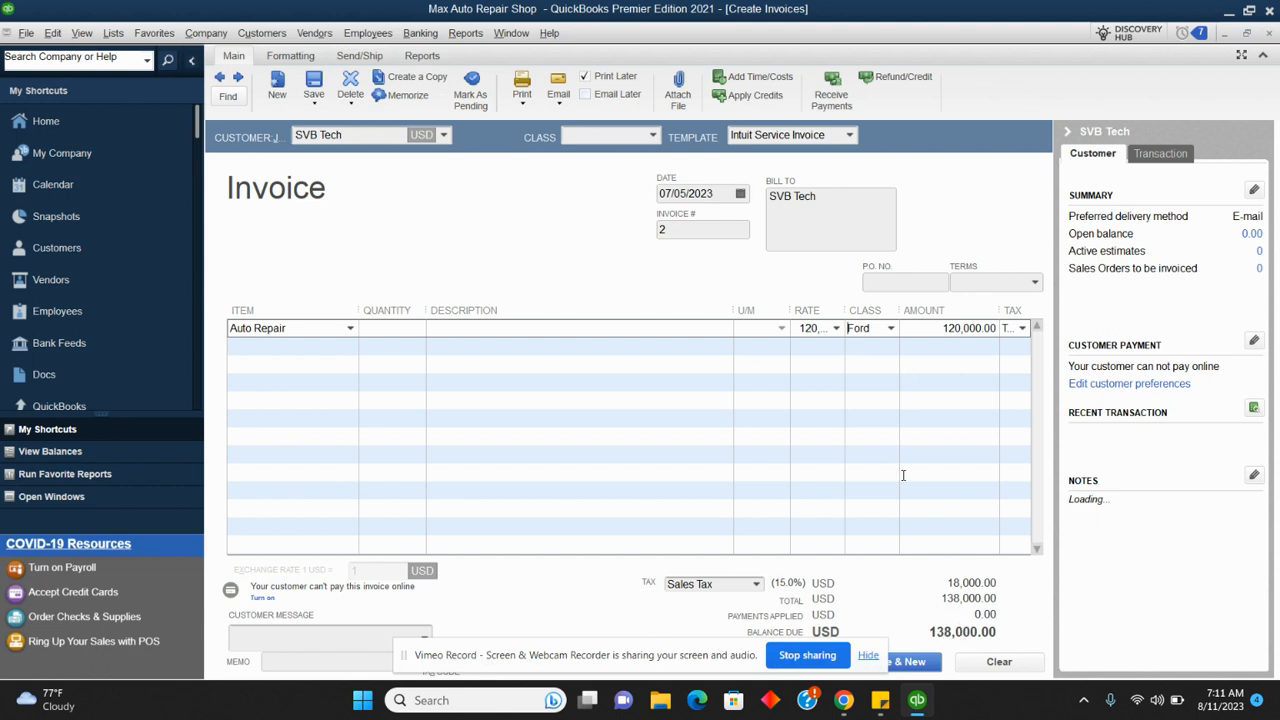
click(917, 663)
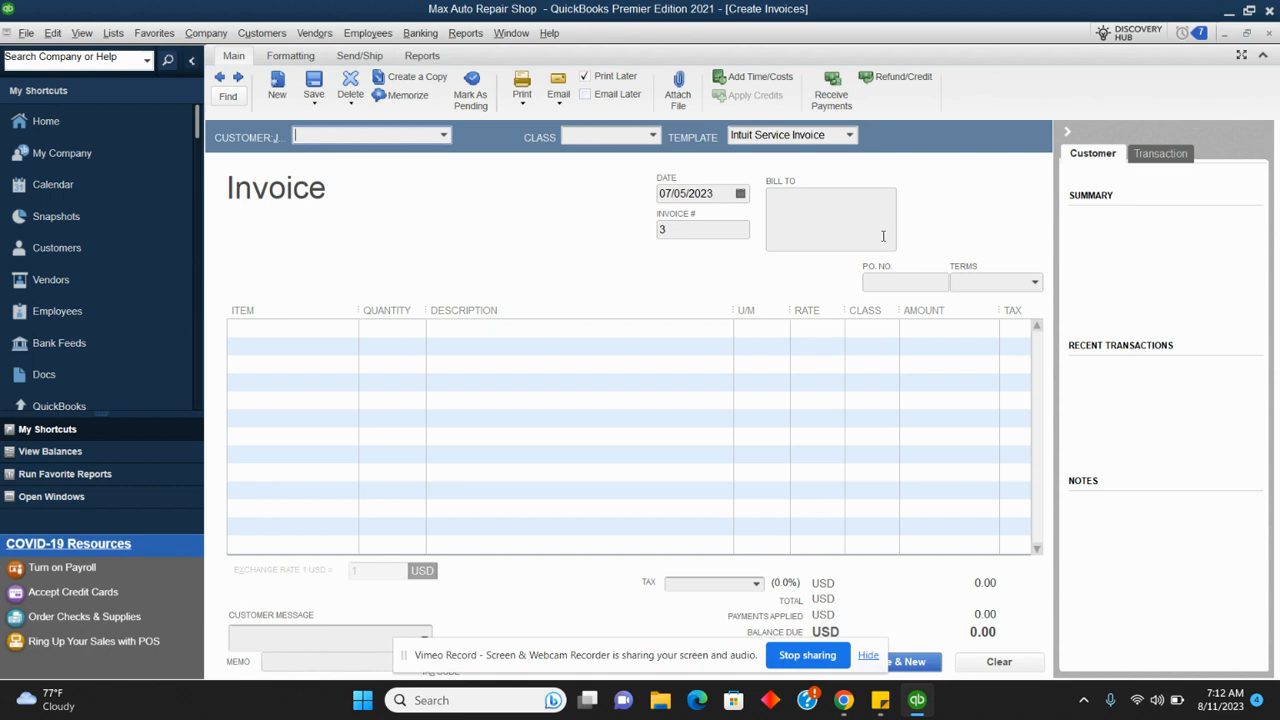
Start an inventory quantity adjustment and list Car Engine and Car Tyre as the items to adjust
click(82, 123)
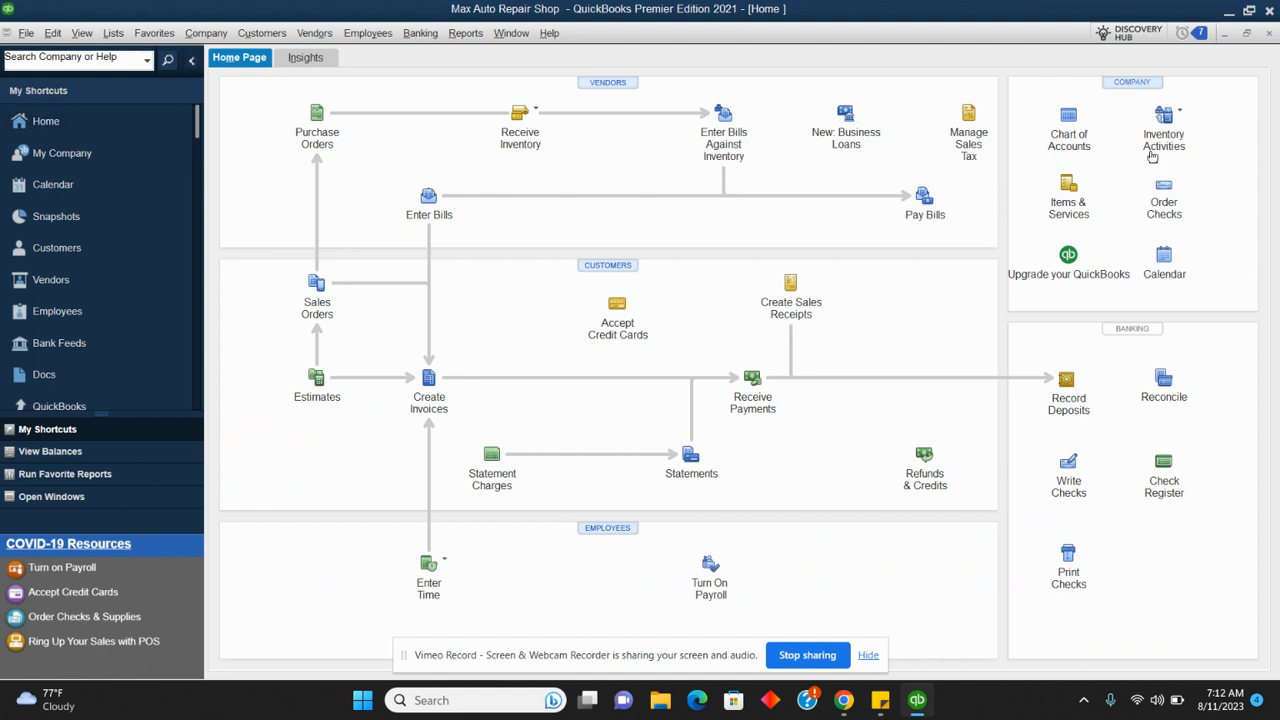
click(1182, 118)
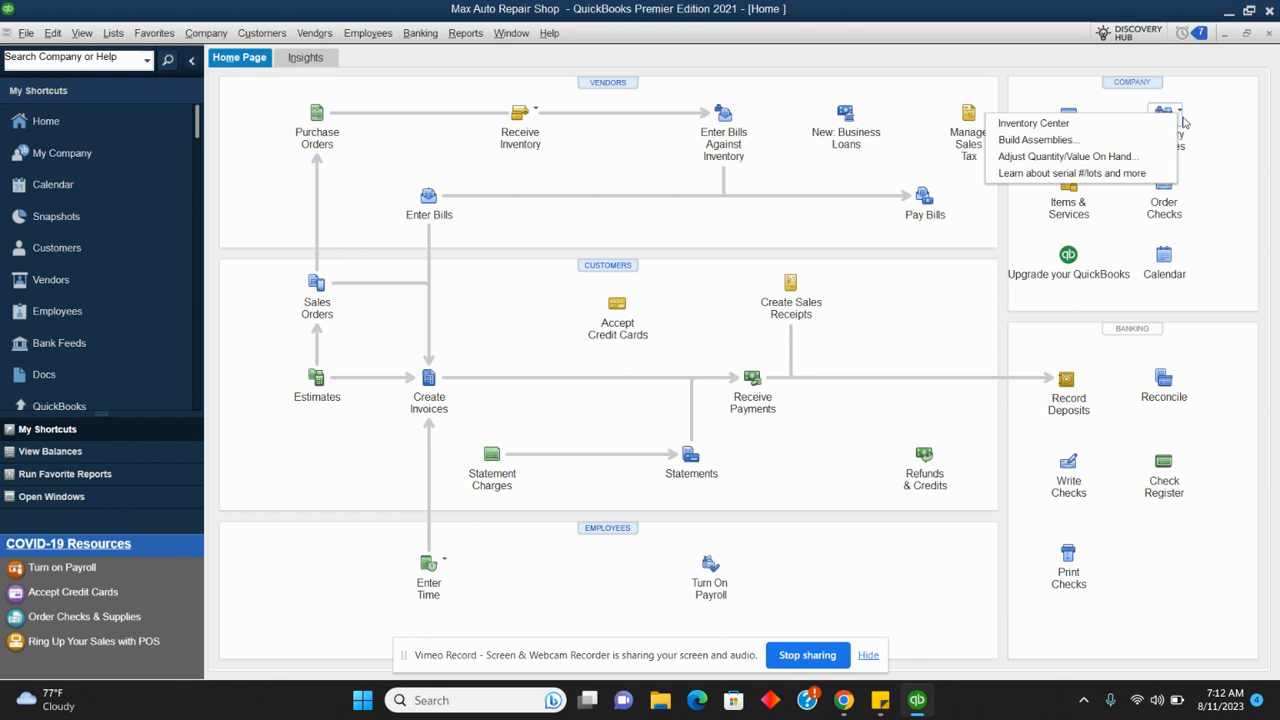
click(1093, 157)
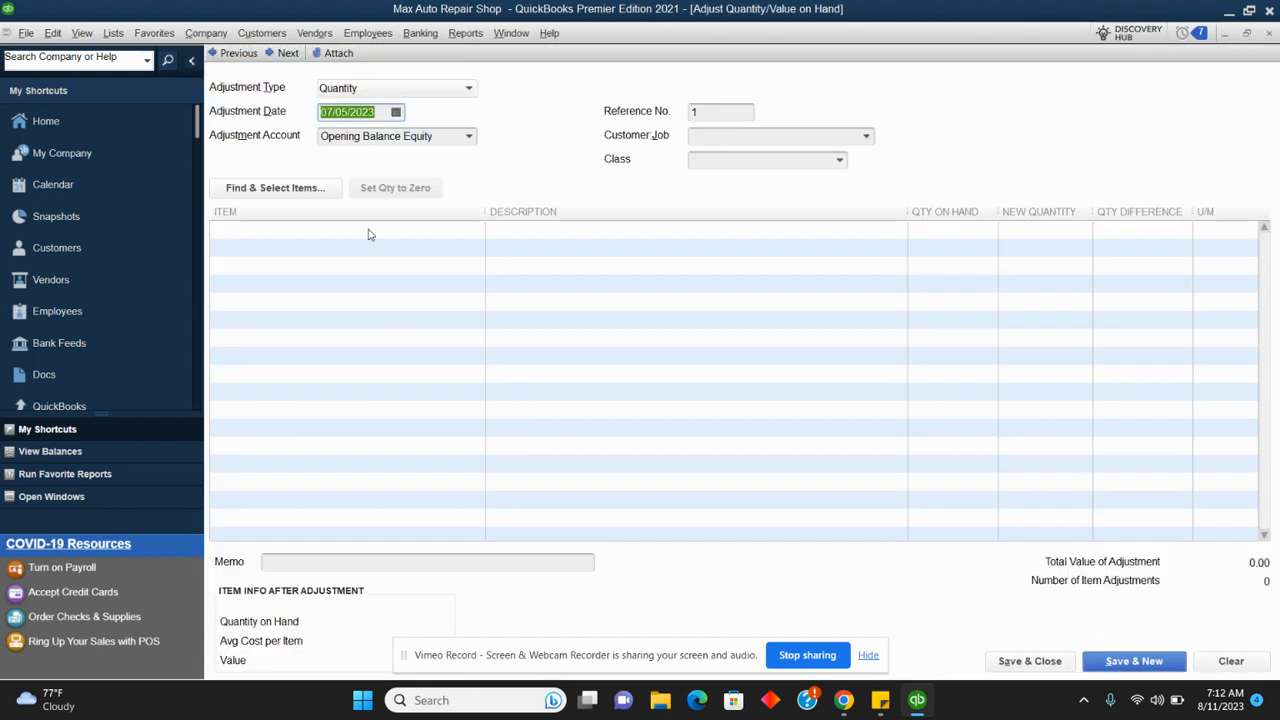
click(311, 230)
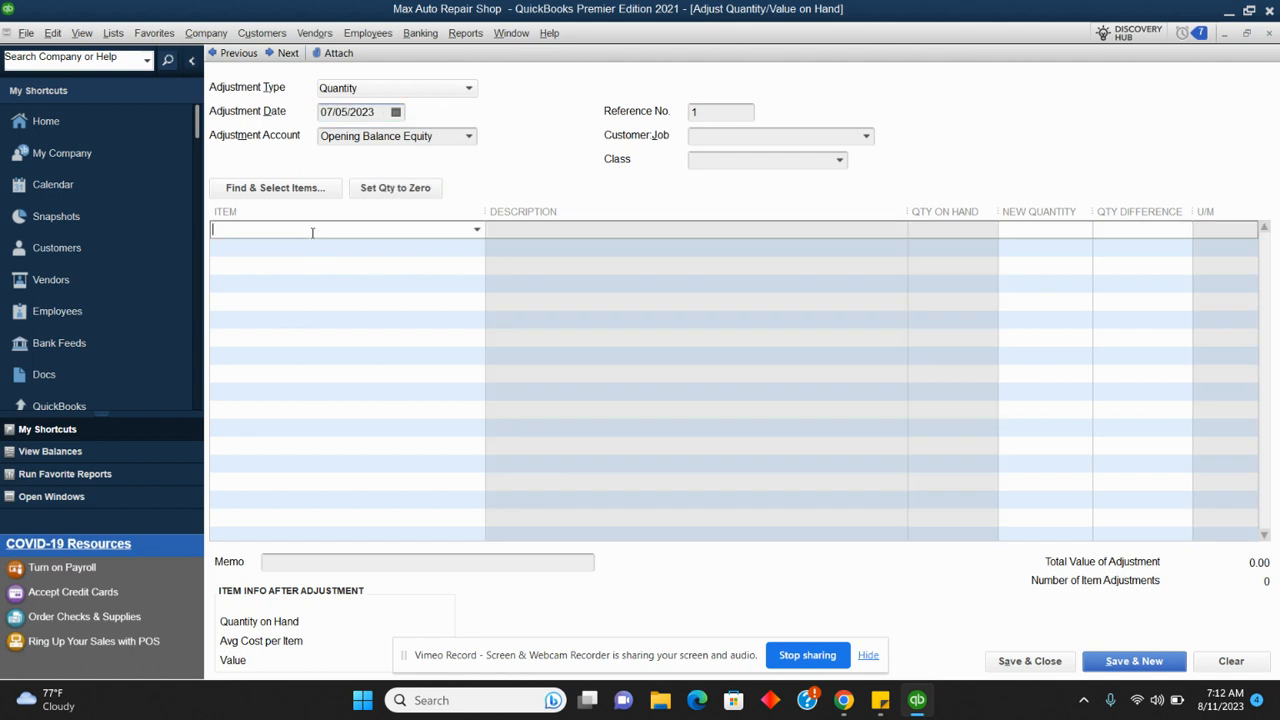
click(477, 231)
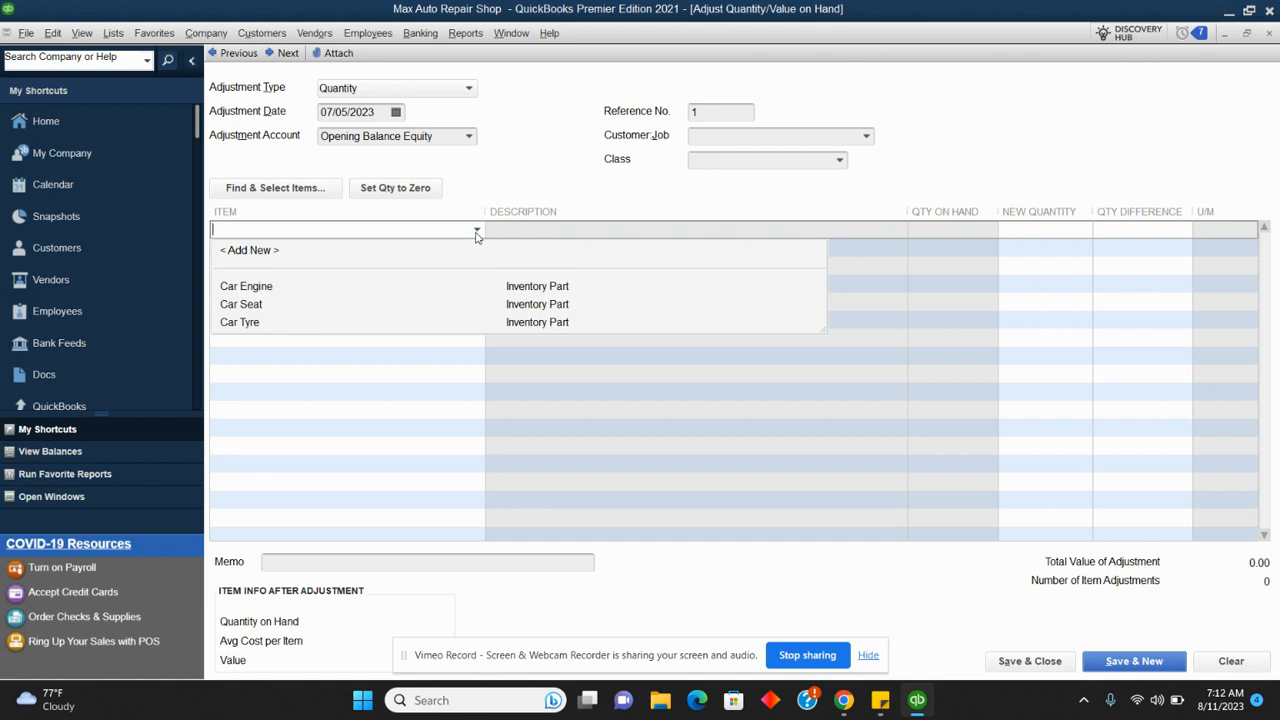
click(268, 289)
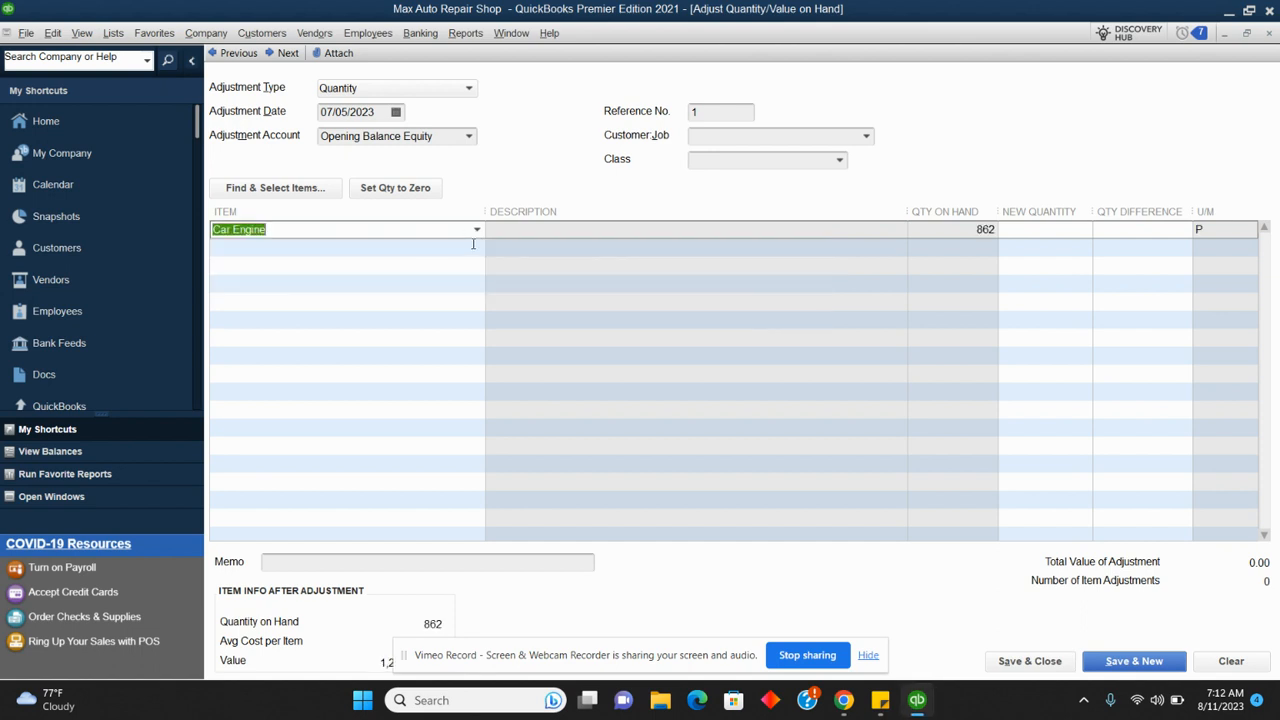
click(473, 246)
click(476, 247)
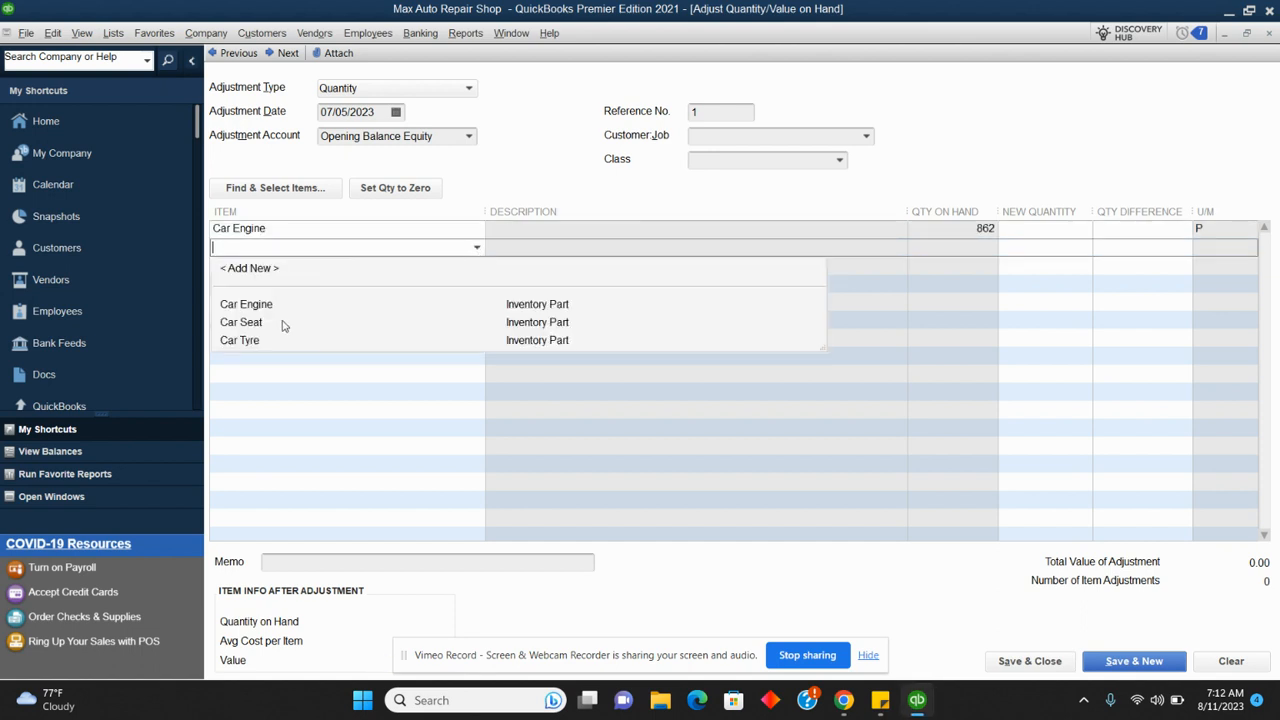
click(266, 341)
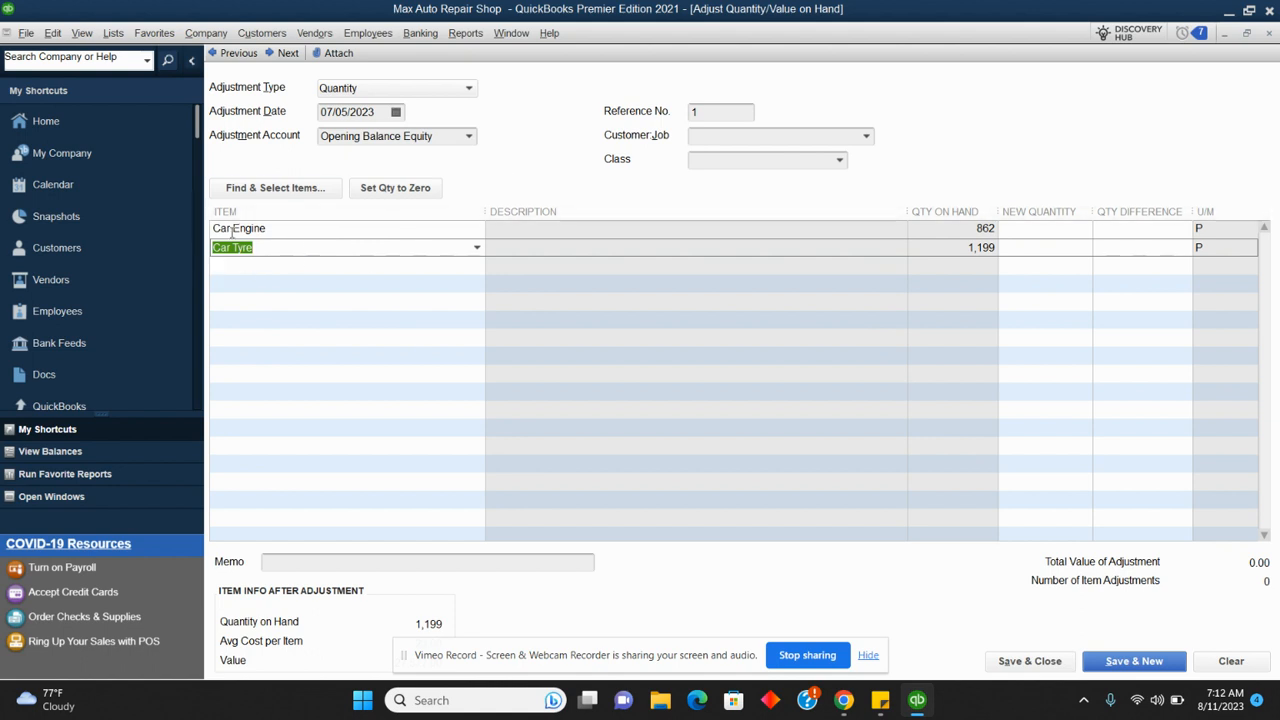
Set the adjustment account to Auto part consumptions, accepting the account type, and the class to Ford
click(469, 137)
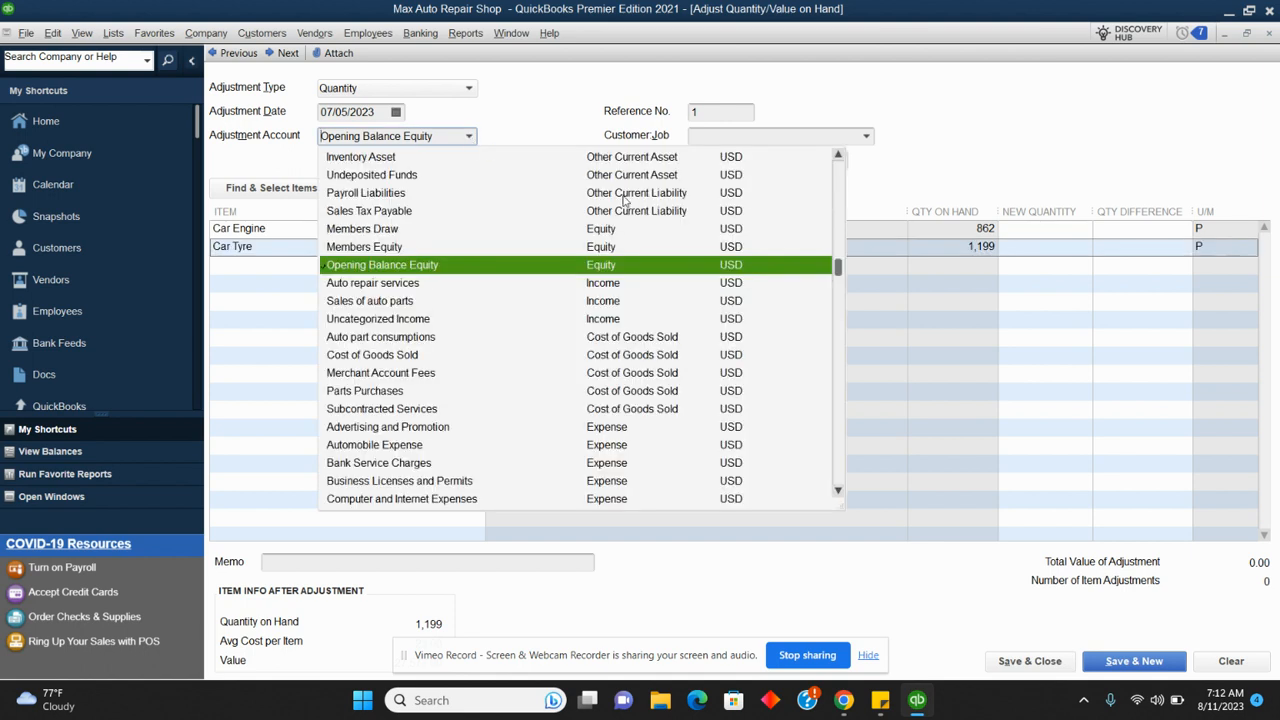
click(351, 338)
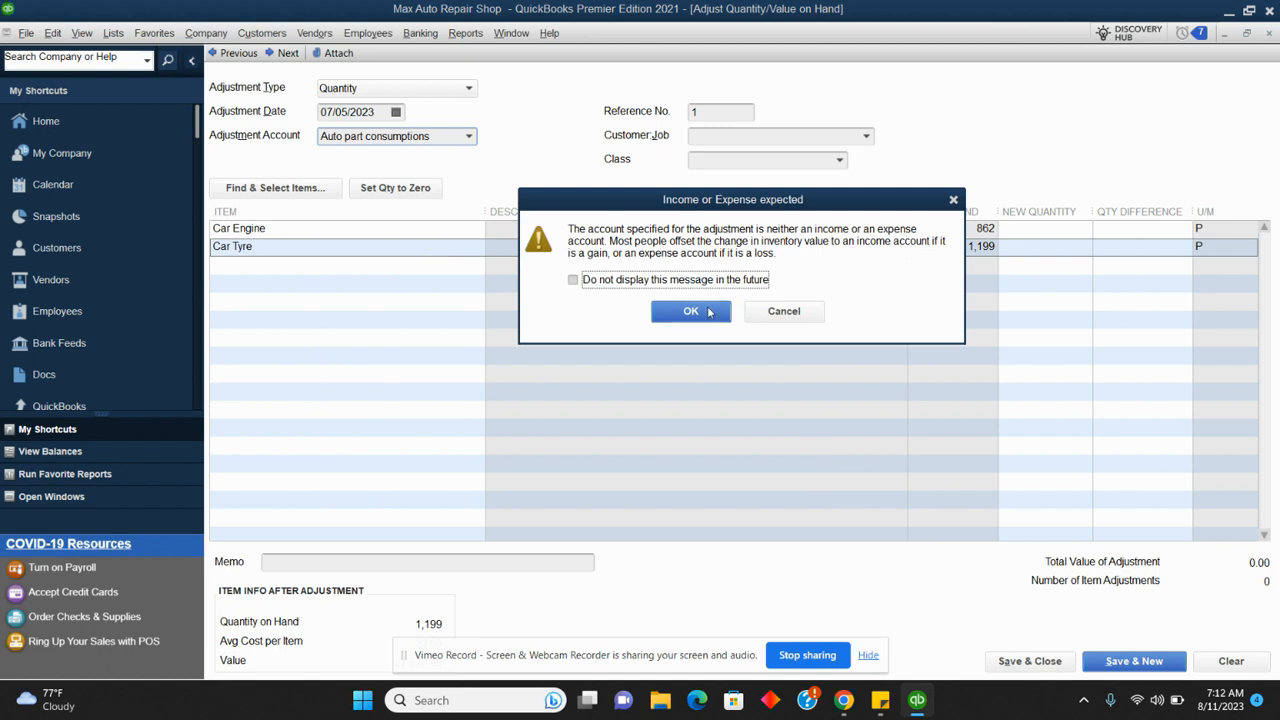
click(700, 312)
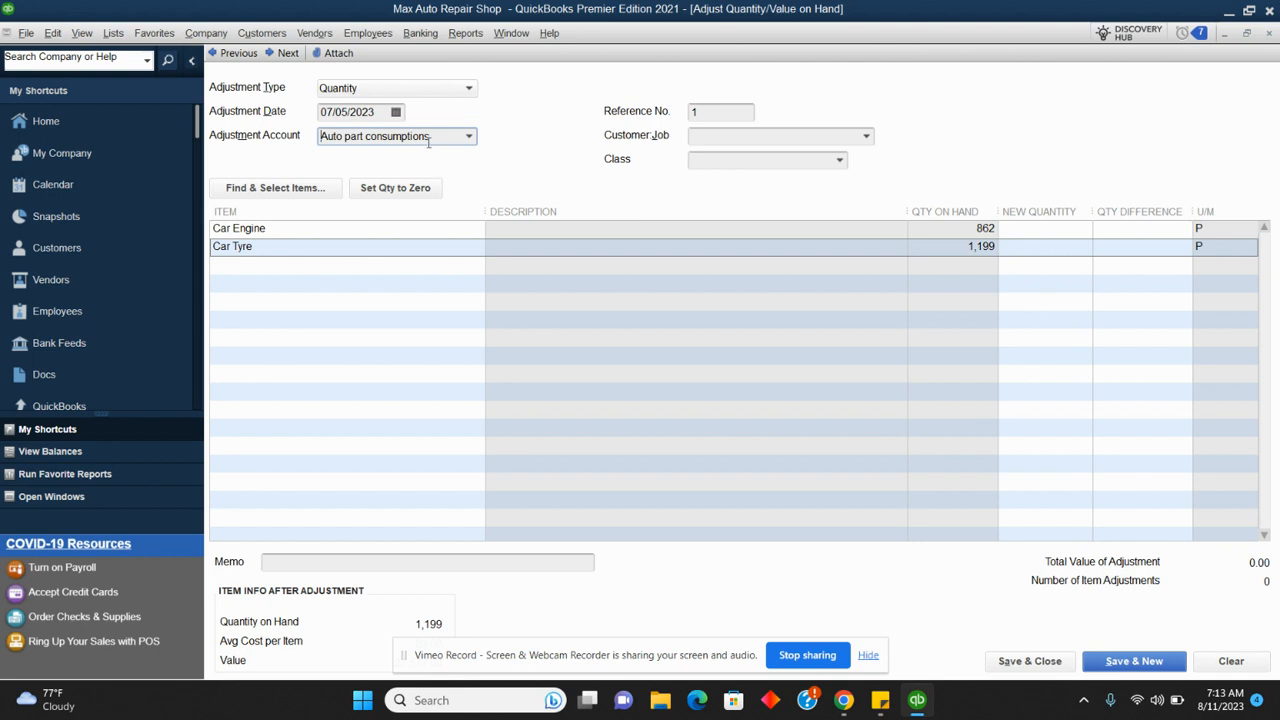
click(1052, 230)
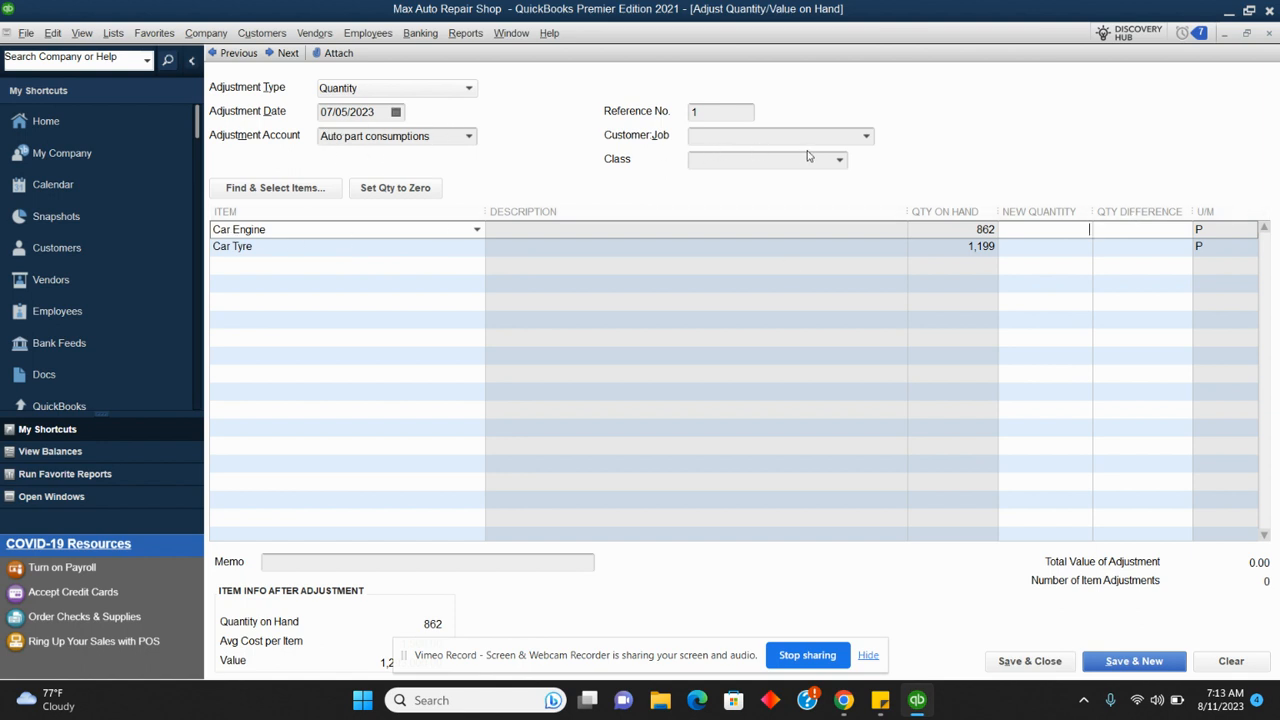
click(840, 161)
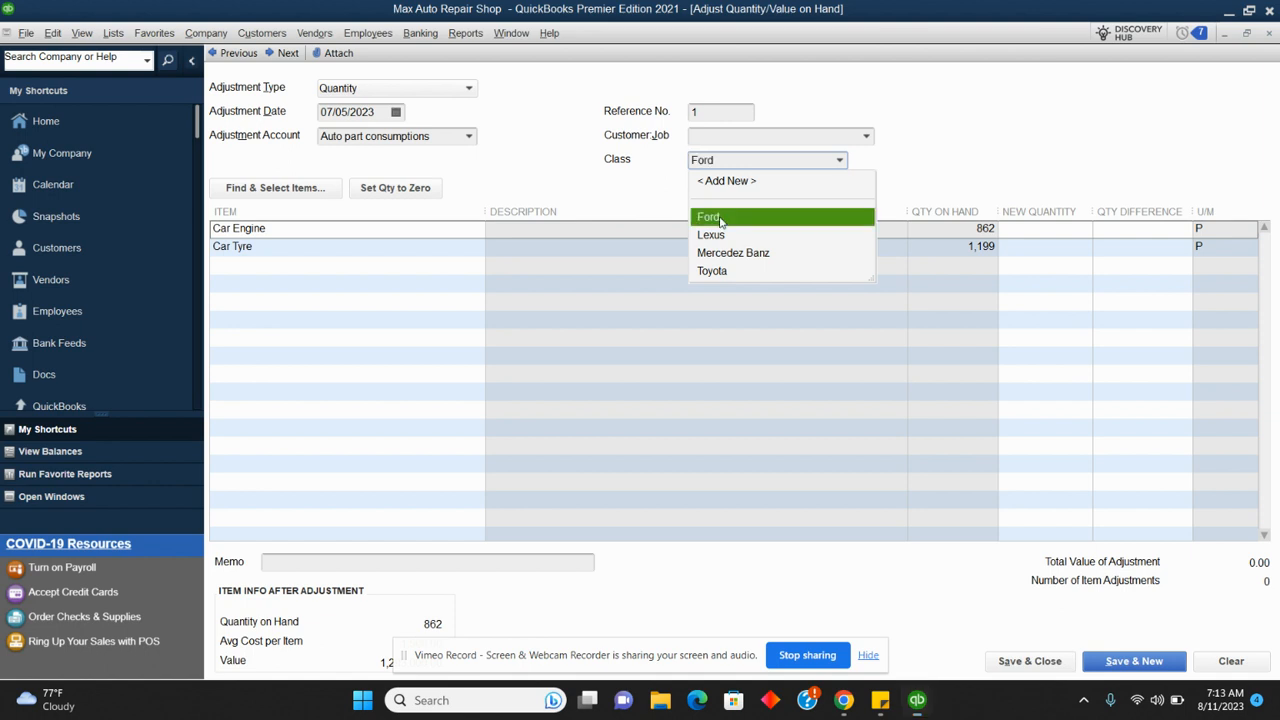
click(719, 217)
Enter a quantity difference of -10 for both Car Engine and Car Tyre, and save and close the adjustment
click(1130, 231)
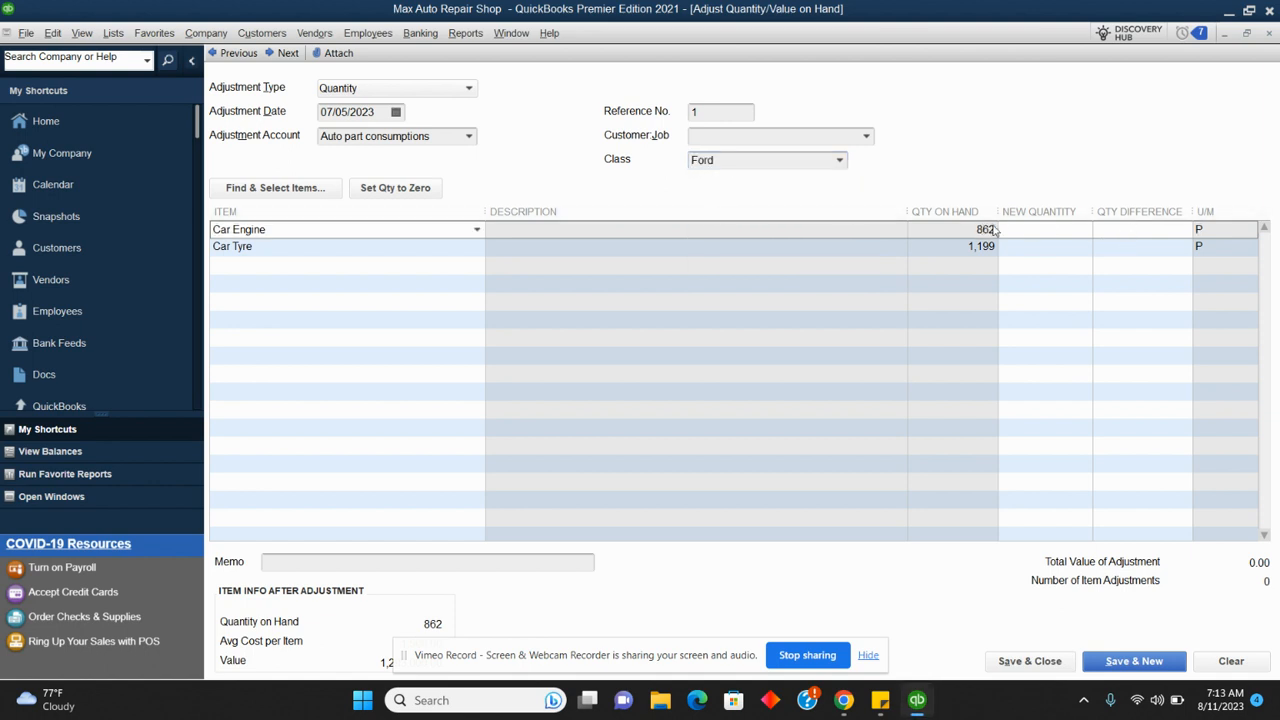
text(-10)
click(1127, 252)
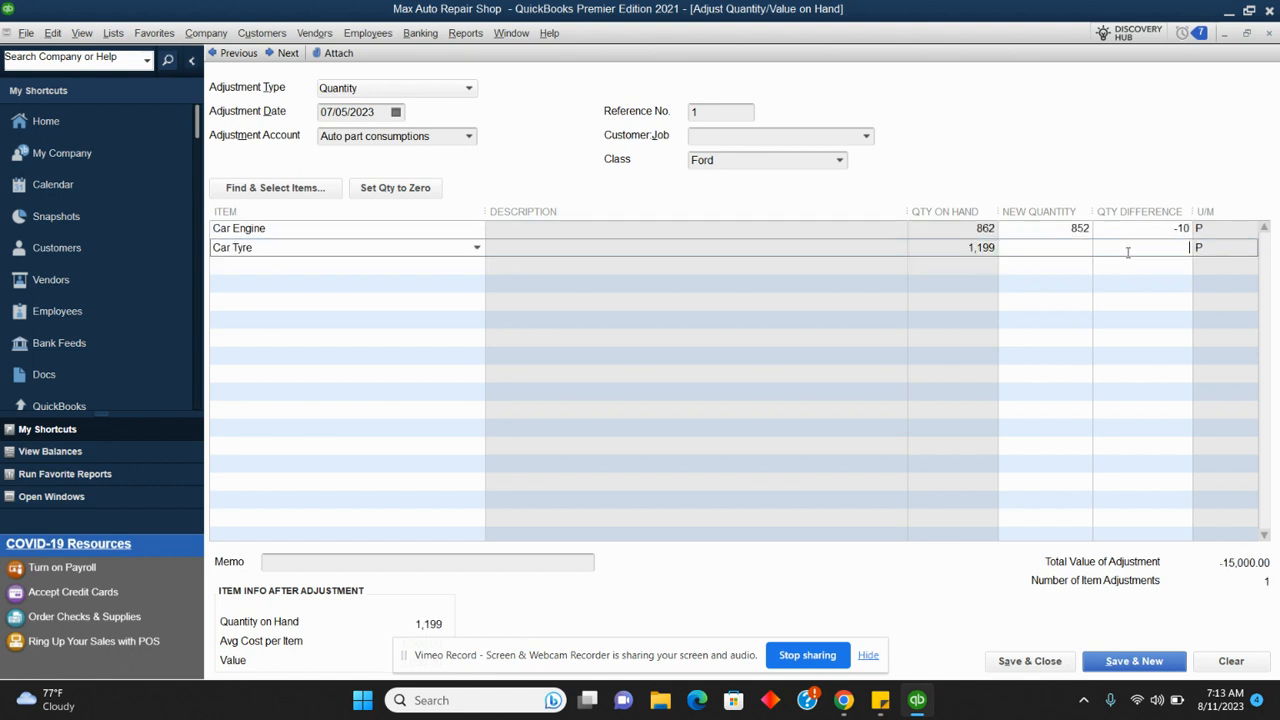
text(-10)
click(816, 168)
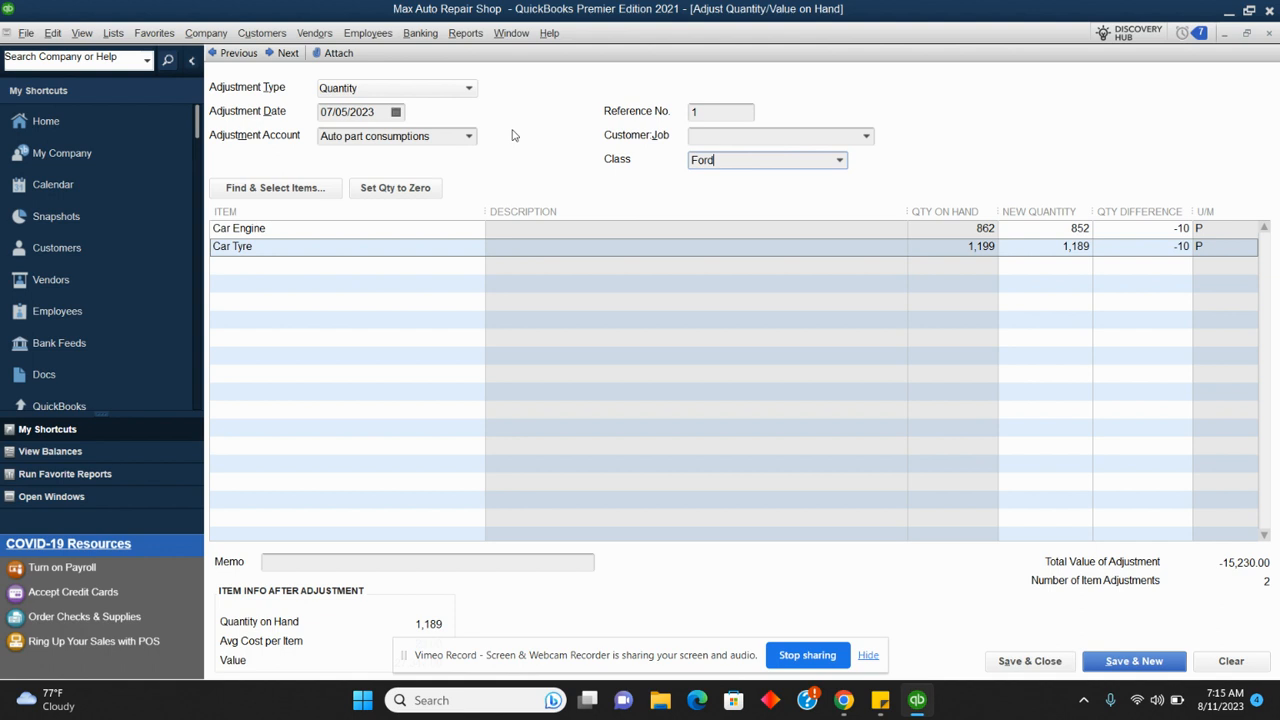
click(1032, 659)
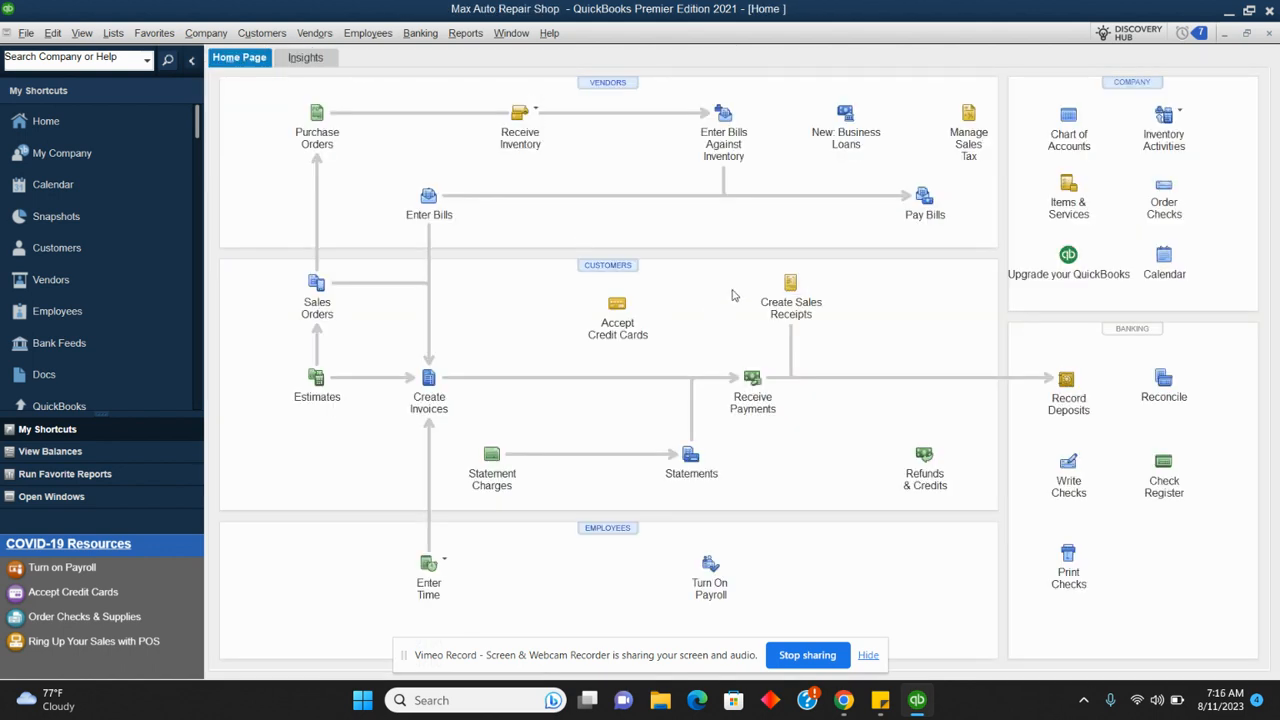
Run the standard Profit & Loss report for all dates, review it, and return to the home page
click(474, 30)
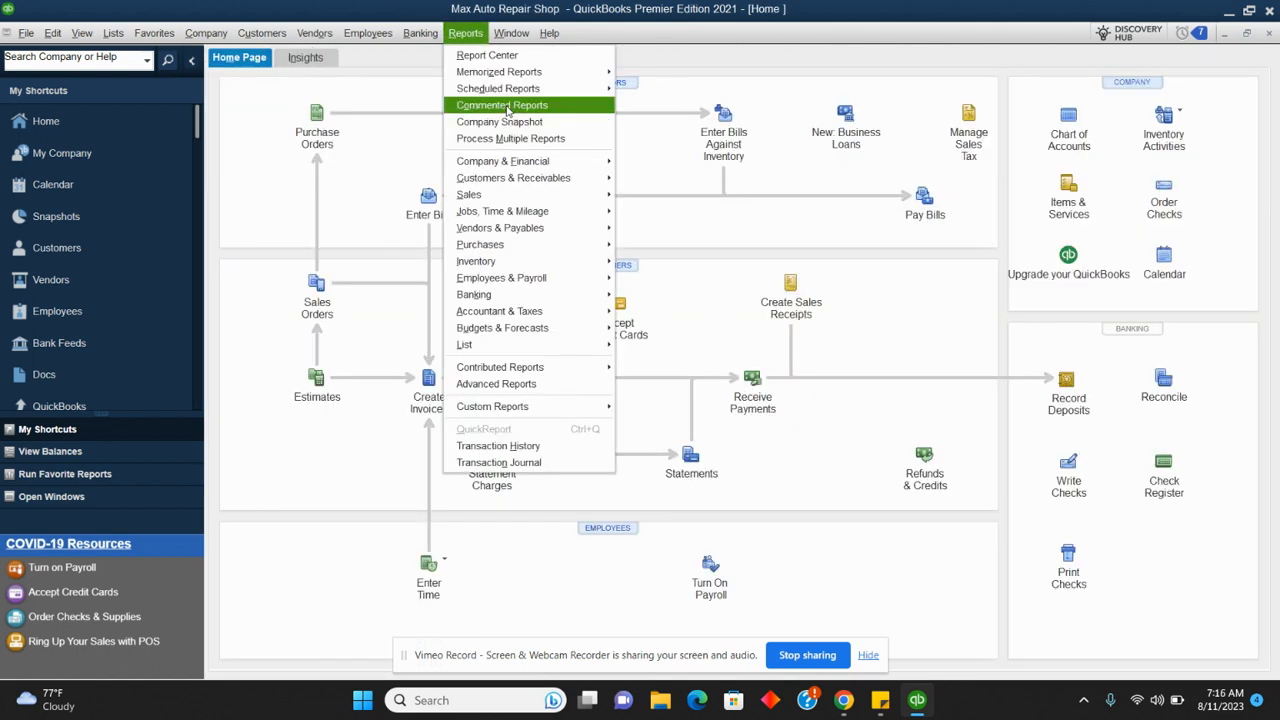
mouse_move(530, 165)
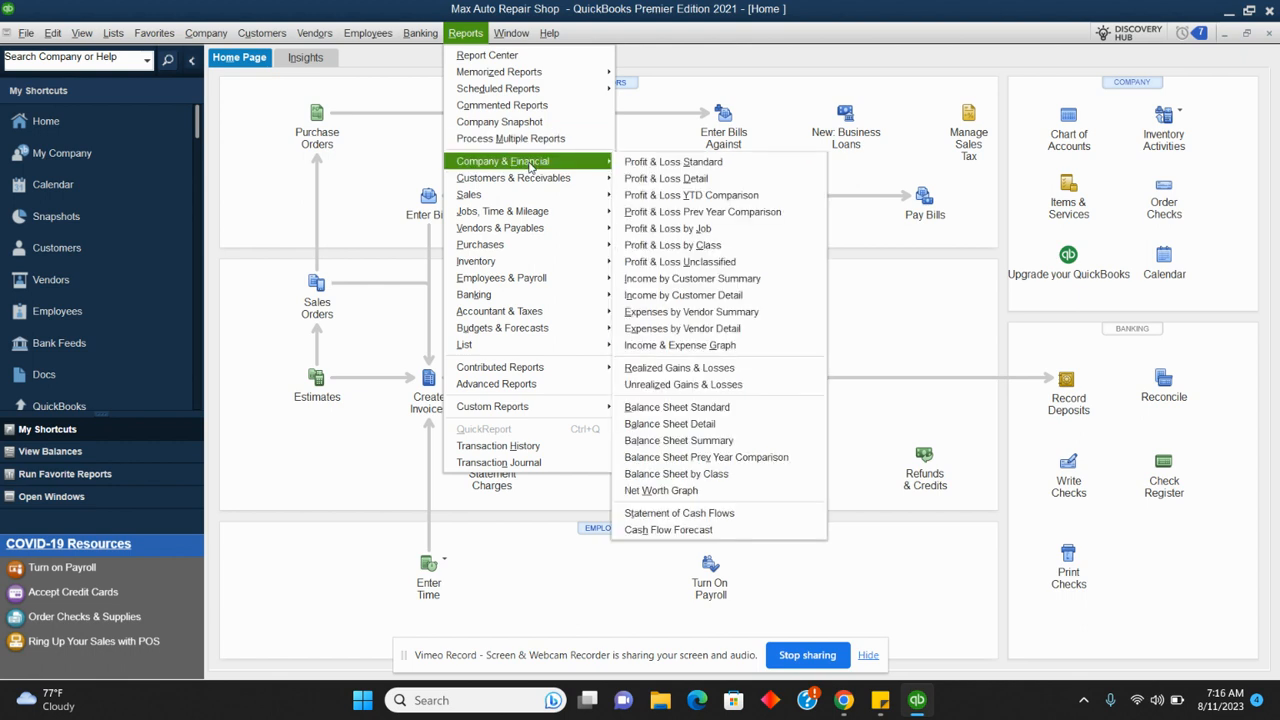
click(676, 170)
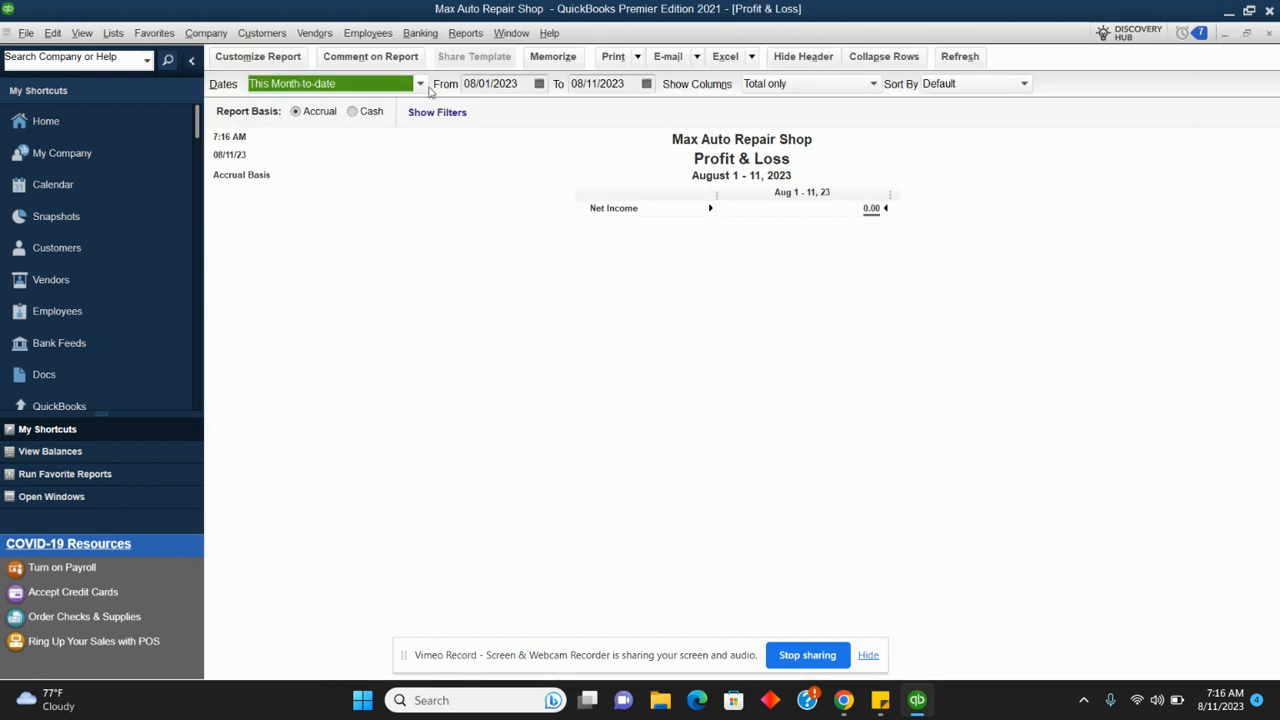
click(418, 84)
click(354, 104)
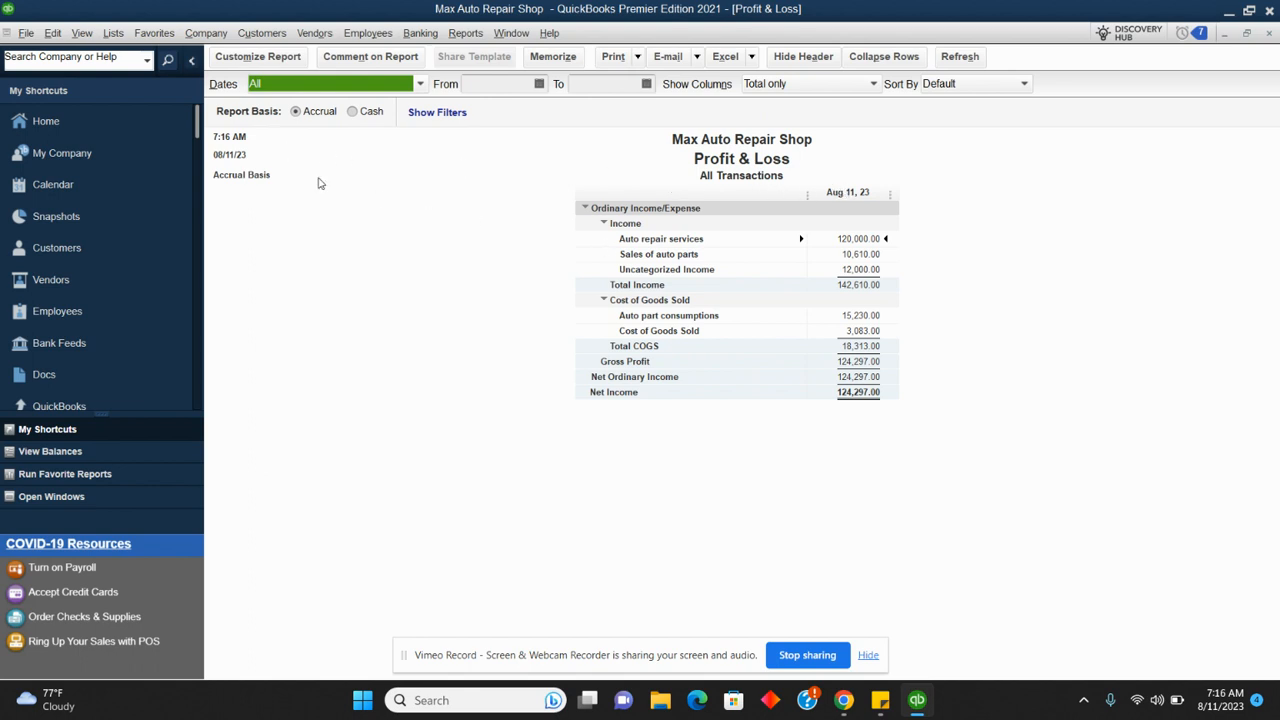
click(104, 121)
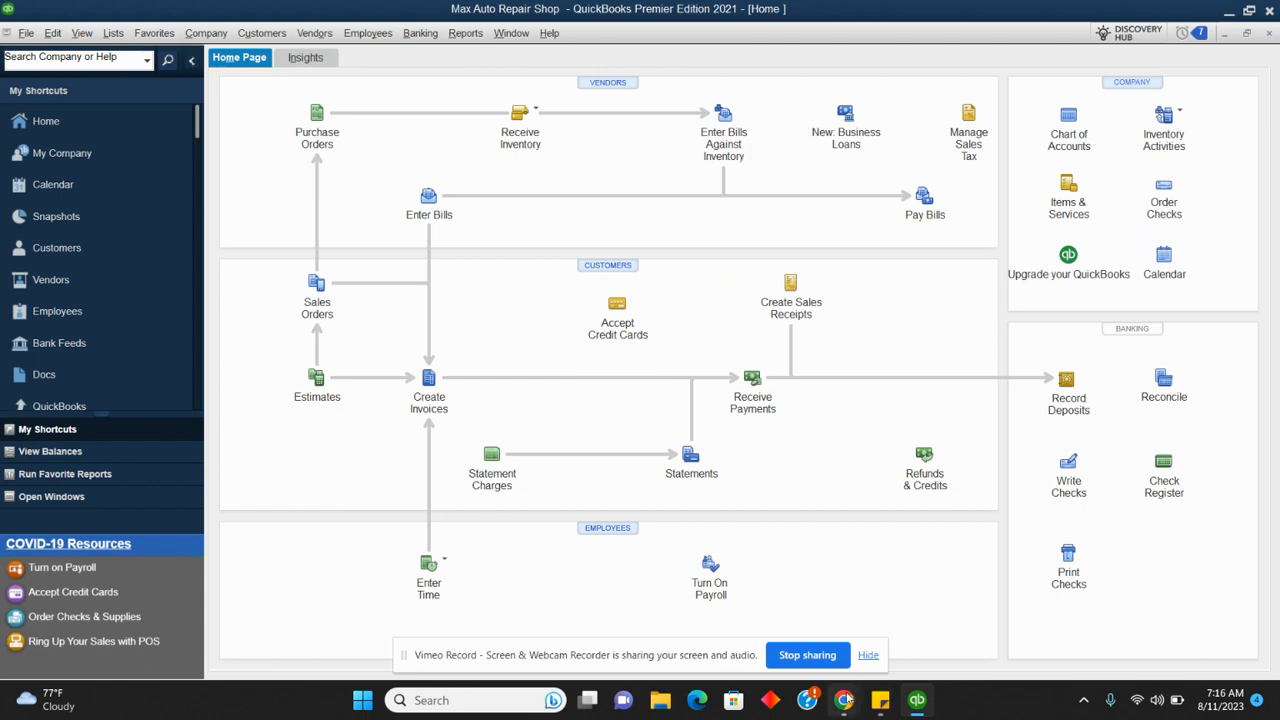
Switch to the online notepad in Chrome to check the task outline, and return to QuickBooks
mouse_move(846, 700)
click(760, 641)
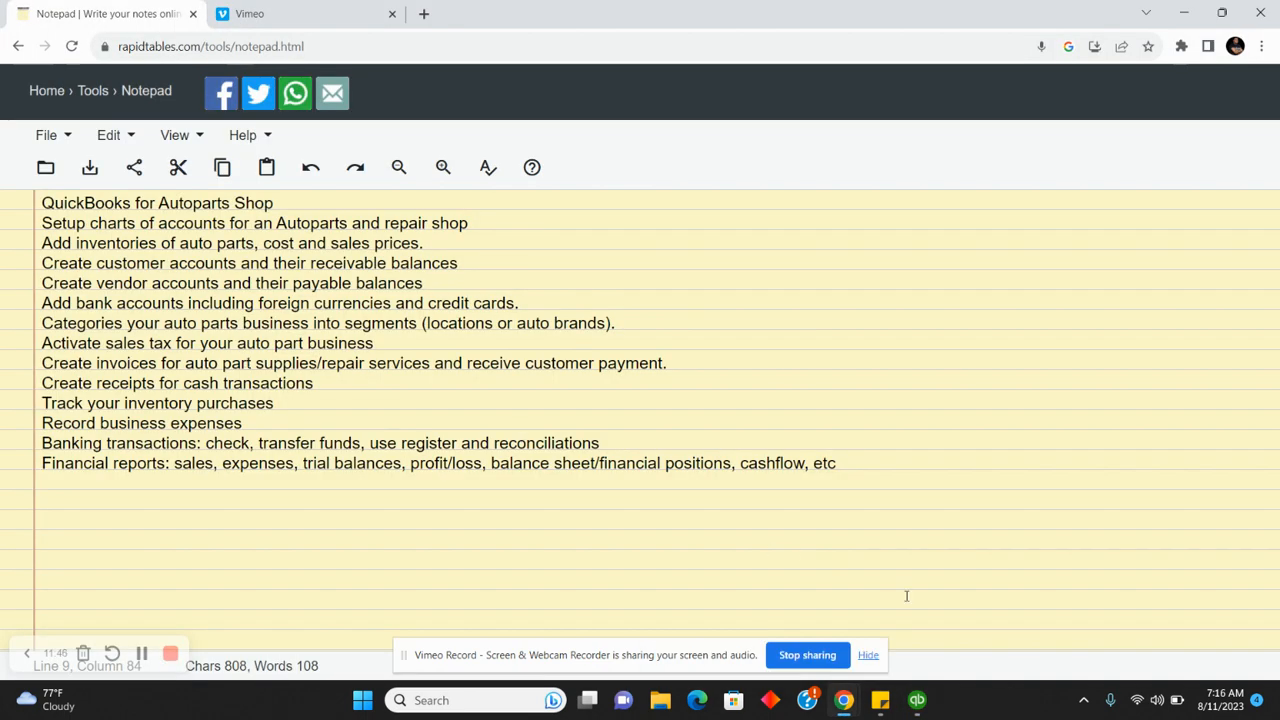
click(917, 700)
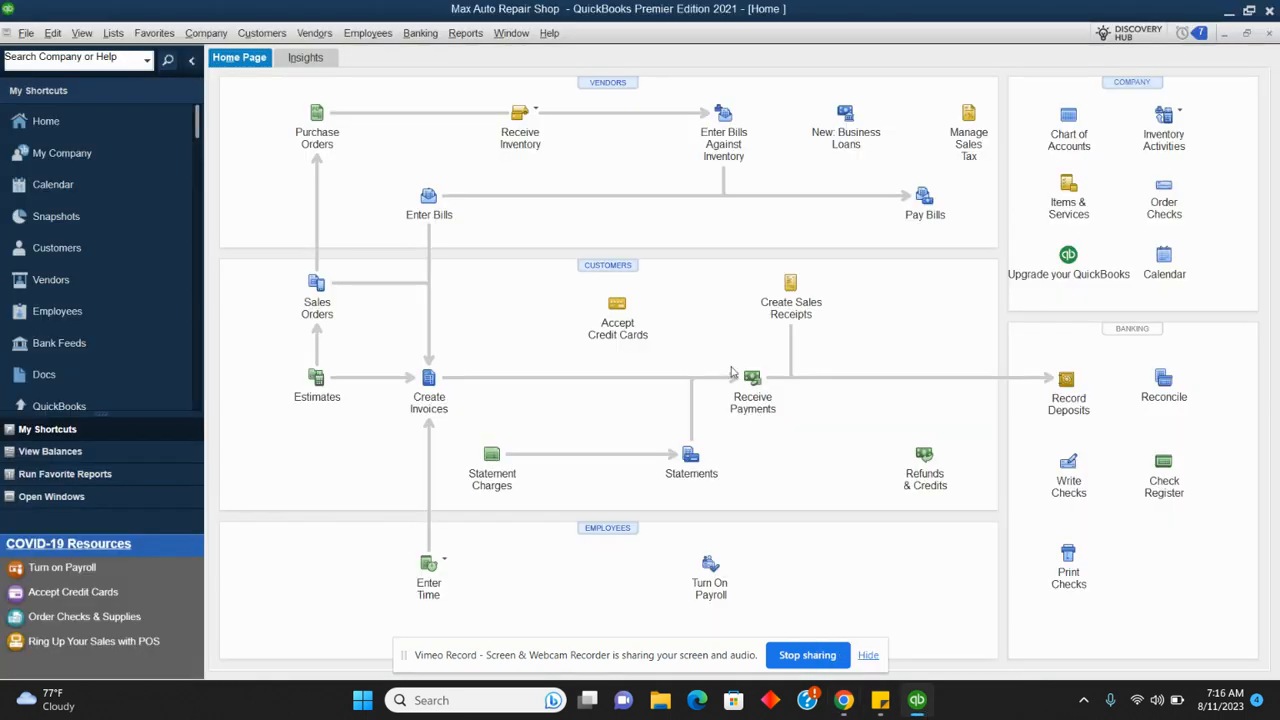
Start a funds transfer from the Bank of America account to the Bnak of Japan account
click(421, 33)
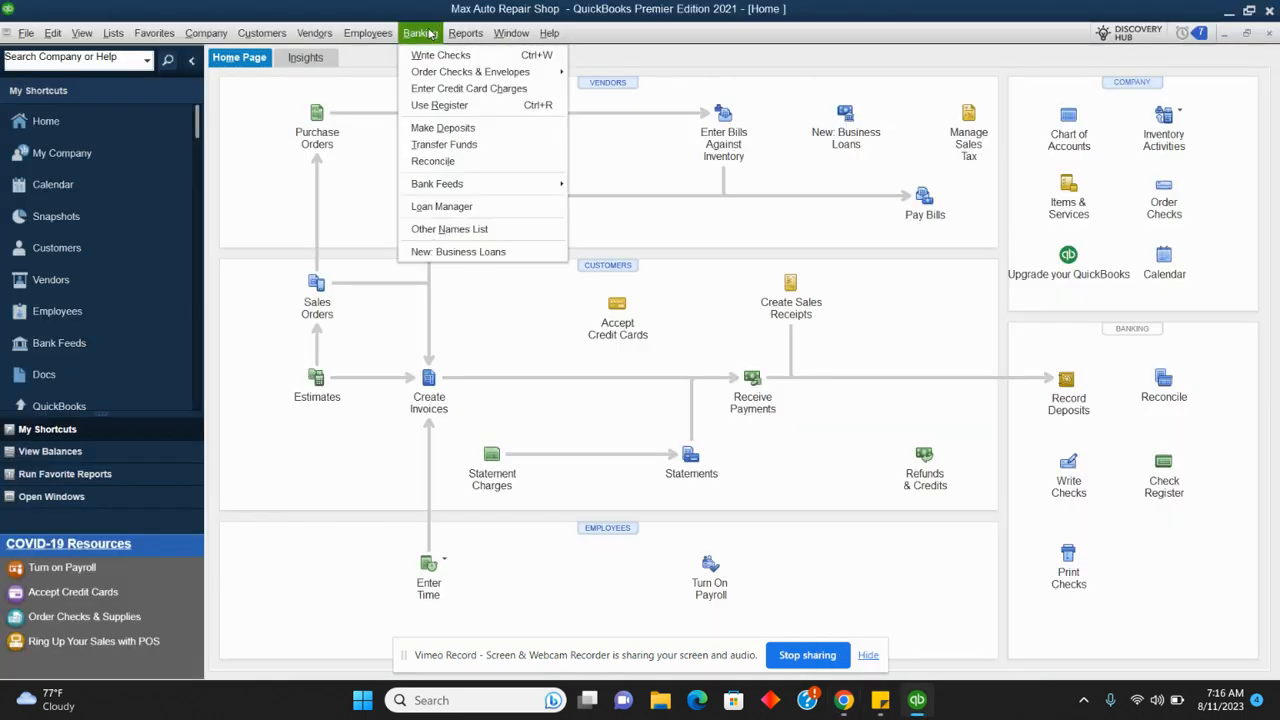
click(463, 147)
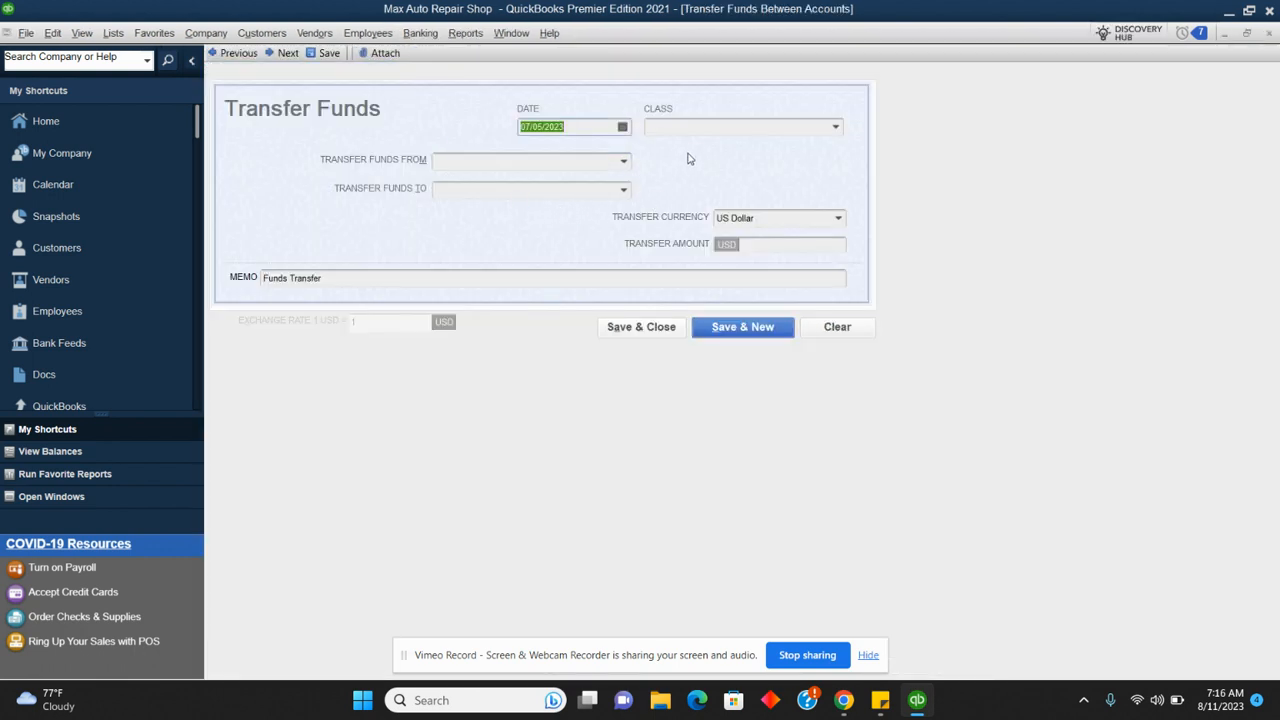
click(624, 162)
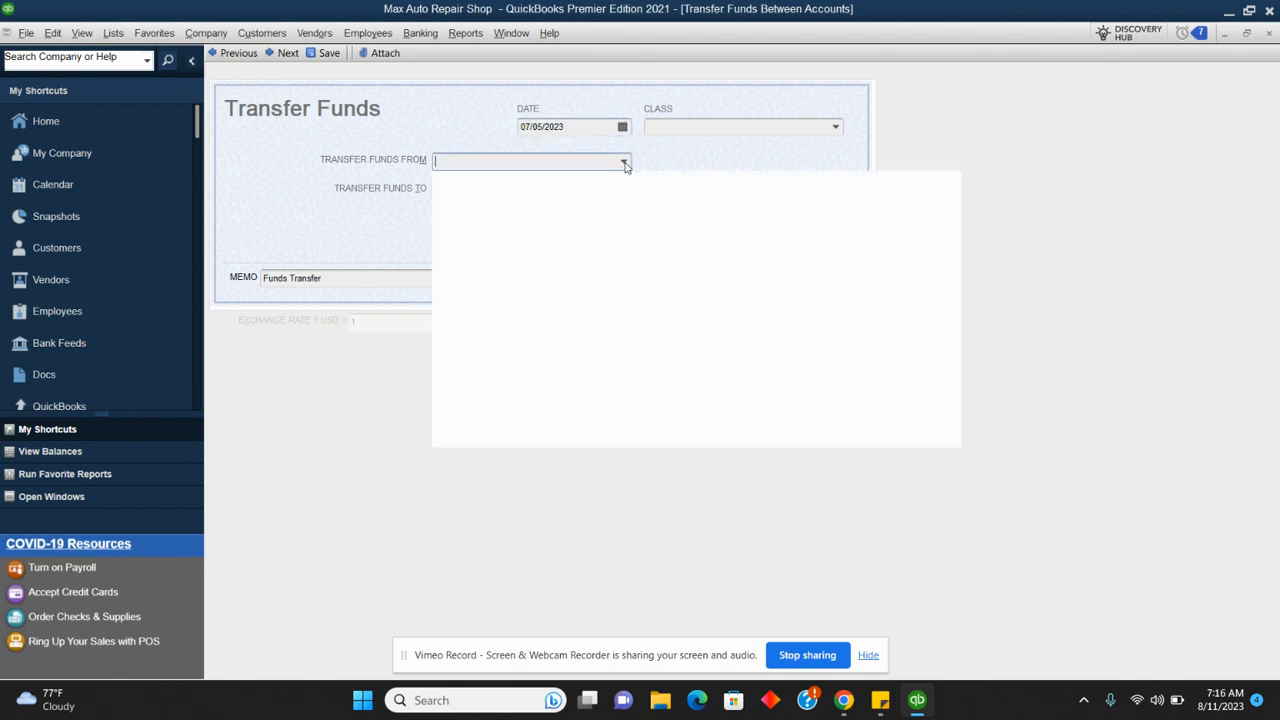
click(512, 219)
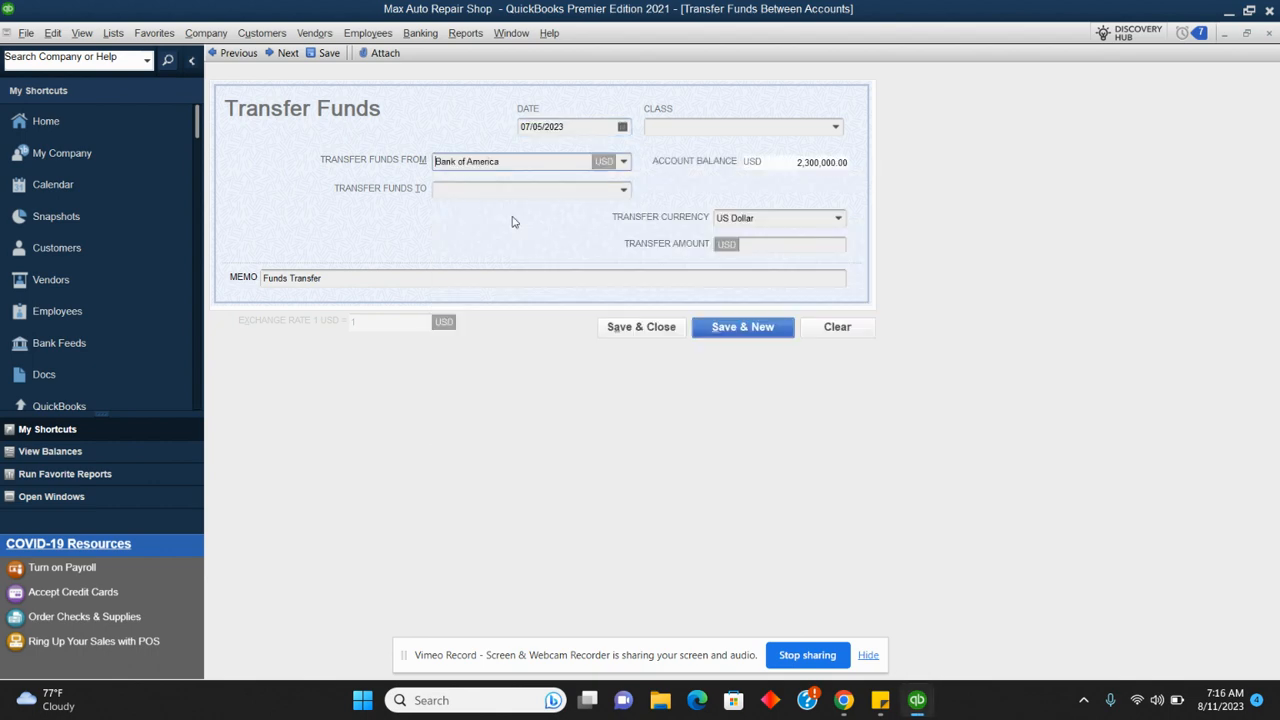
click(624, 191)
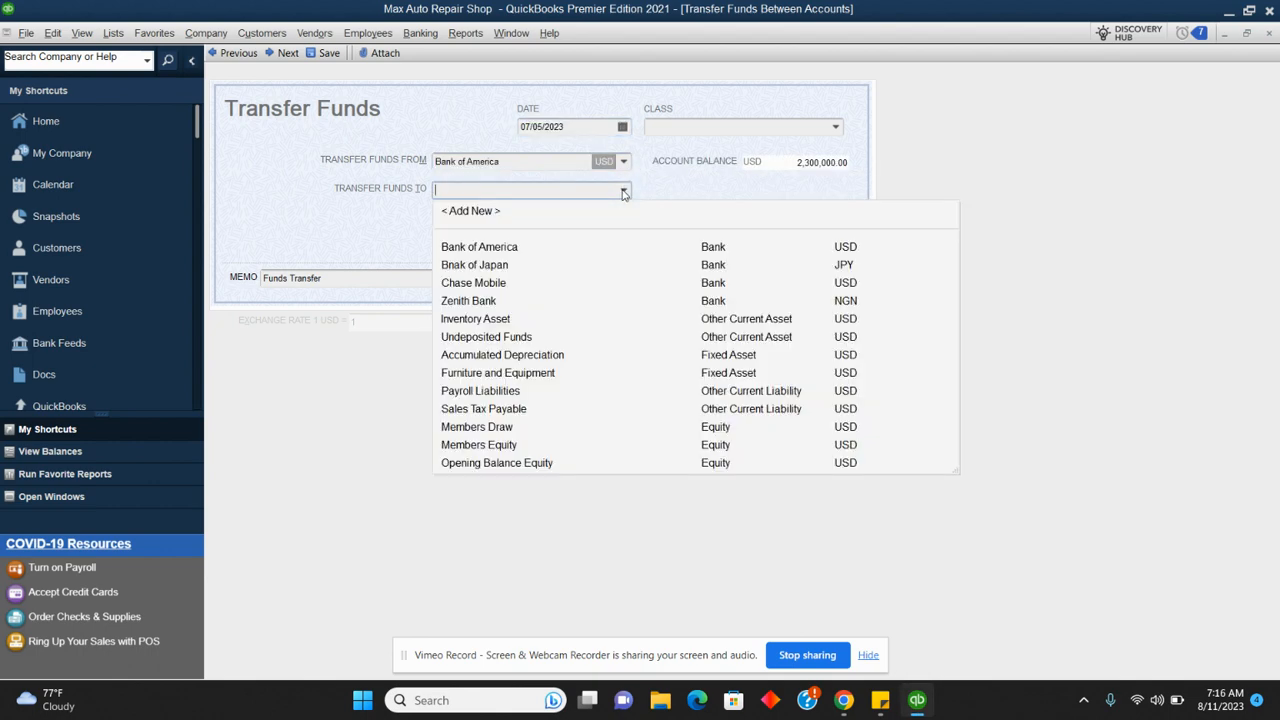
click(502, 266)
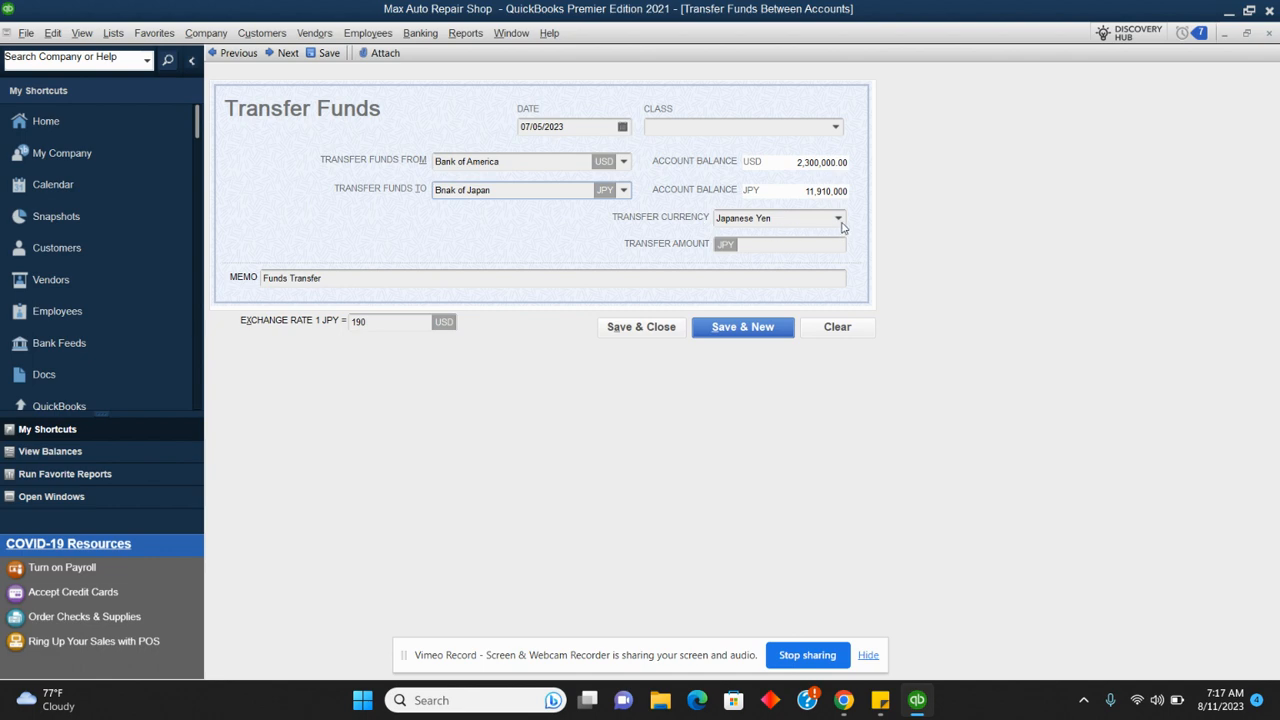
Set the transfer currency to US Dollar and the transfer amount to 1,000,000
click(841, 224)
click(790, 259)
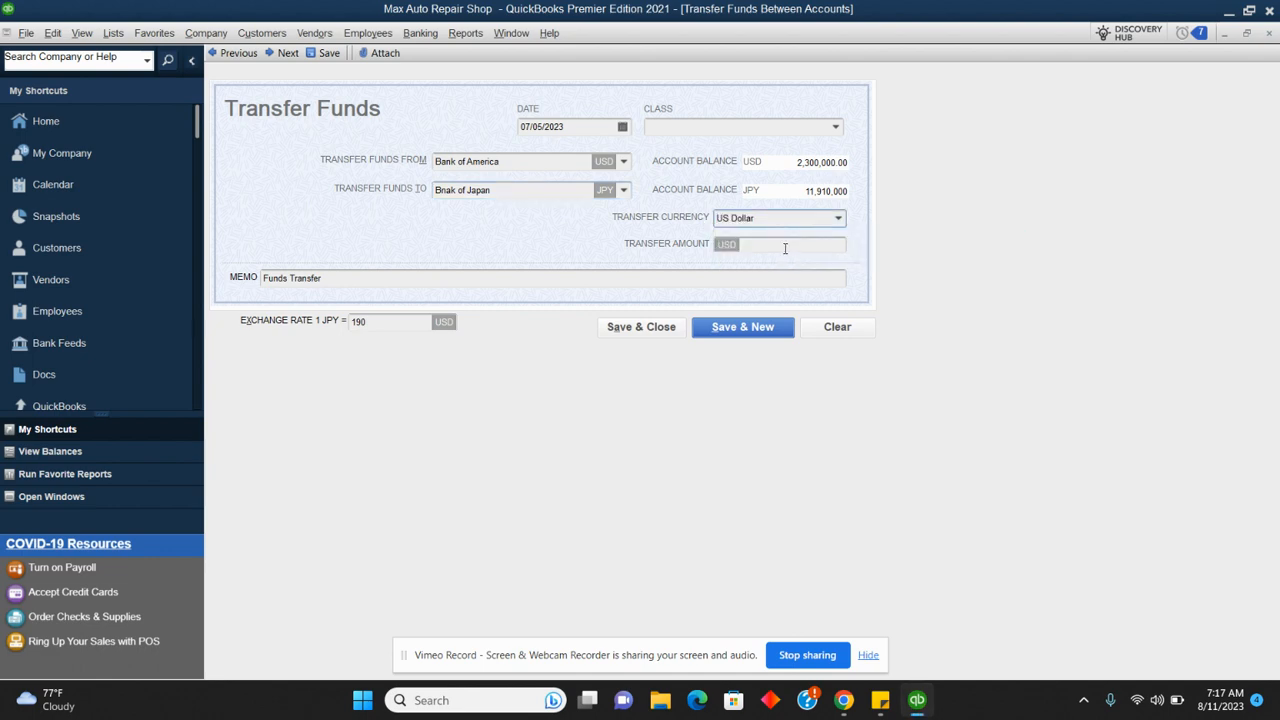
click(785, 248)
text(1000000)
key(Tab)
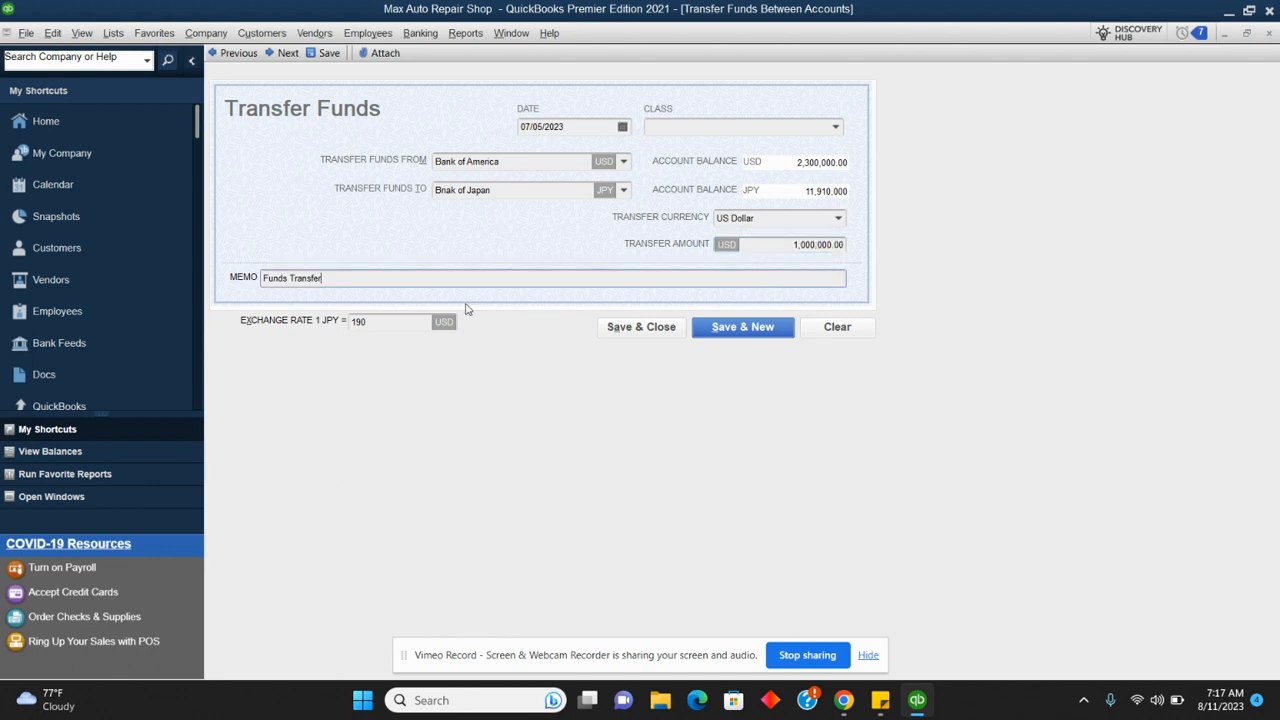
Set the transfer's exchange rate to 195 and save the funds transfer without assigning a class
click(372, 321)
text(190)
key(BackSpace)
text(5)
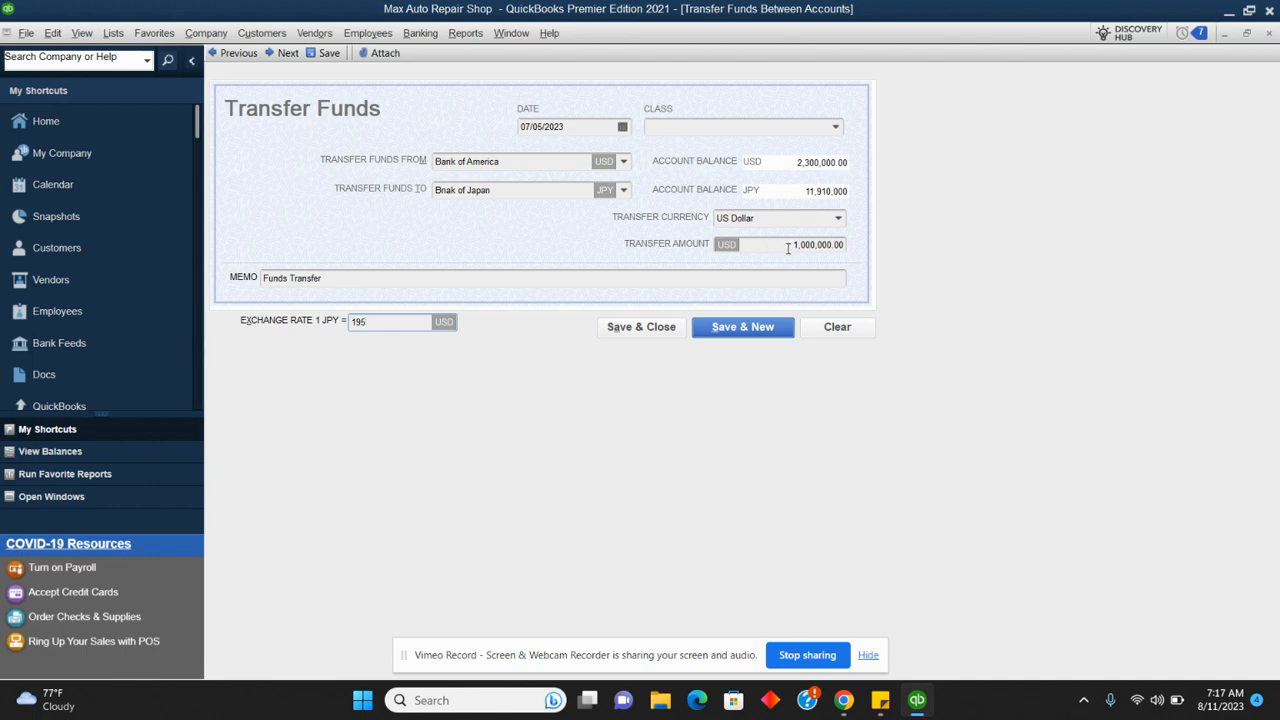
click(646, 277)
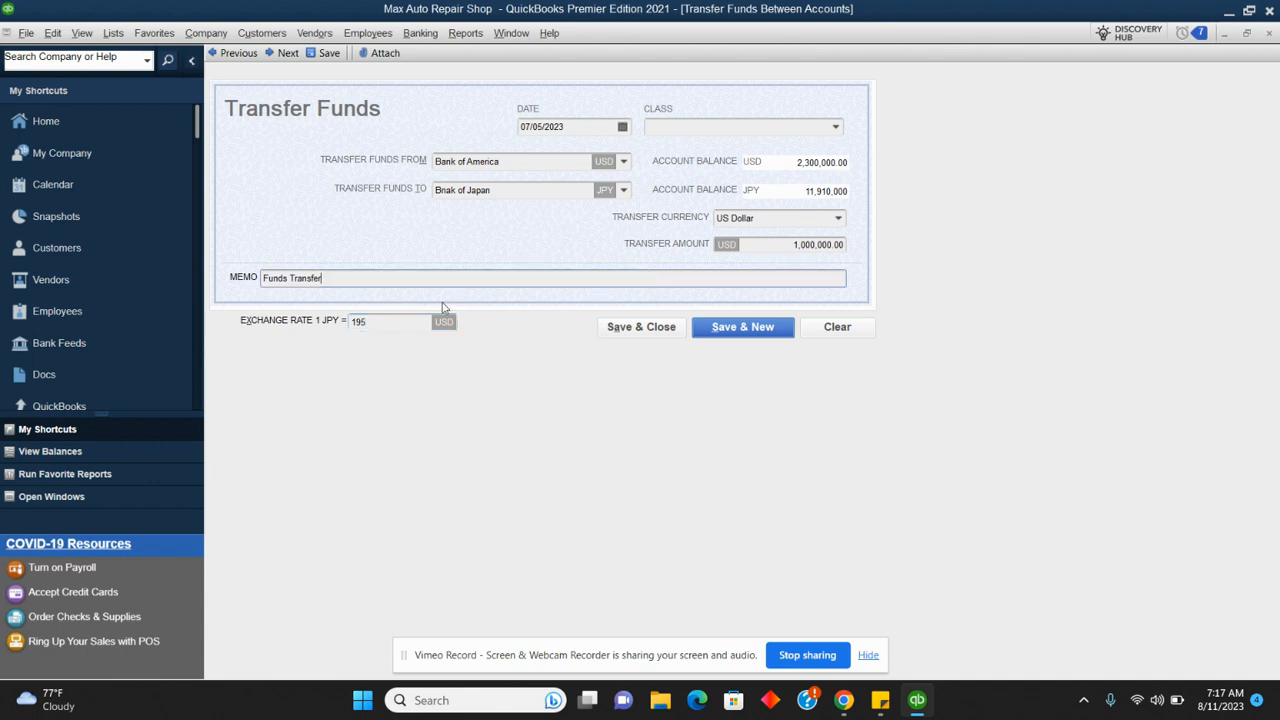
click(654, 335)
click(611, 243)
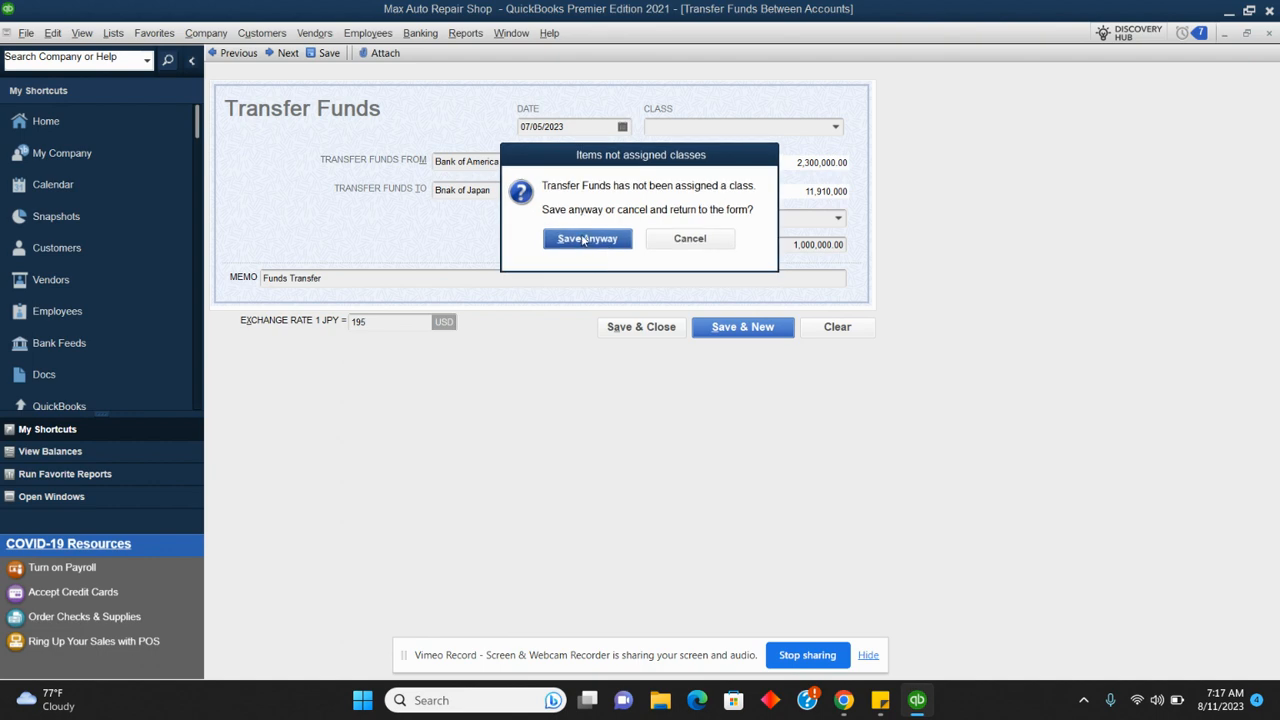
click(586, 239)
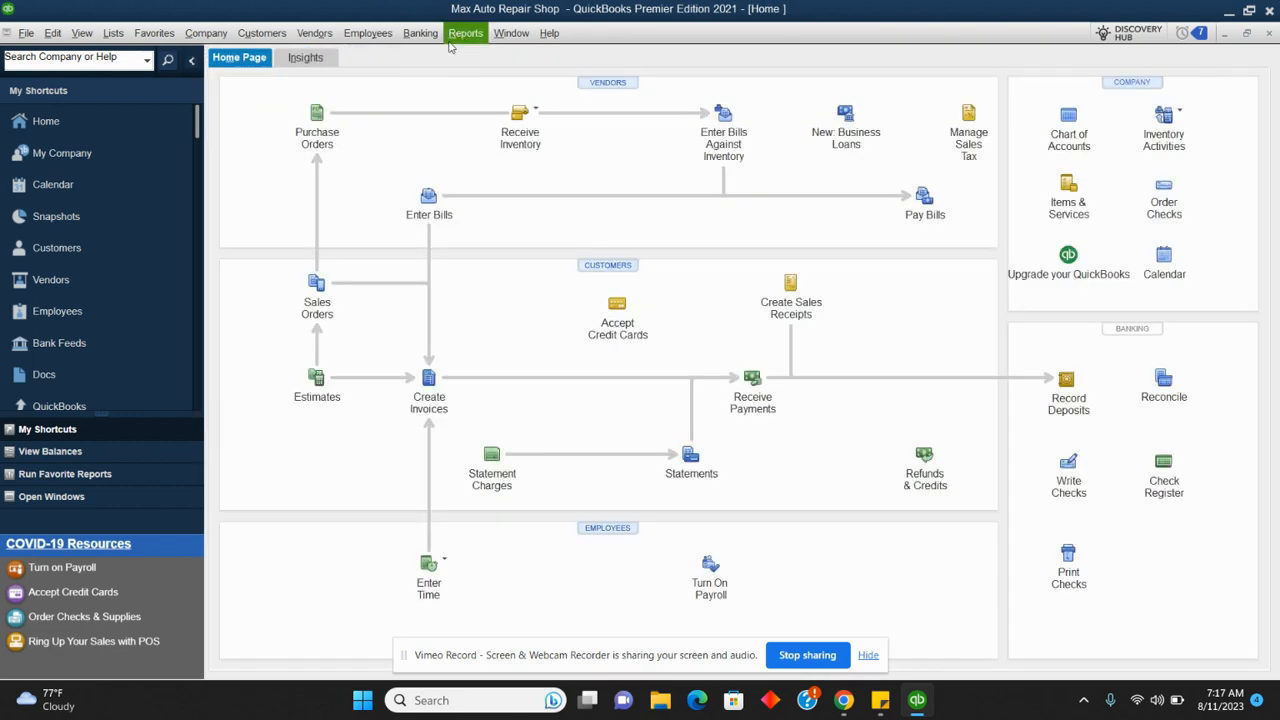
Open the Bank of America account register, check the recorded transfer, and close the register
click(421, 35)
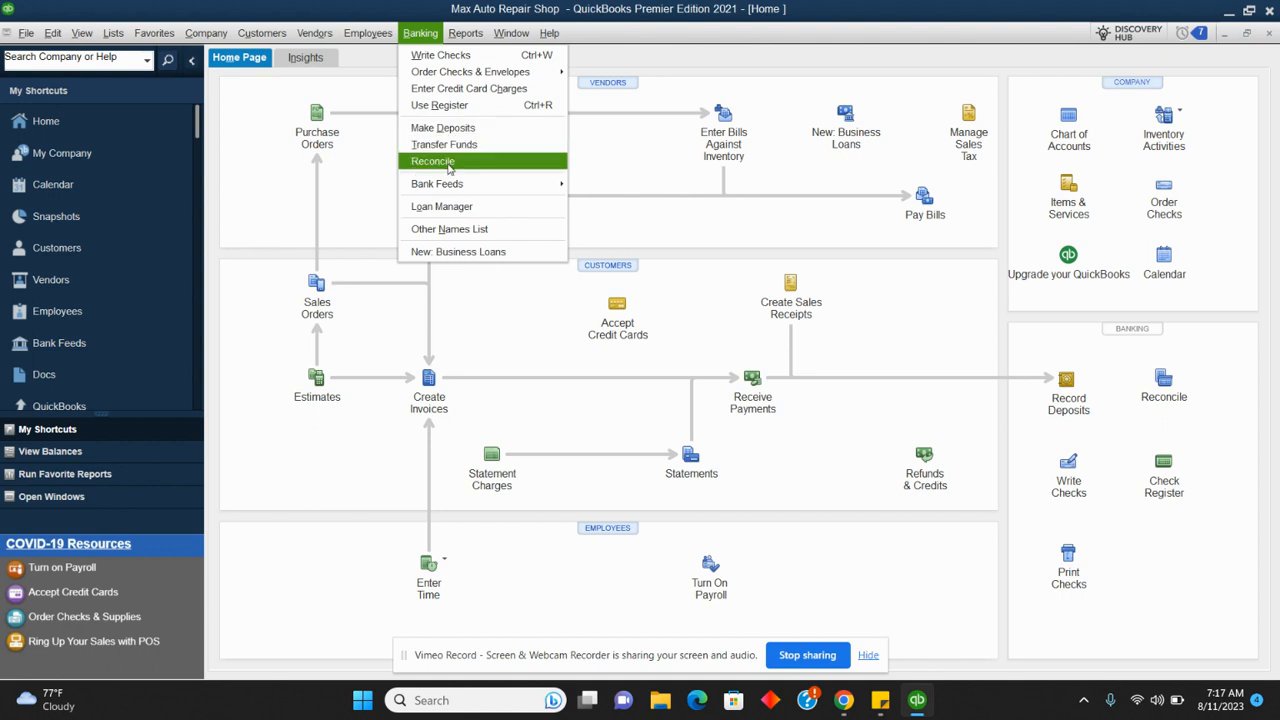
click(456, 107)
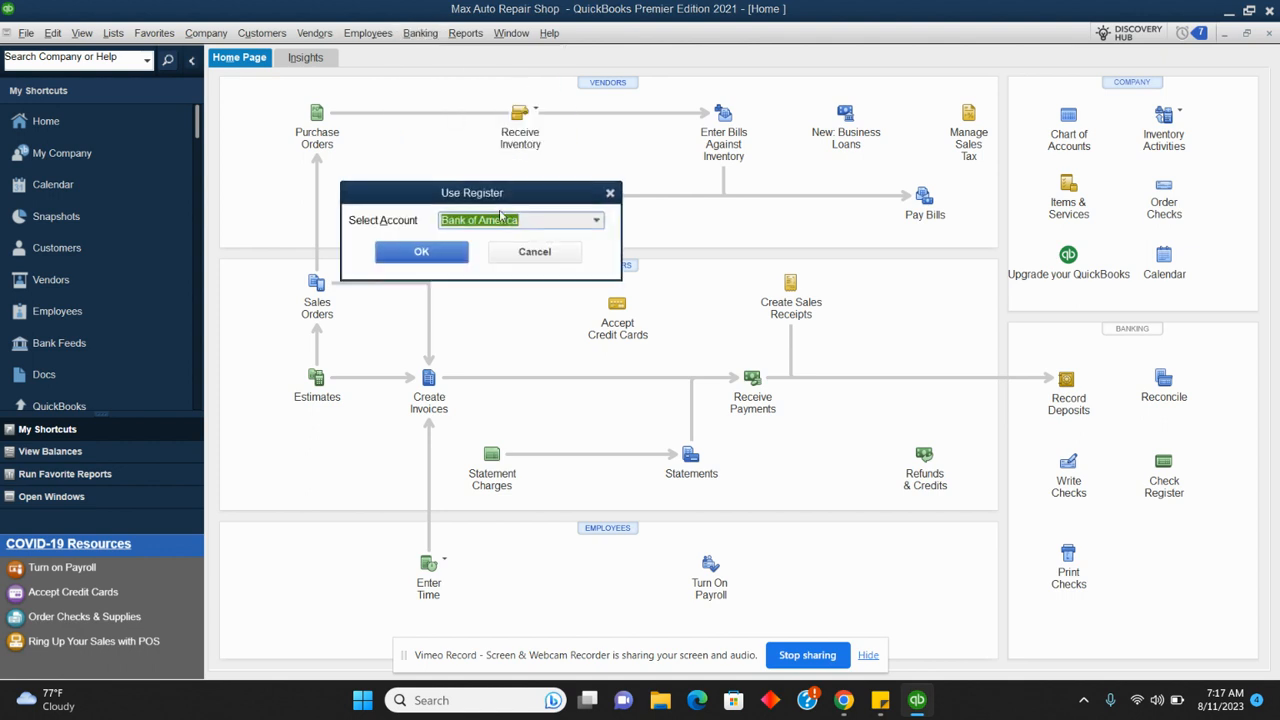
click(437, 256)
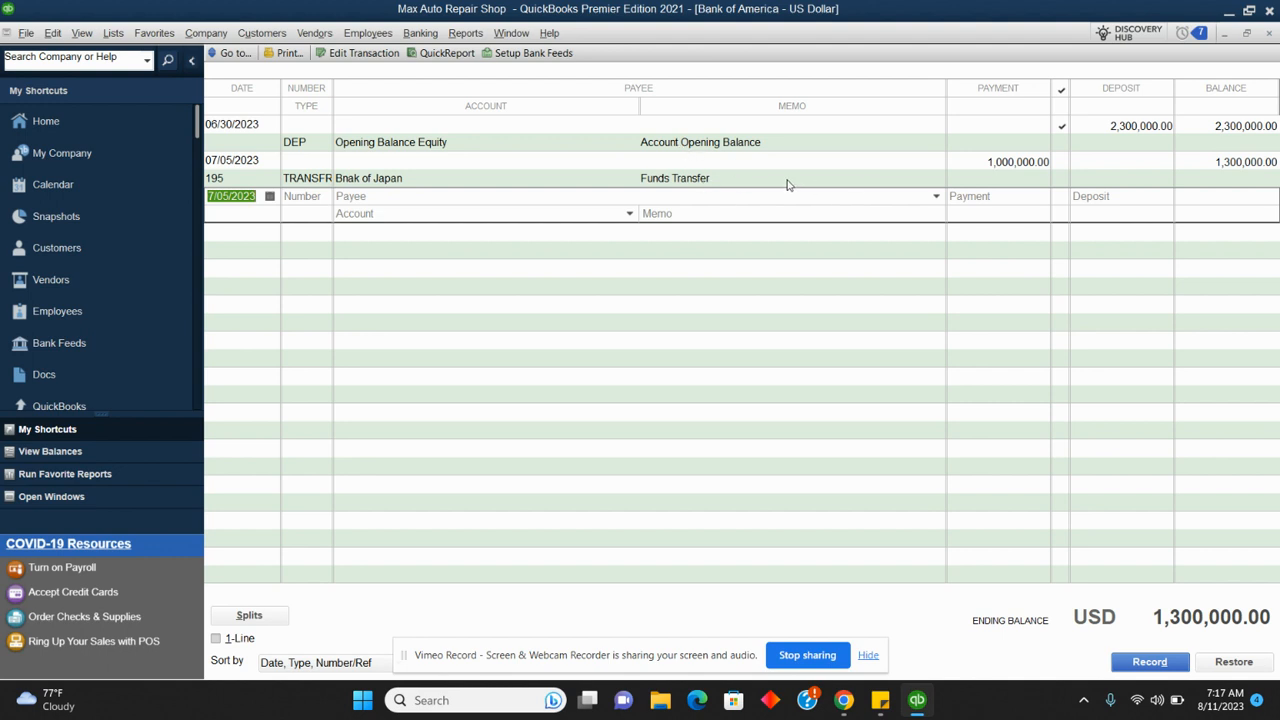
click(1268, 34)
Open the Bnak of Japan account register, check the incoming transfer, and close the register
click(418, 35)
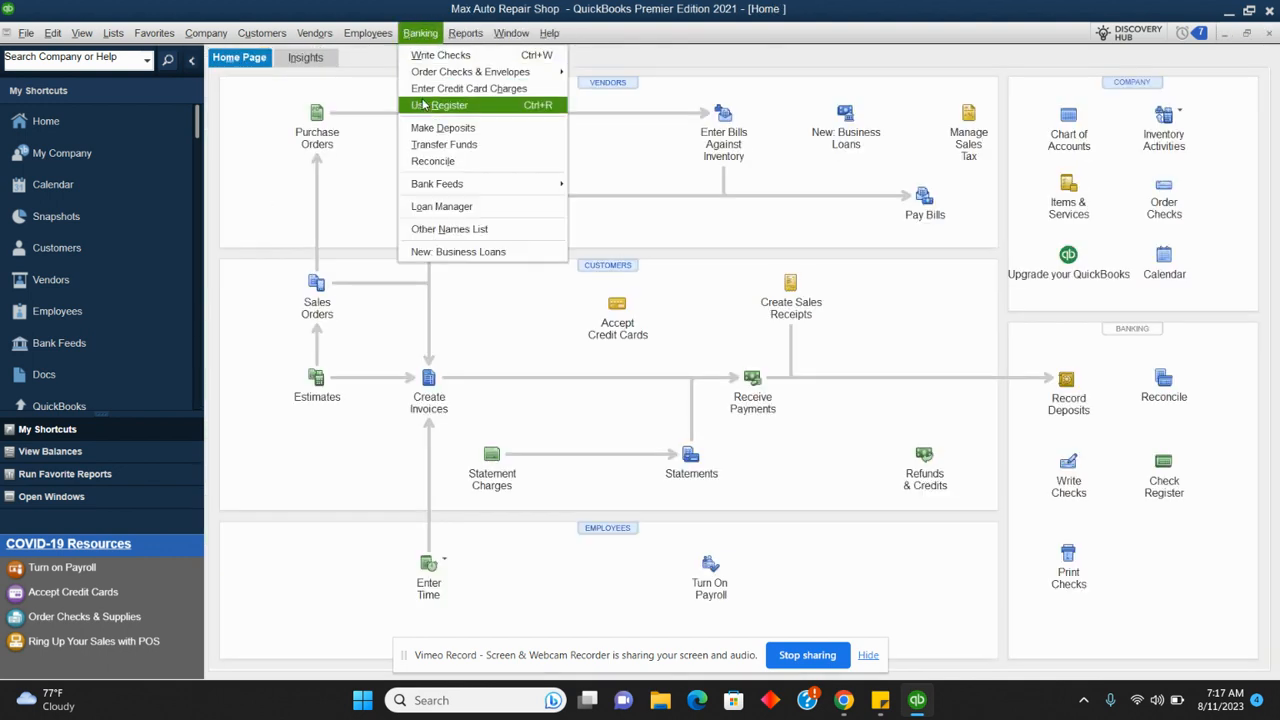
click(436, 105)
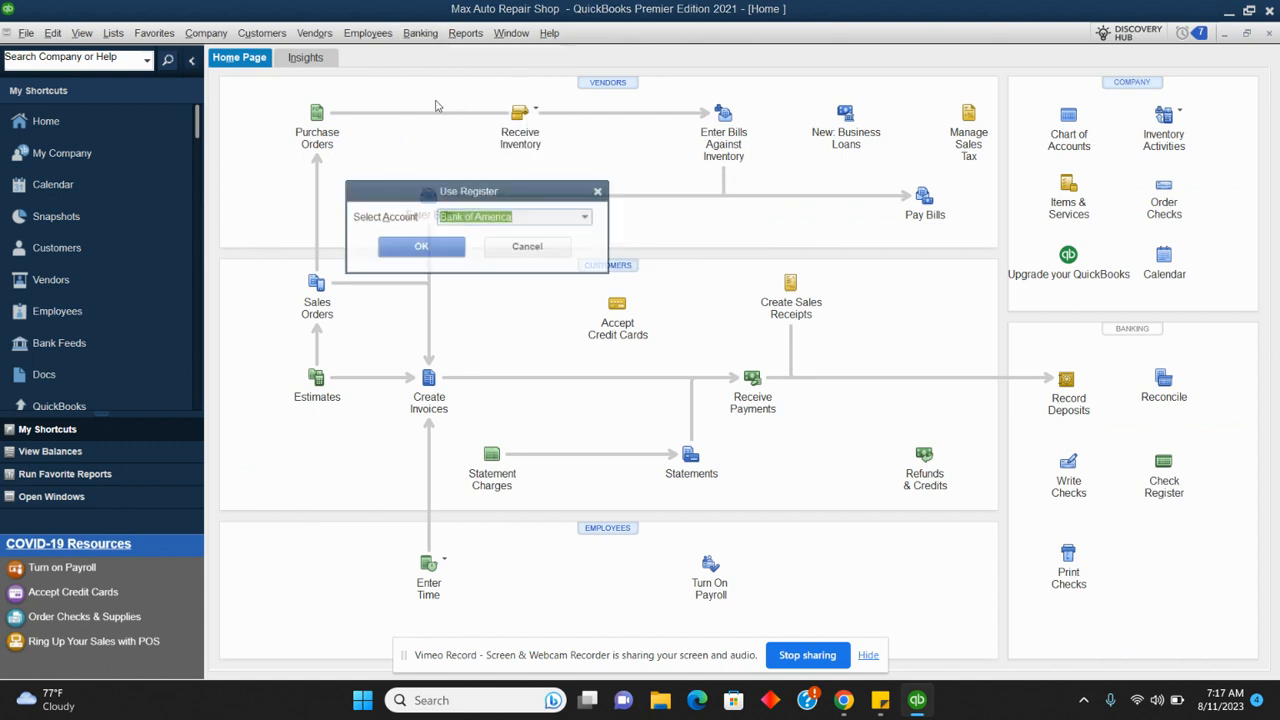
click(594, 218)
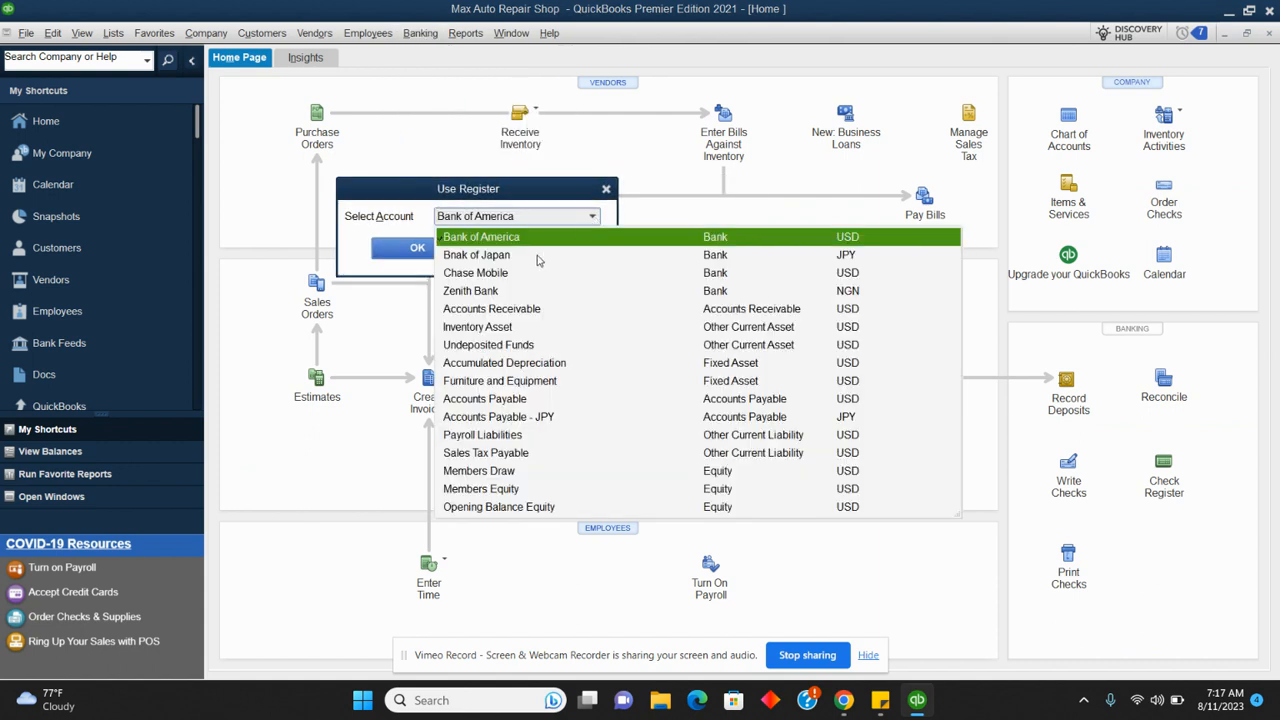
click(488, 258)
click(450, 252)
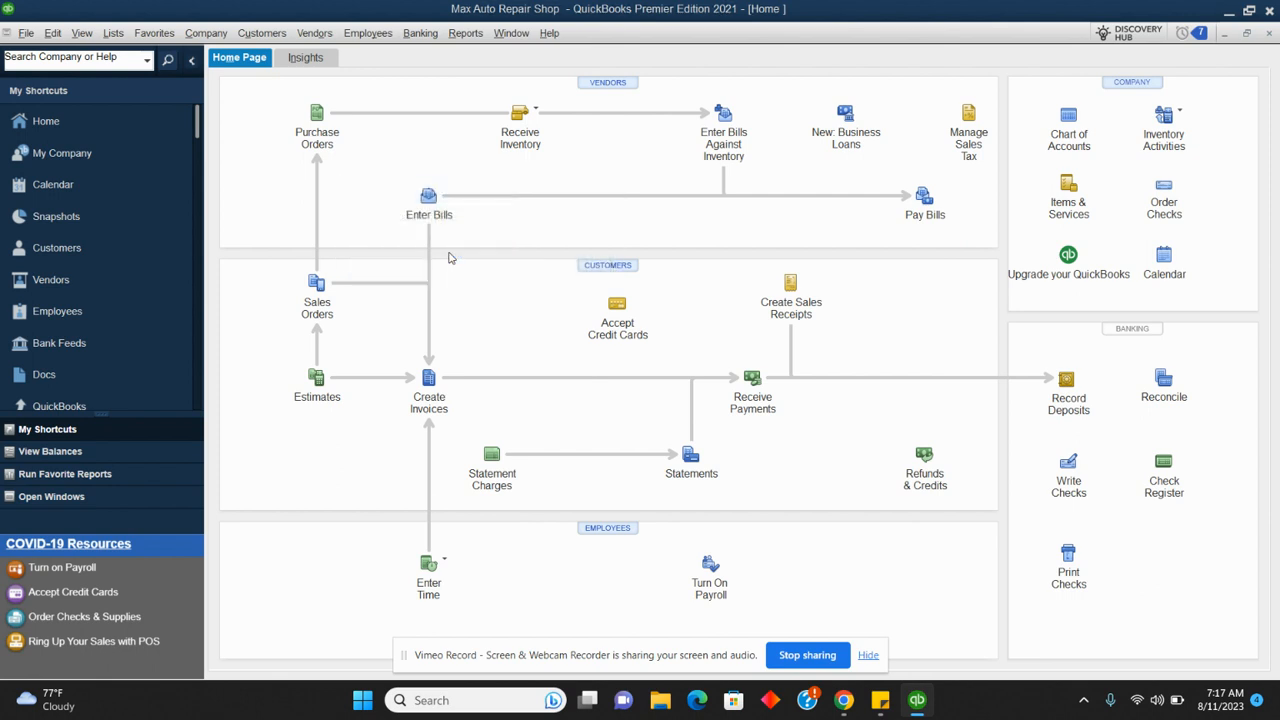
click(712, 313)
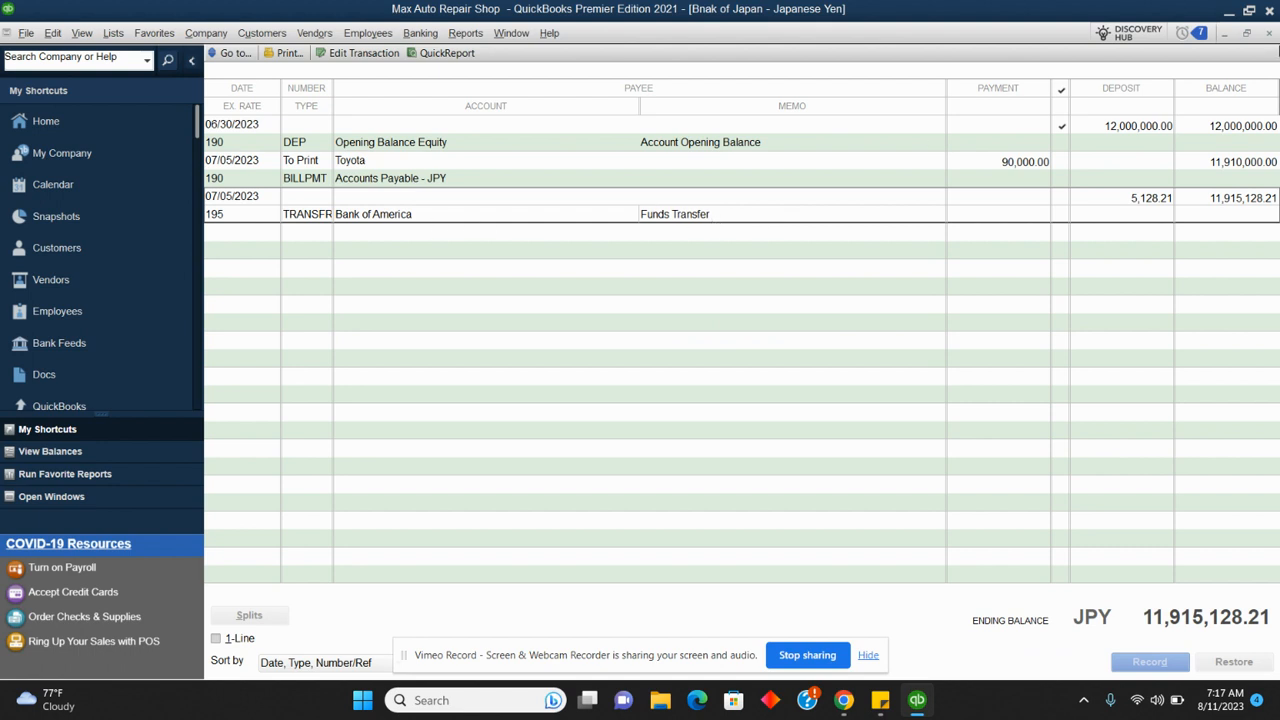
click(1269, 33)
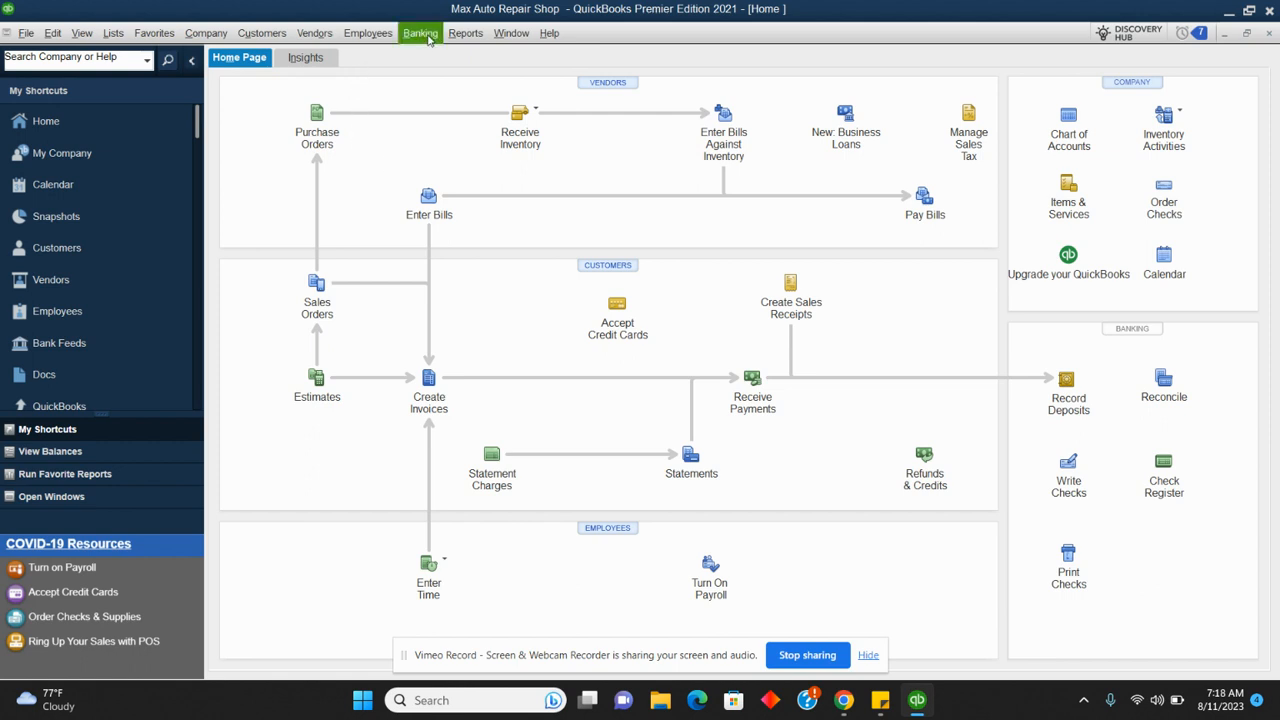
Run the Sales by Customer Summary report for all dates
click(466, 33)
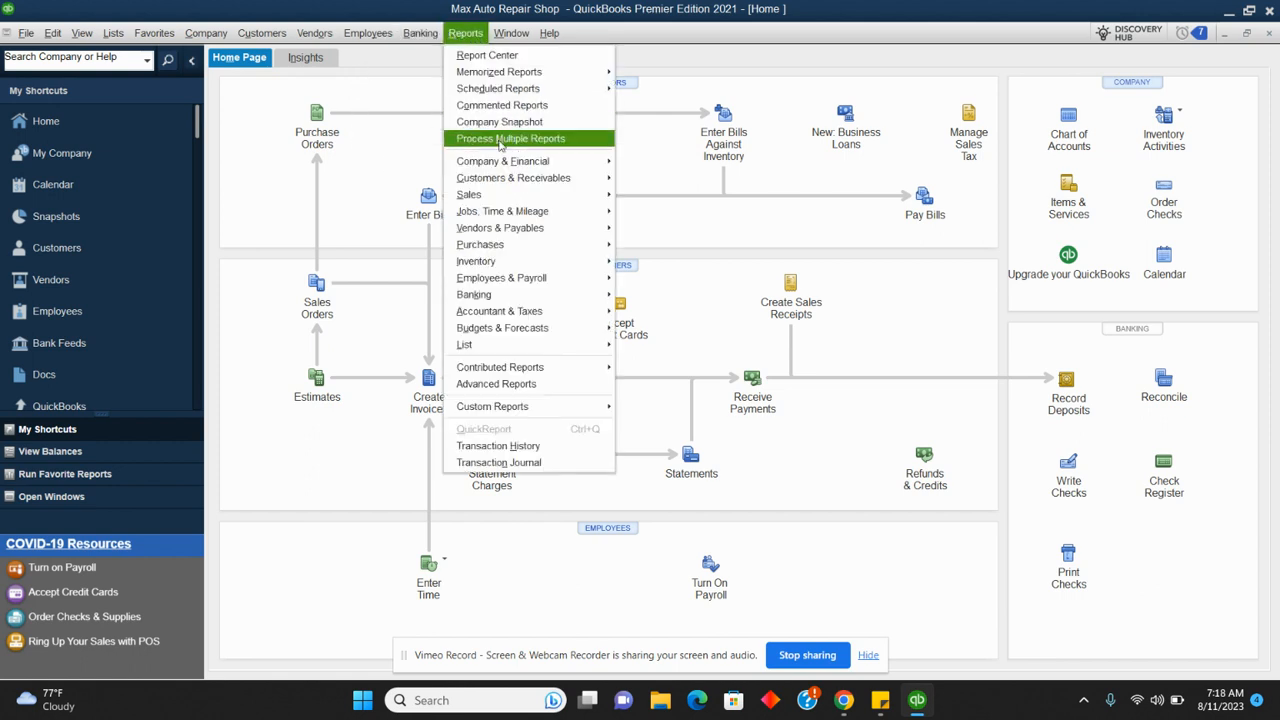
mouse_move(528, 204)
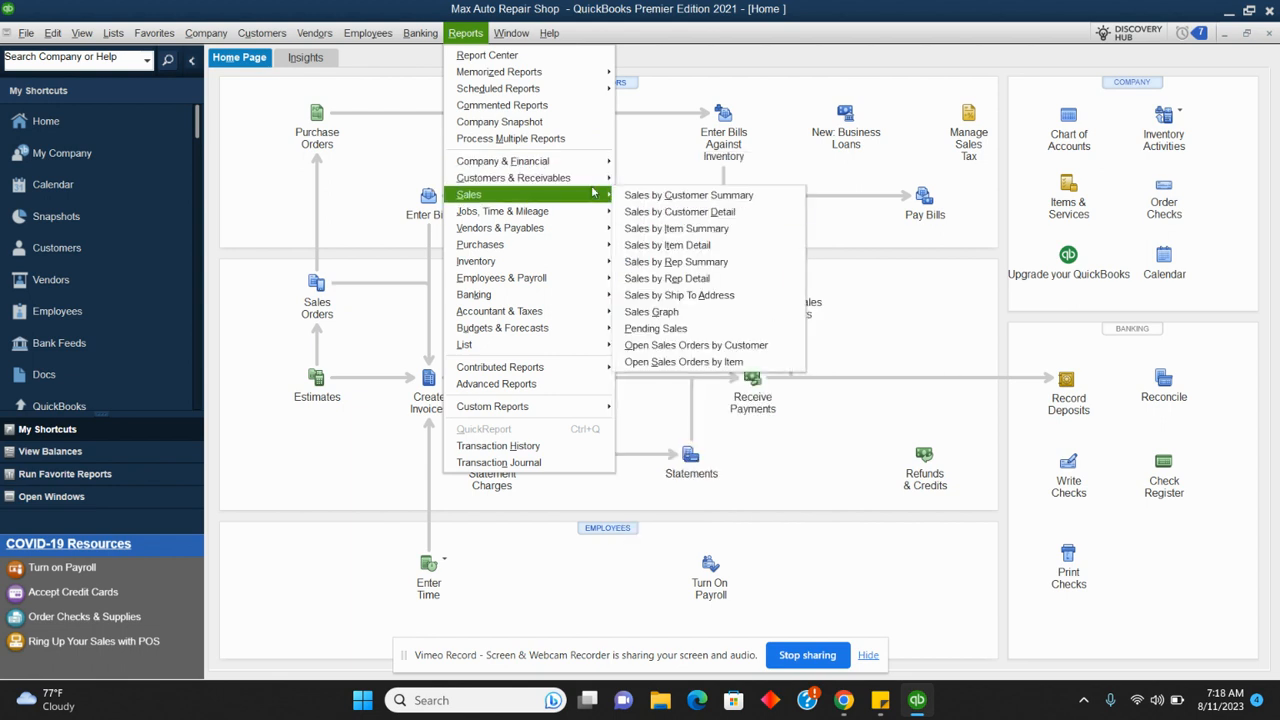
mouse_move(583, 198)
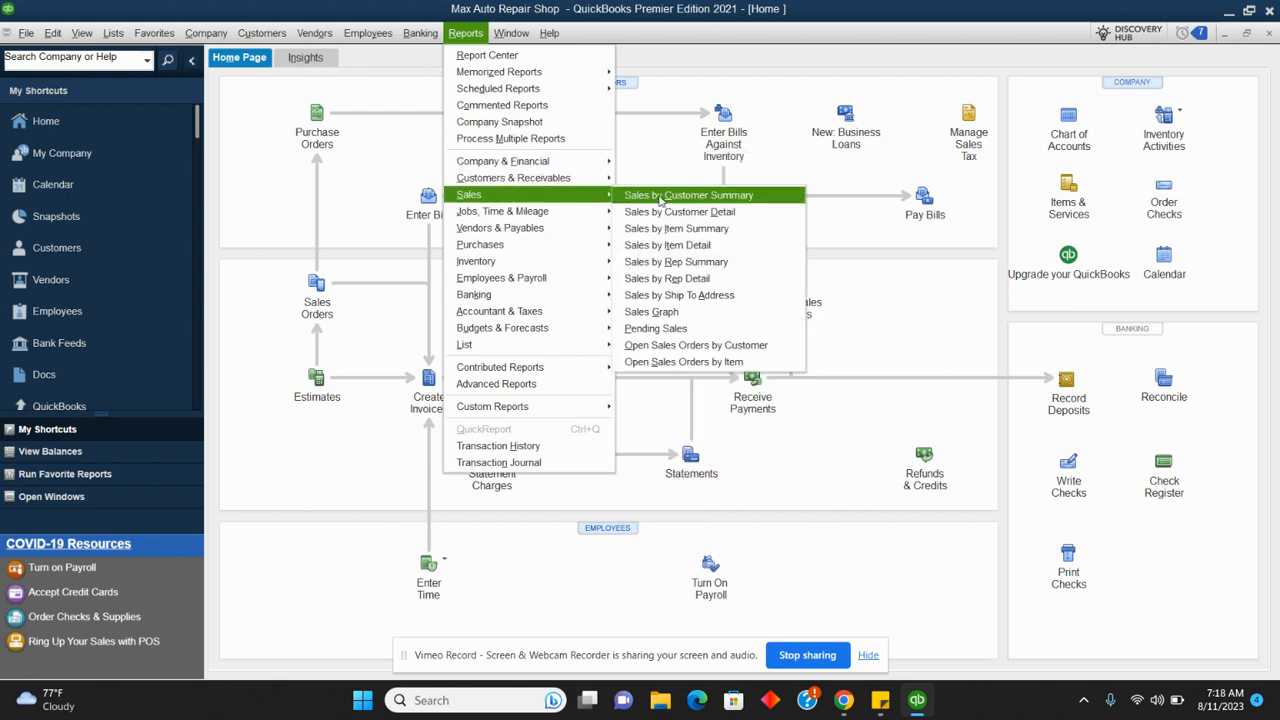
click(670, 199)
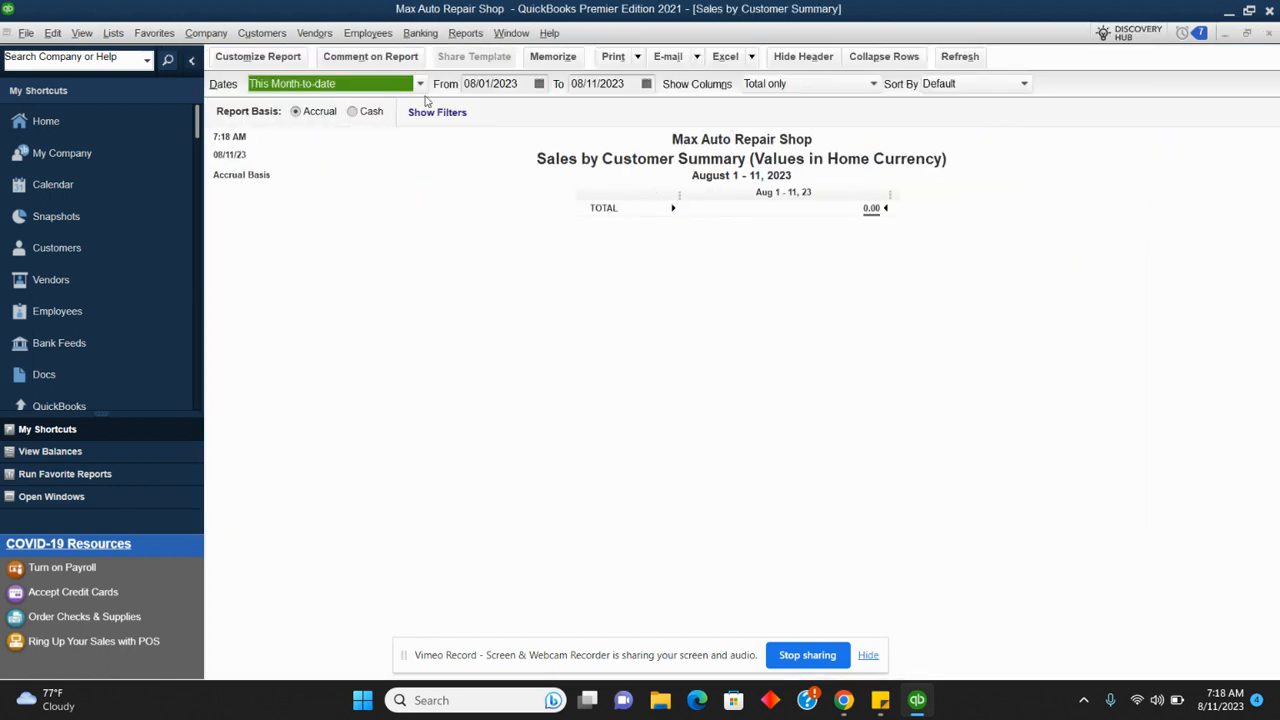
click(420, 90)
click(353, 106)
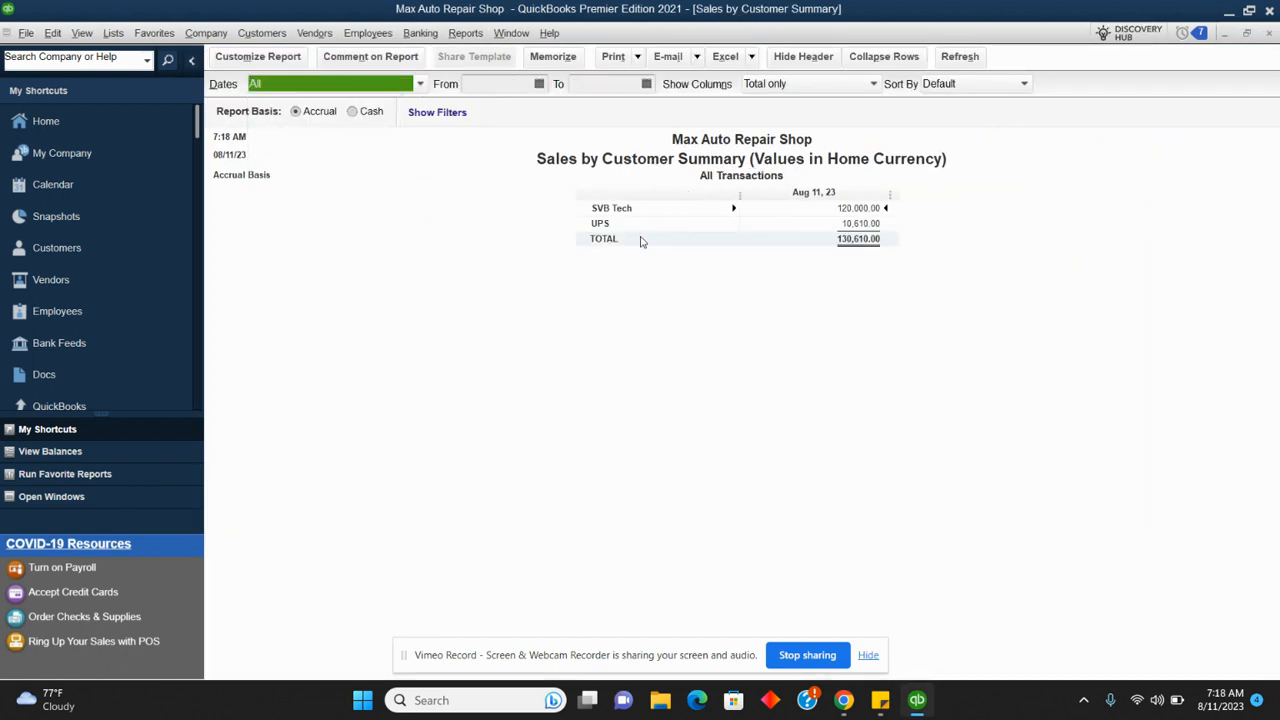
Run the Sales by Item Detail report for all dates
click(478, 38)
mouse_move(540, 196)
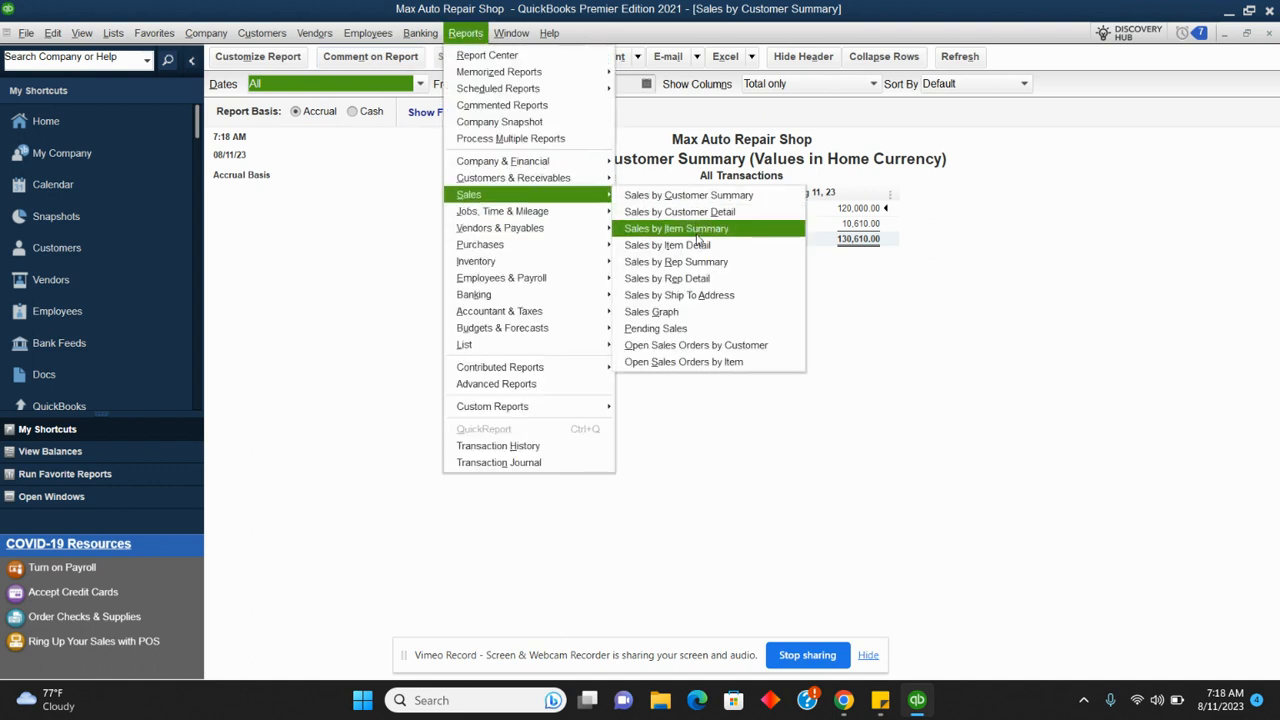
click(686, 248)
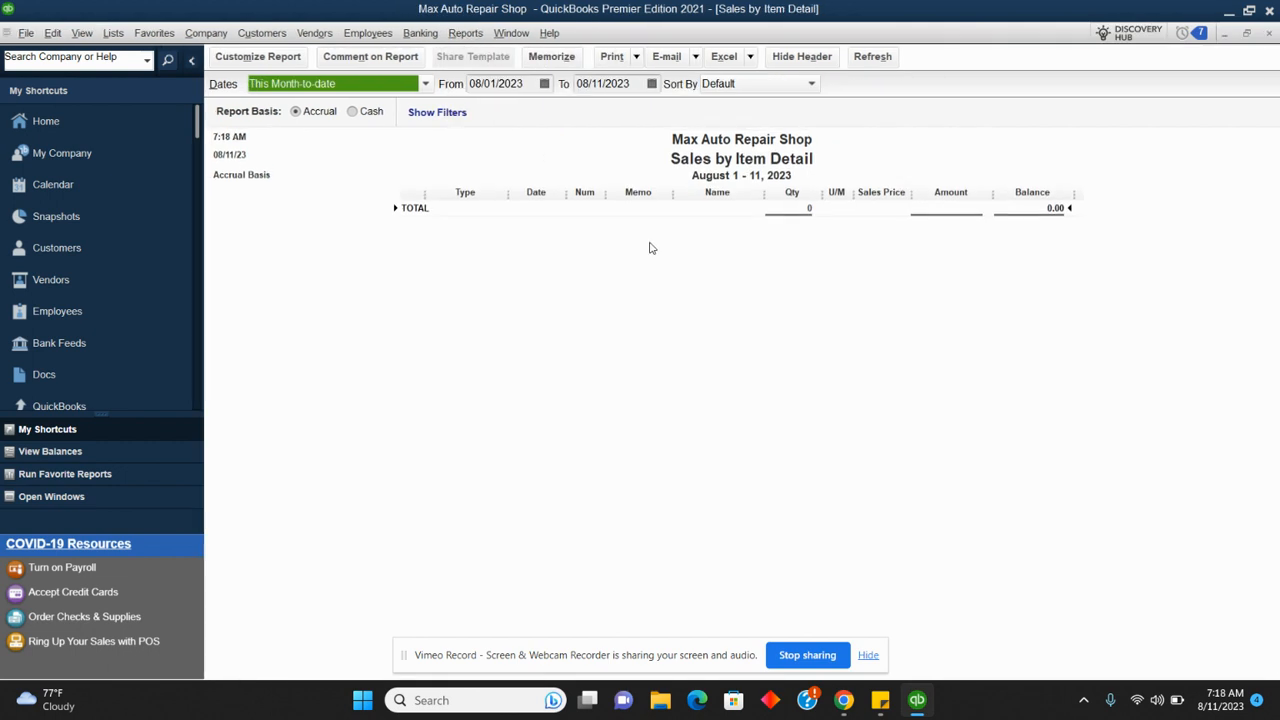
click(430, 84)
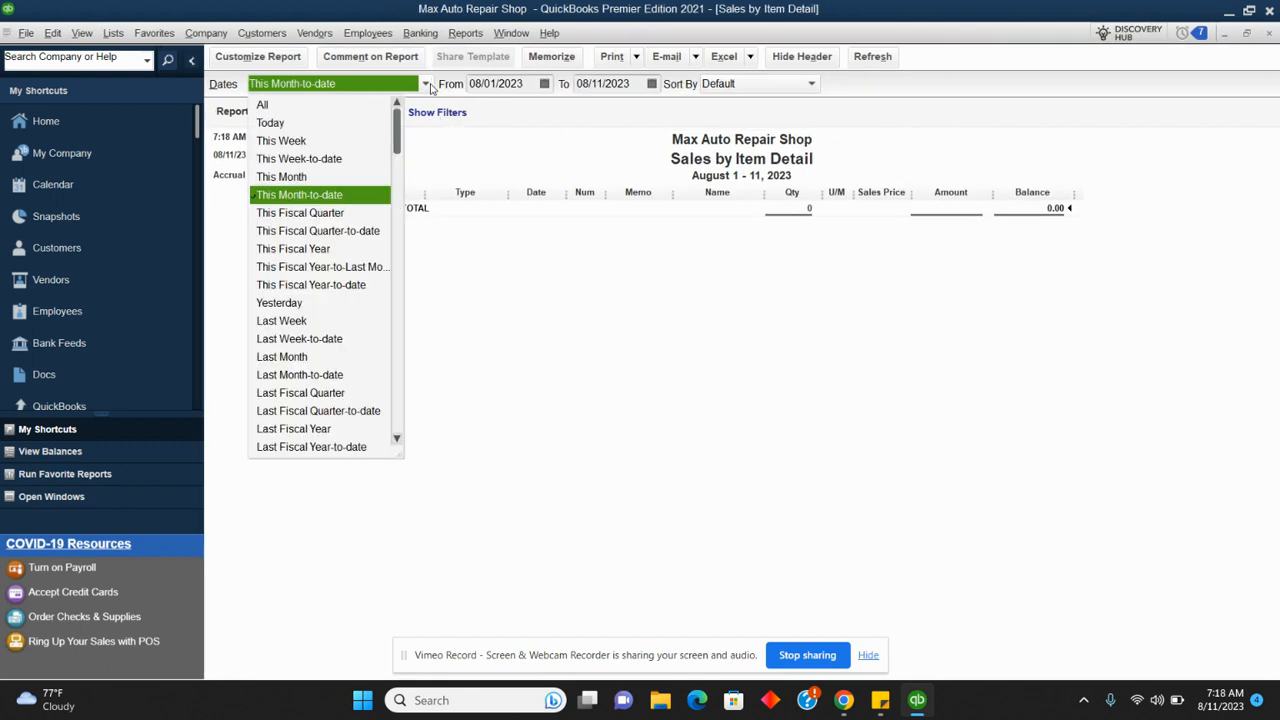
click(364, 106)
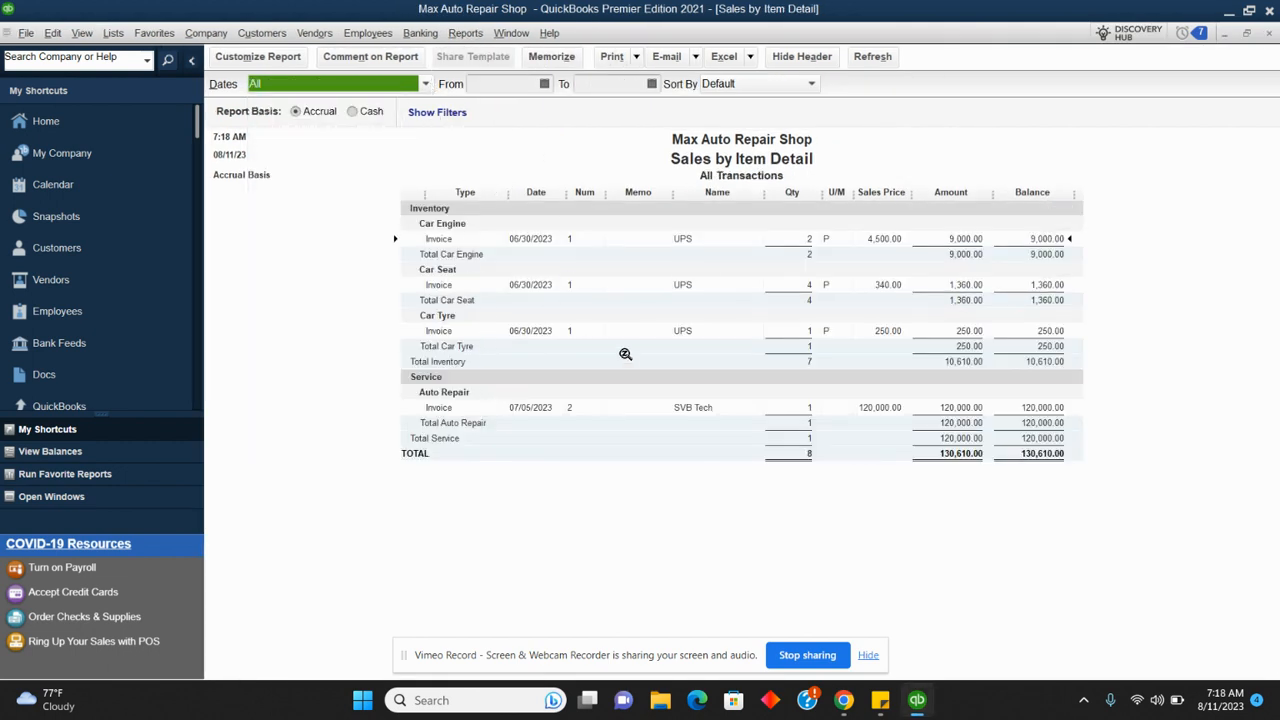
Display the Sales Graph and examine sales by month and by item
click(465, 33)
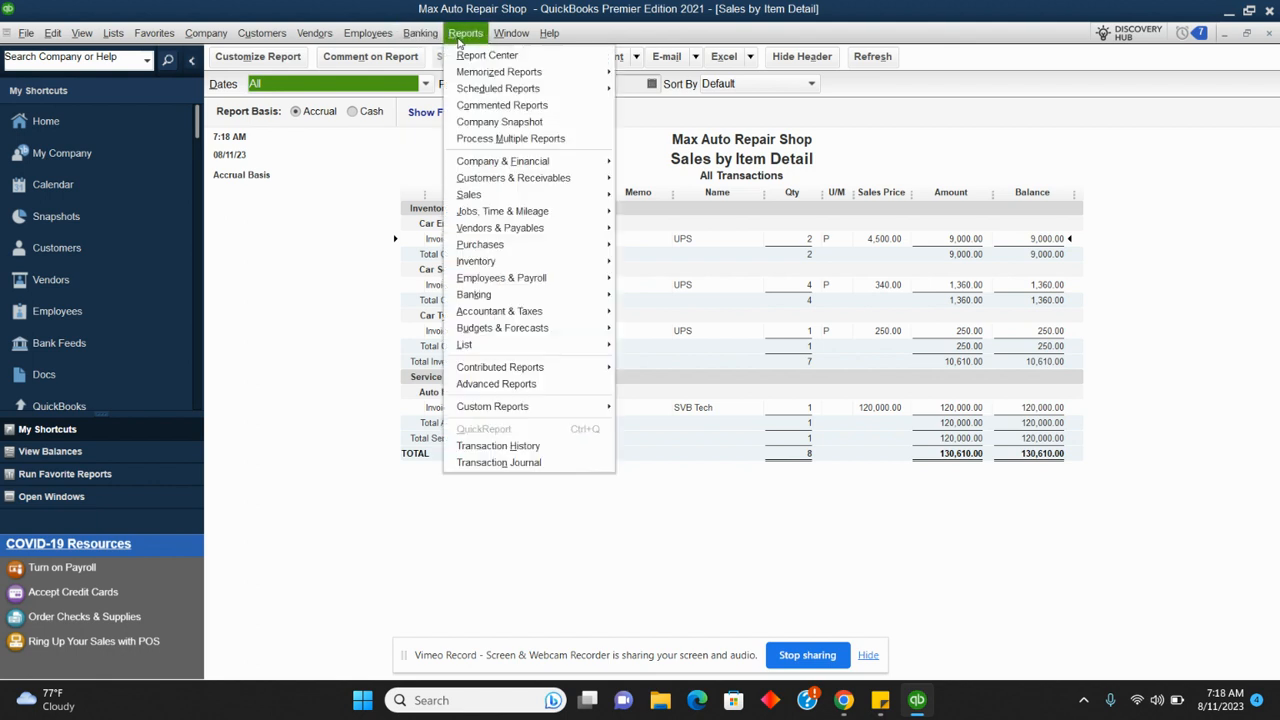
mouse_move(538, 194)
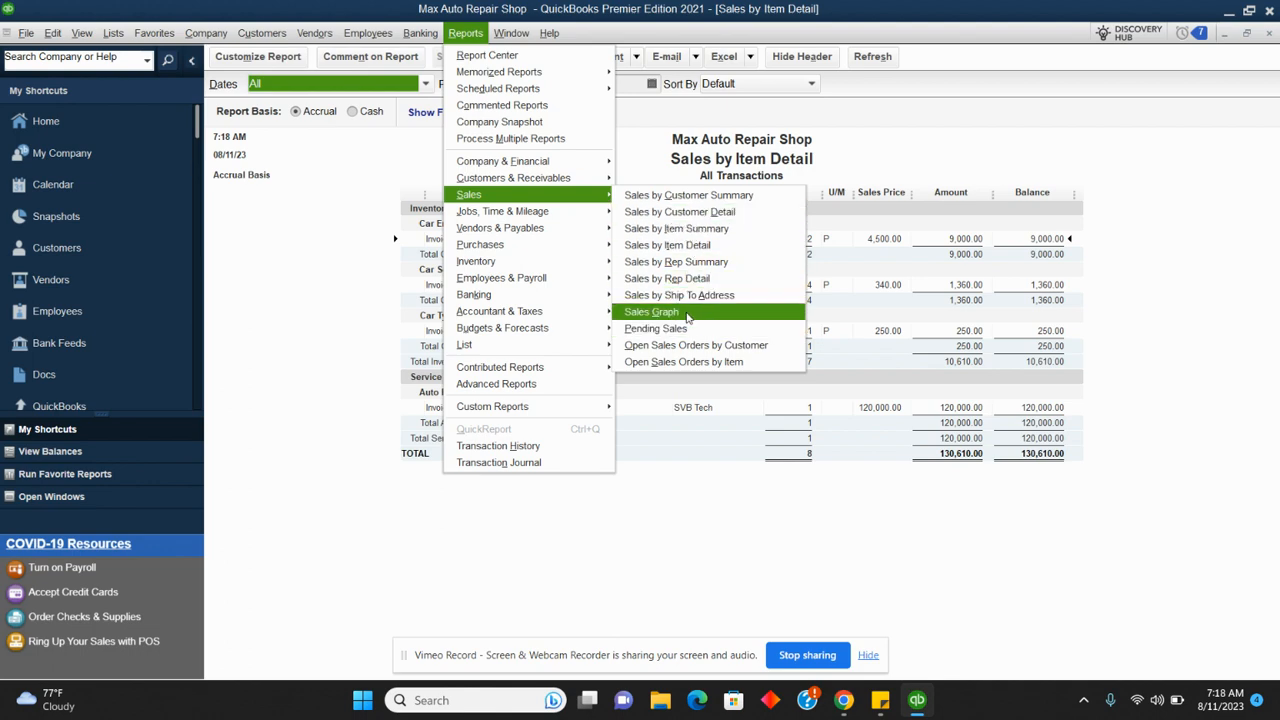
click(652, 312)
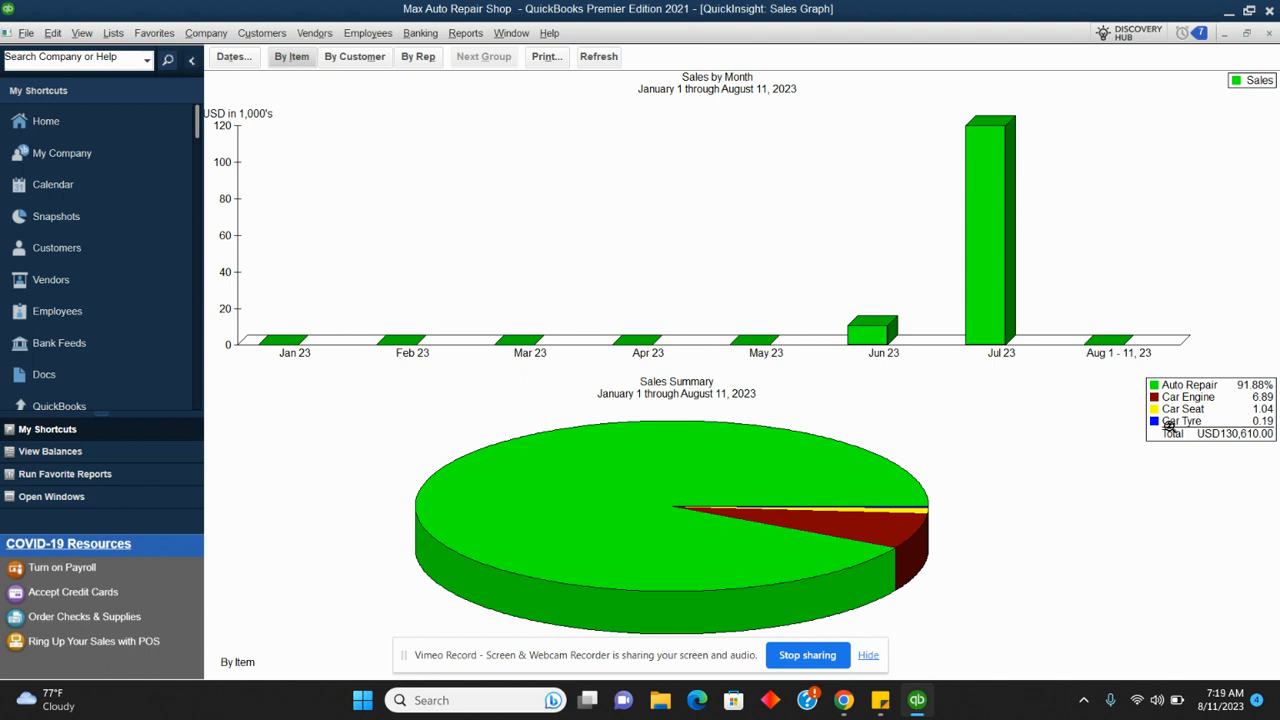
Run the Purchases by Vendor Summary report for all dates
click(466, 33)
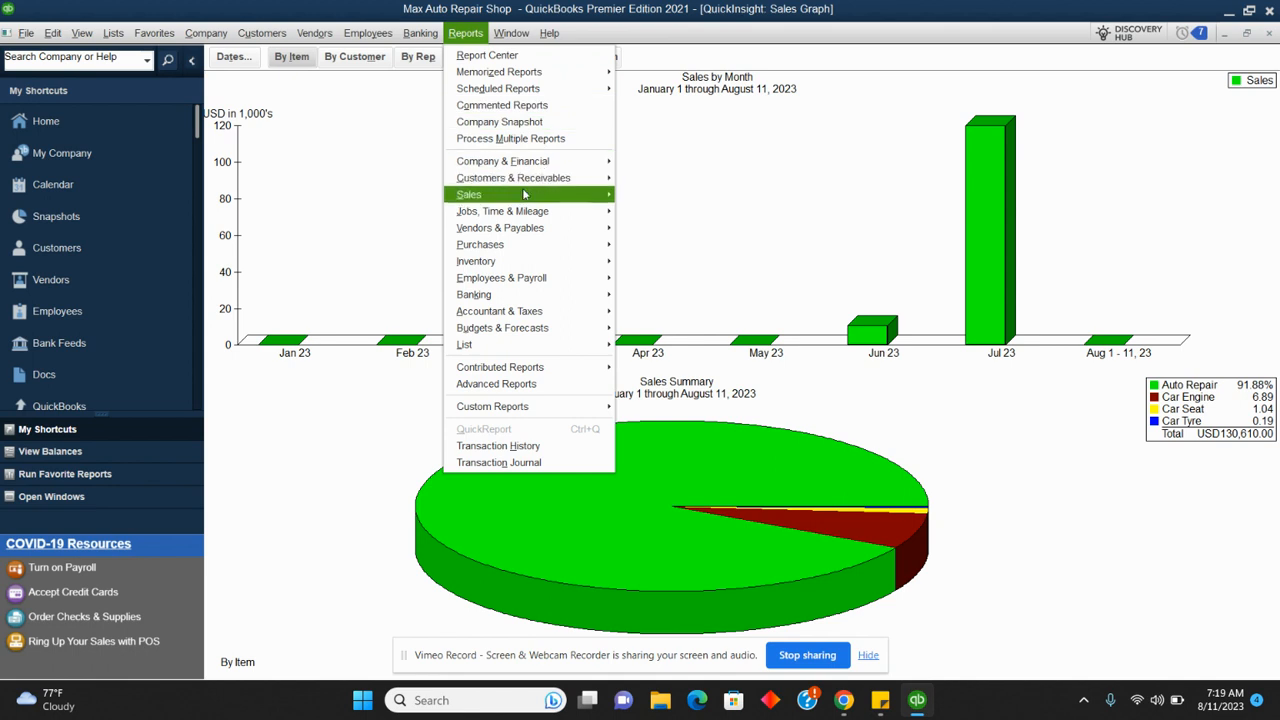
mouse_move(546, 248)
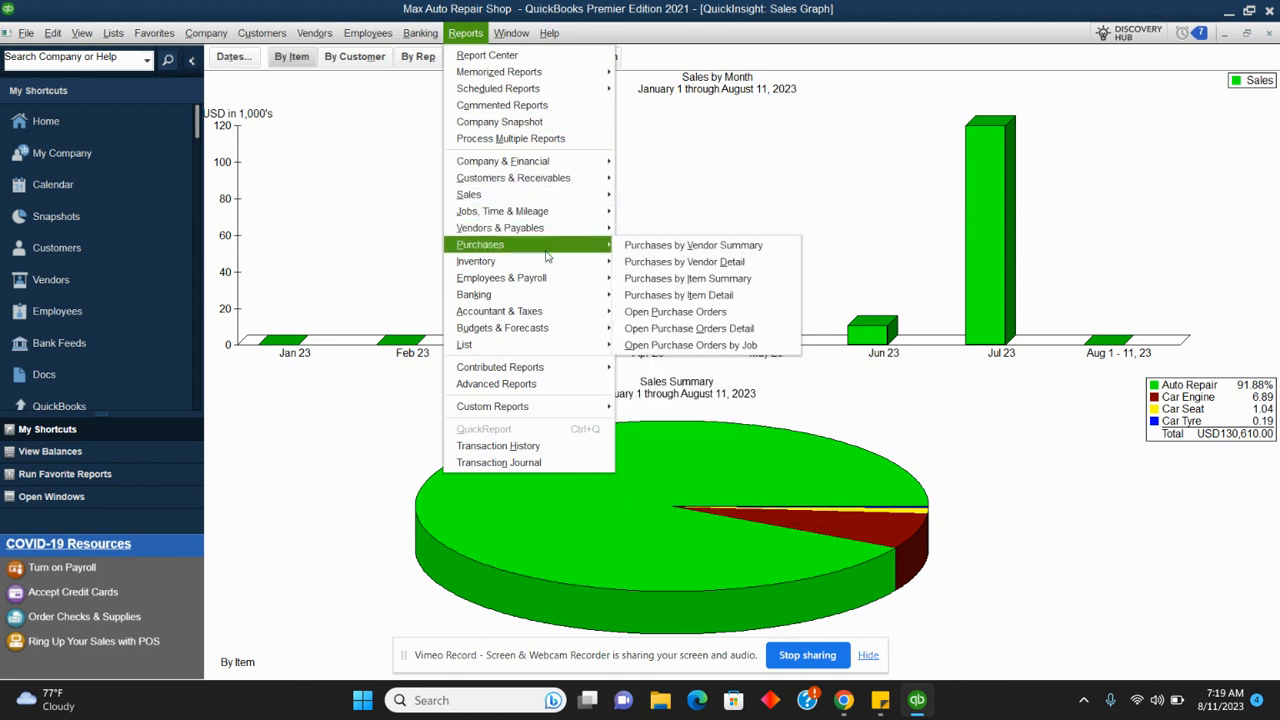
click(657, 257)
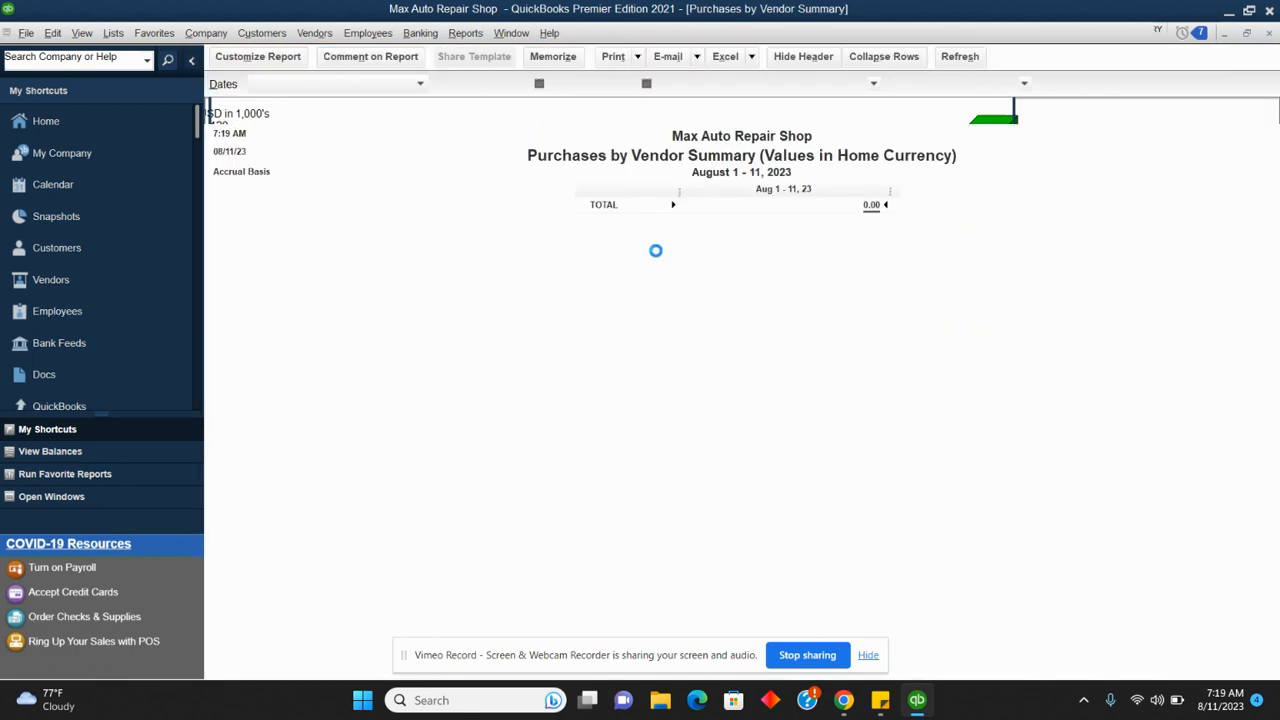
click(420, 85)
click(263, 107)
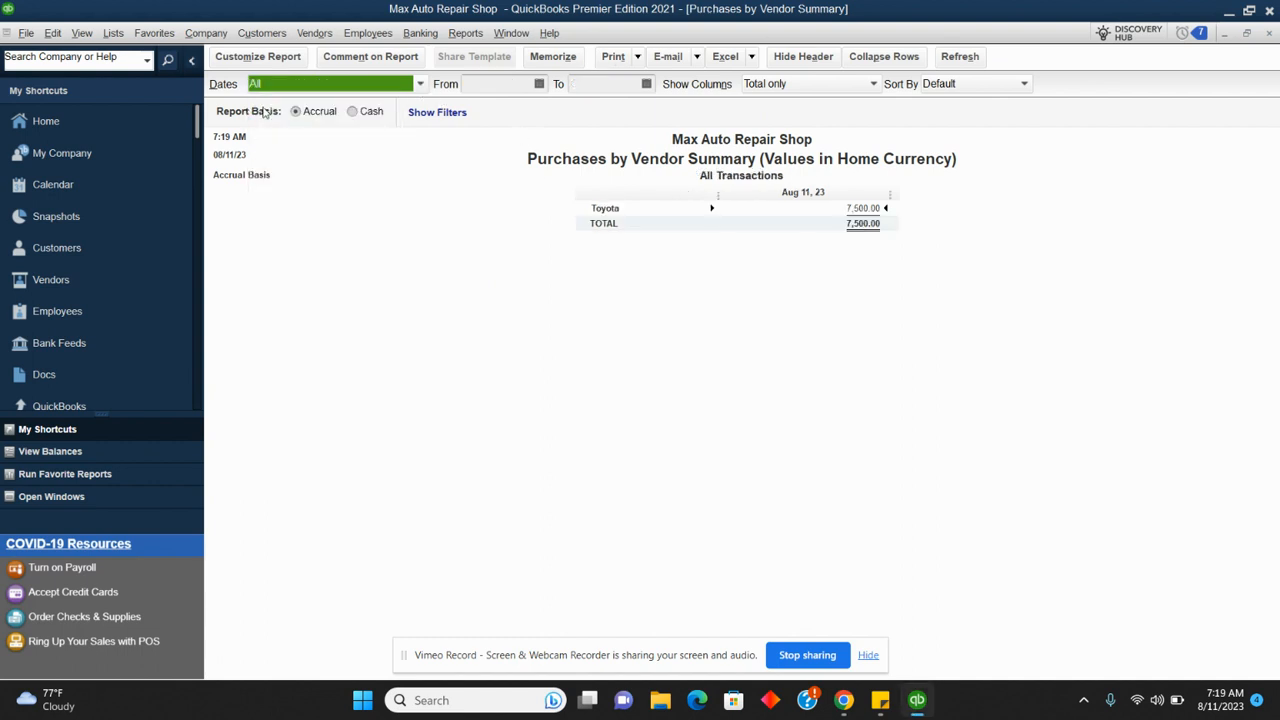
Run the Purchases by Item Detail report for all dates
click(455, 38)
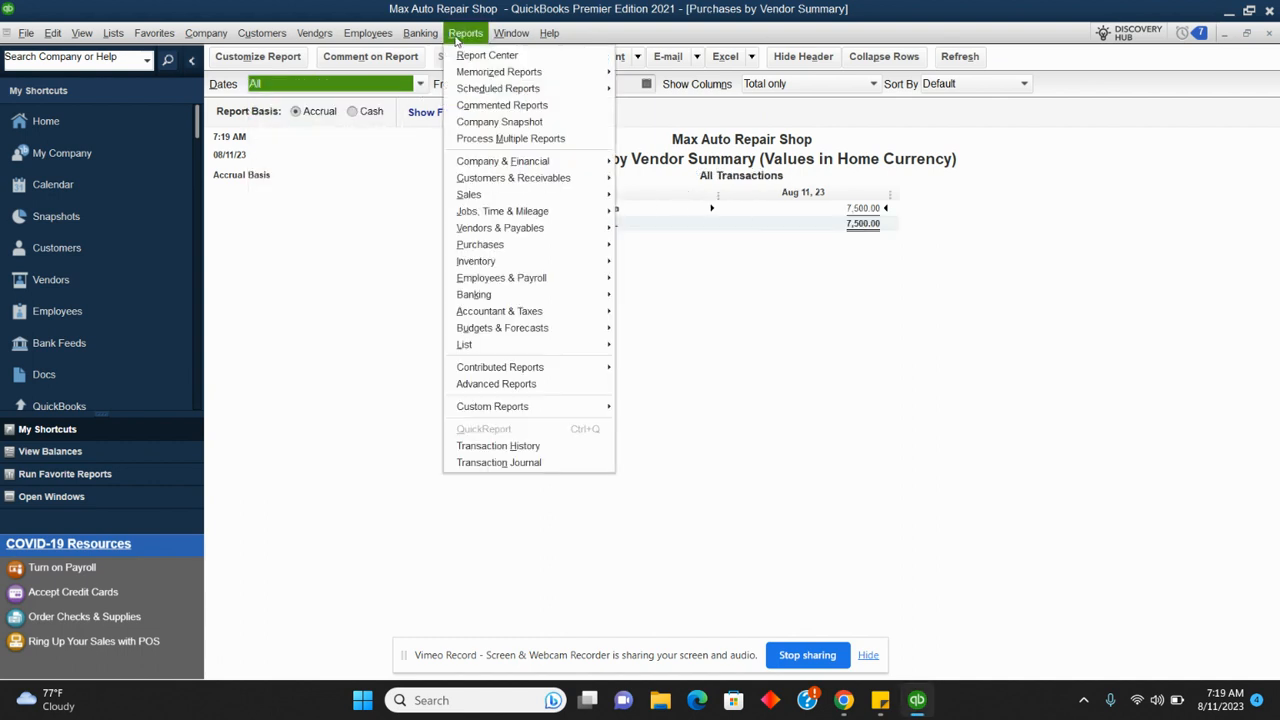
mouse_move(548, 245)
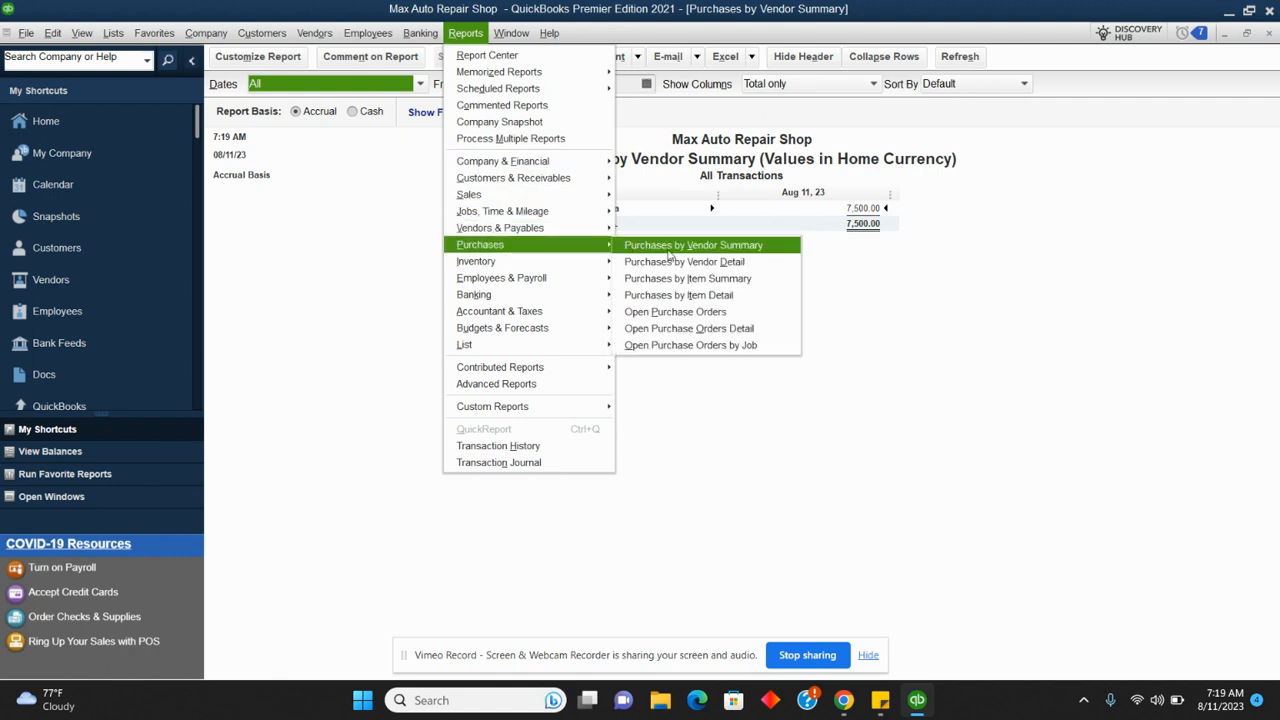
click(695, 298)
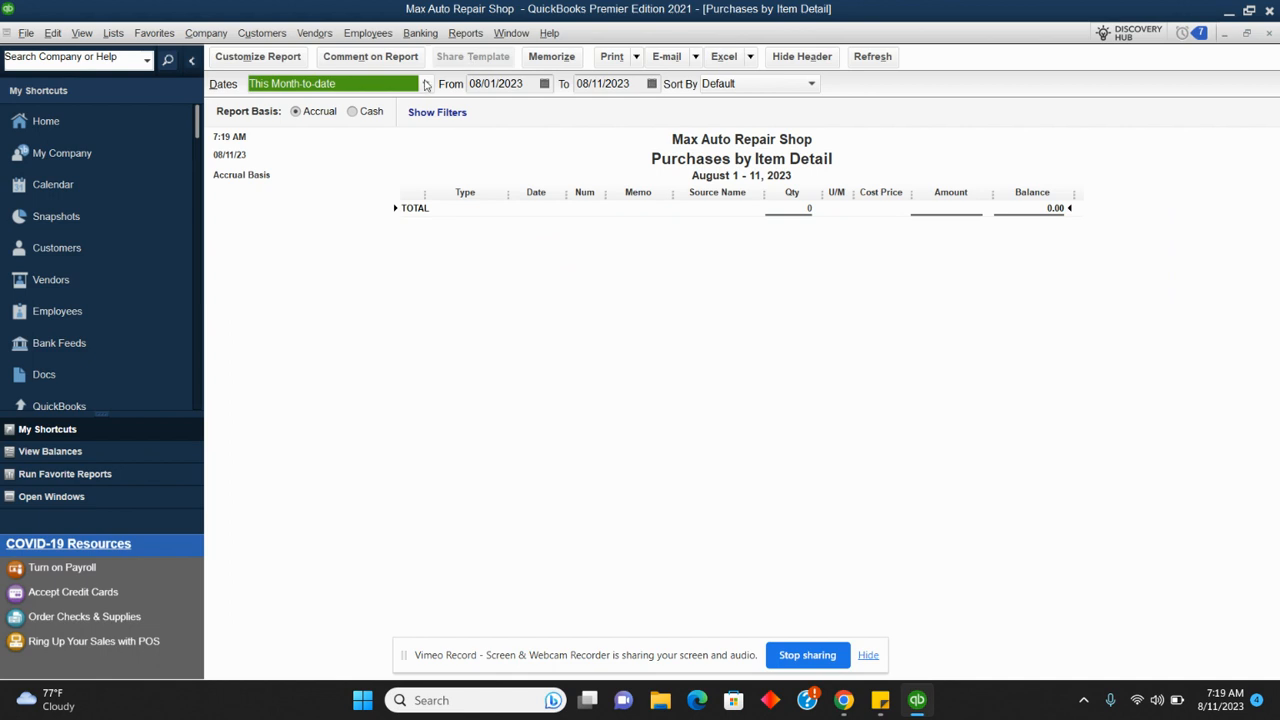
click(426, 84)
click(339, 110)
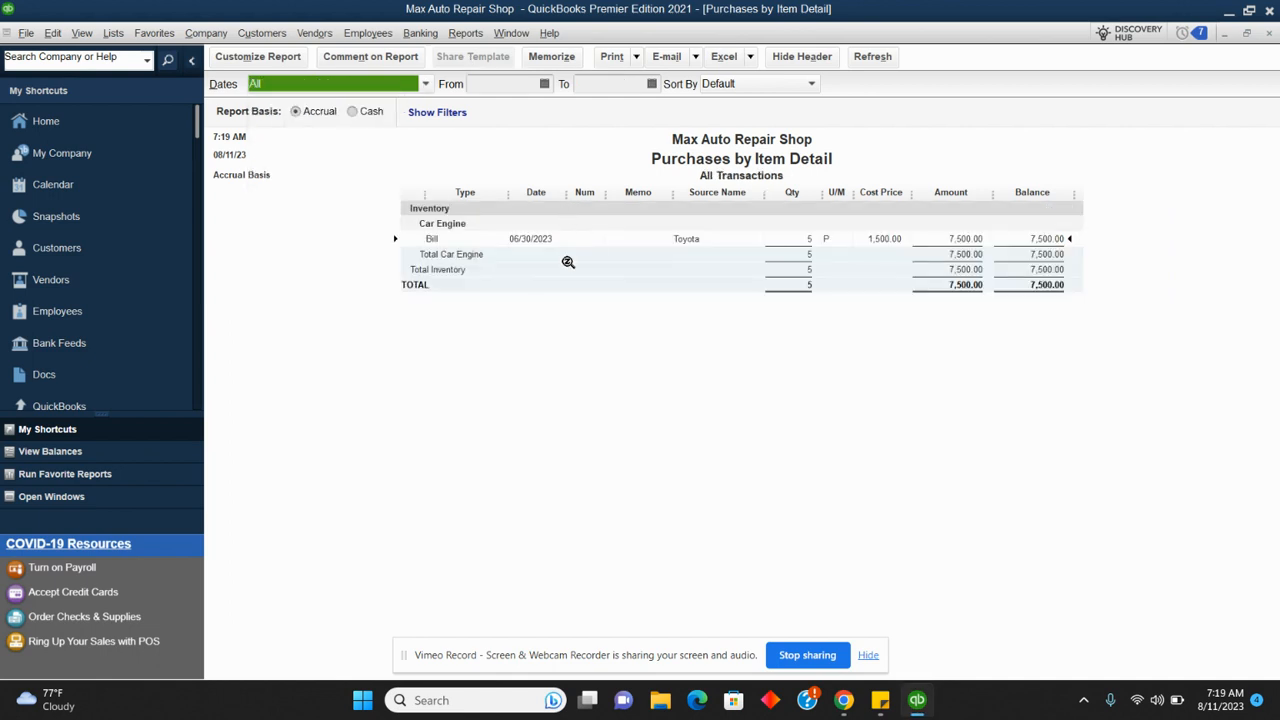
Run the Inventory Valuation Summary report for the current month to date
click(465, 33)
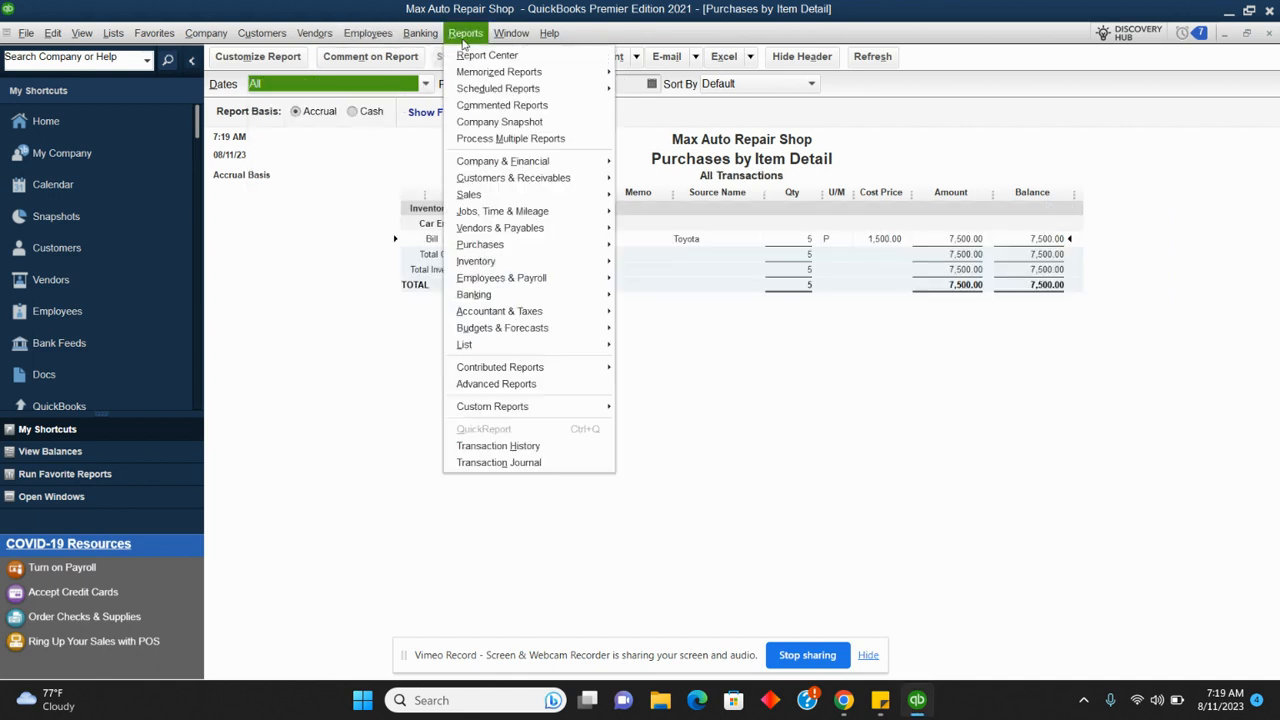
mouse_move(521, 254)
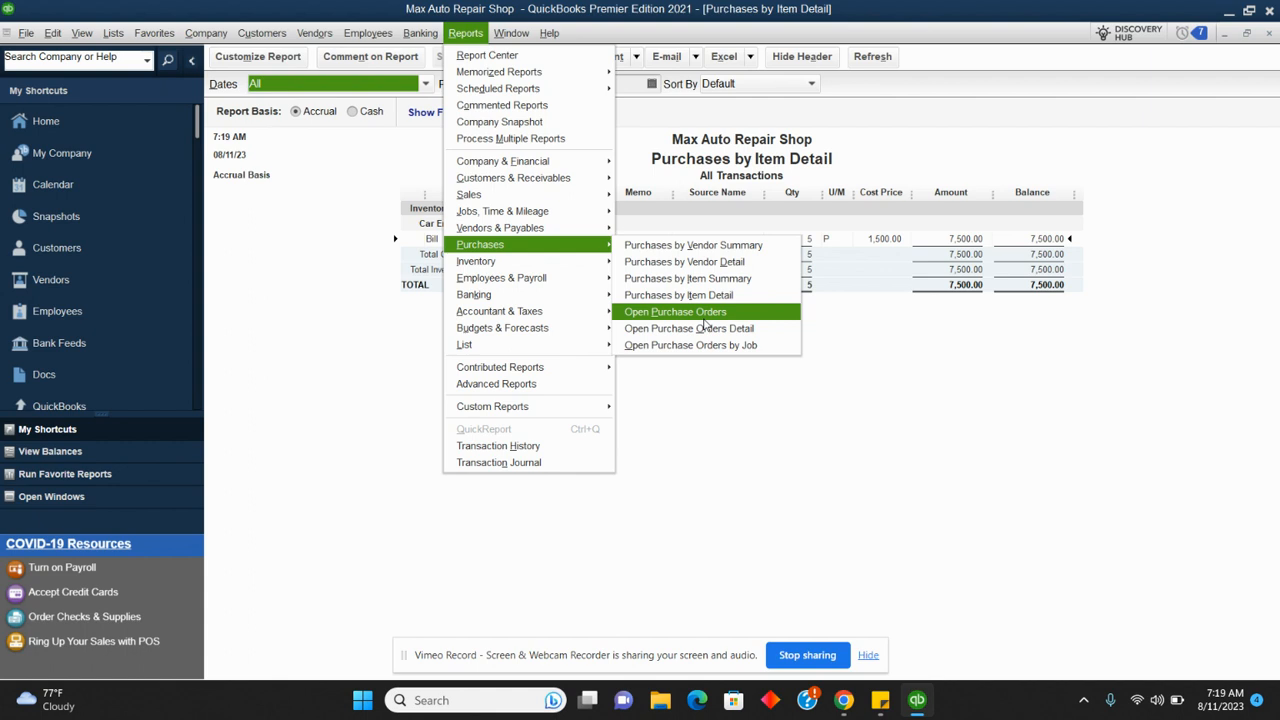
mouse_move(573, 272)
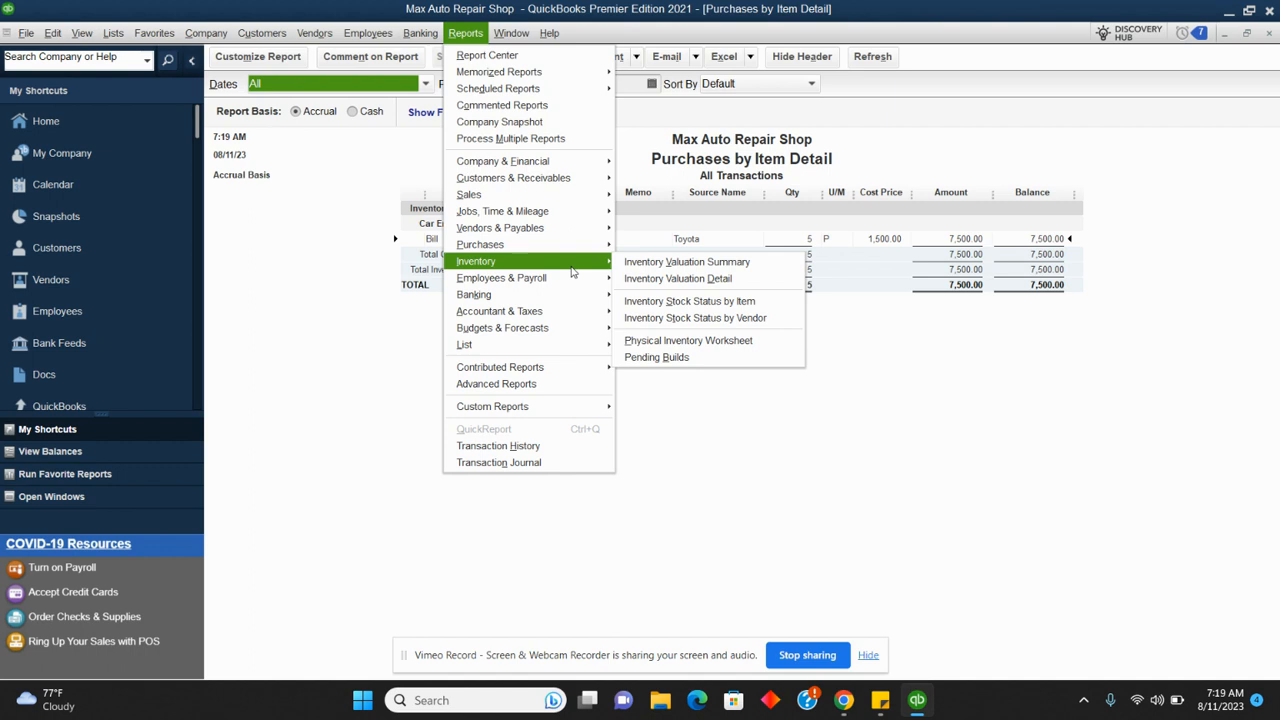
click(683, 264)
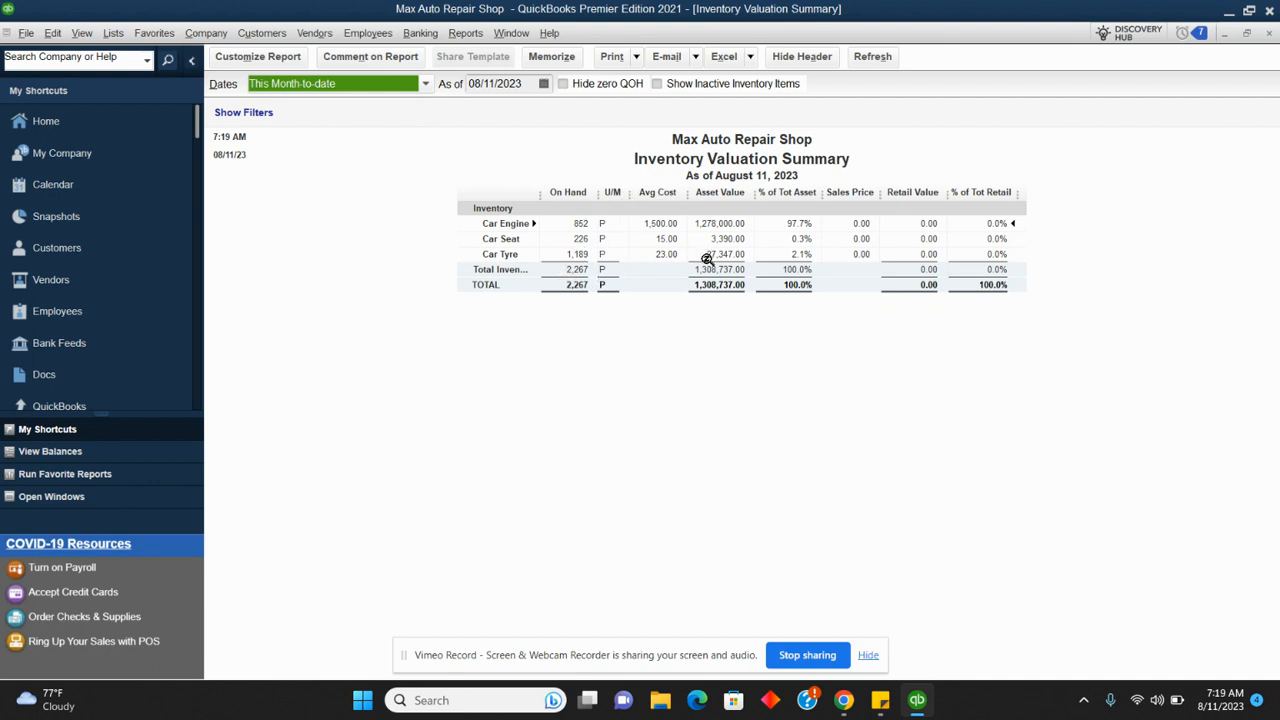
Run the Inventory Valuation Detail report for all dates
click(466, 33)
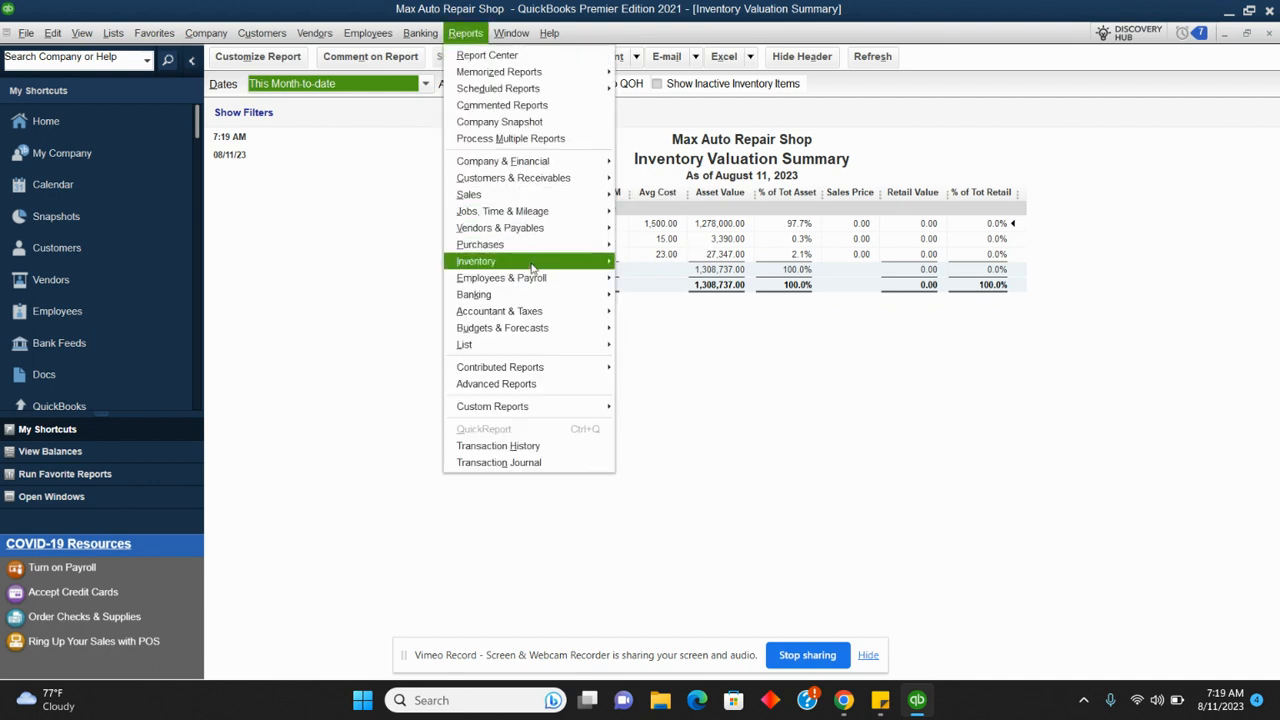
mouse_move(536, 268)
click(683, 285)
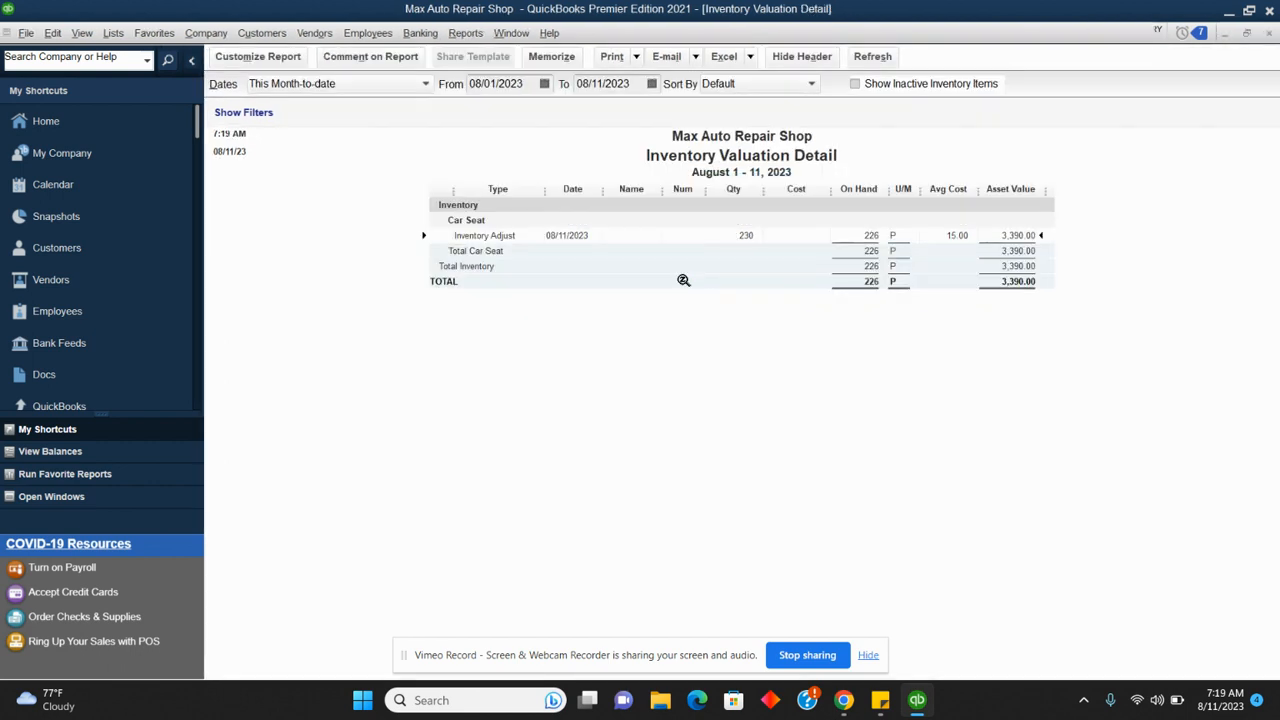
click(427, 84)
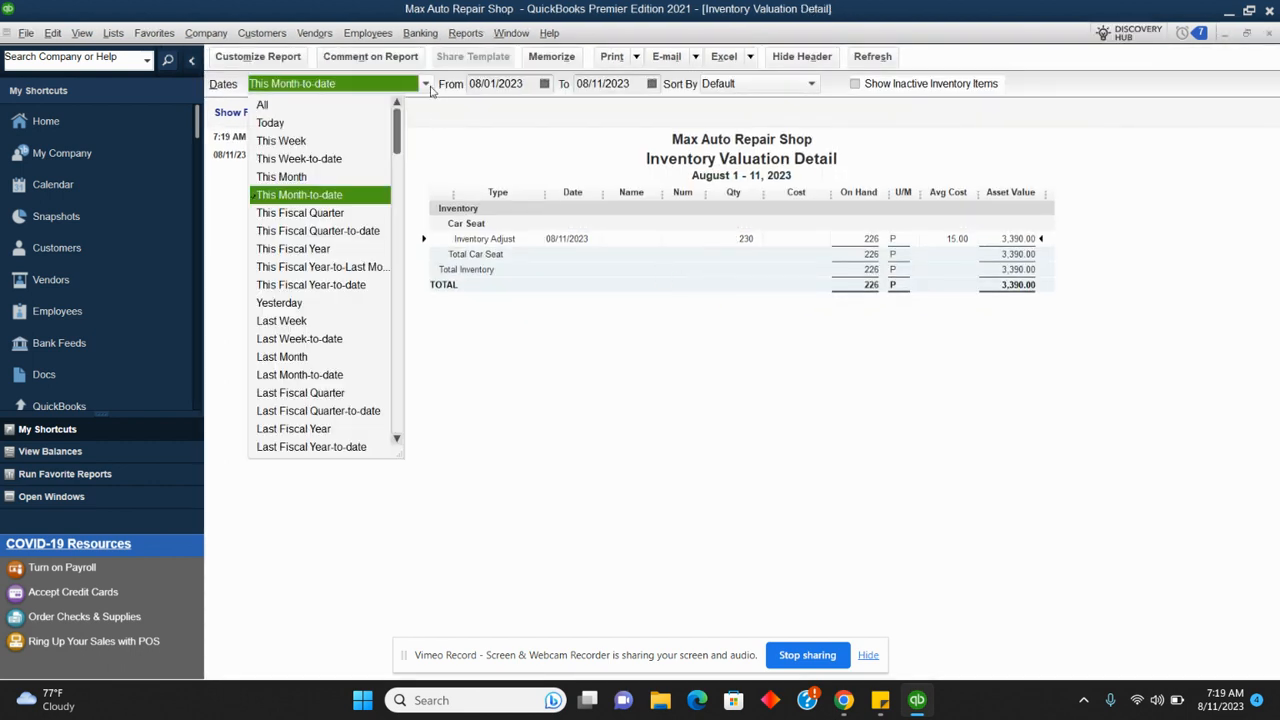
click(352, 106)
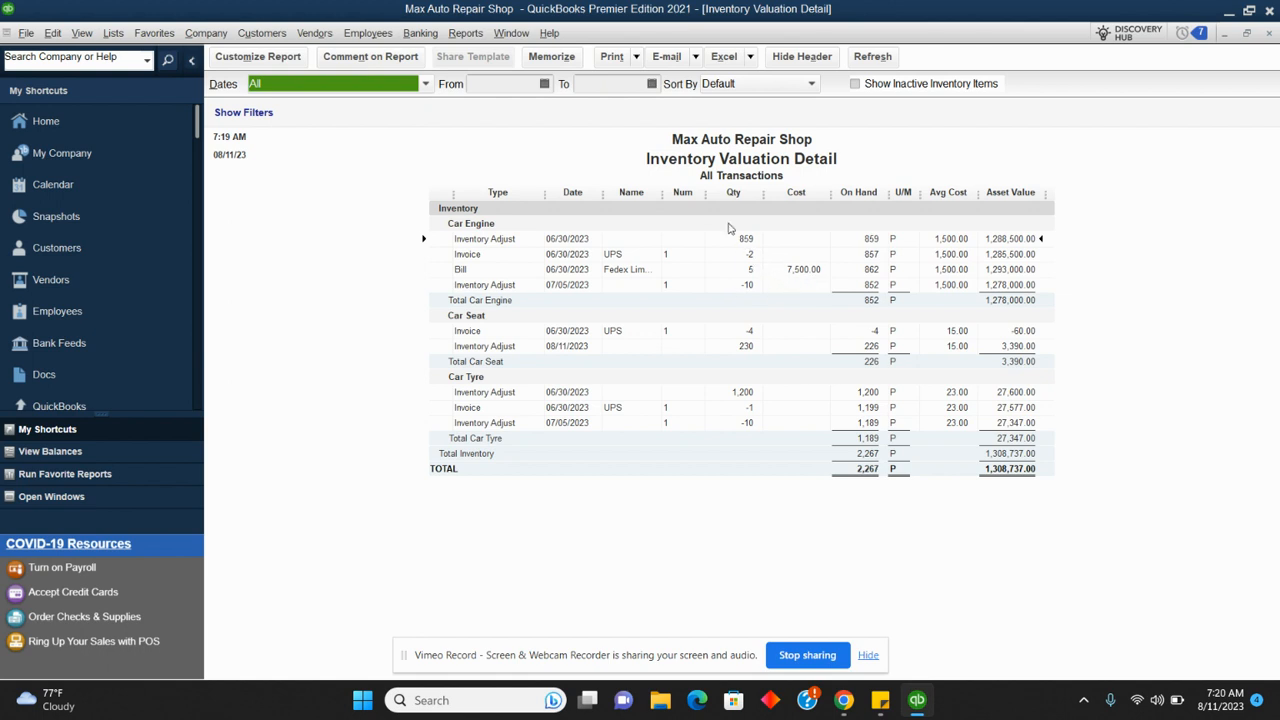
Run the Balance Sheet report for all dates and examine its assets, liabilities and equity
click(465, 33)
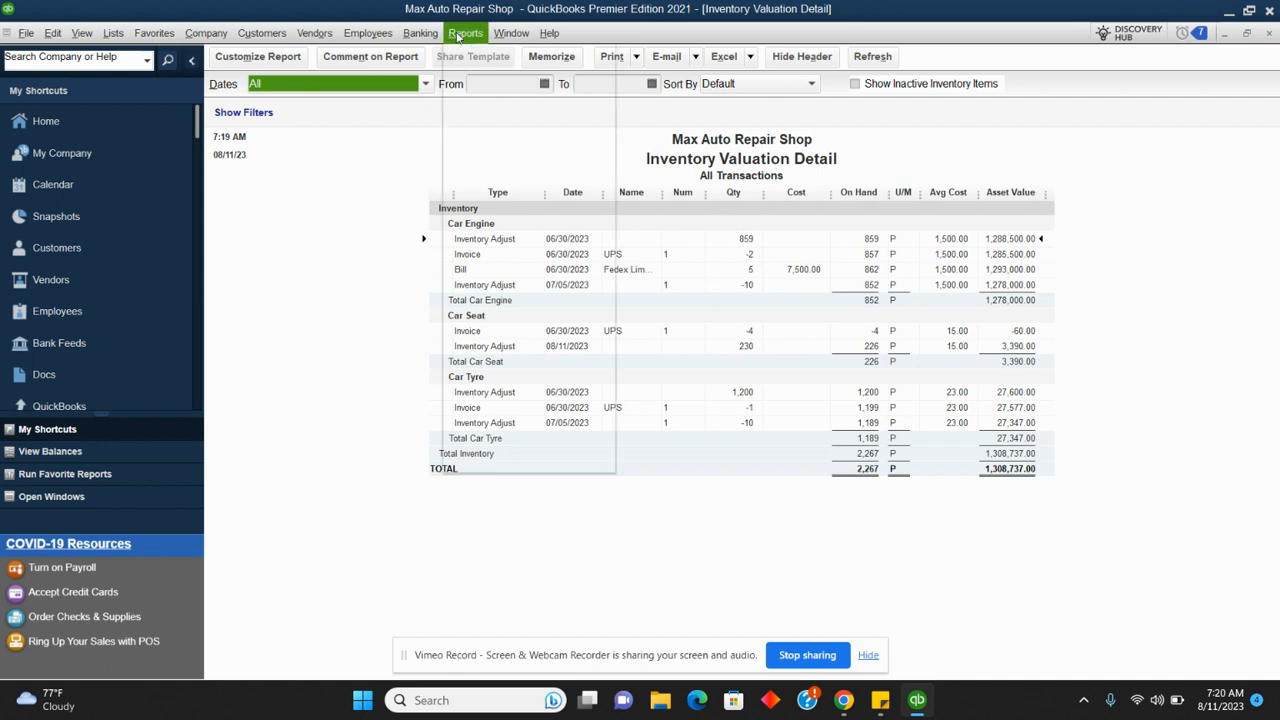
mouse_move(545, 293)
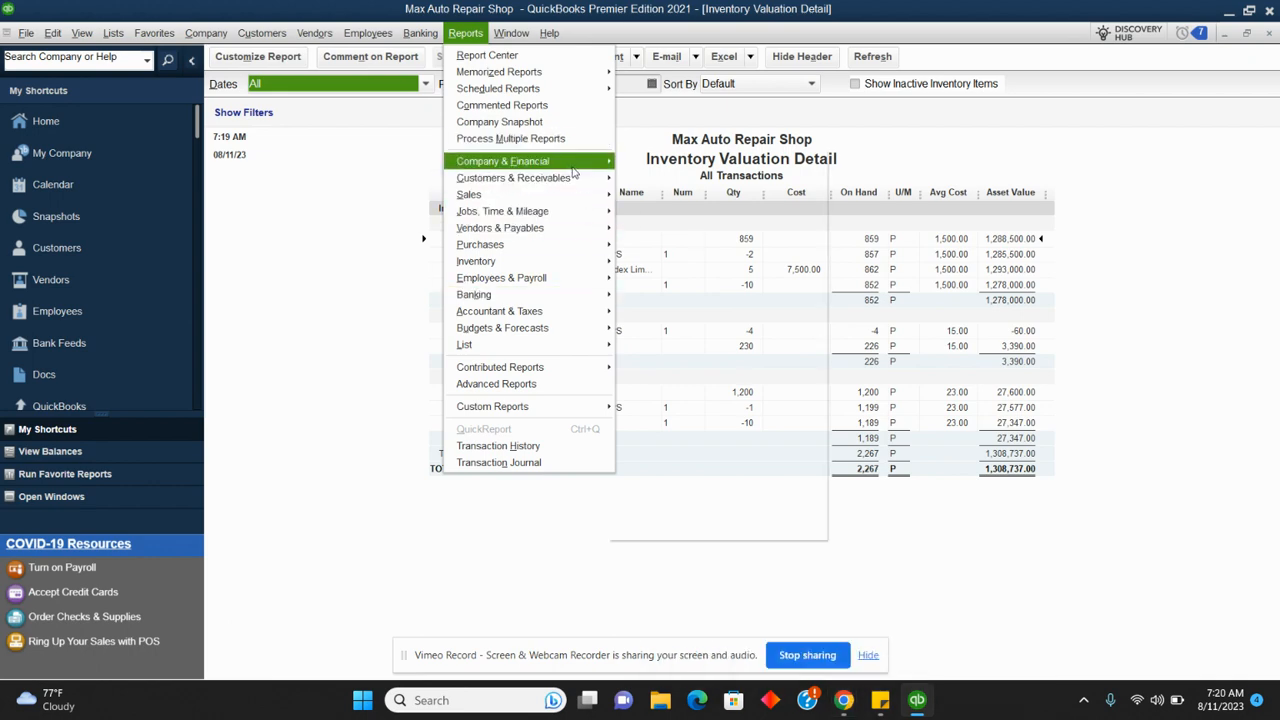
mouse_move(540, 161)
click(730, 407)
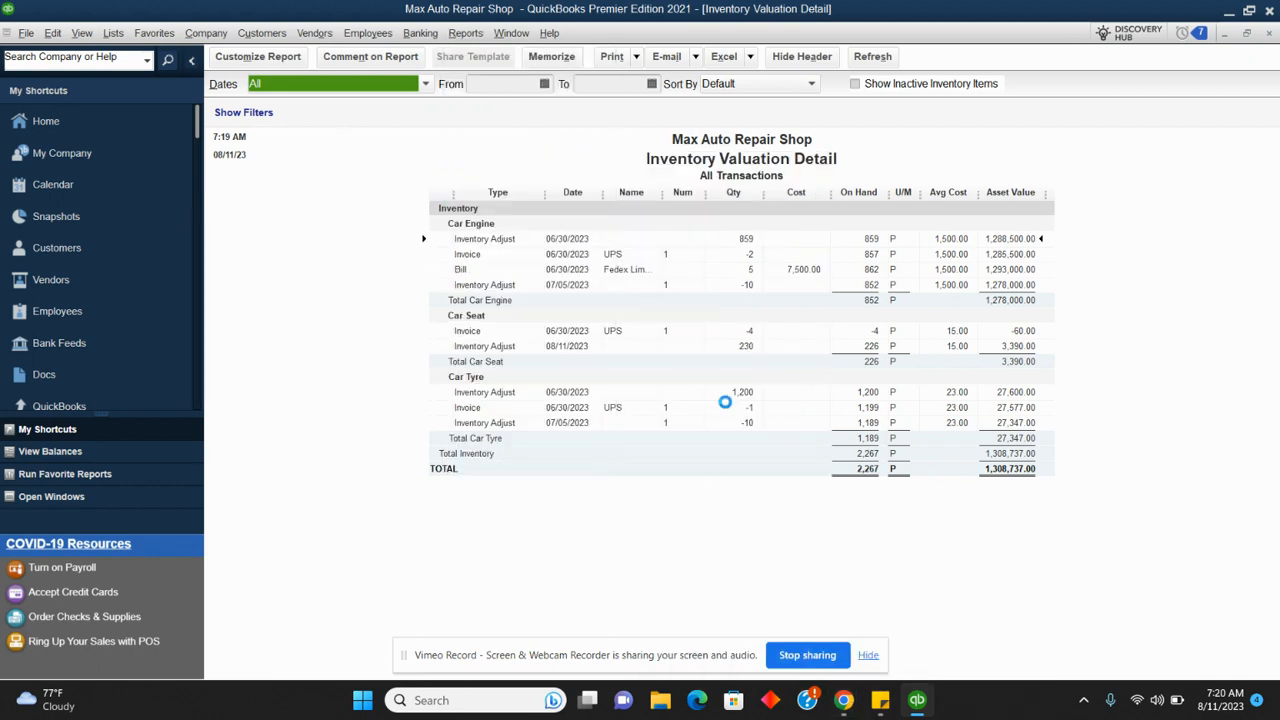
click(420, 88)
scroll(398, 125, up, 2)
click(345, 105)
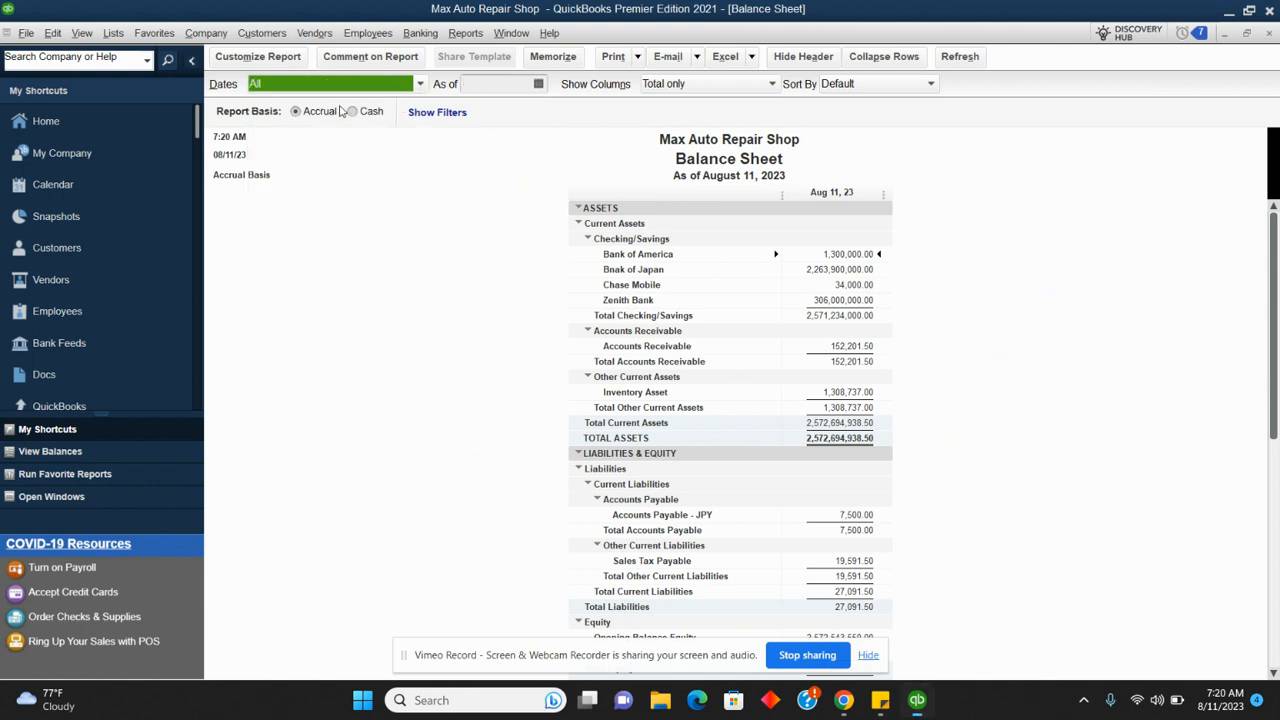
drag(1276, 228, 1277, 452)
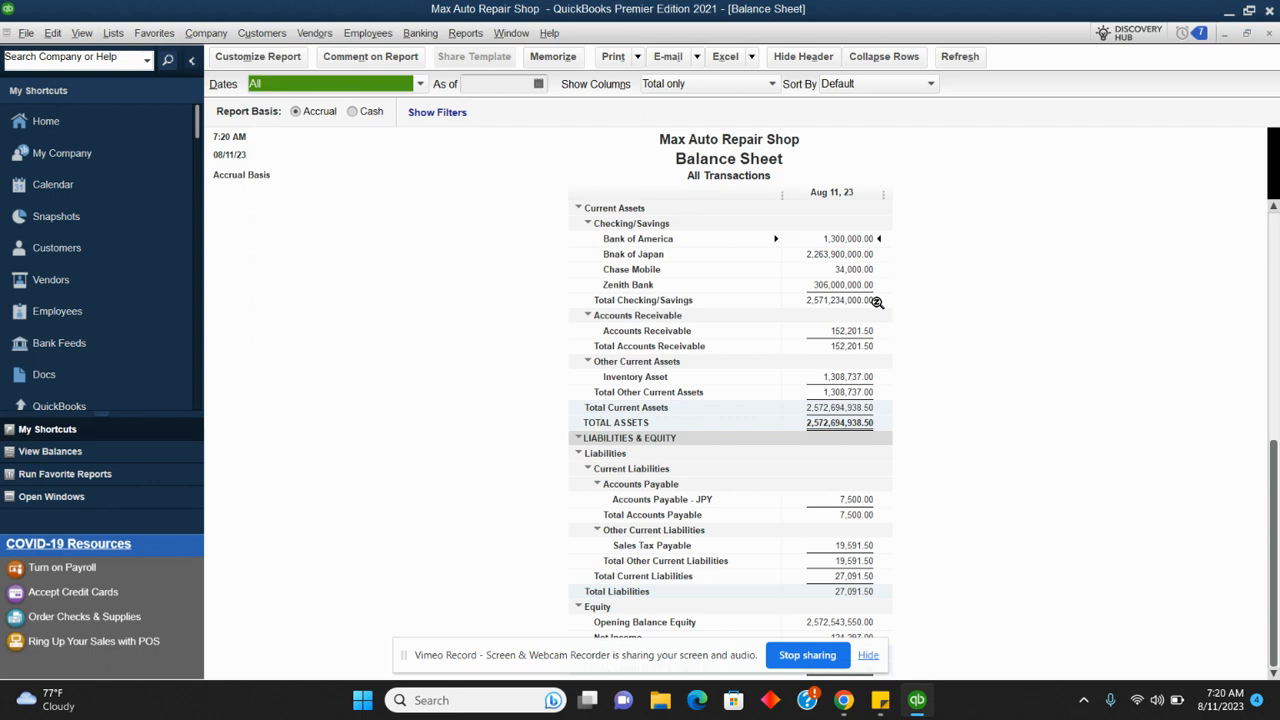
Switch to the online Notepad in Chrome to review the list of QuickBooks topics for the auto parts shop
mouse_move(844, 700)
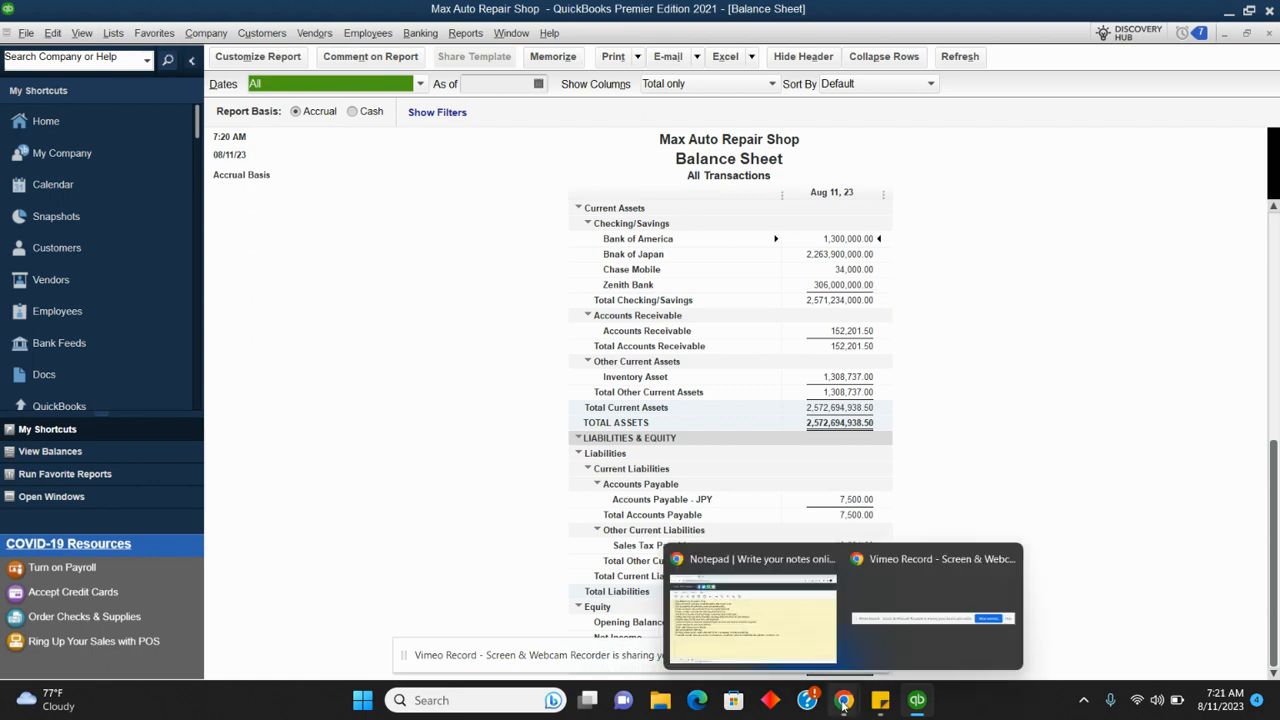
click(757, 621)
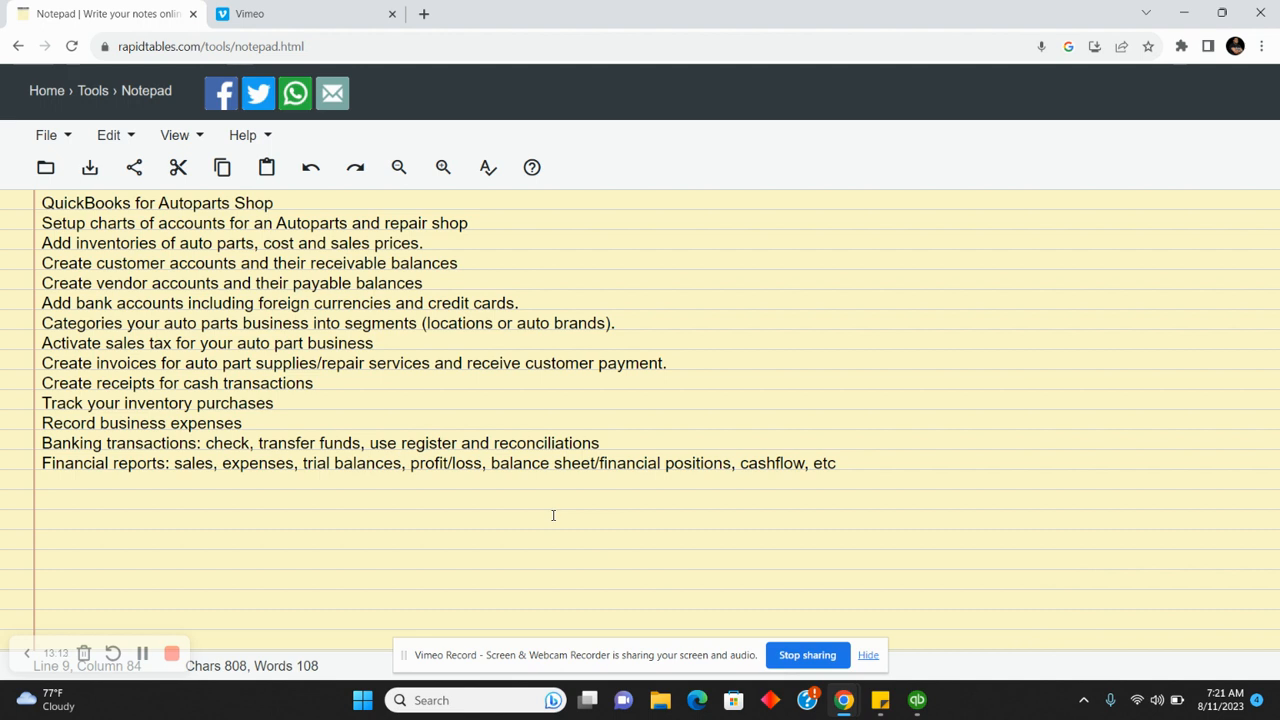